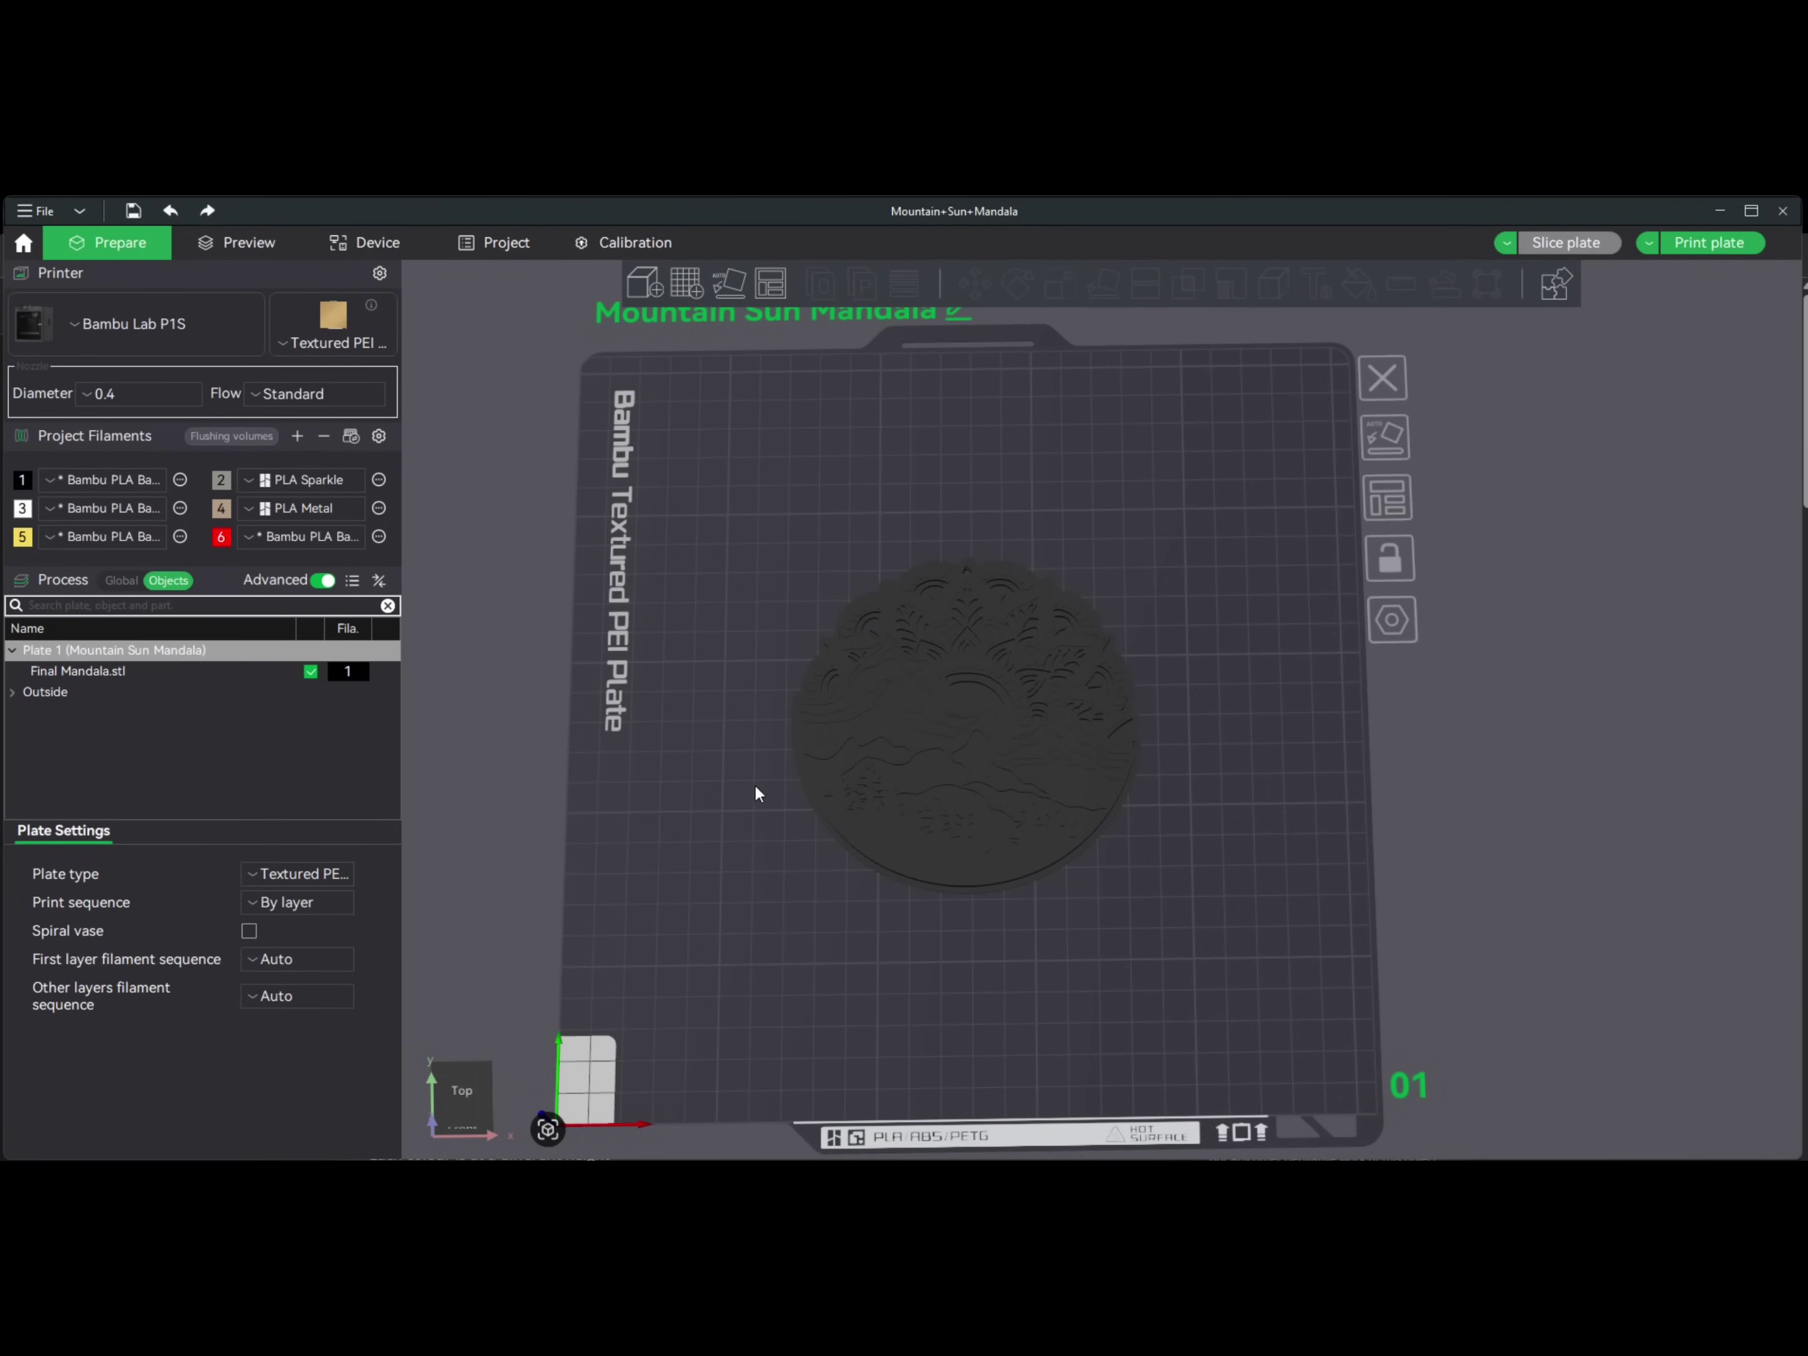
# - Examine the sliced colour preview of the Mountain Sun Mandala plate and compare it with the unsliced model
pyautogui.scroll(-2, 747, 751)
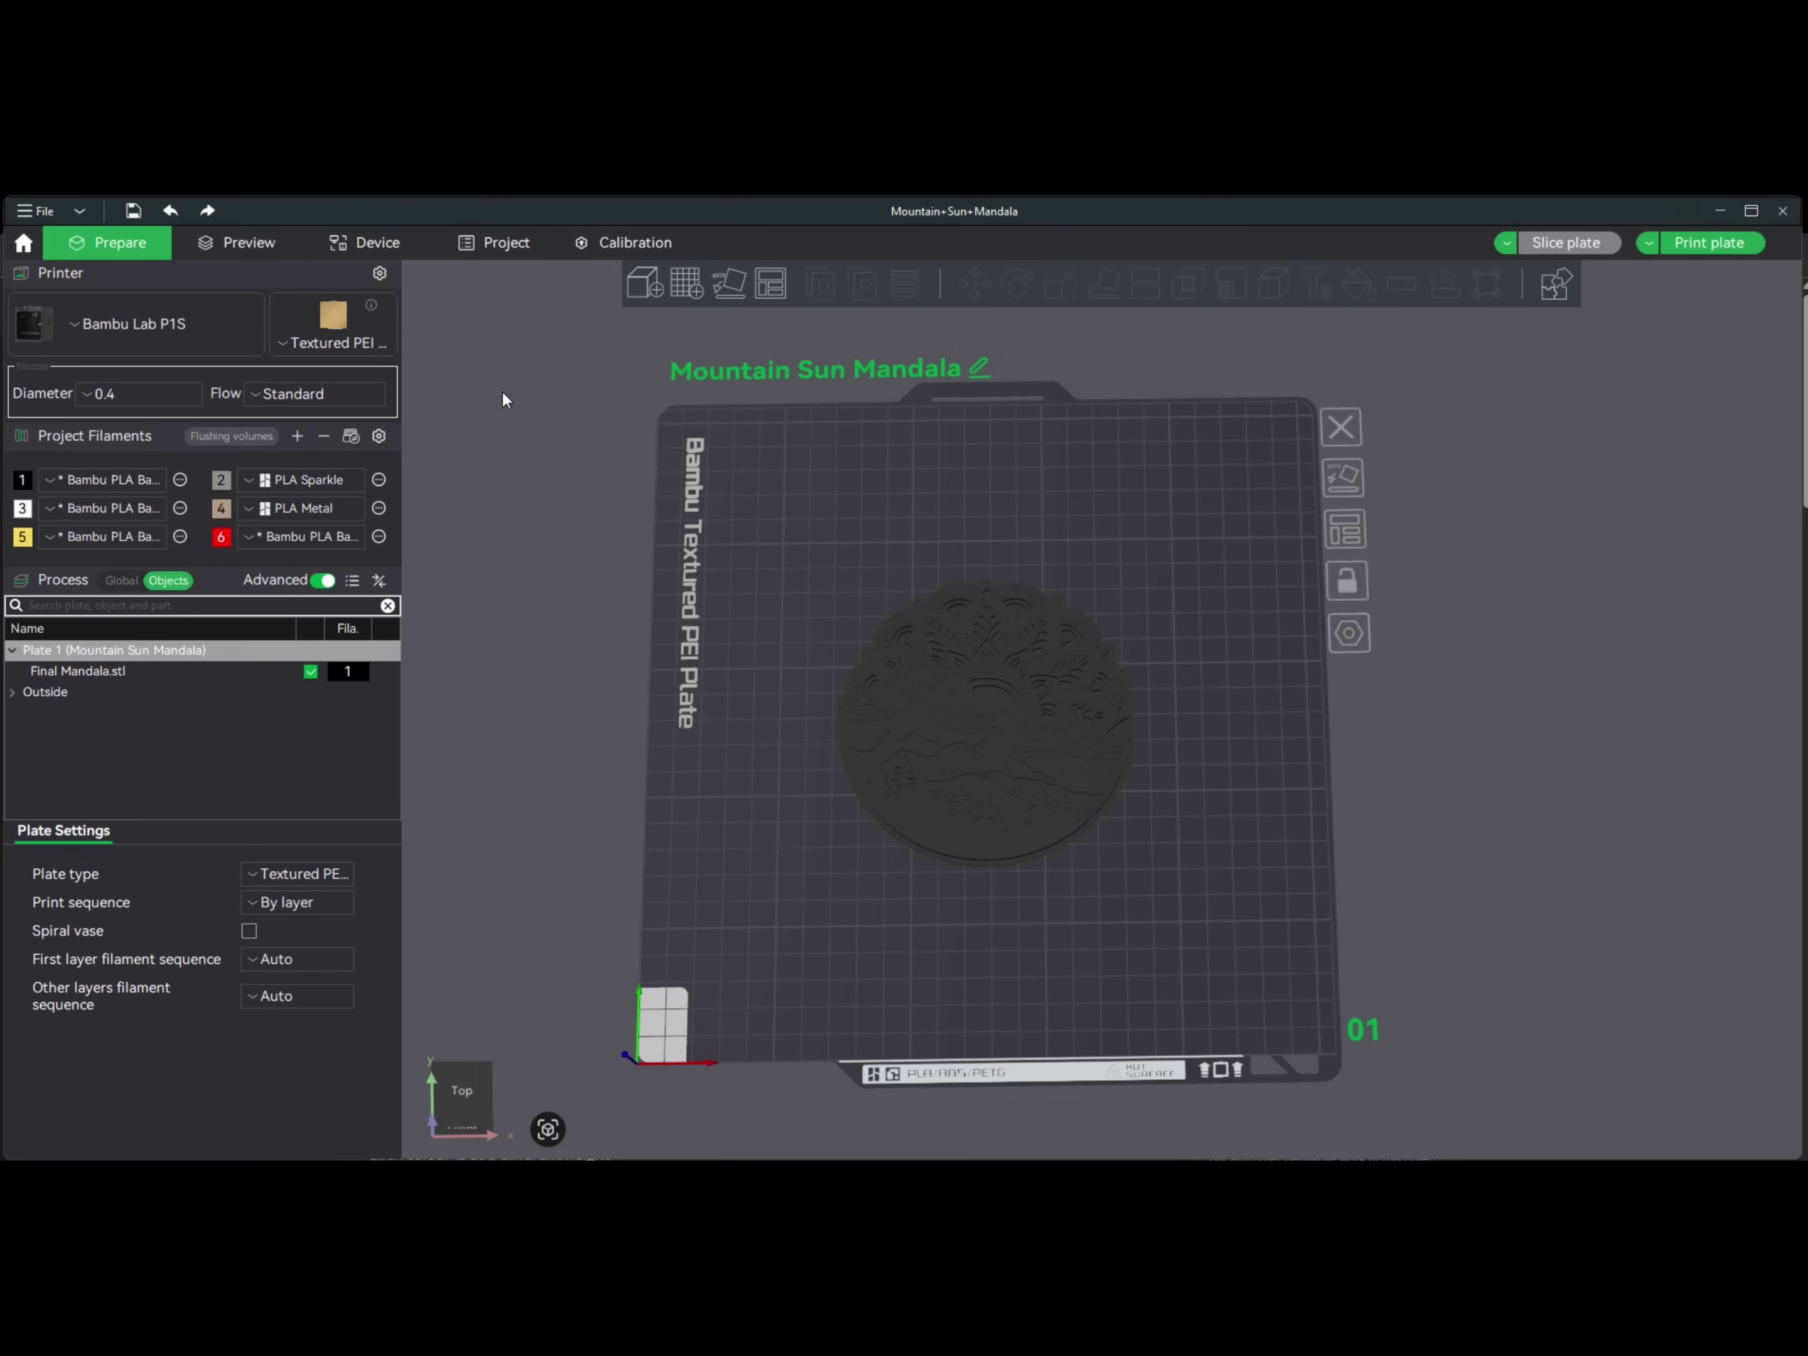
pyautogui.click(249, 245)
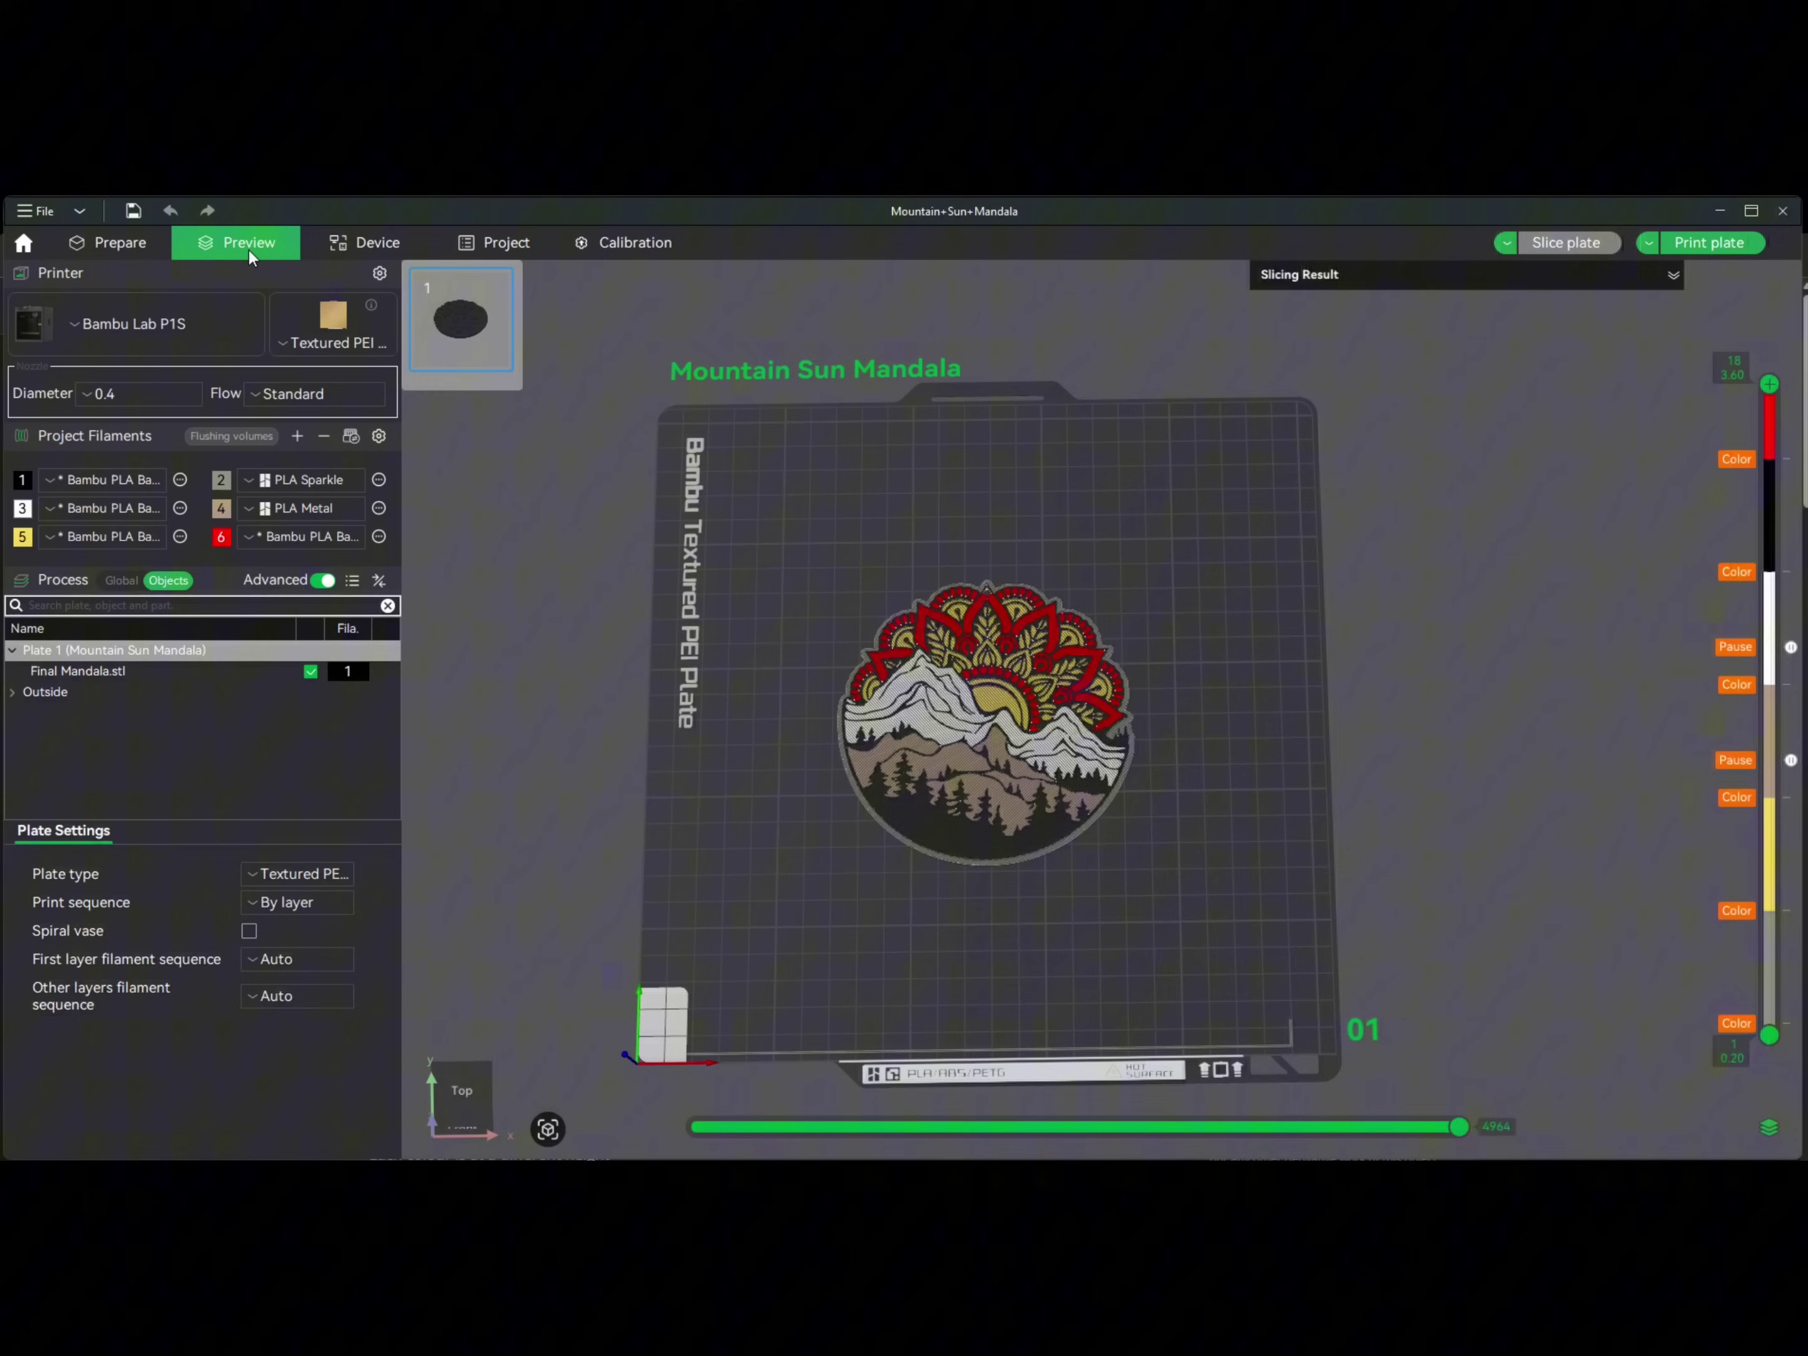
pyautogui.moveTo(1196, 712)
pyautogui.mouseDown()
pyautogui.moveTo(1219, 715)
pyautogui.moveTo(1220, 691)
pyautogui.mouseUp()
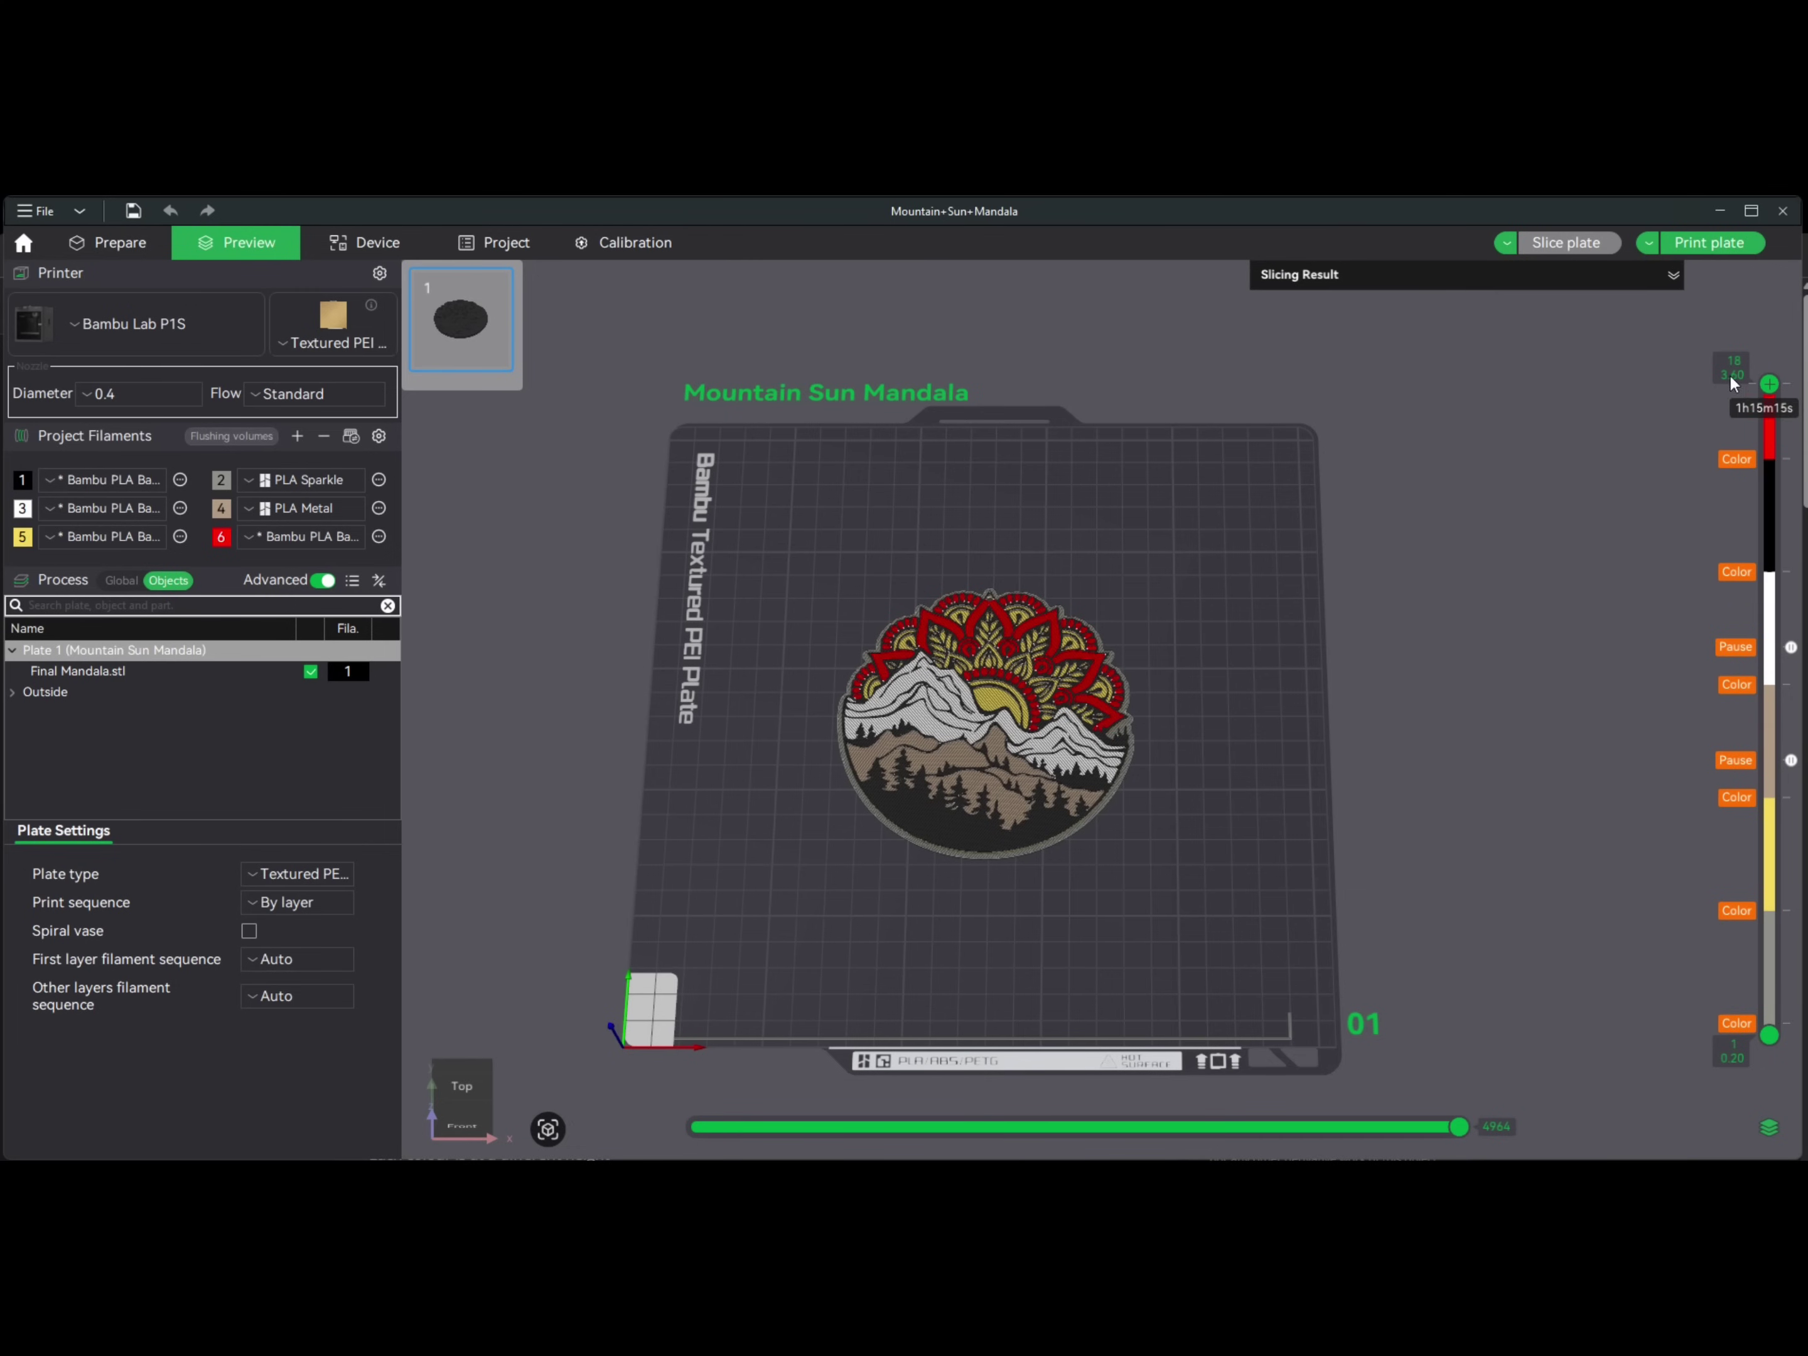
pyautogui.moveTo(1223, 840); pyautogui.dragTo(1162, 872)
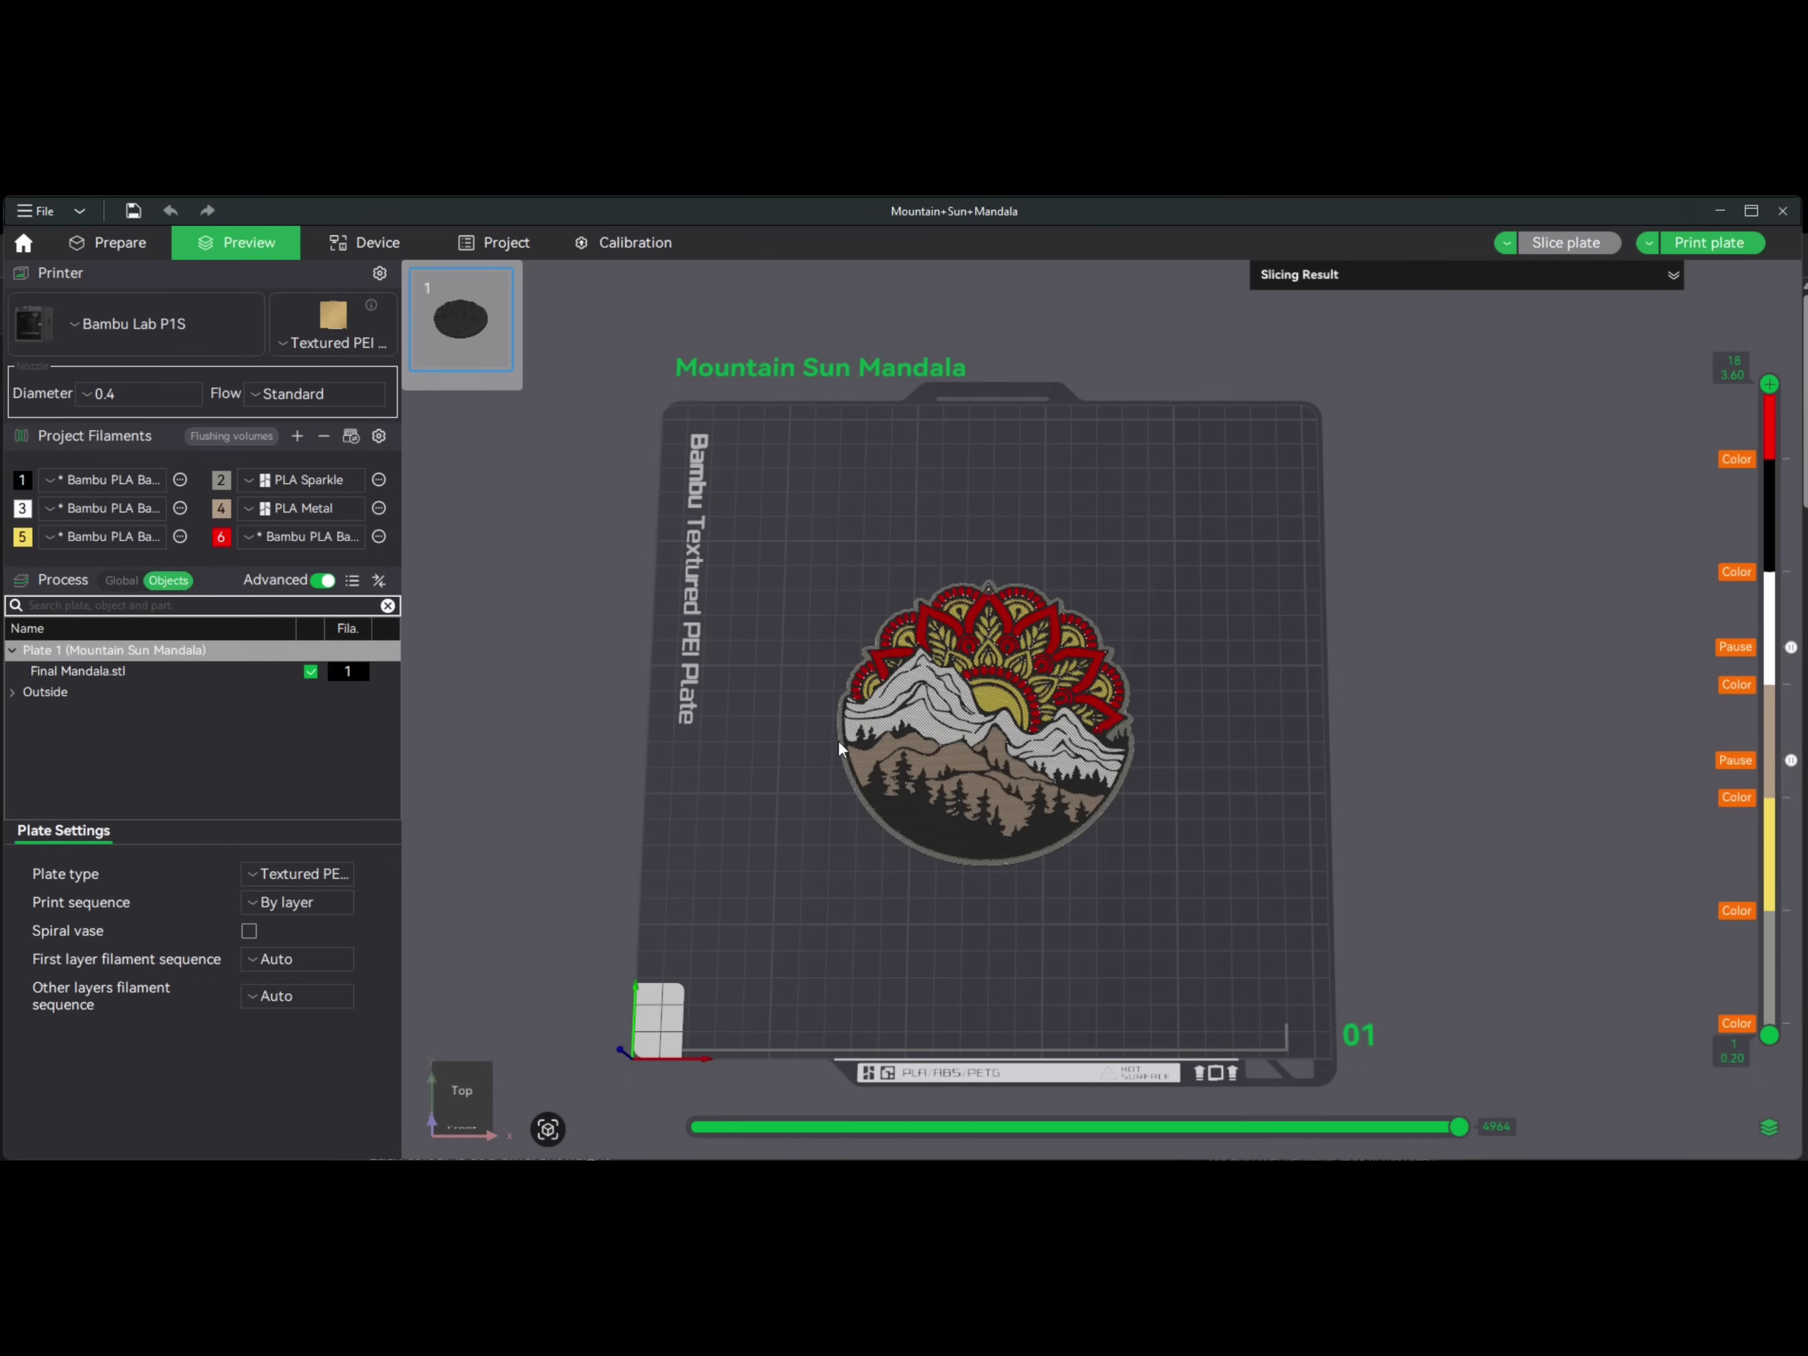
pyautogui.moveTo(1014, 579); pyautogui.dragTo(1008, 537)
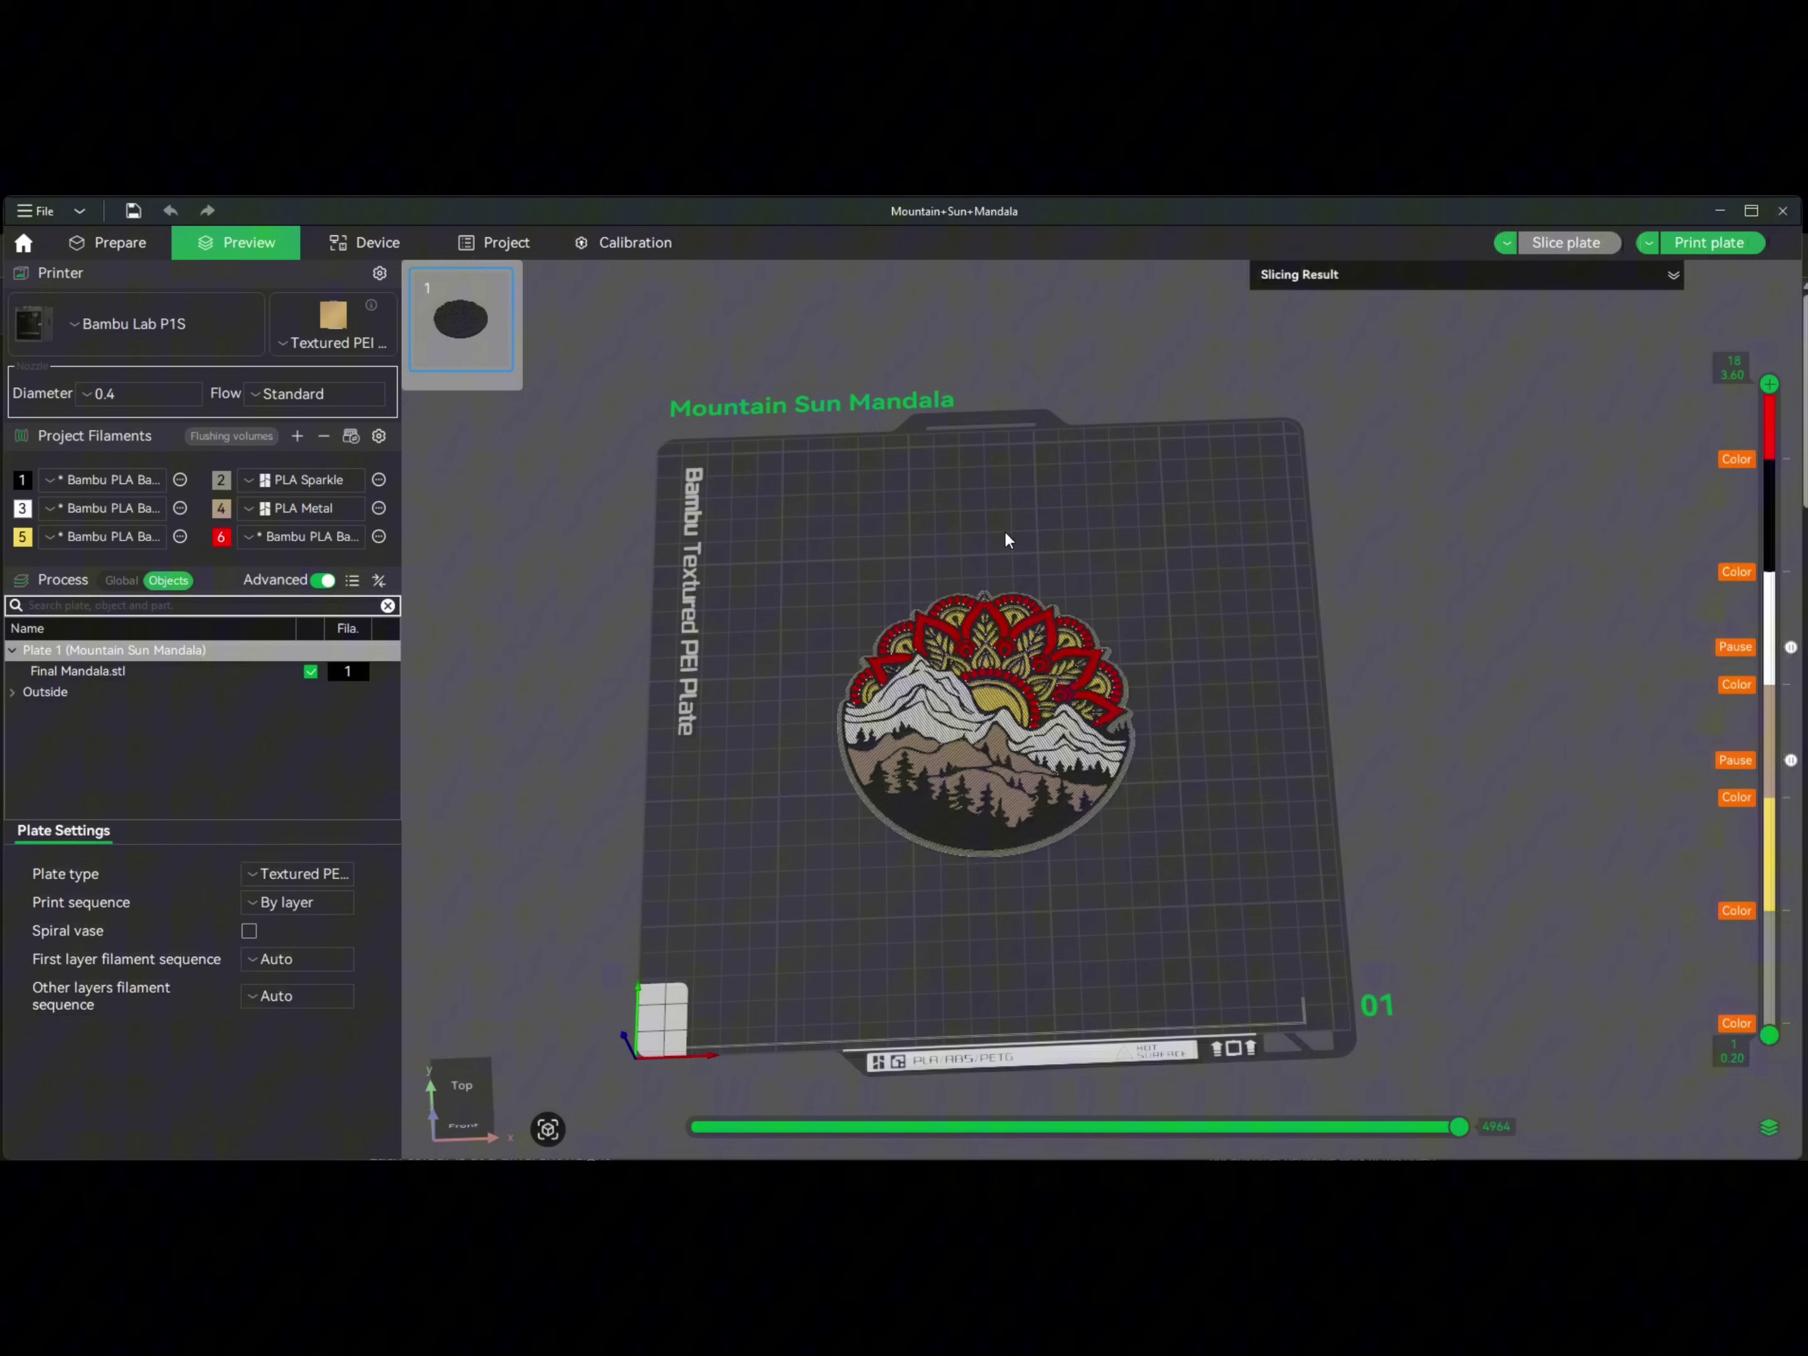
pyautogui.click(82, 256)
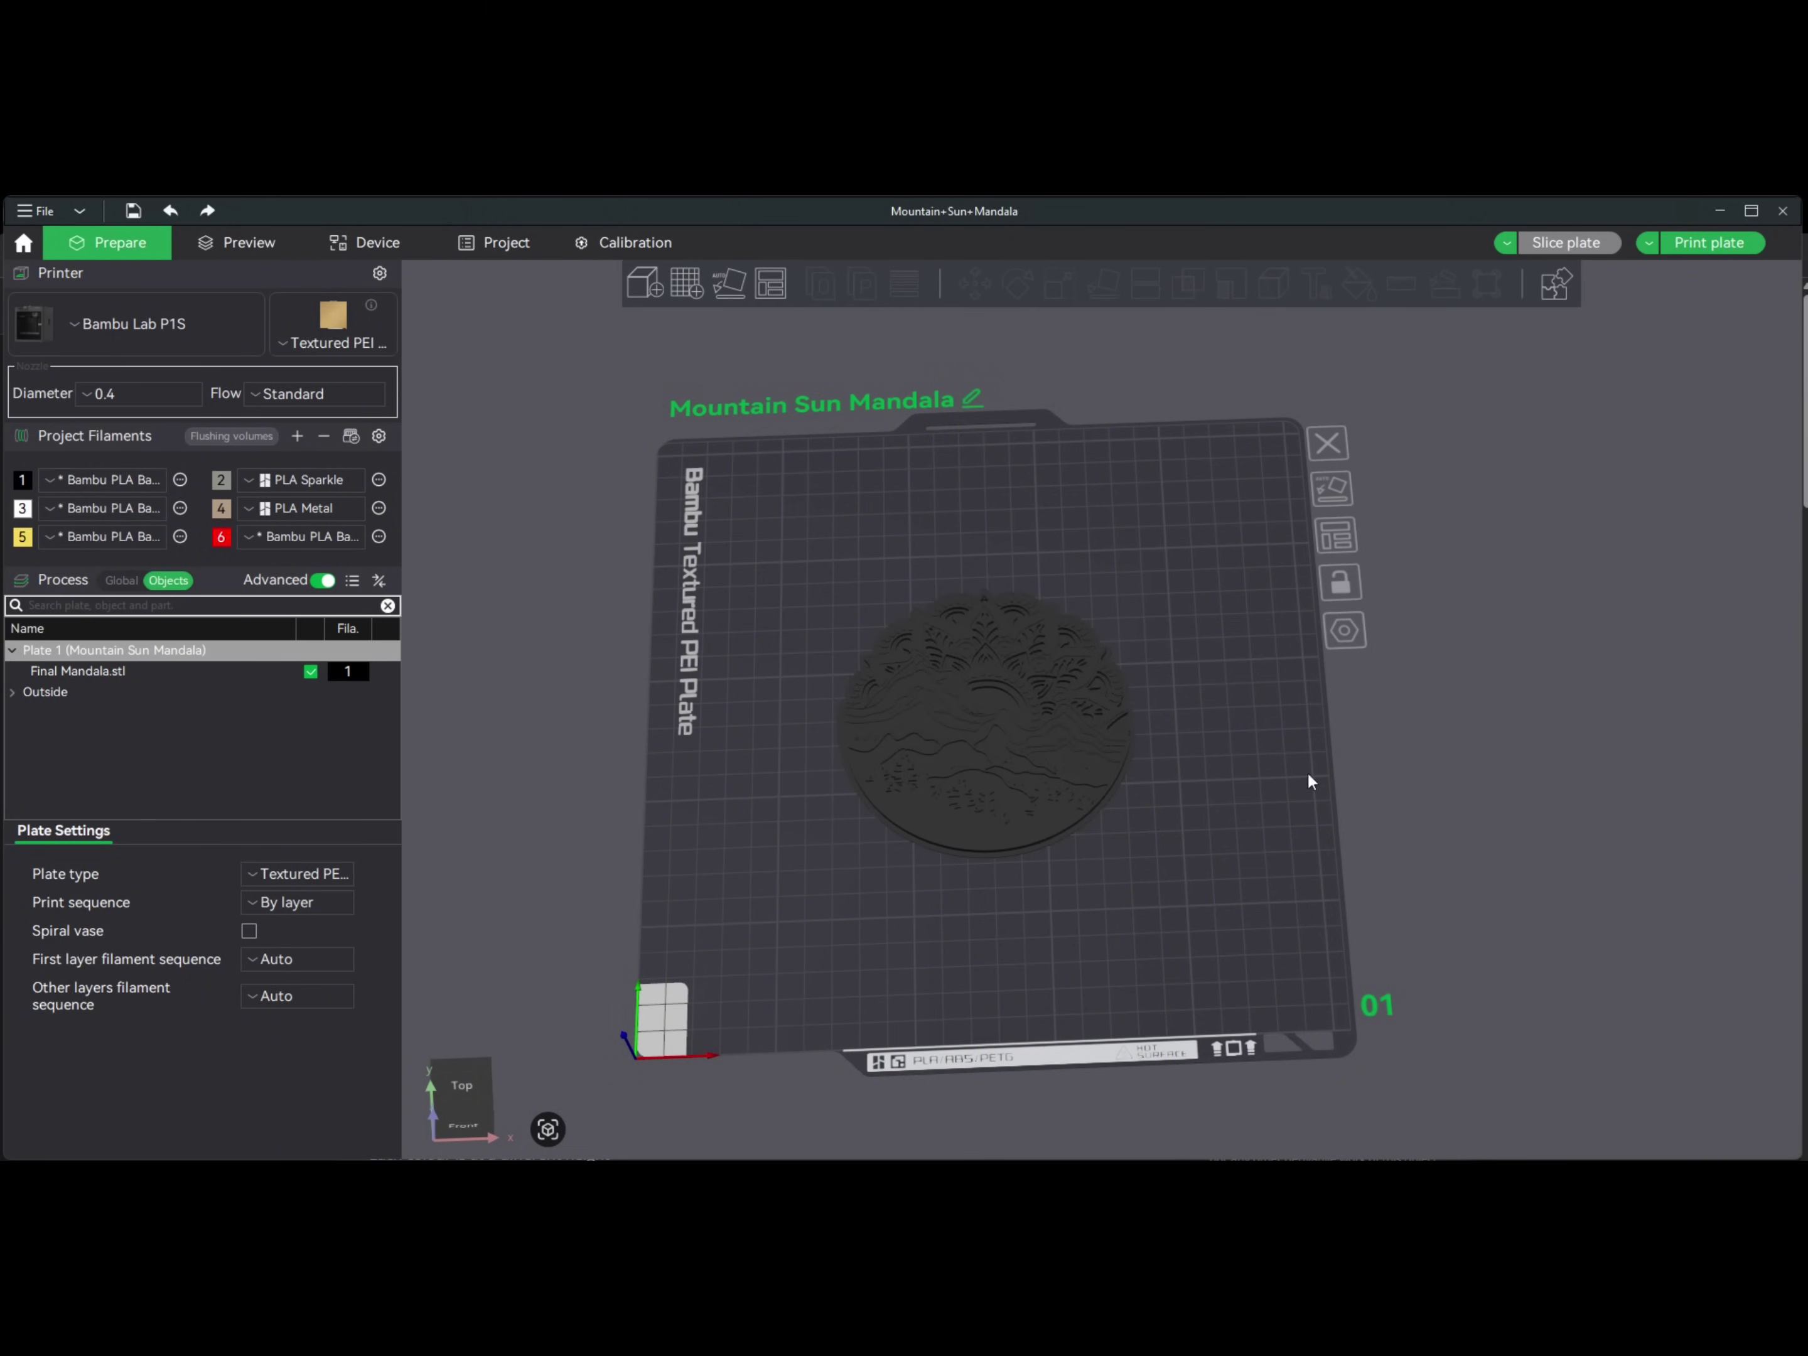
pyautogui.click(273, 252)
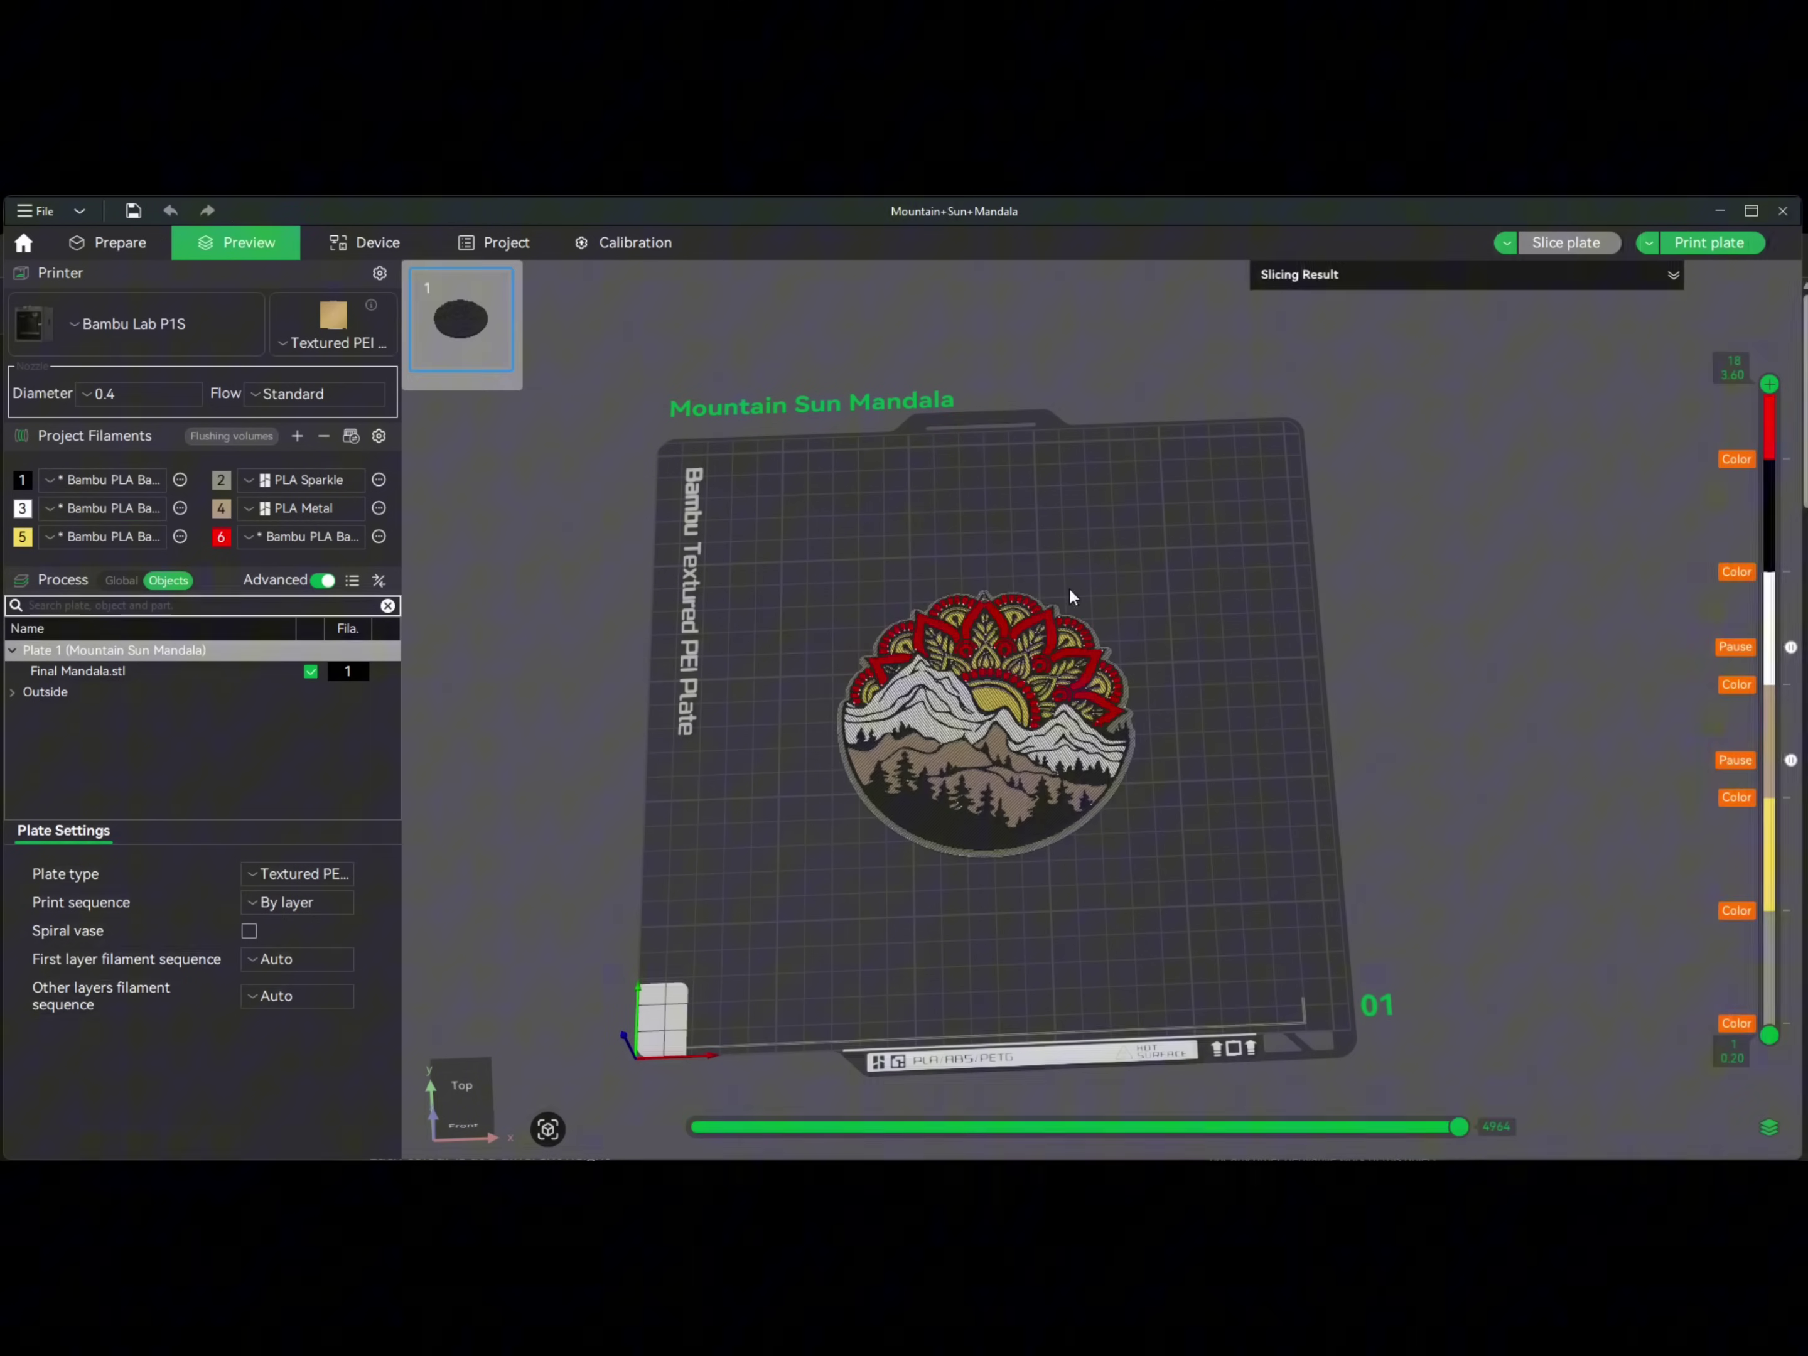
pyautogui.moveTo(1207, 620); pyautogui.dragTo(1207, 619)
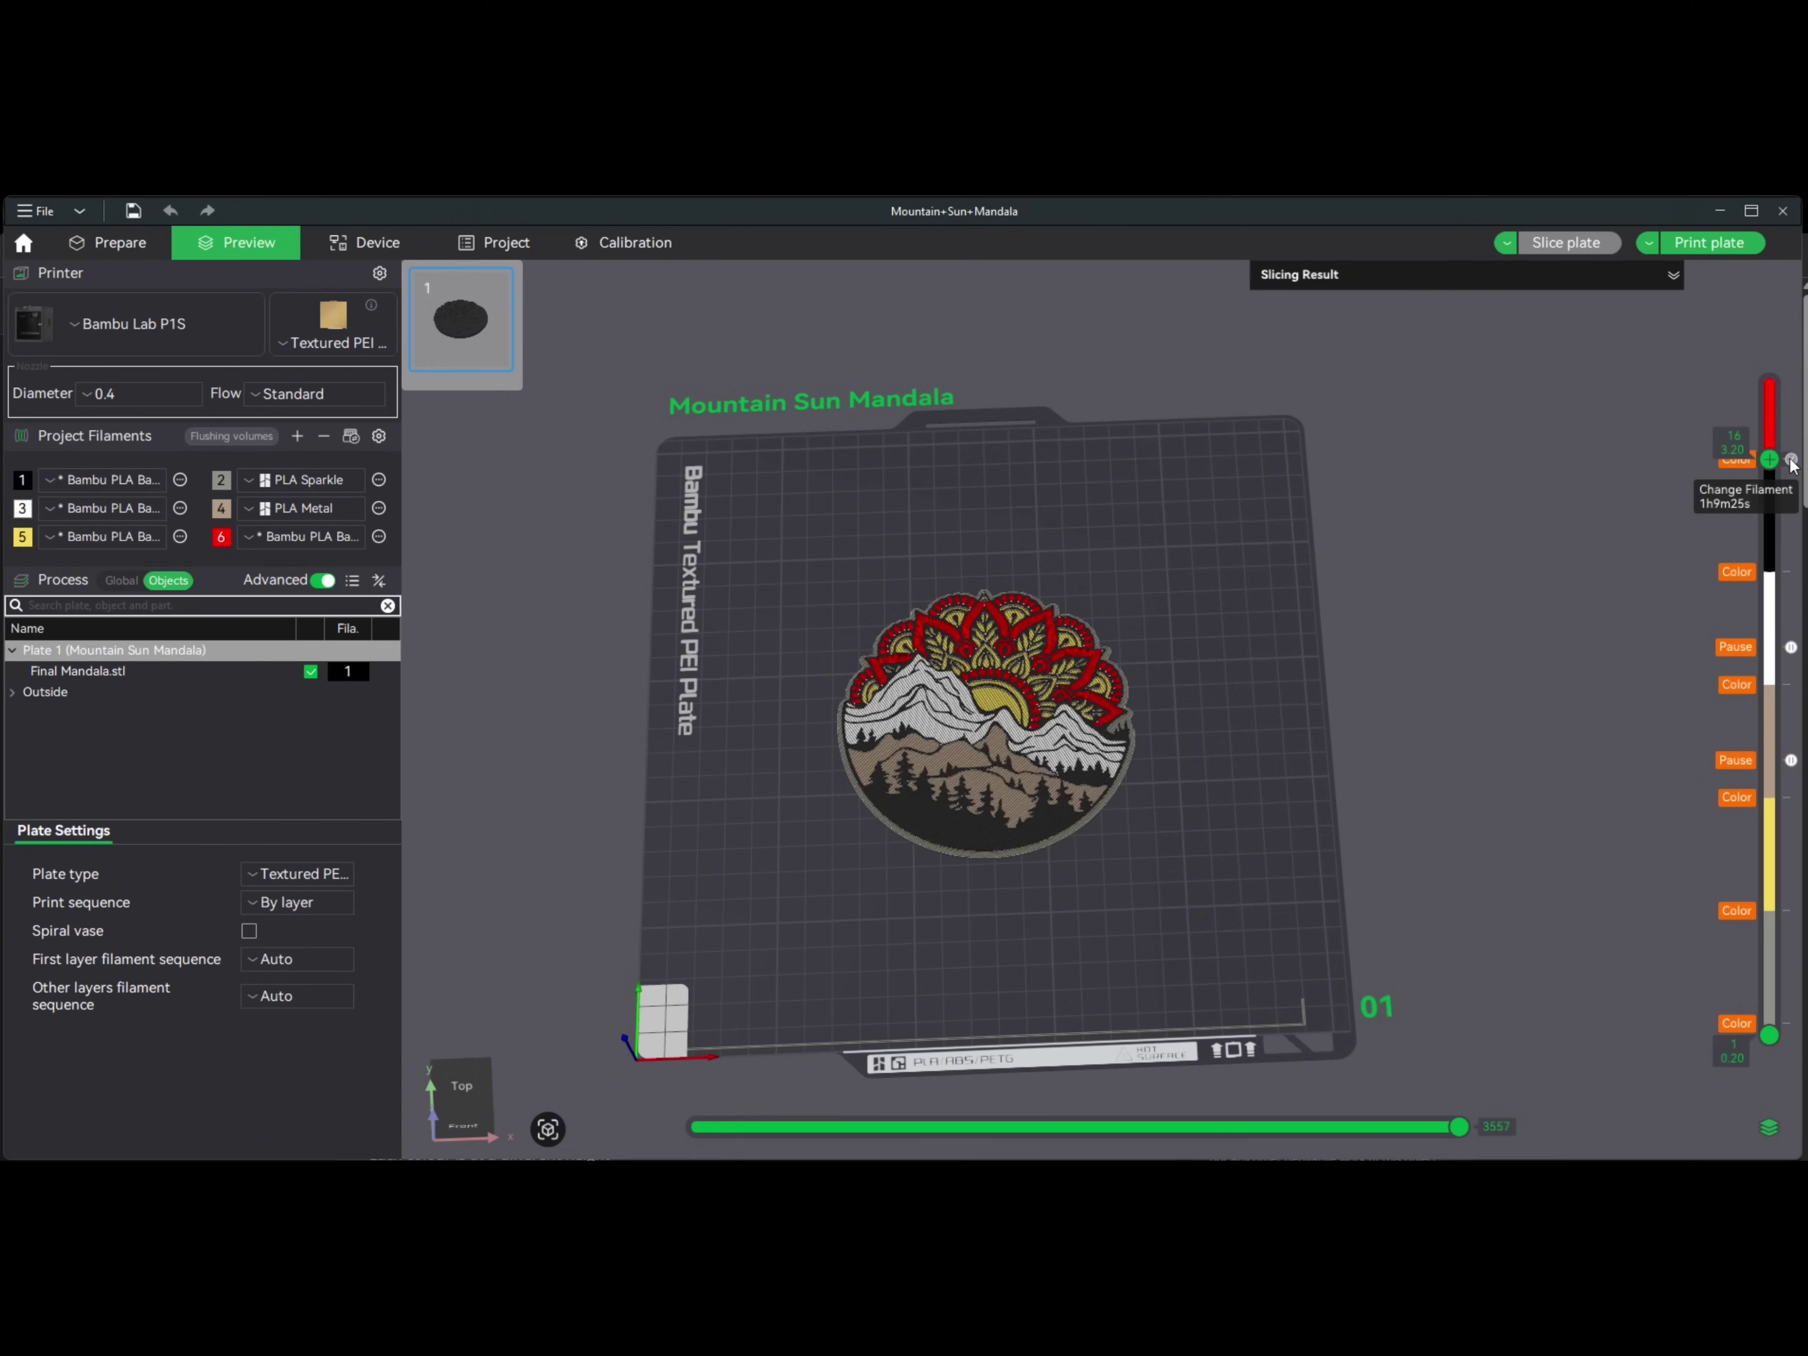
# - Delete all filament colour changes and both pauses from the mandala's layer sequence
pyautogui.click(1791, 462)
pyautogui.click(1791, 645)
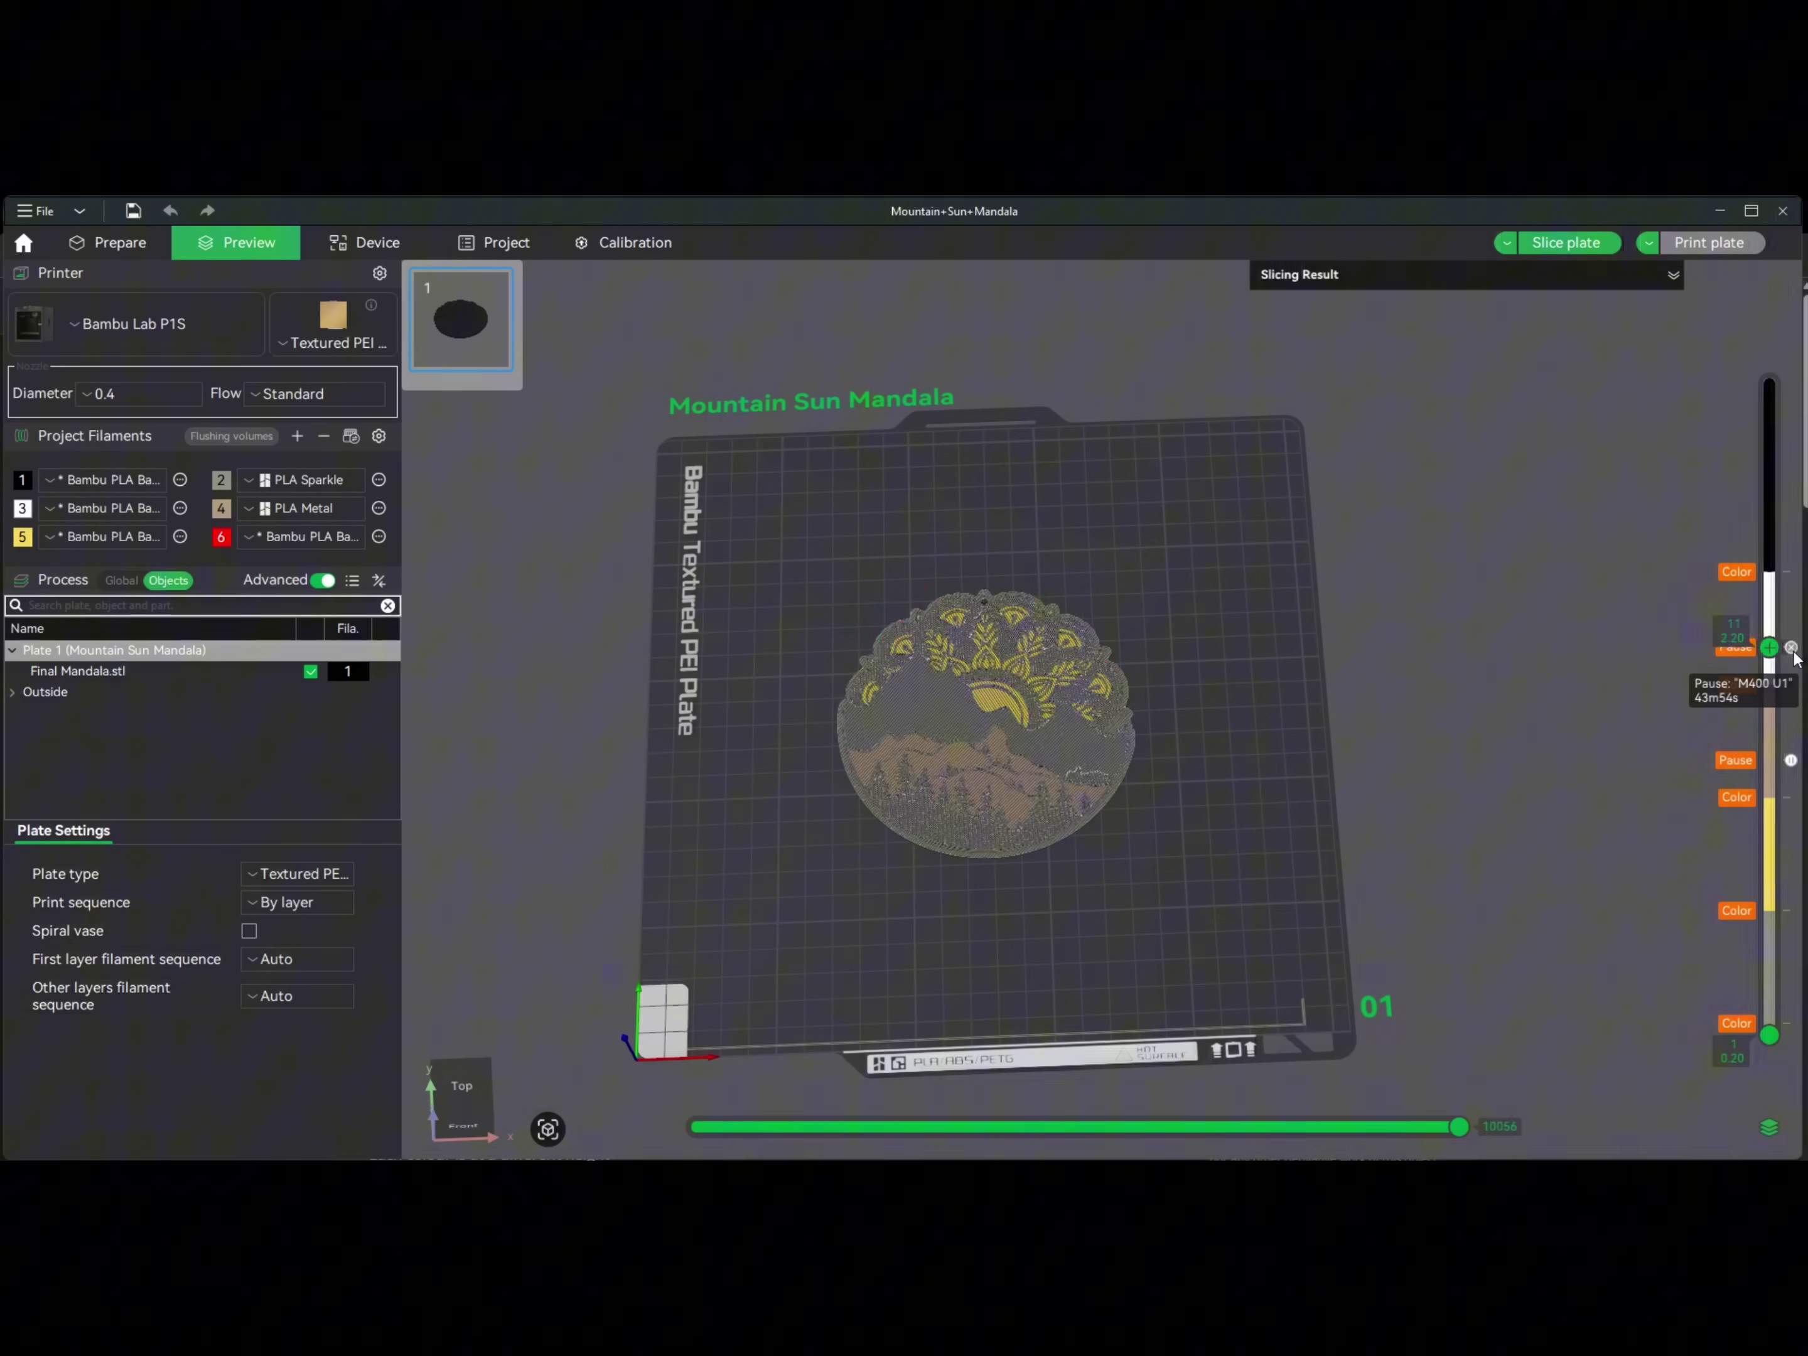
pyautogui.click(1792, 761)
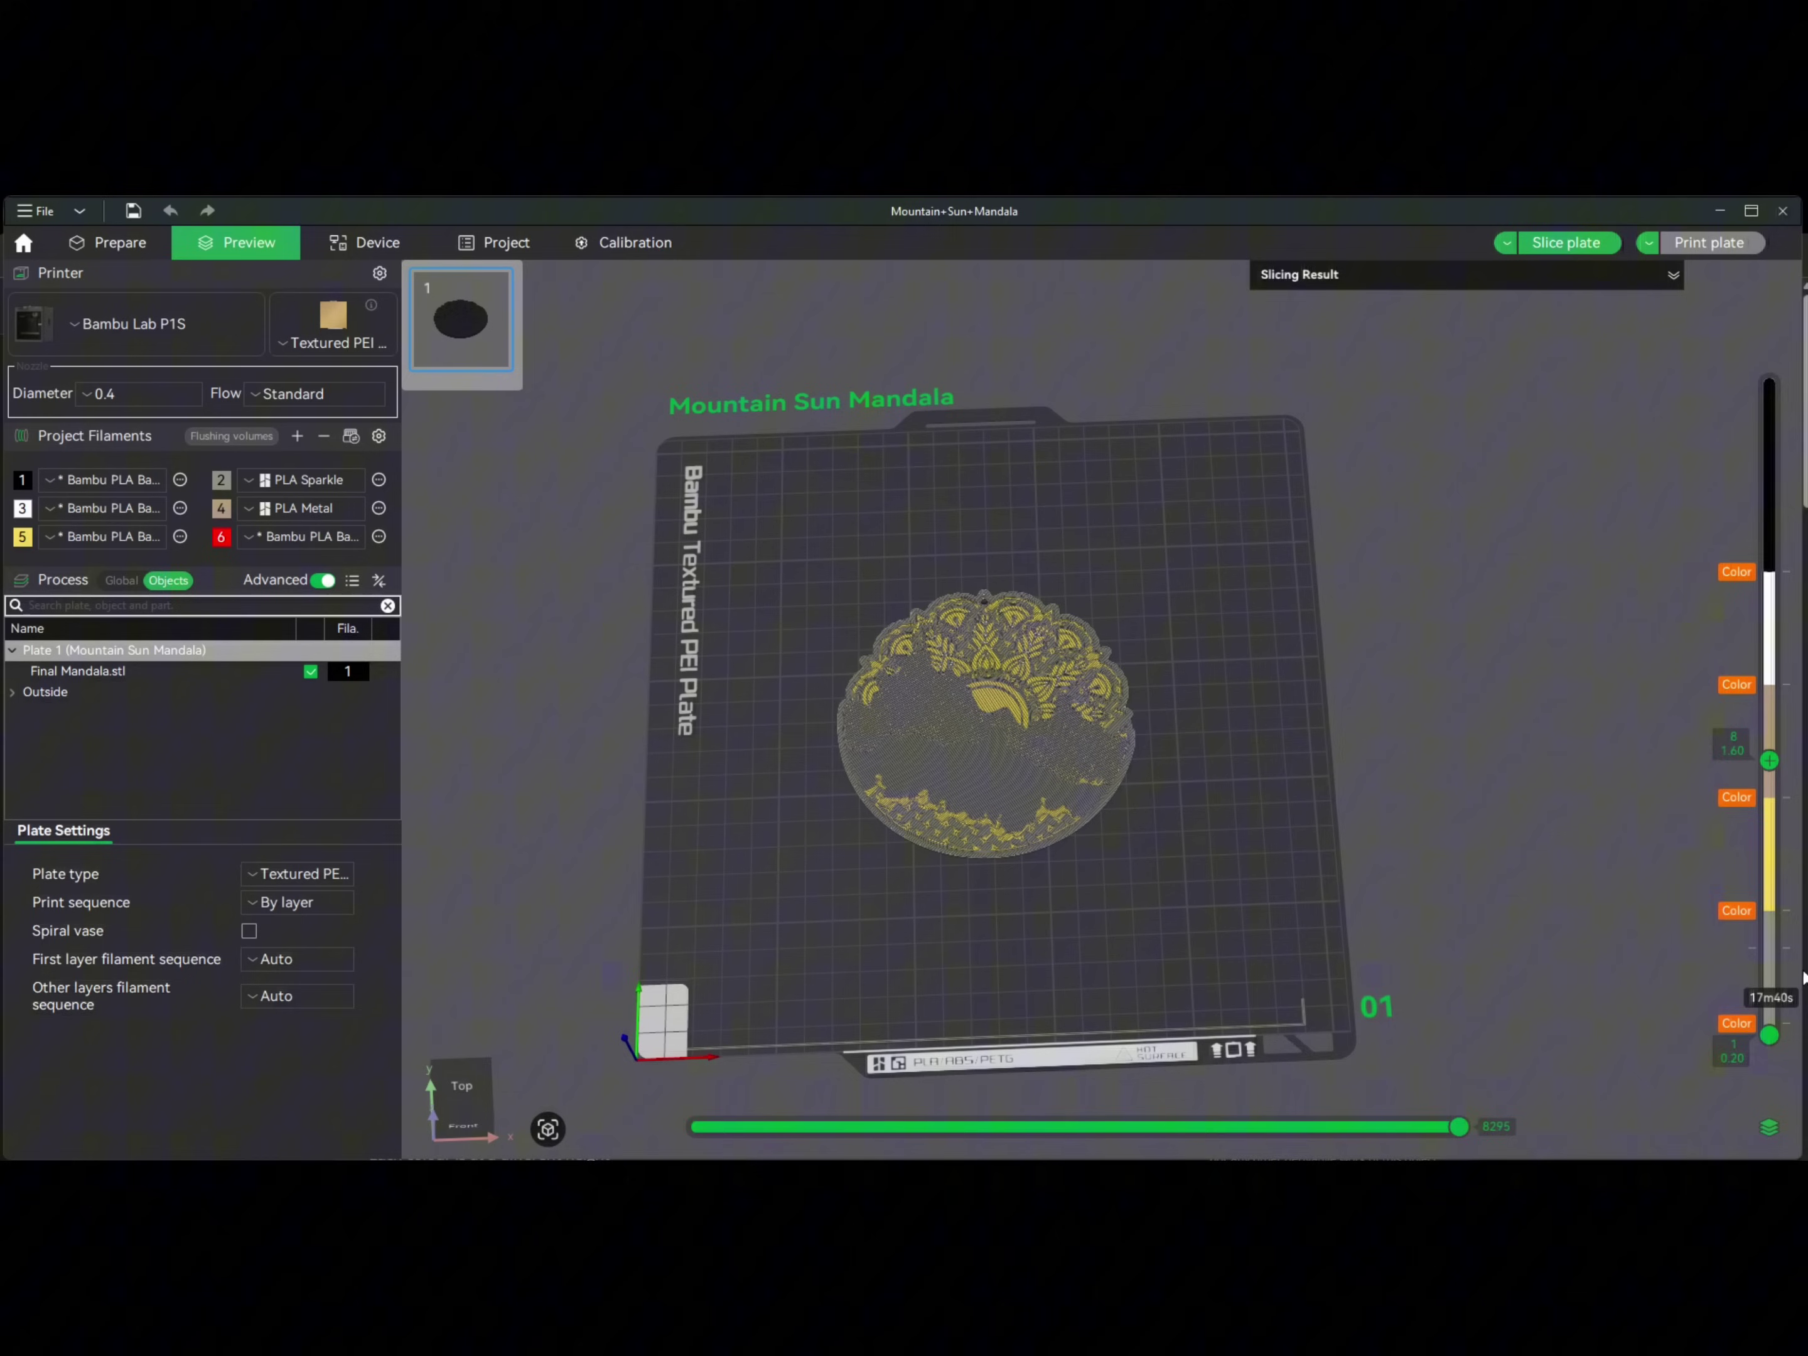
pyautogui.click(1790, 1029)
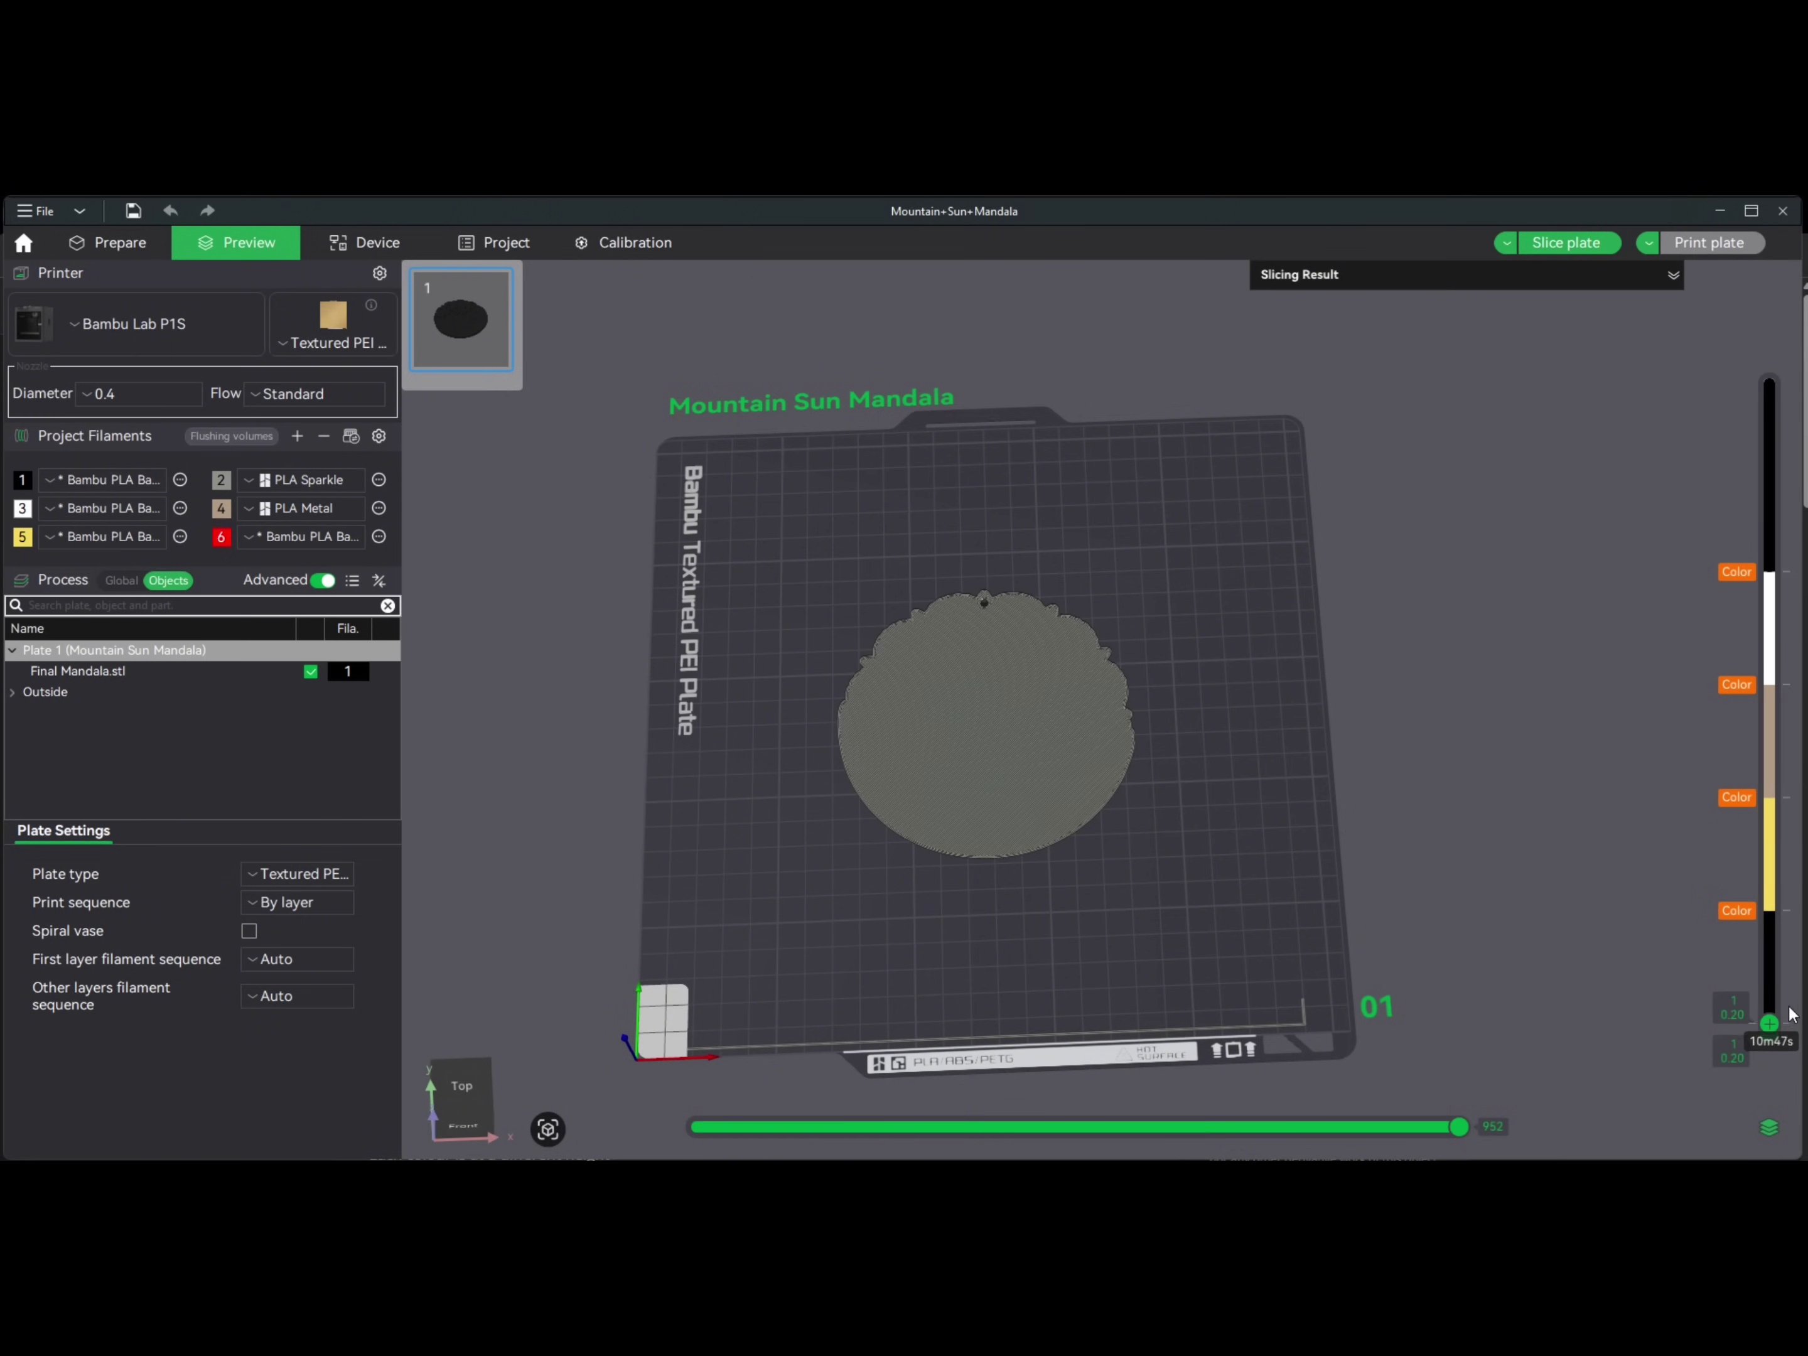
pyautogui.click(1791, 912)
pyautogui.click(1791, 798)
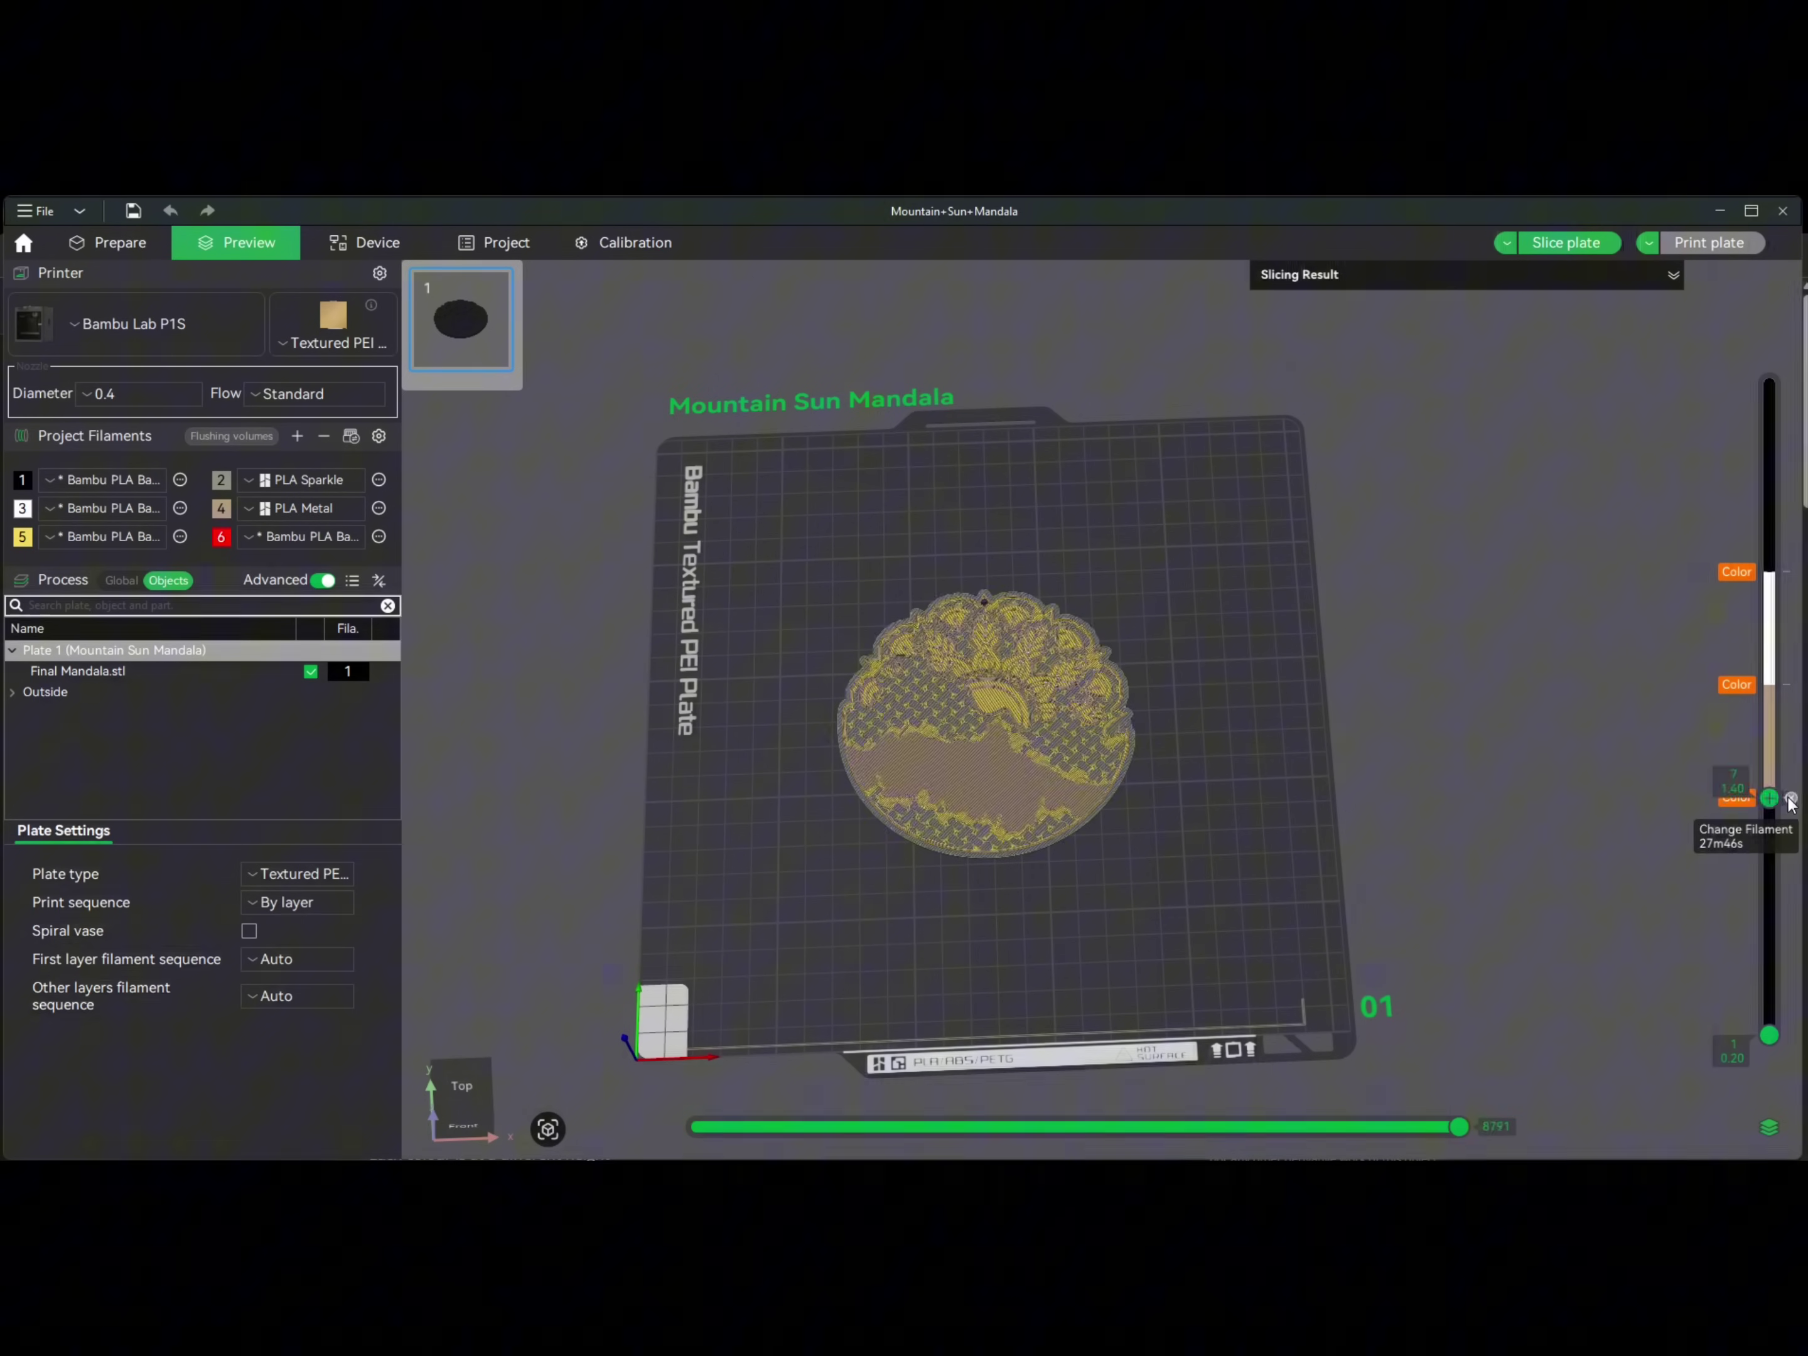
pyautogui.click(1791, 689)
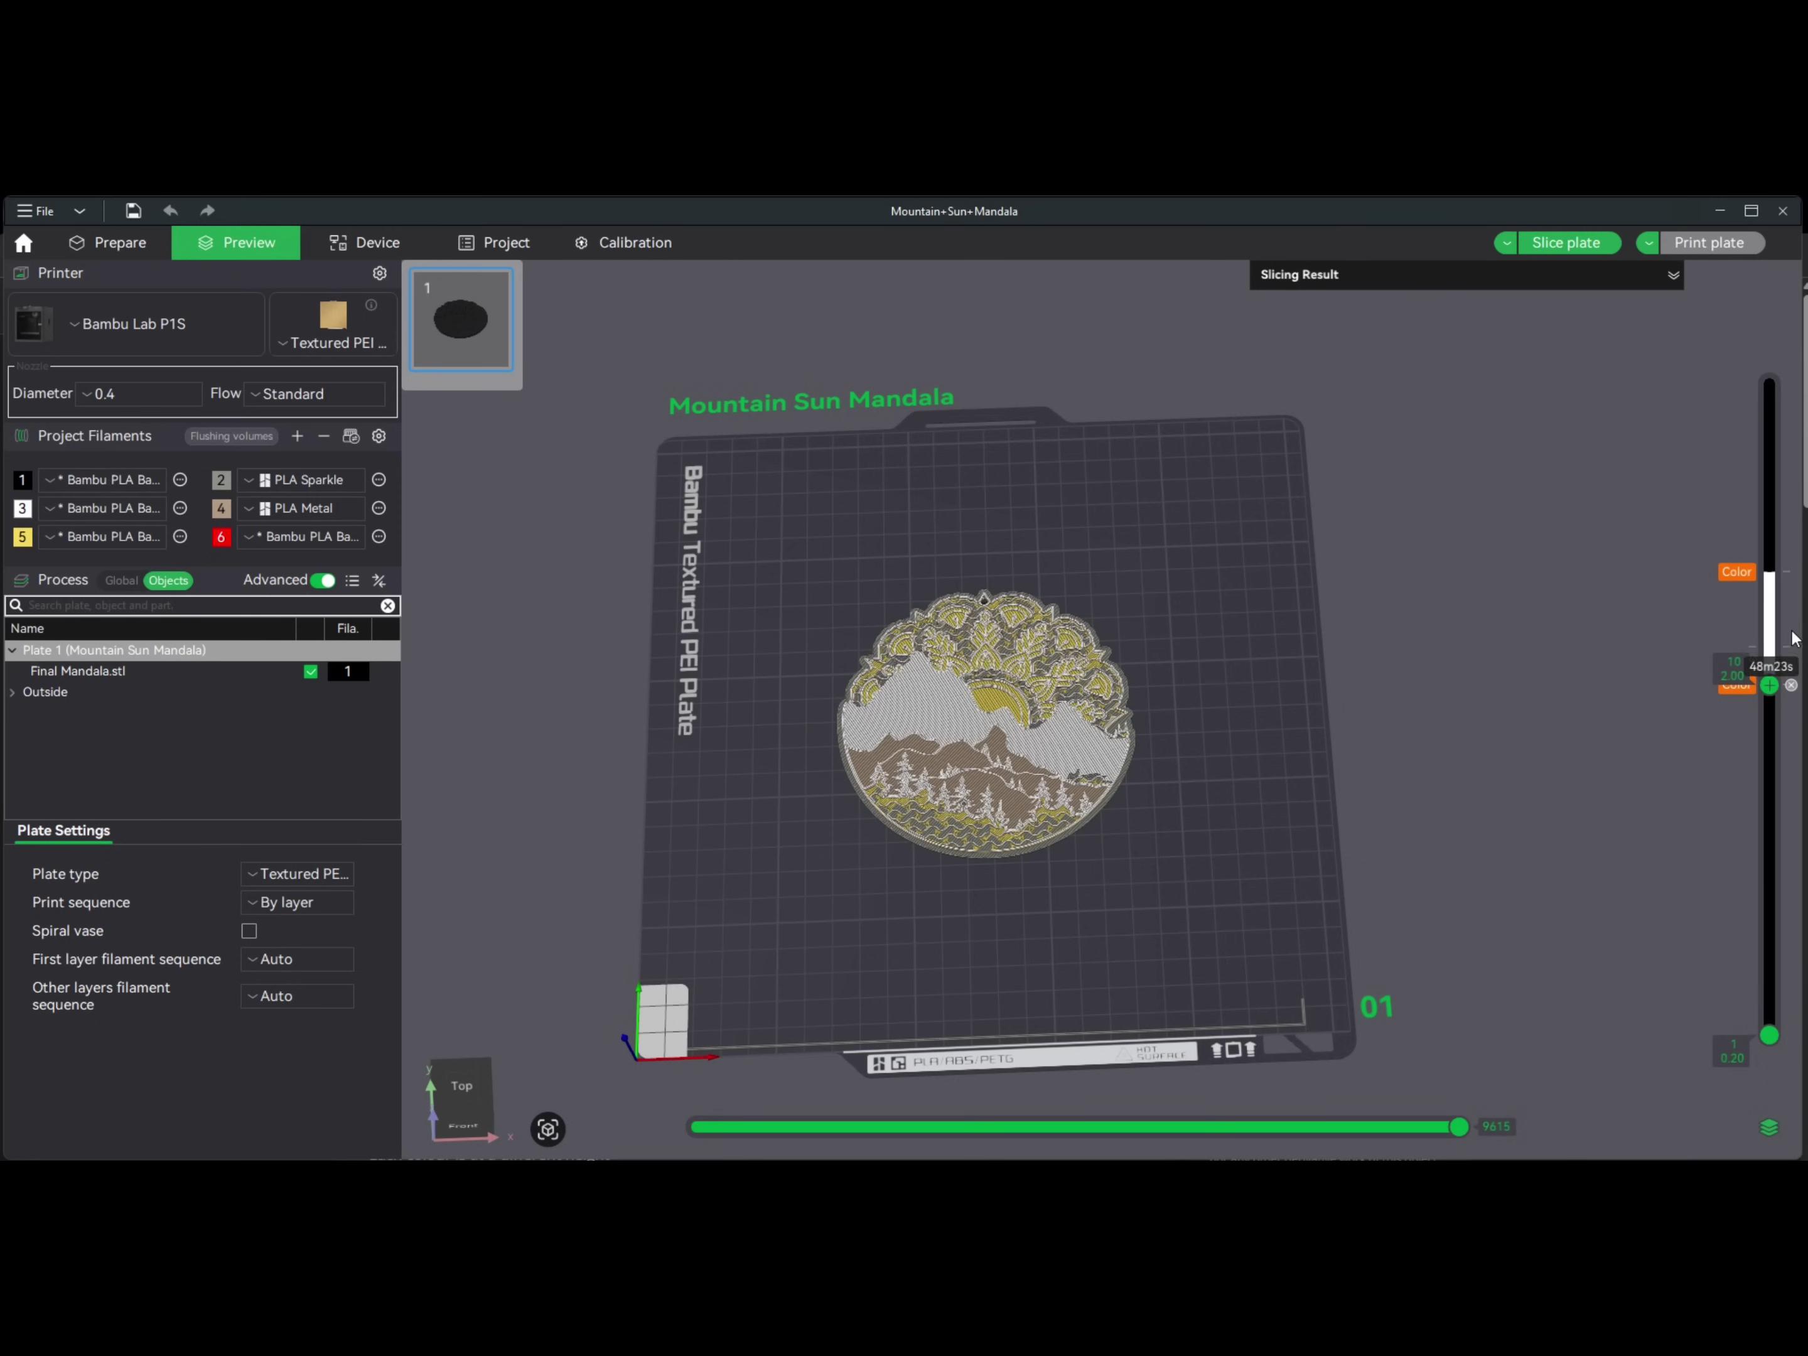
pyautogui.click(1786, 574)
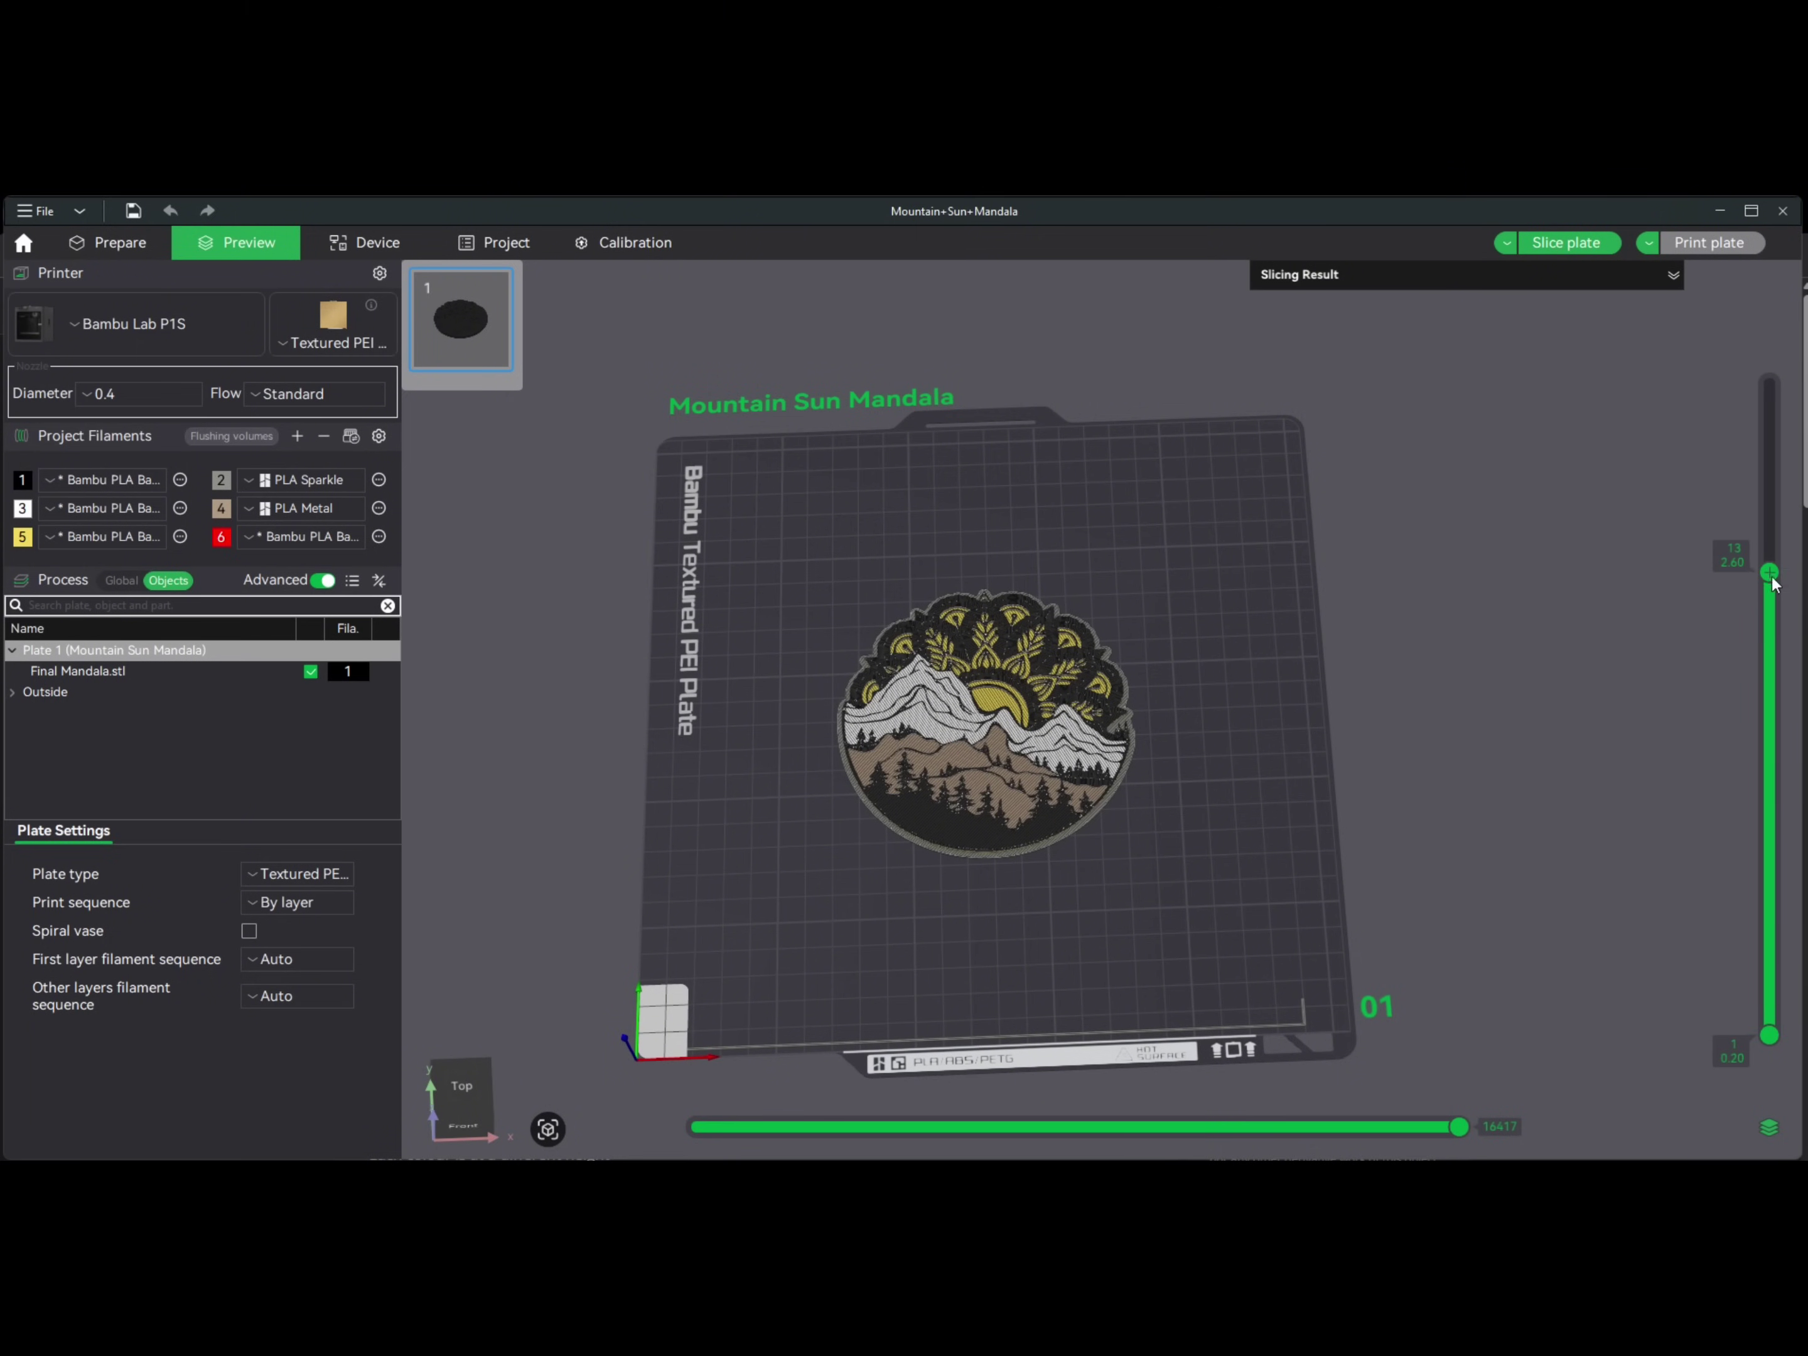
# - Extend the displayed layers back up to layer 18 and re-slice the plate to preview the mandala without colour changes
pyautogui.click(1770, 384)
pyautogui.moveTo(1768, 379); pyautogui.dragTo(1630, 335)
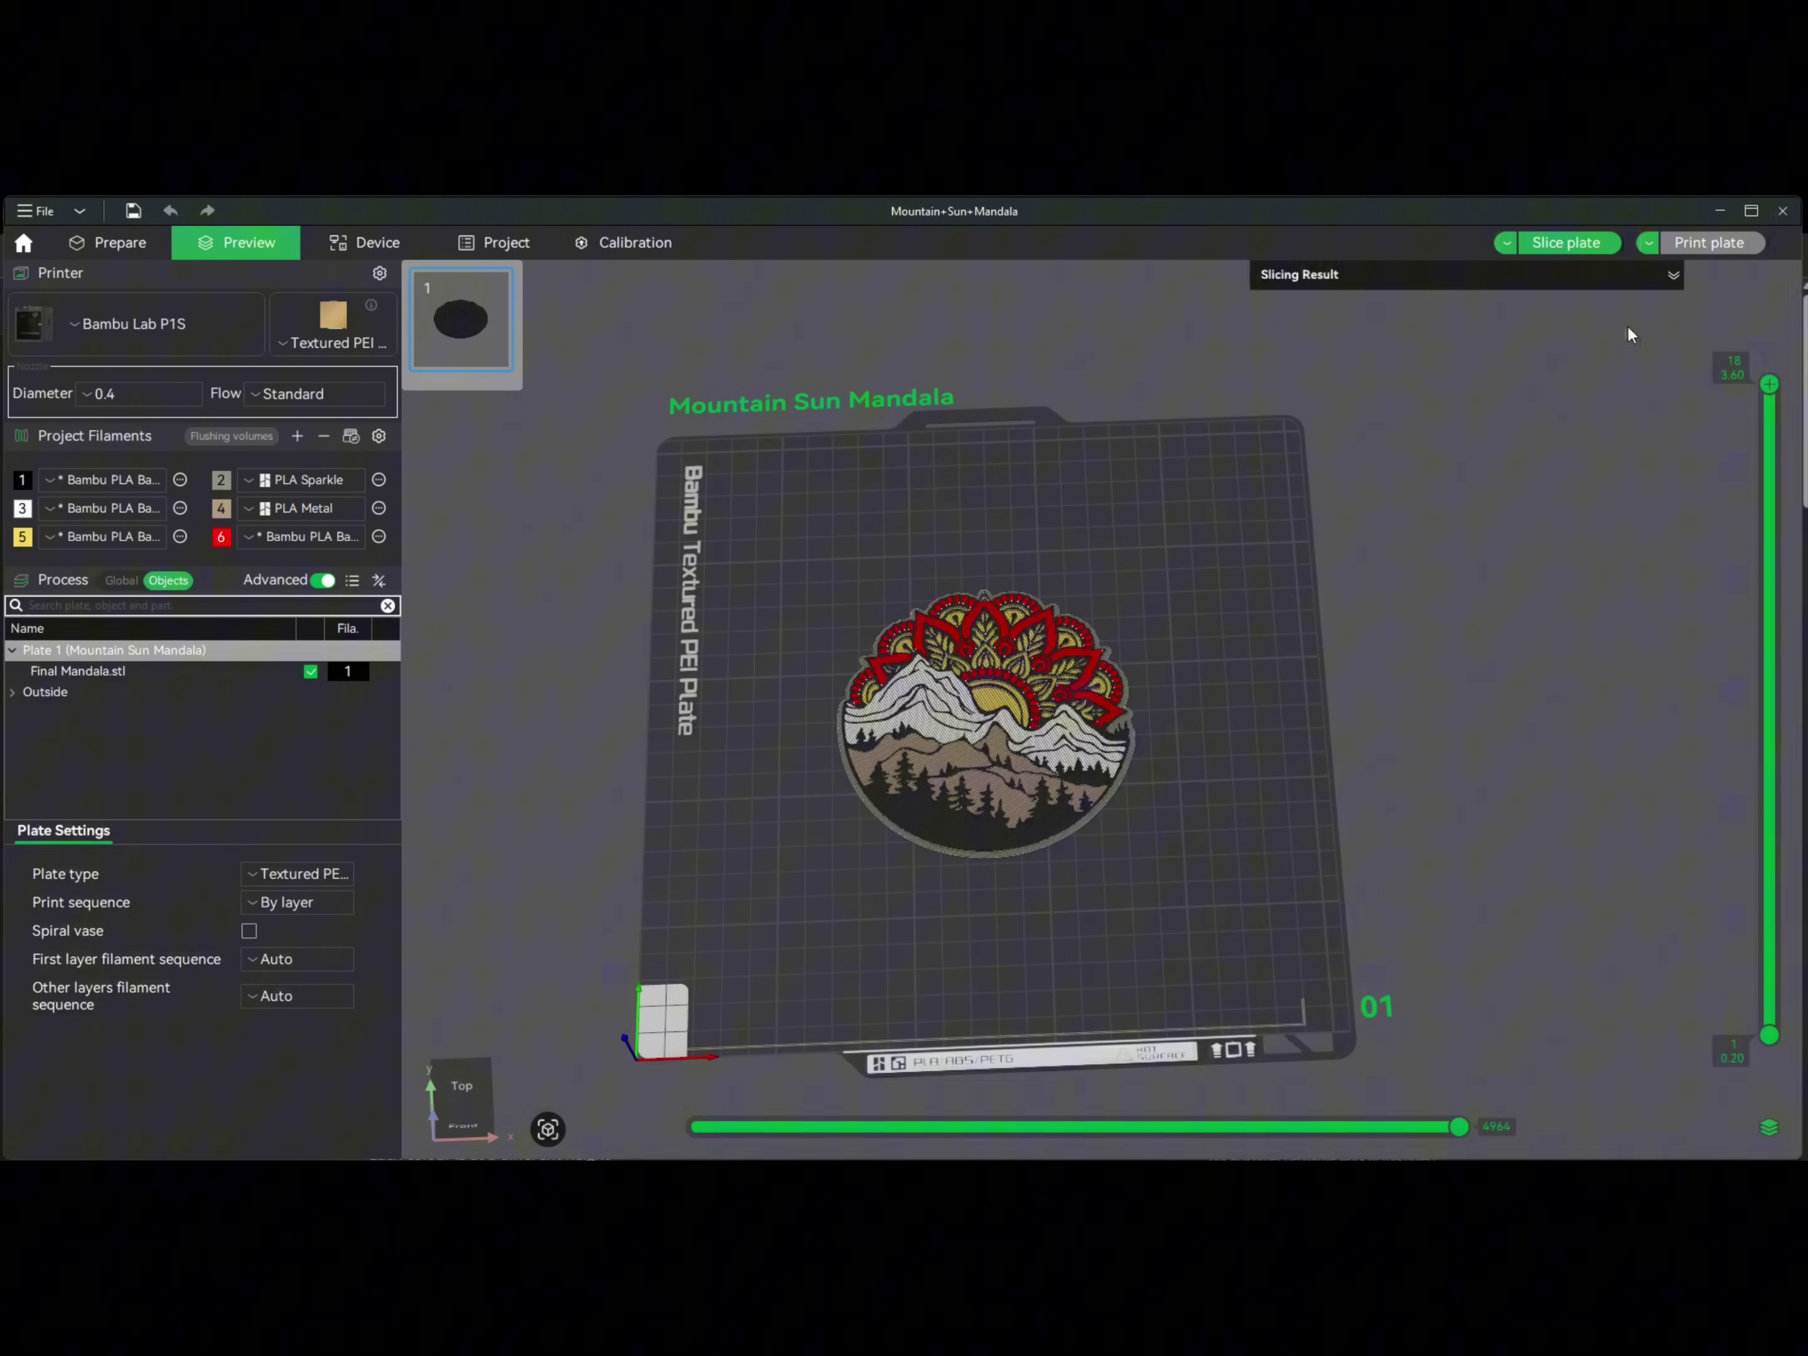
pyautogui.click(133, 246)
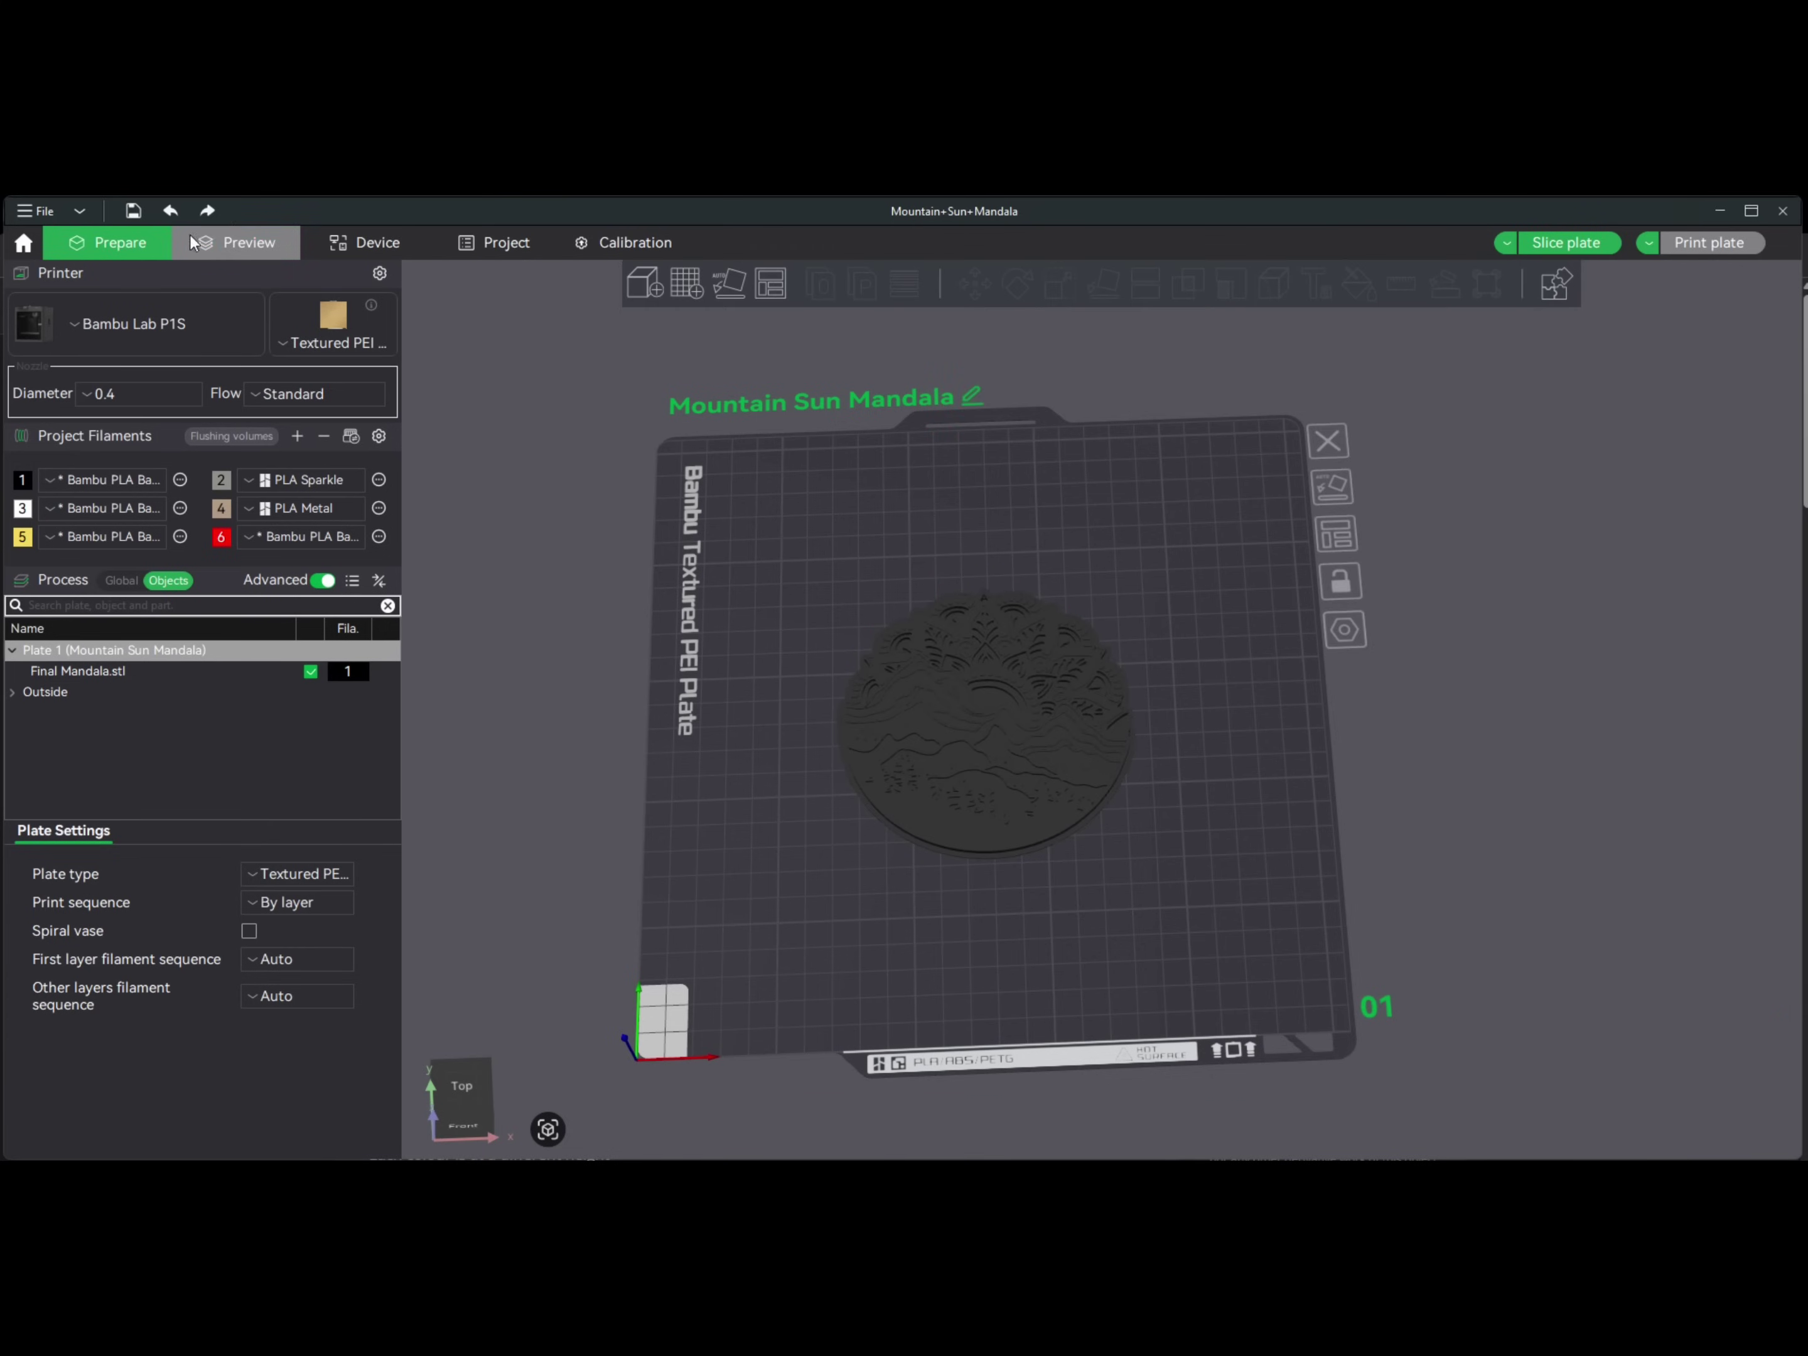
pyautogui.click(225, 245)
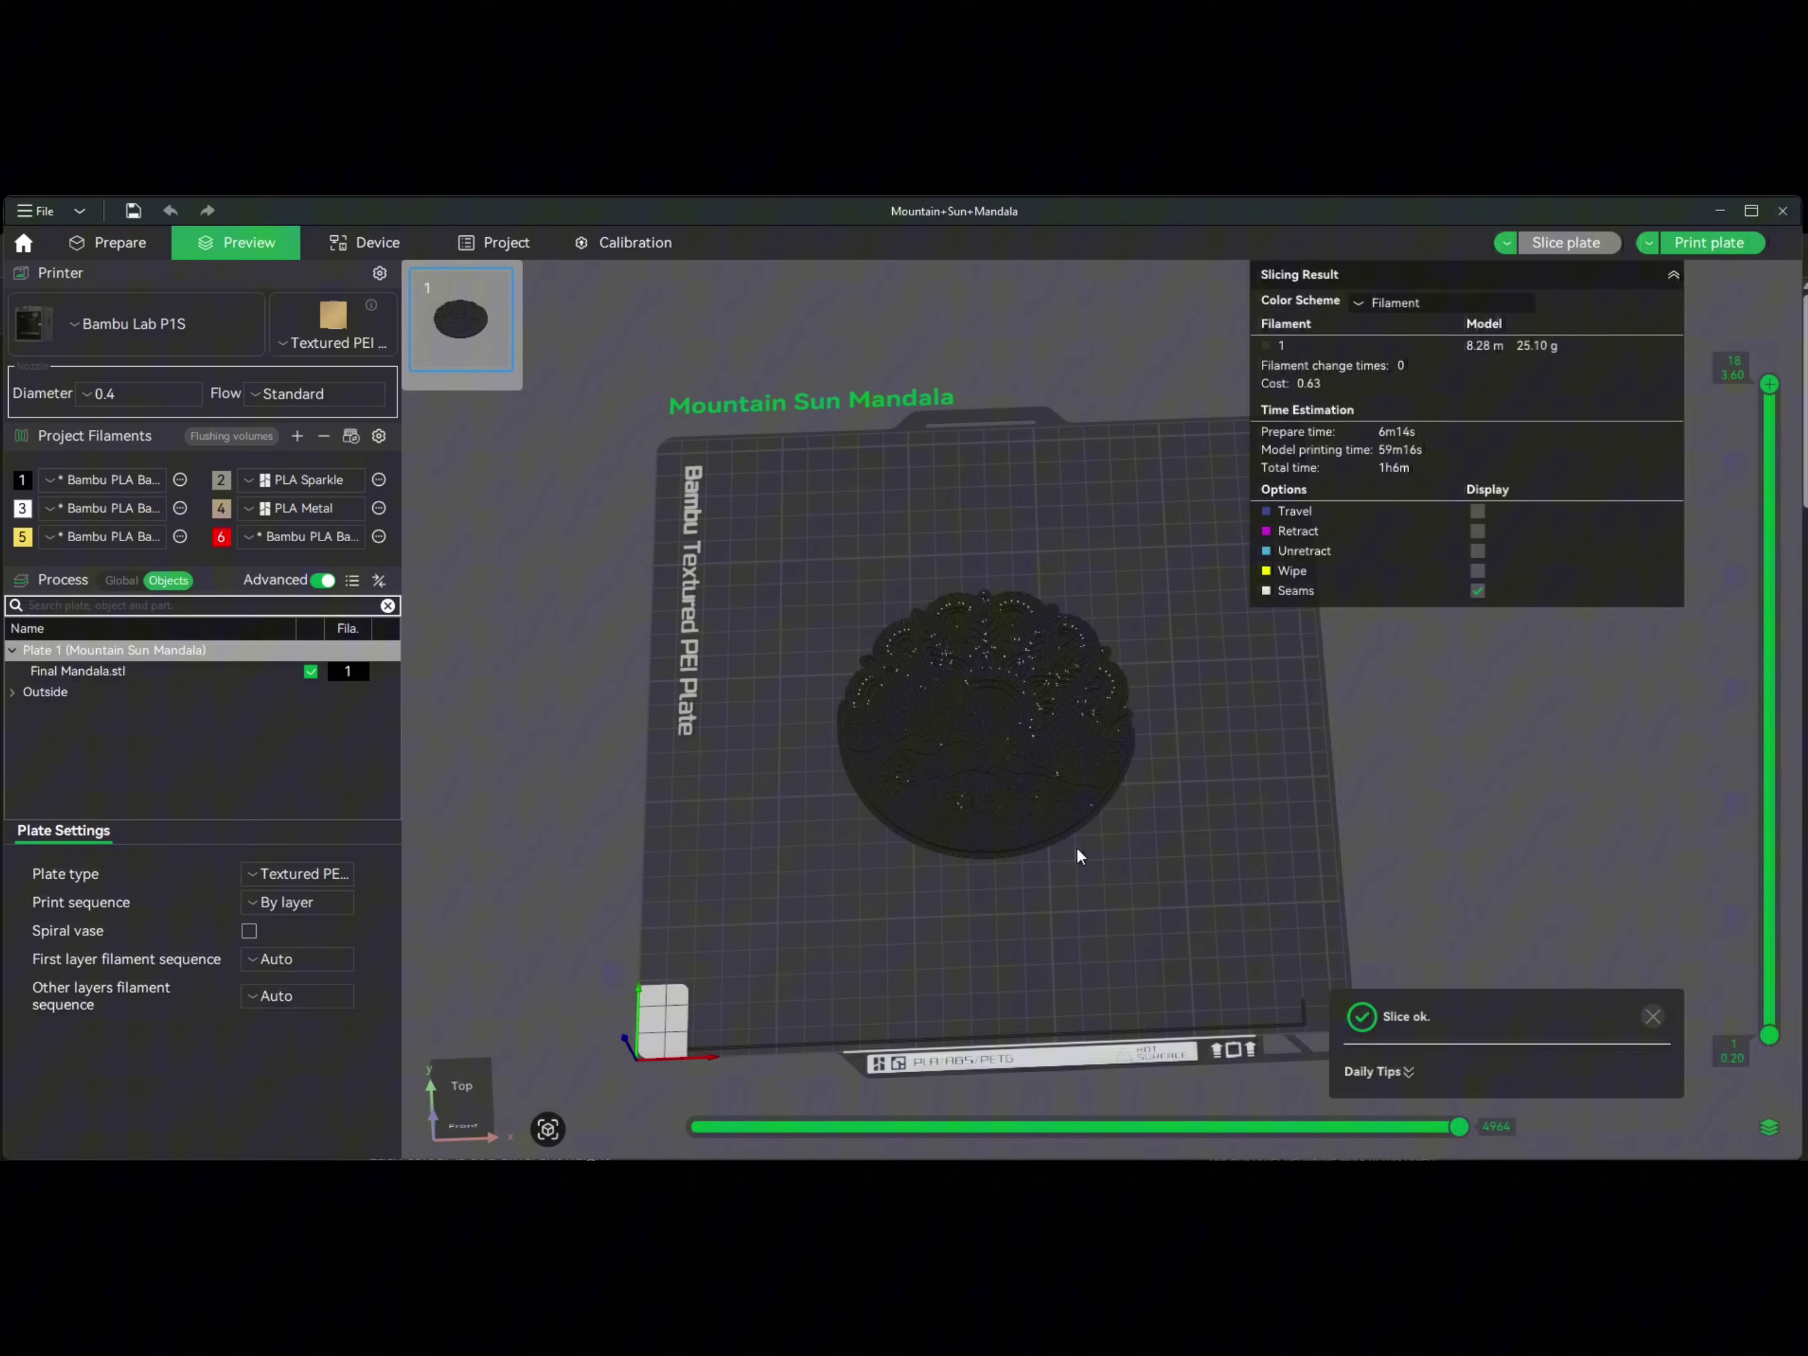
pyautogui.moveTo(1124, 856); pyautogui.dragTo(1126, 870)
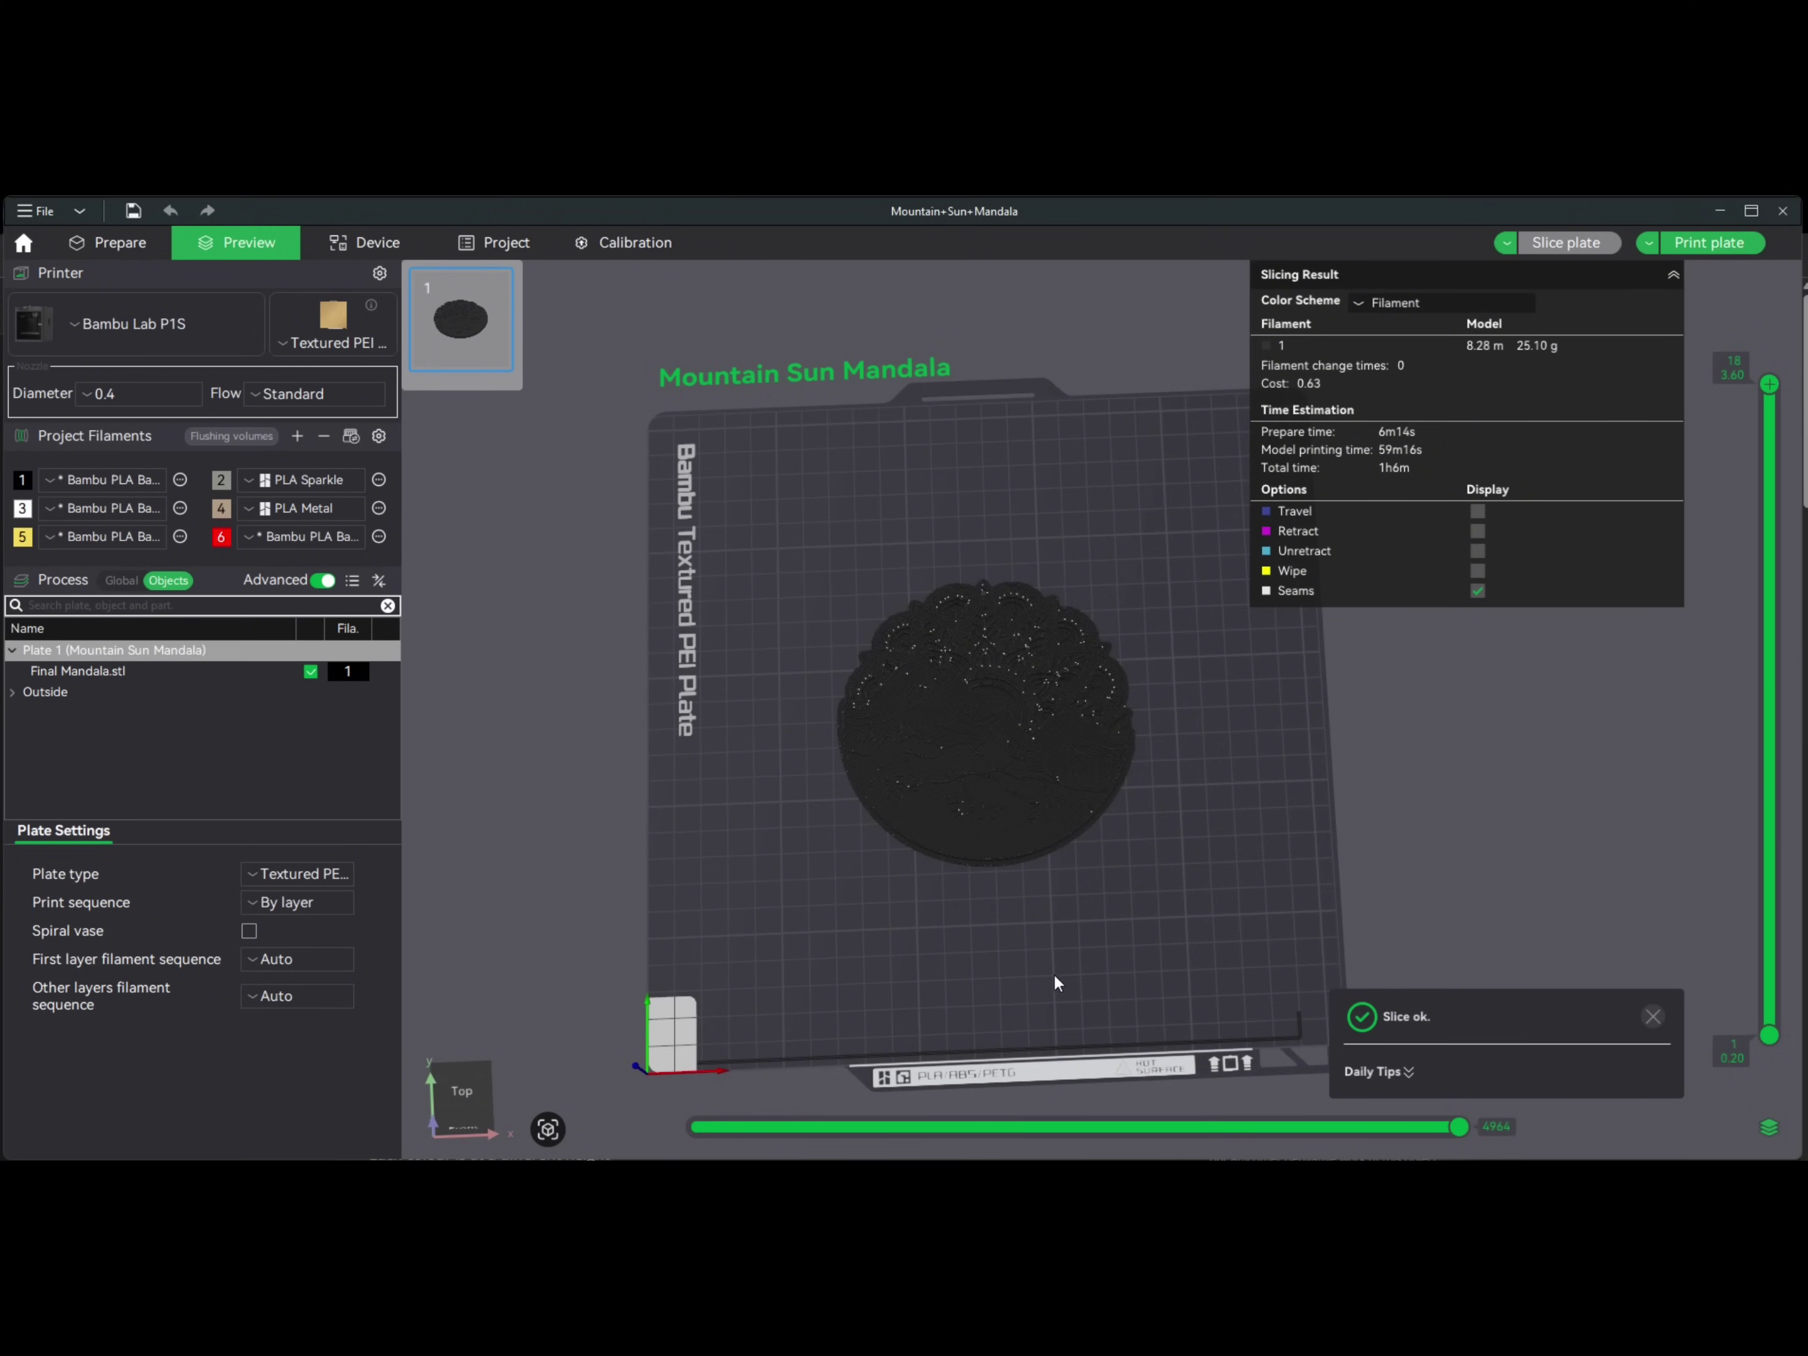
pyautogui.moveTo(1054, 974); pyautogui.dragTo(1050, 971)
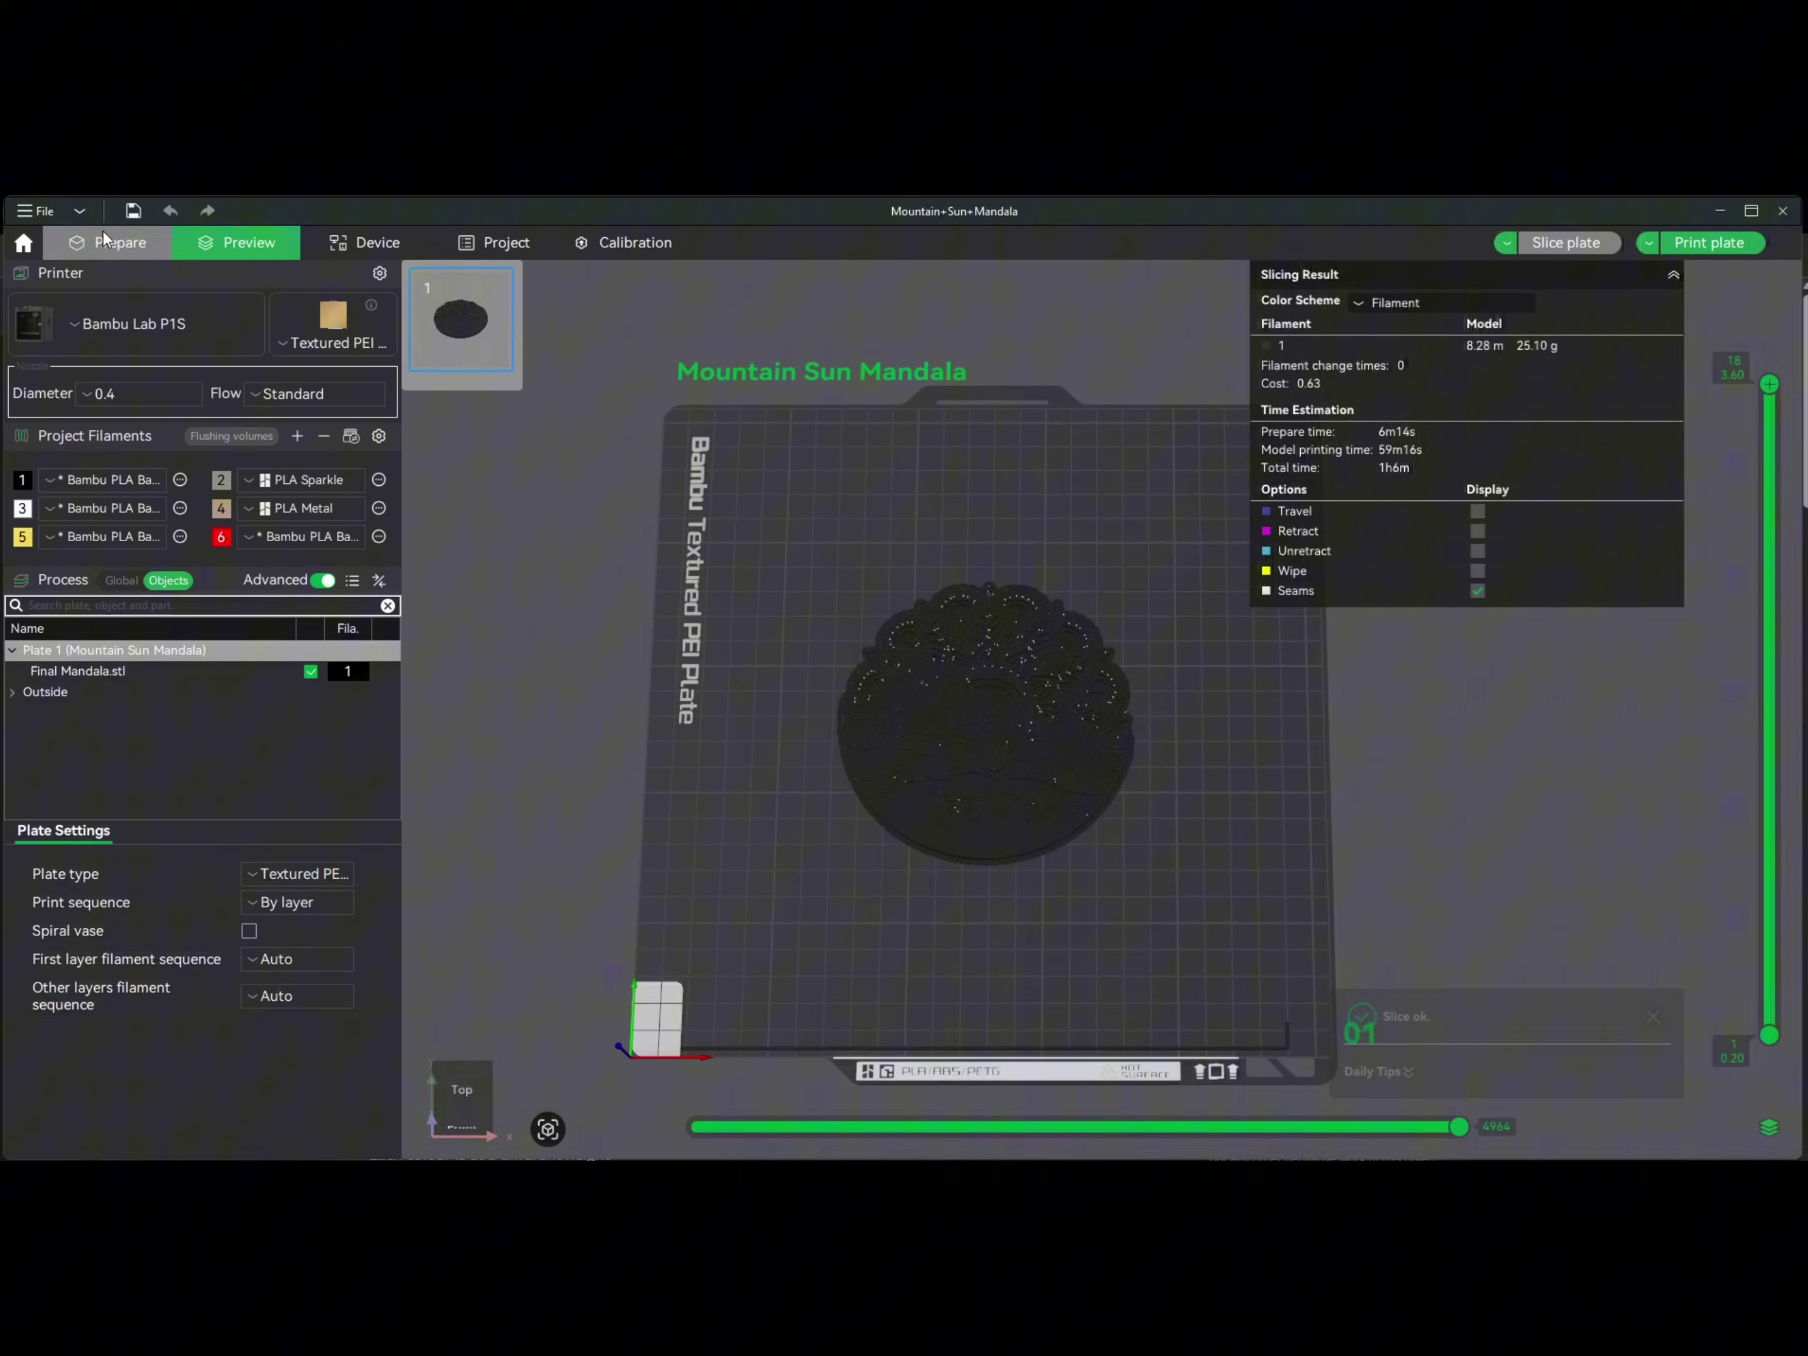
# - Set the colour of filament 1 to white
pyautogui.click(104, 238)
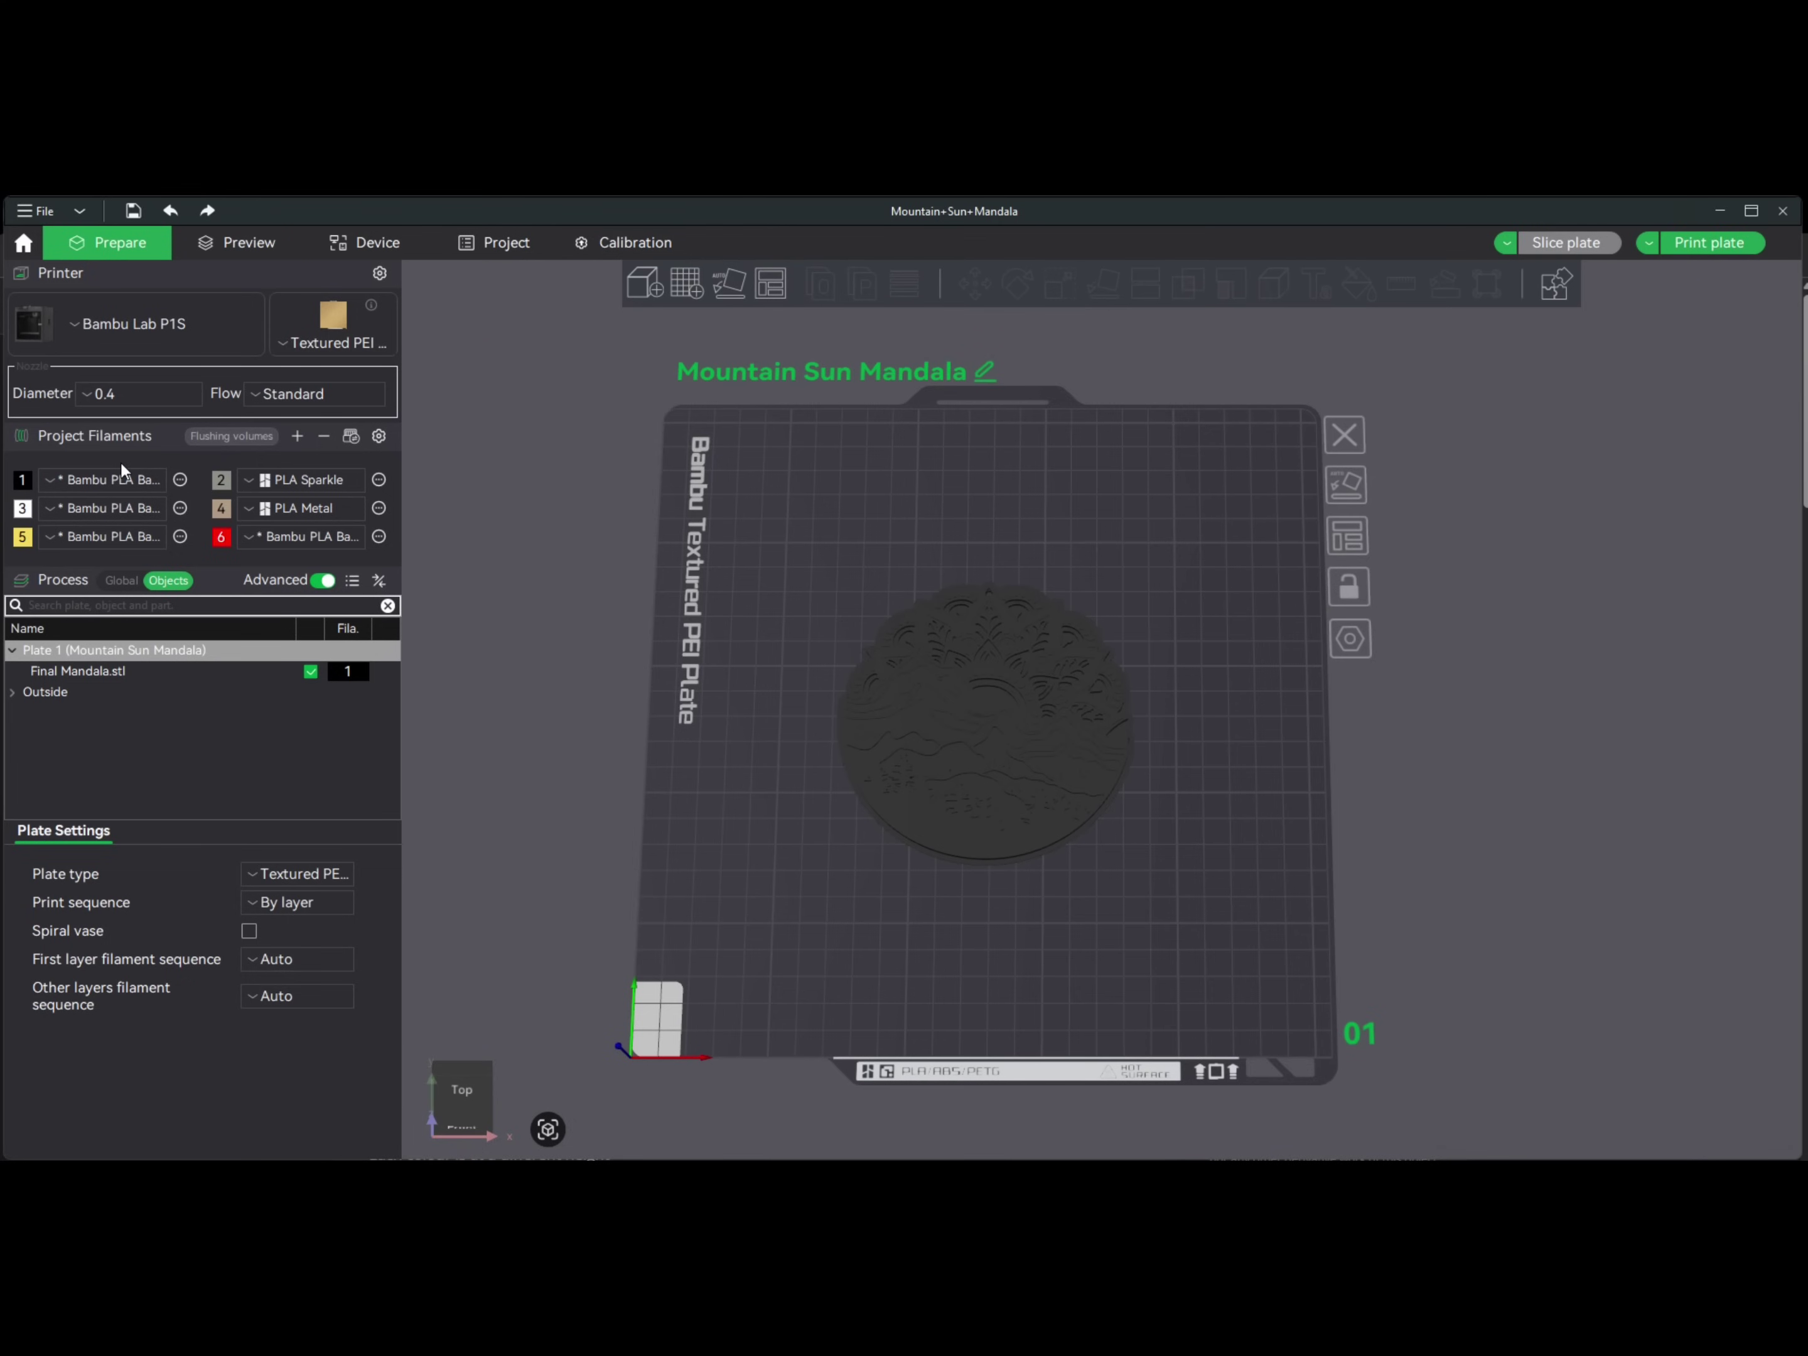
pyautogui.click(117, 482)
pyautogui.click(114, 483)
pyautogui.click(29, 483)
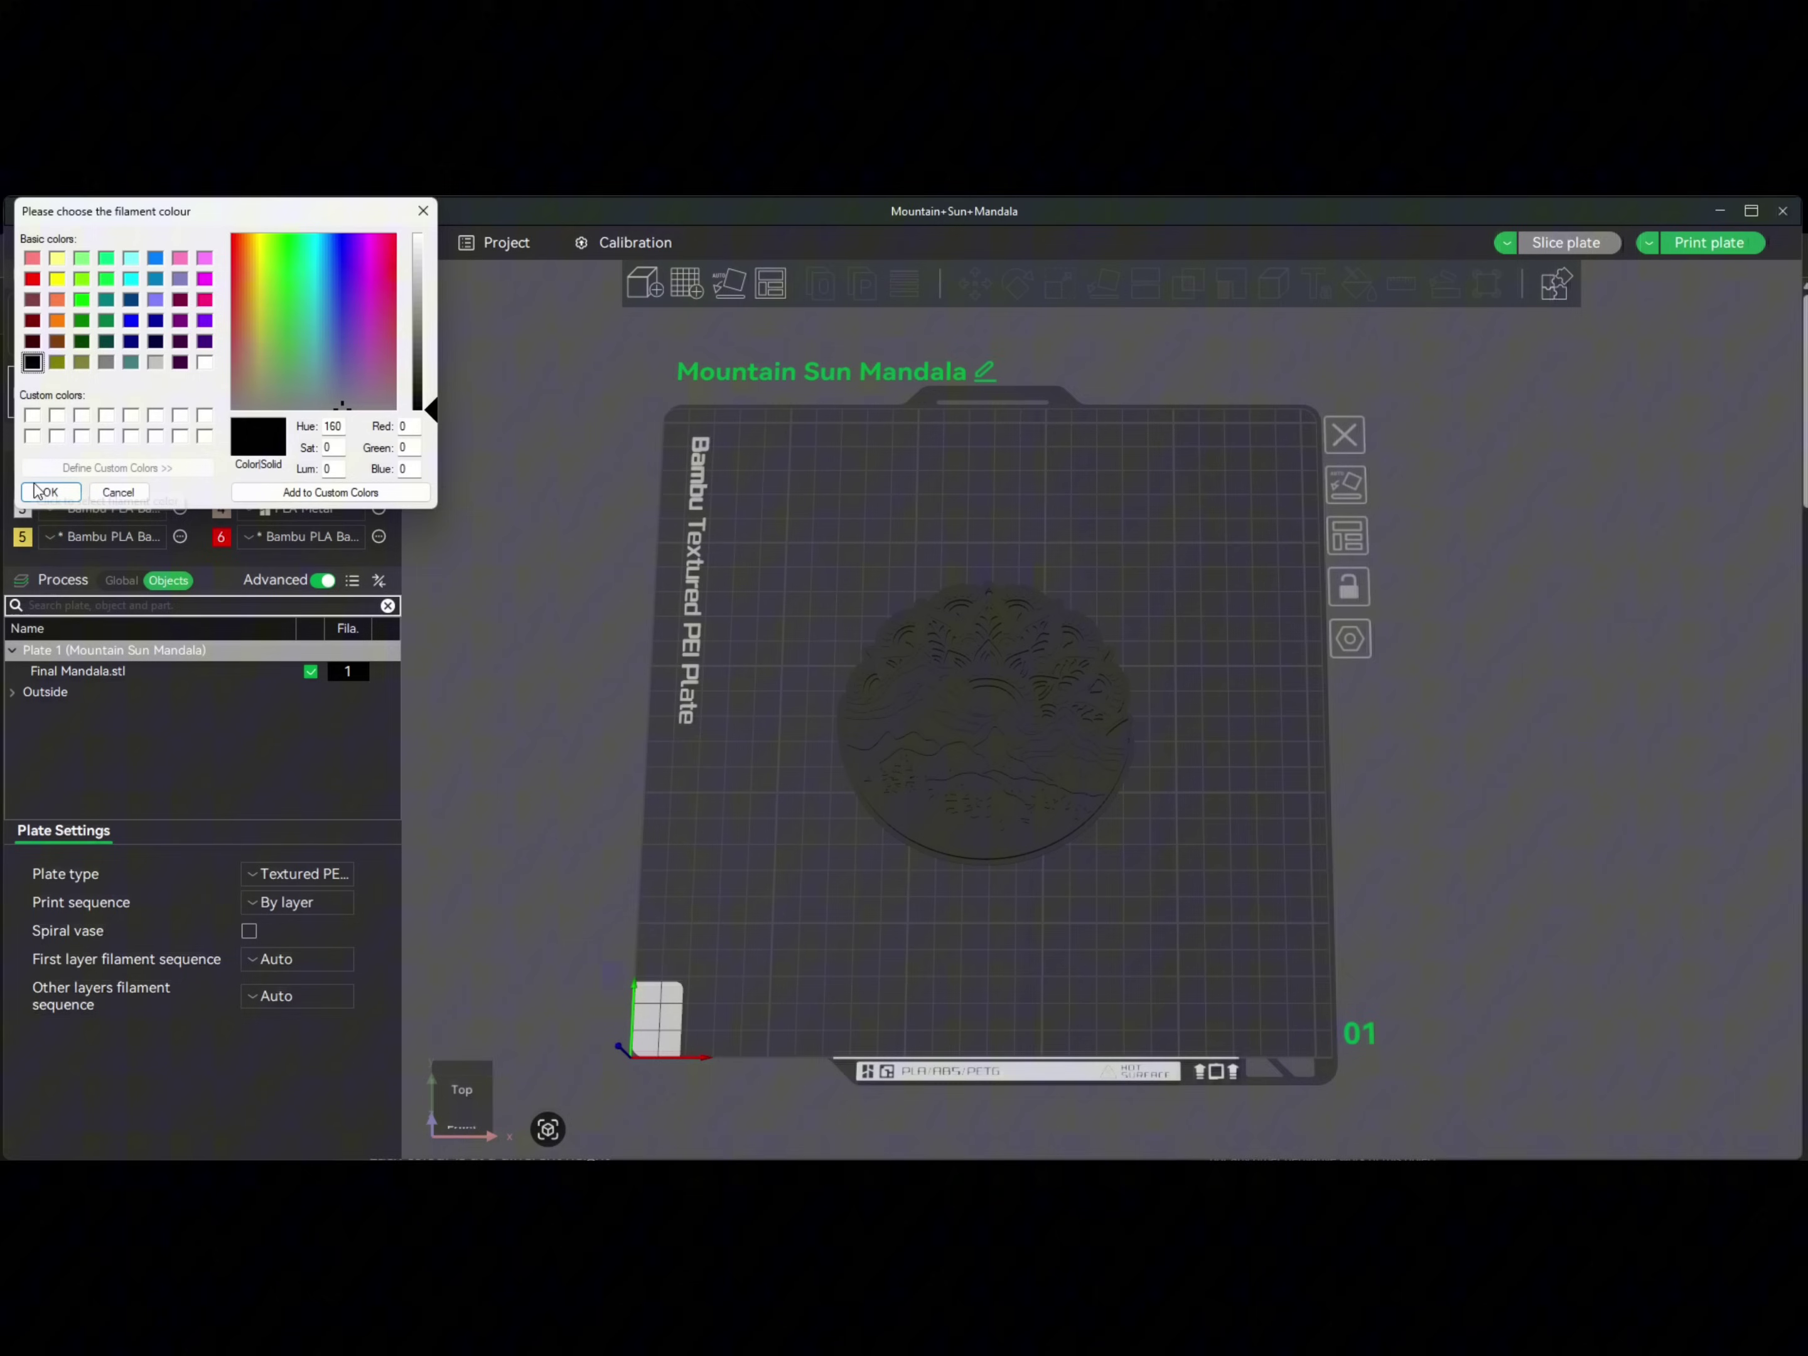
pyautogui.click(206, 363)
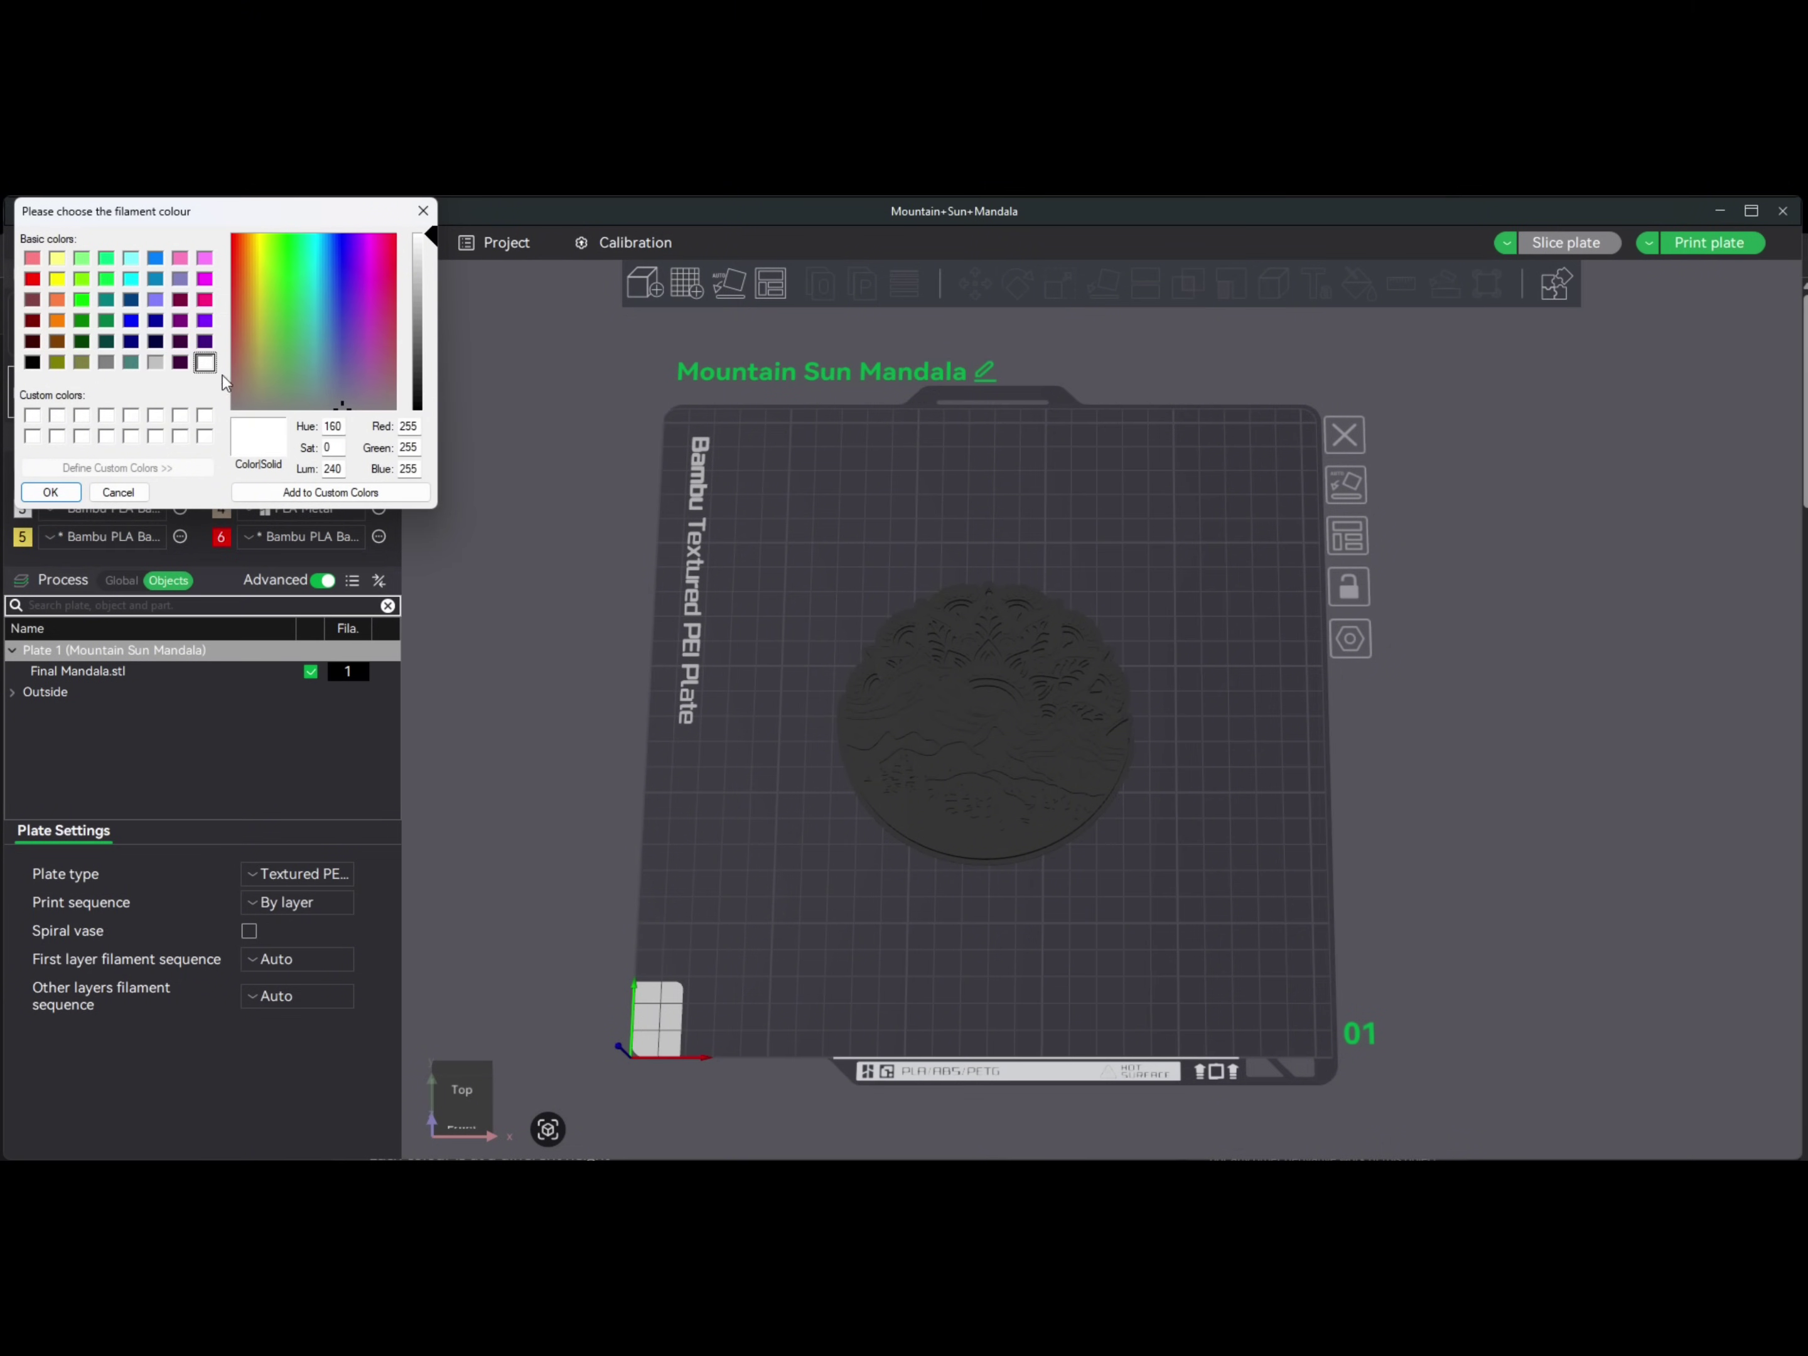
pyautogui.click(51, 493)
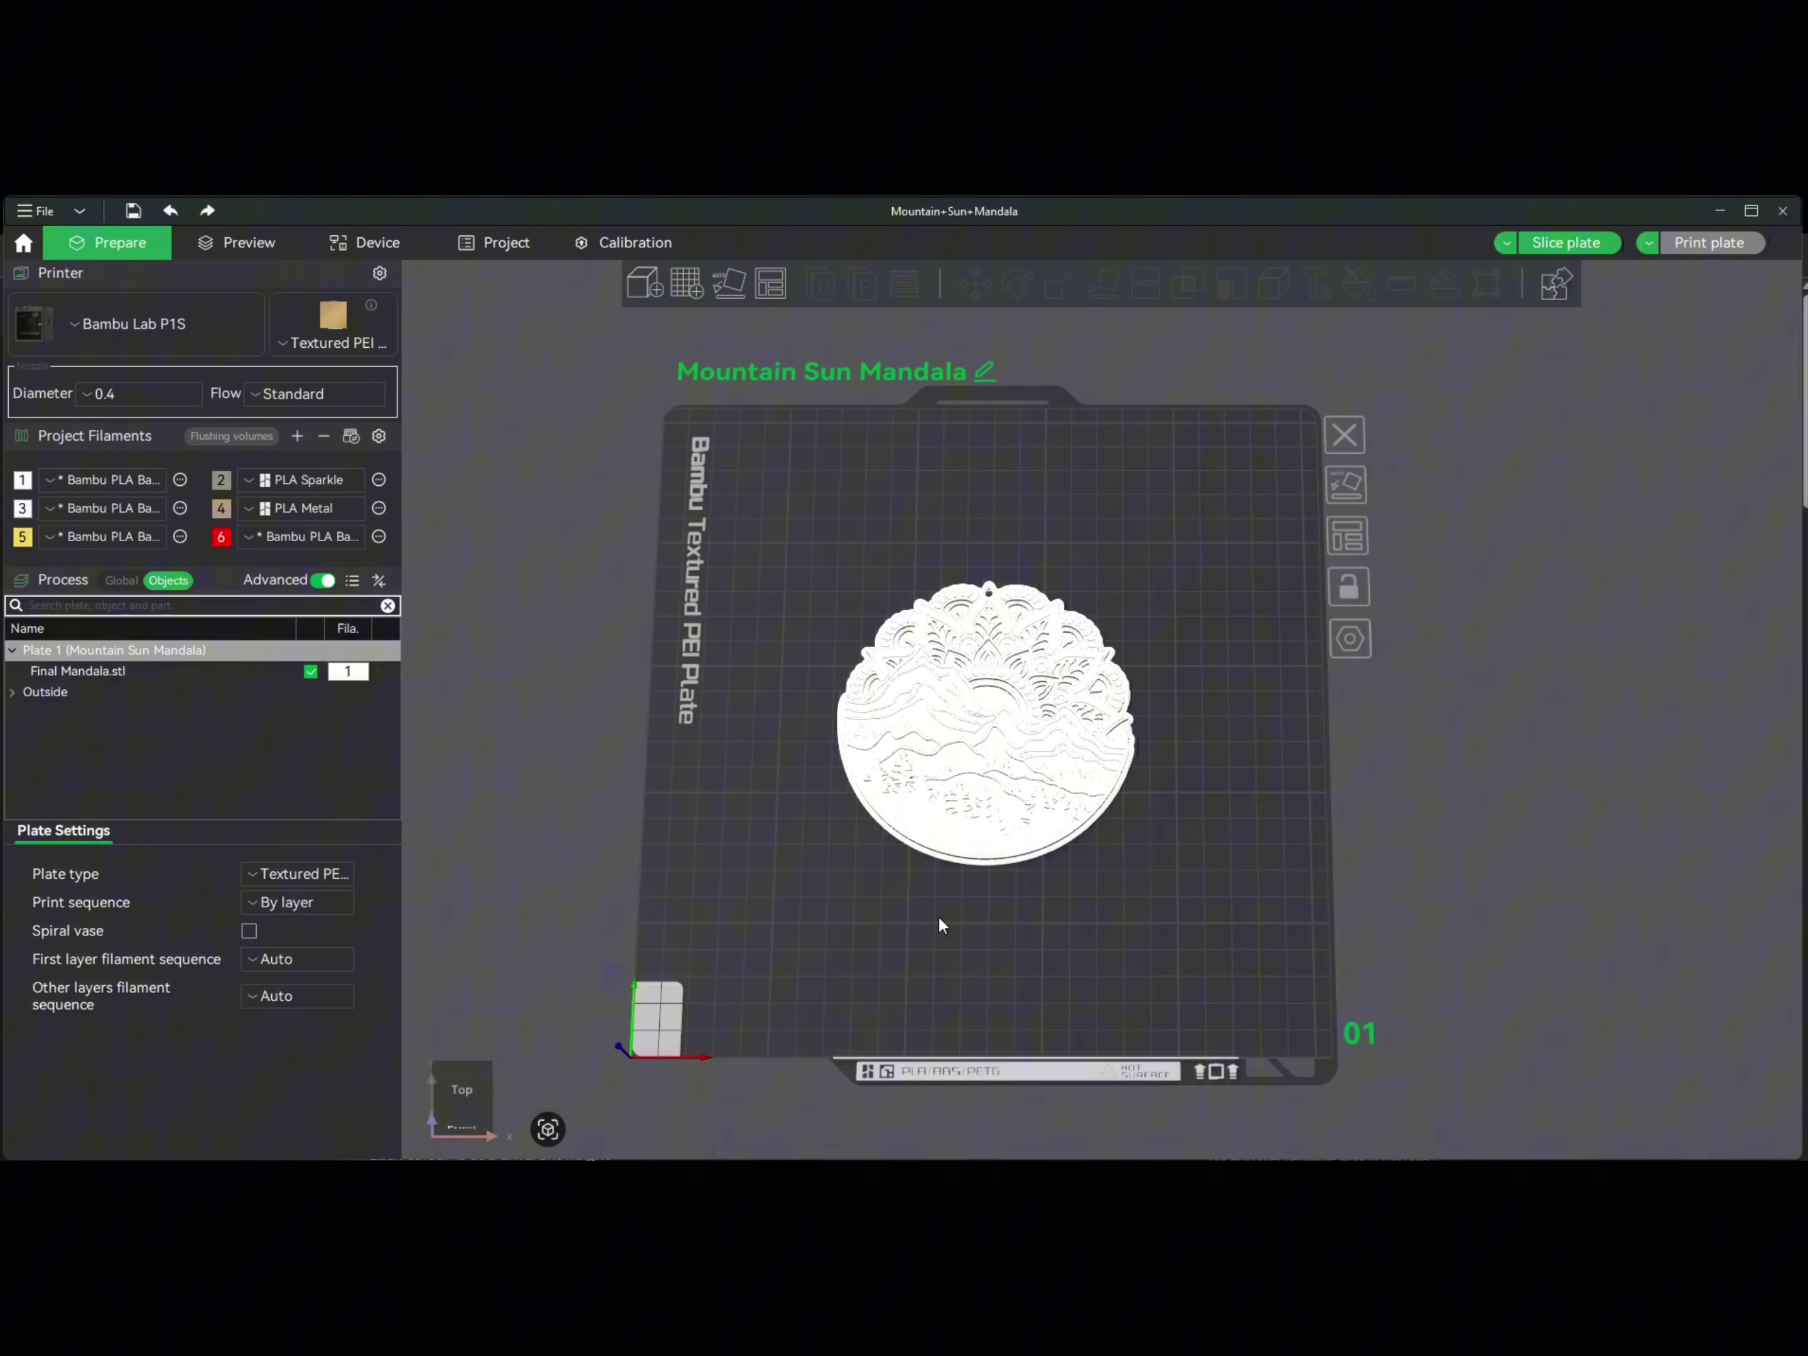
# - Set the colour of filament 1 to orange using the basic colour swatches
pyautogui.moveTo(938, 916)
pyautogui.mouseDown()
pyautogui.moveTo(938, 869)
pyautogui.moveTo(939, 923)
pyautogui.moveTo(939, 903)
pyautogui.mouseUp()
pyautogui.click(24, 484)
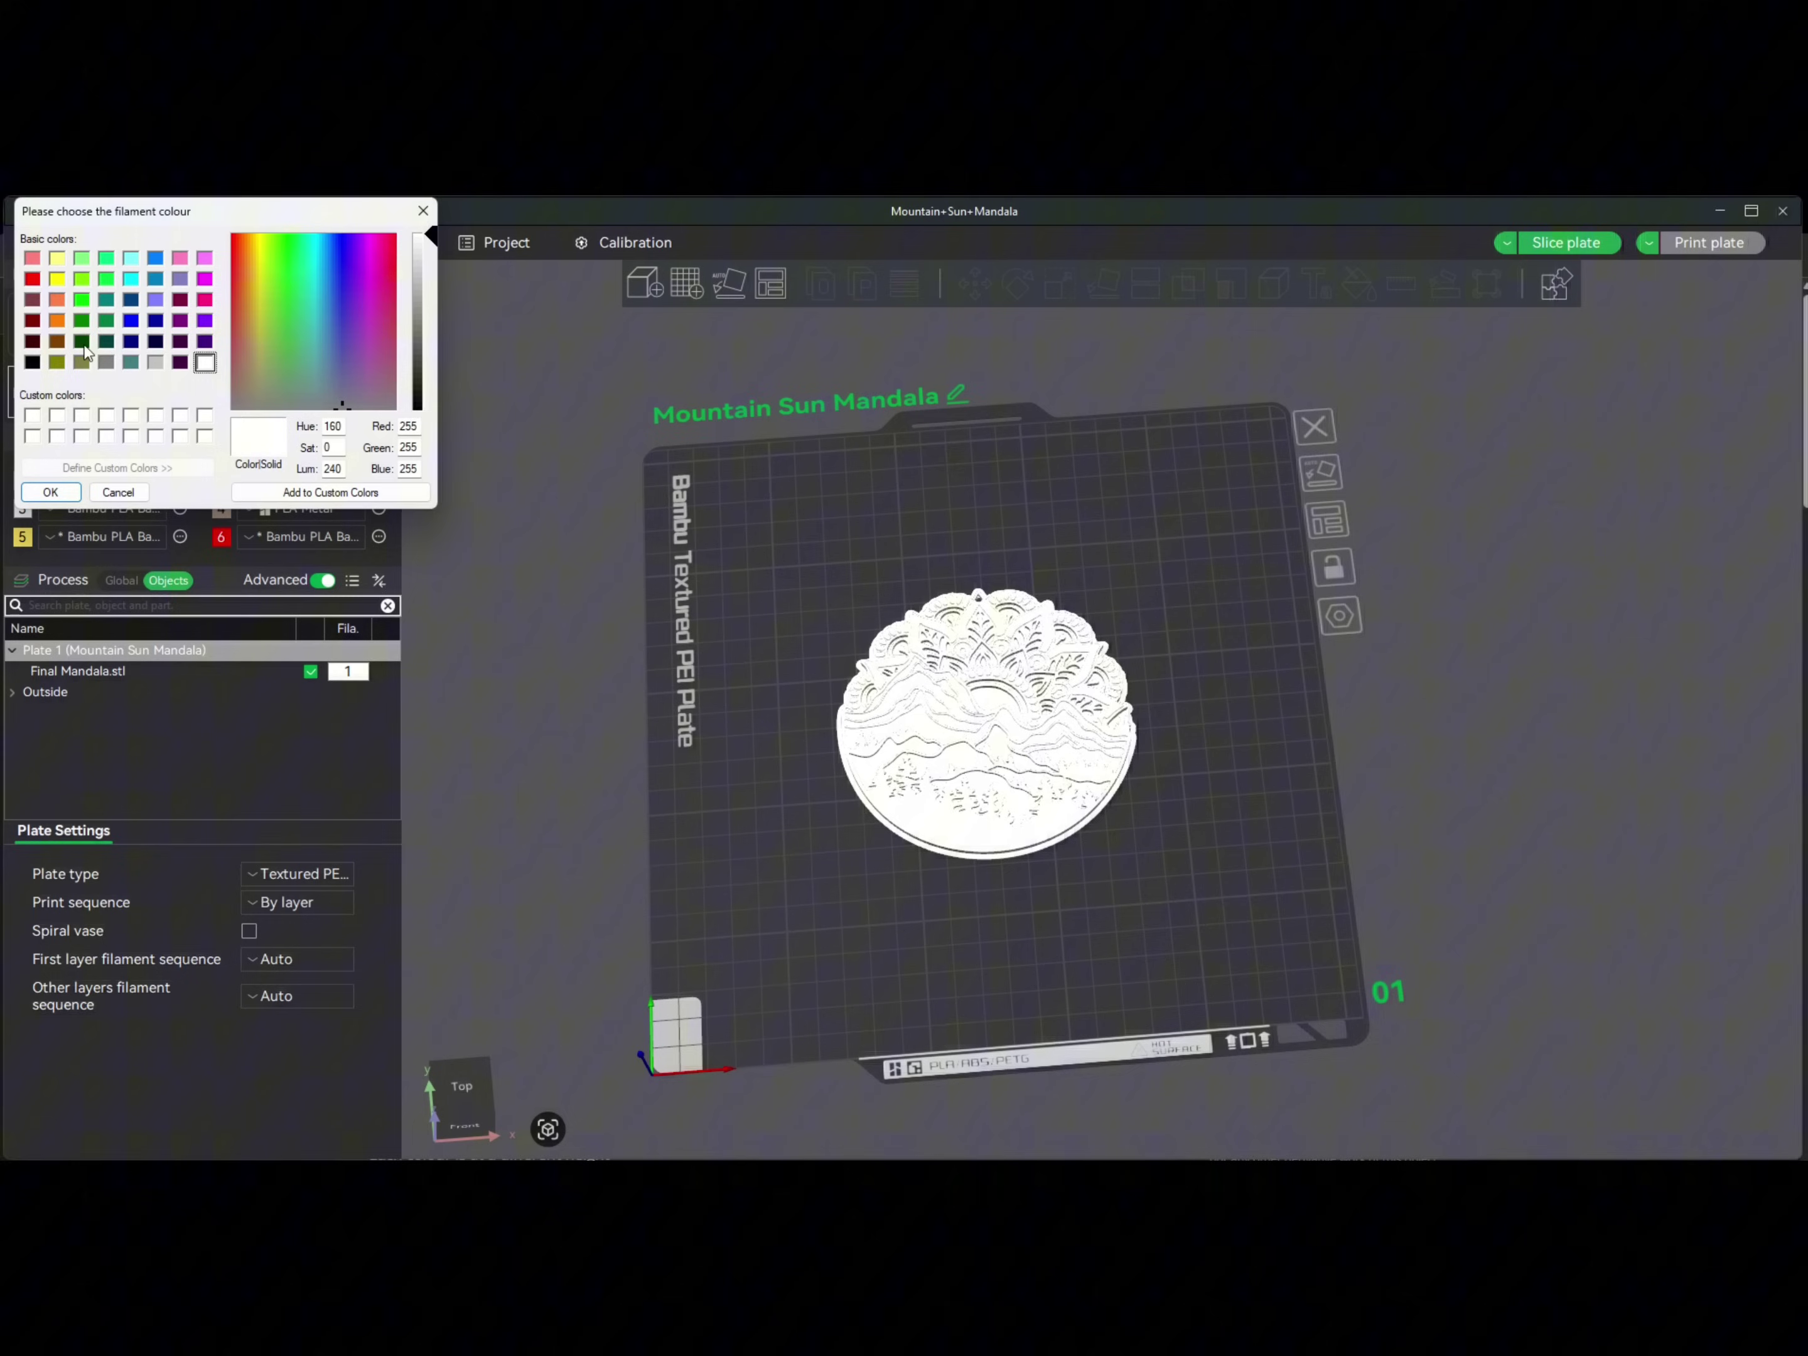
pyautogui.click(82, 299)
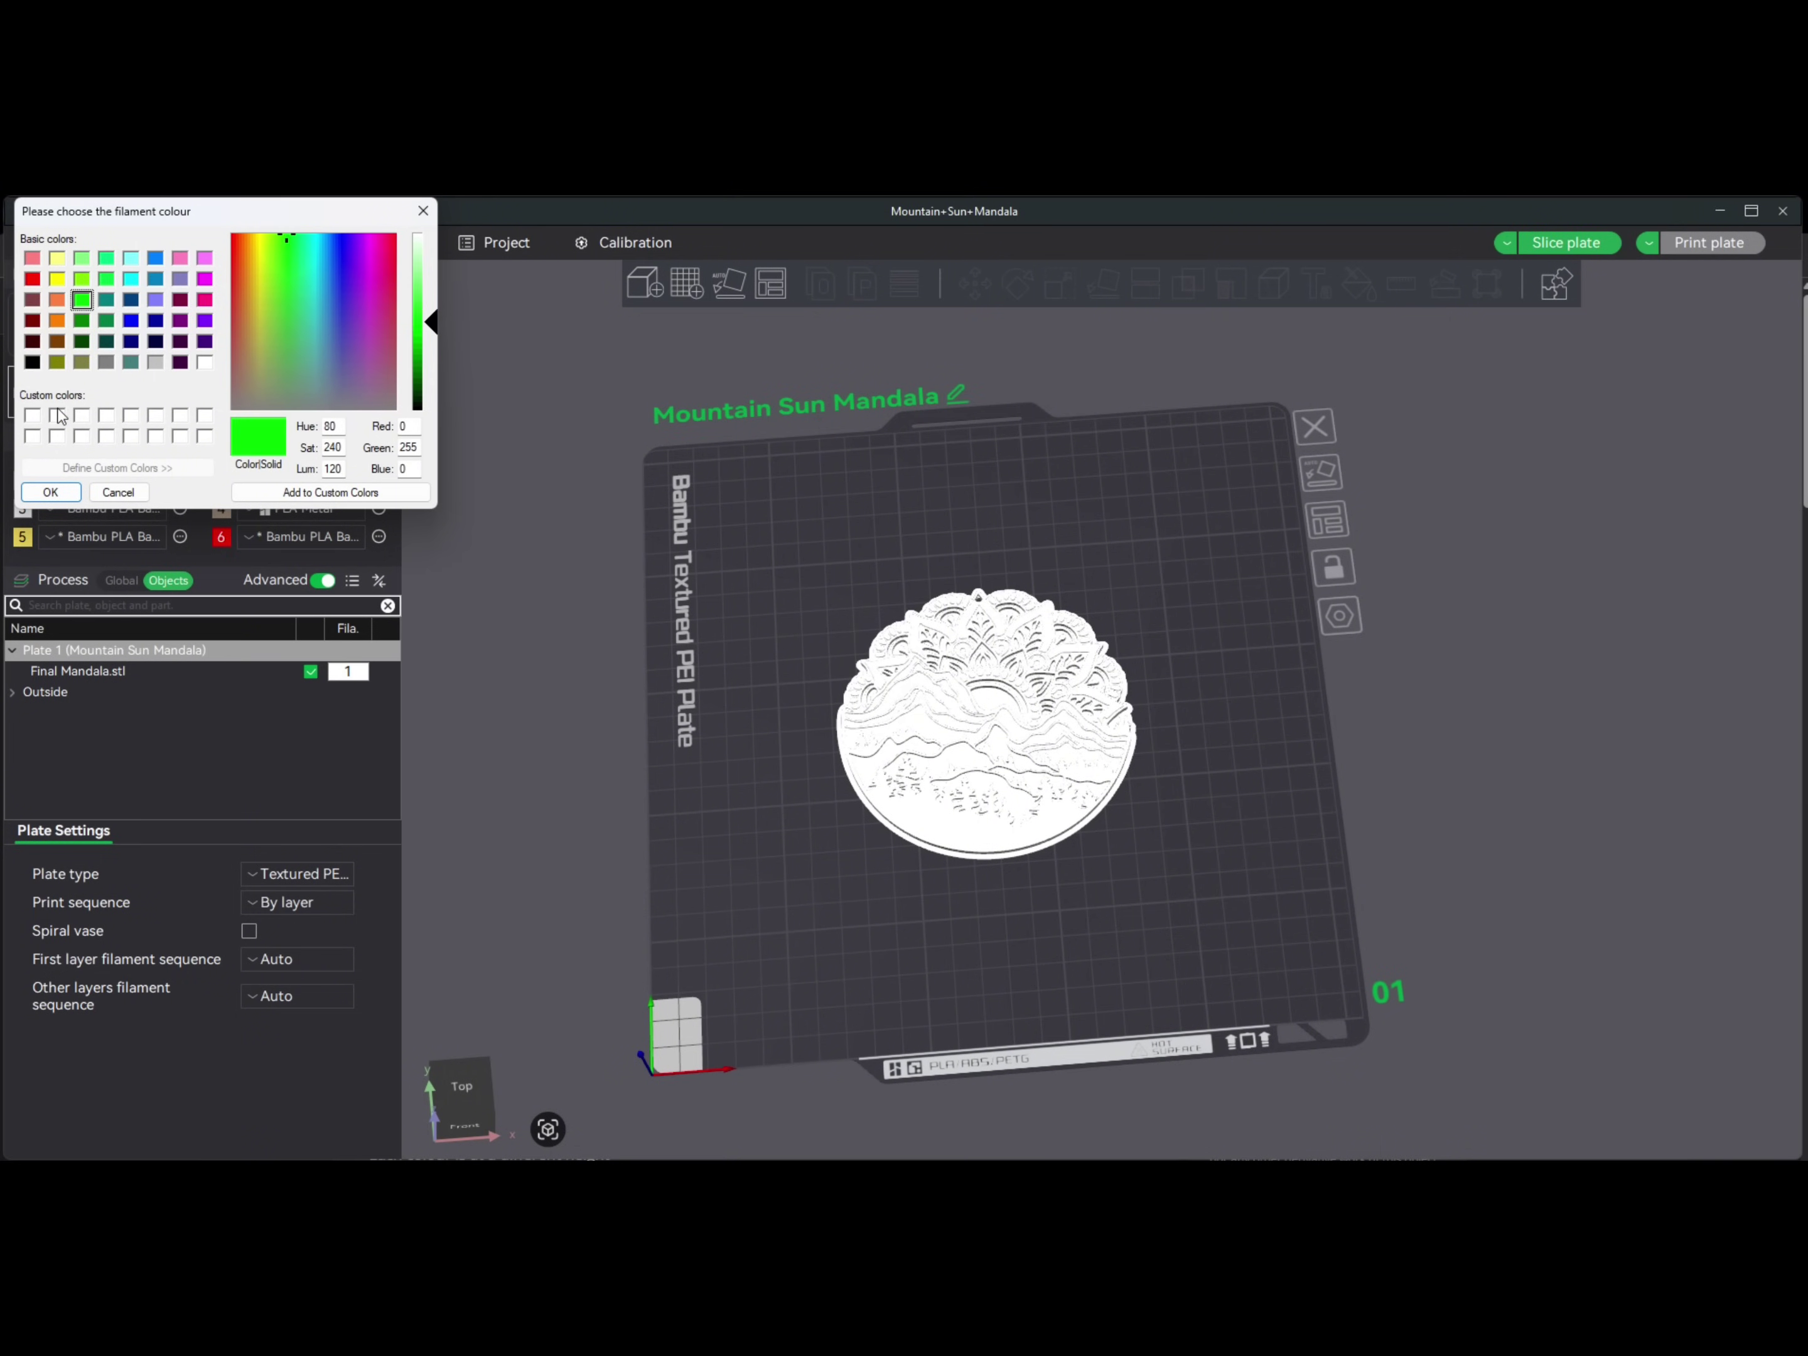
pyautogui.click(57, 322)
pyautogui.click(50, 491)
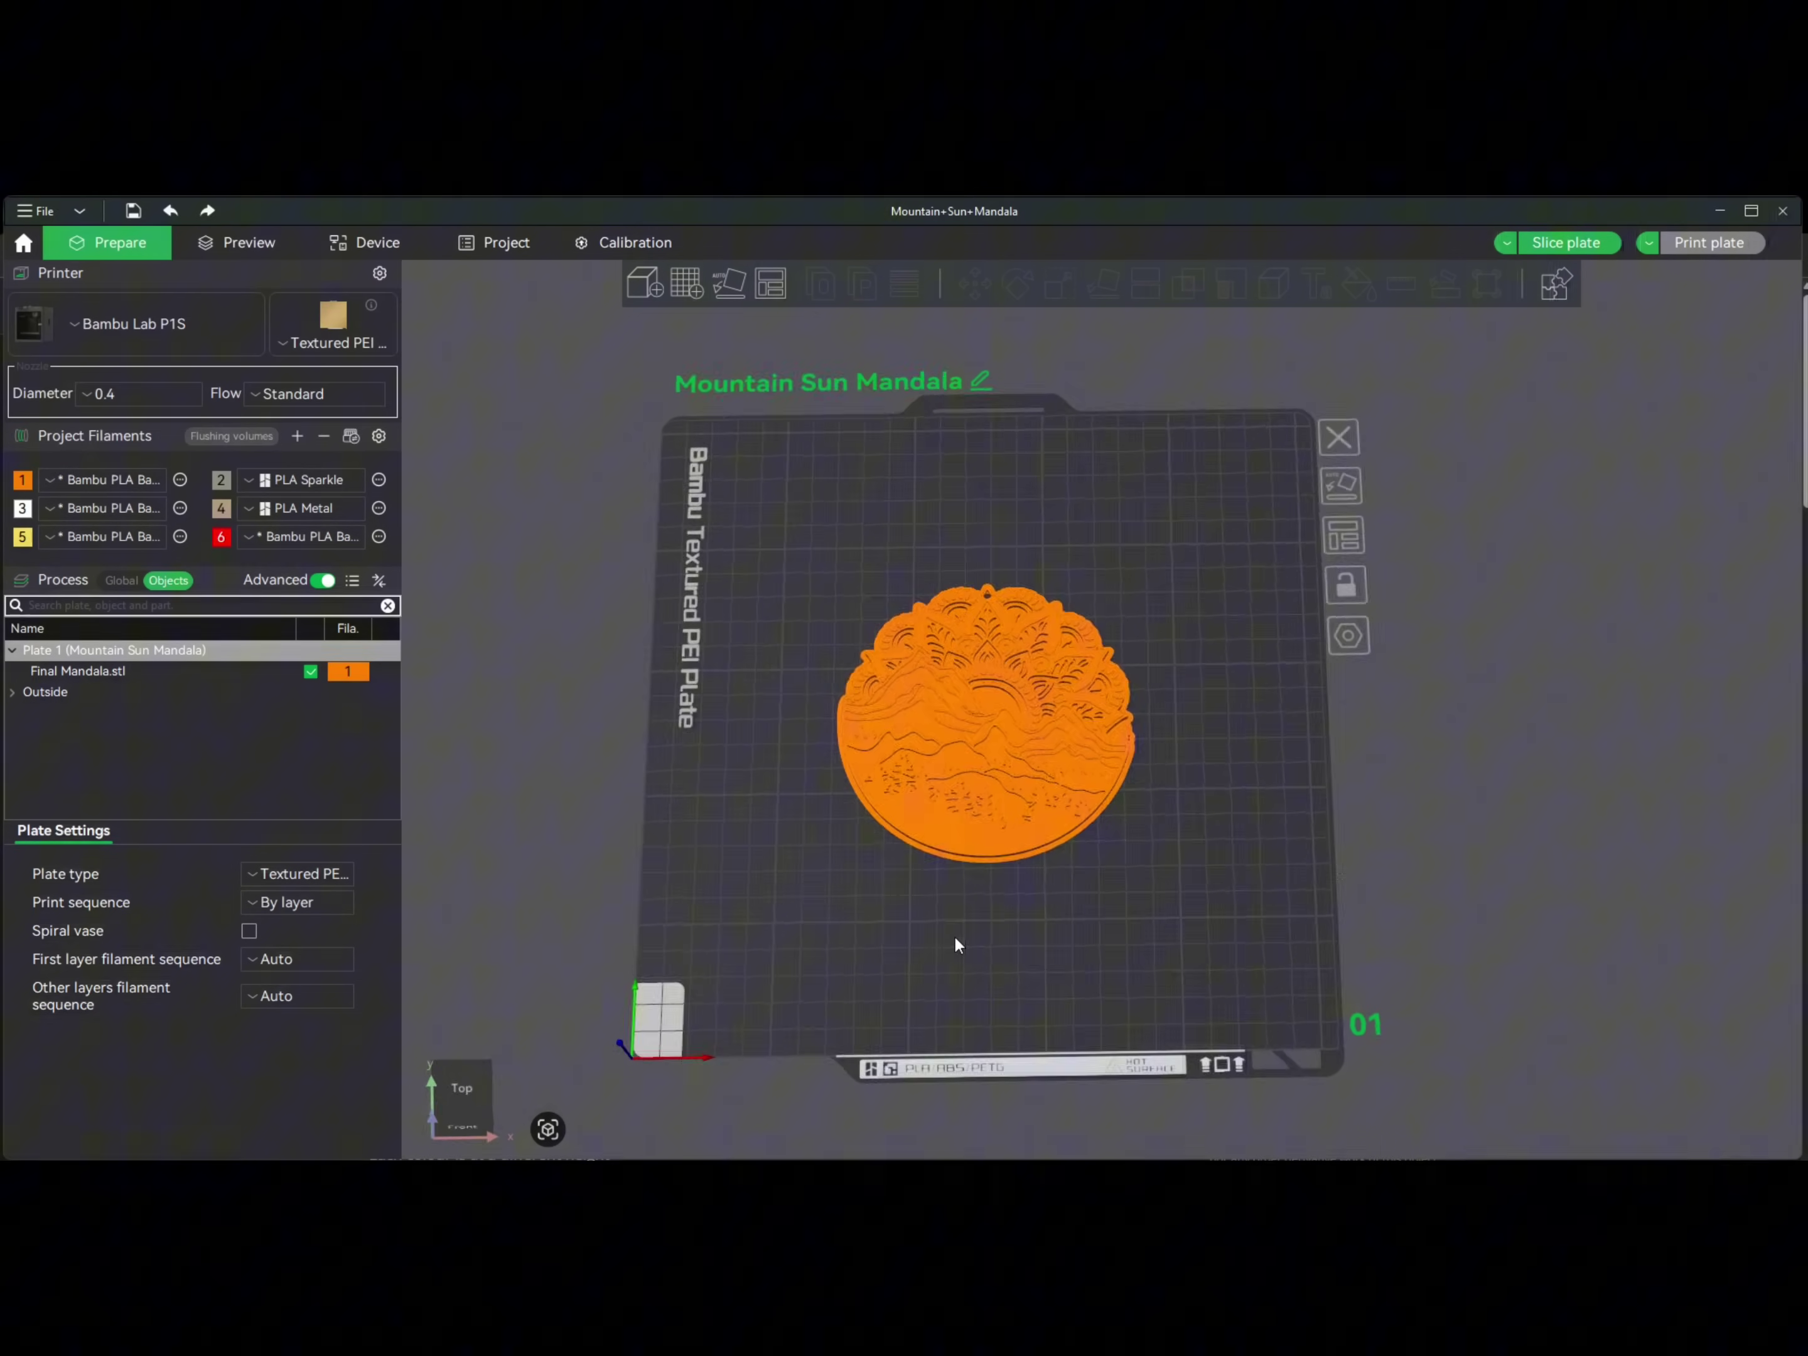
pyautogui.moveTo(955, 938)
pyautogui.mouseDown()
pyautogui.moveTo(1001, 889)
pyautogui.moveTo(956, 899)
pyautogui.moveTo(953, 930)
pyautogui.mouseUp()
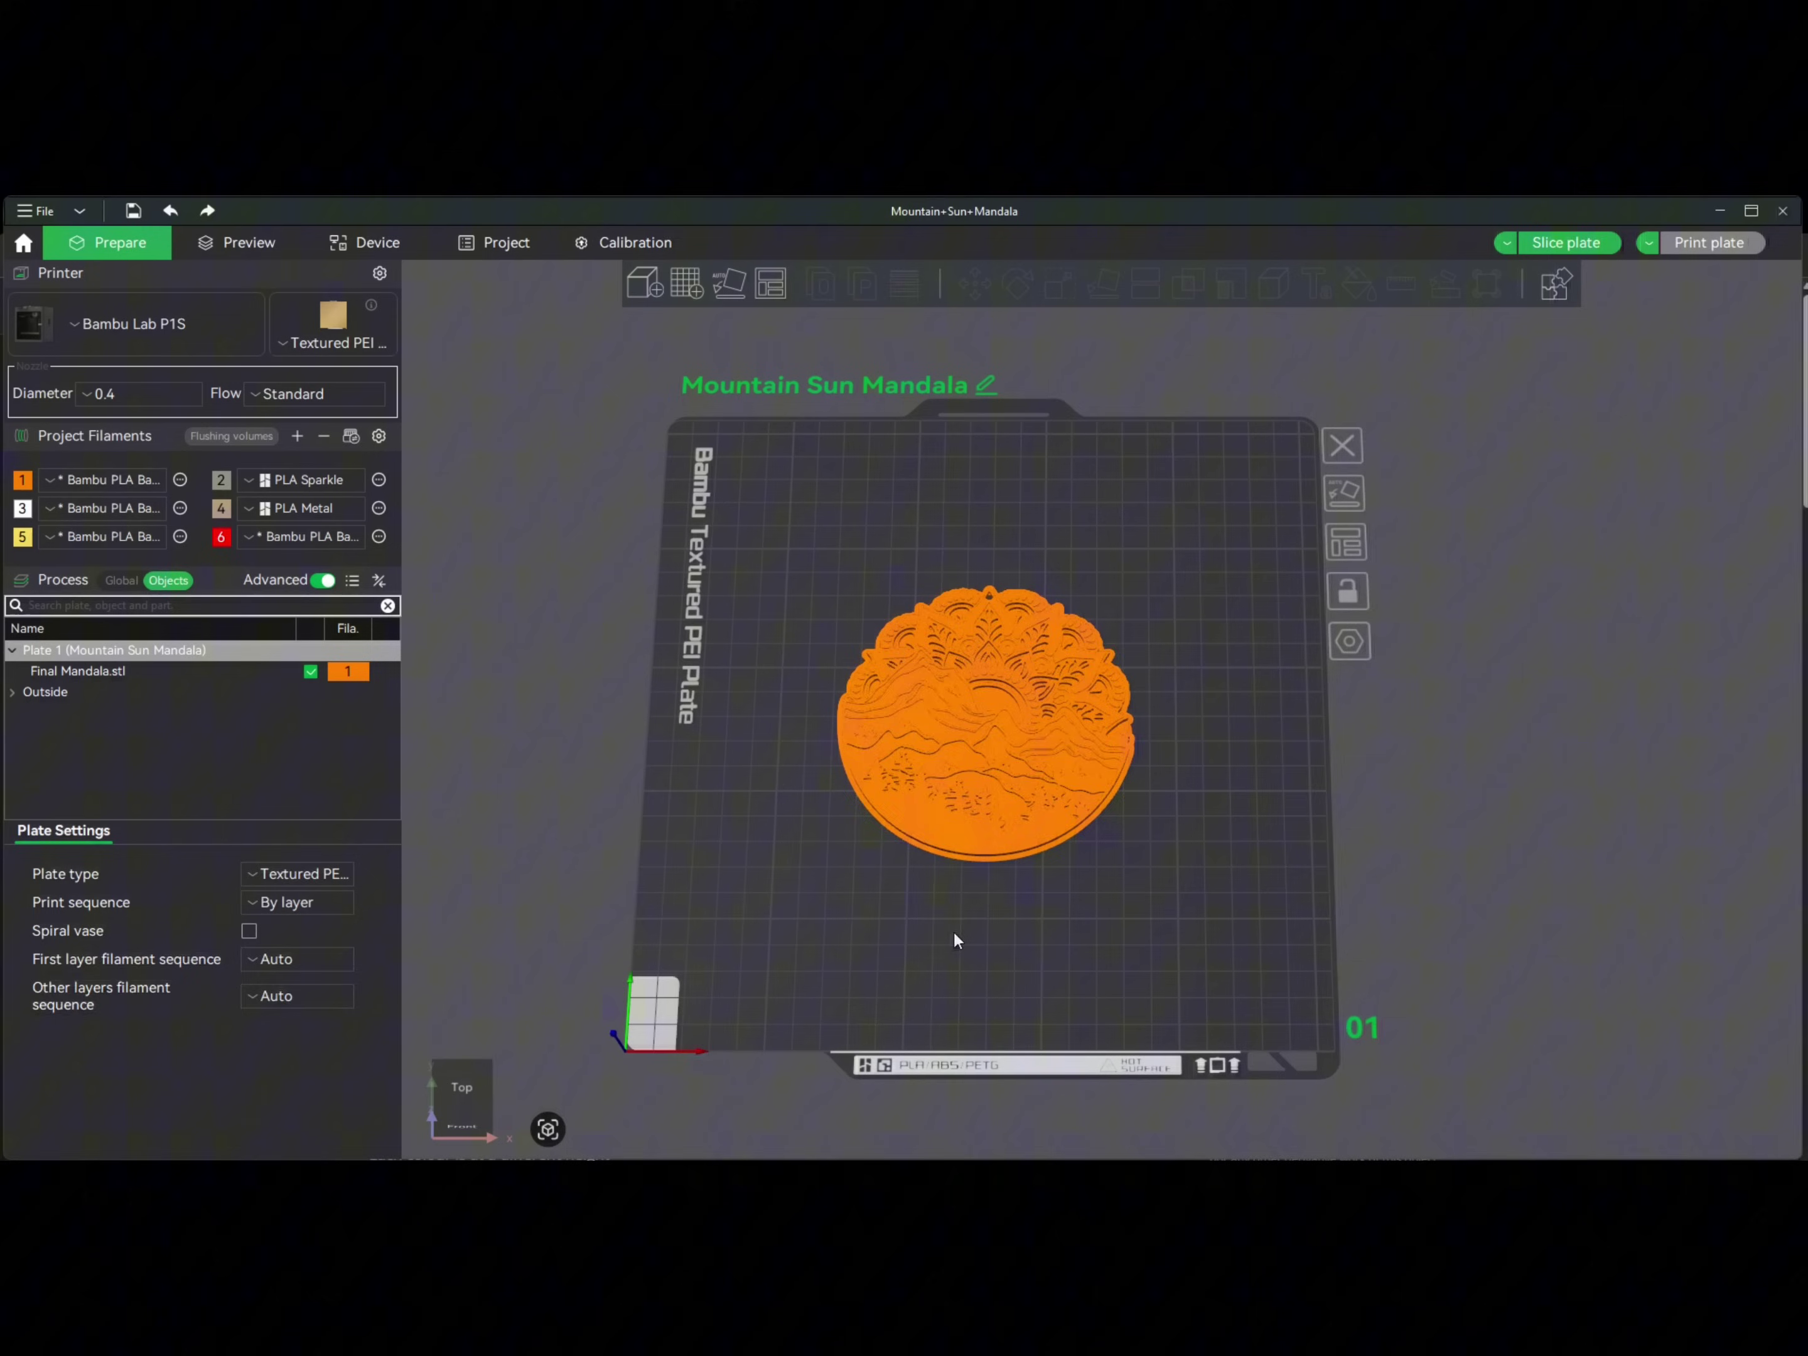
# - Select the Final Mandala model and try scaling its Z size to 1000 mm with uniform scale on
pyautogui.click(995, 769)
pyautogui.rightClick(996, 775)
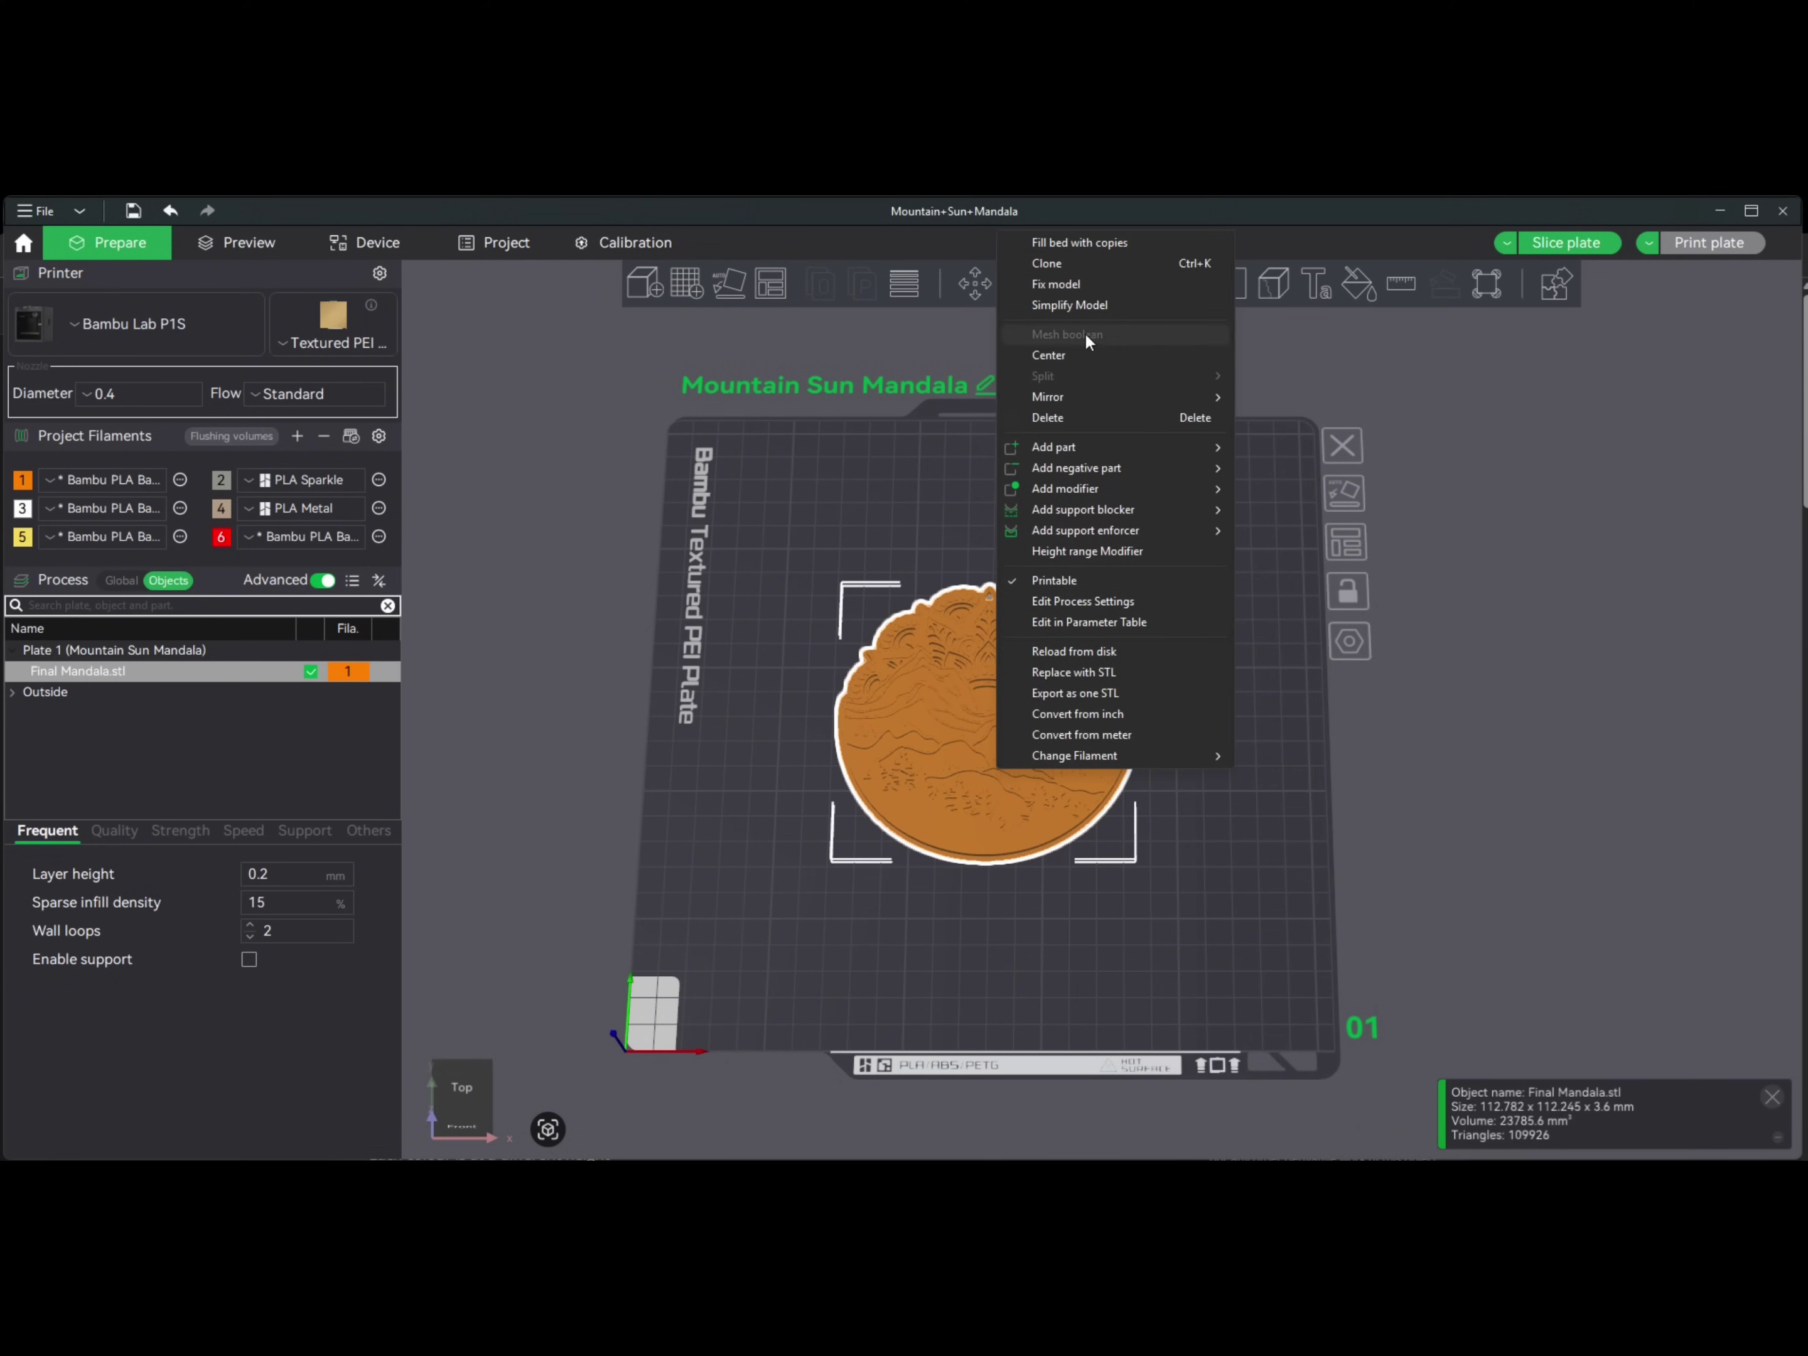
pyautogui.press('Escape')
pyautogui.click(1059, 283)
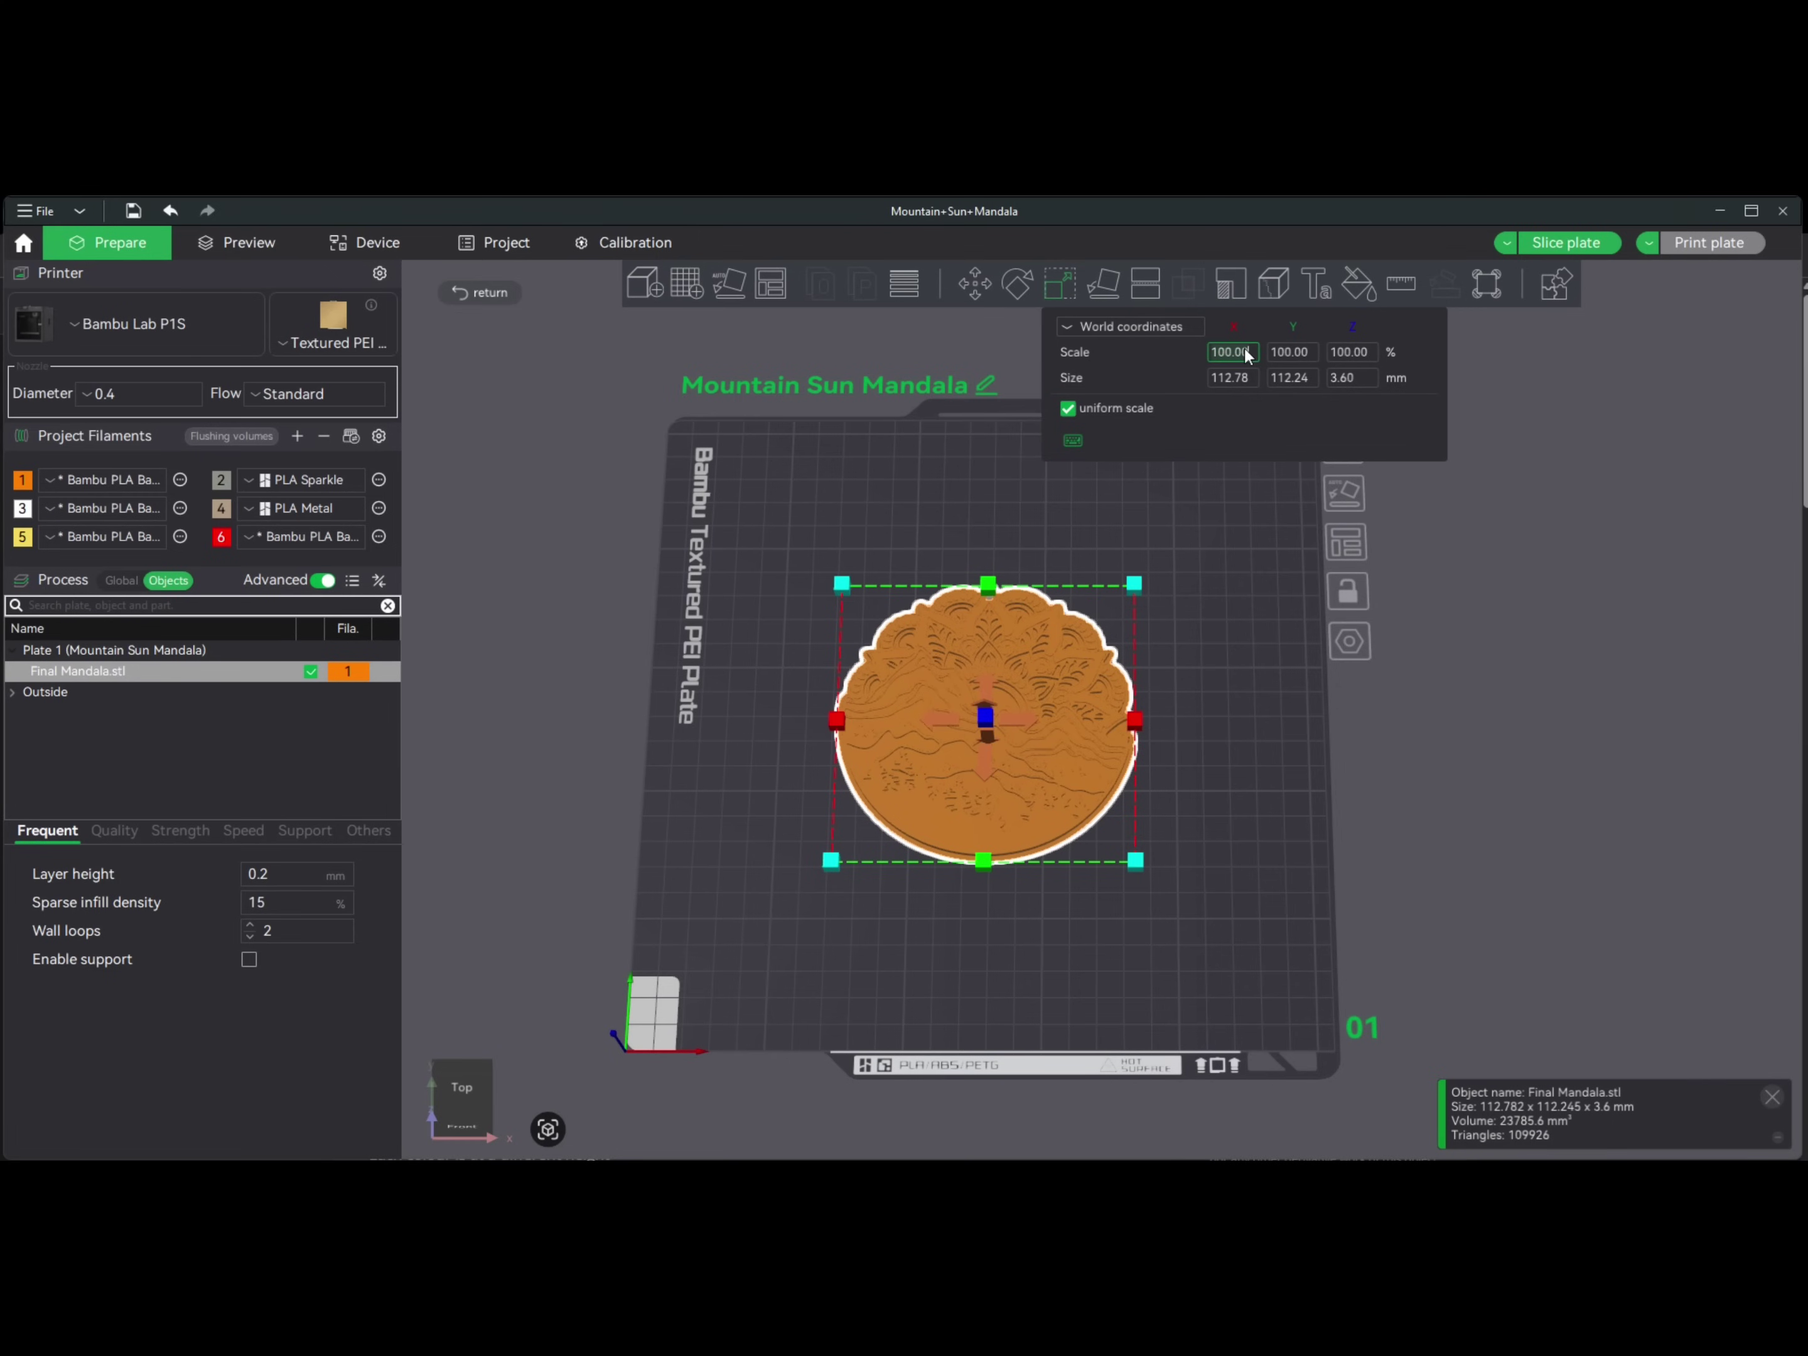
pyautogui.click(1356, 378)
pyautogui.press('Return')
pyautogui.scroll(-5, 1346, 900)
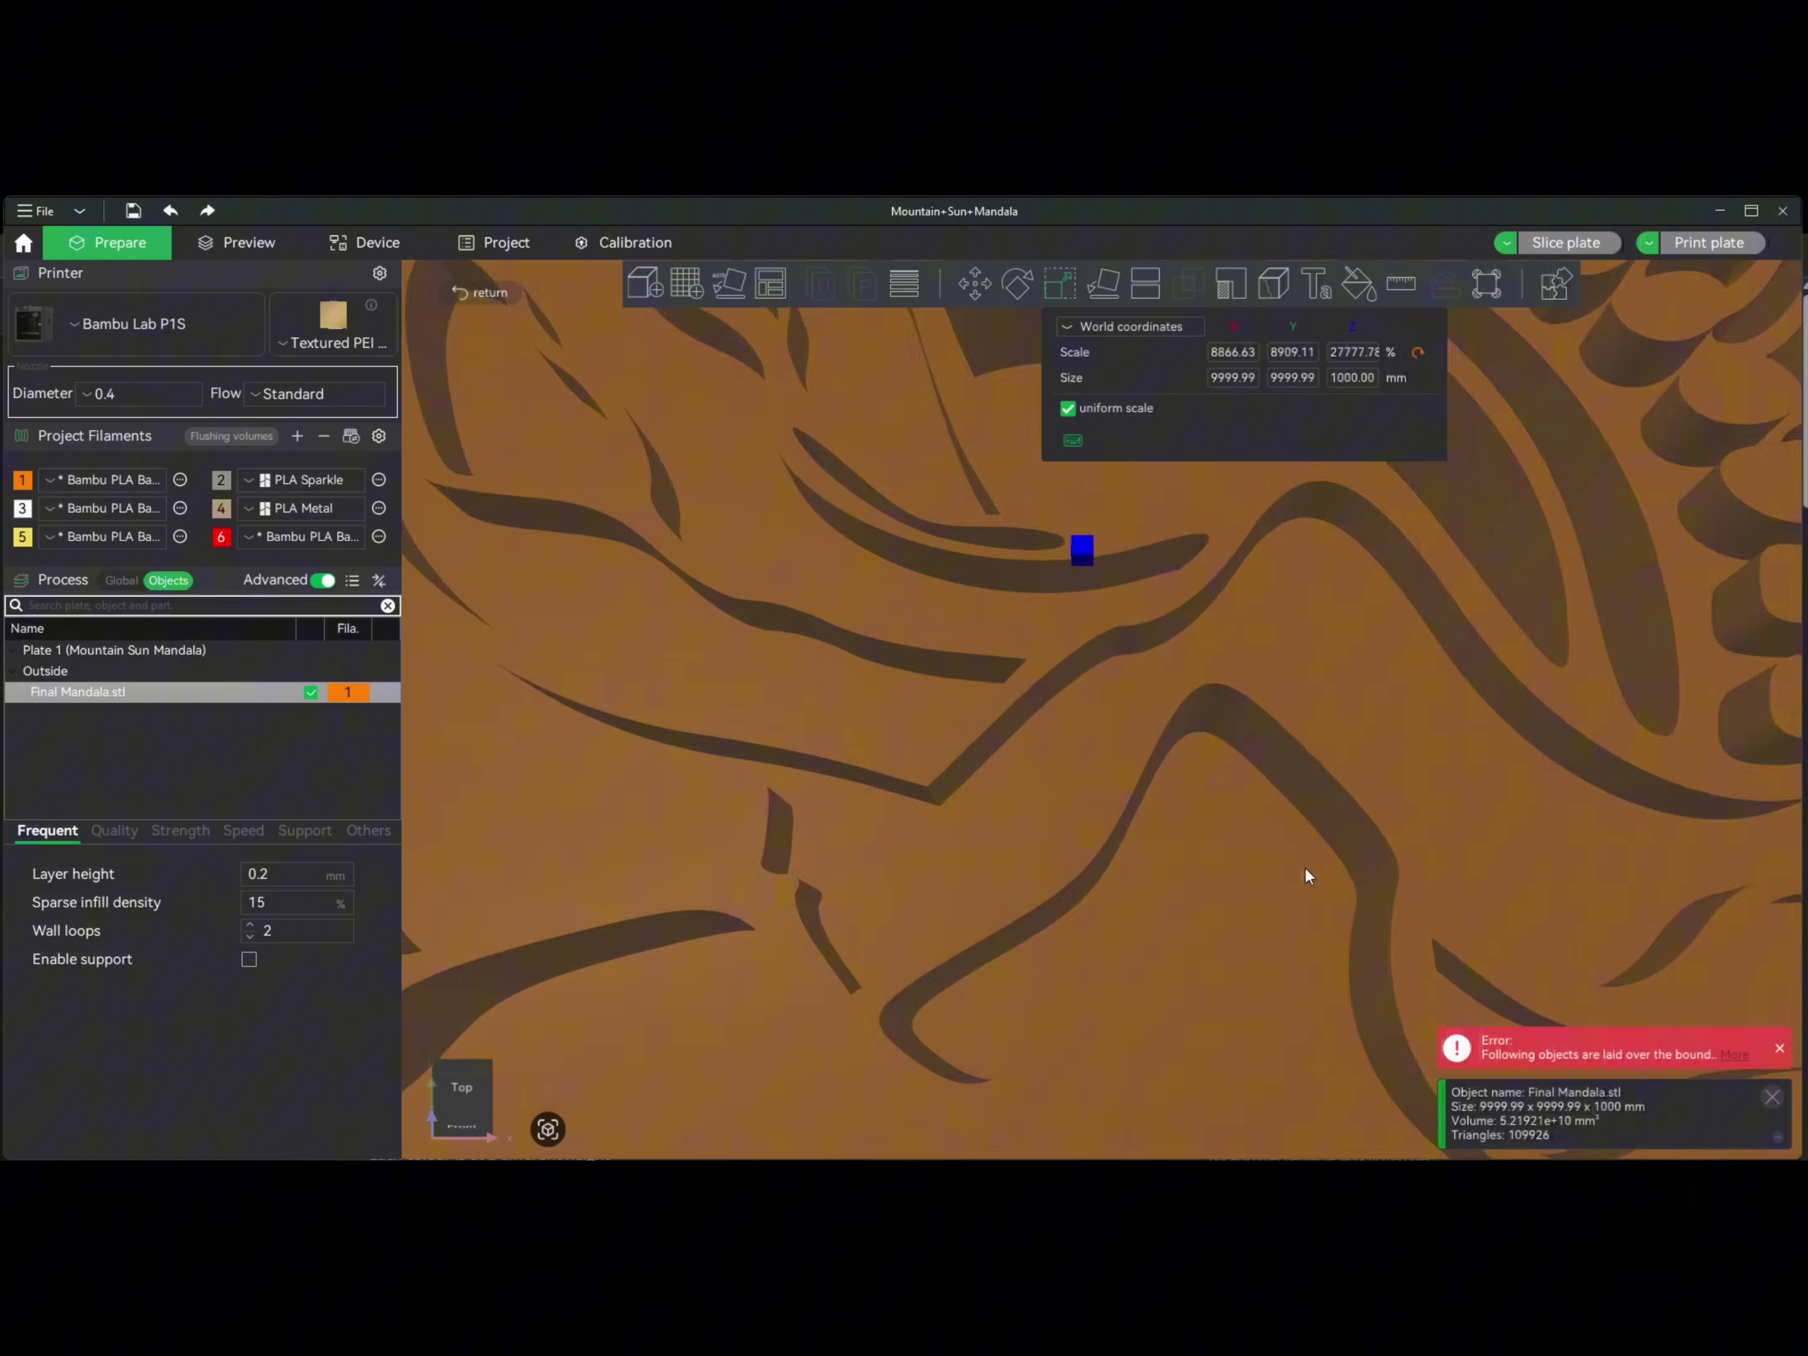
pyautogui.scroll(-10, 1305, 869)
pyautogui.moveTo(1409, 650); pyautogui.dragTo(1377, 403)
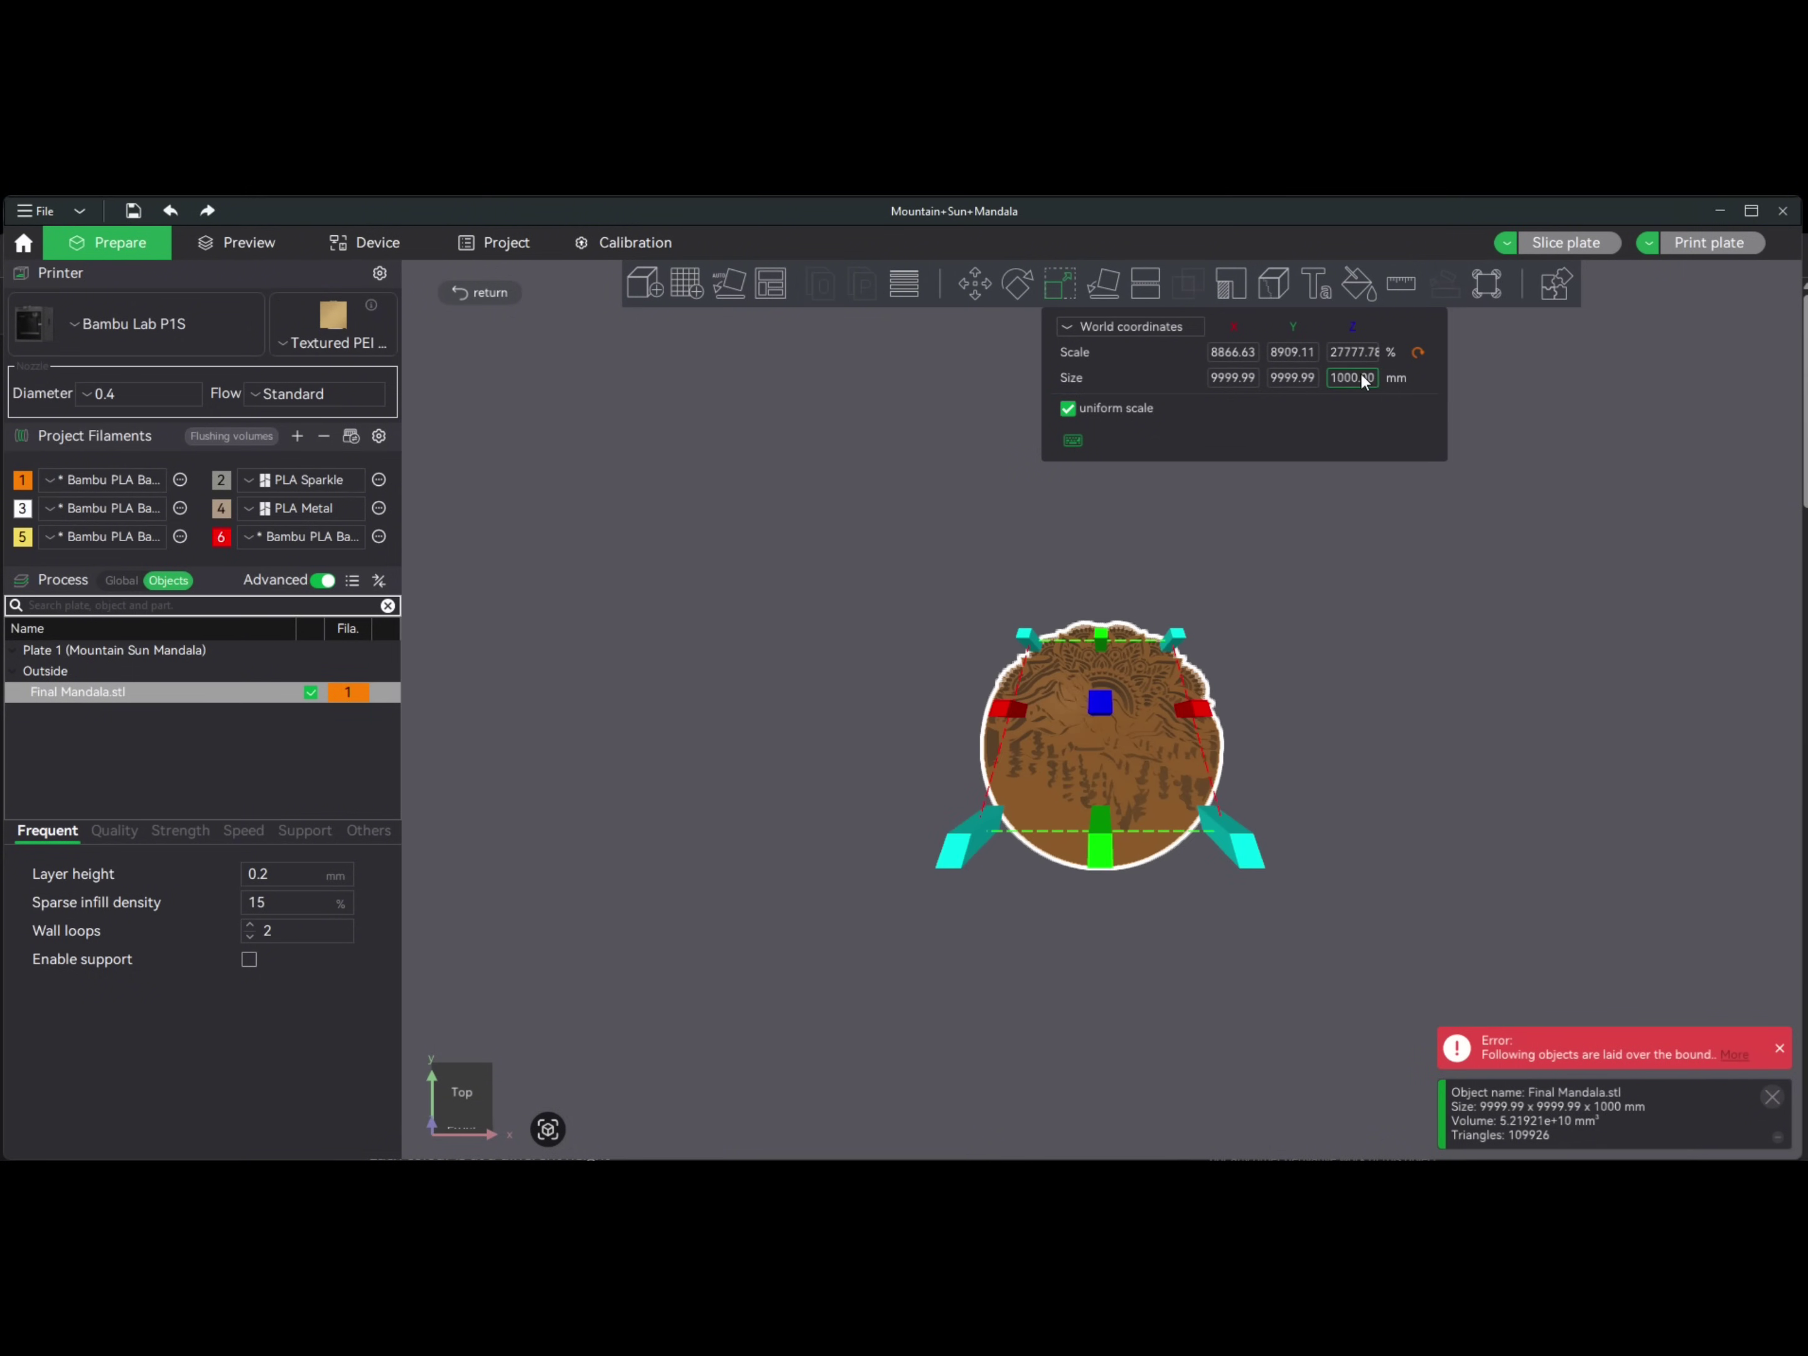
# - Try a Z size of 500 mm for the mandala and reset its scale to 100%
pyautogui.hotkey('ctrl', 'a')
pyautogui.write('500')
pyautogui.press('Return')
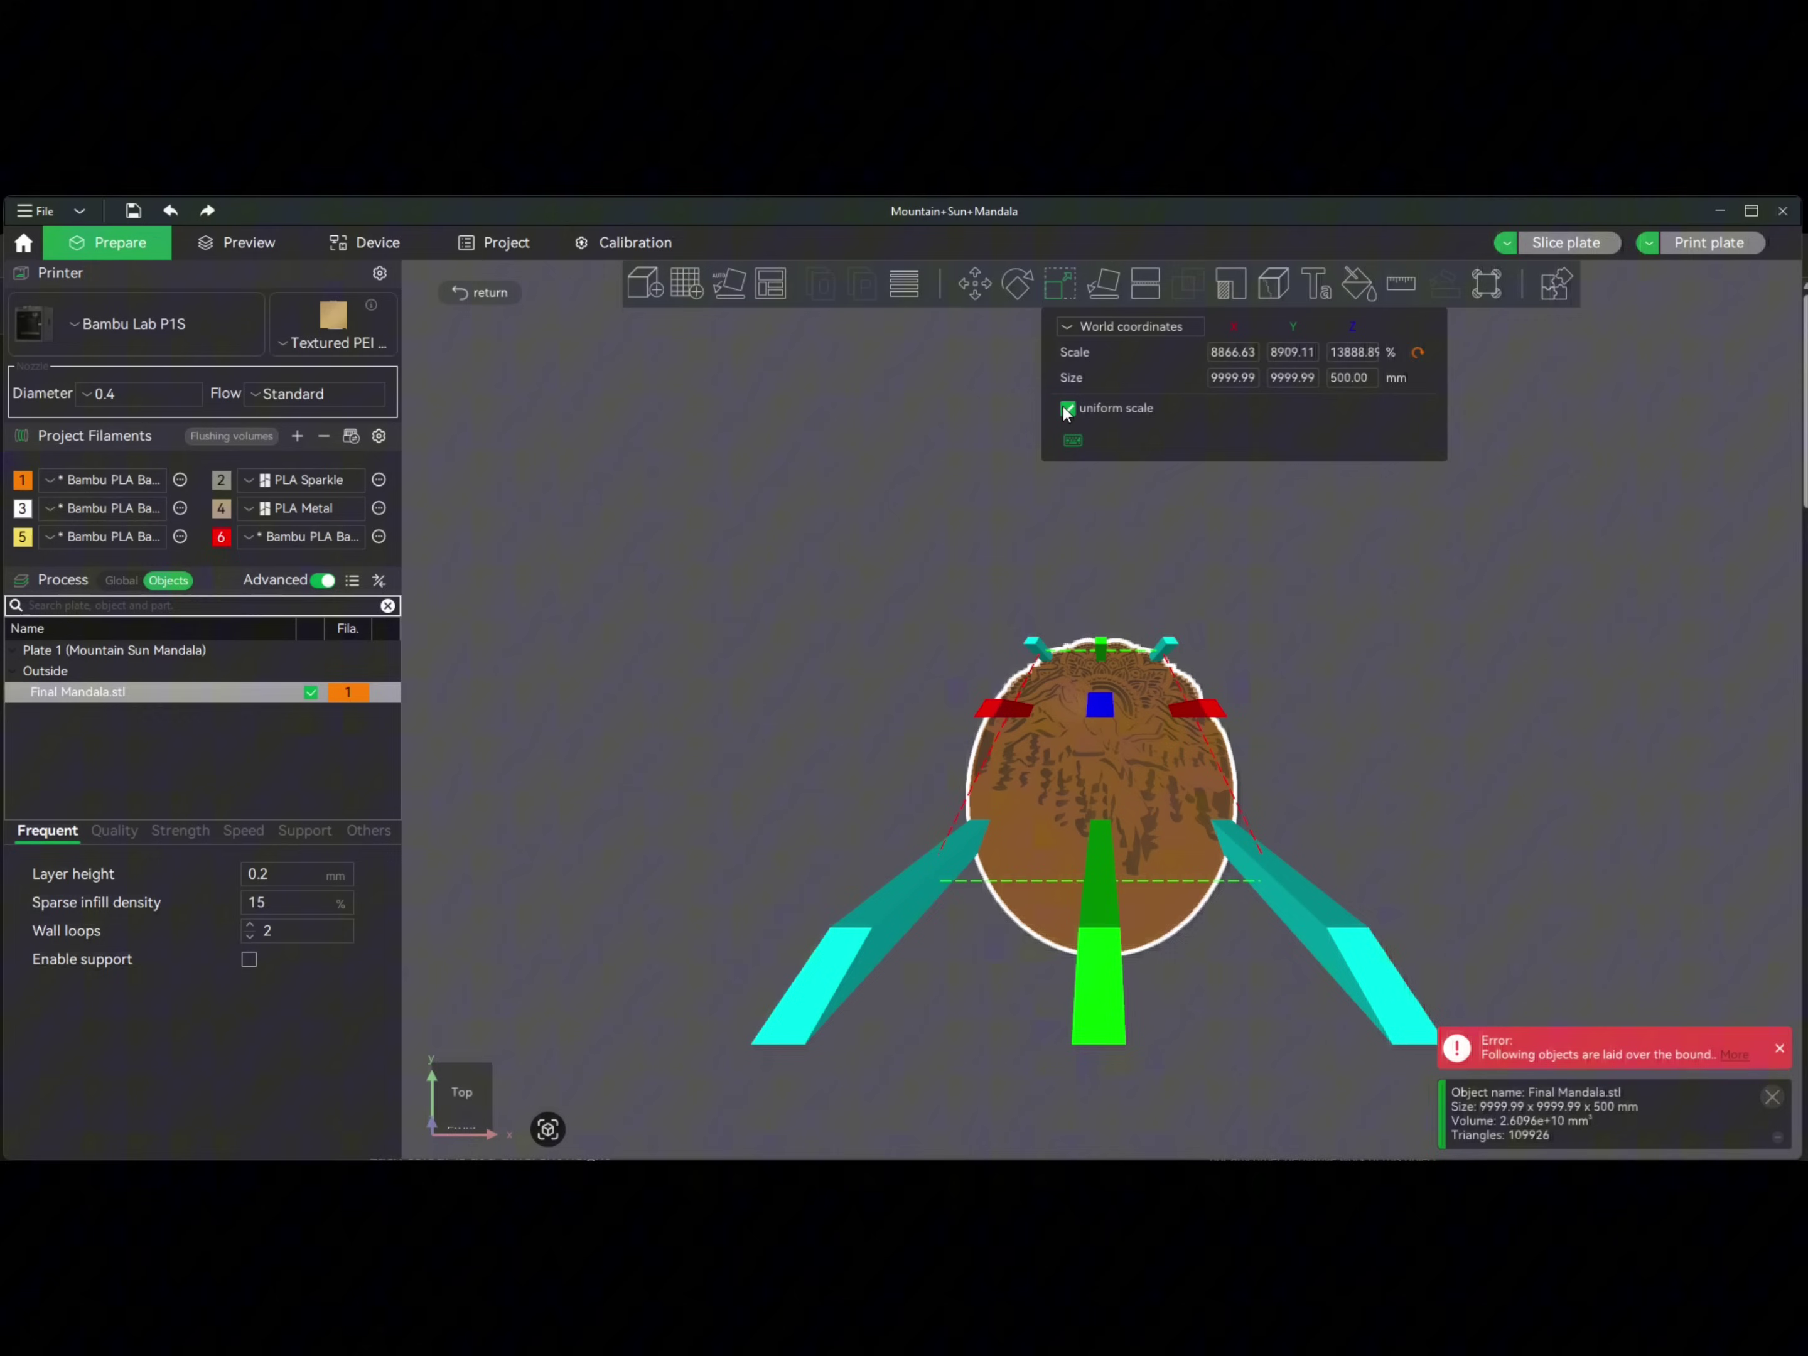
pyautogui.click(1418, 351)
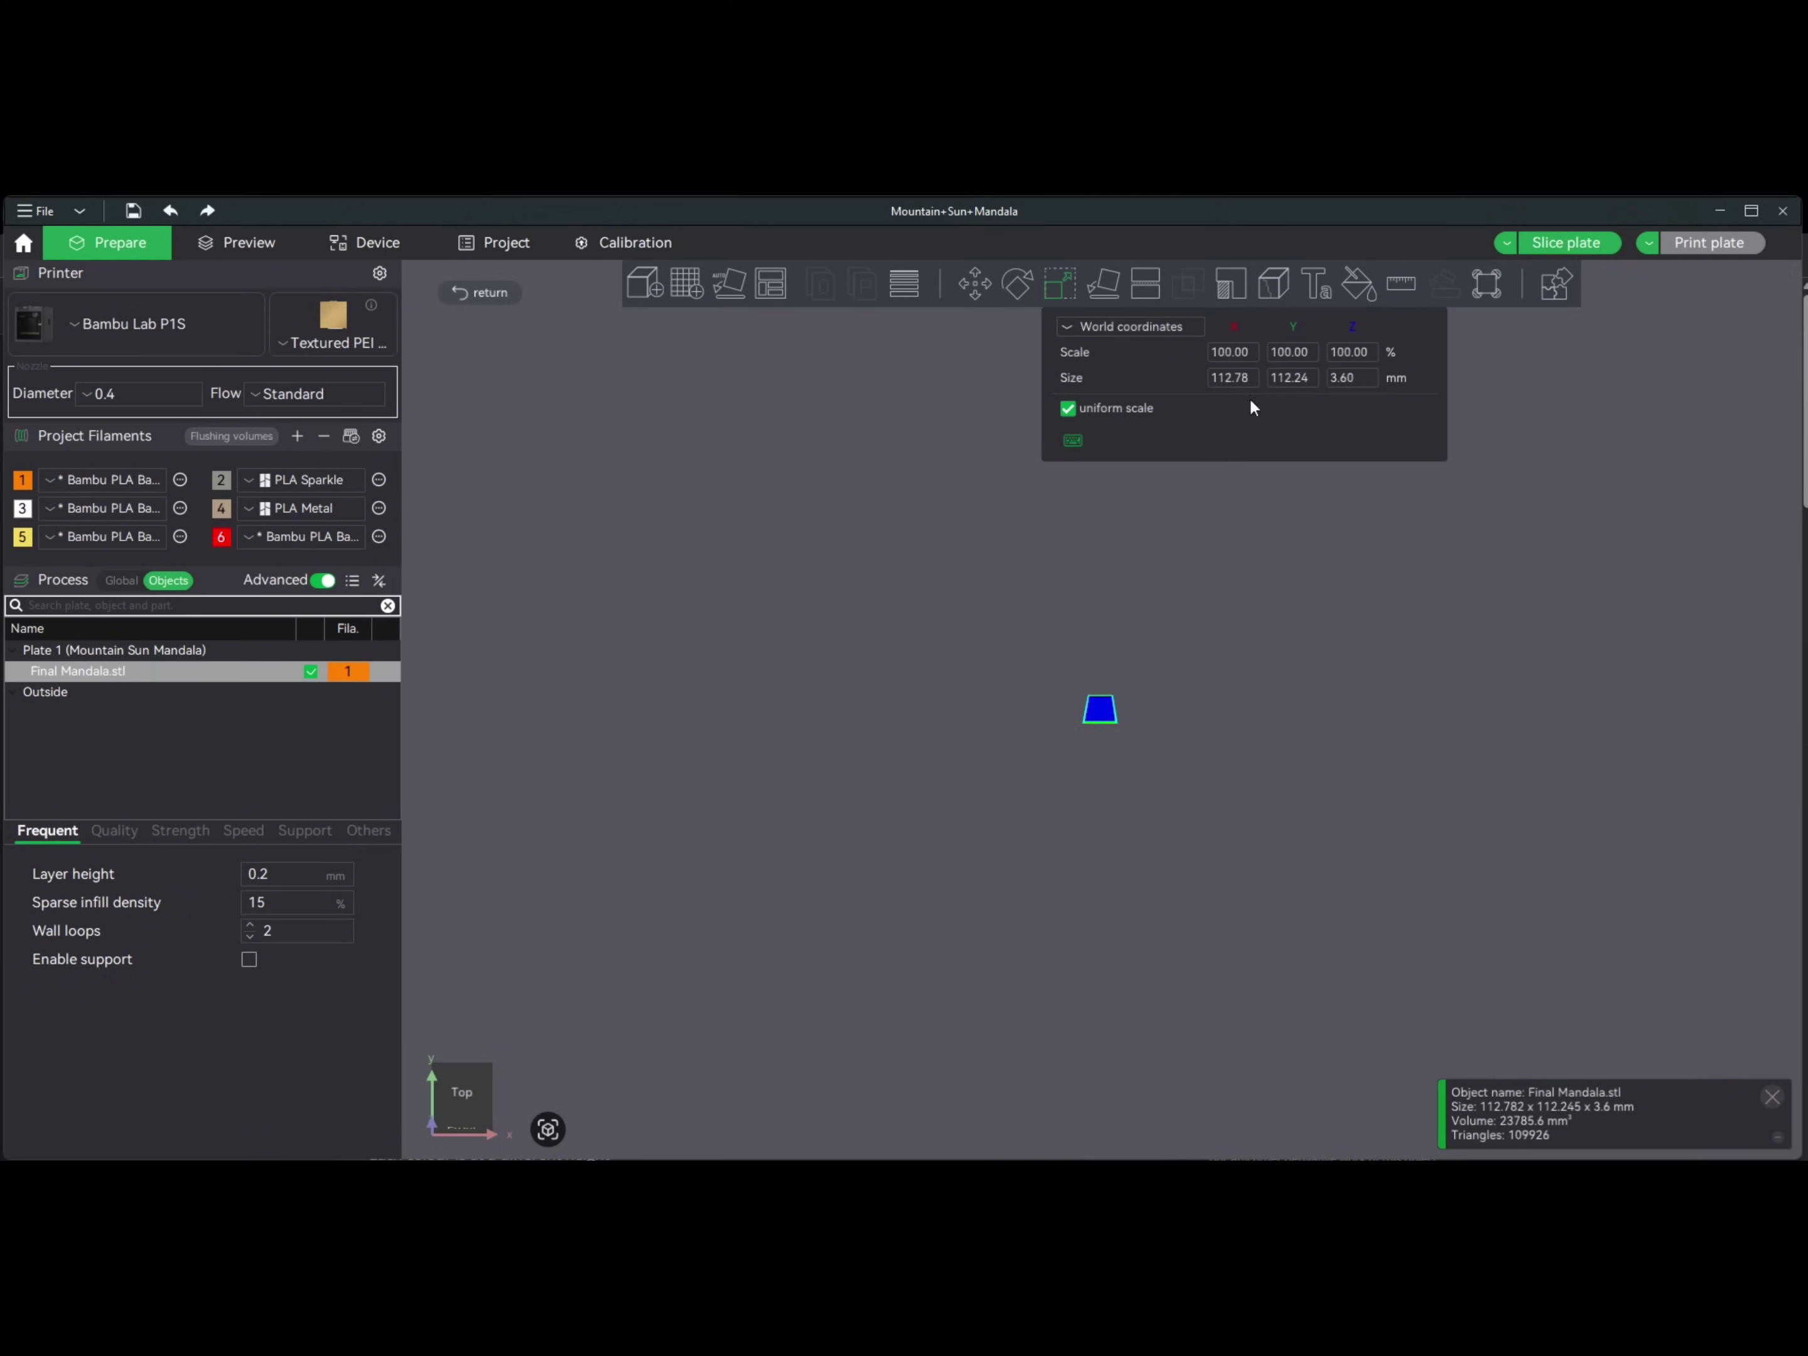
# - Set the mandala's Y size to 500 mm with uniform scale on
pyautogui.click(1067, 408)
pyautogui.scroll(8, 1136, 763)
pyautogui.scroll(3, 1134, 763)
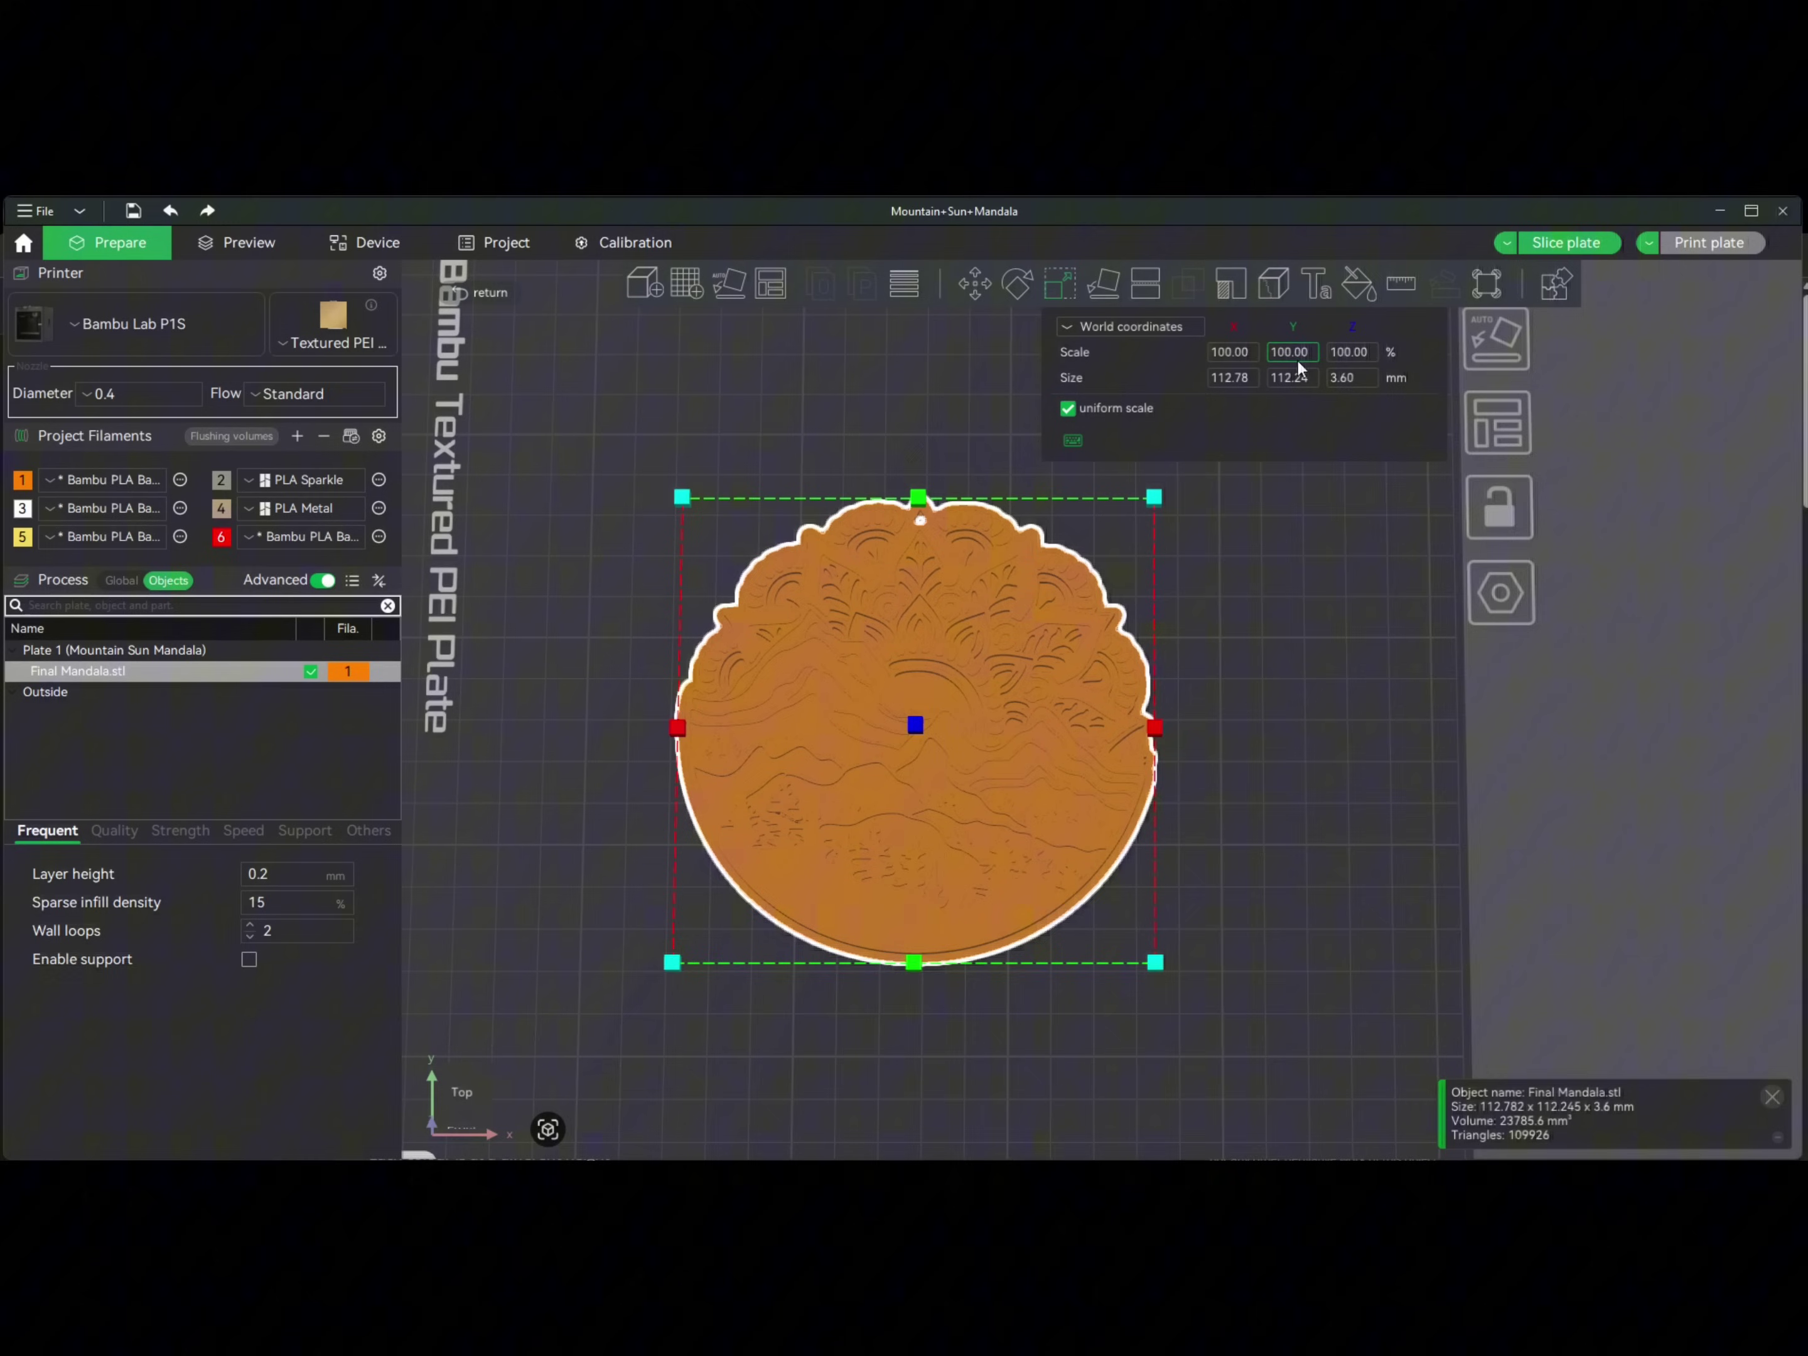
pyautogui.click(1296, 378)
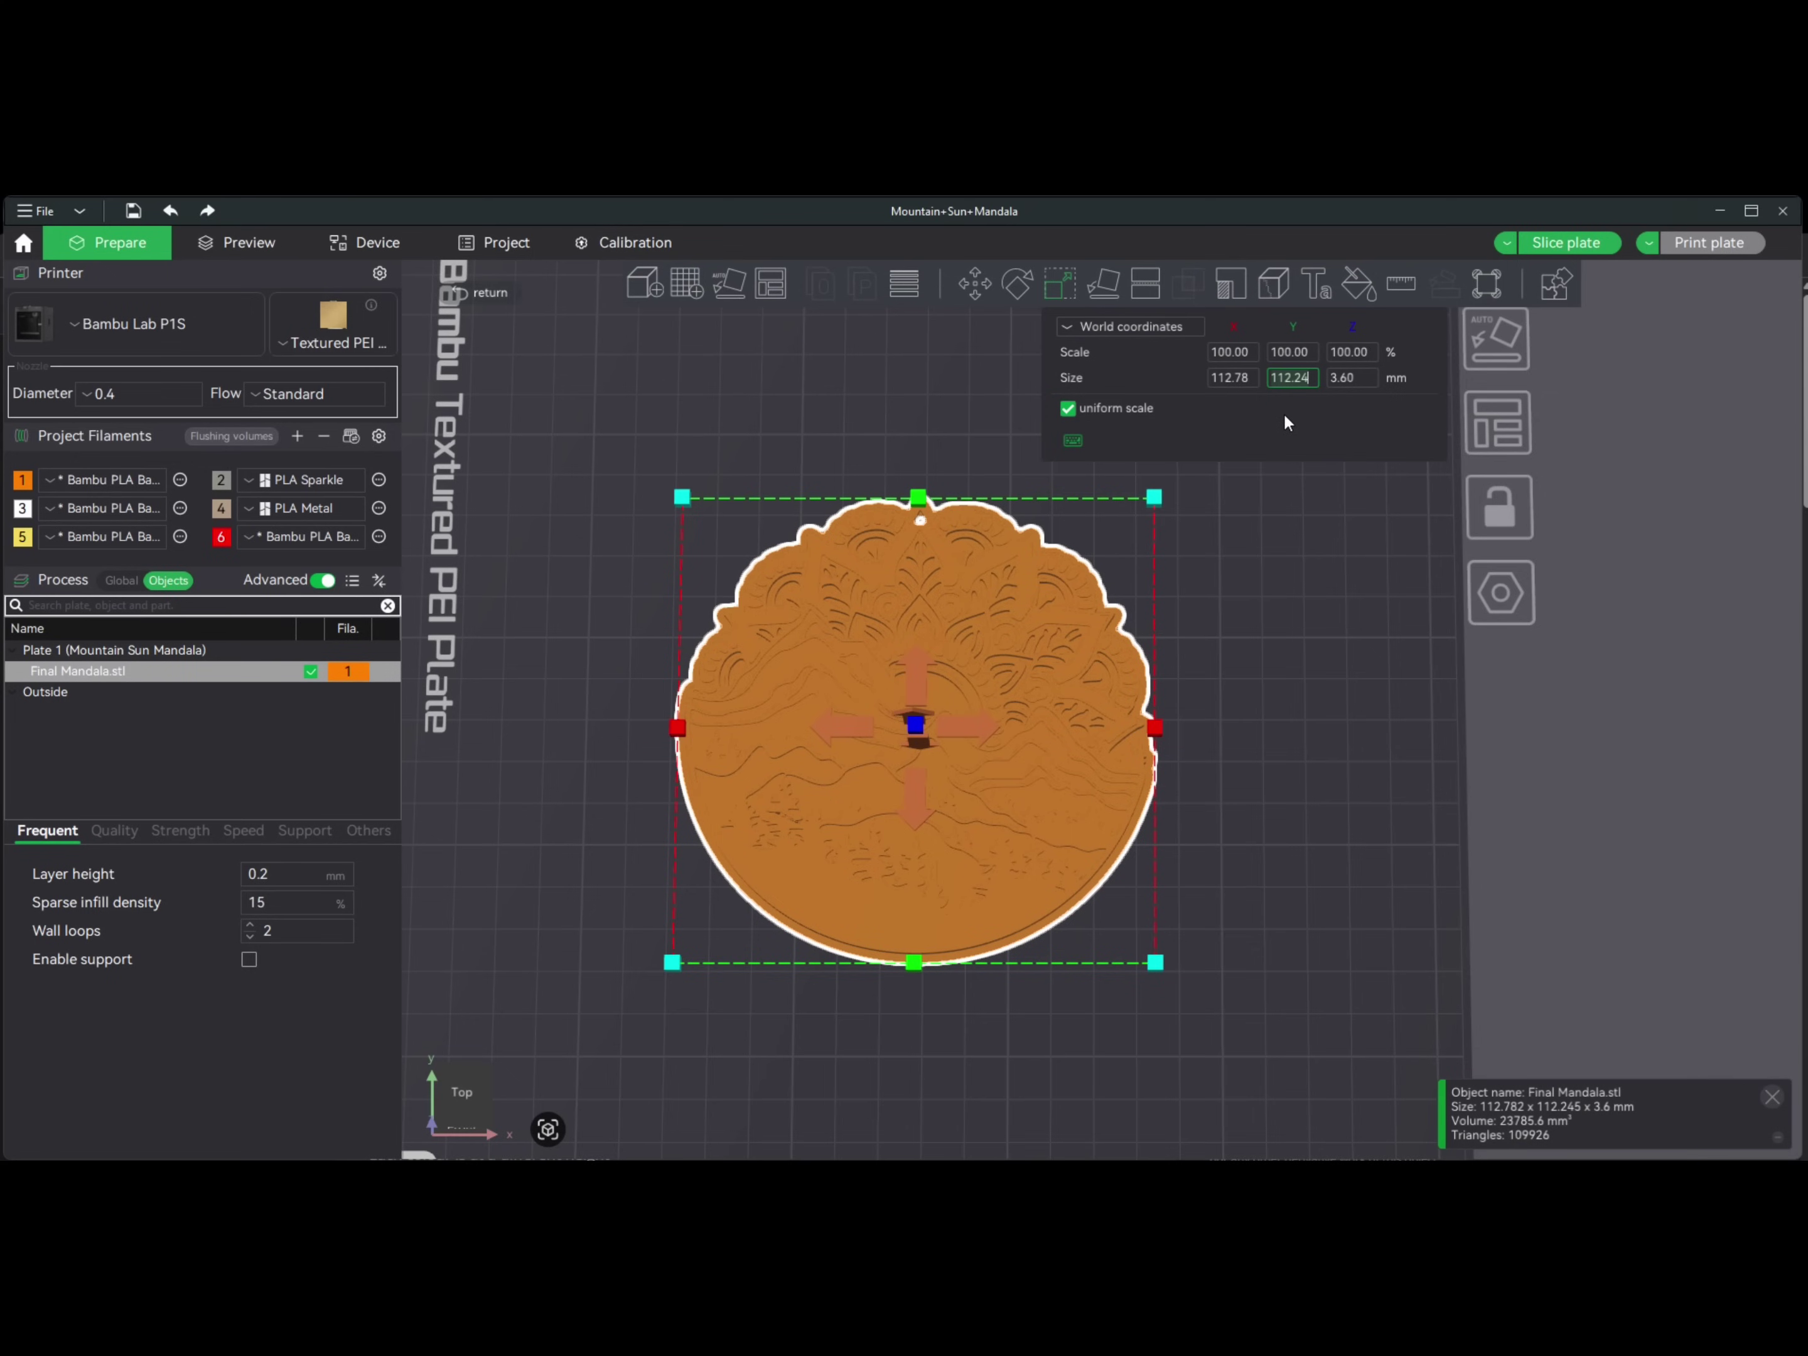
pyautogui.write('500')
pyautogui.press('Return')
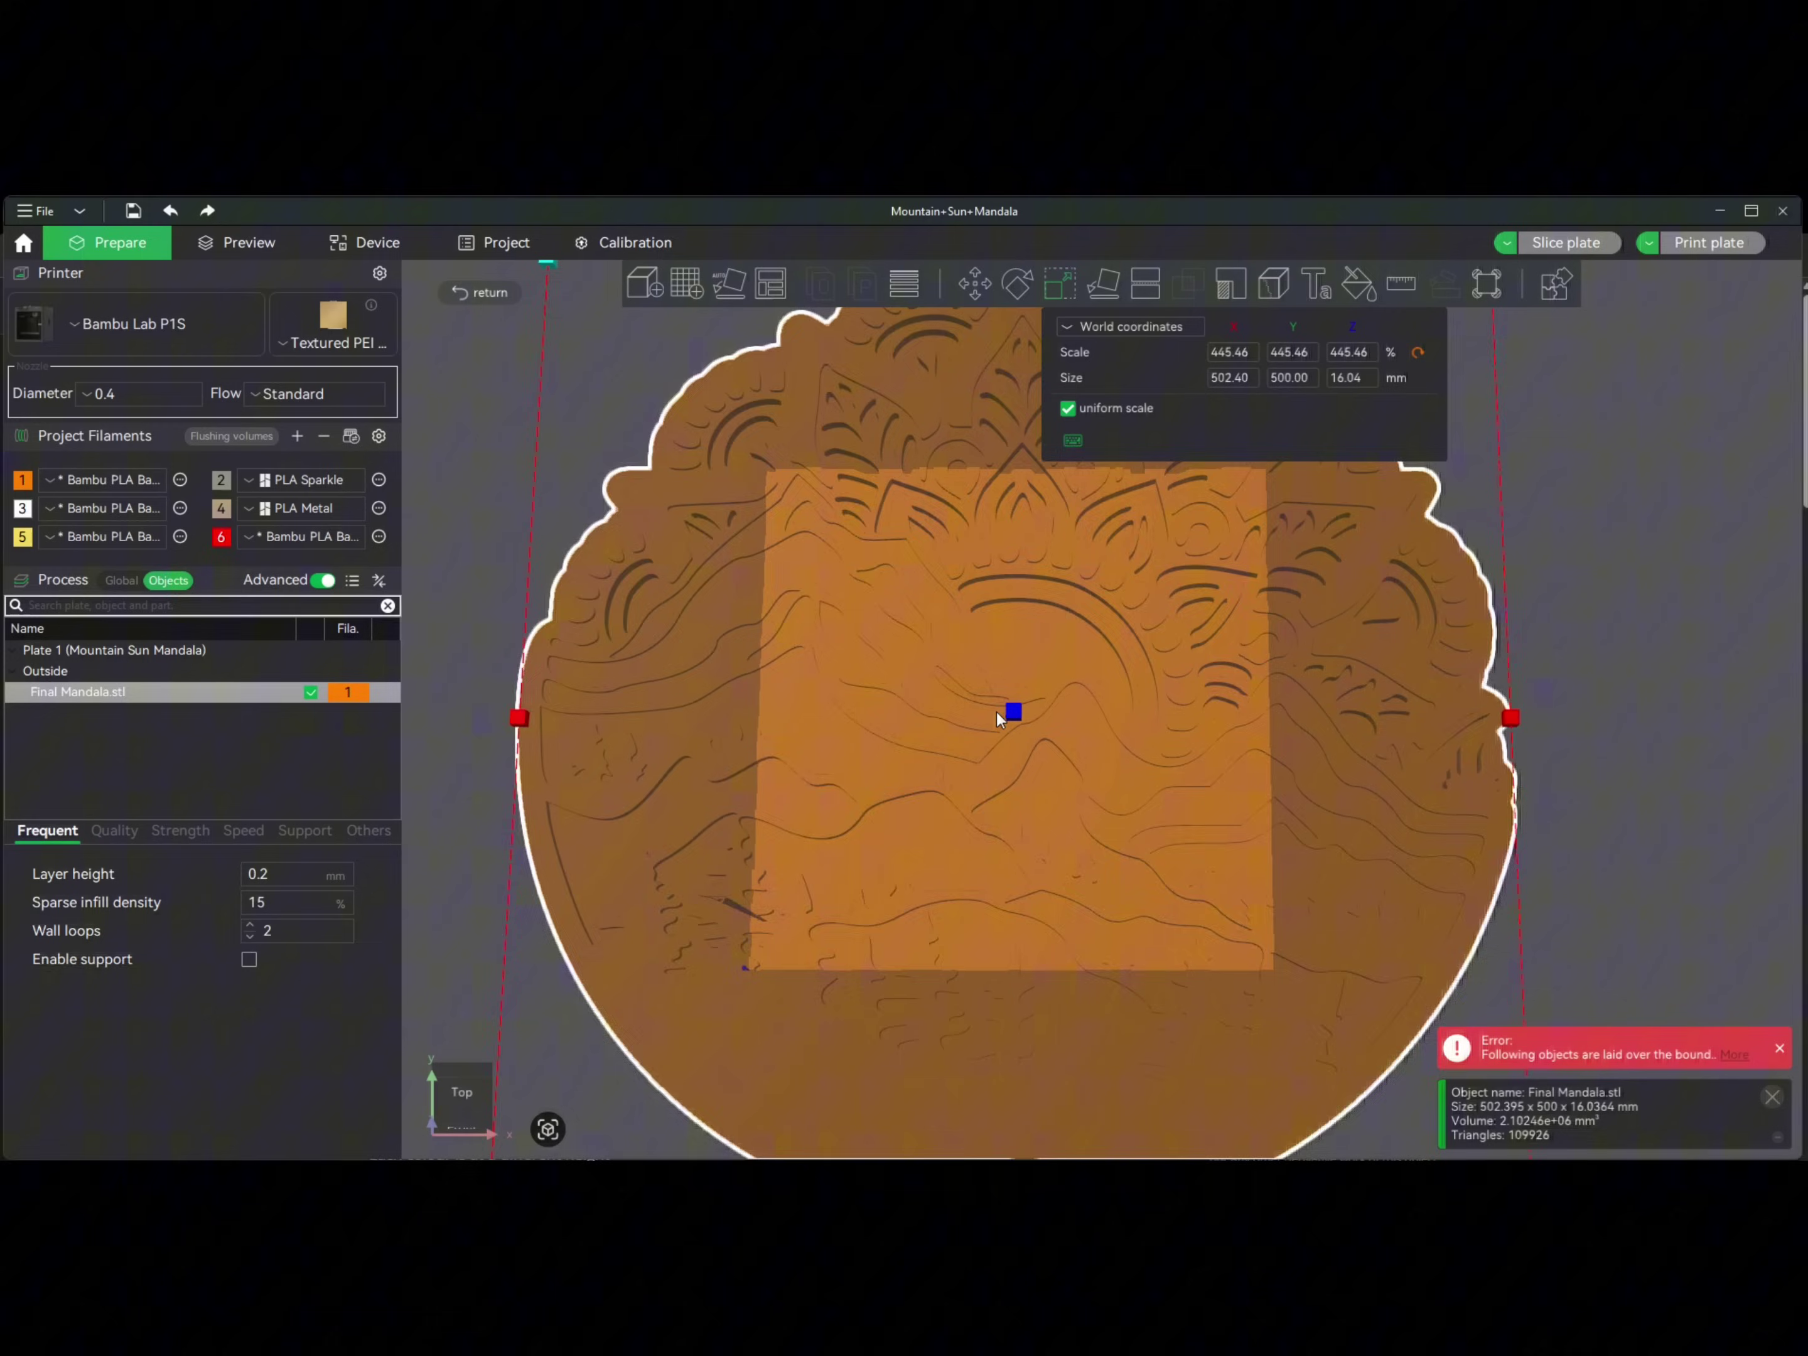
pyautogui.scroll(-5, 1001, 723)
pyautogui.scroll(4, 1039, 785)
pyautogui.moveTo(1040, 789)
pyautogui.mouseDown()
pyautogui.moveTo(1148, 656)
pyautogui.moveTo(1046, 779)
pyautogui.mouseUp()
pyautogui.moveTo(1434, 675)
pyautogui.mouseDown()
pyautogui.moveTo(1437, 689)
pyautogui.moveTo(1441, 644)
pyautogui.mouseUp()
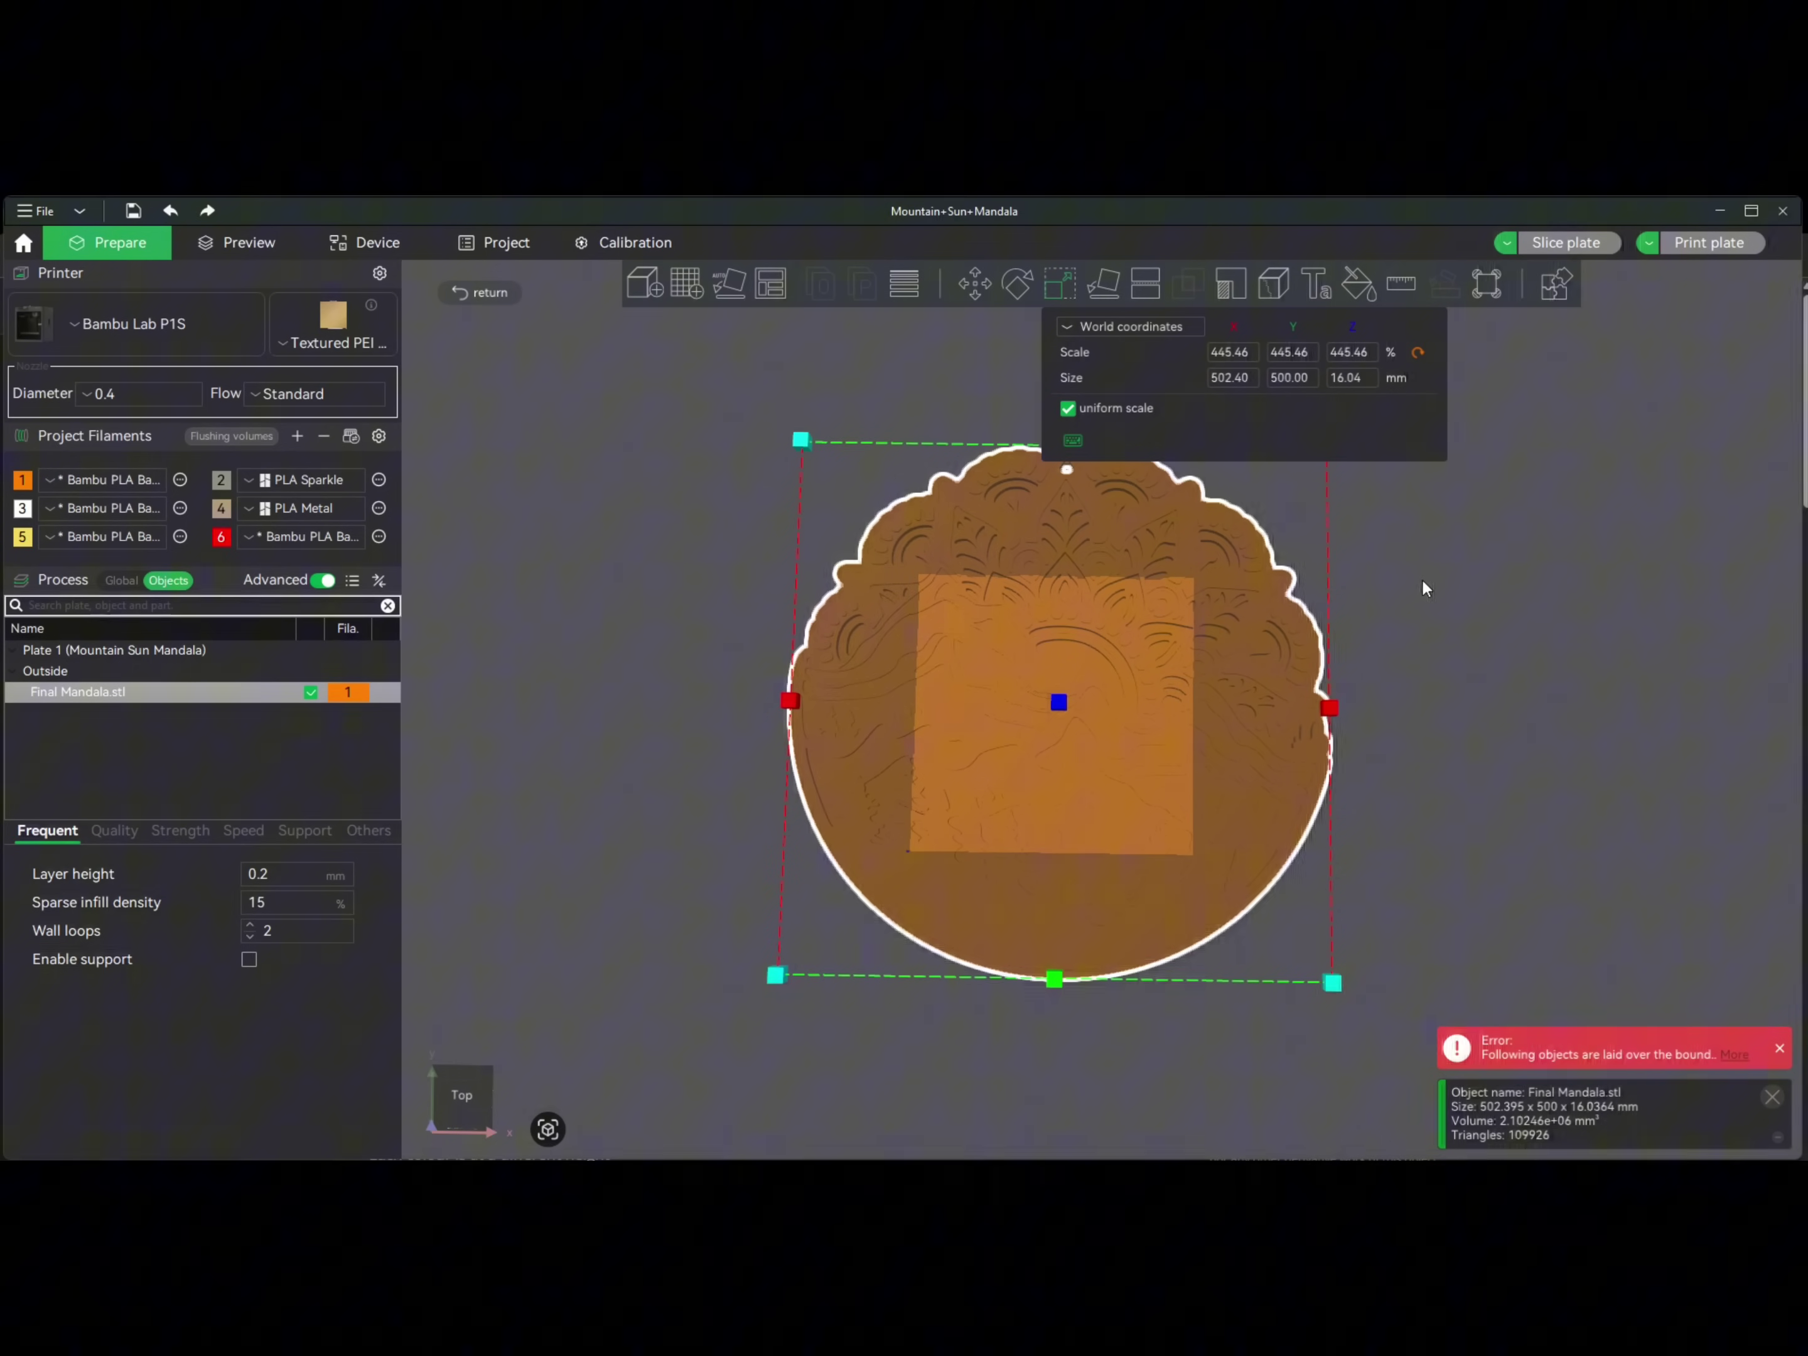
pyautogui.moveTo(1421, 577); pyautogui.dragTo(1423, 581)
# - Reselect the mandala, paint freehand strokes across its middle with filament 4 in Color Painting, and leave the painting tool
pyautogui.click(1492, 531)
pyautogui.click(1128, 644)
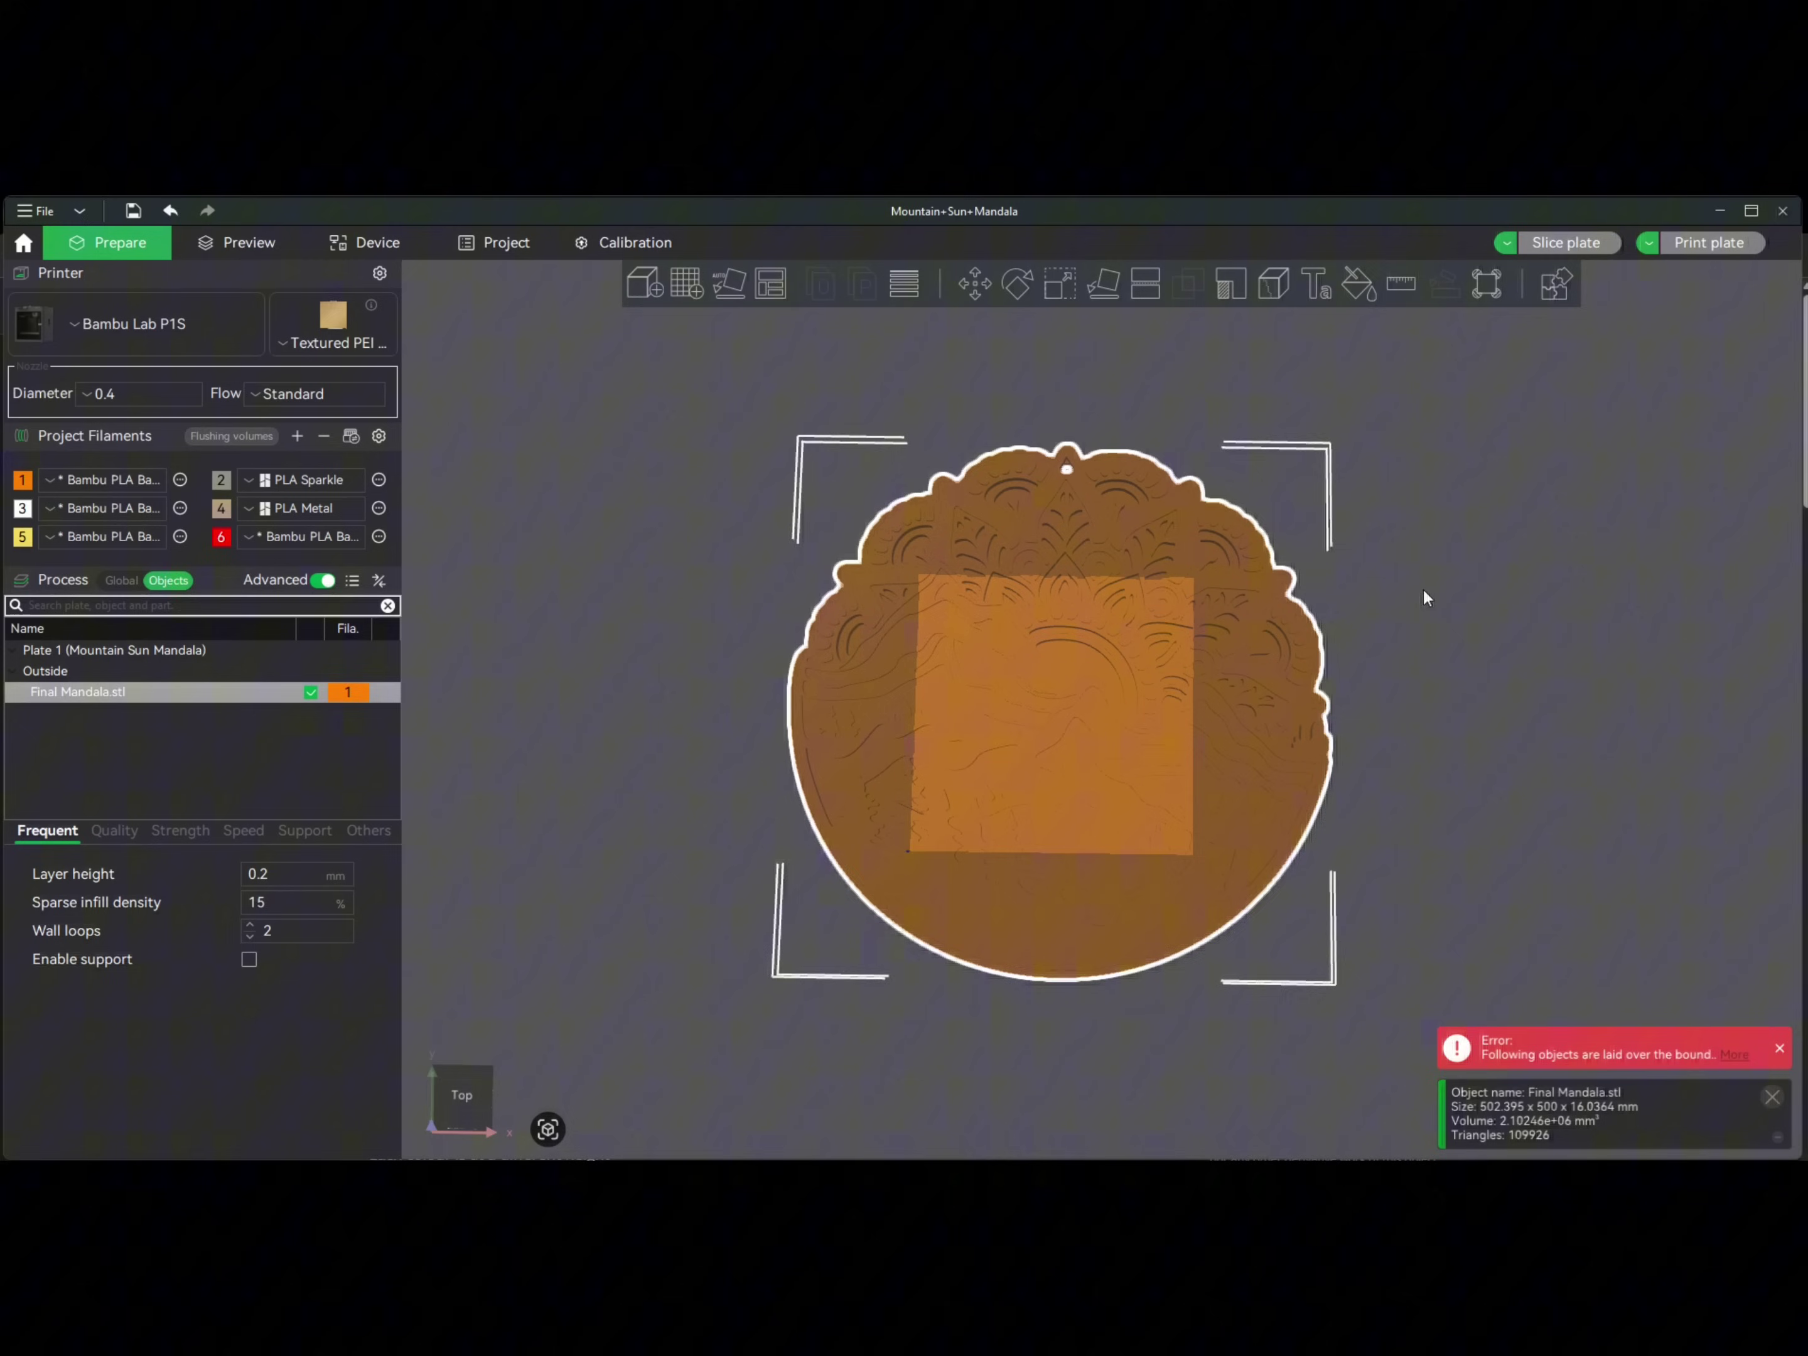
pyautogui.moveTo(1425, 585); pyautogui.dragTo(1421, 591)
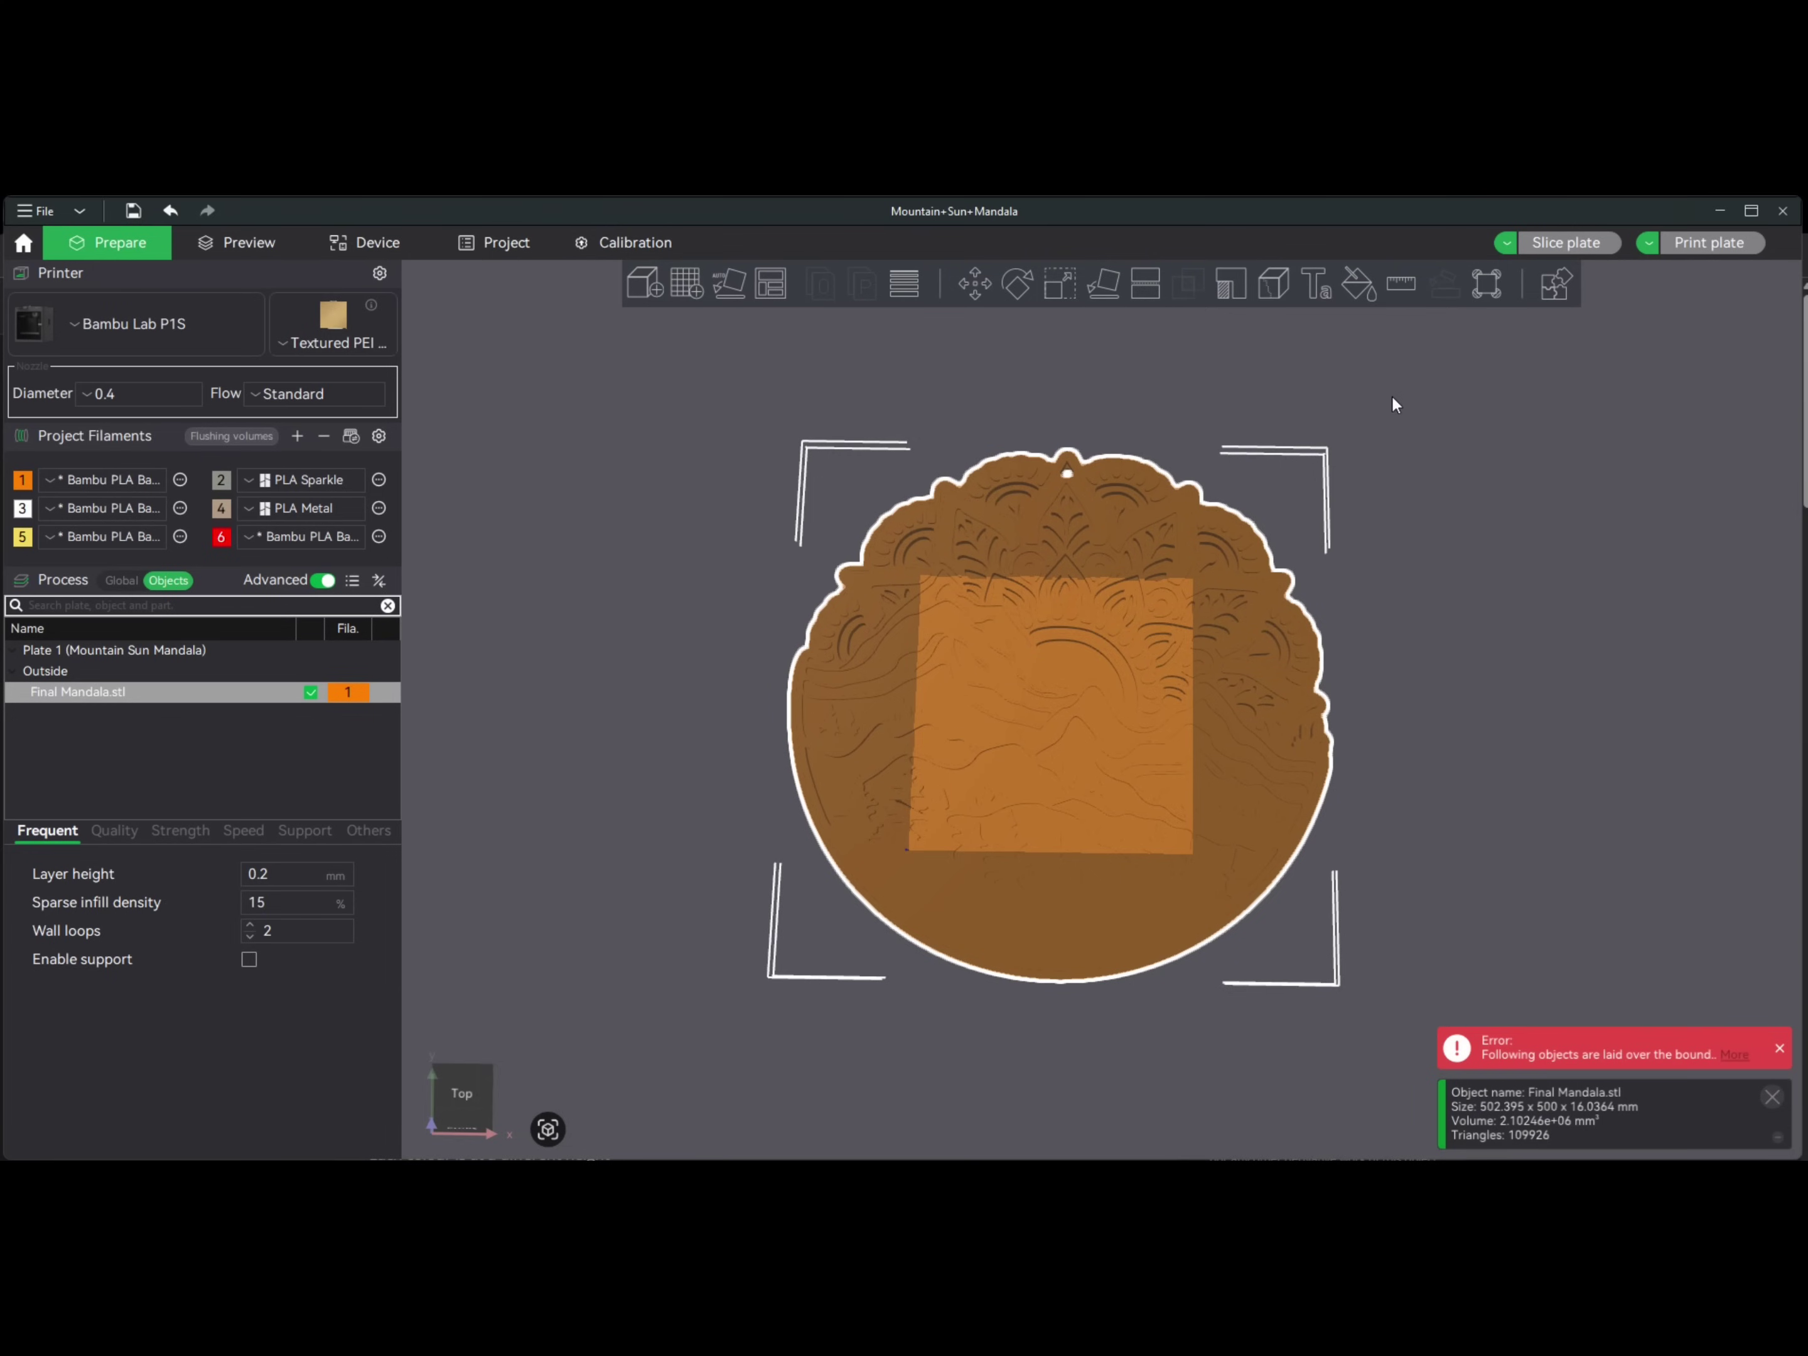
pyautogui.click(1357, 283)
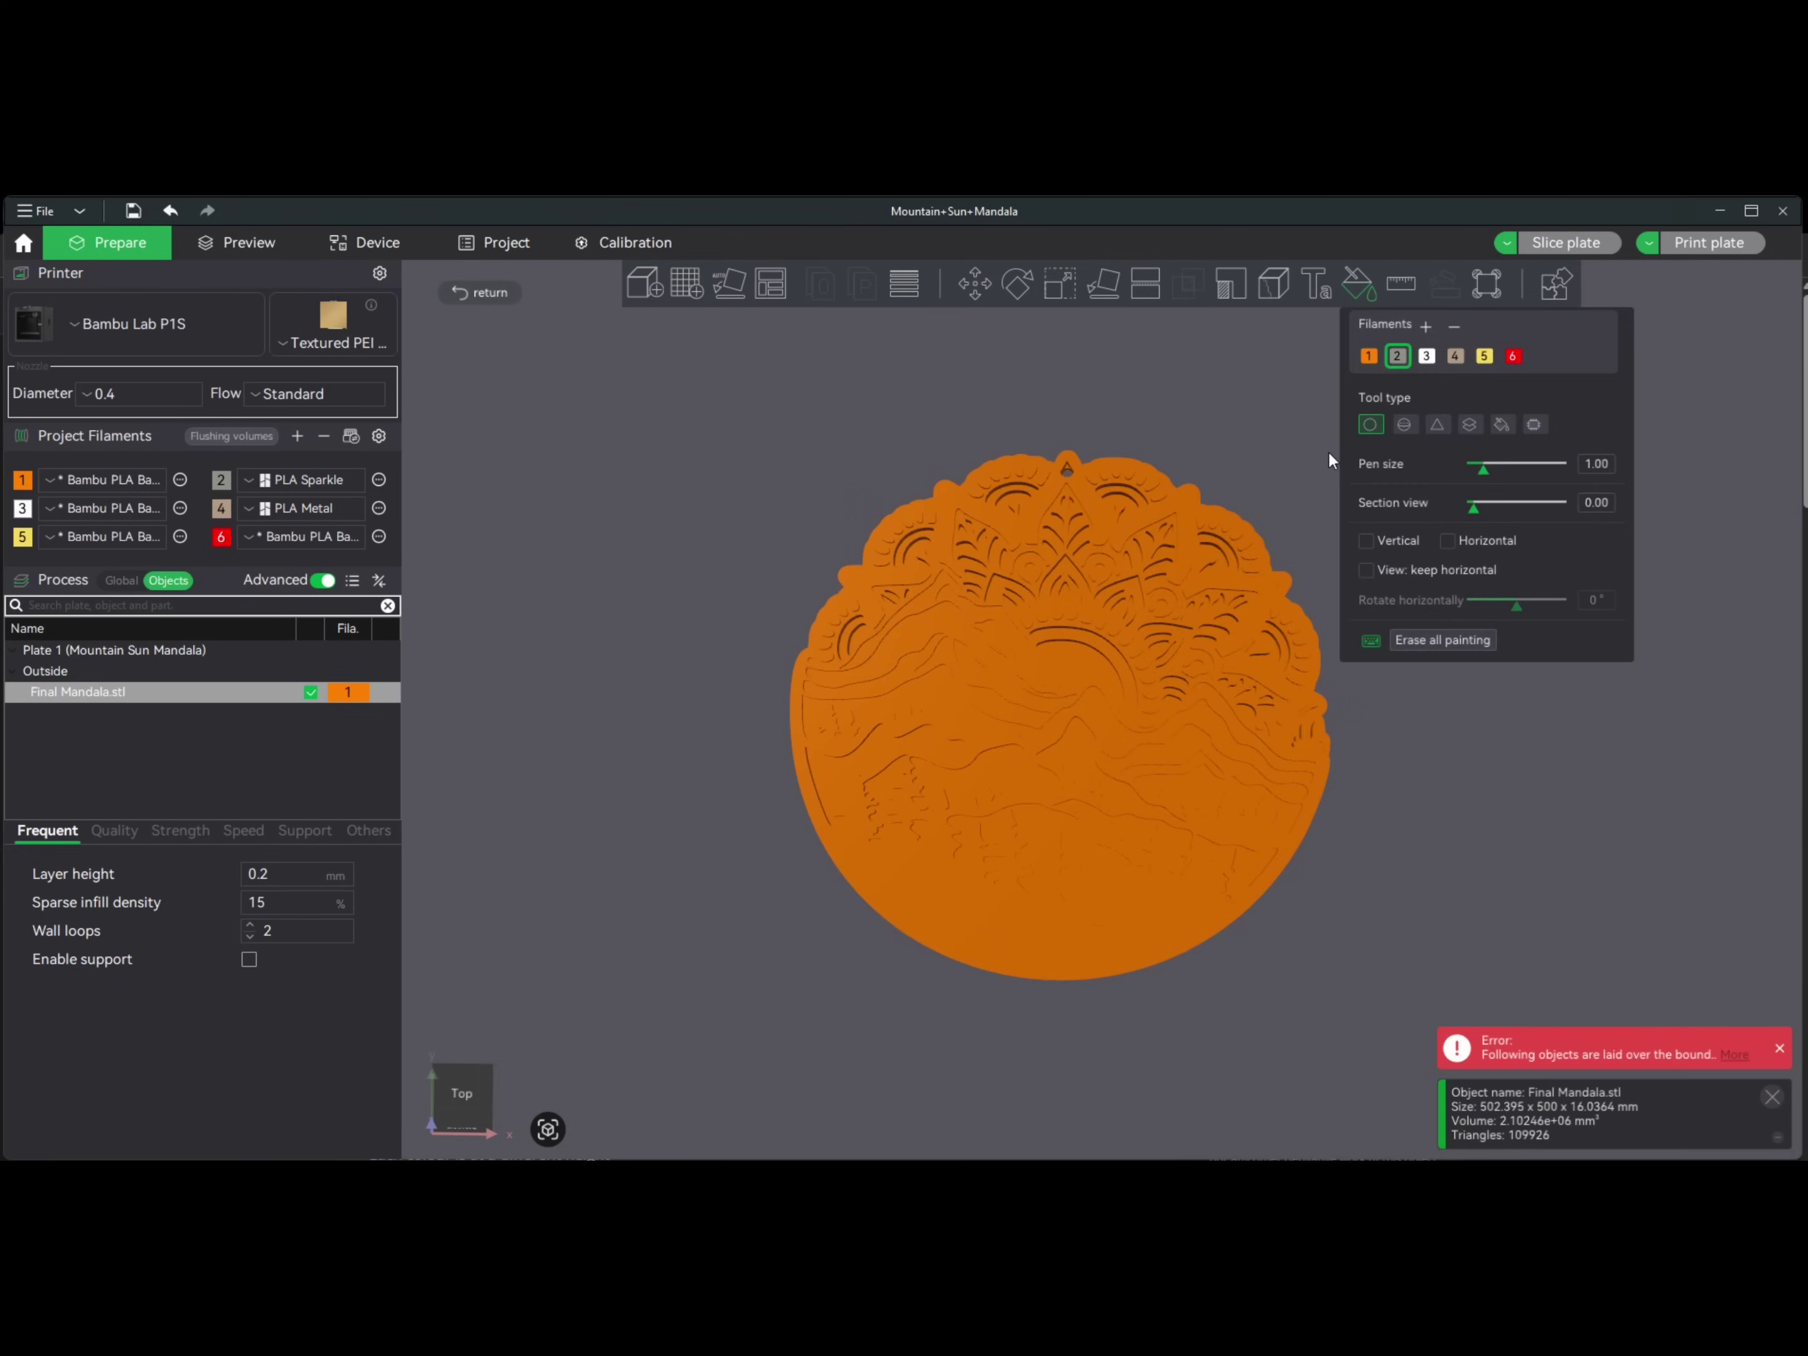
pyautogui.click(1450, 358)
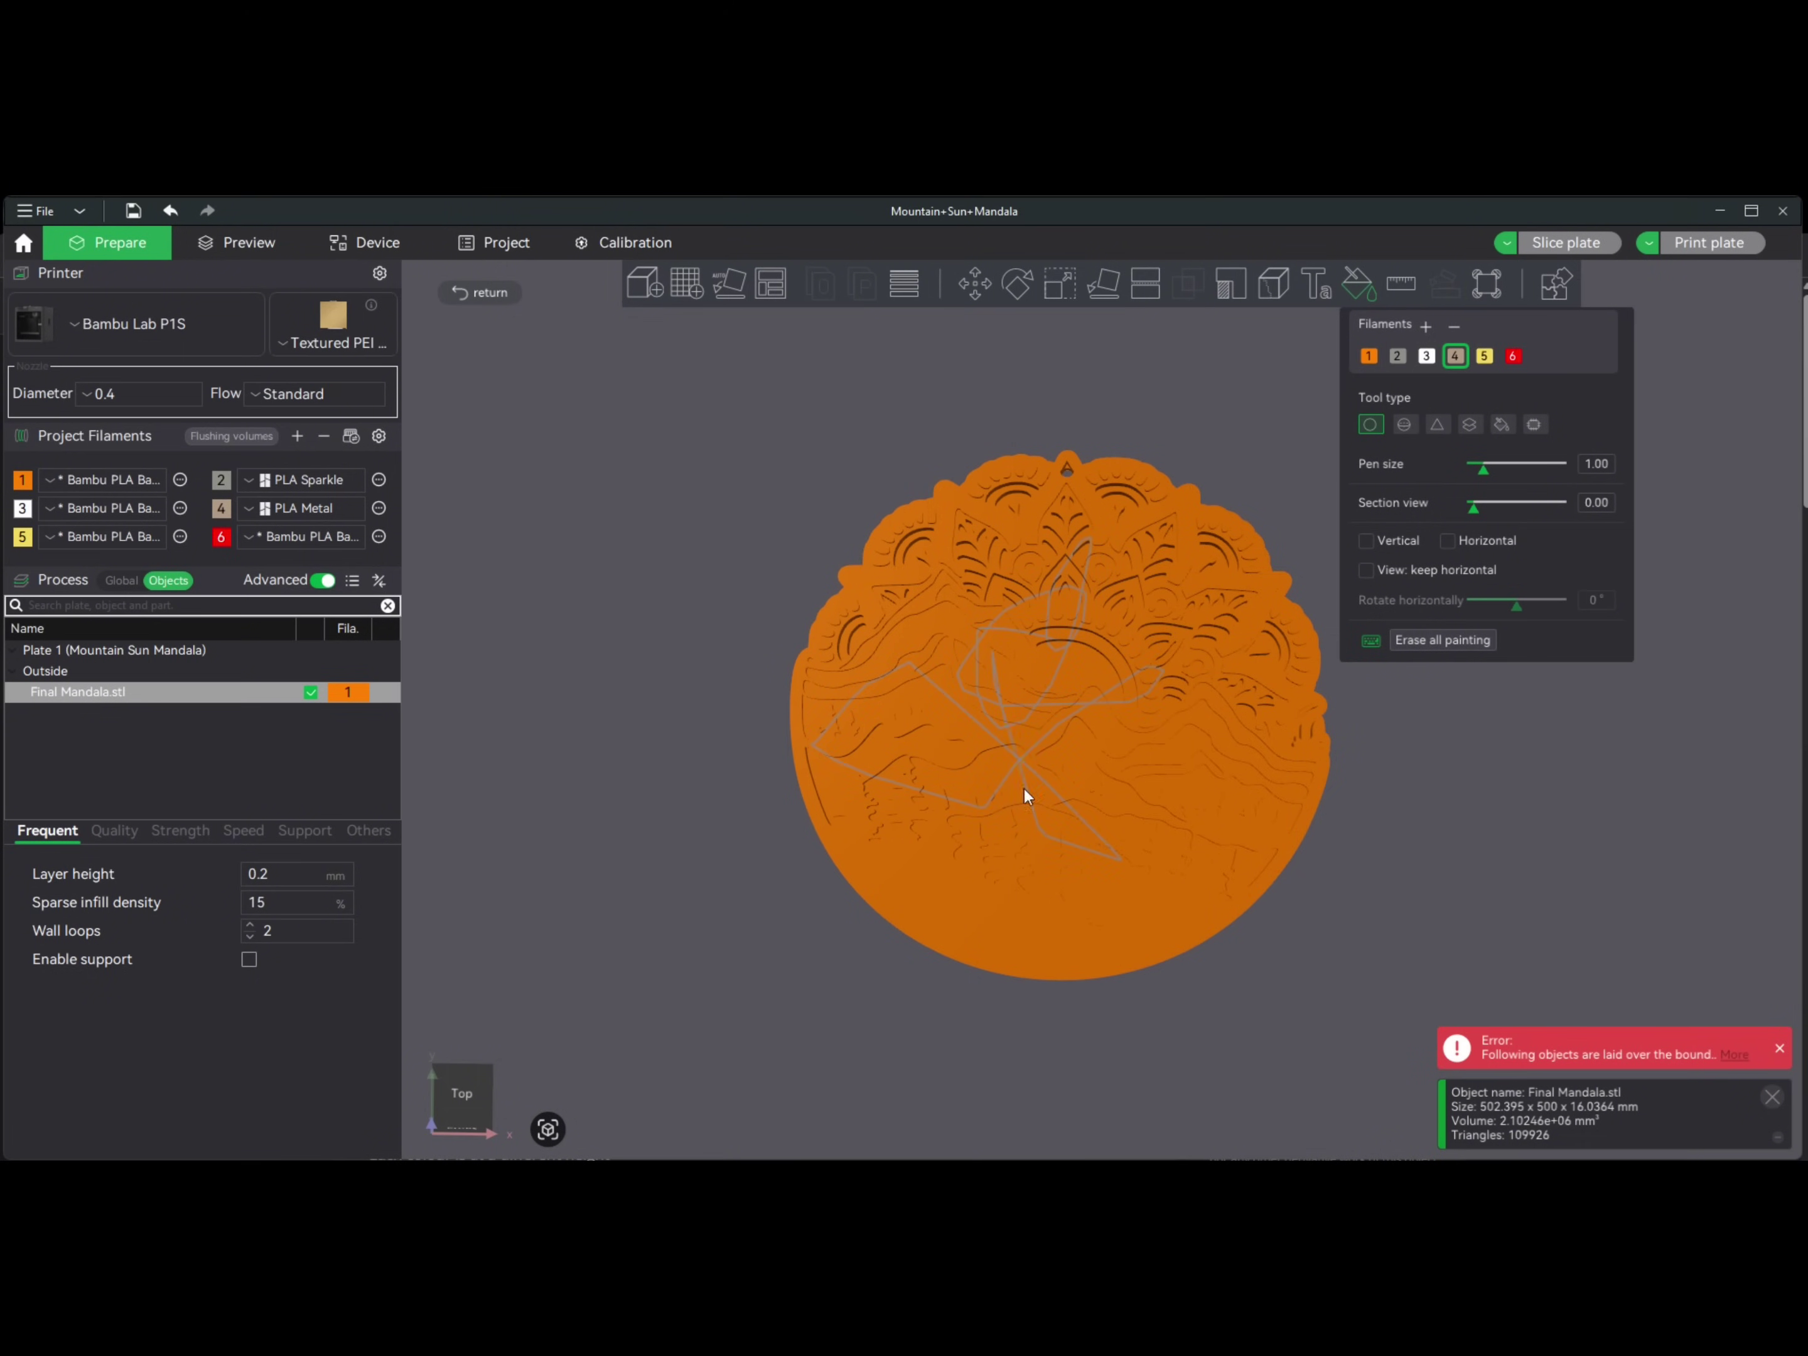
pyautogui.moveTo(999, 678); pyautogui.dragTo(1006, 715)
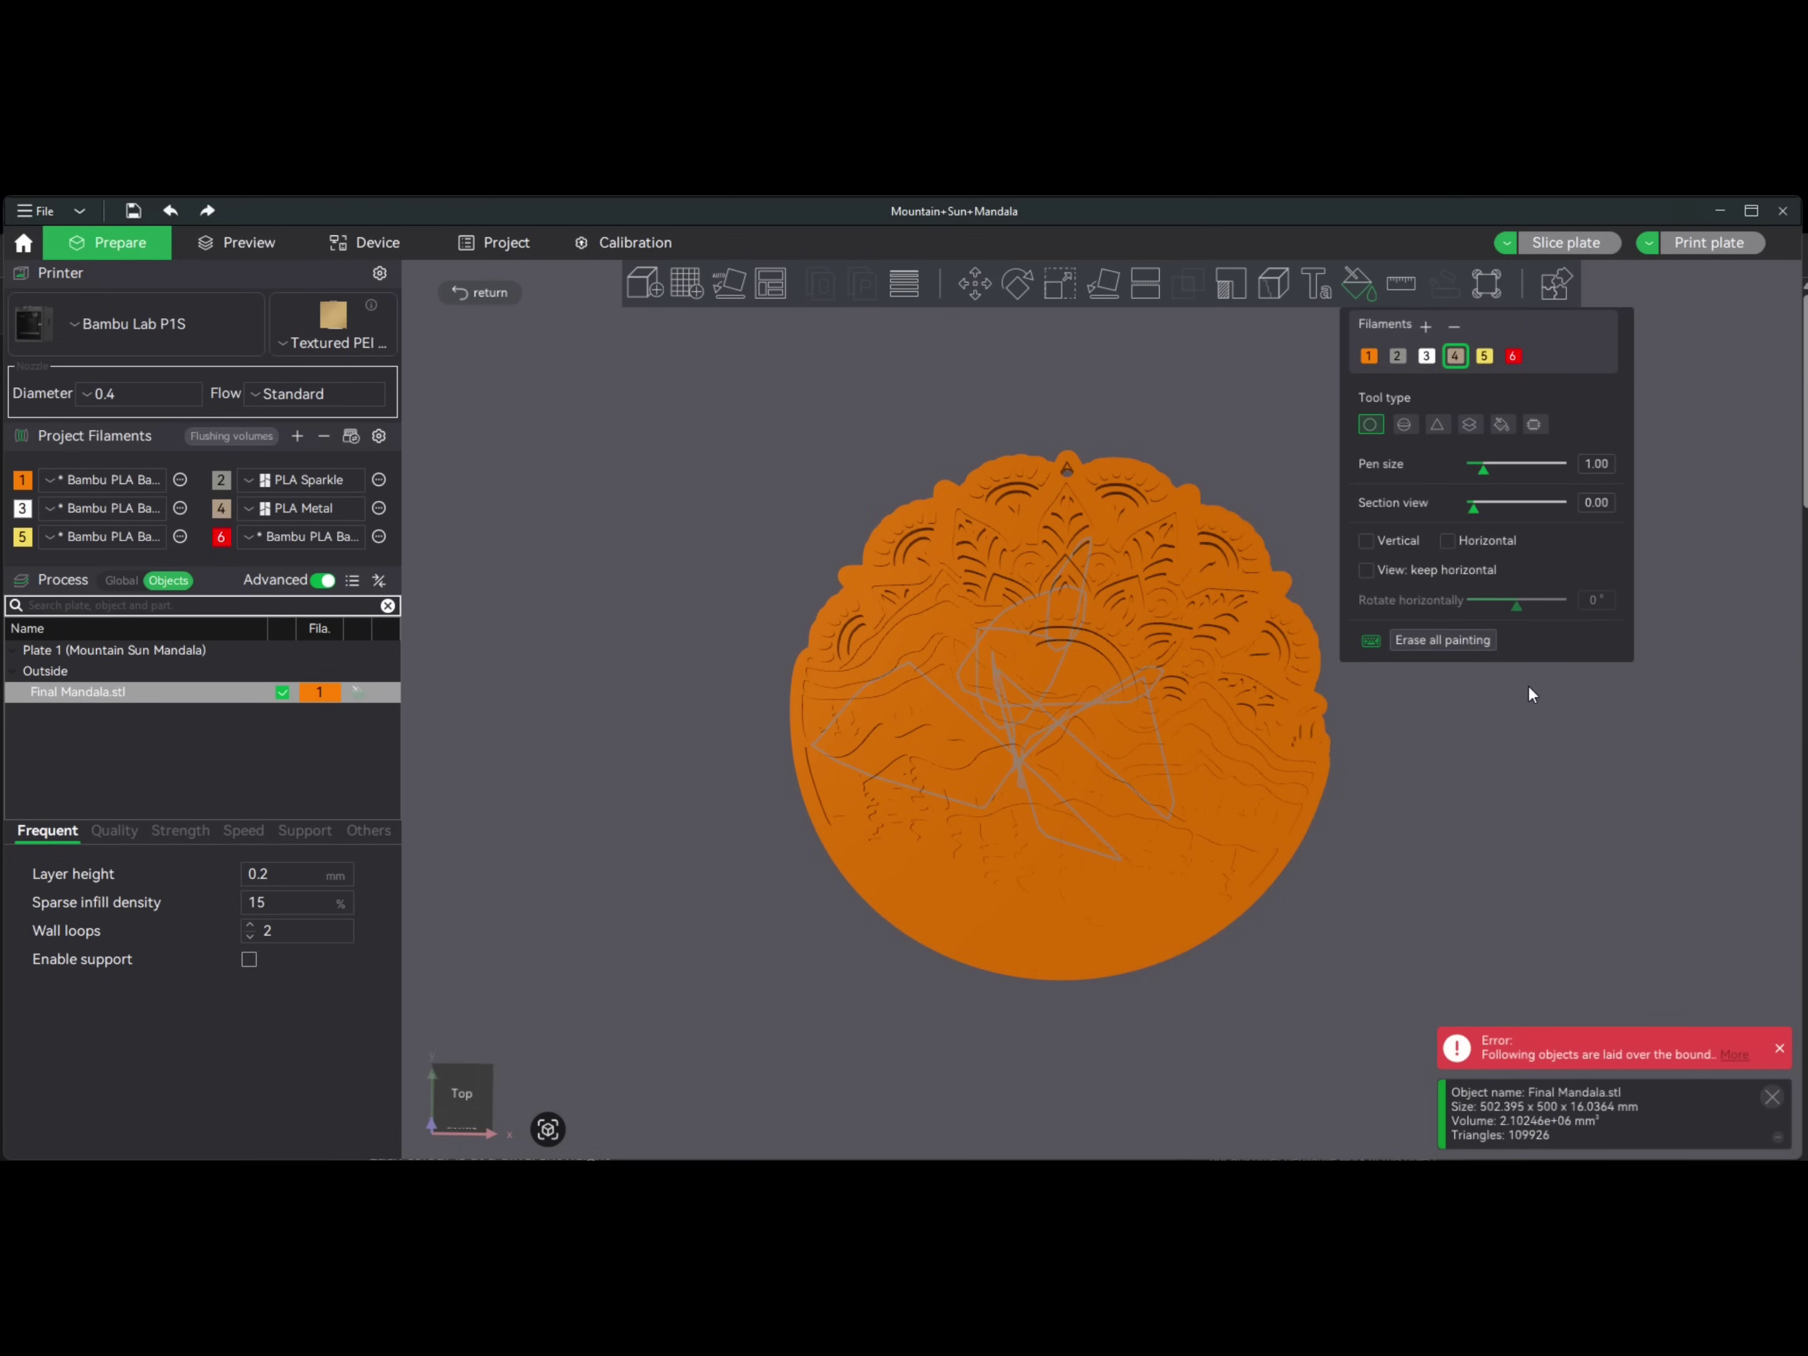
pyautogui.click(490, 294)
pyautogui.moveTo(1094, 562)
pyautogui.mouseDown()
pyautogui.moveTo(1096, 532)
pyautogui.moveTo(1094, 572)
pyautogui.mouseUp()
pyautogui.click(1488, 647)
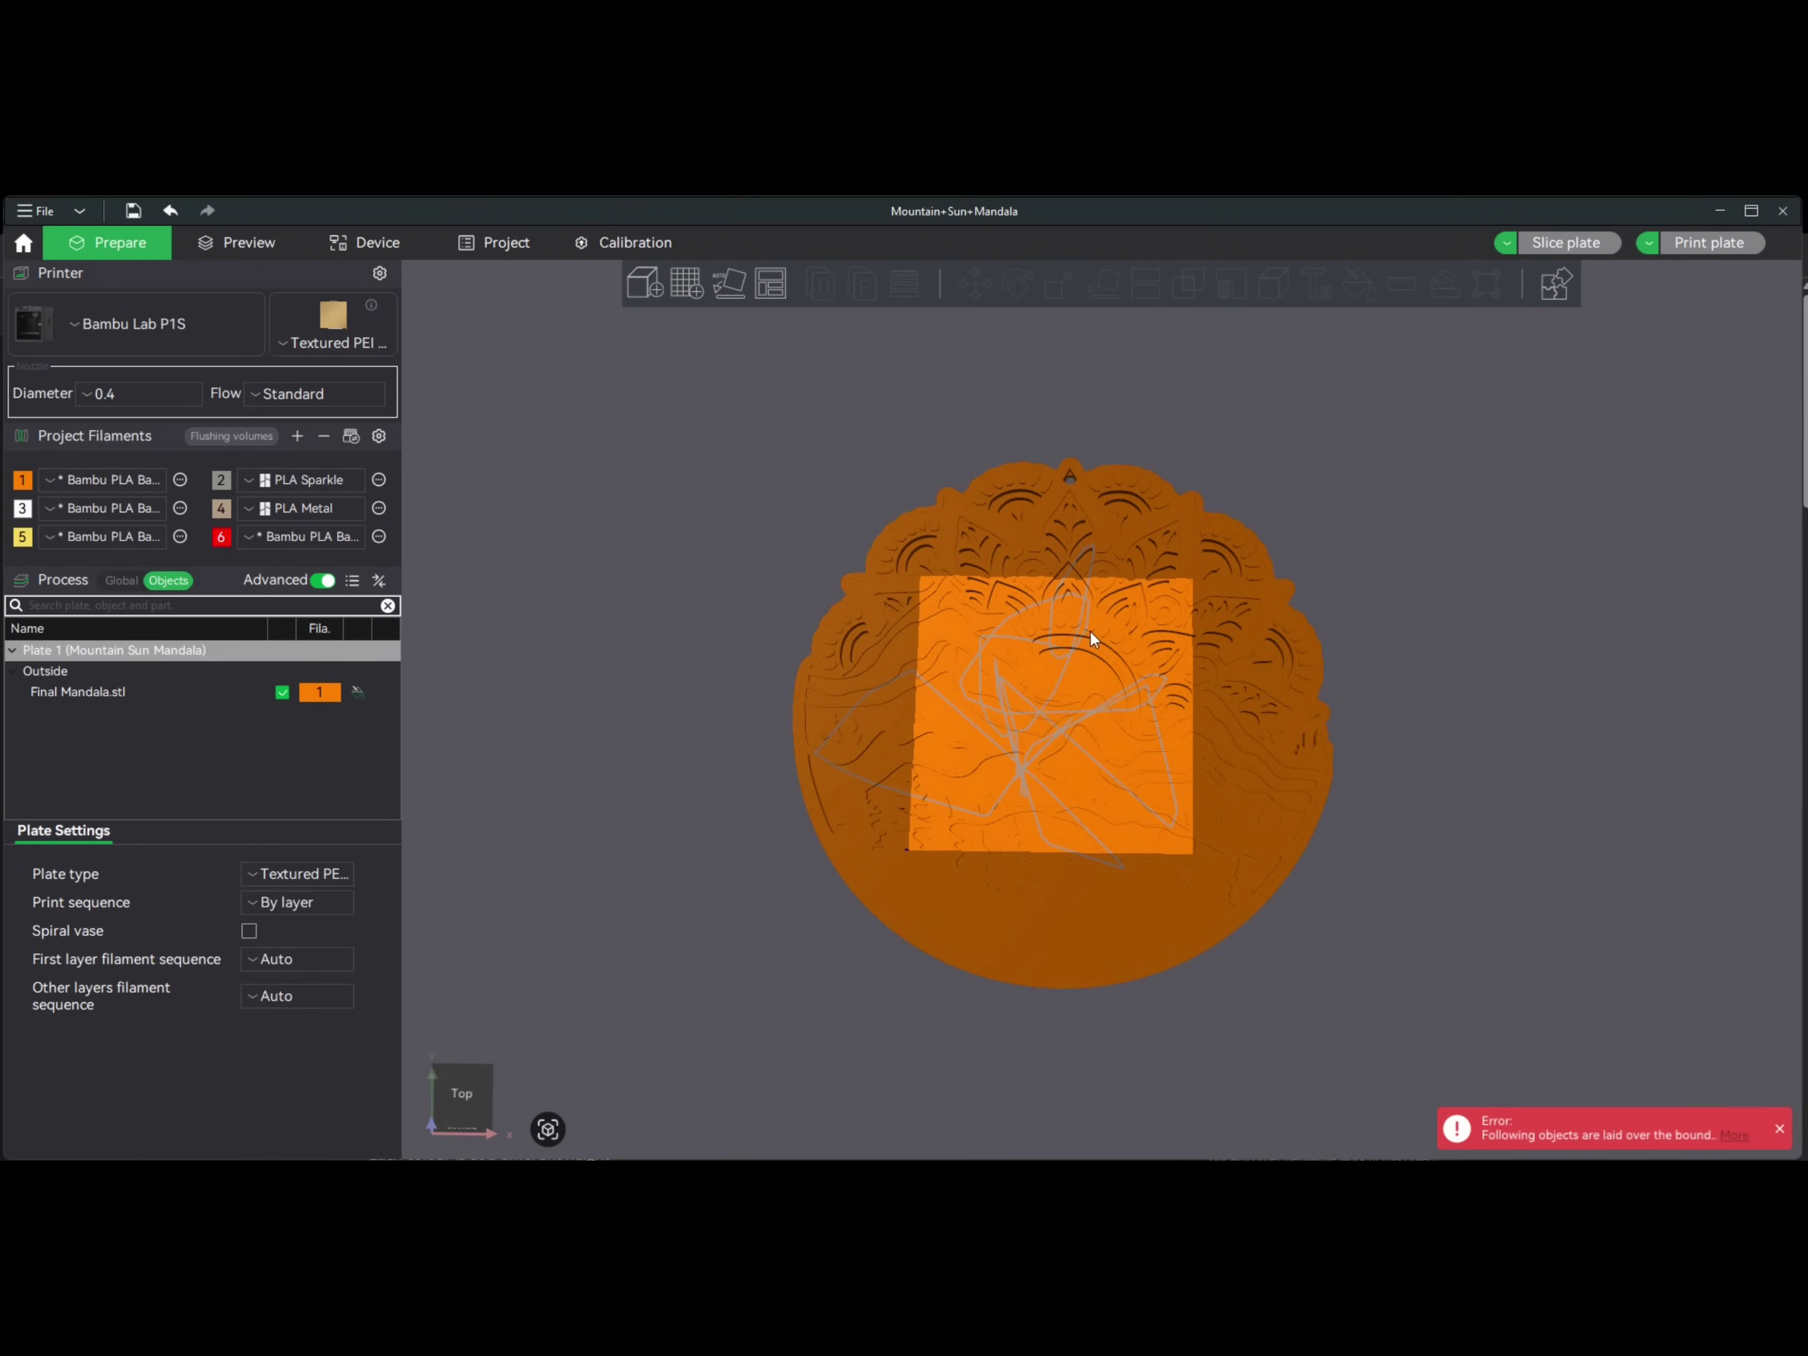
# - Cut the mandala with a planar cut at 8.02 mm height and cancel the repair of the cut pieces
pyautogui.click(1140, 515)
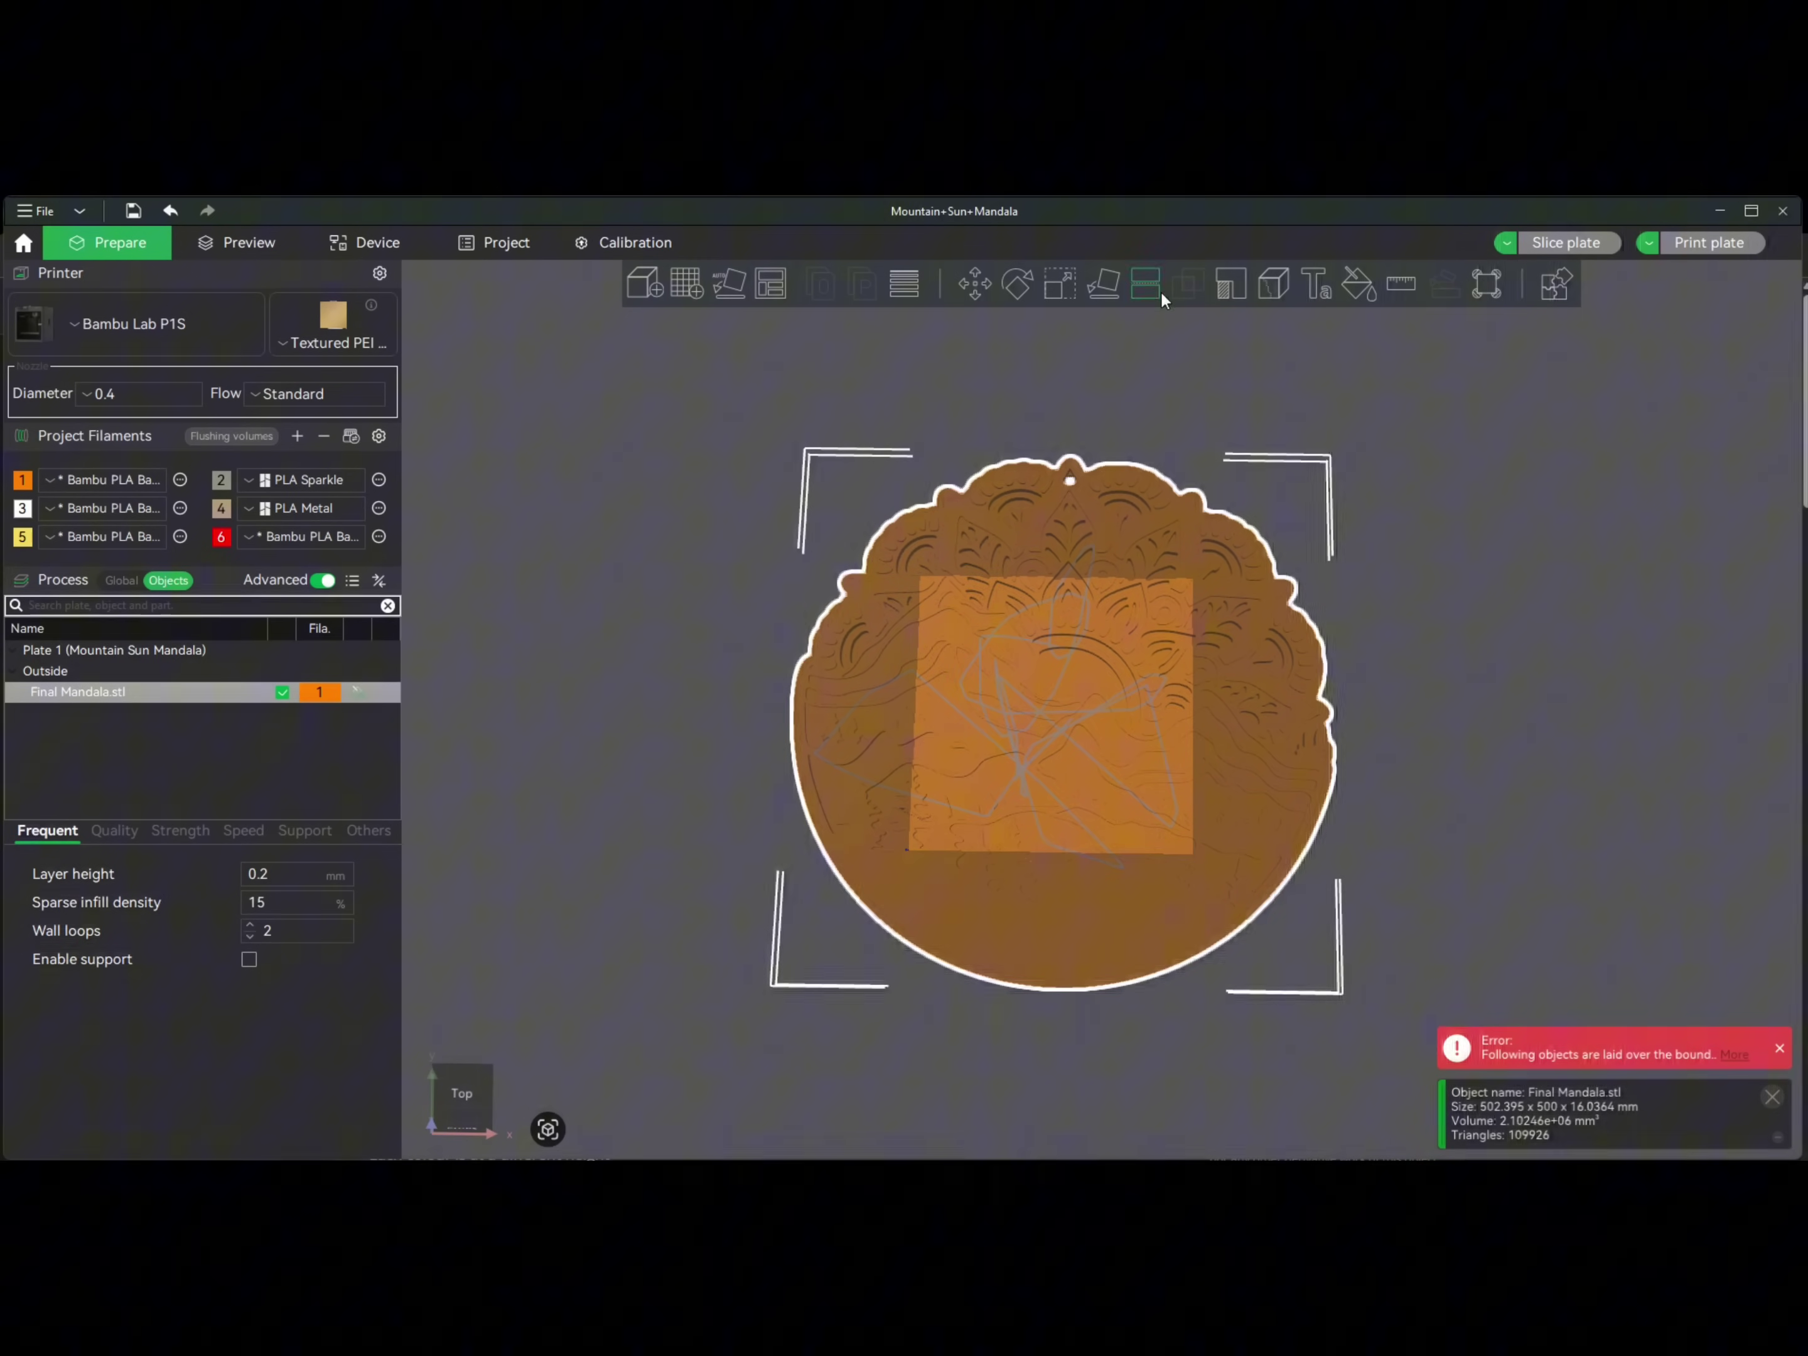
pyautogui.click(1145, 279)
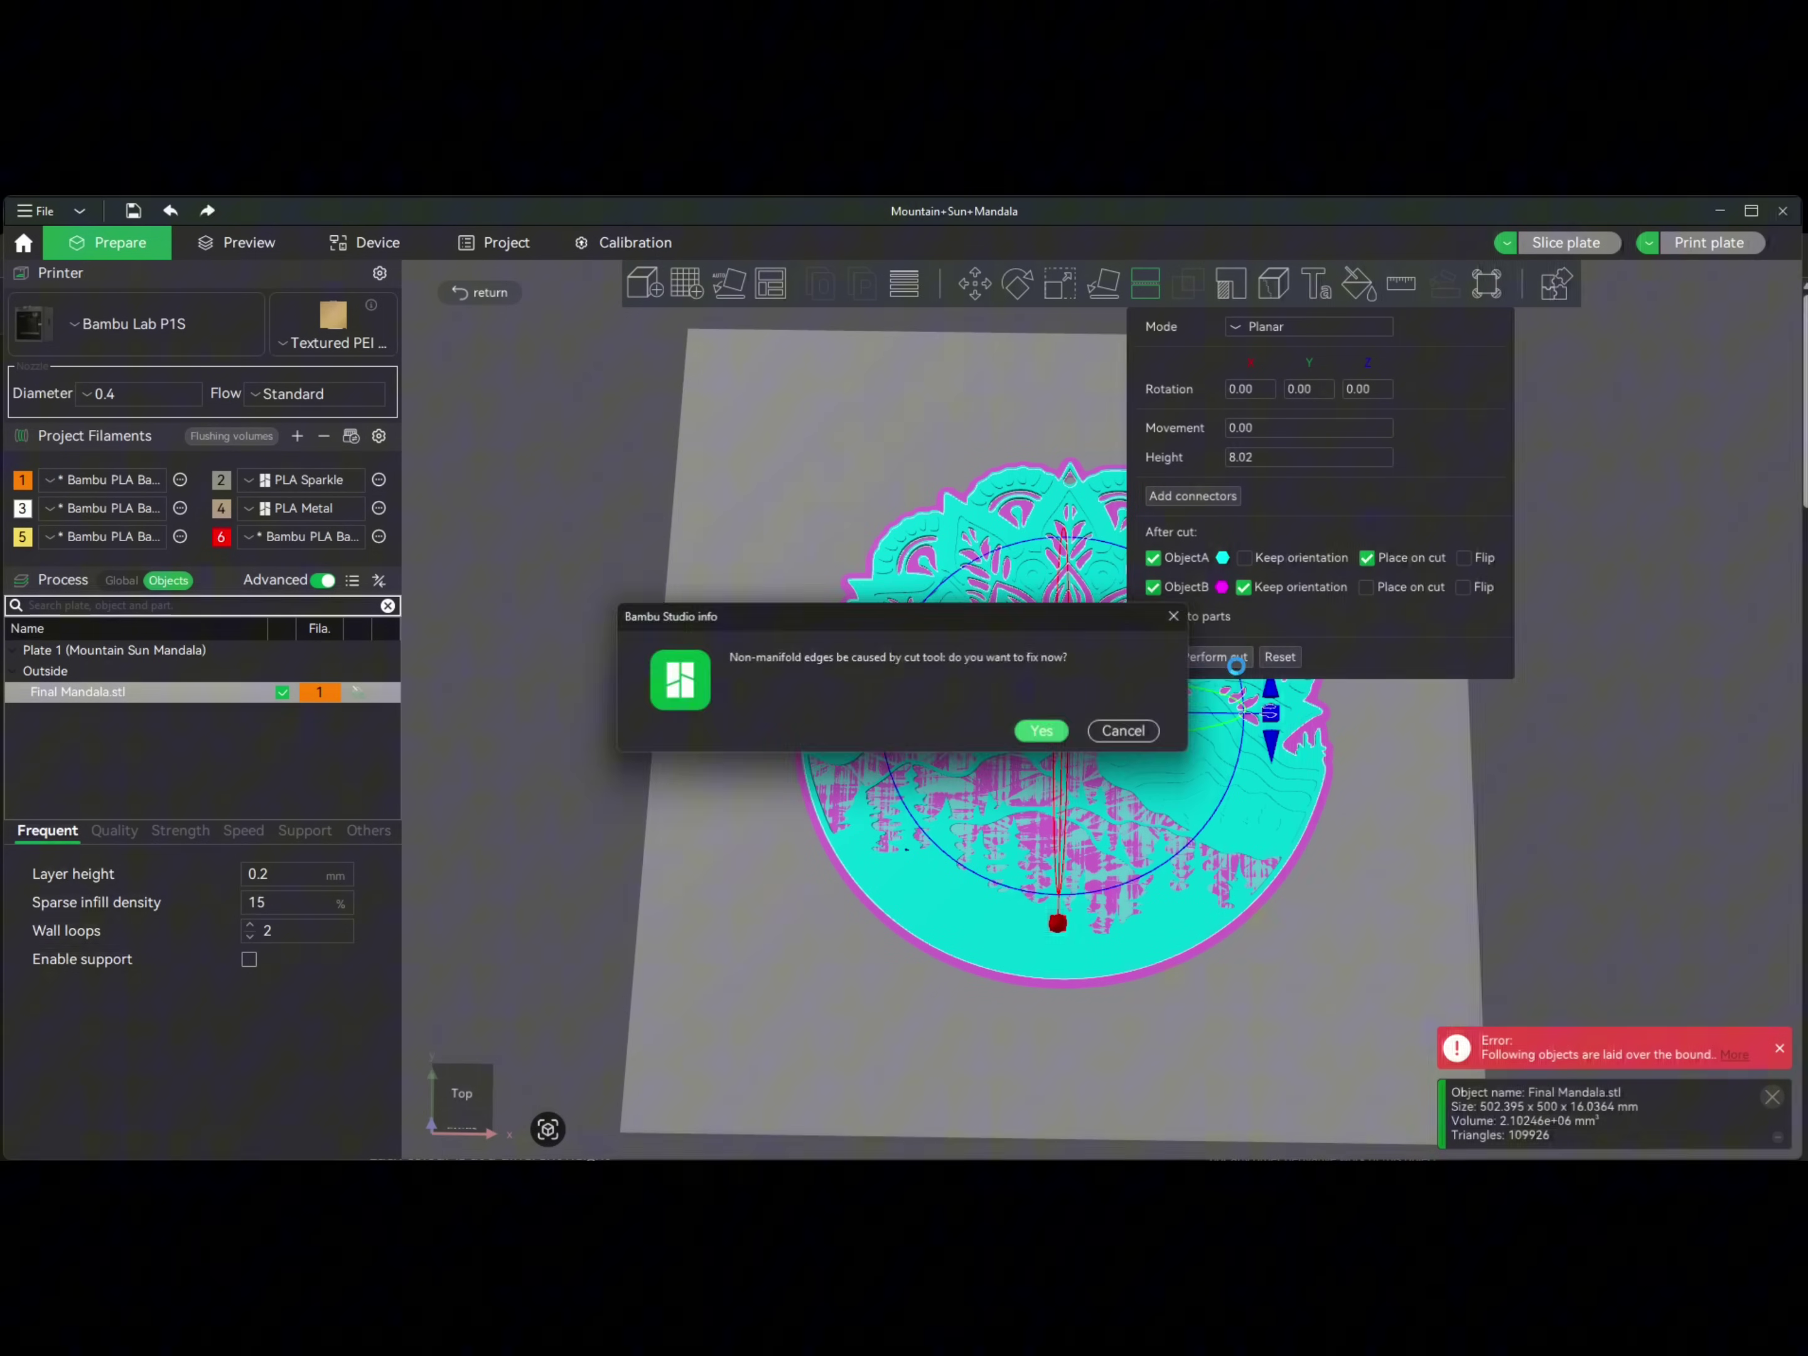
pyautogui.click(1035, 731)
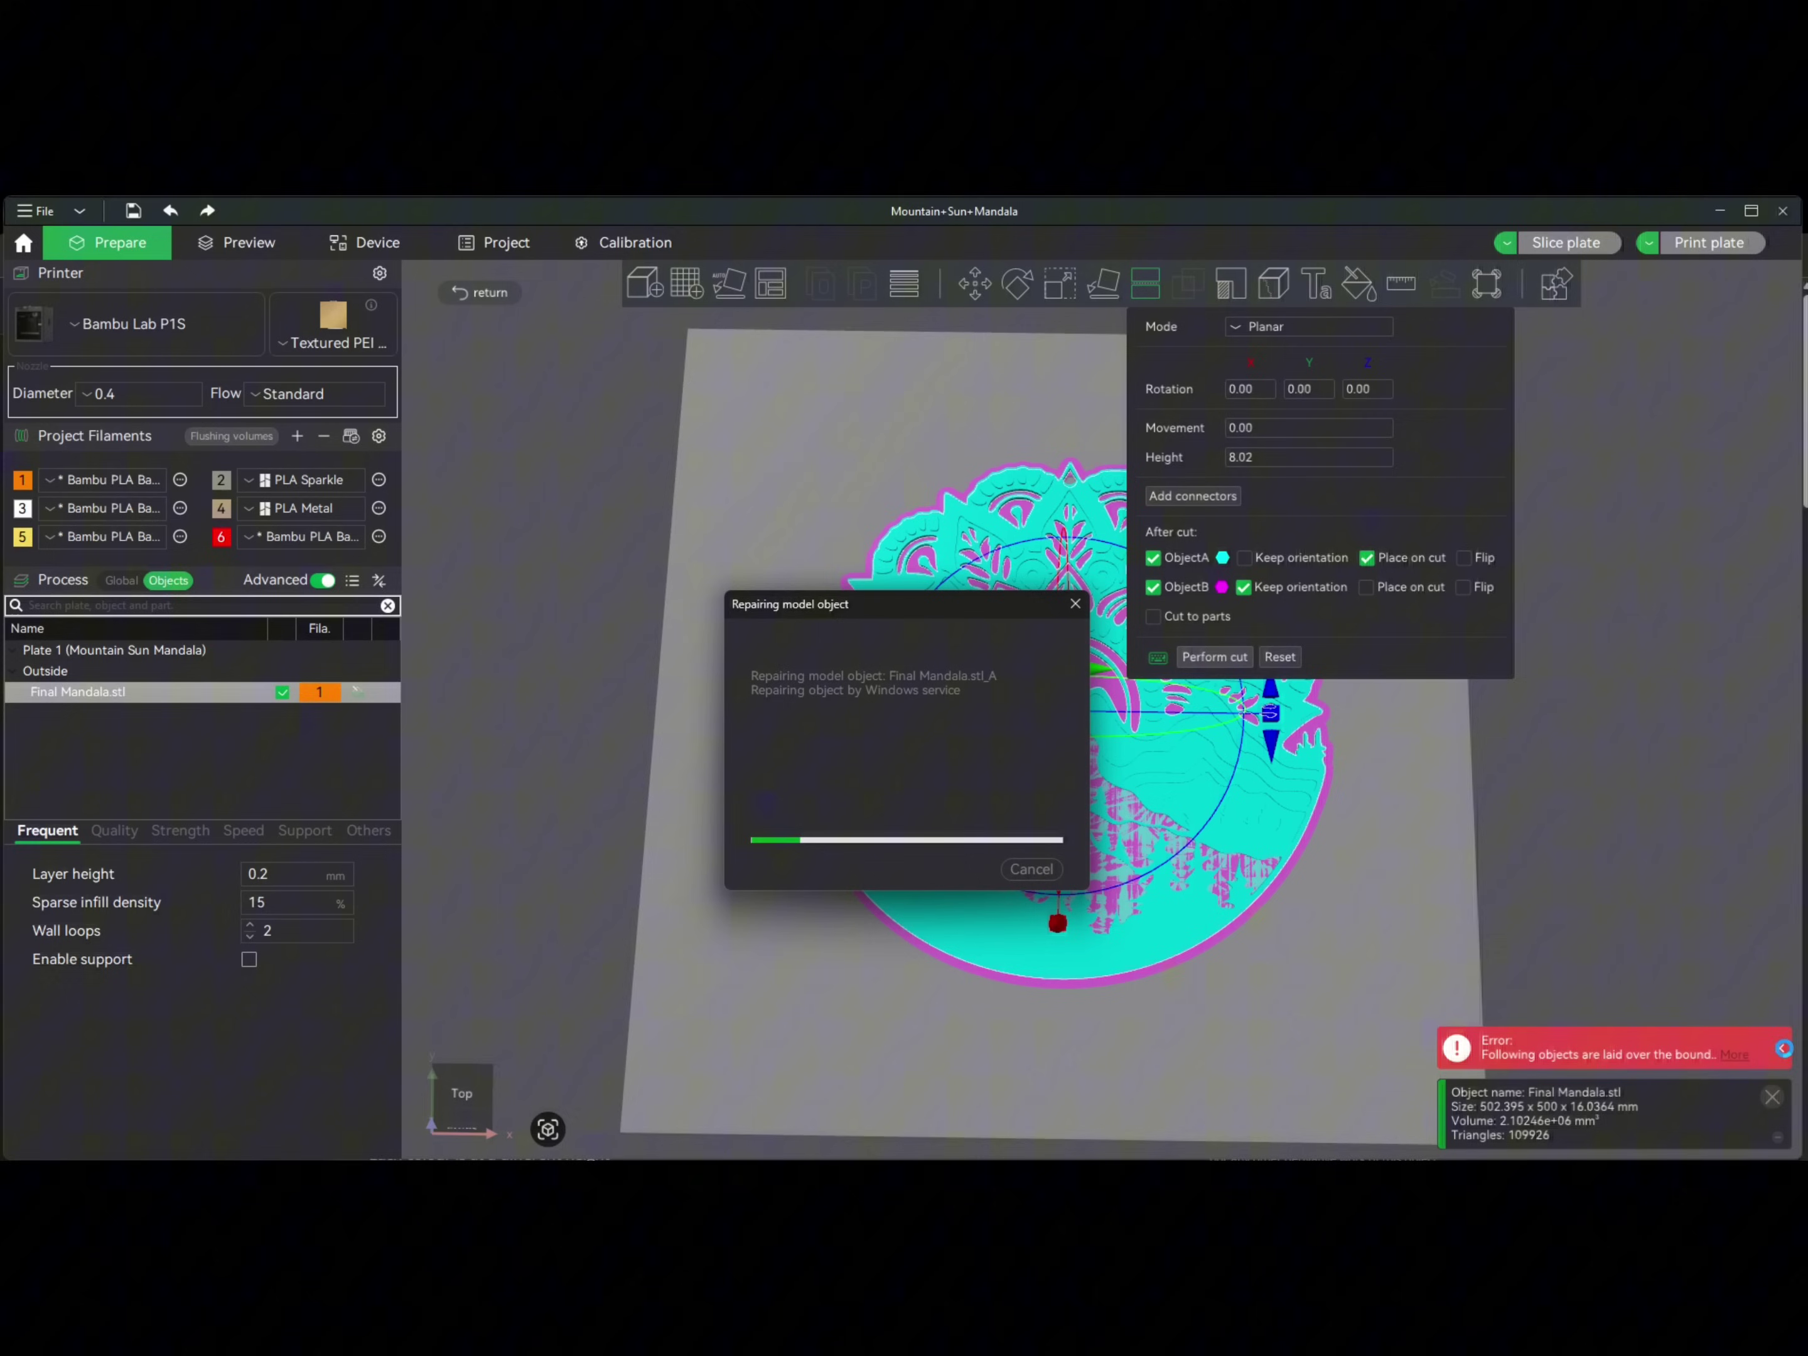
pyautogui.click(1032, 870)
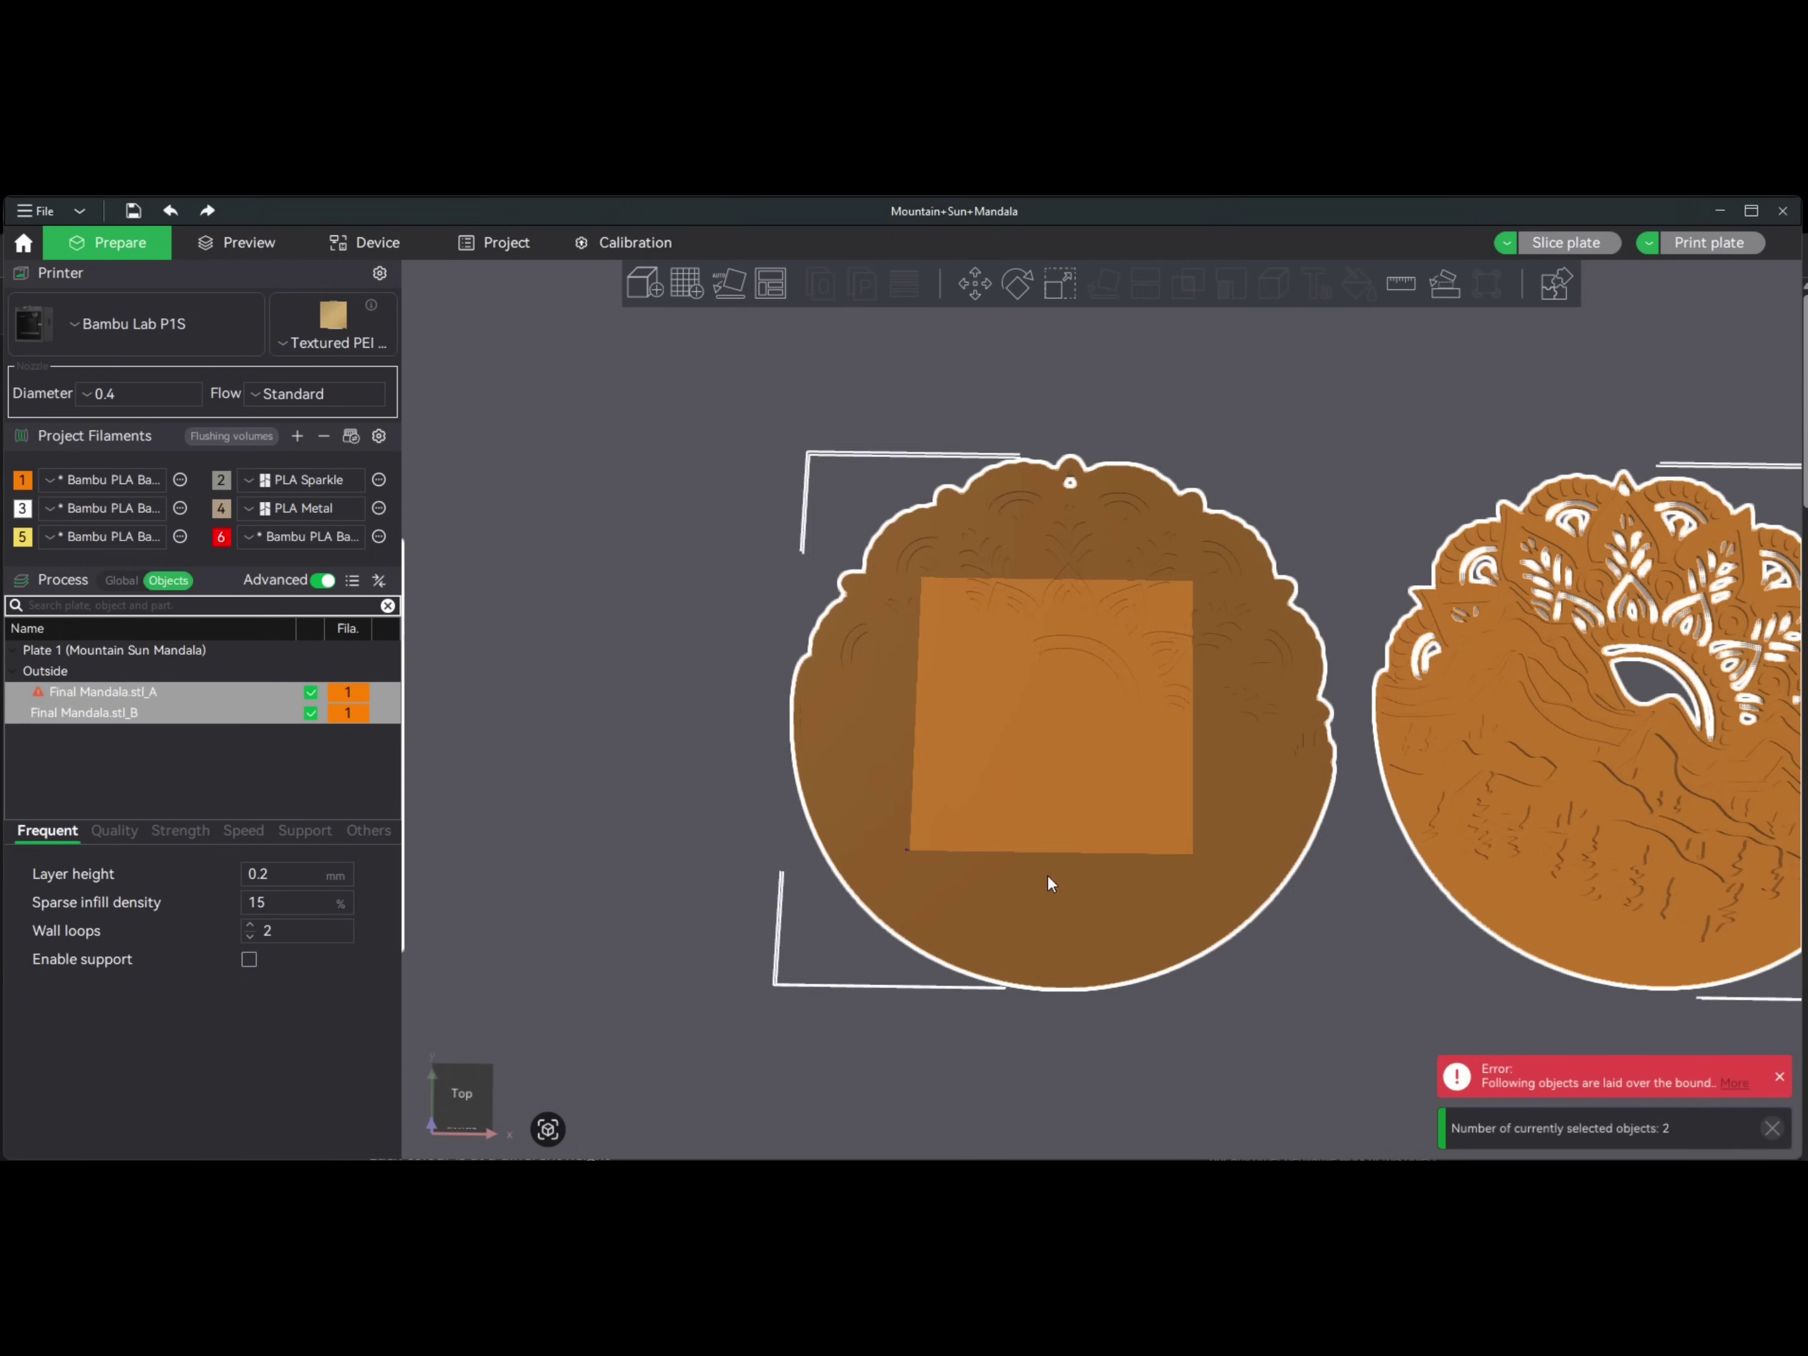
# - Look over the two cut pieces of the mandala and undo the planar cut
pyautogui.scroll(-6, 1411, 806)
pyautogui.moveTo(1330, 879); pyautogui.dragTo(1120, 903, button='middle')
pyautogui.scroll(5, 1297, 805)
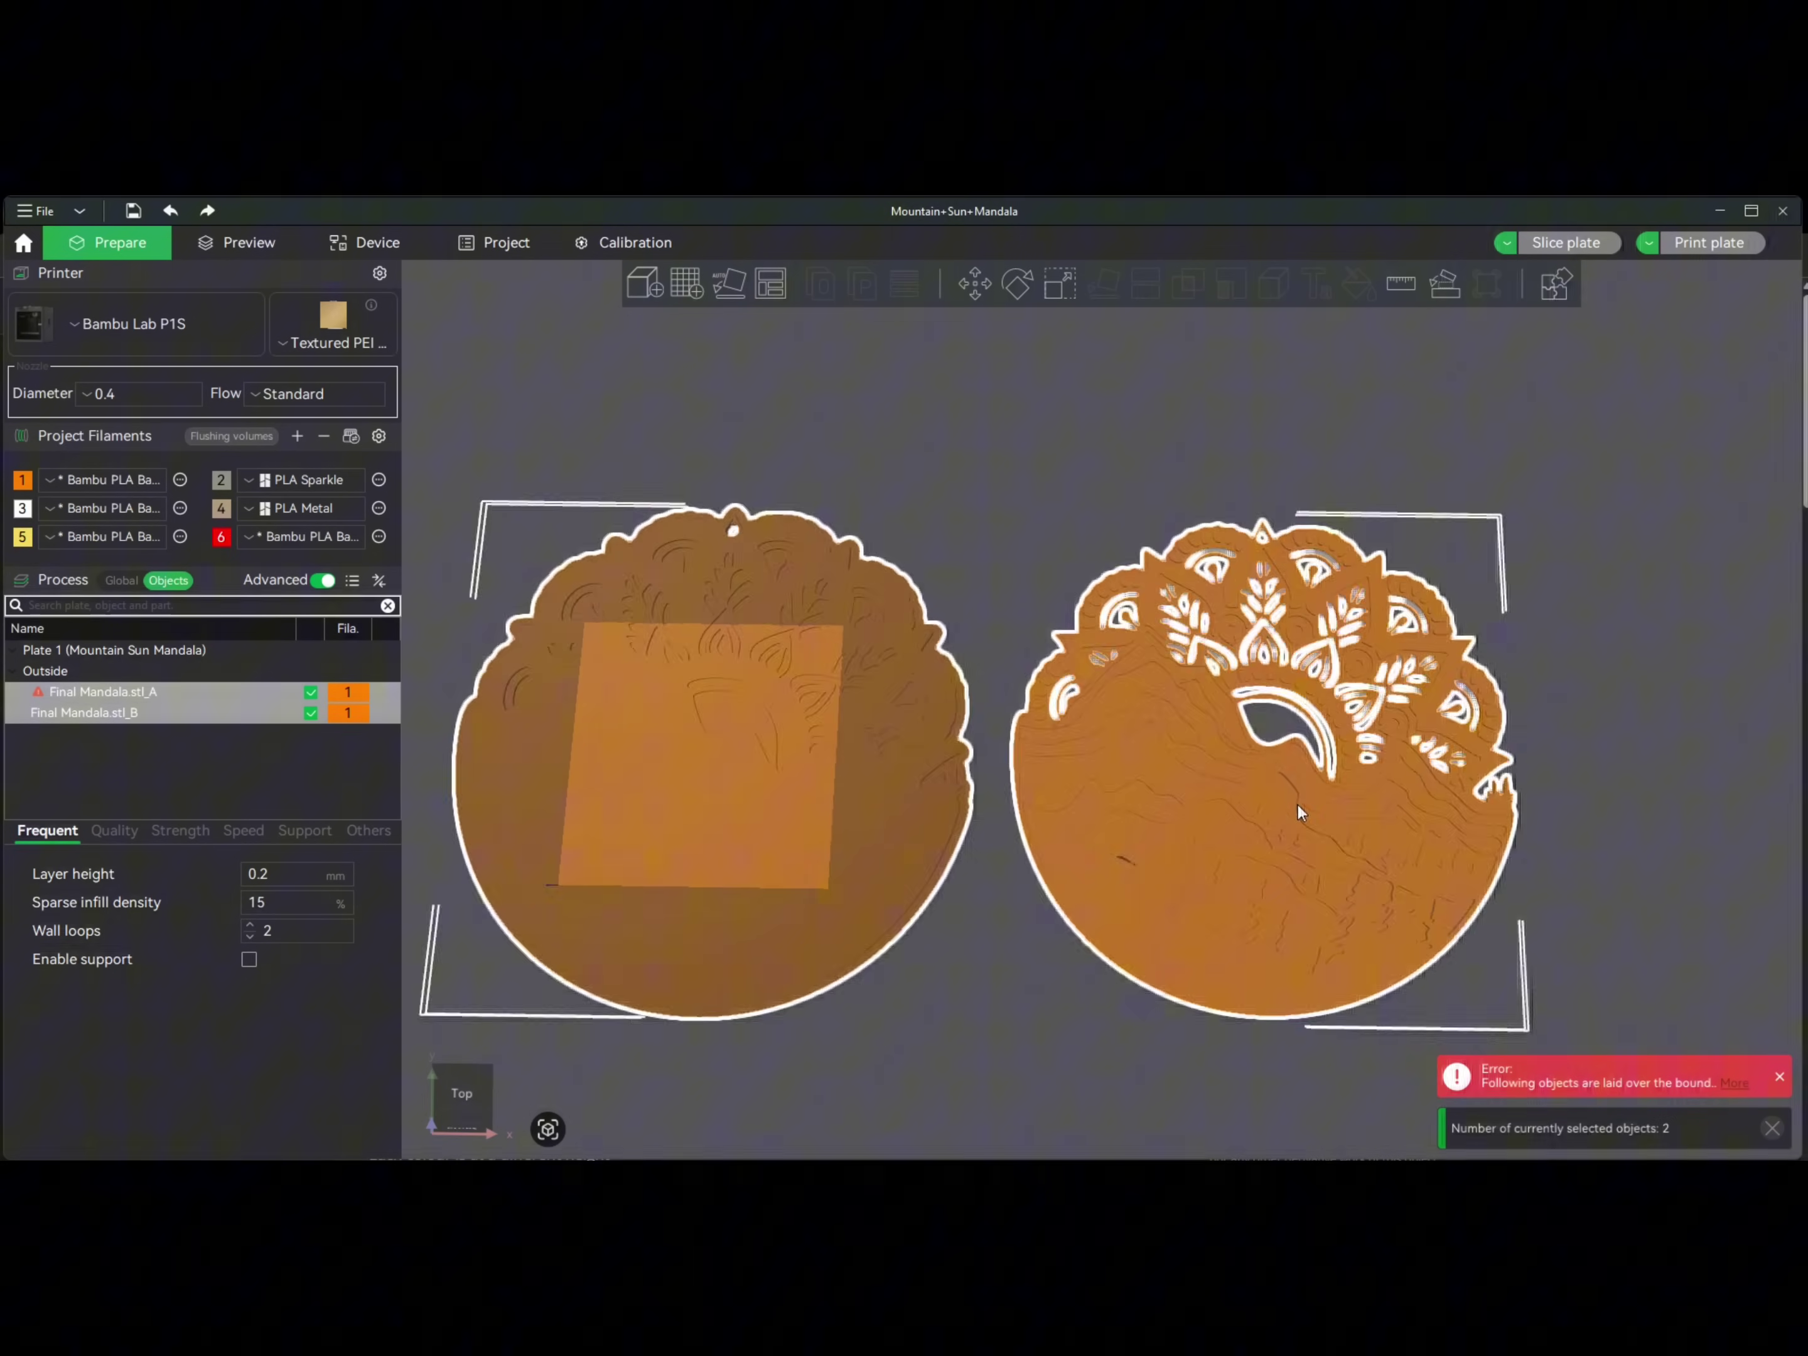
pyautogui.moveTo(1297, 805); pyautogui.dragTo(1033, 771, button='middle')
pyautogui.moveTo(1033, 773); pyautogui.dragTo(1060, 716, button='right')
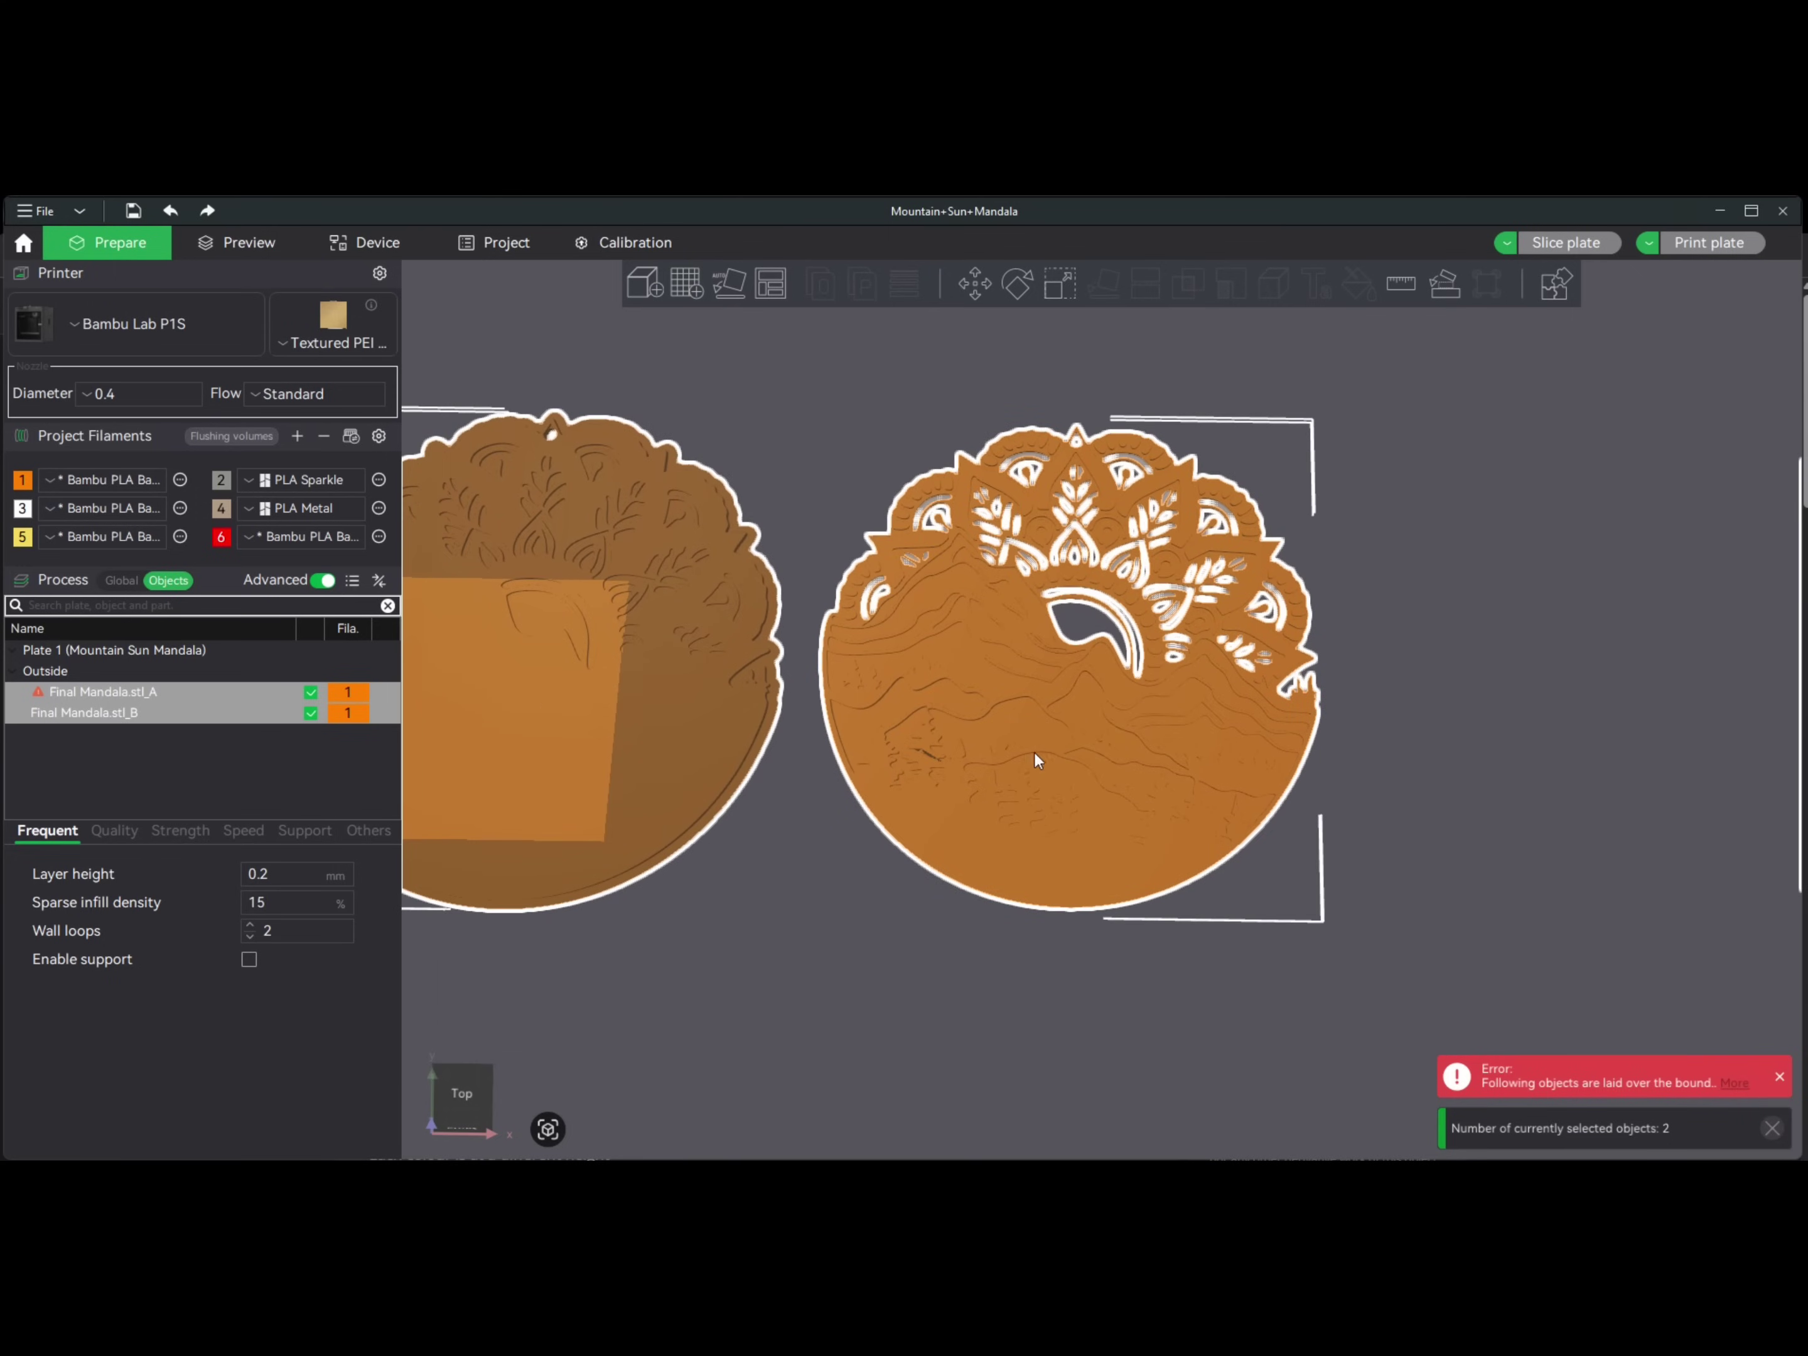
pyautogui.moveTo(979, 929); pyautogui.dragTo(1074, 751)
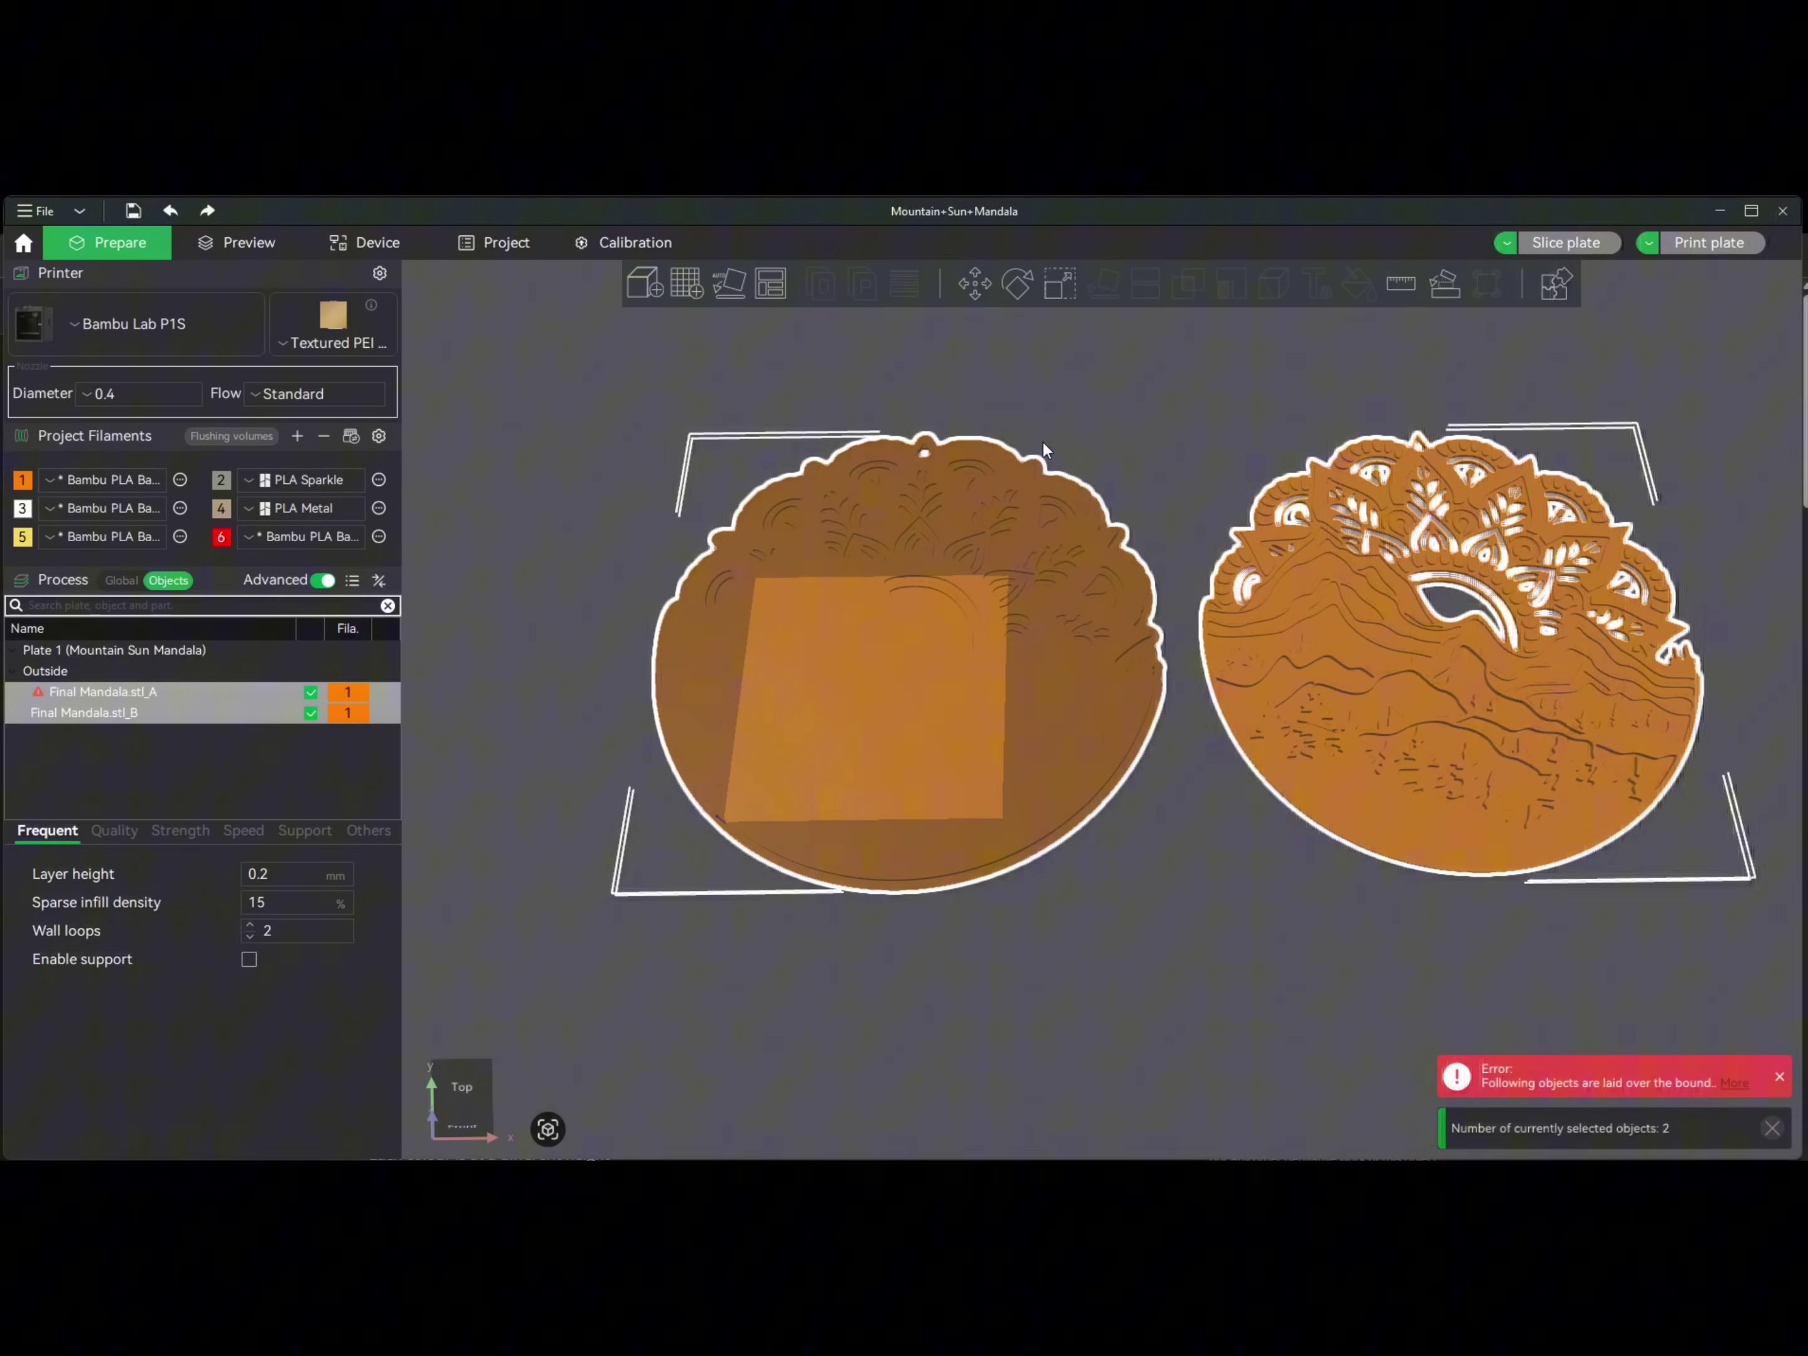
pyautogui.hotkey('ctrl', 'z')
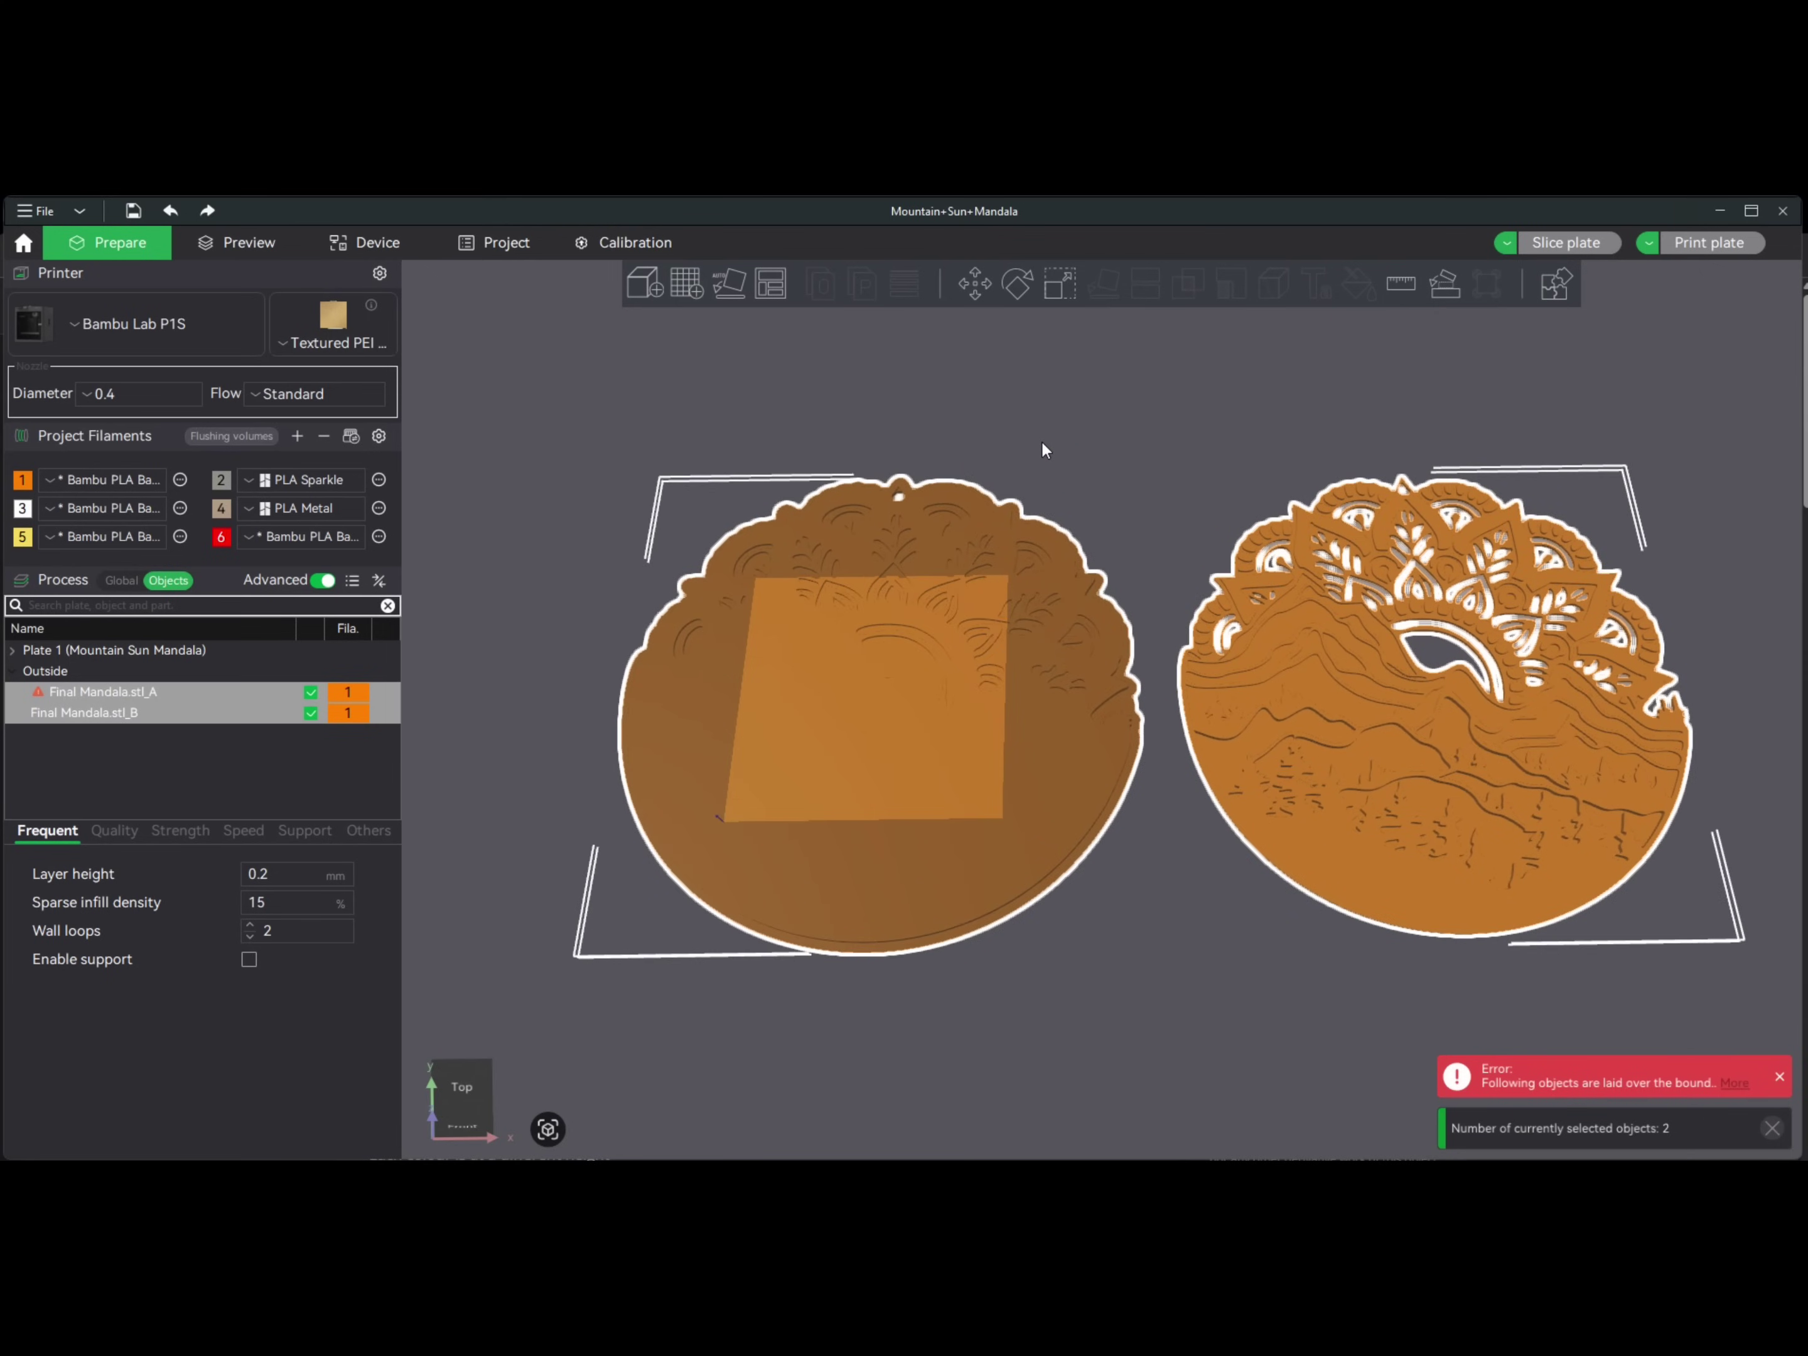
pyautogui.hotkey('ctrl', 'g')
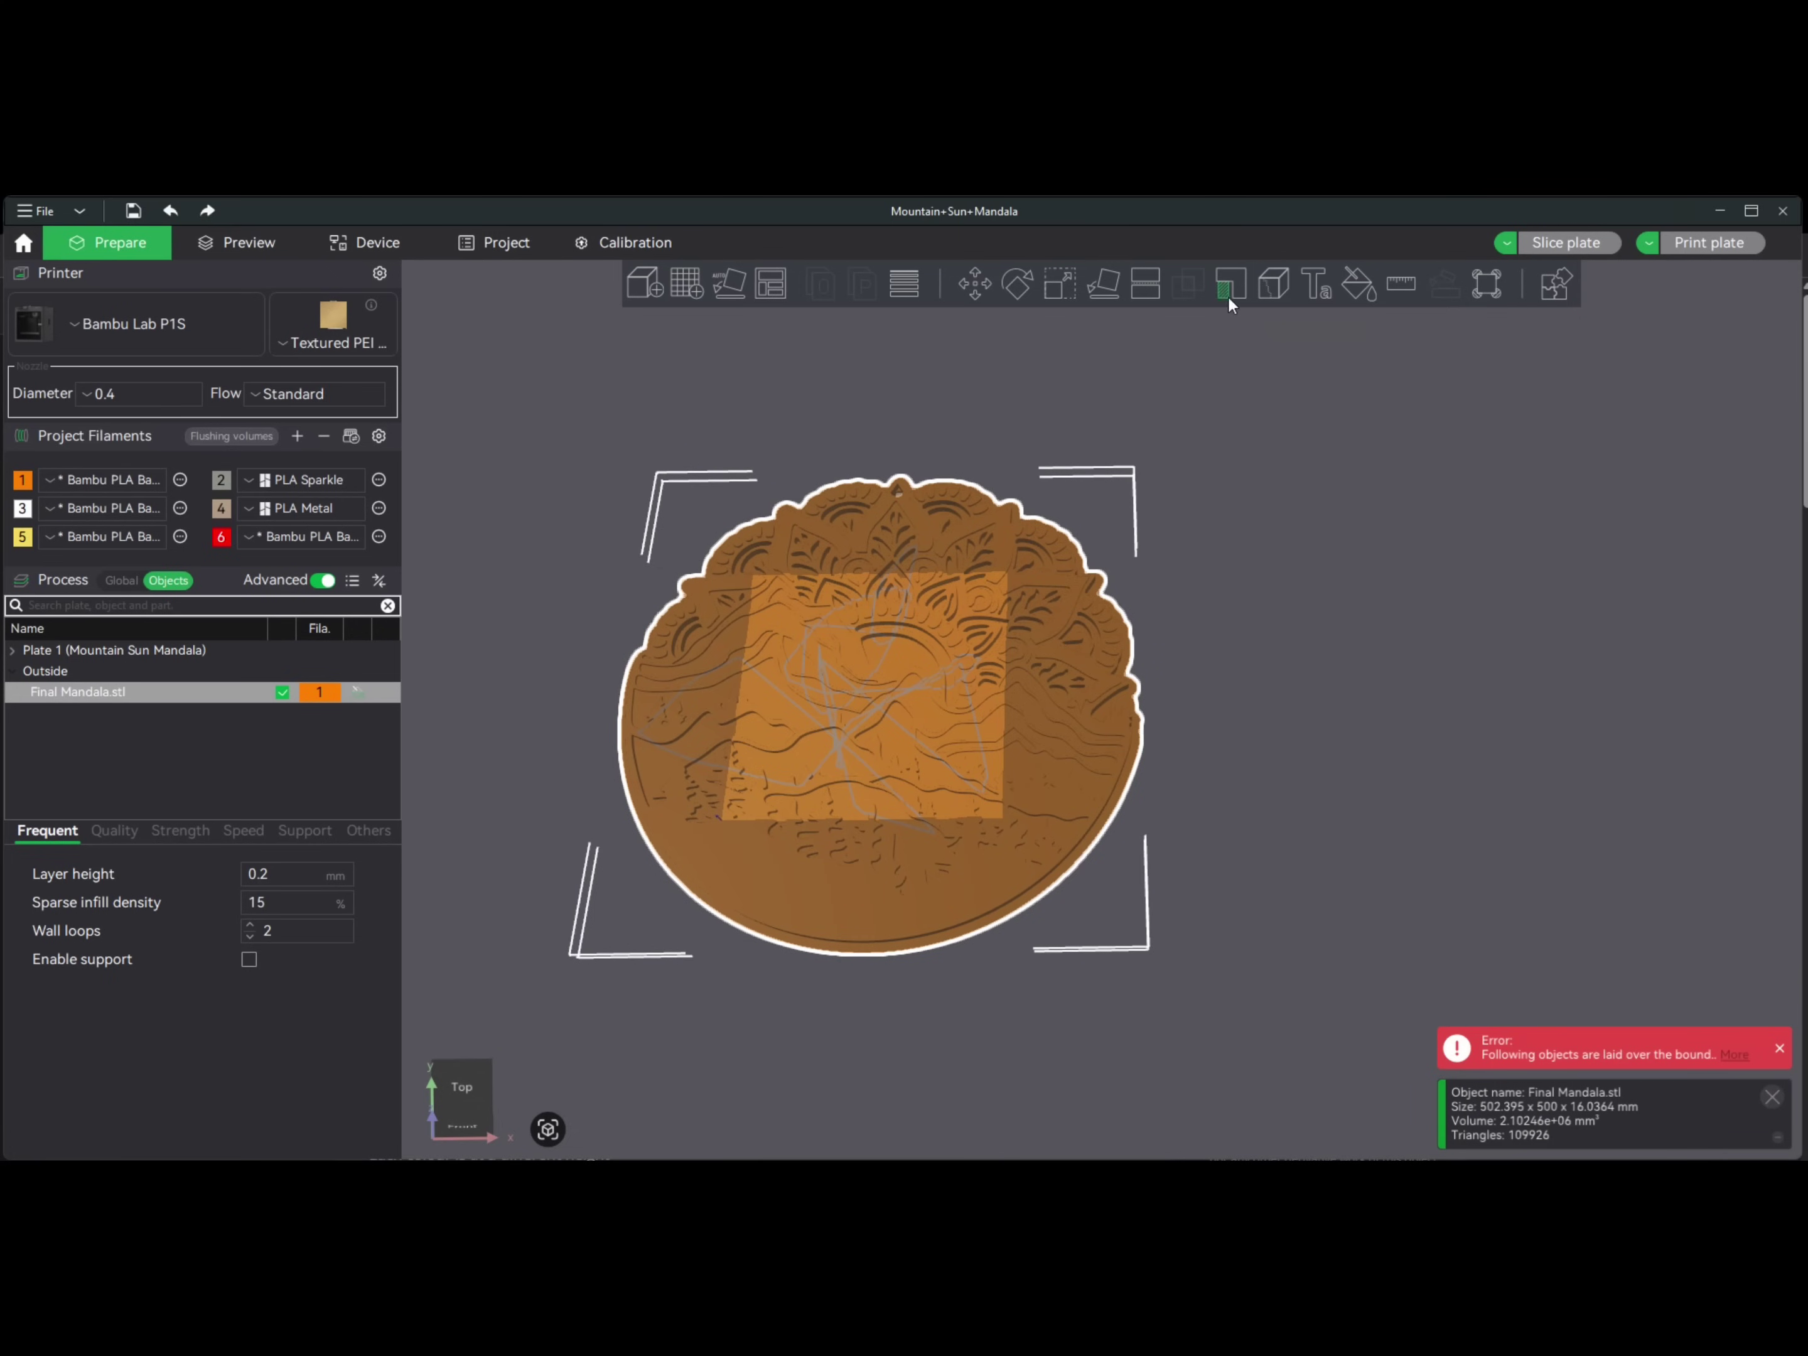
# - Start a planar cut on the mandala and set the cut plane's Z rotation to 90°
pyautogui.click(1145, 283)
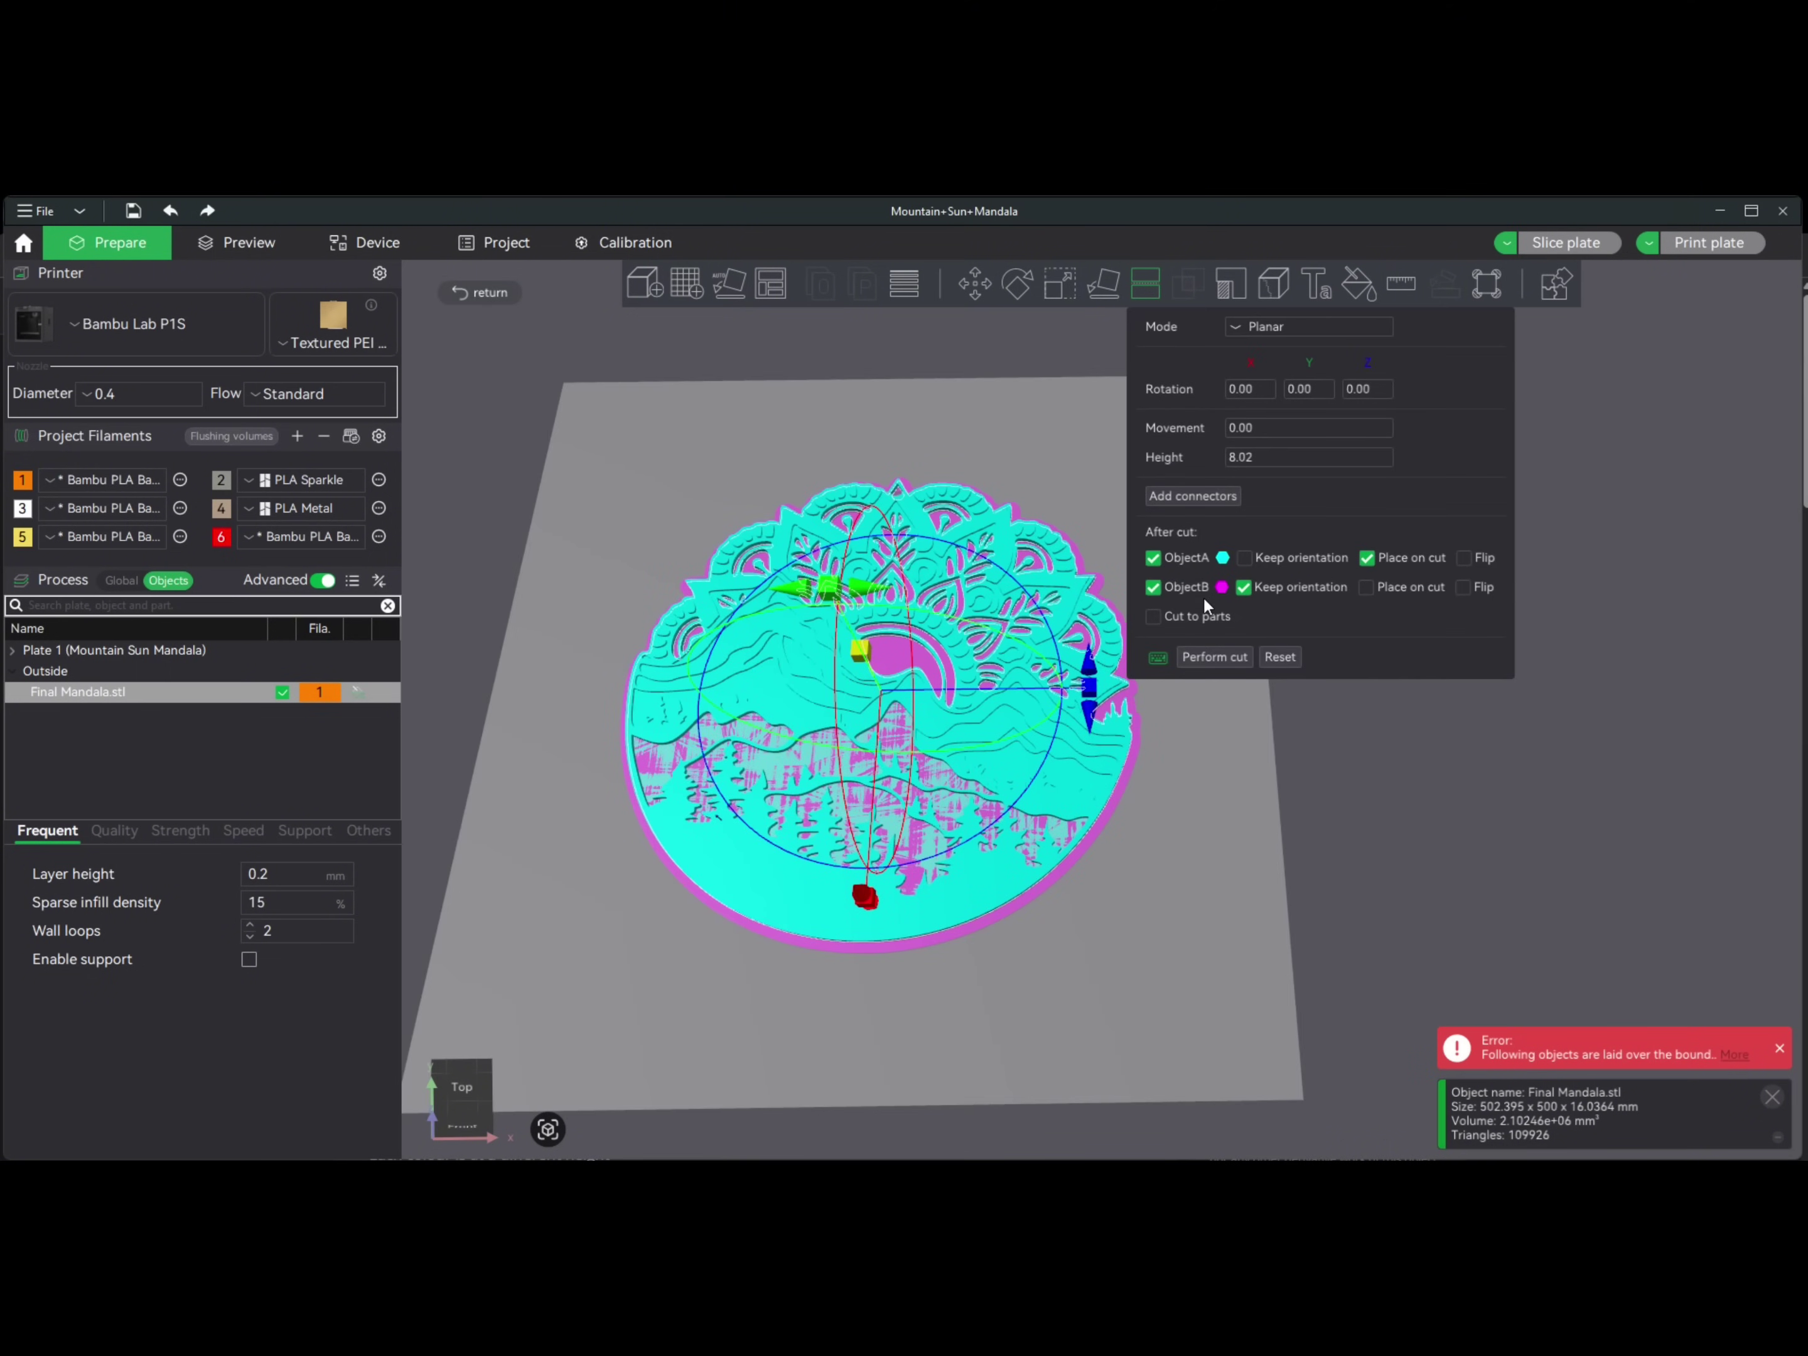
pyautogui.moveTo(1367, 761); pyautogui.dragTo(1301, 796)
pyautogui.moveTo(1301, 793); pyautogui.dragTo(1362, 828, button='middle')
pyautogui.scroll(5, 1318, 825)
pyautogui.scroll(-5, 1629, 852)
pyautogui.moveTo(1630, 862); pyautogui.dragTo(1559, 819)
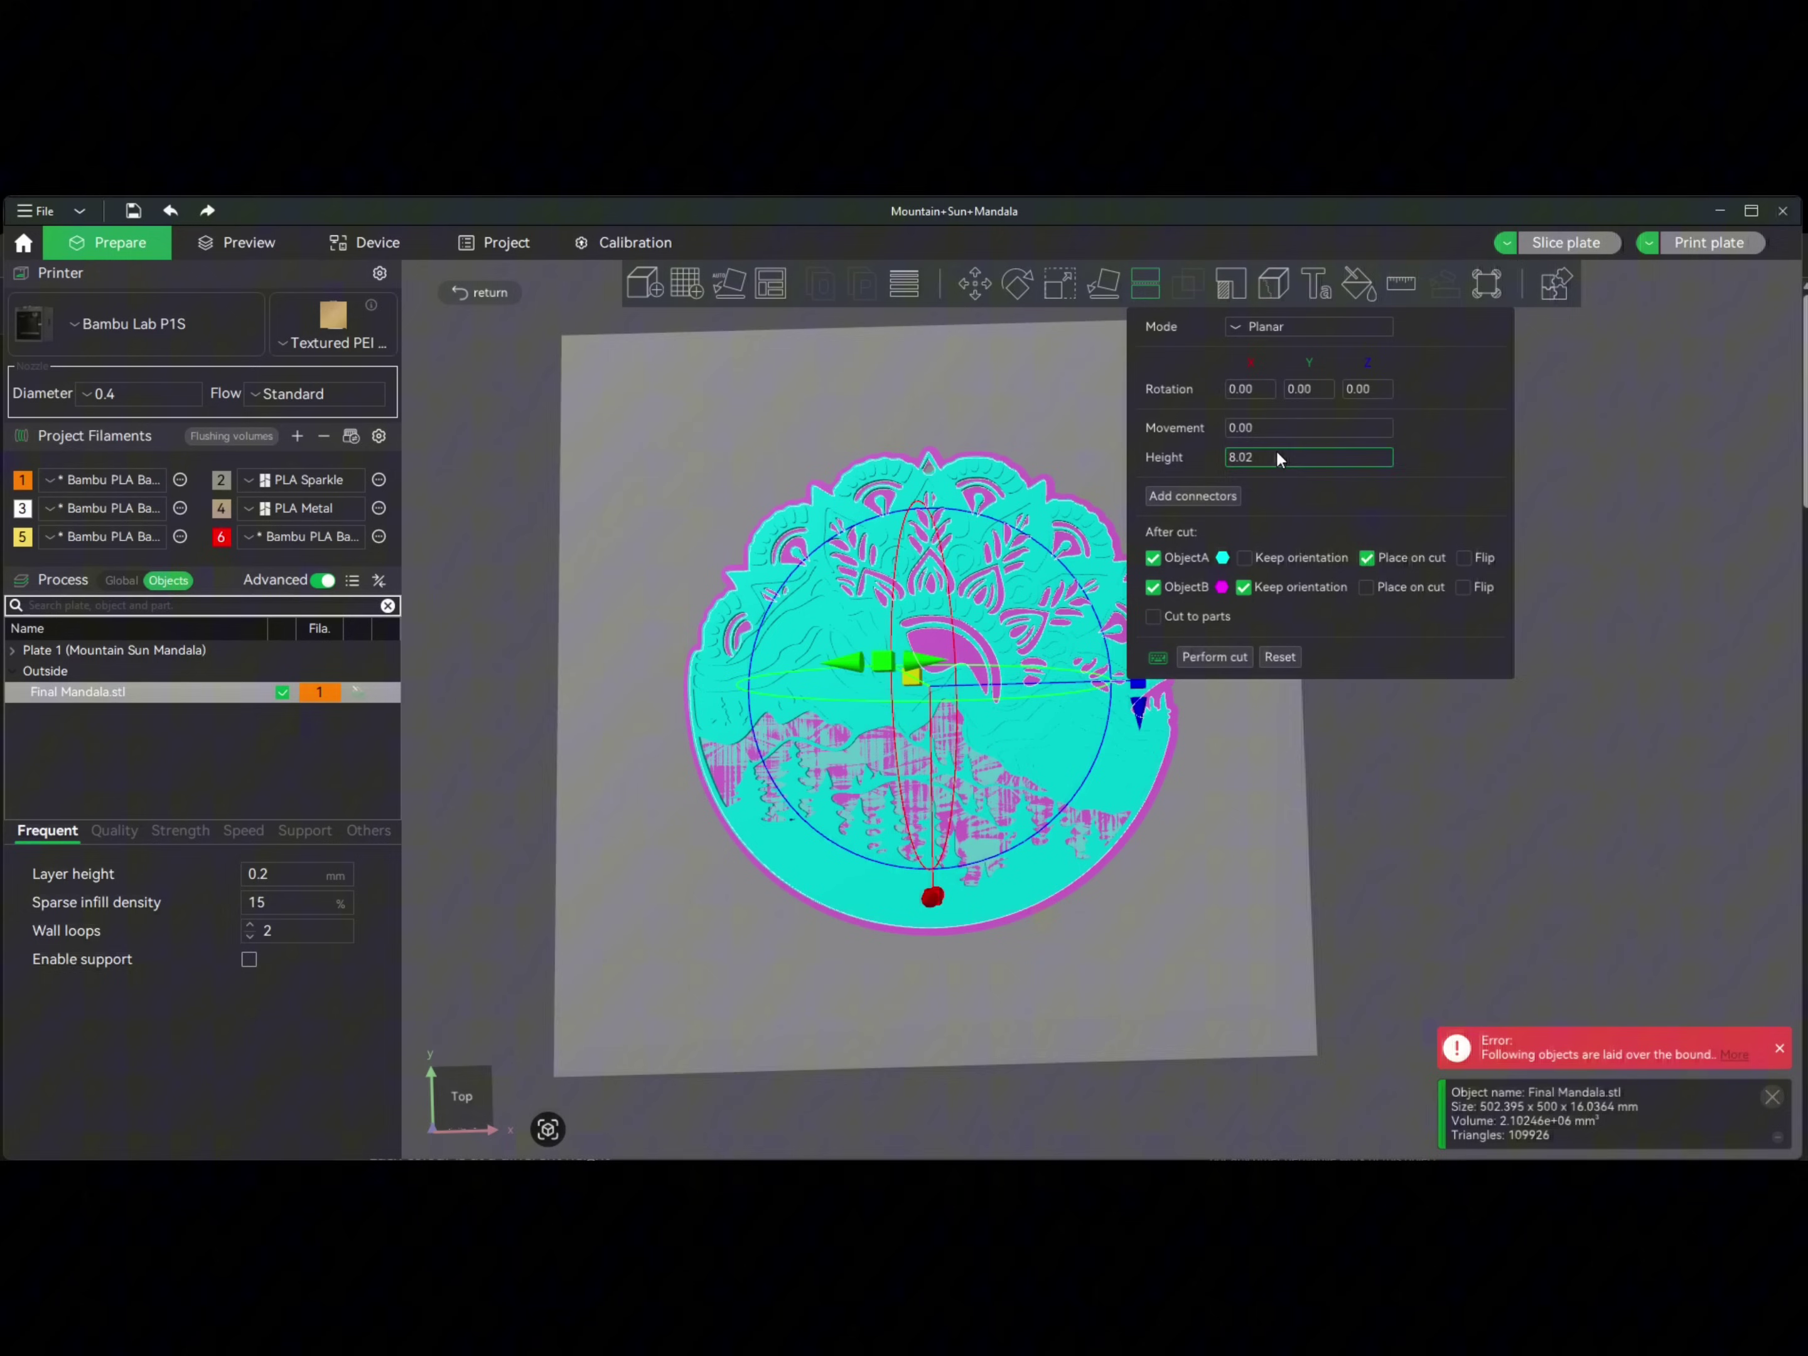
pyautogui.click(1244, 387)
pyautogui.press('BackSpace')
pyautogui.press('BackSpace')
pyautogui.press('BackSpace')
pyautogui.press('BackSpace')
pyautogui.write('90')
pyautogui.press('Return')
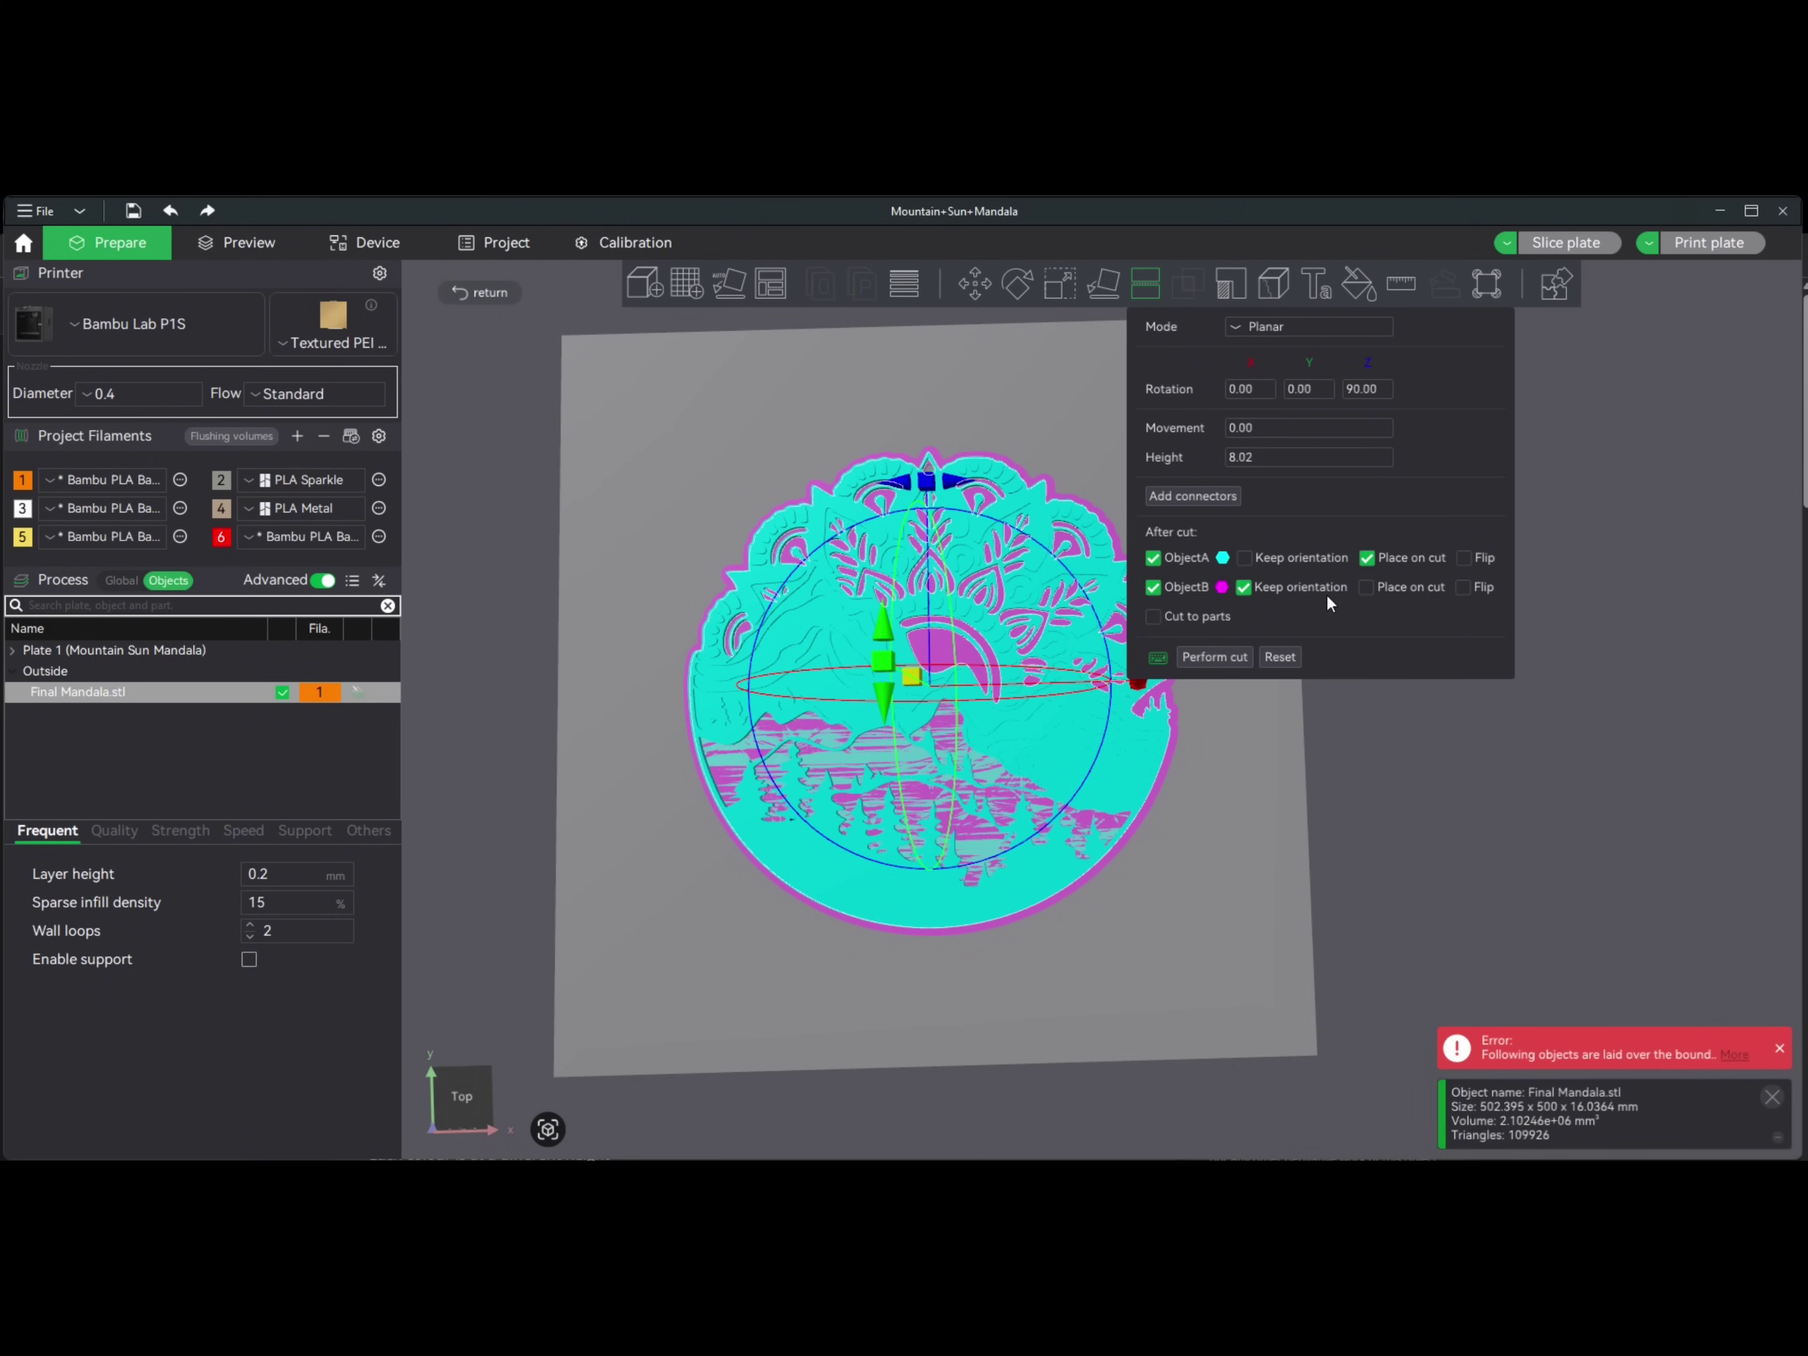
# - Set the cut plane's Y rotation to 90°
pyautogui.moveTo(1419, 803); pyautogui.dragTo(1404, 422)
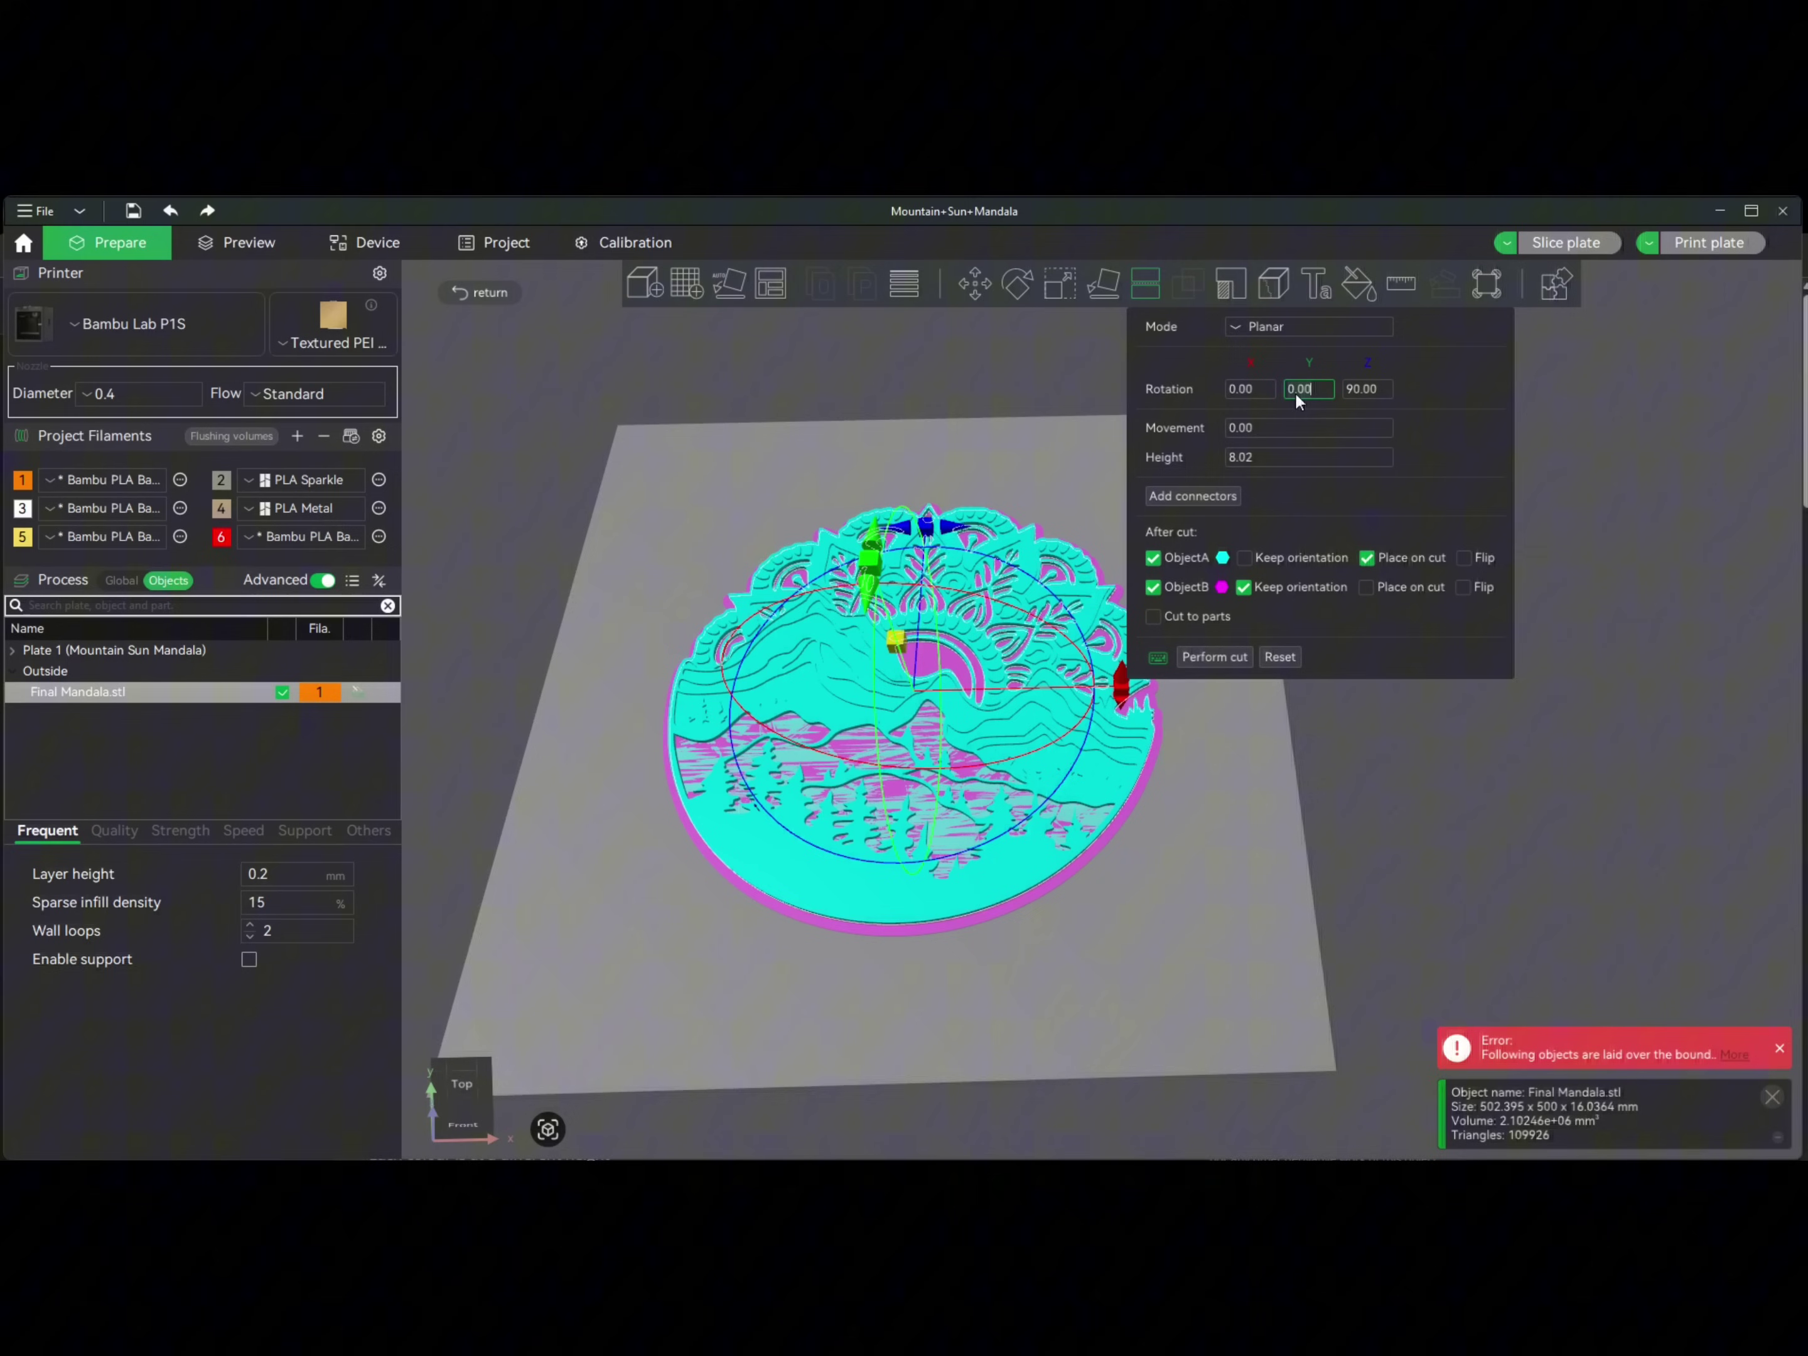
pyautogui.moveTo(1435, 883); pyautogui.dragTo(1424, 910)
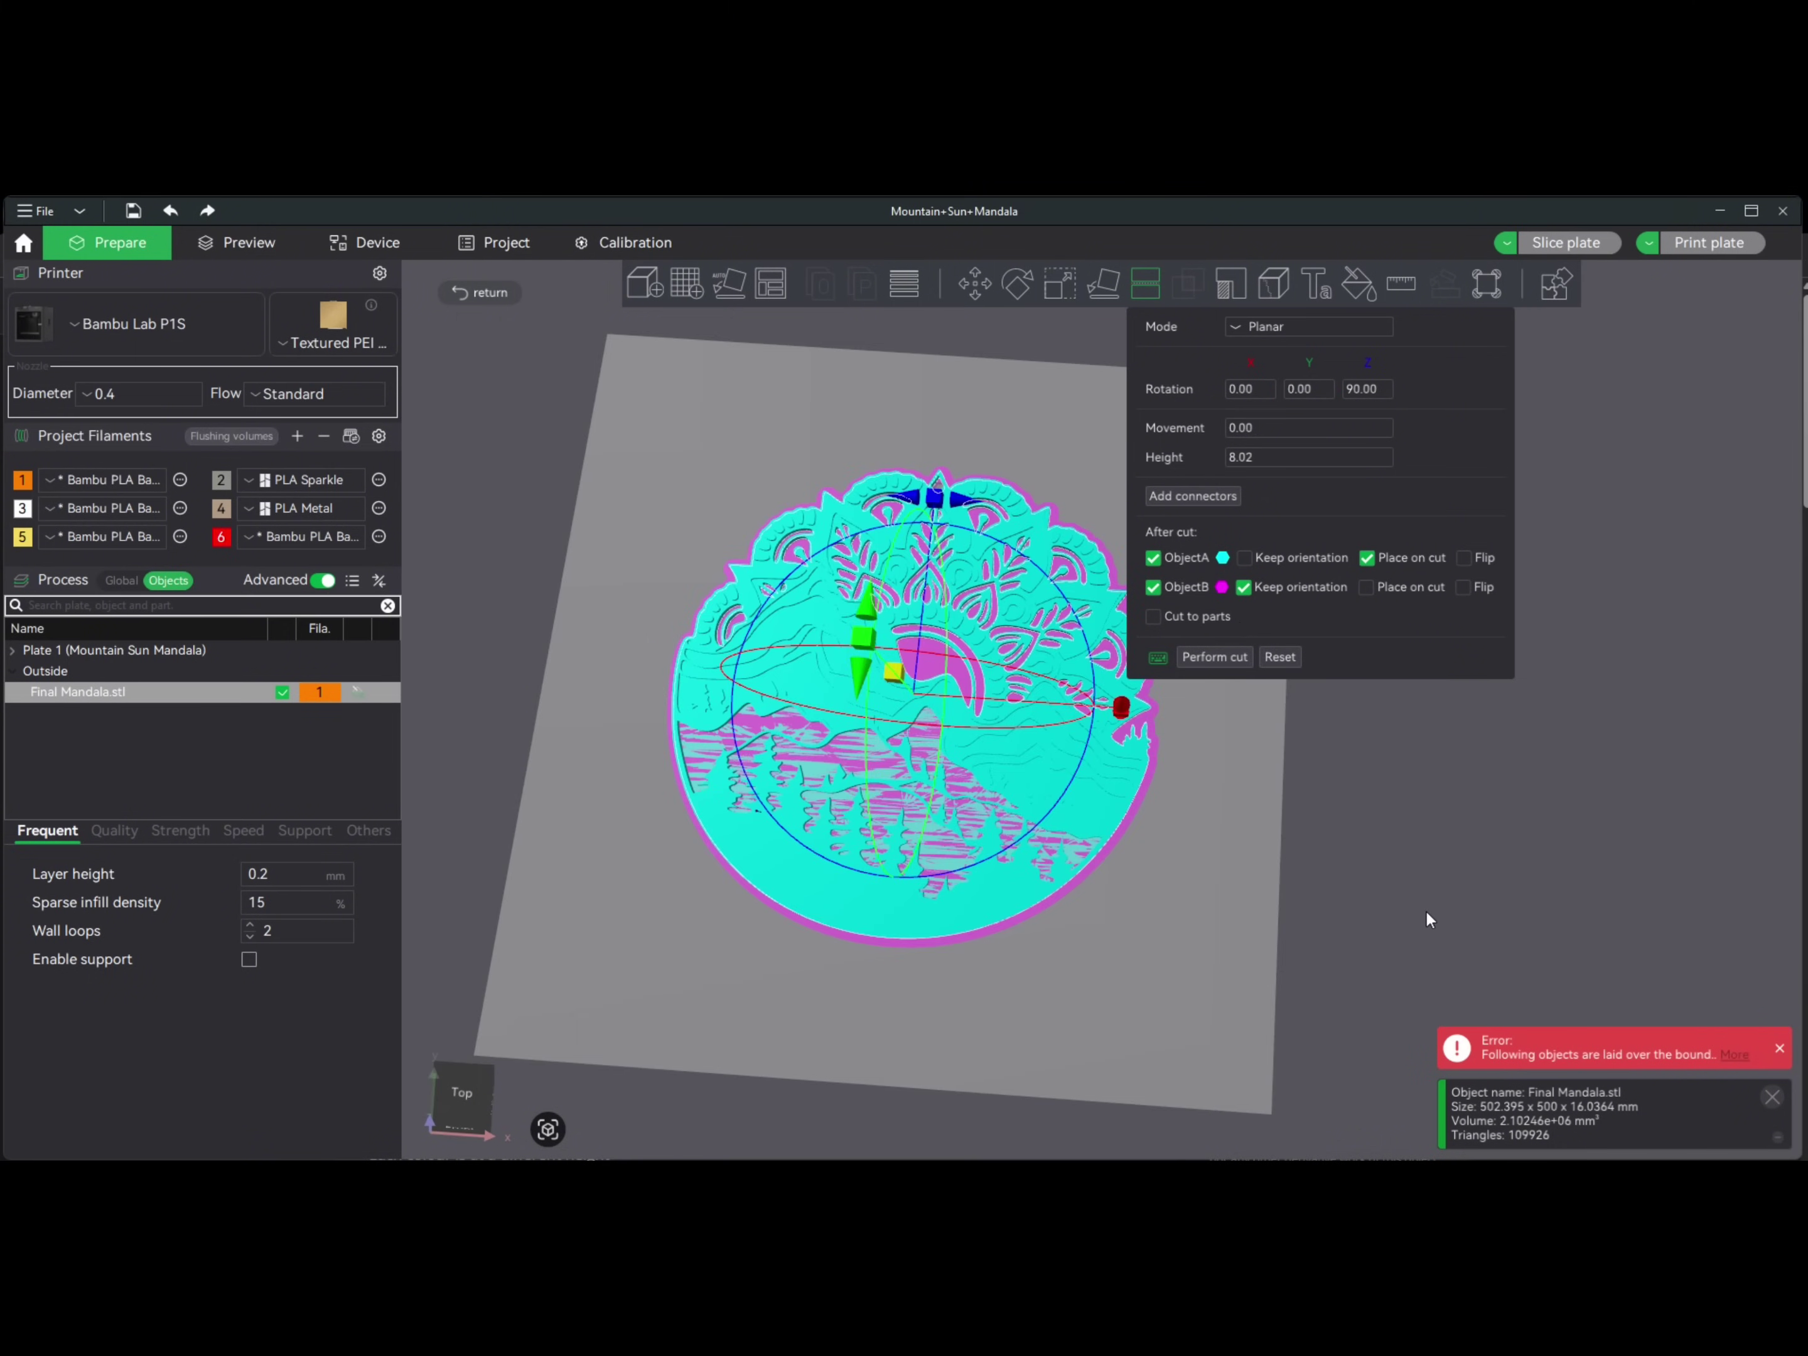
pyautogui.click(1310, 389)
pyautogui.write('90')
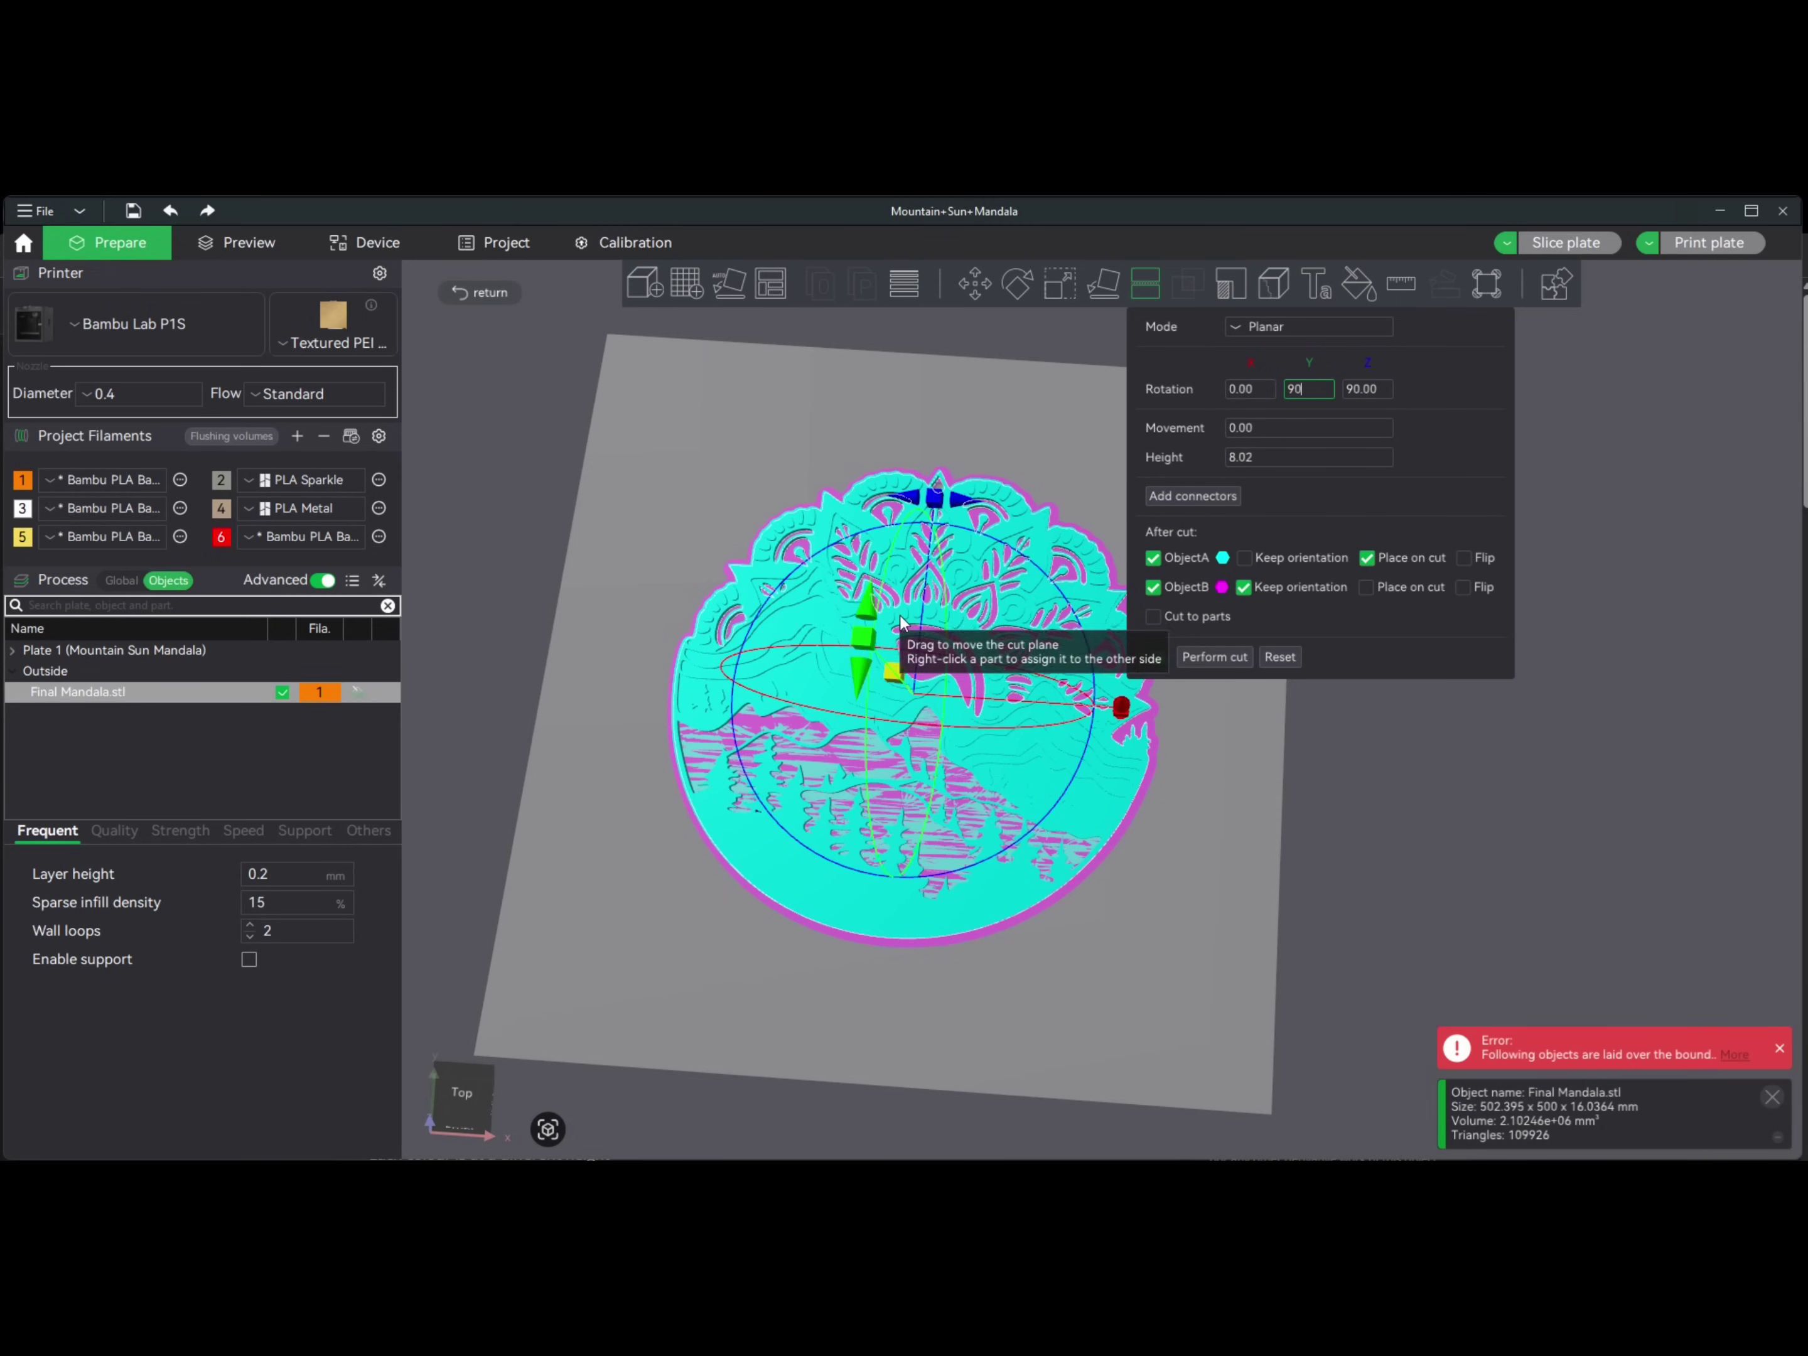
pyautogui.moveTo(1456, 944); pyautogui.dragTo(1462, 993)
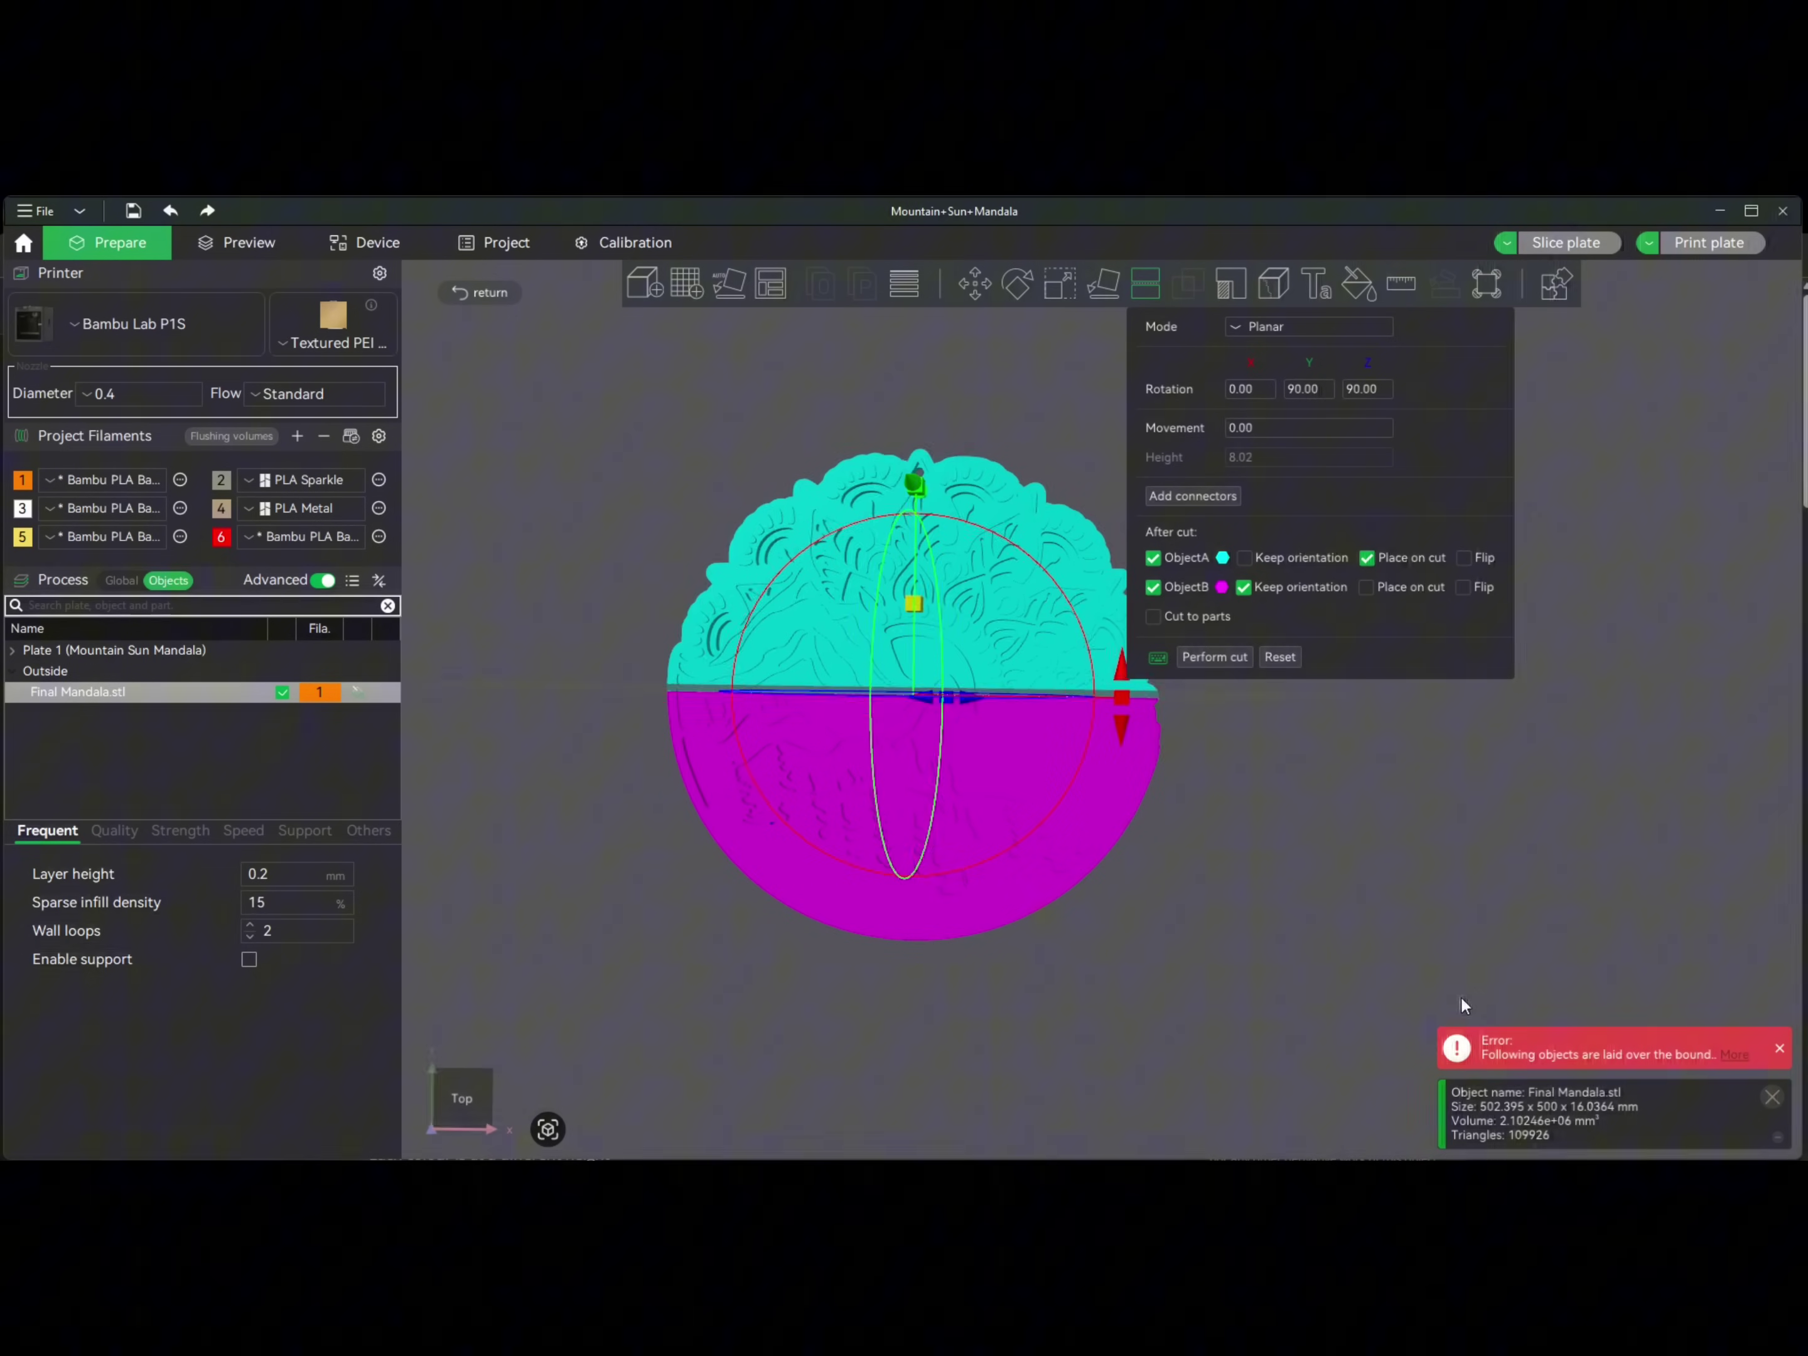
# - Switch the cut mode to Dovetail and set the cut plane's Z rotation to 0°
pyautogui.click(1270, 328)
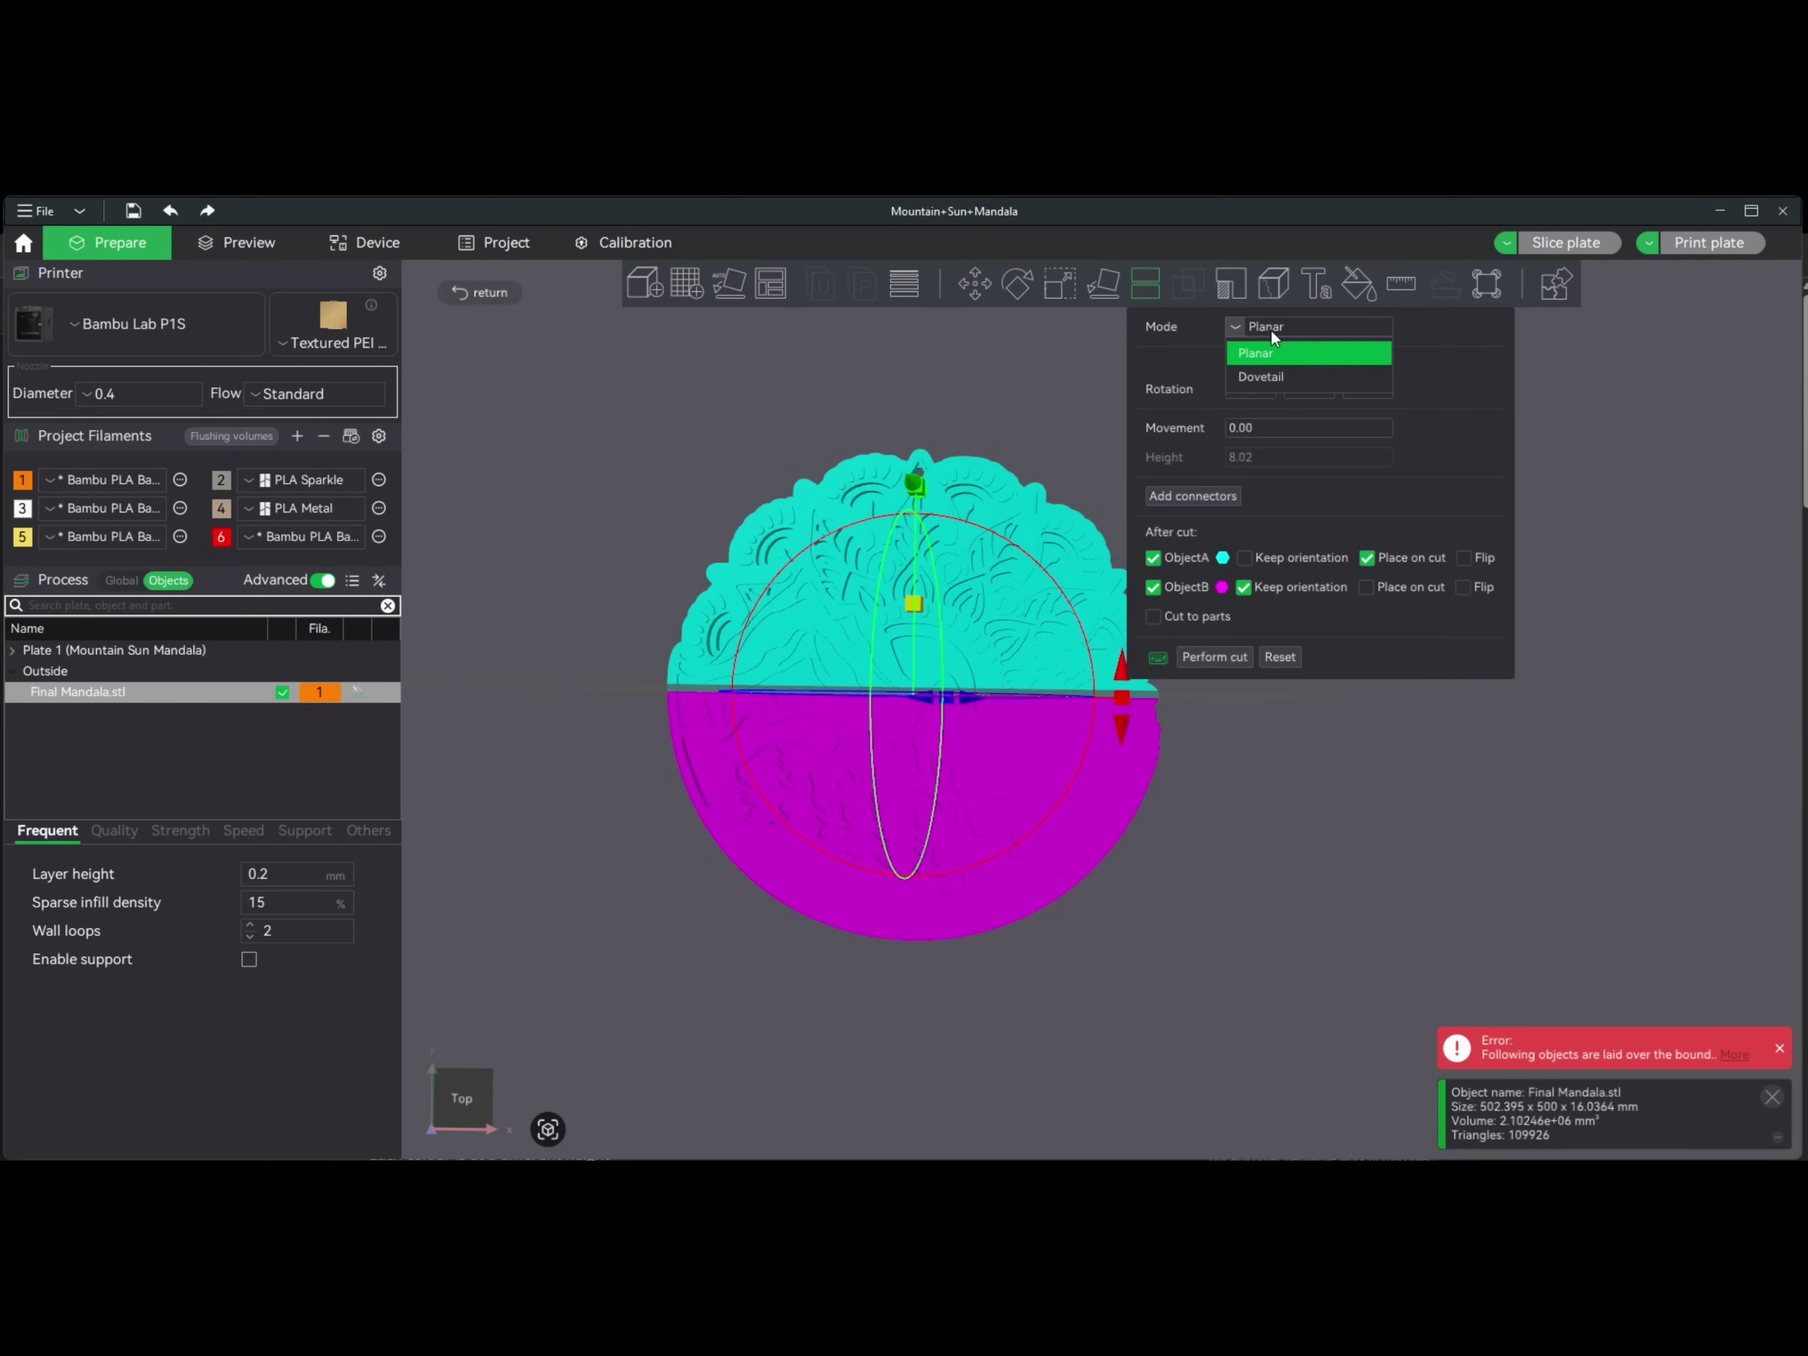
pyautogui.click(1276, 377)
pyautogui.moveTo(1278, 948)
pyautogui.mouseDown()
pyautogui.moveTo(1295, 859)
pyautogui.moveTo(1305, 936)
pyautogui.mouseUp()
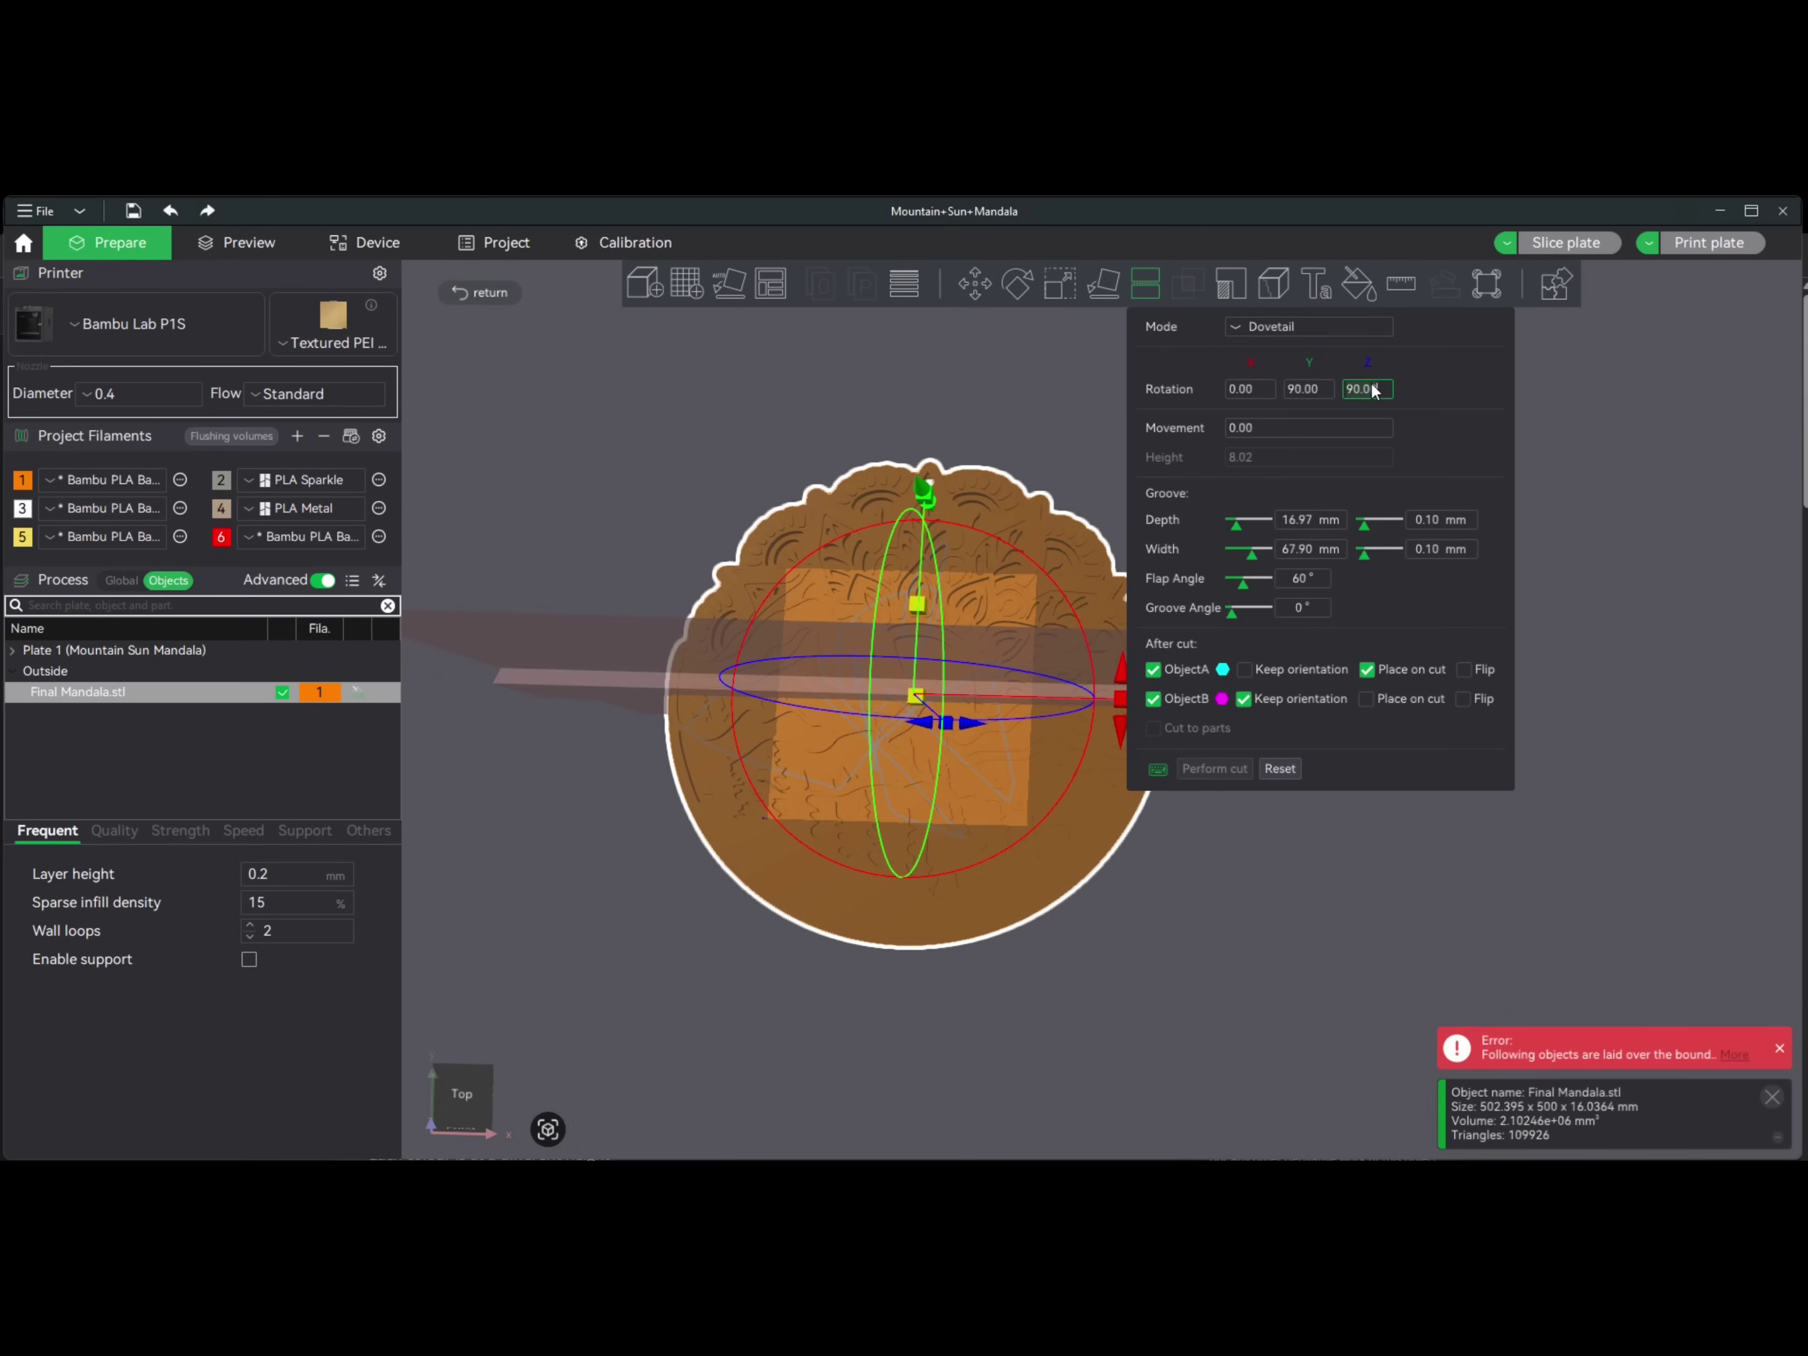
pyautogui.press('Return')
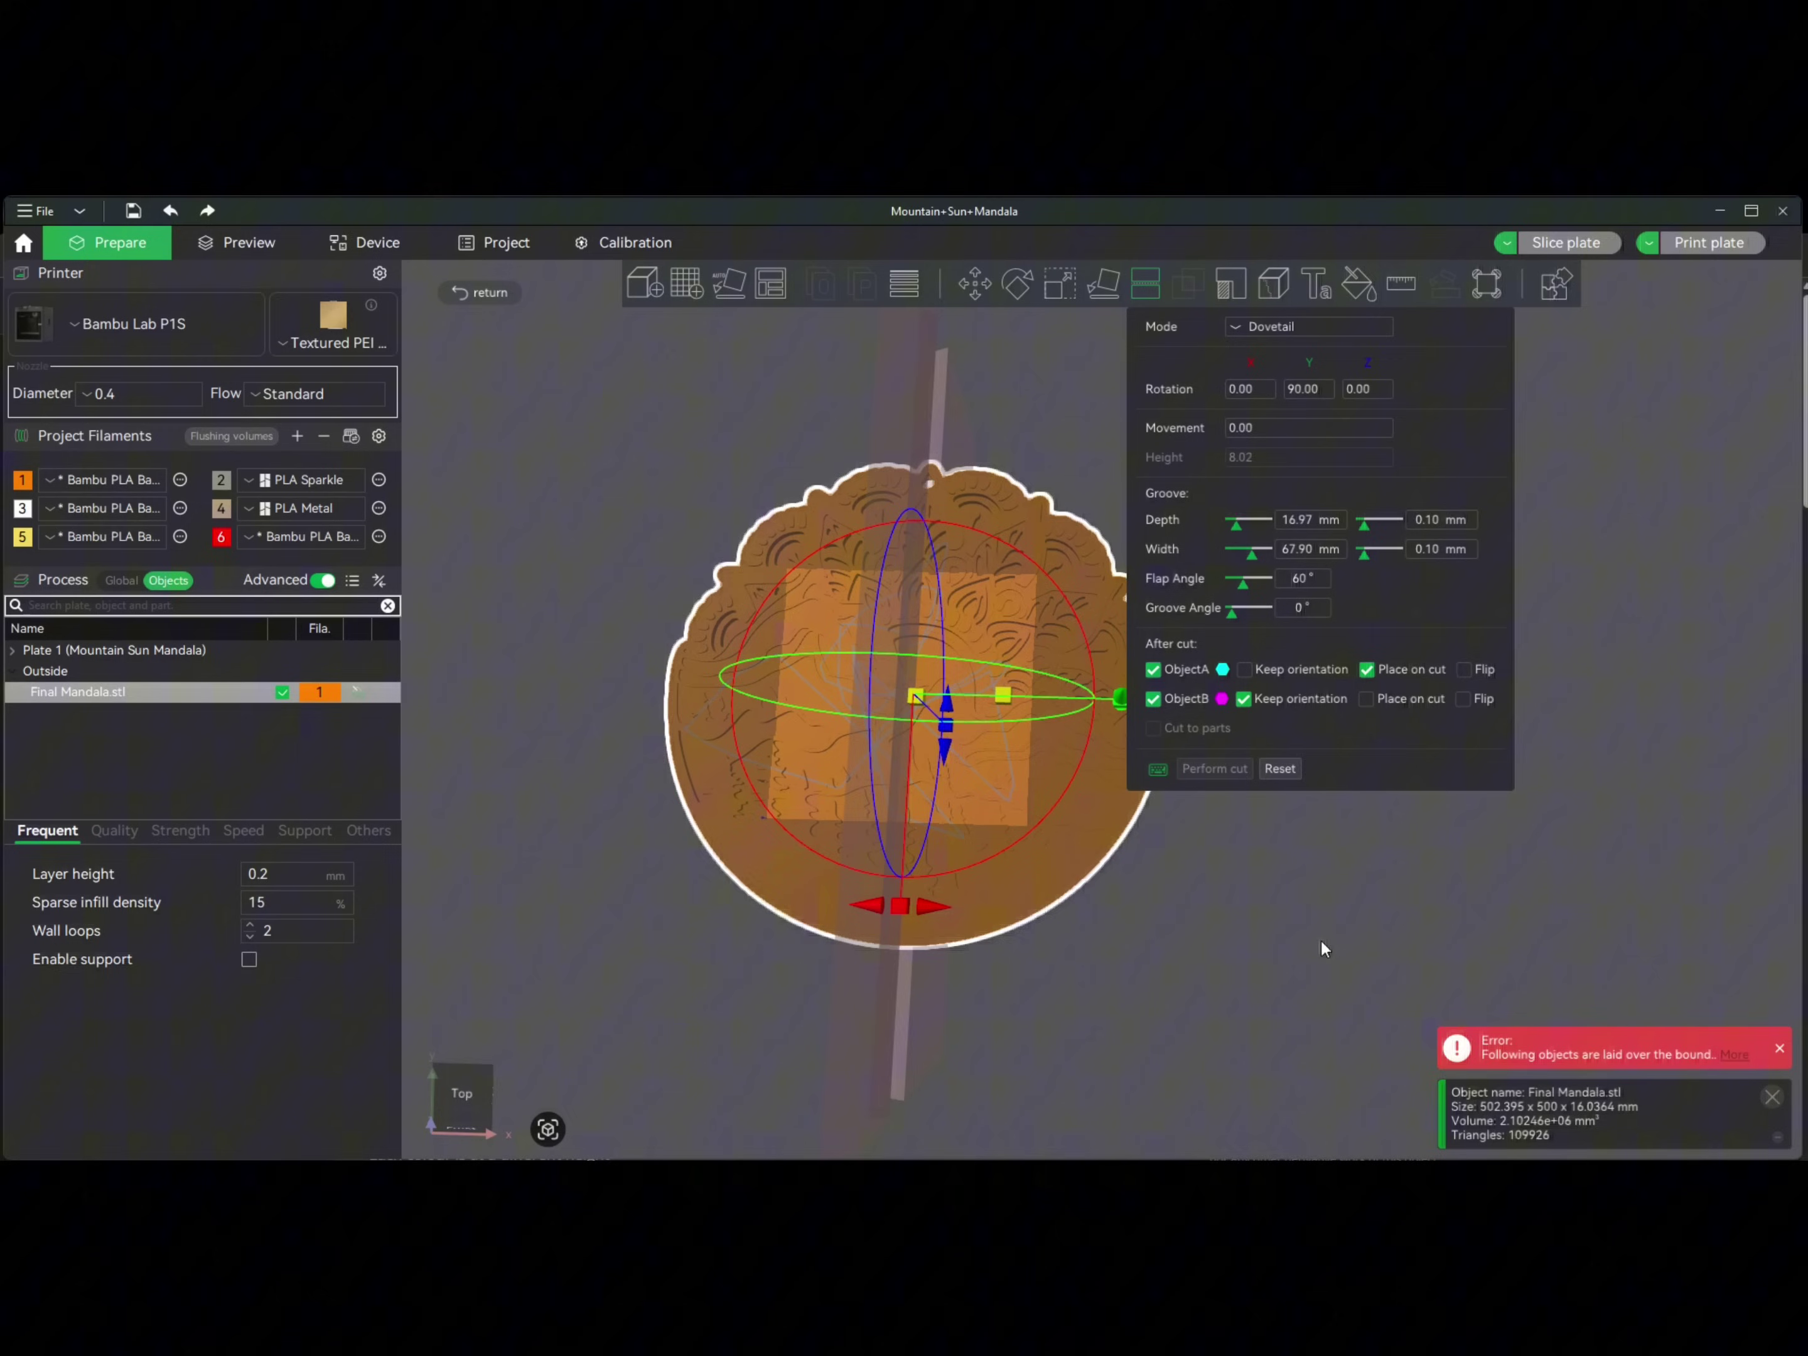
# - Set the dovetail cut's X rotation to 90° and its Y rotation to 0°
pyautogui.moveTo(1321, 938)
pyautogui.mouseDown()
pyautogui.moveTo(1337, 834)
pyautogui.moveTo(1339, 942)
pyautogui.mouseUp()
pyautogui.click(1250, 390)
pyautogui.press('BackSpace')
pyautogui.press('BackSpace')
pyautogui.press('BackSpace')
pyautogui.press('BackSpace')
pyautogui.write('90')
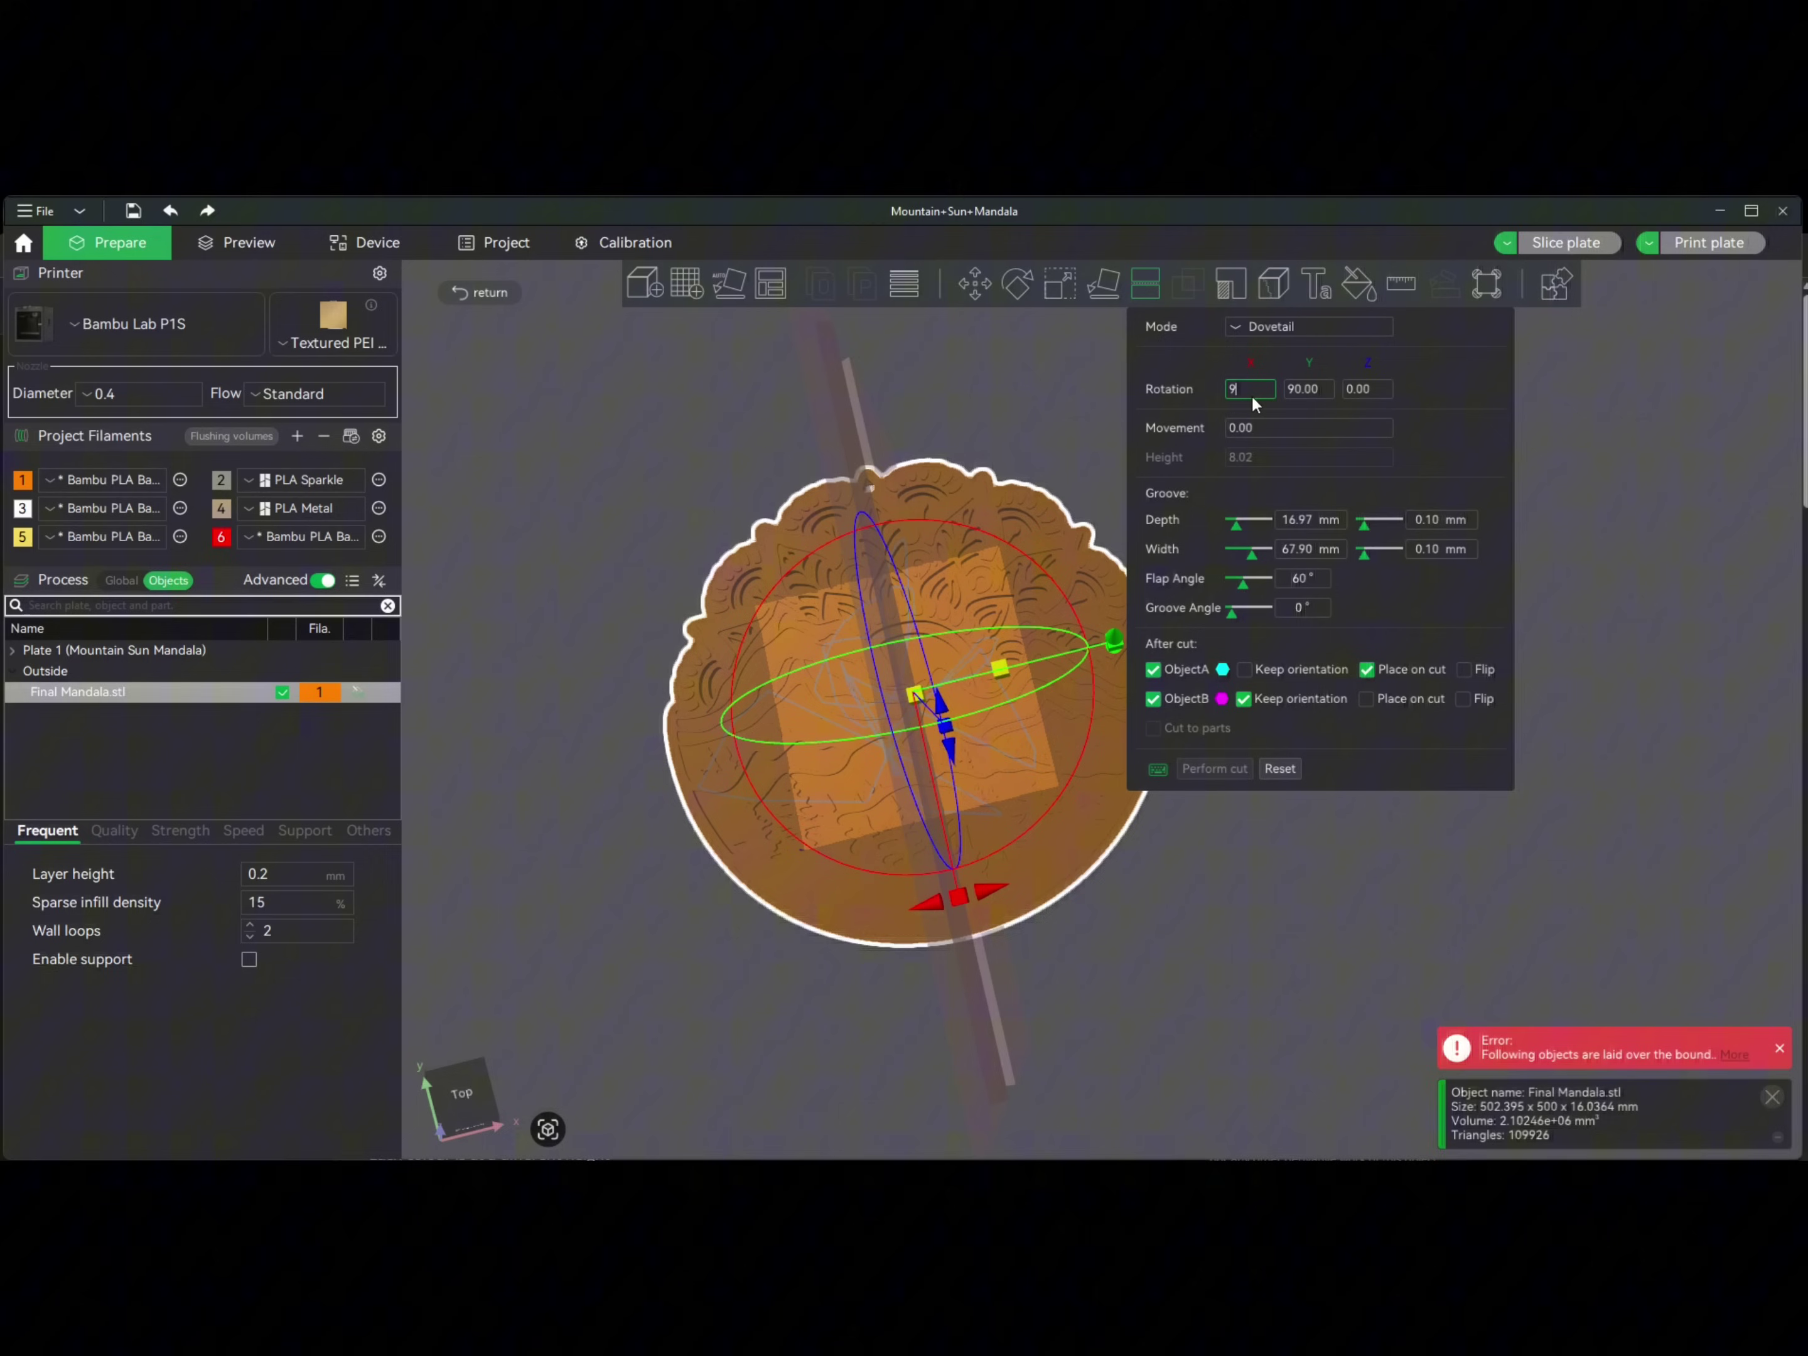
pyautogui.press('Return')
pyautogui.moveTo(1148, 870); pyautogui.dragTo(1134, 879)
pyautogui.write('0')
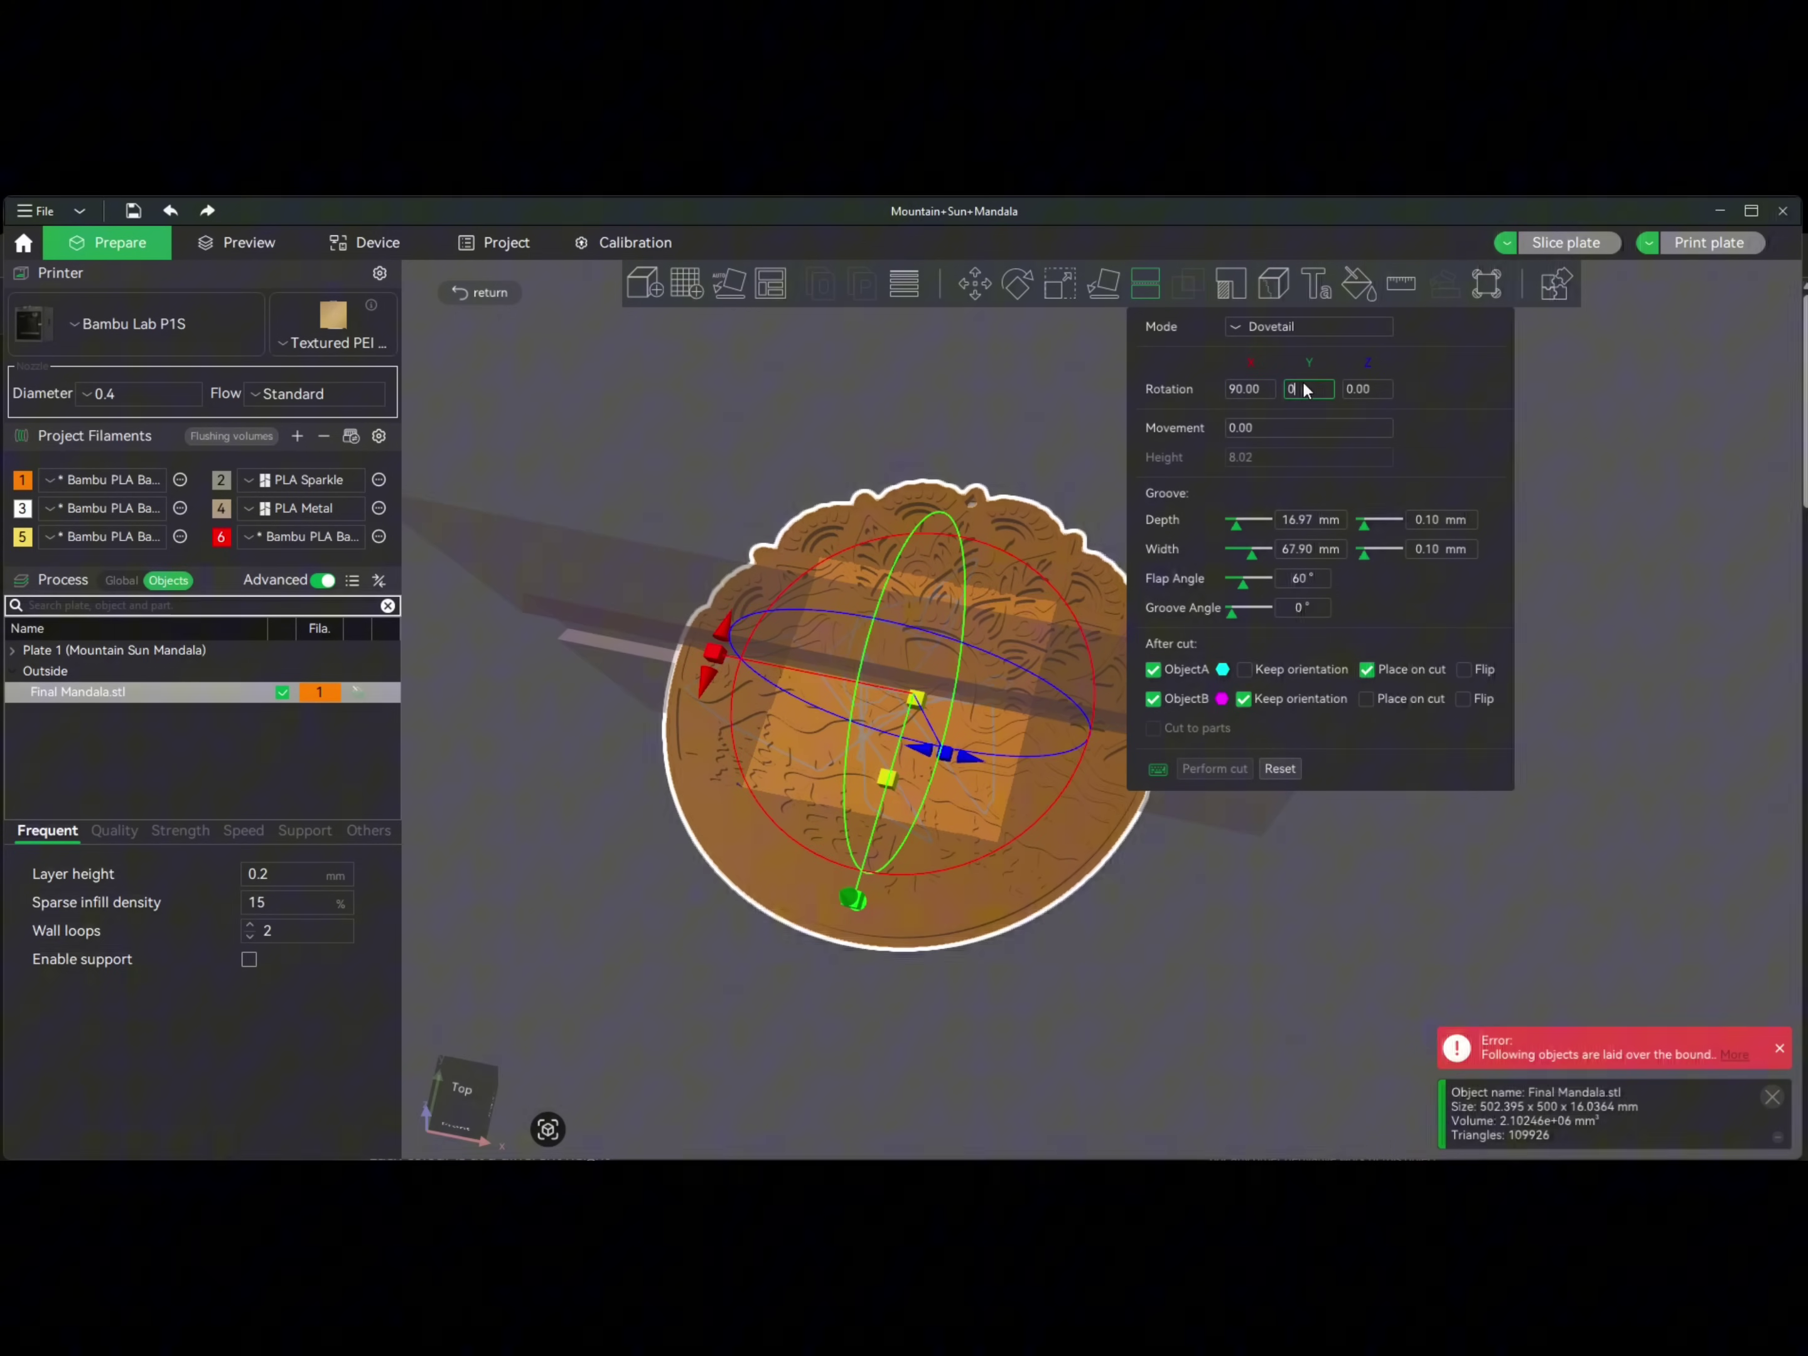
pyautogui.press('Return')
# - Look over the dovetail split across the mandala's middle and reset the cut plane
pyautogui.moveTo(1254, 896); pyautogui.dragTo(1226, 960)
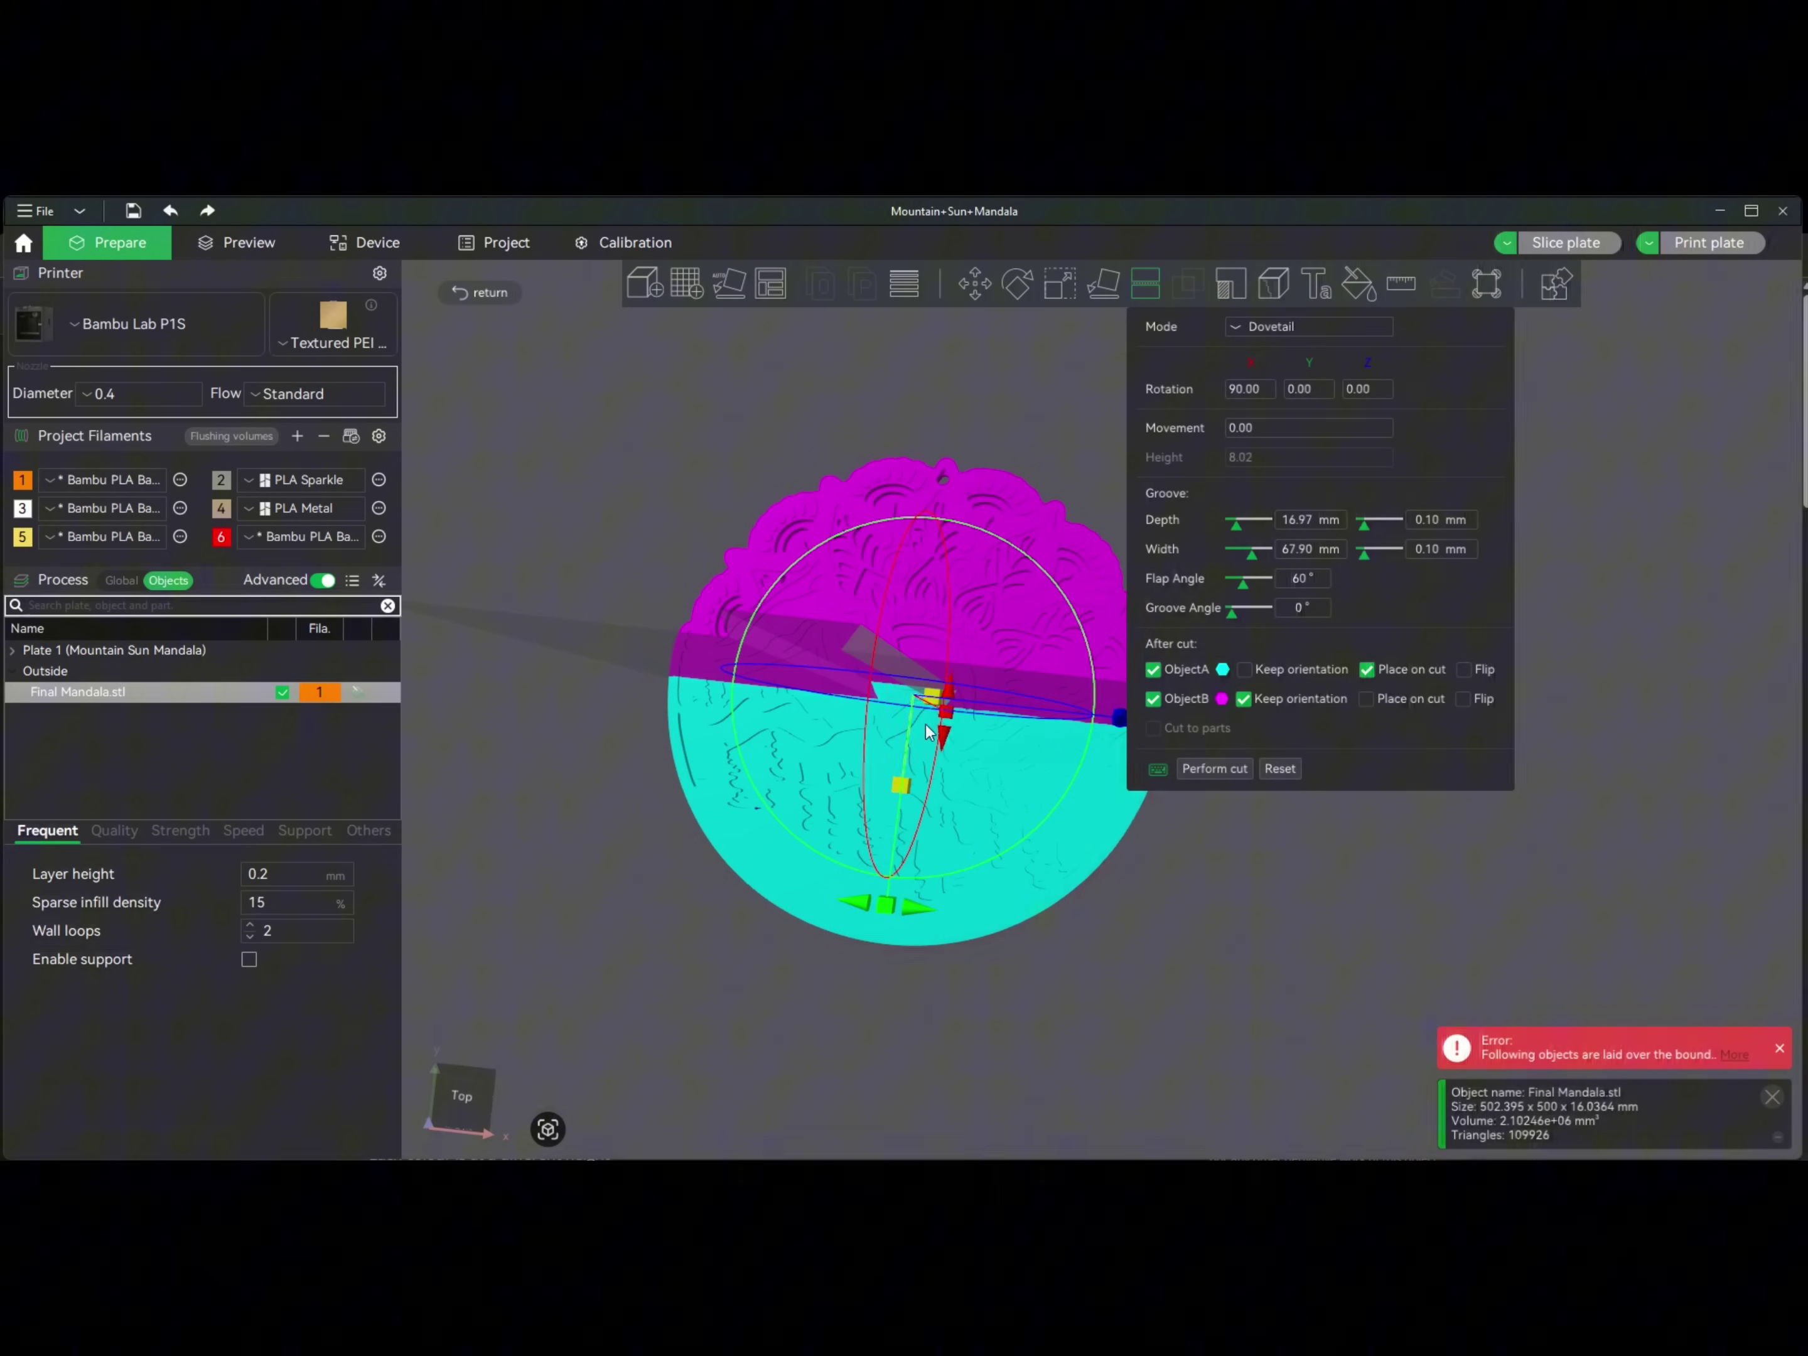
pyautogui.moveTo(1081, 968); pyautogui.dragTo(1089, 977)
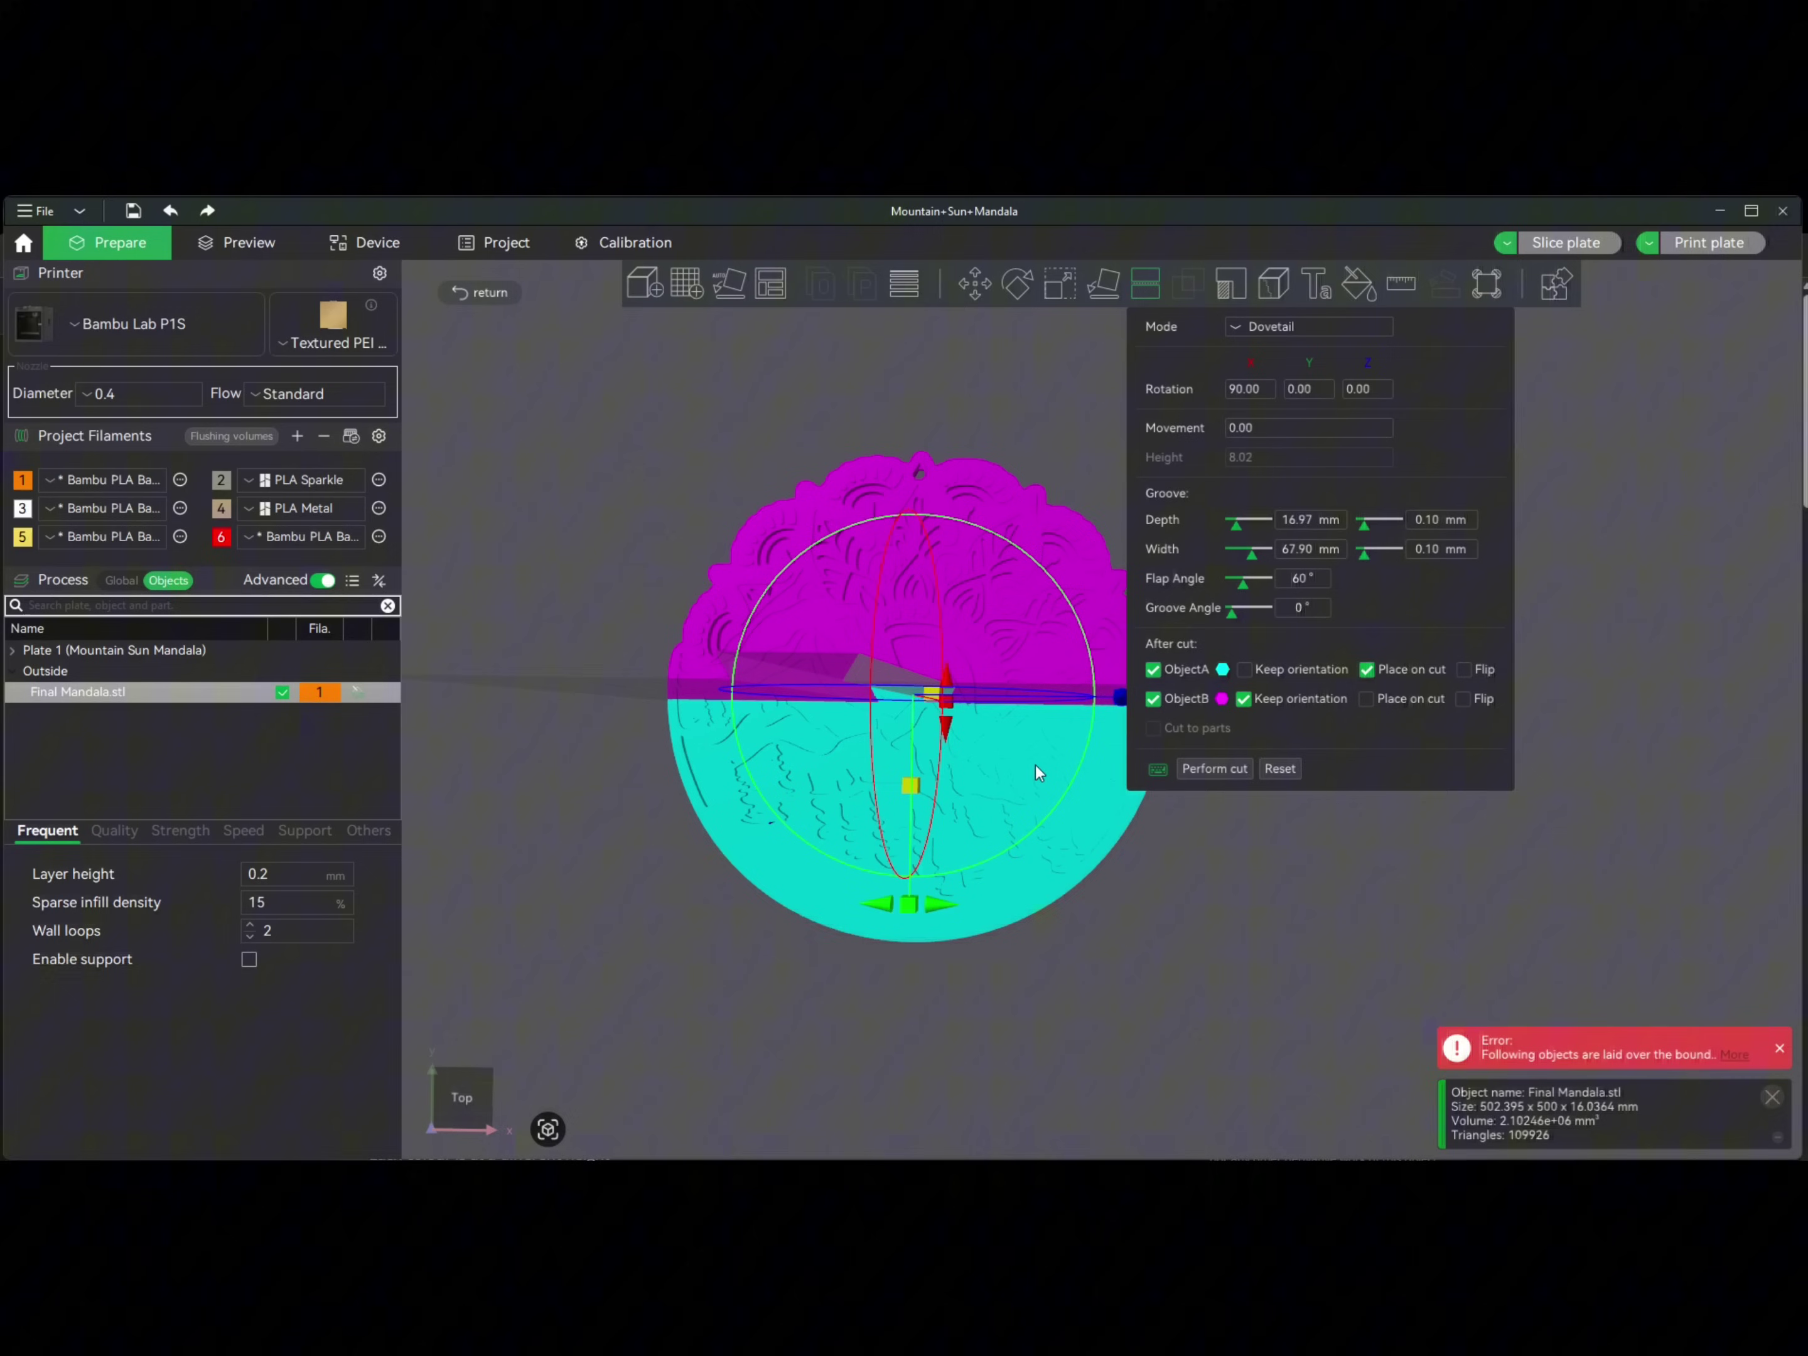
pyautogui.moveTo(1120, 926); pyautogui.dragTo(1118, 926)
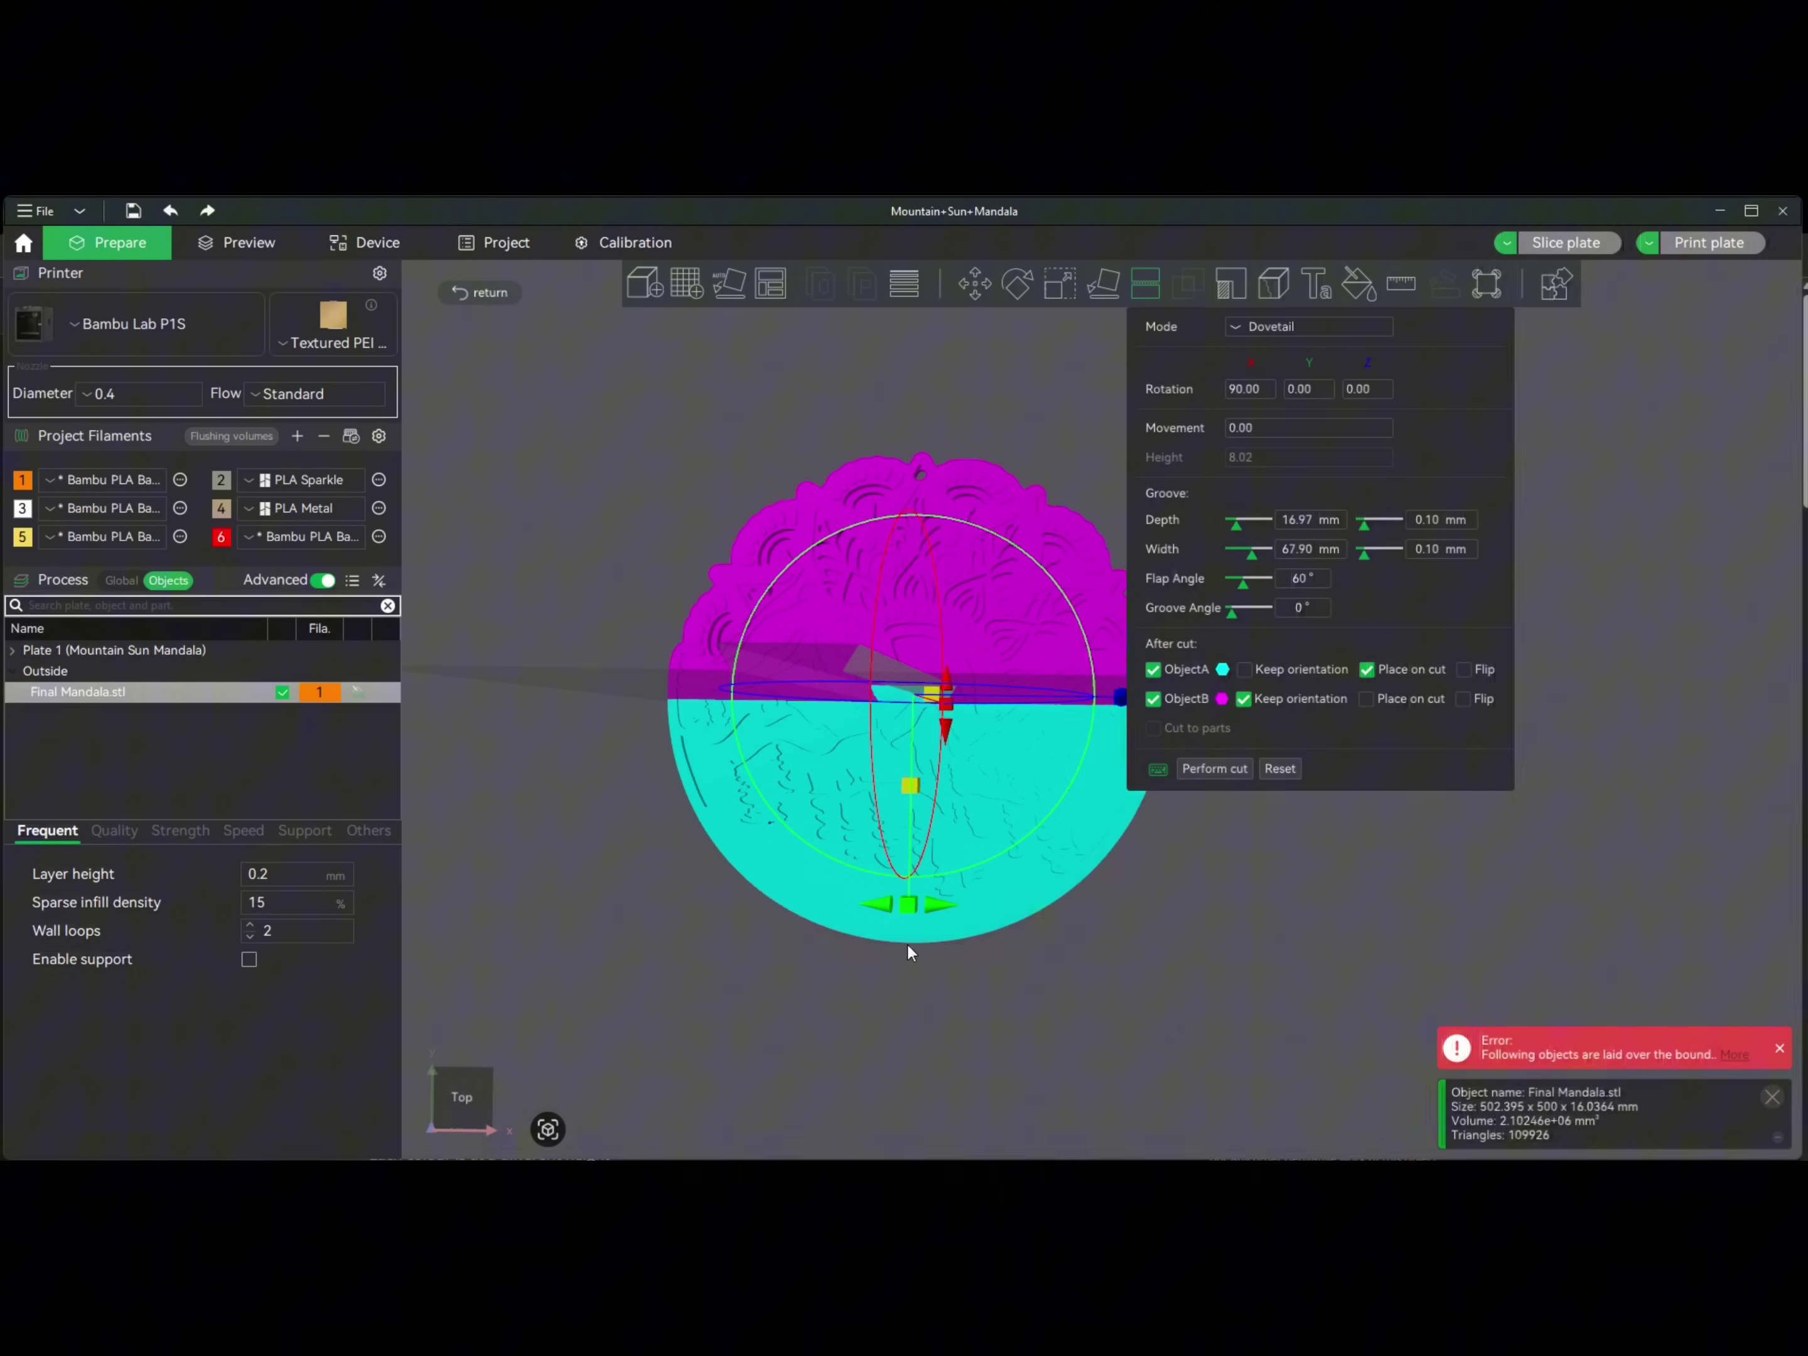
pyautogui.moveTo(1031, 1015); pyautogui.dragTo(1034, 1014)
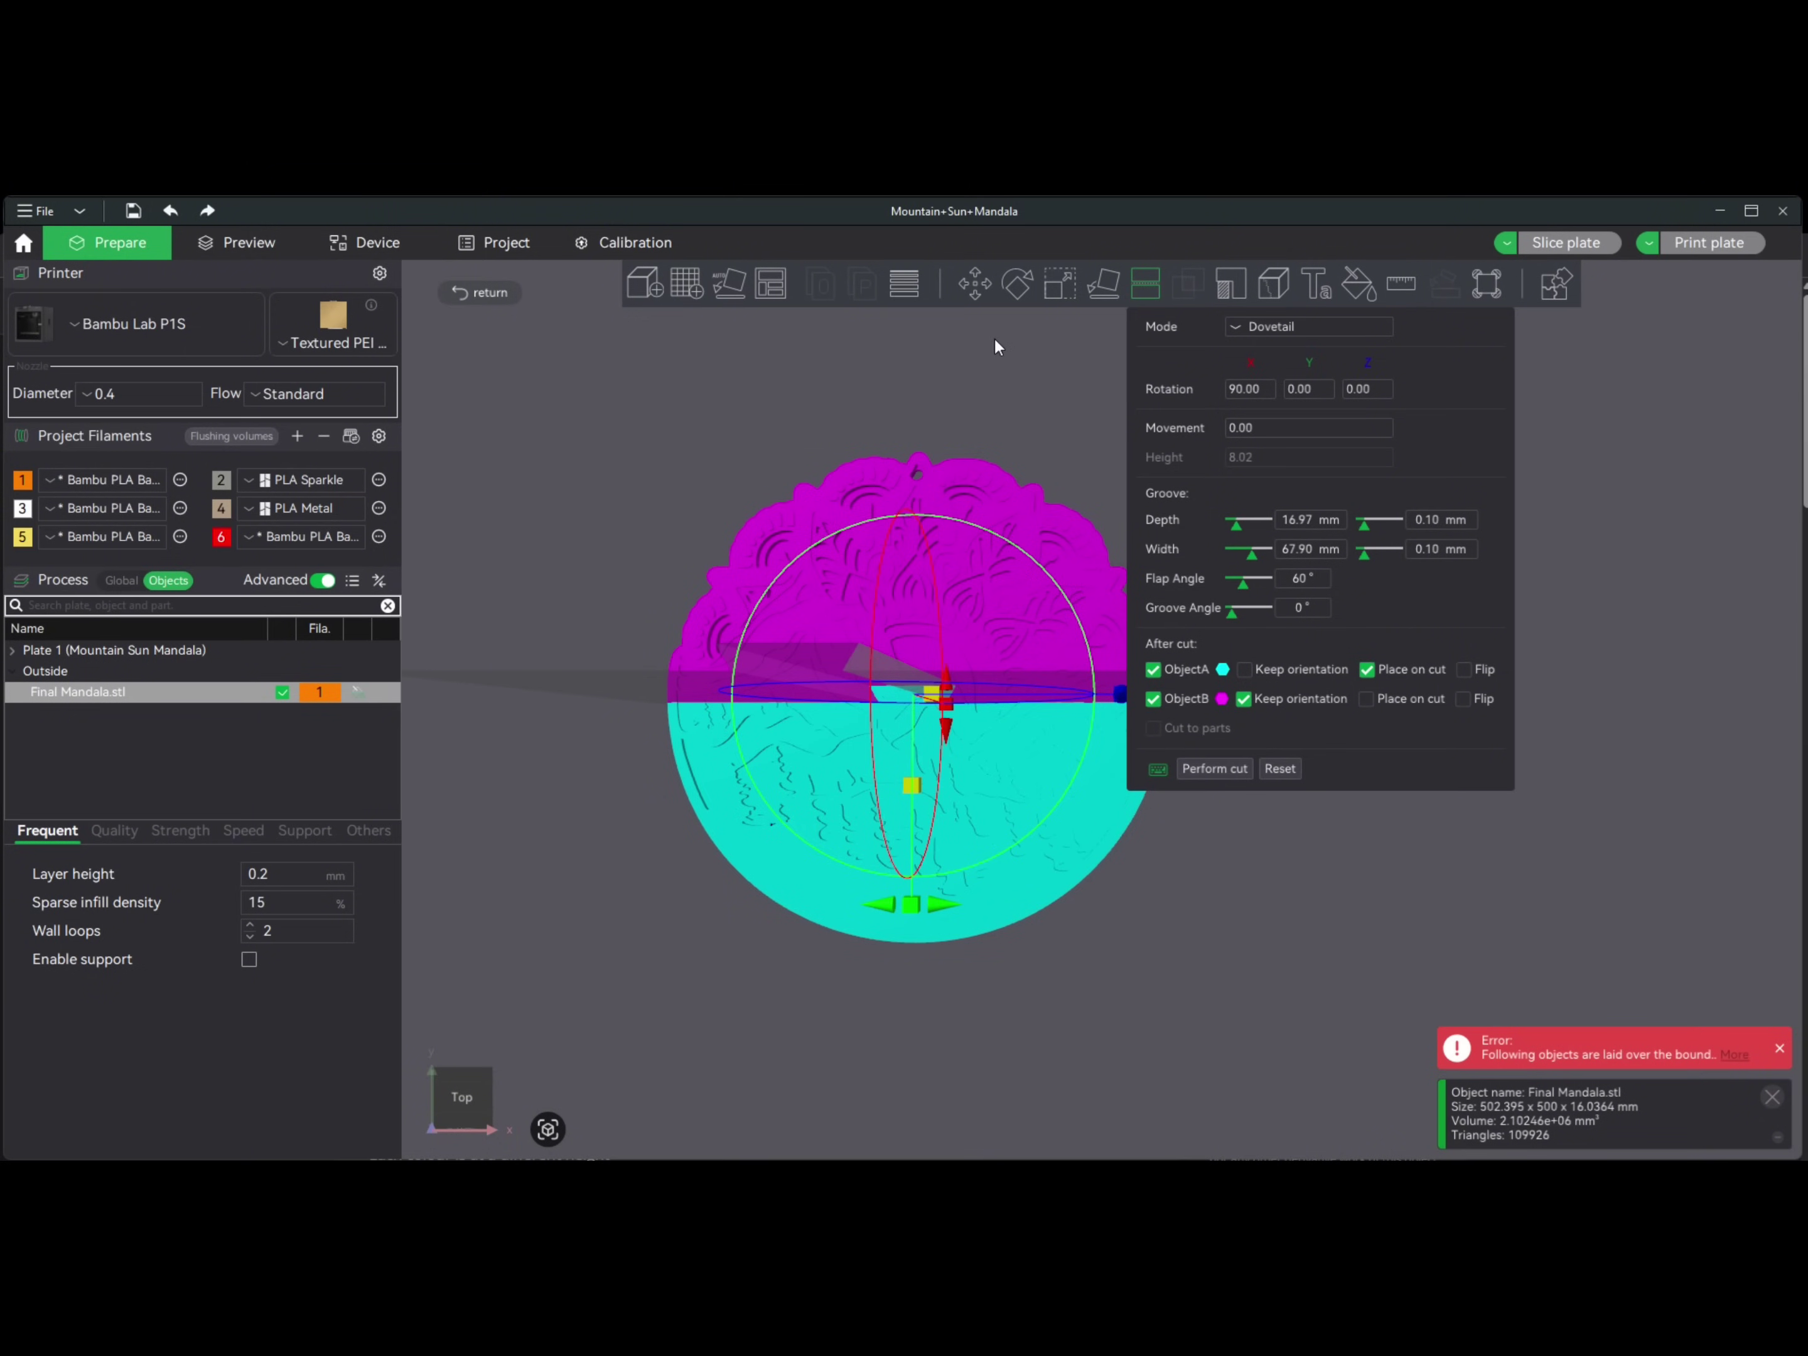
pyautogui.click(1278, 768)
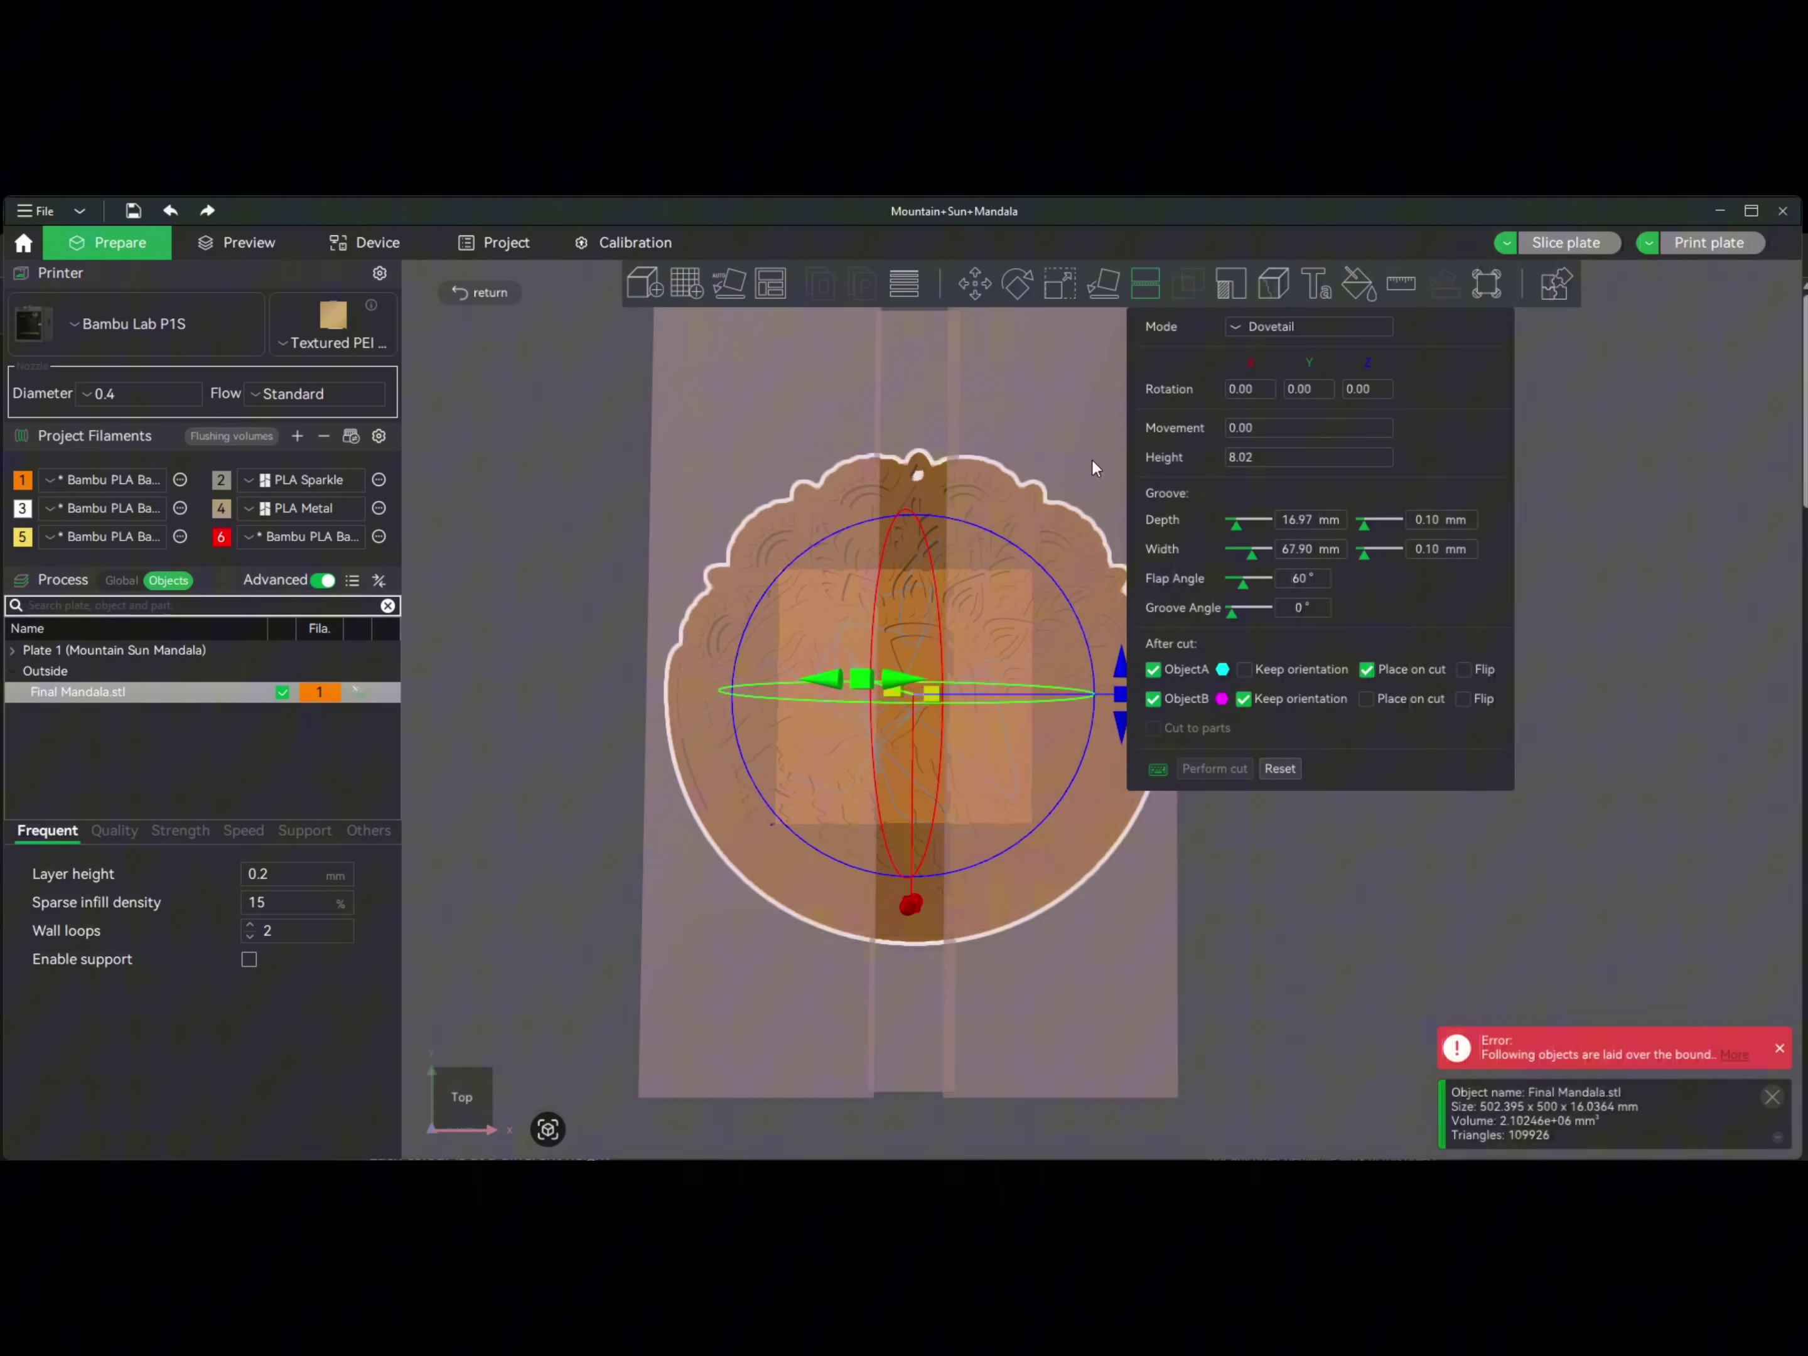
# - Leave the cut tool and scale the mandala uniformly to a Y size of 450 mm
pyautogui.click(1142, 286)
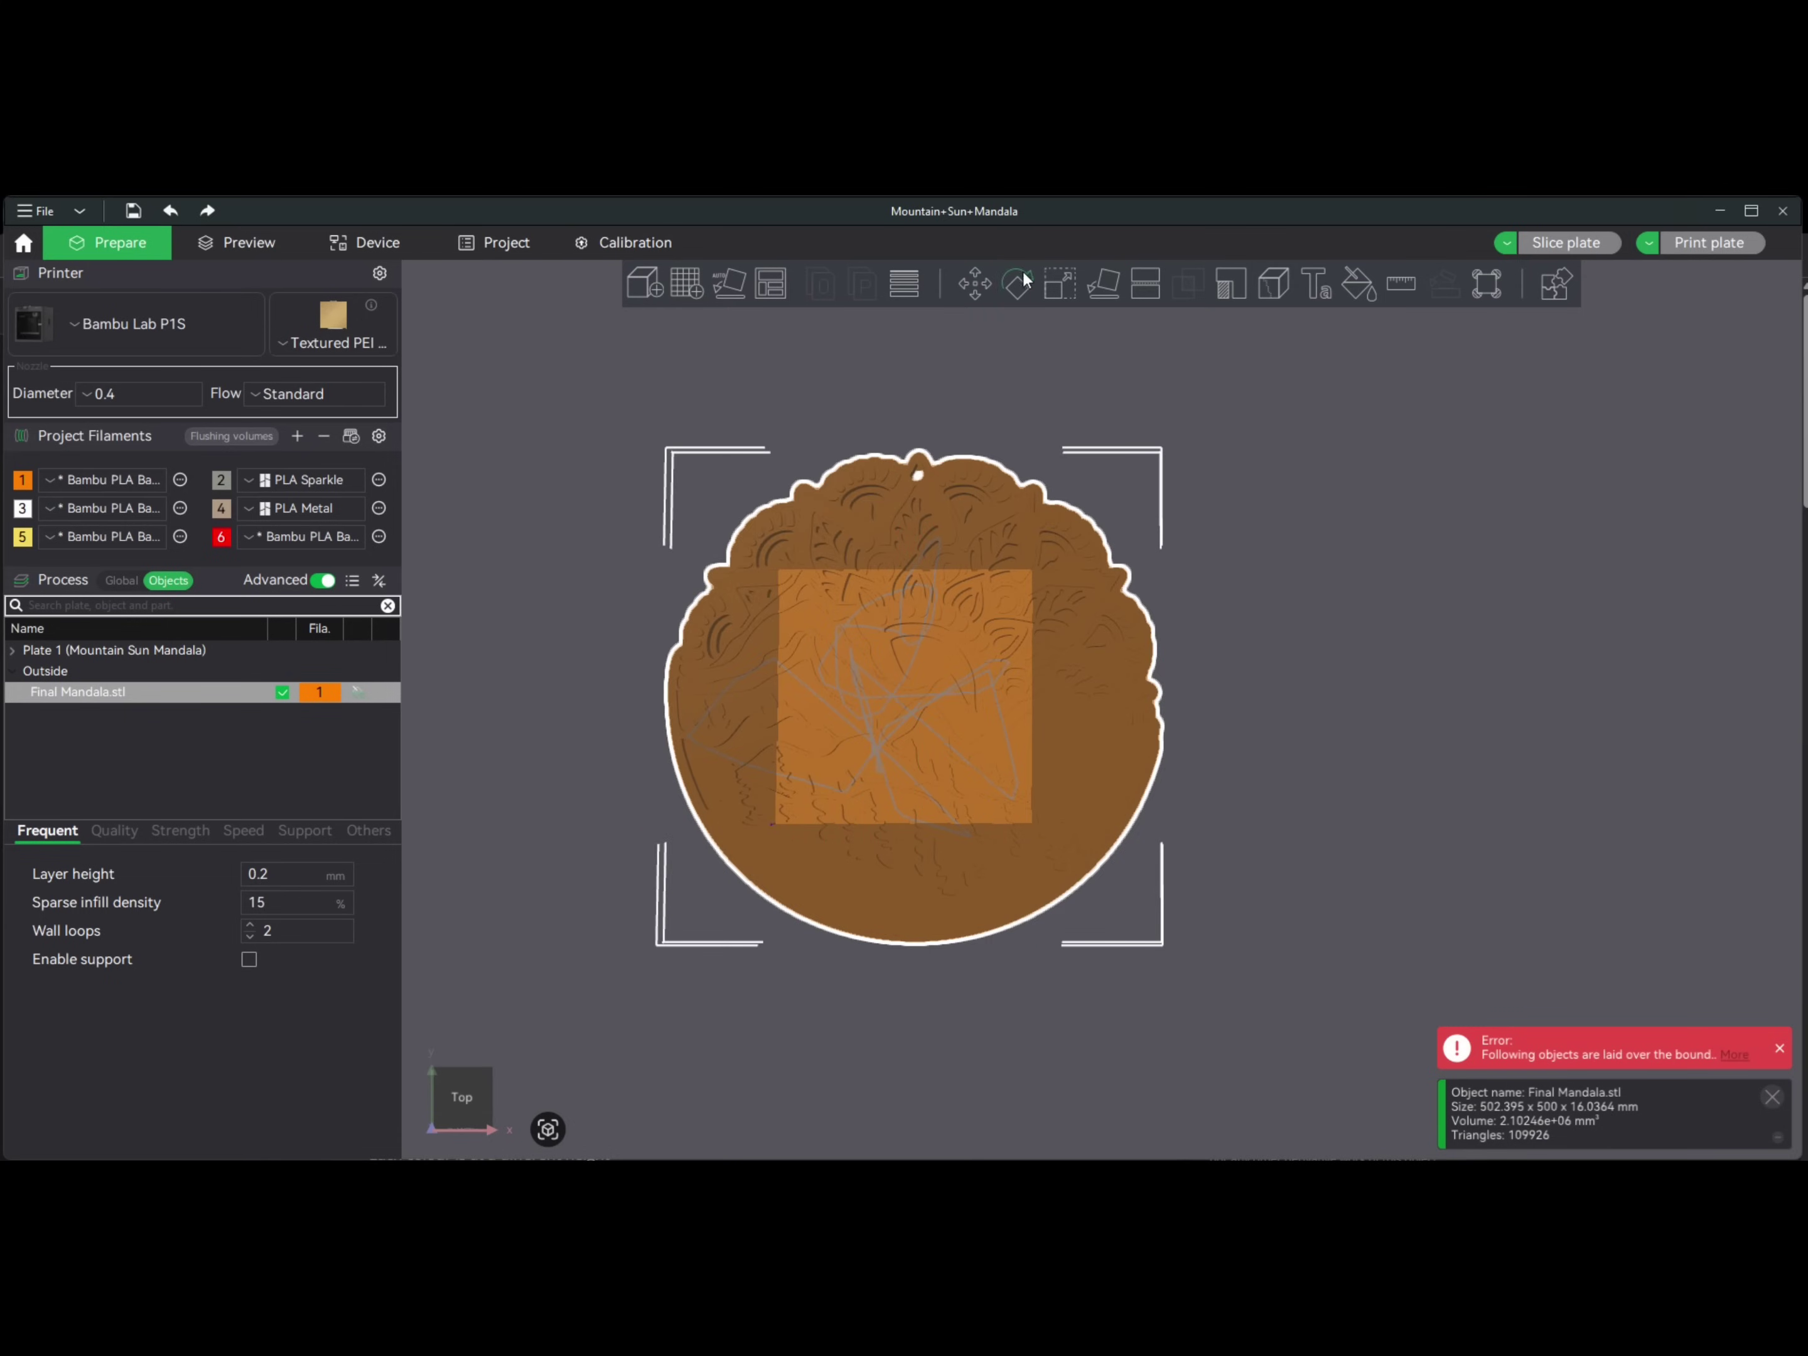
pyautogui.click(1059, 283)
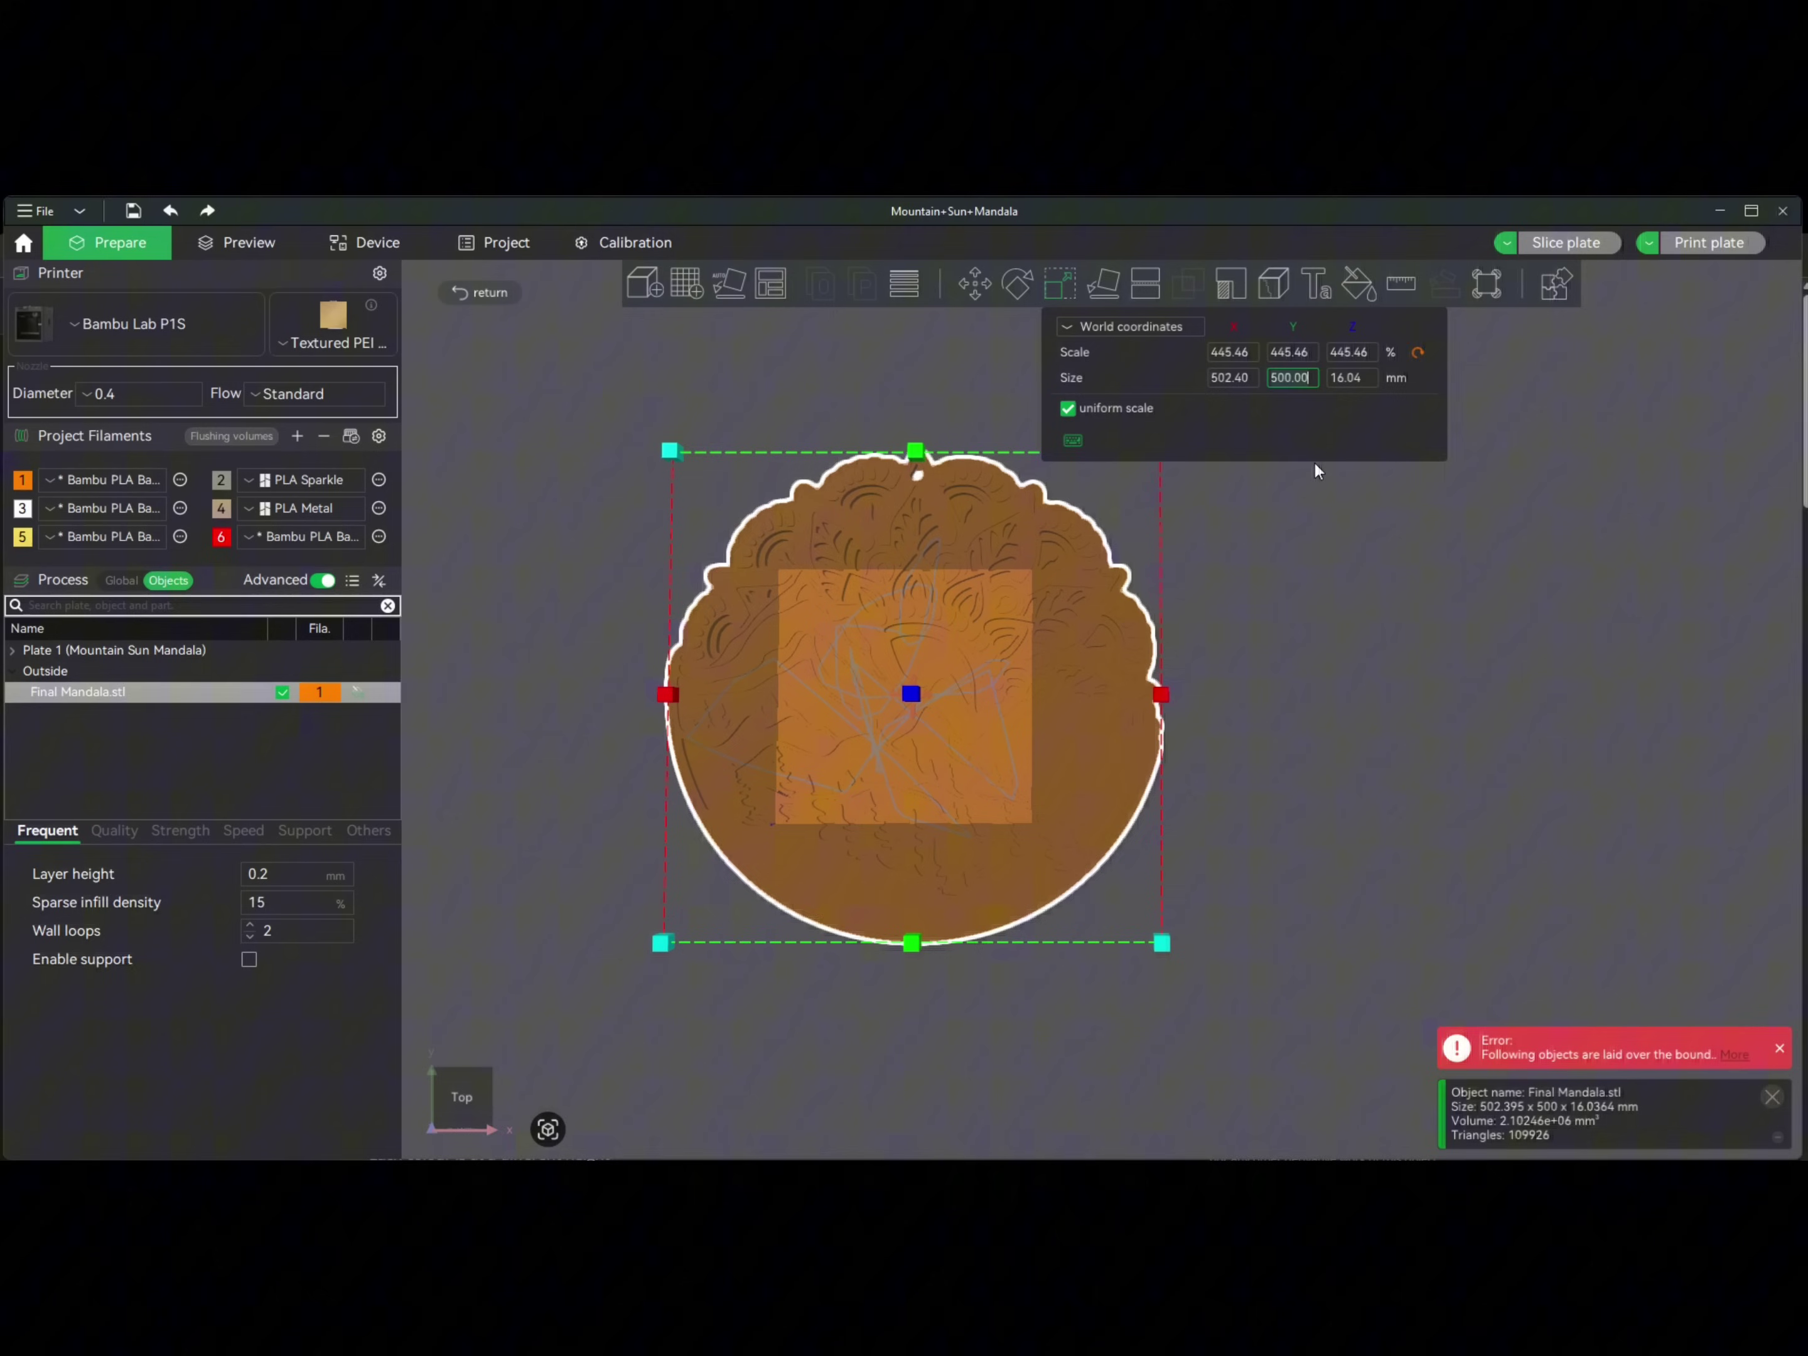
pyautogui.press('BackSpace')
pyautogui.press('BackSpace')
pyautogui.press('BackSpace')
pyautogui.press('BackSpace')
pyautogui.press('BackSpace')
pyautogui.press('BackSpace')
pyautogui.write('400')
pyautogui.press('Return')
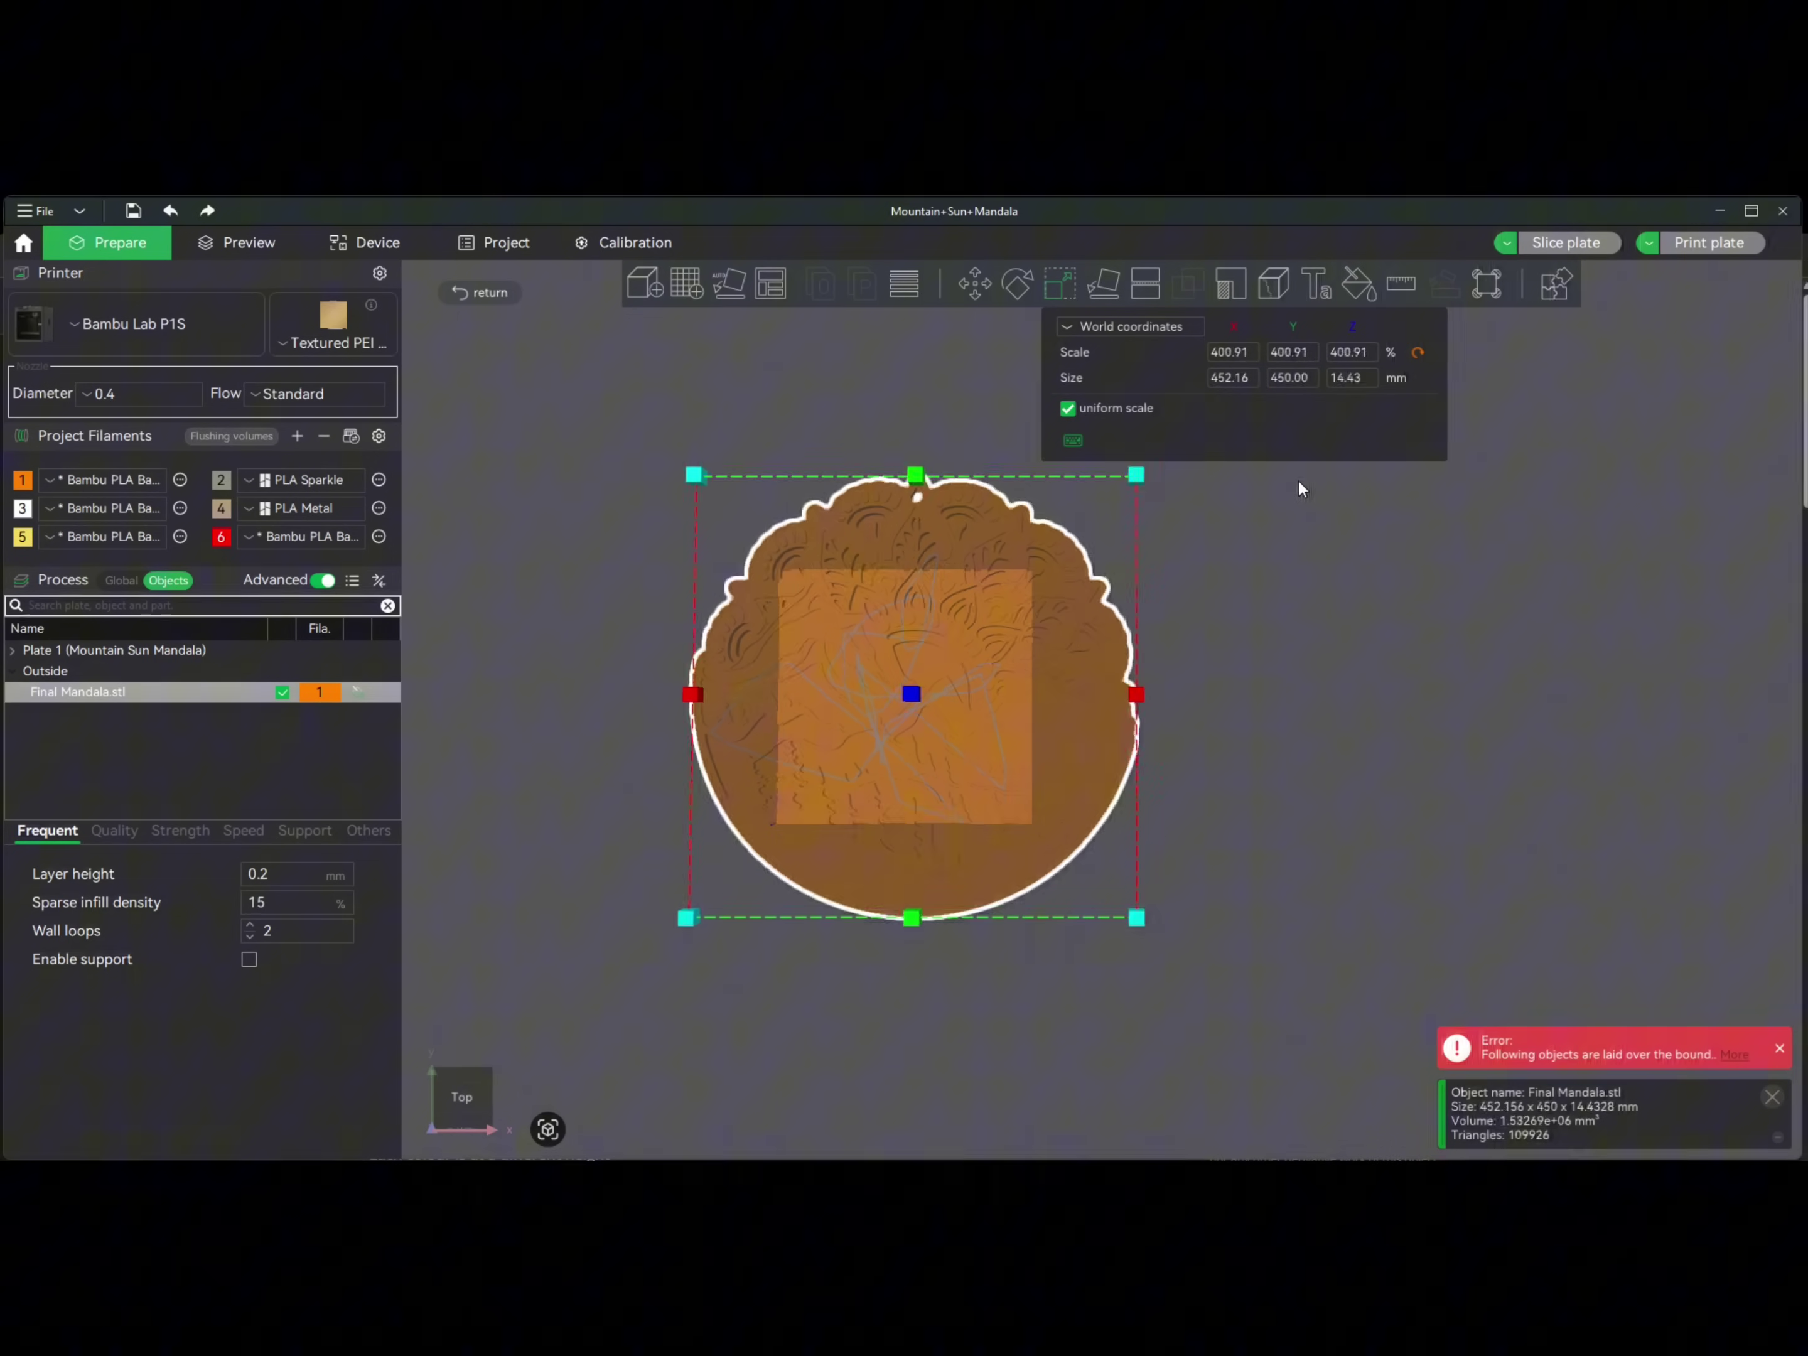
# - Start a dovetail cut on the scaled mandala with the cut plane's X rotation set to 90°
pyautogui.click(1147, 284)
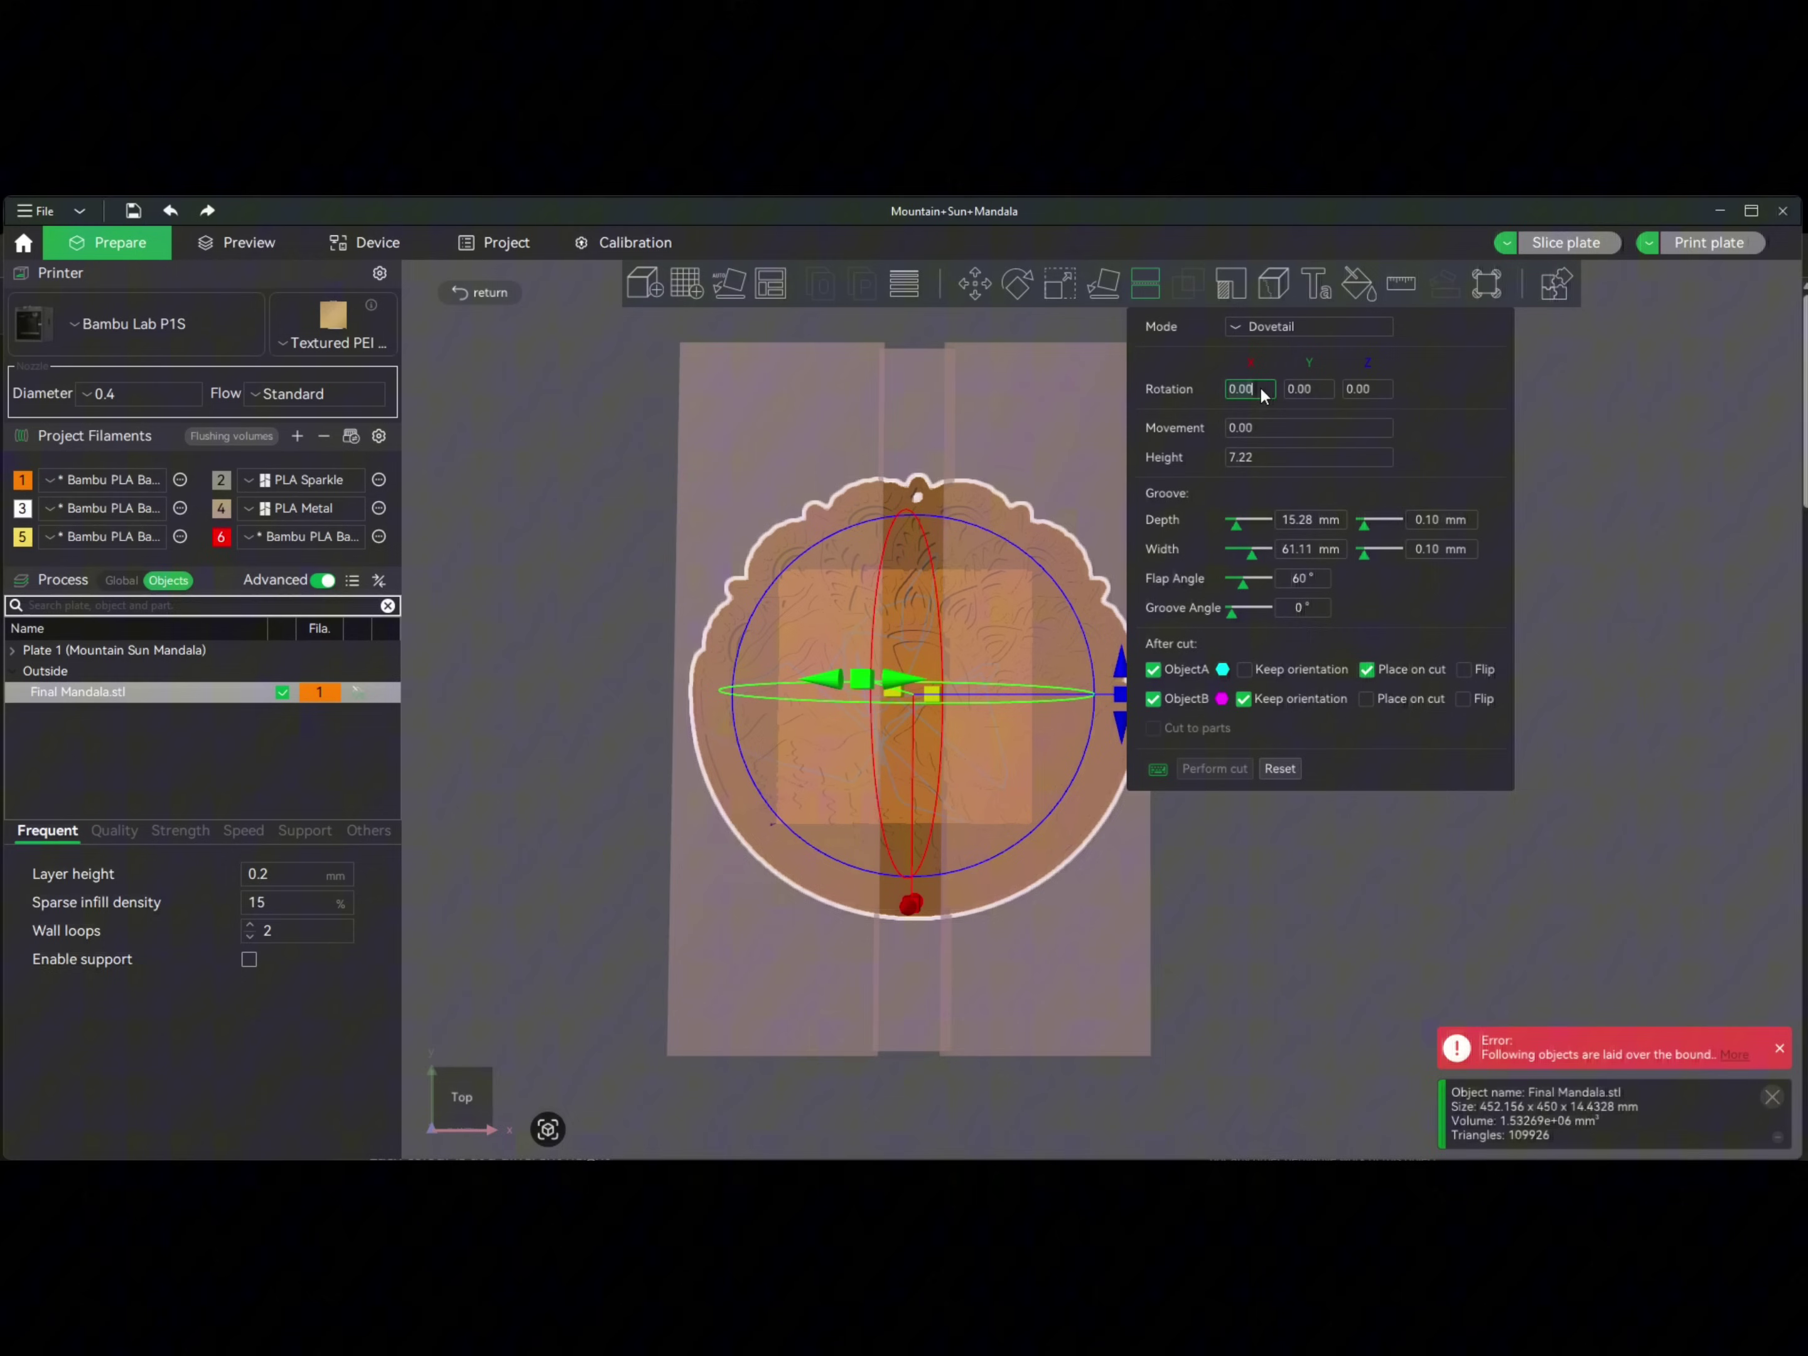
pyautogui.write('90')
pyautogui.press('Return')
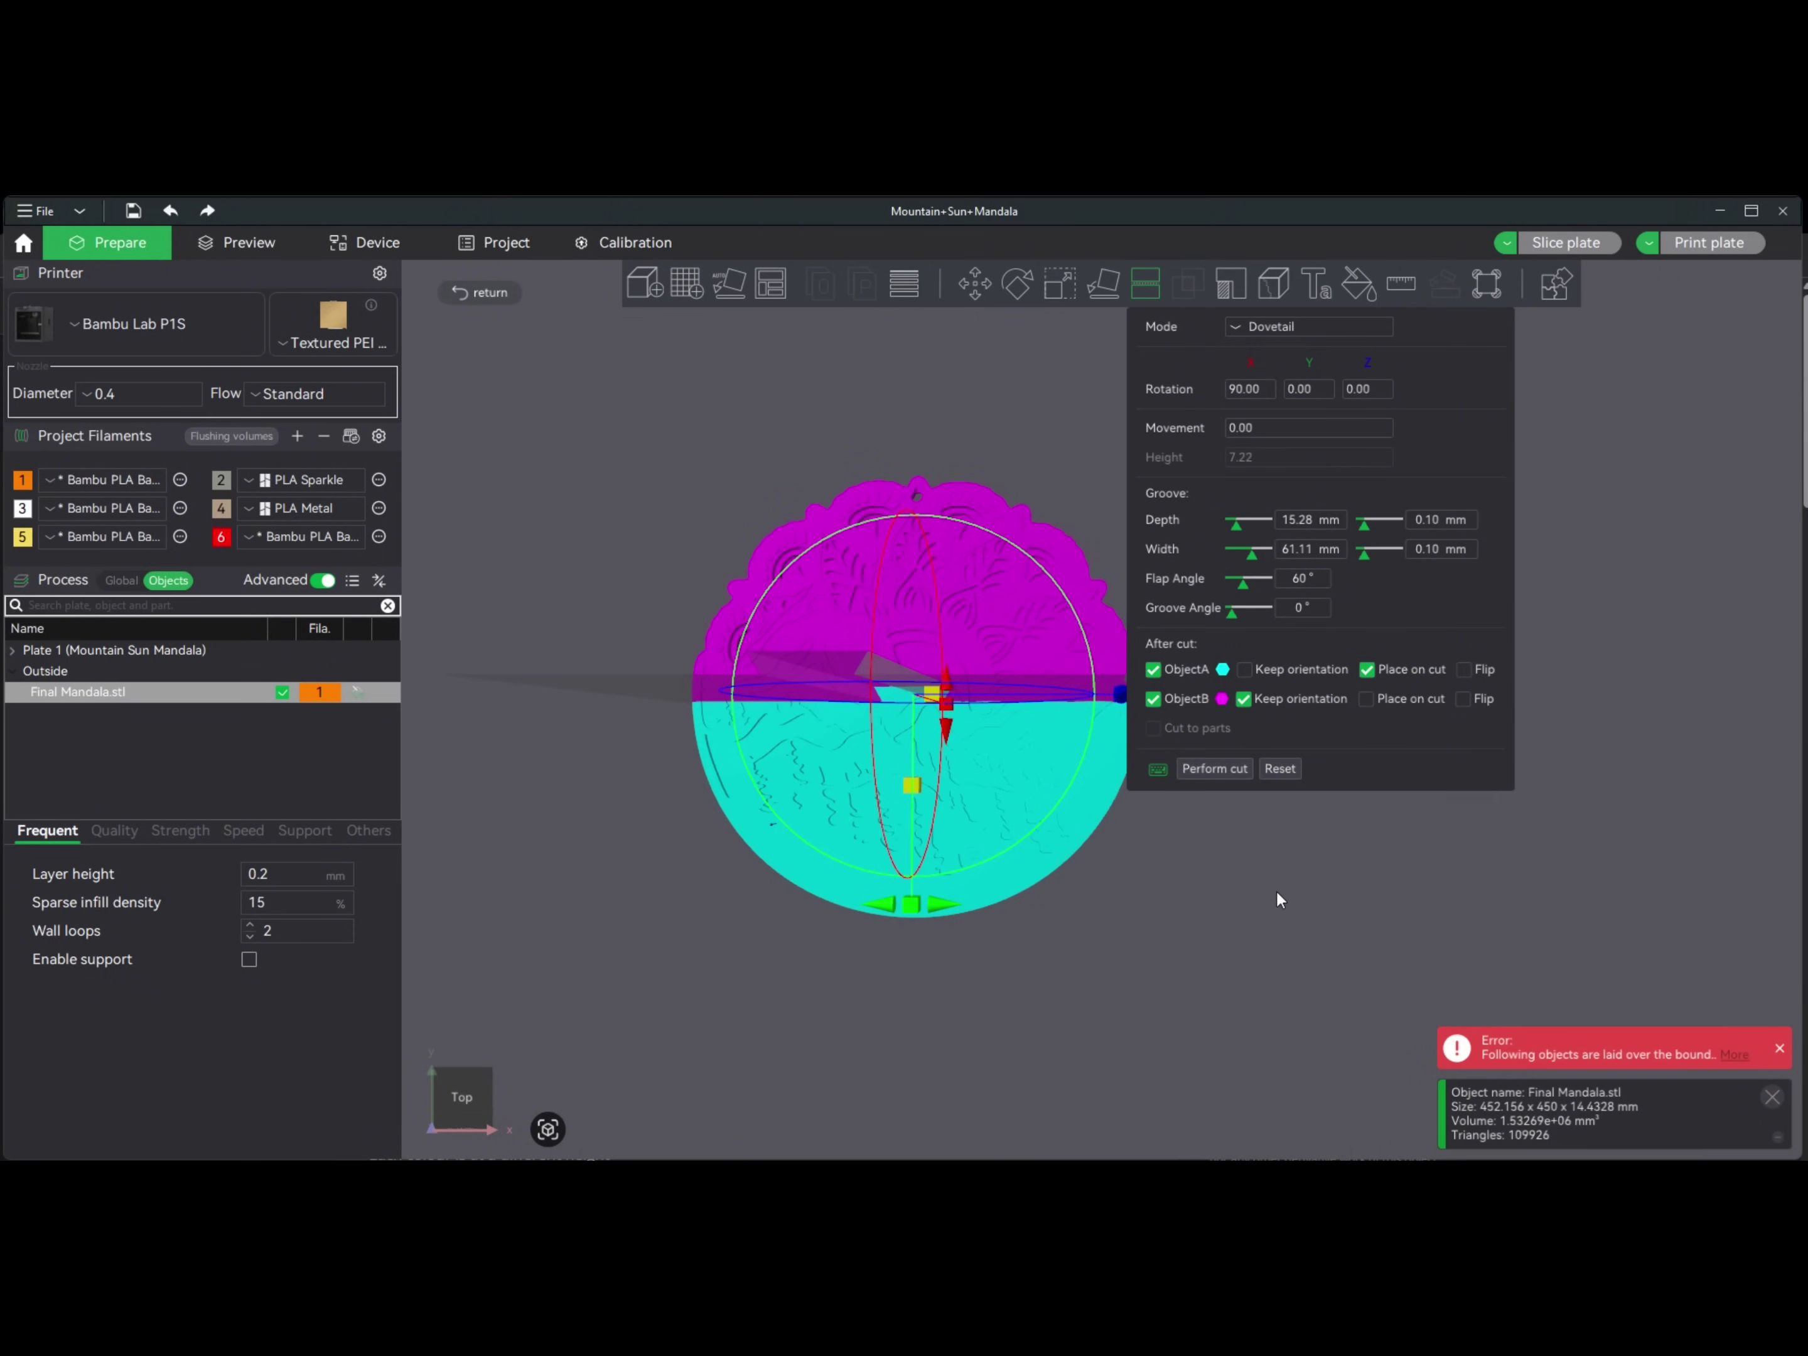
pyautogui.moveTo(1276, 889); pyautogui.dragTo(1326, 915)
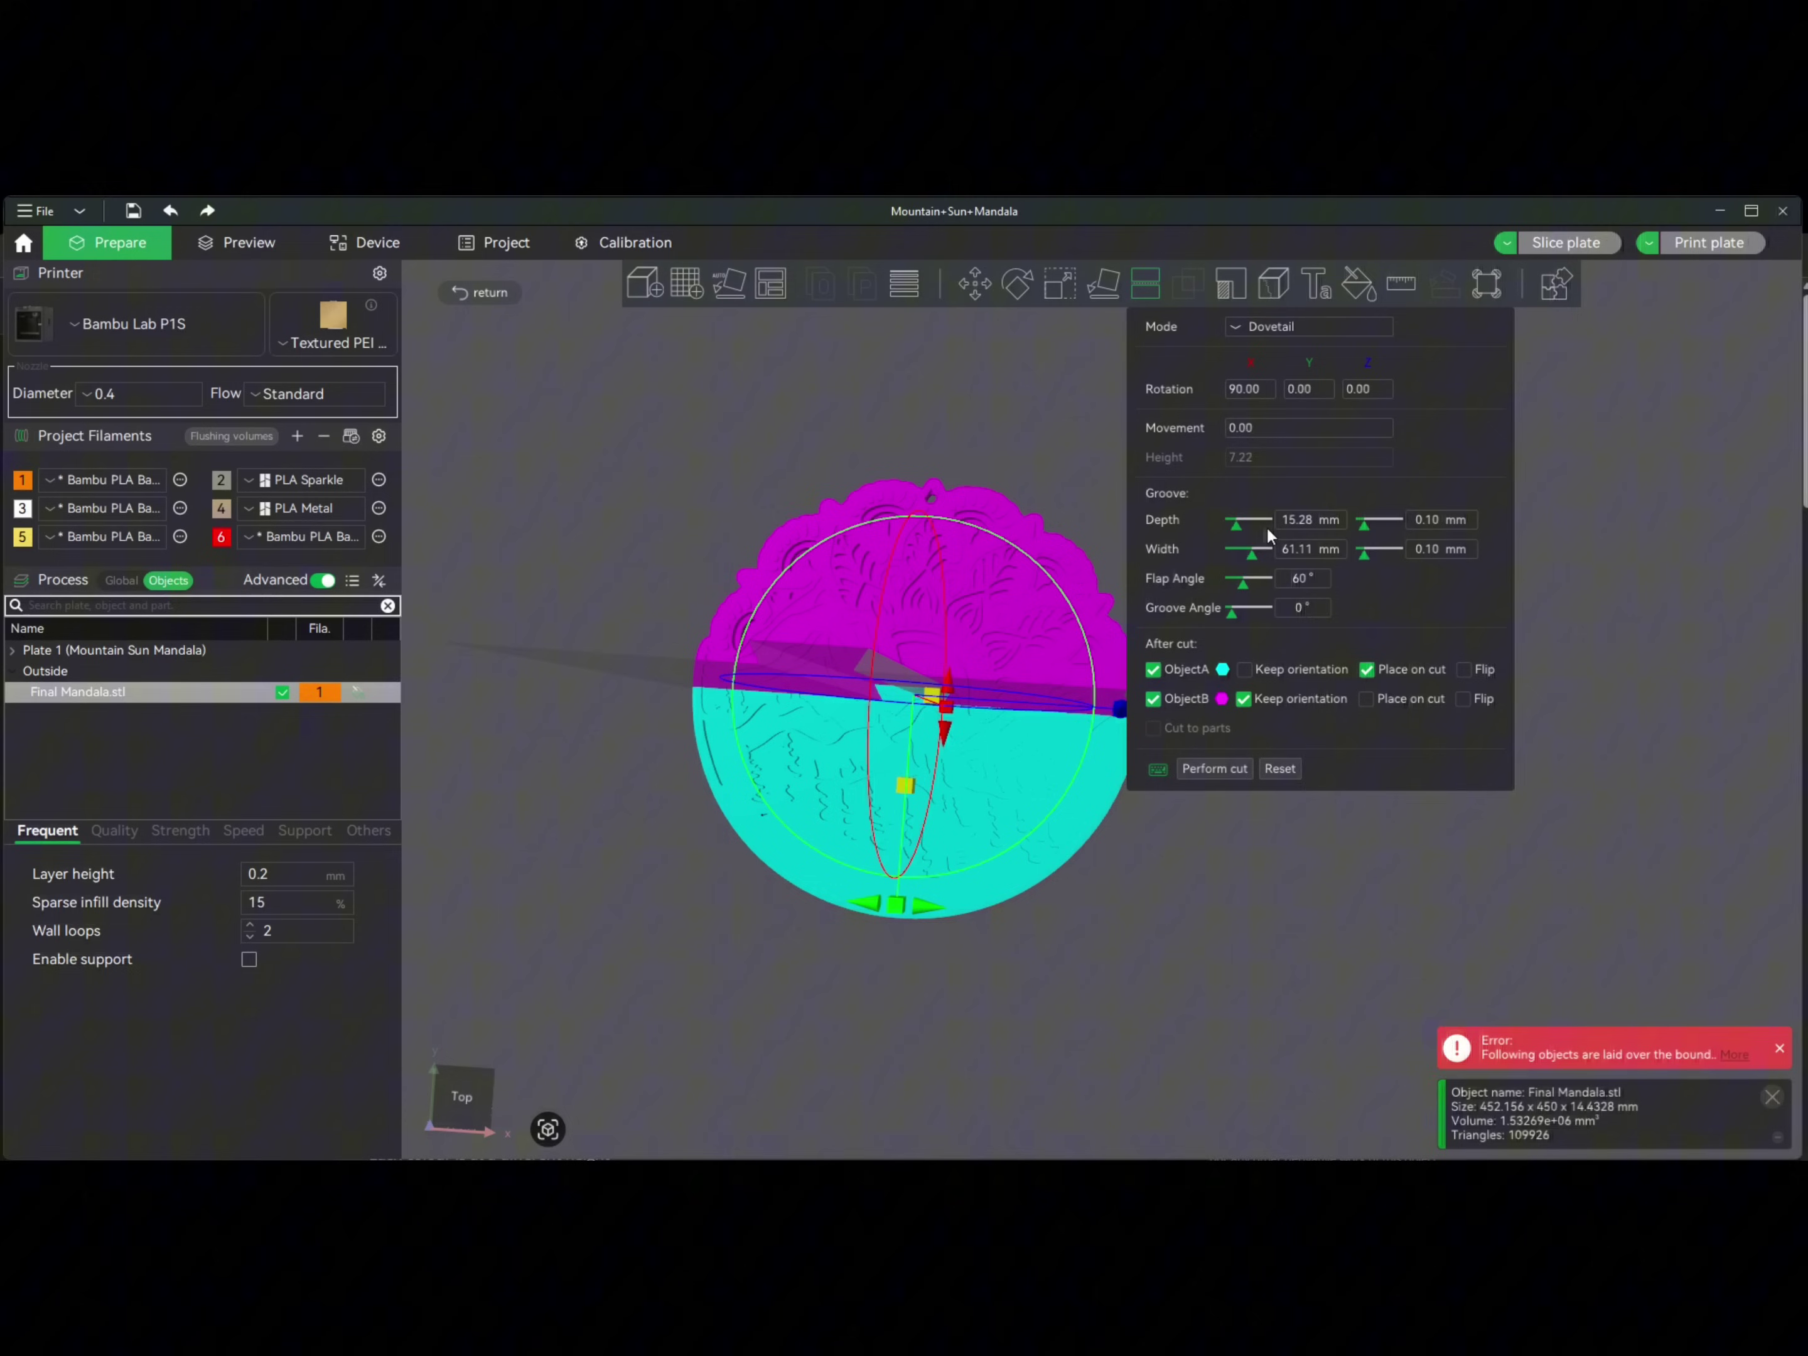
# - Set the dovetail groove depth for the mandala's horizontal cut to 15 mm
pyautogui.moveTo(1235, 521); pyautogui.dragTo(1289, 526)
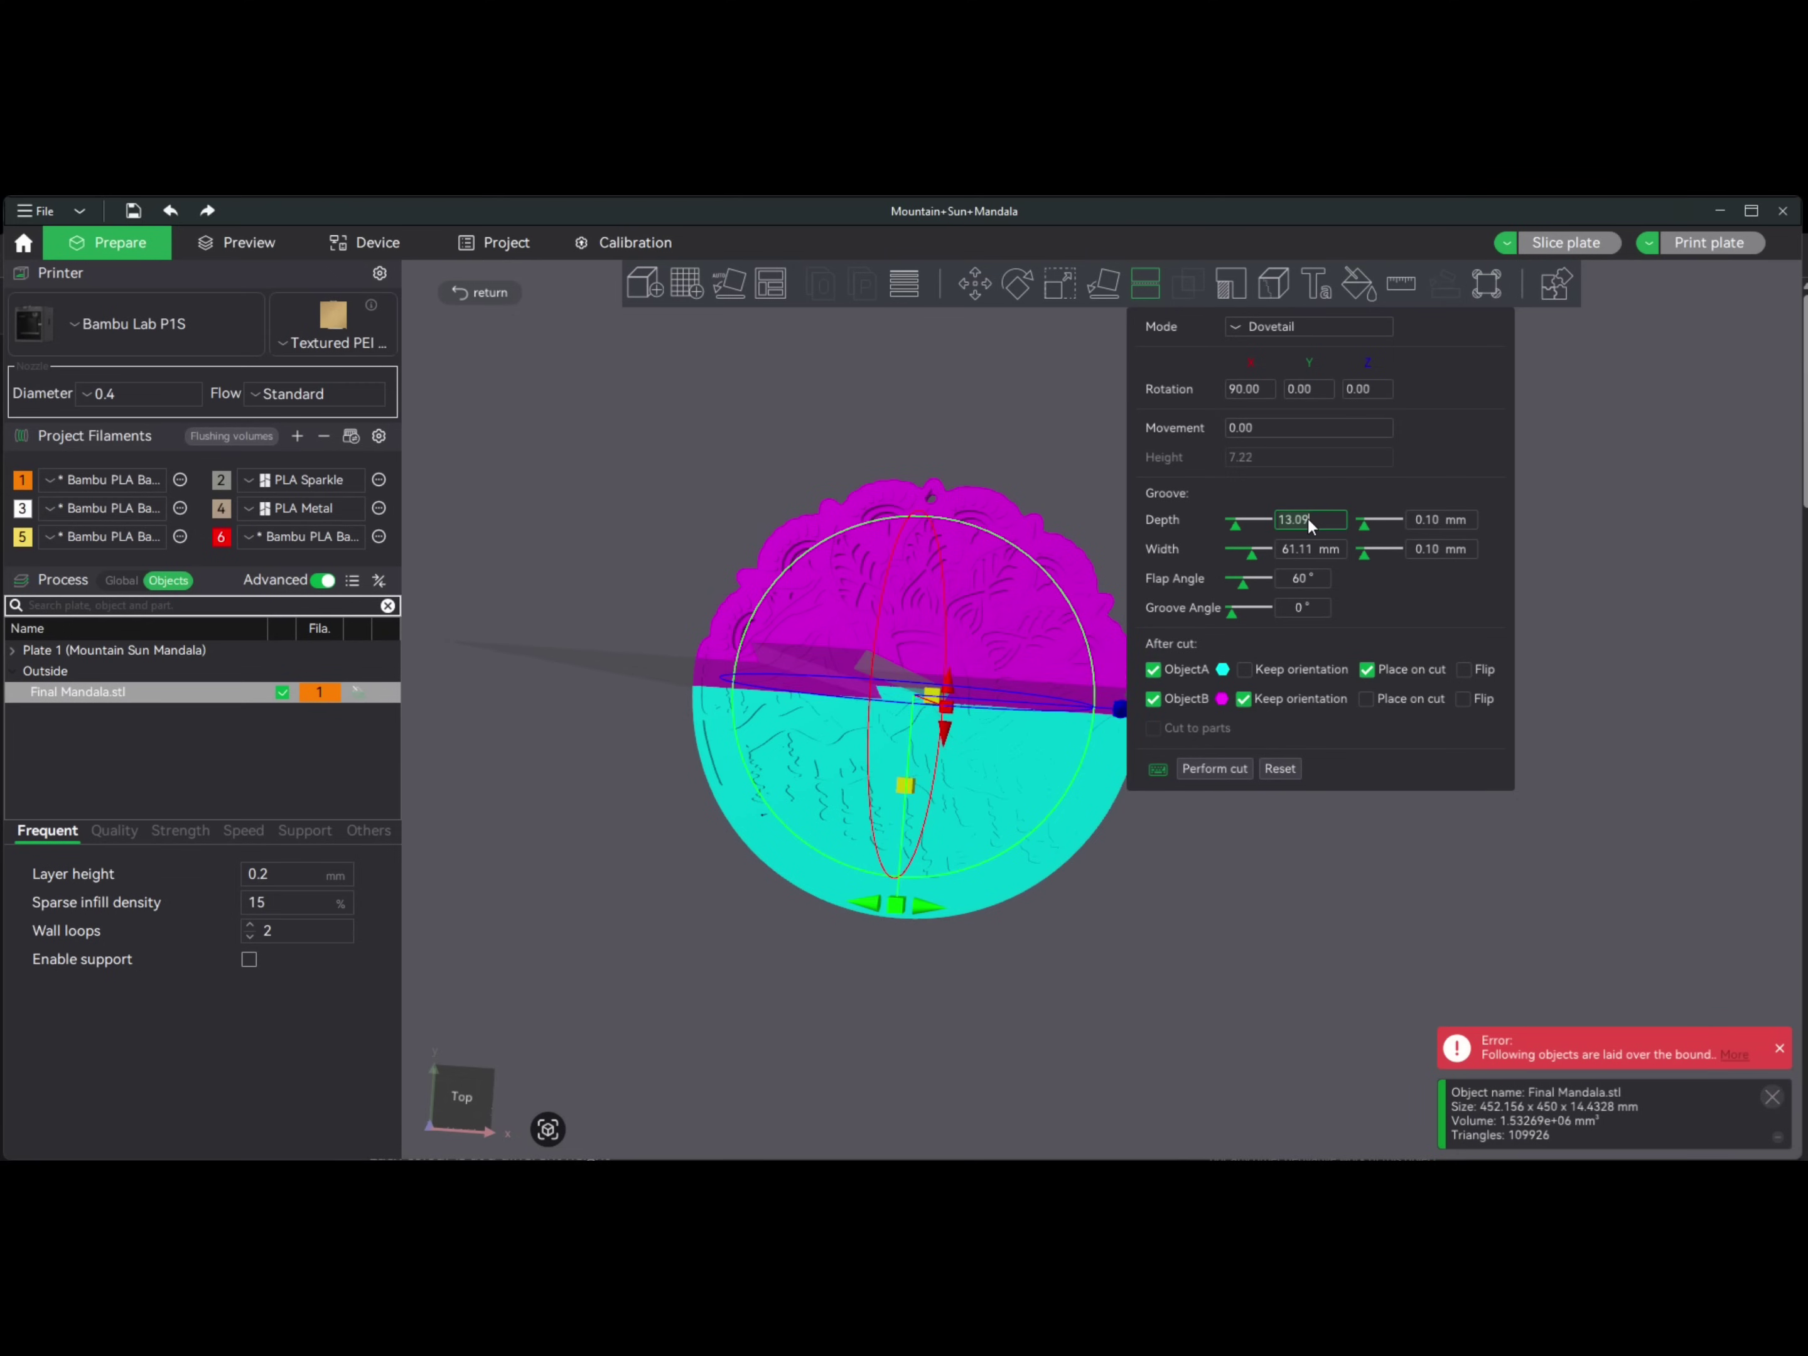
pyautogui.press('BackSpace')
pyautogui.press('BackSpace')
pyautogui.press('BackSpace')
pyautogui.press('BackSpace')
pyautogui.press('BackSpace')
pyautogui.write('10')
pyautogui.press('Return')
pyautogui.press('BackSpace')
pyautogui.press('BackSpace')
pyautogui.press('BackSpace')
pyautogui.press('BackSpace')
pyautogui.press('BackSpace')
pyautogui.write('15')
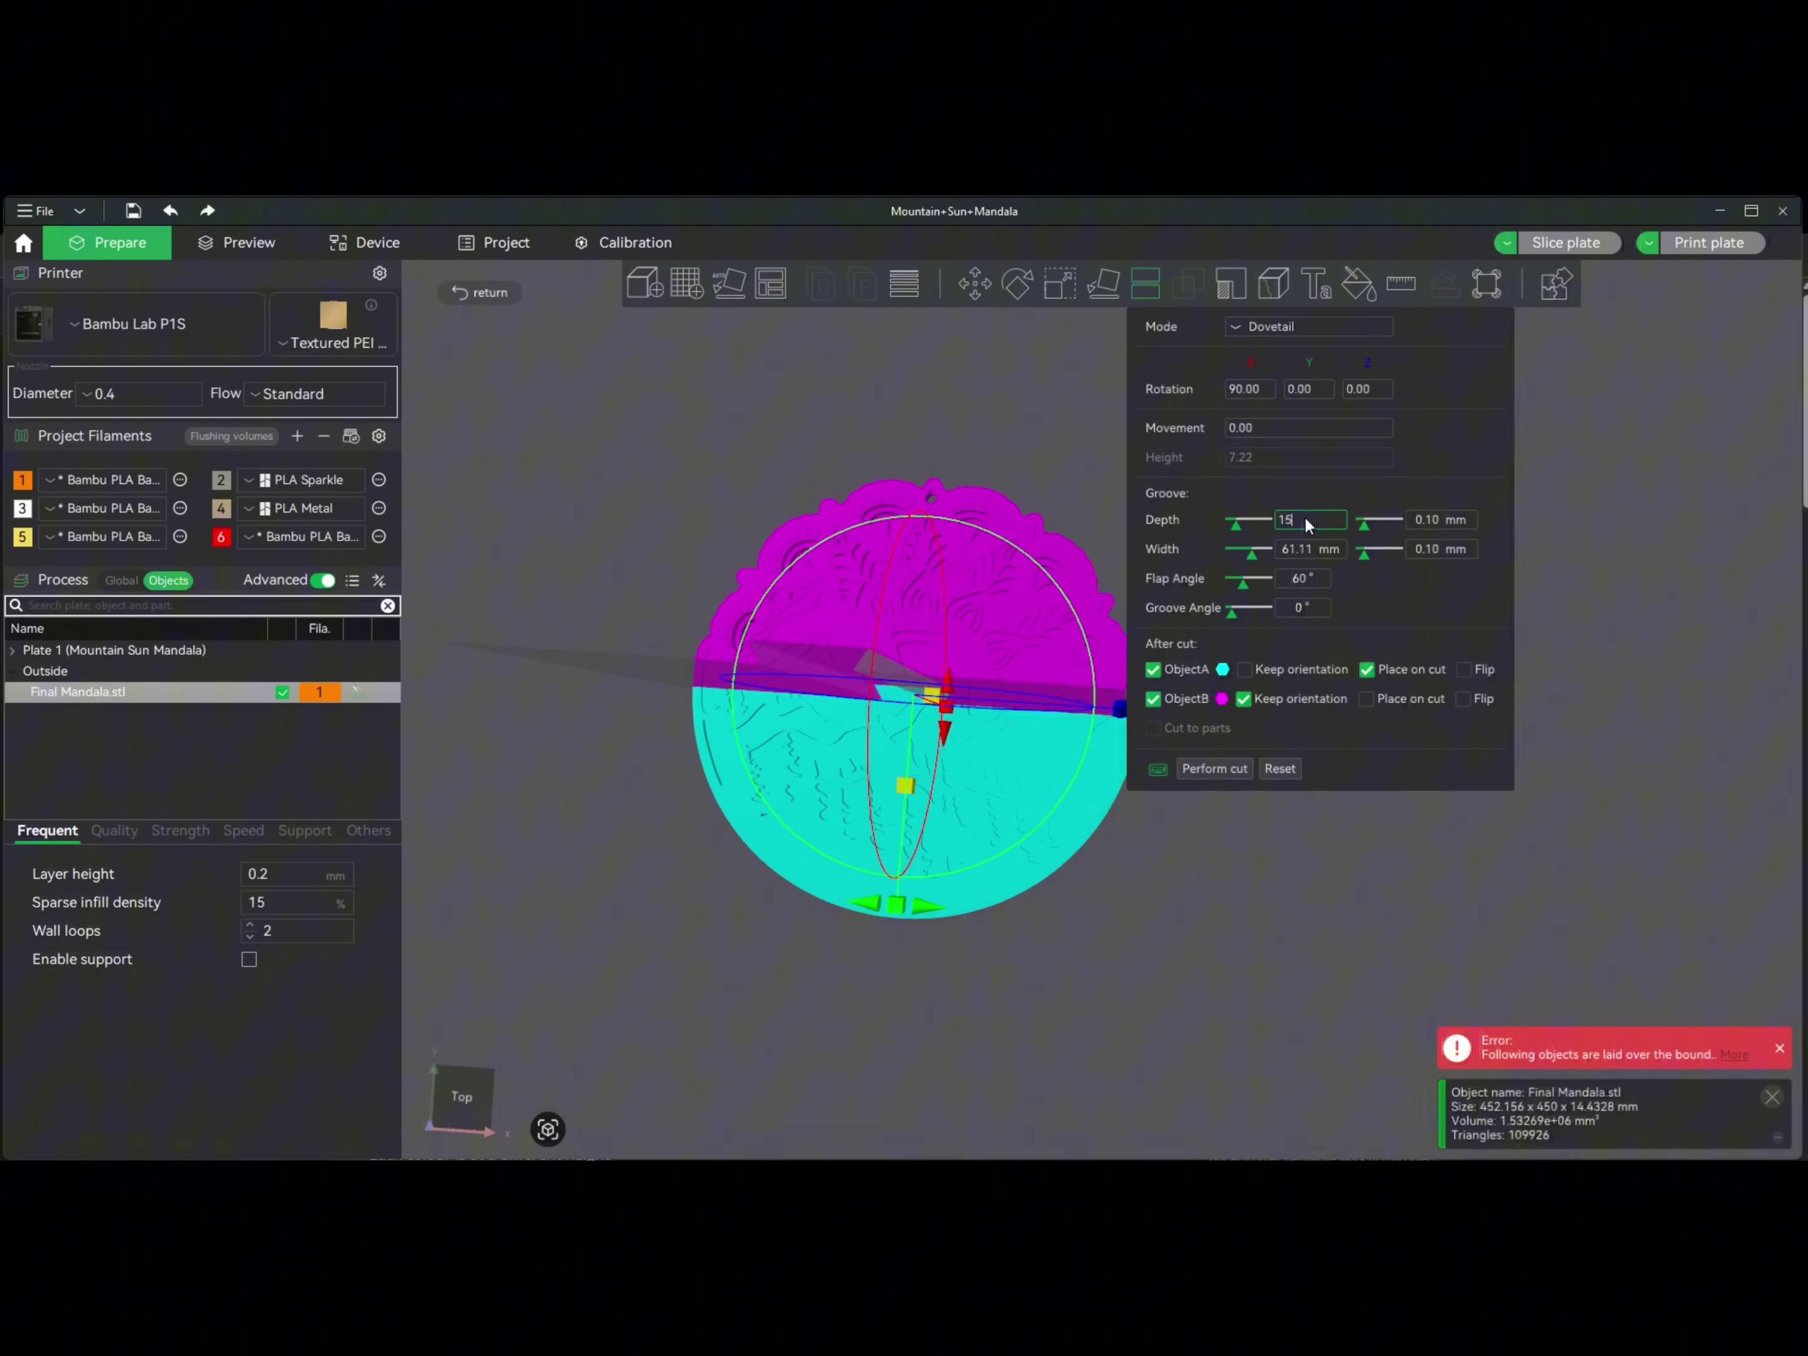
pyautogui.press('Return')
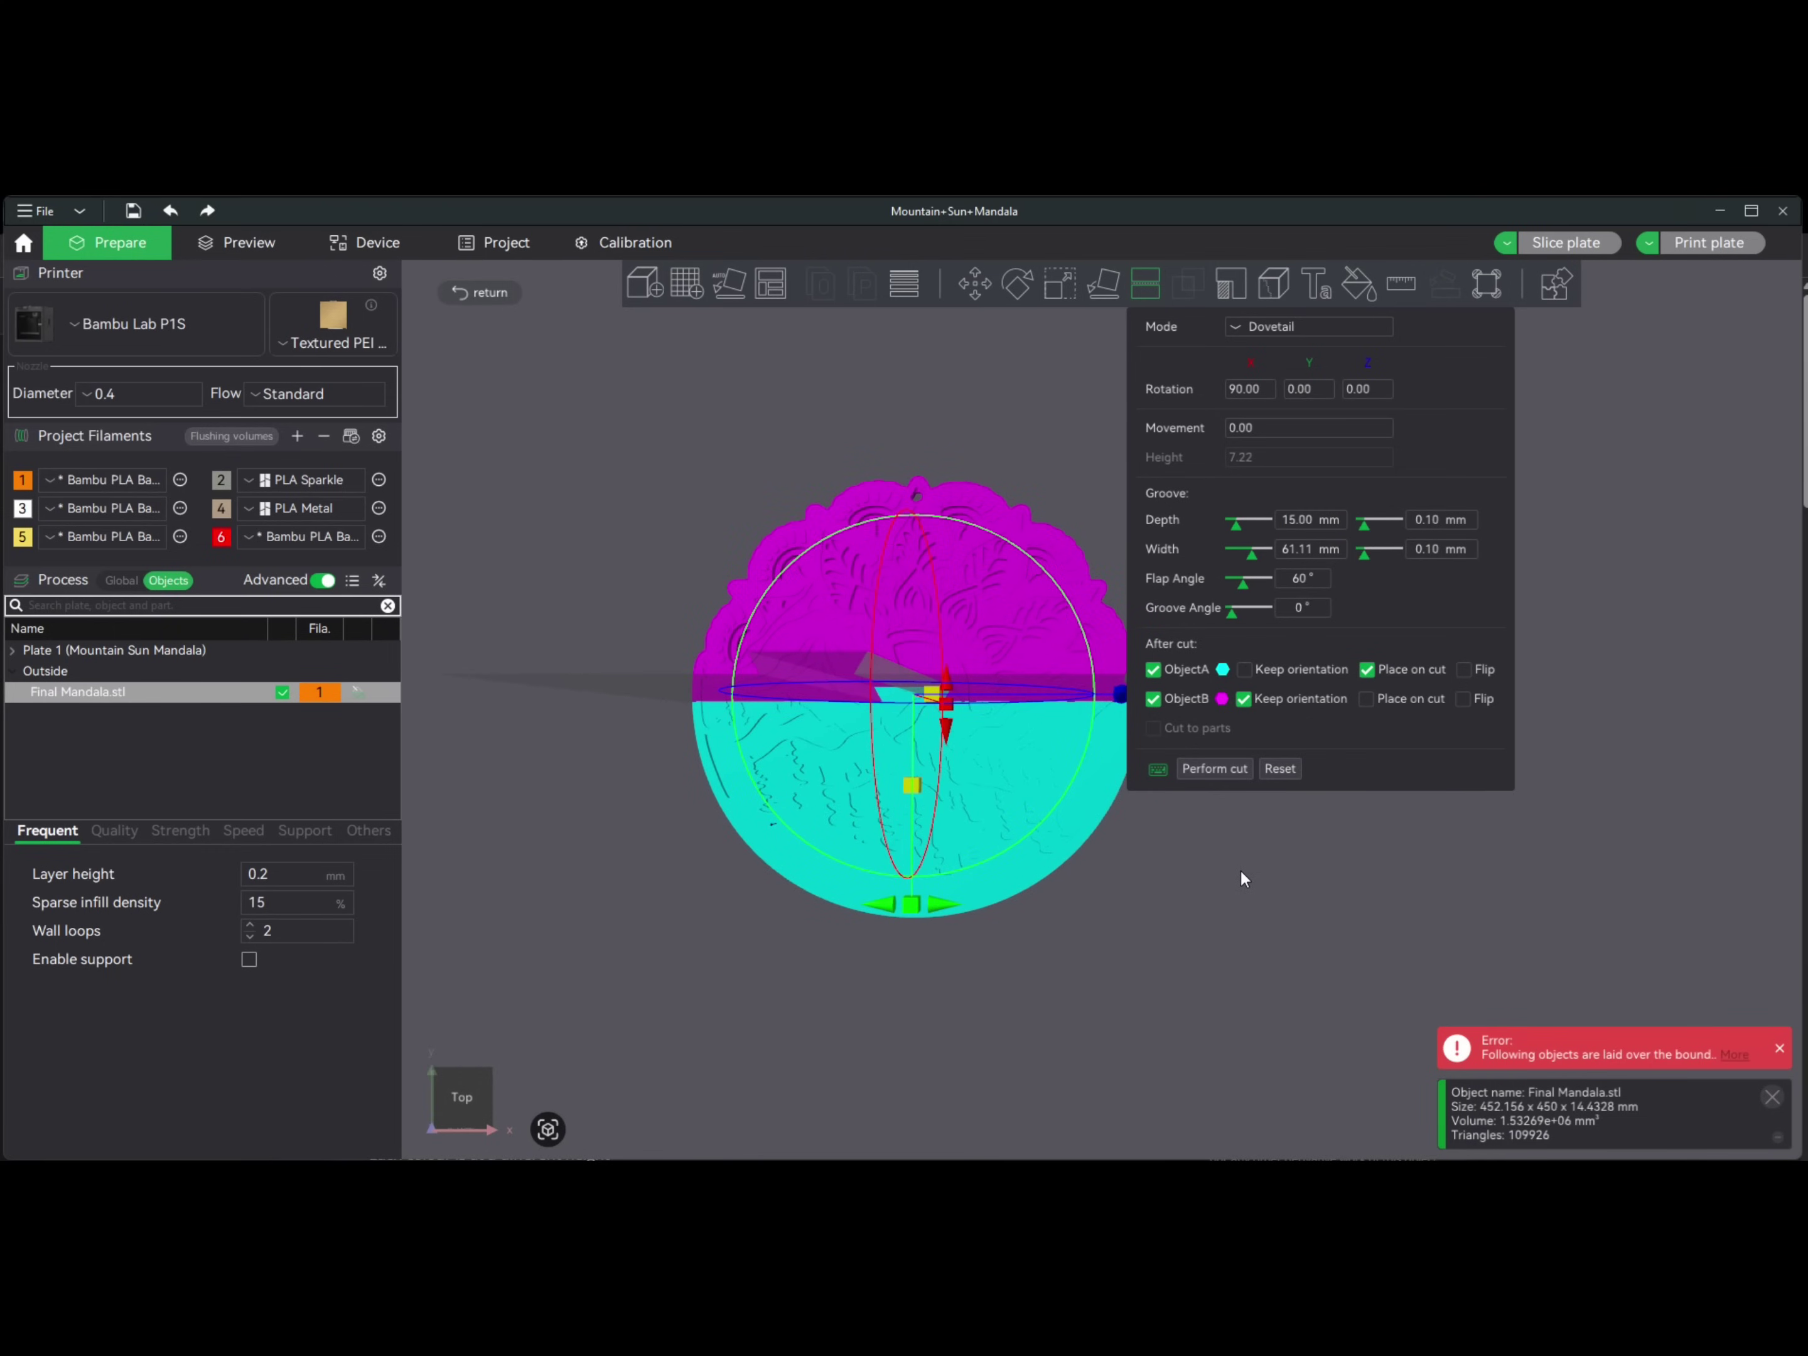
pyautogui.moveTo(1241, 869); pyautogui.dragTo(1237, 863)
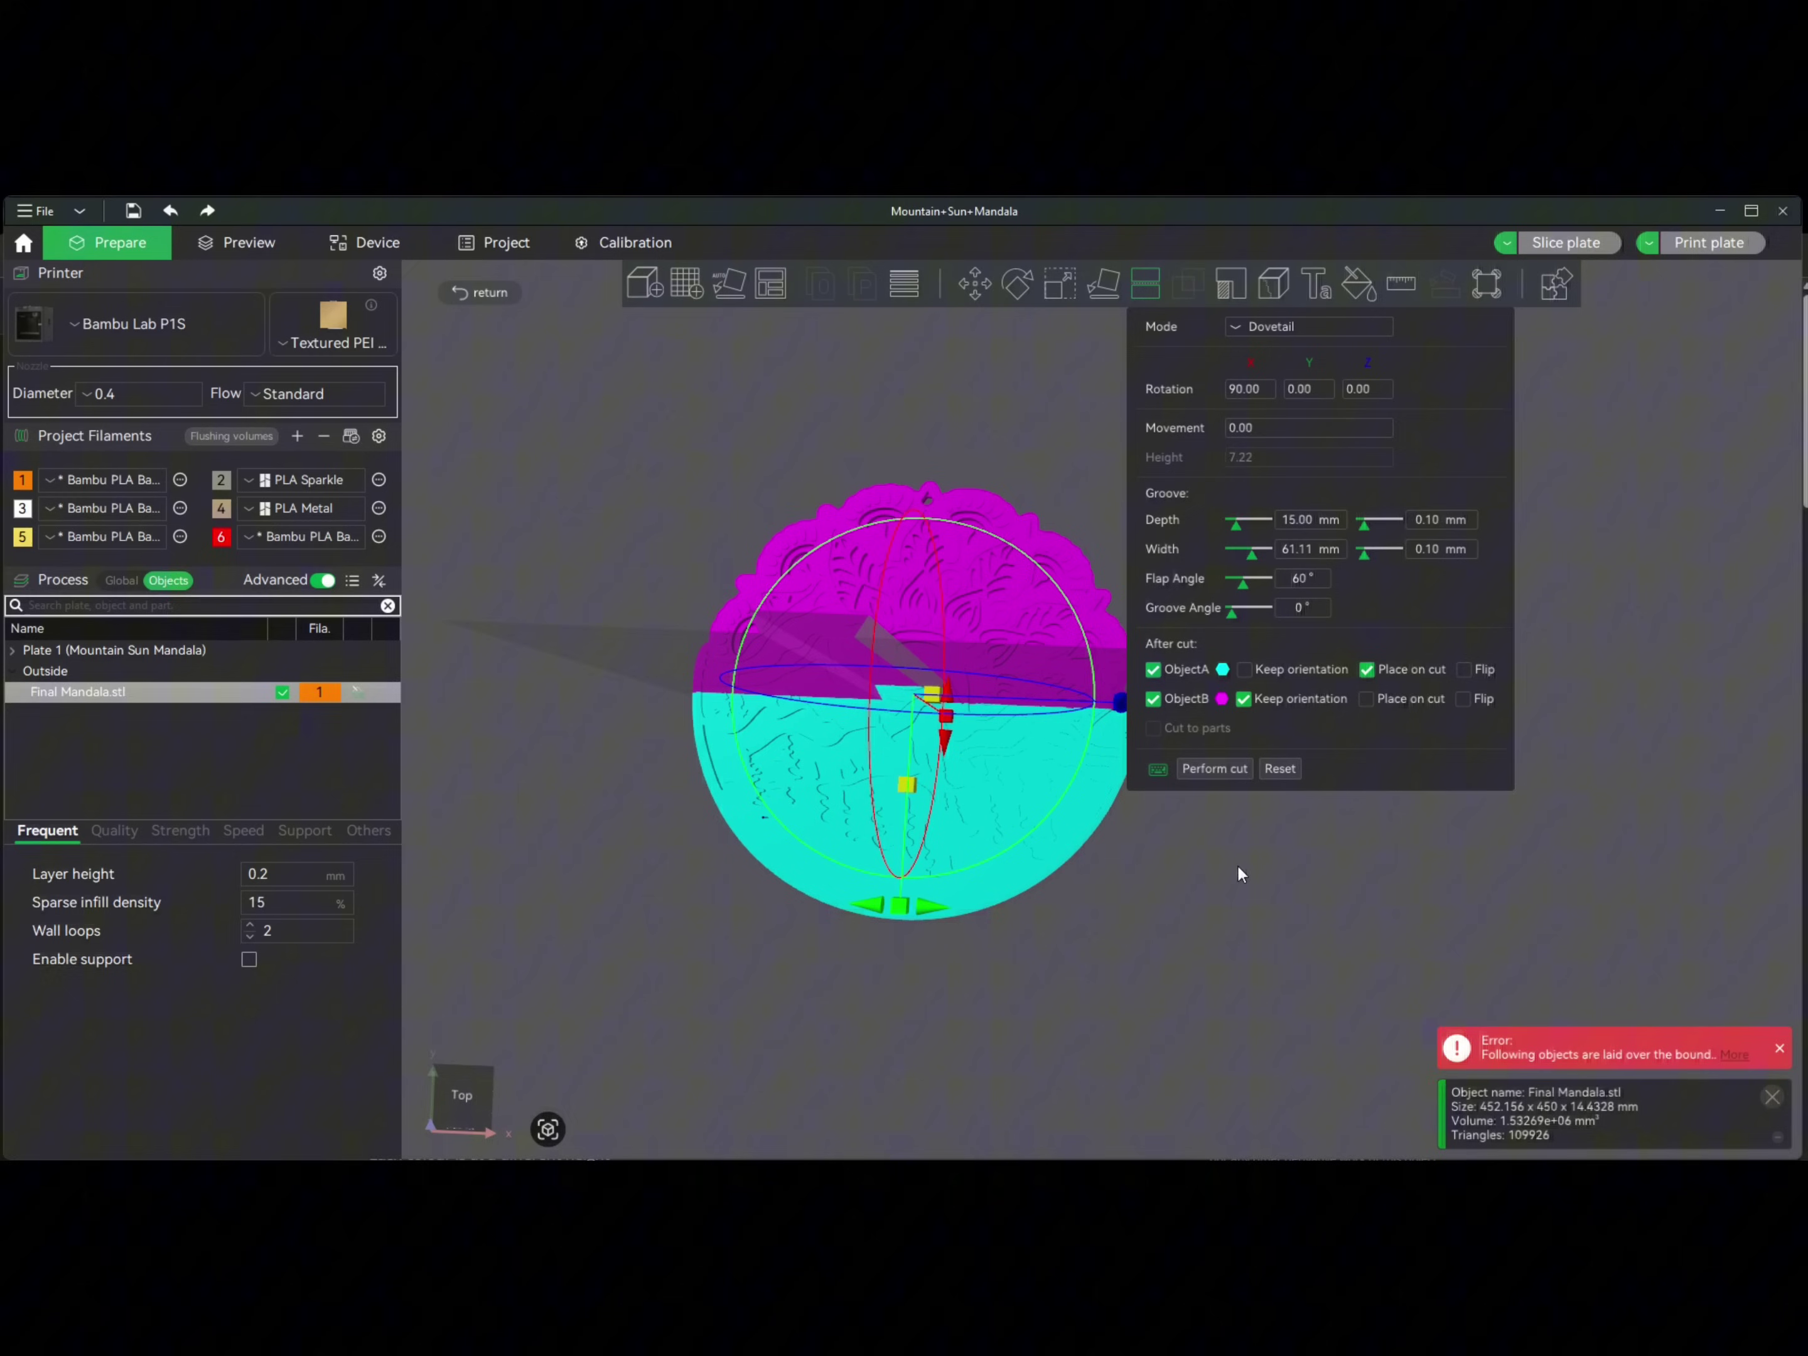
# - Set the dovetail groove width for the mandala's horizontal cut to 60 mm
pyautogui.click(1277, 548)
pyautogui.press('BackSpace')
pyautogui.press('BackSpace')
pyautogui.press('BackSpace')
pyautogui.press('BackSpace')
pyautogui.press('BackSpace')
pyautogui.write('60')
pyautogui.press('Return')
pyautogui.moveTo(1228, 876); pyautogui.dragTo(1271, 911)
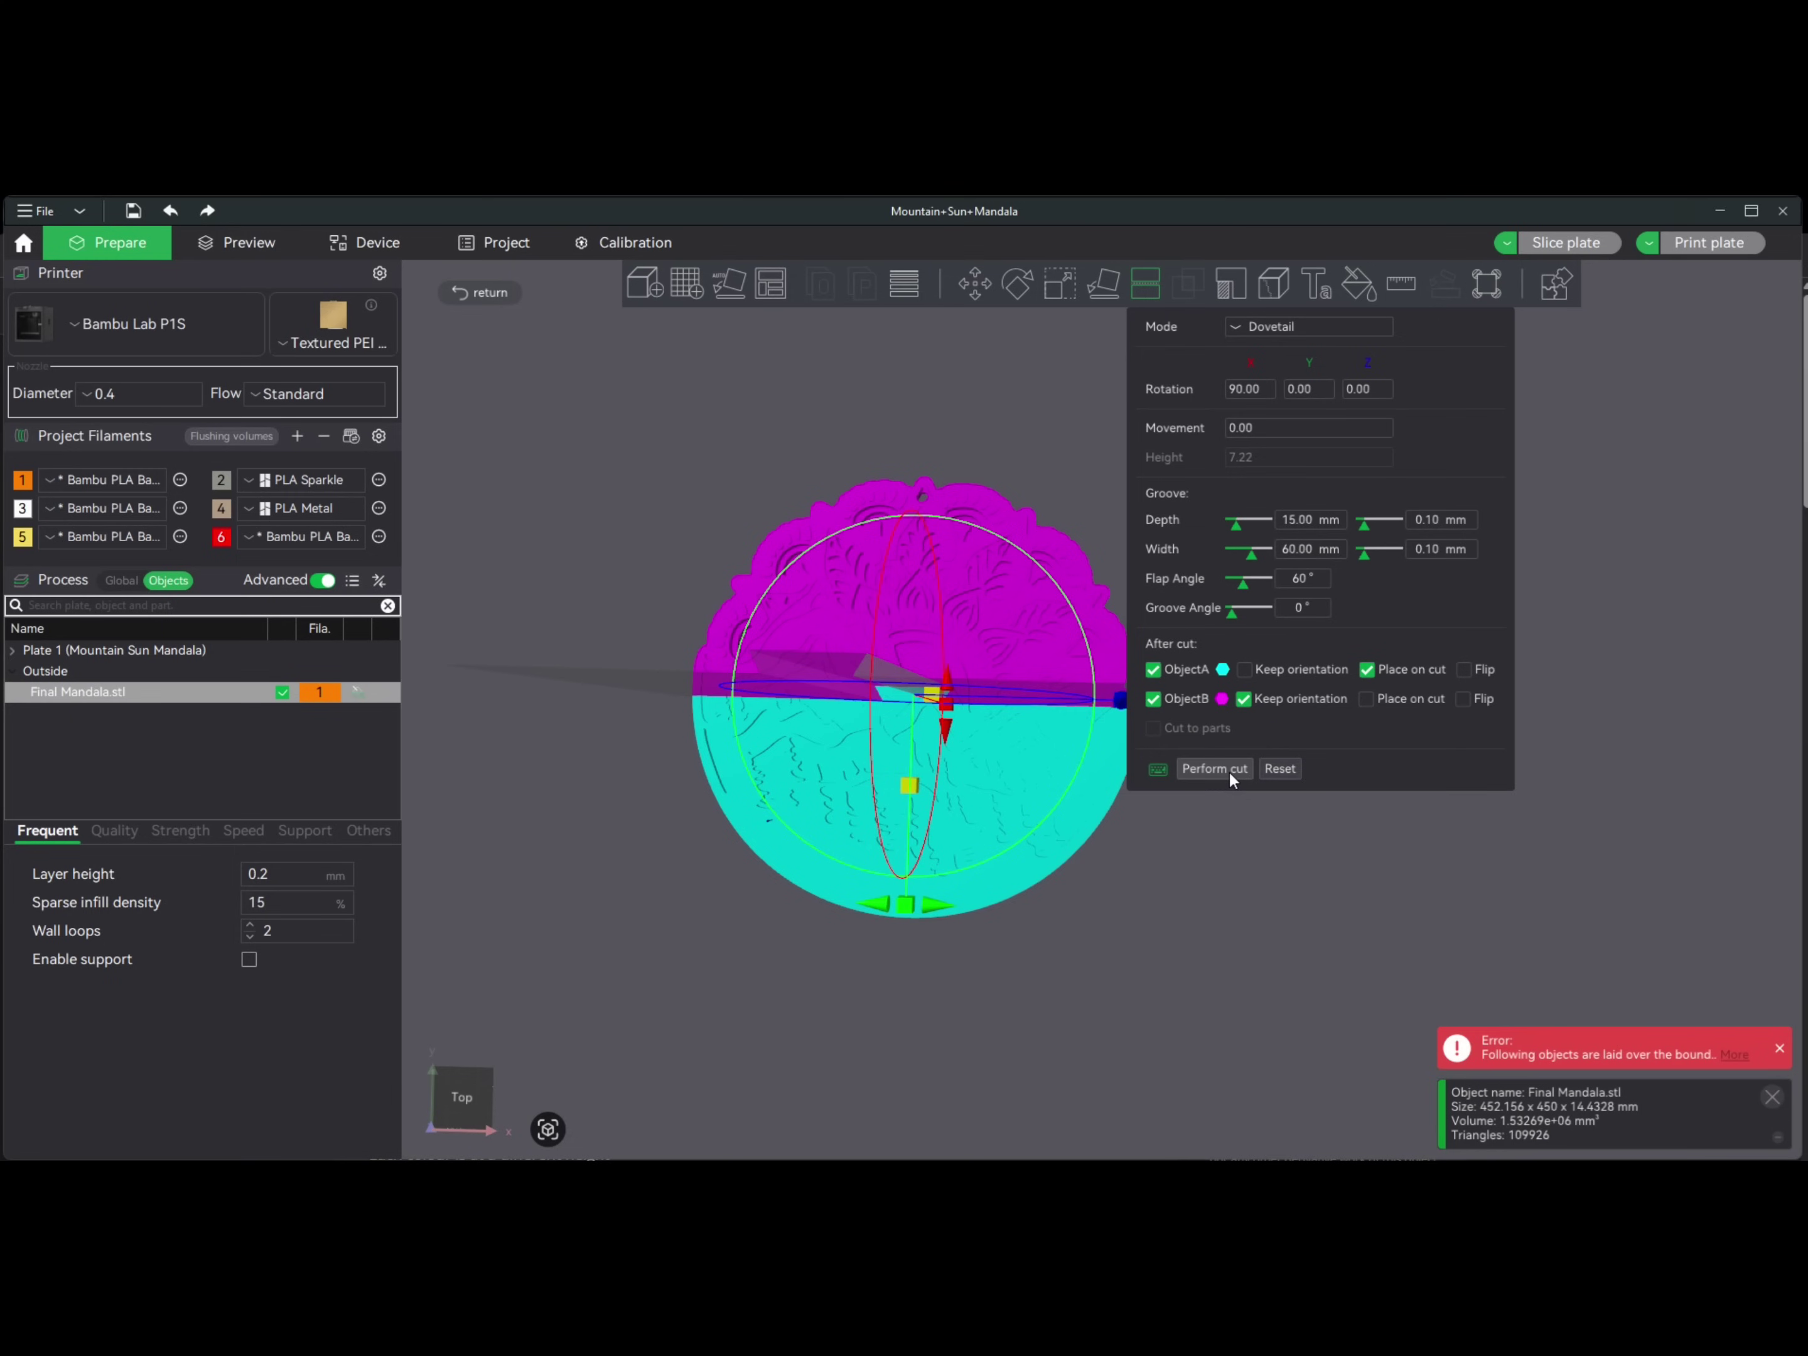
# - Keep object A's orientation and cut the mandala into an upper and a lower half
pyautogui.click(1244, 669)
pyautogui.click(1230, 769)
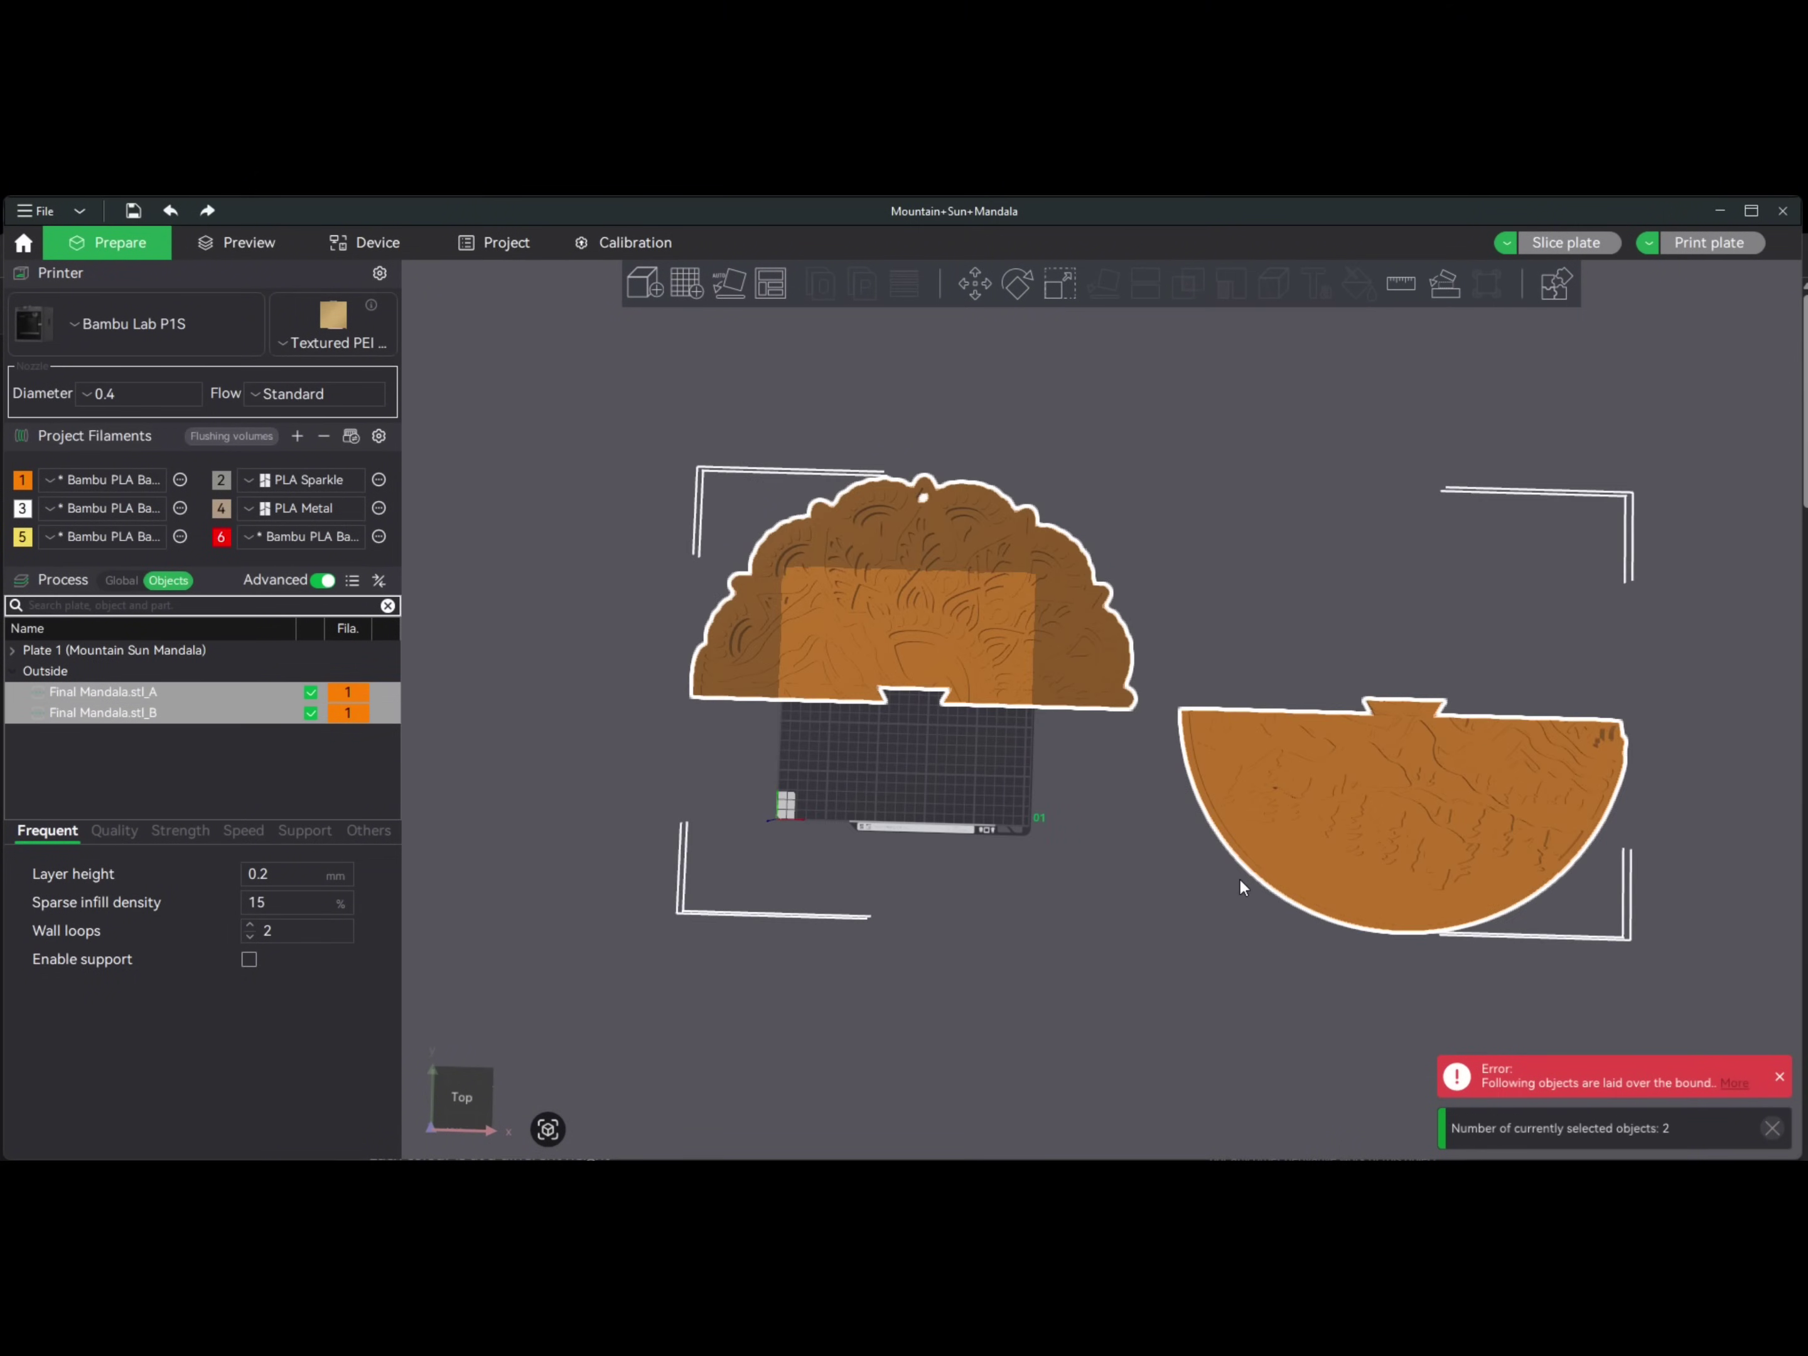
pyautogui.moveTo(1350, 826); pyautogui.dragTo(1319, 815)
pyautogui.moveTo(1353, 819); pyautogui.dragTo(1337, 822, button='right')
pyautogui.moveTo(1338, 822); pyautogui.dragTo(1354, 791)
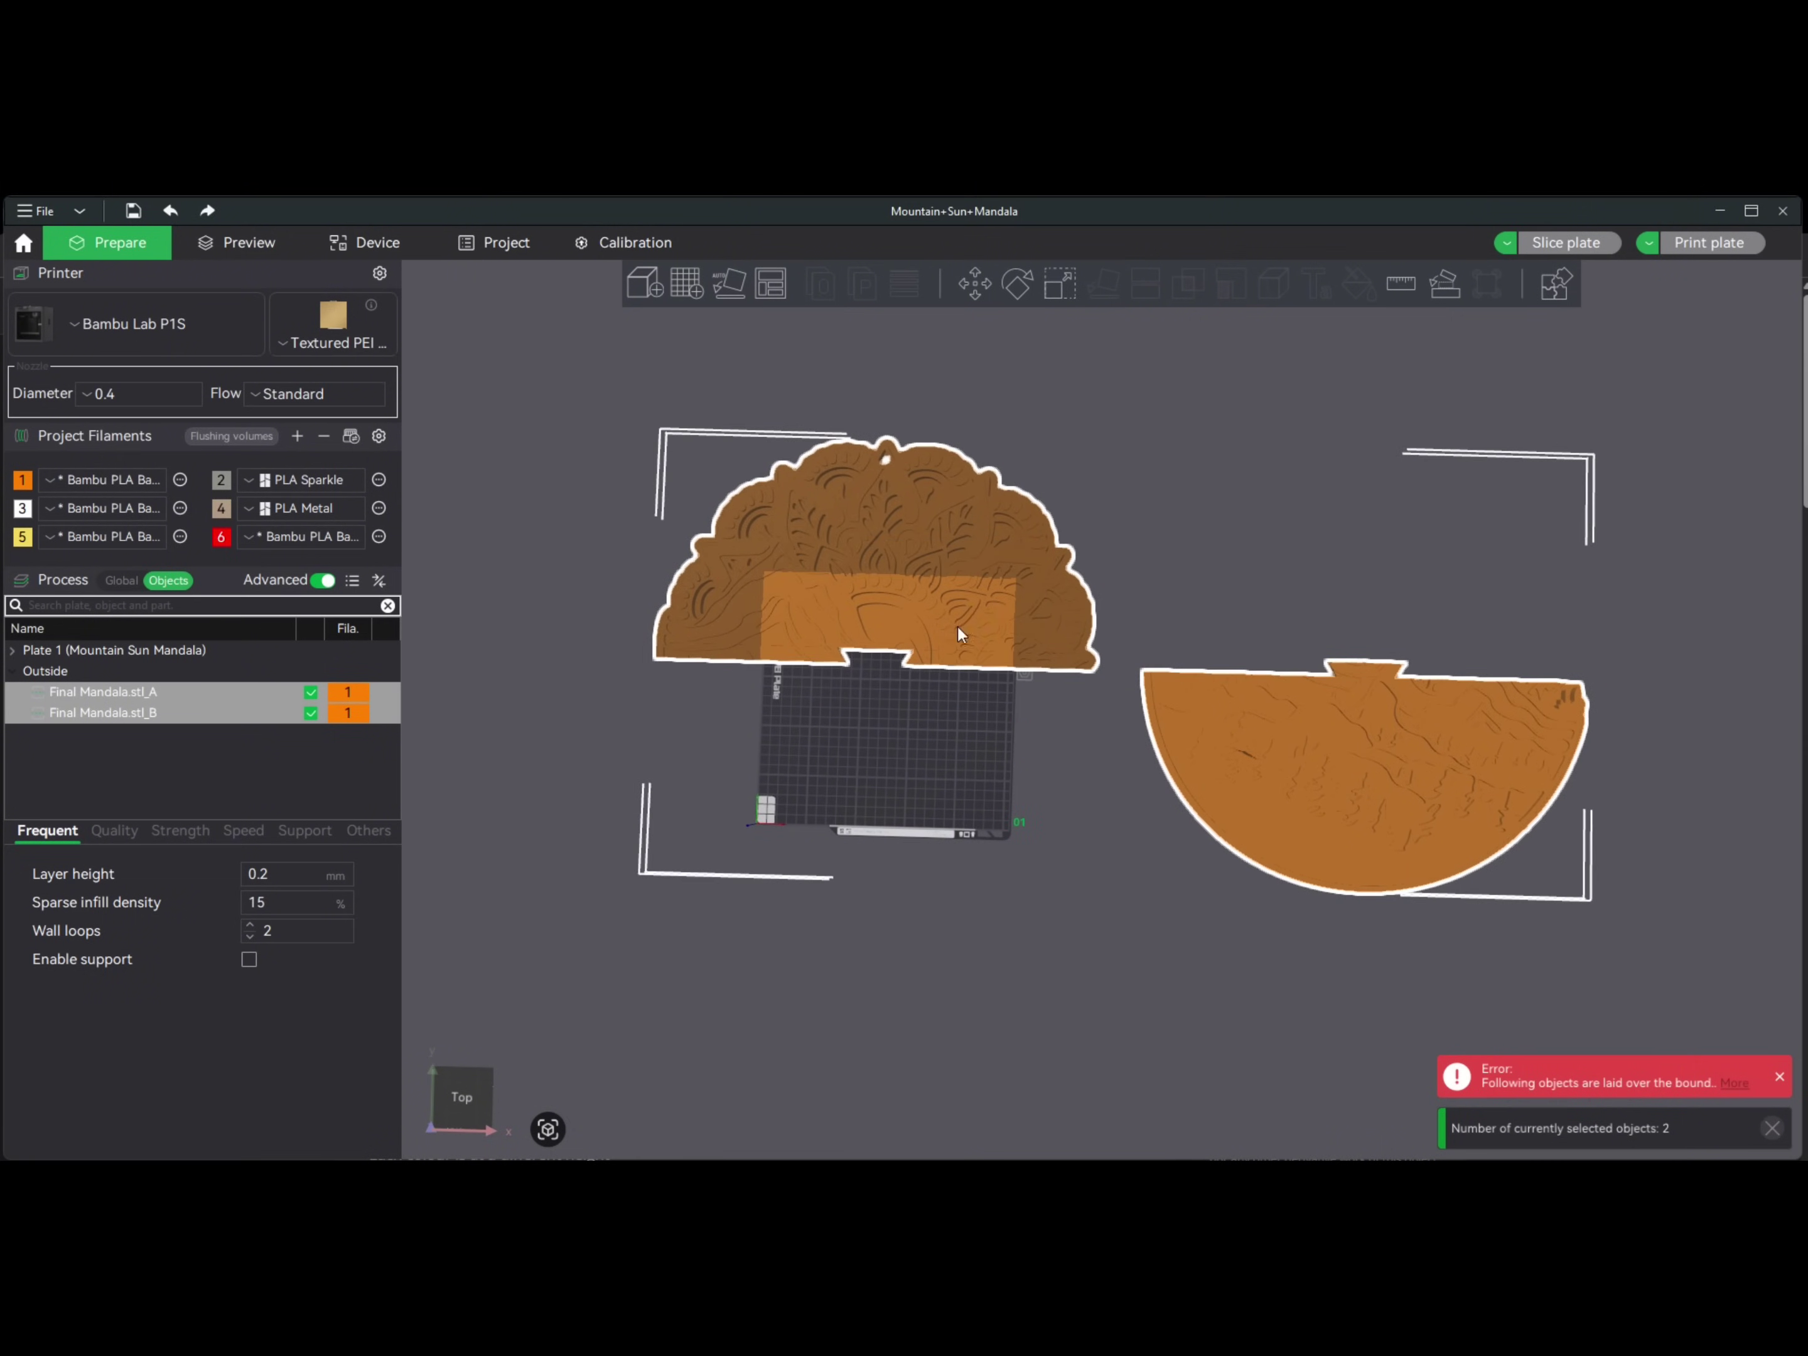
pyautogui.click(1215, 469)
# - Start a dovetail cut on the upper half with the cut plane's X rotation set to 90°
pyautogui.click(947, 548)
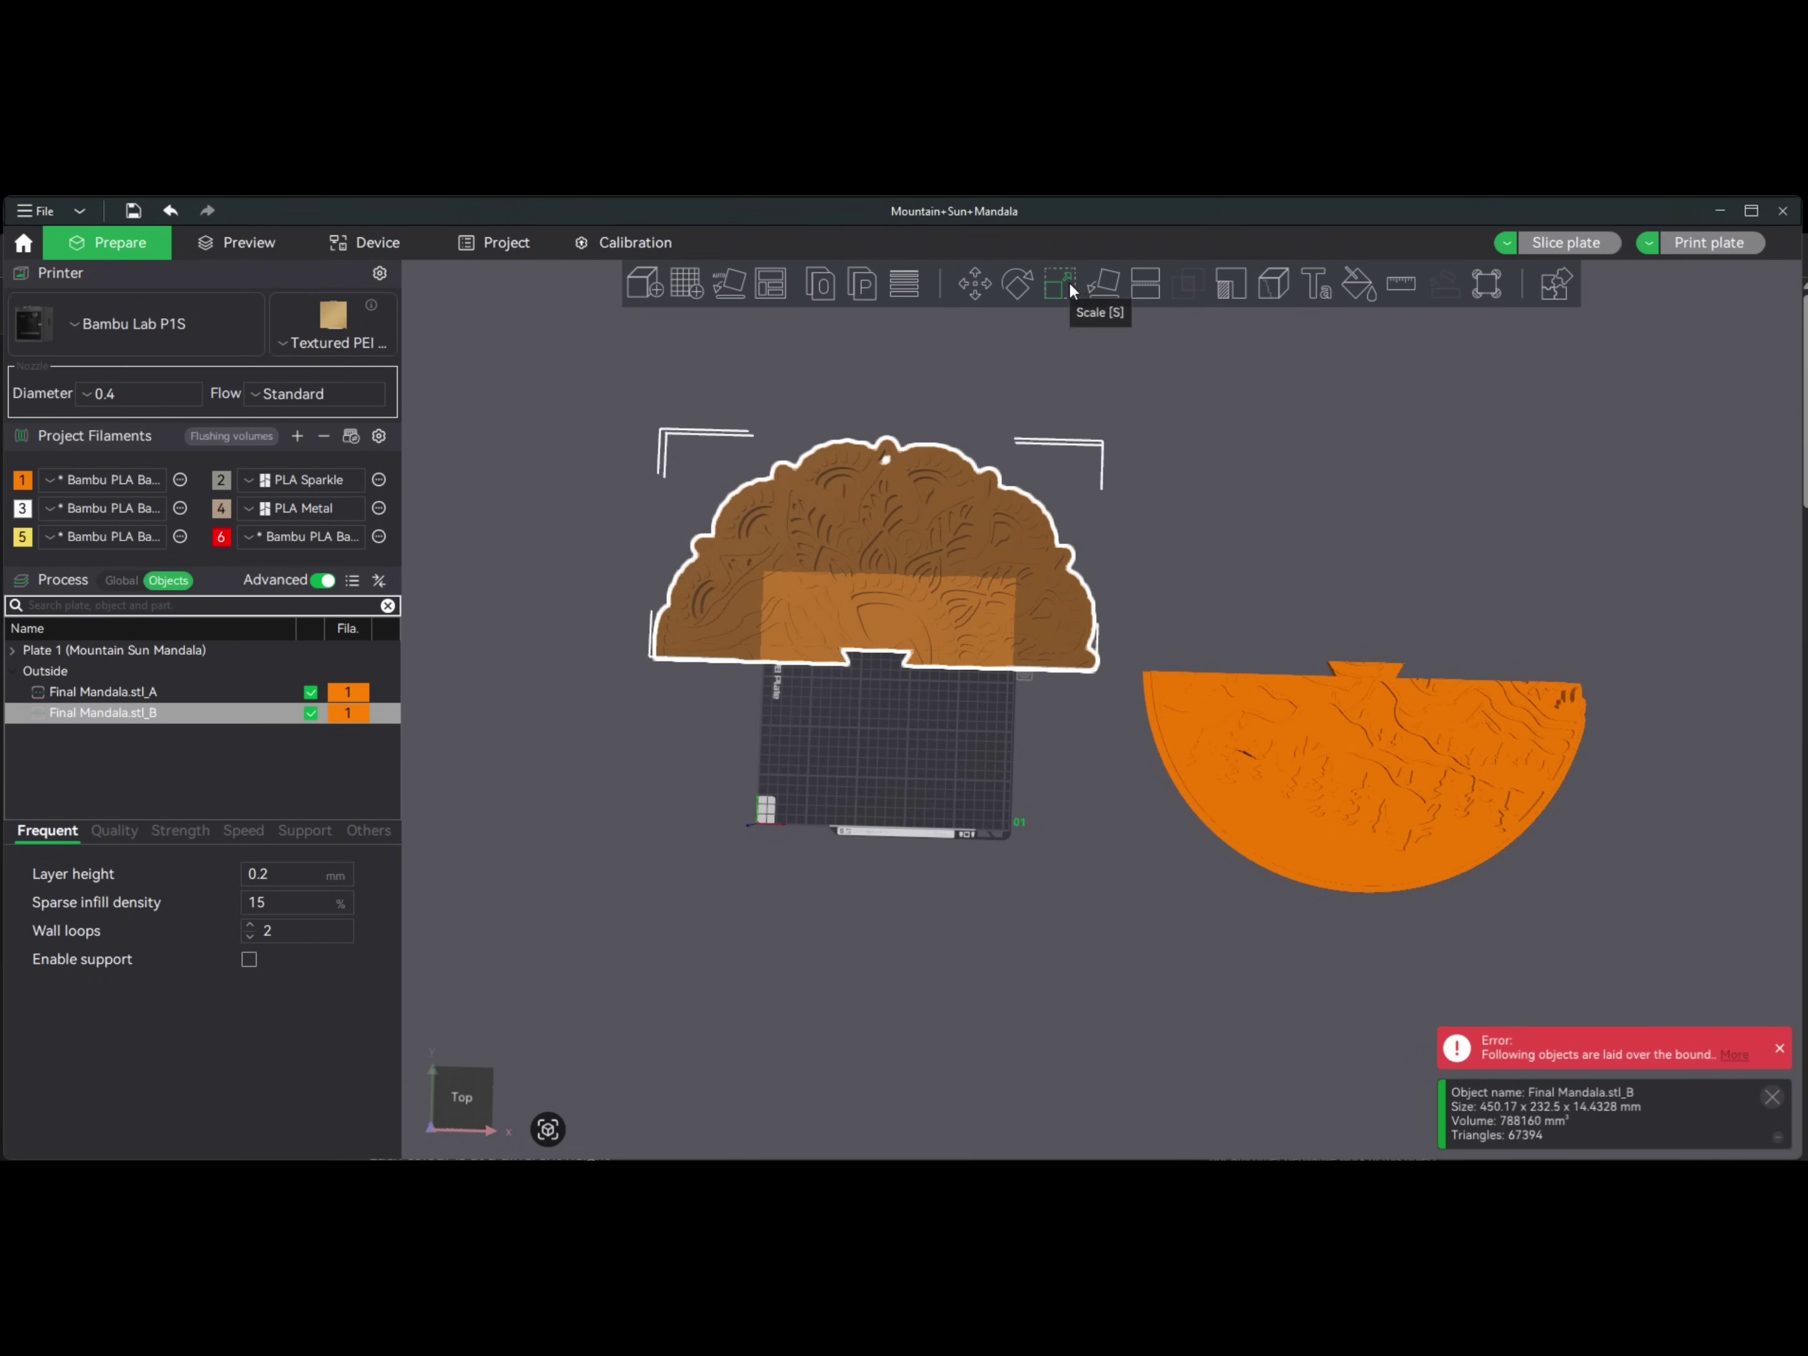
pyautogui.click(1145, 283)
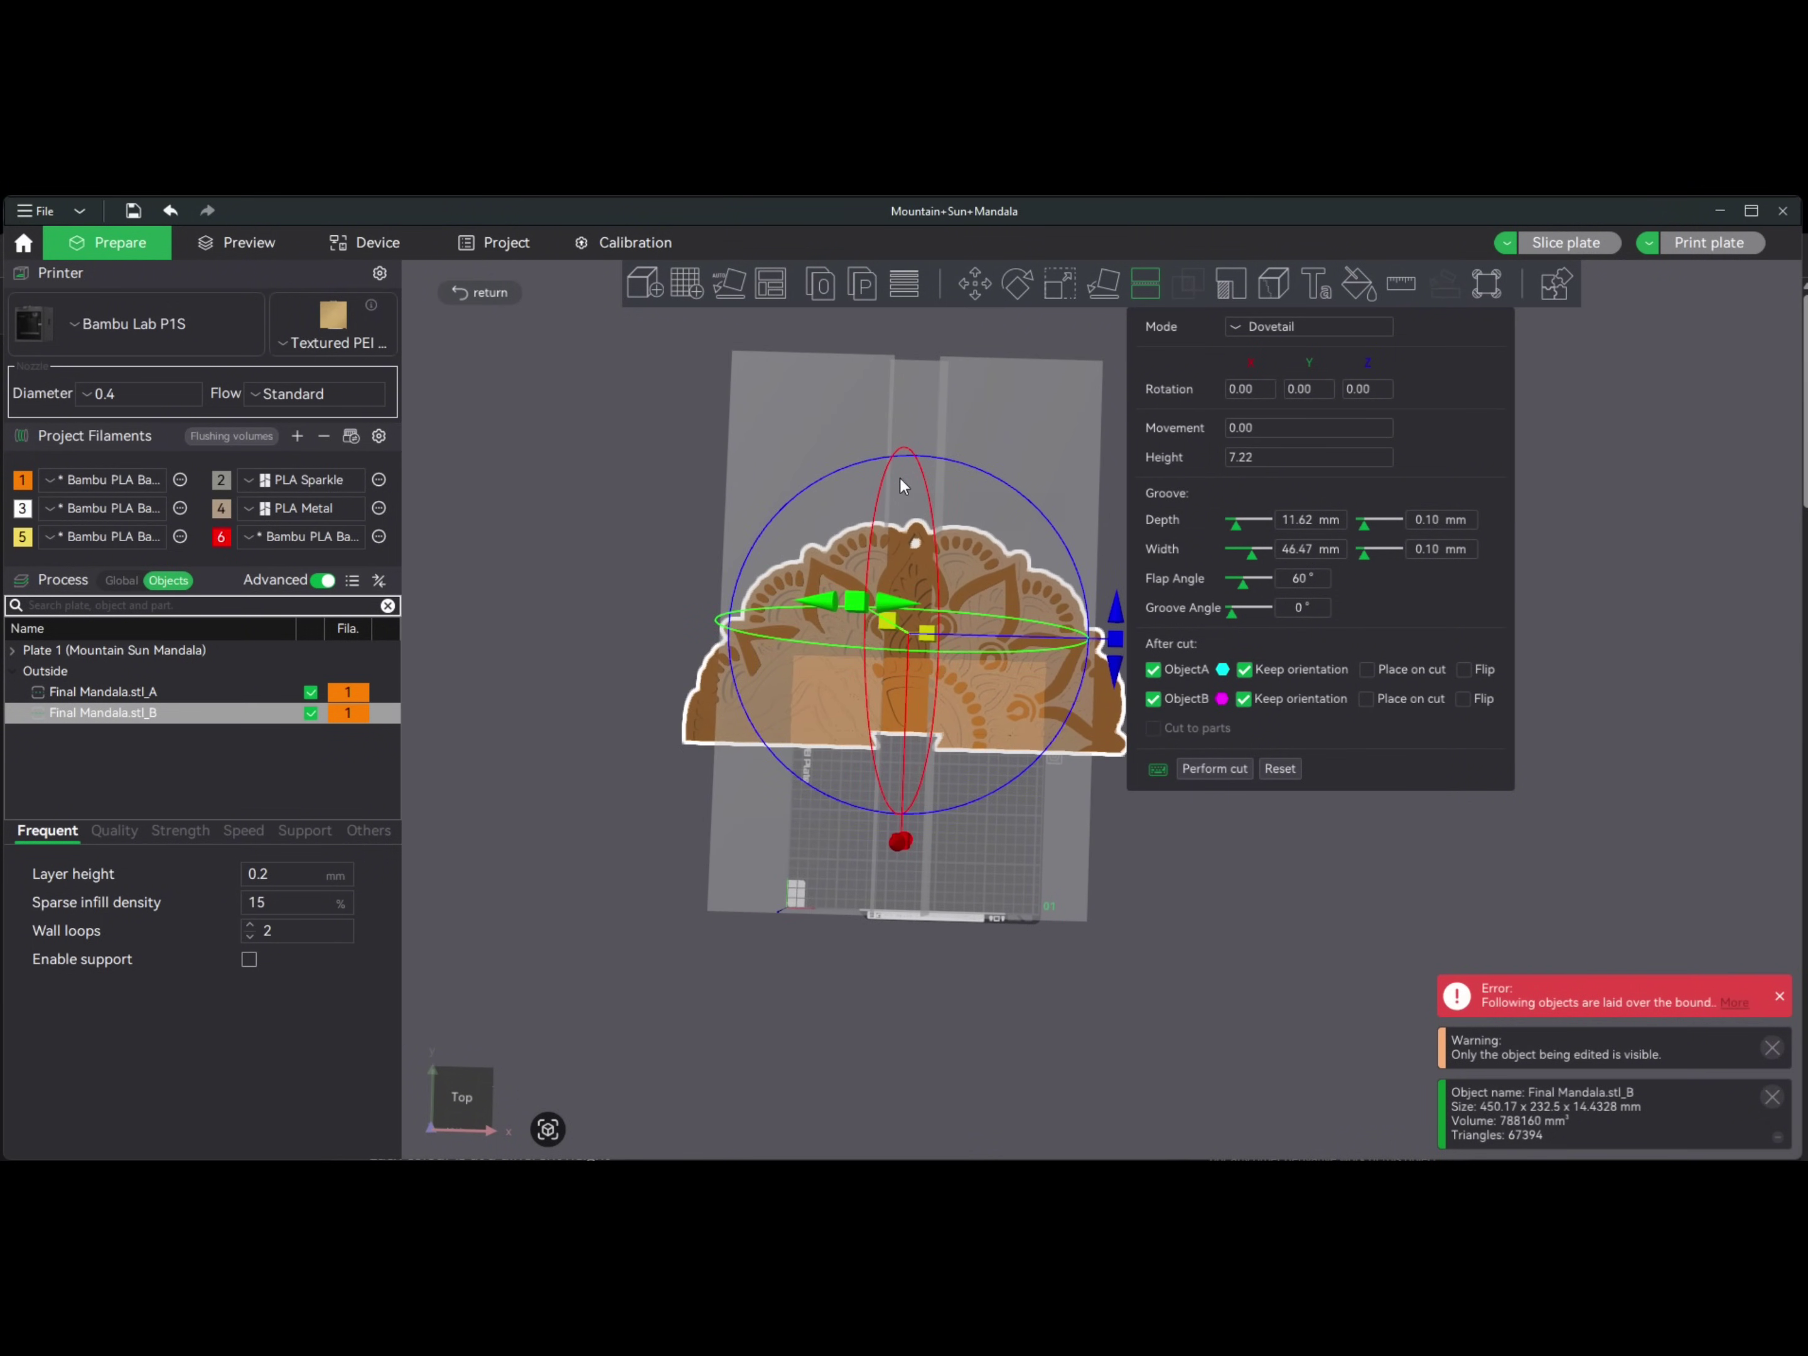
pyautogui.click(1242, 394)
pyautogui.write('90')
pyautogui.press('Return')
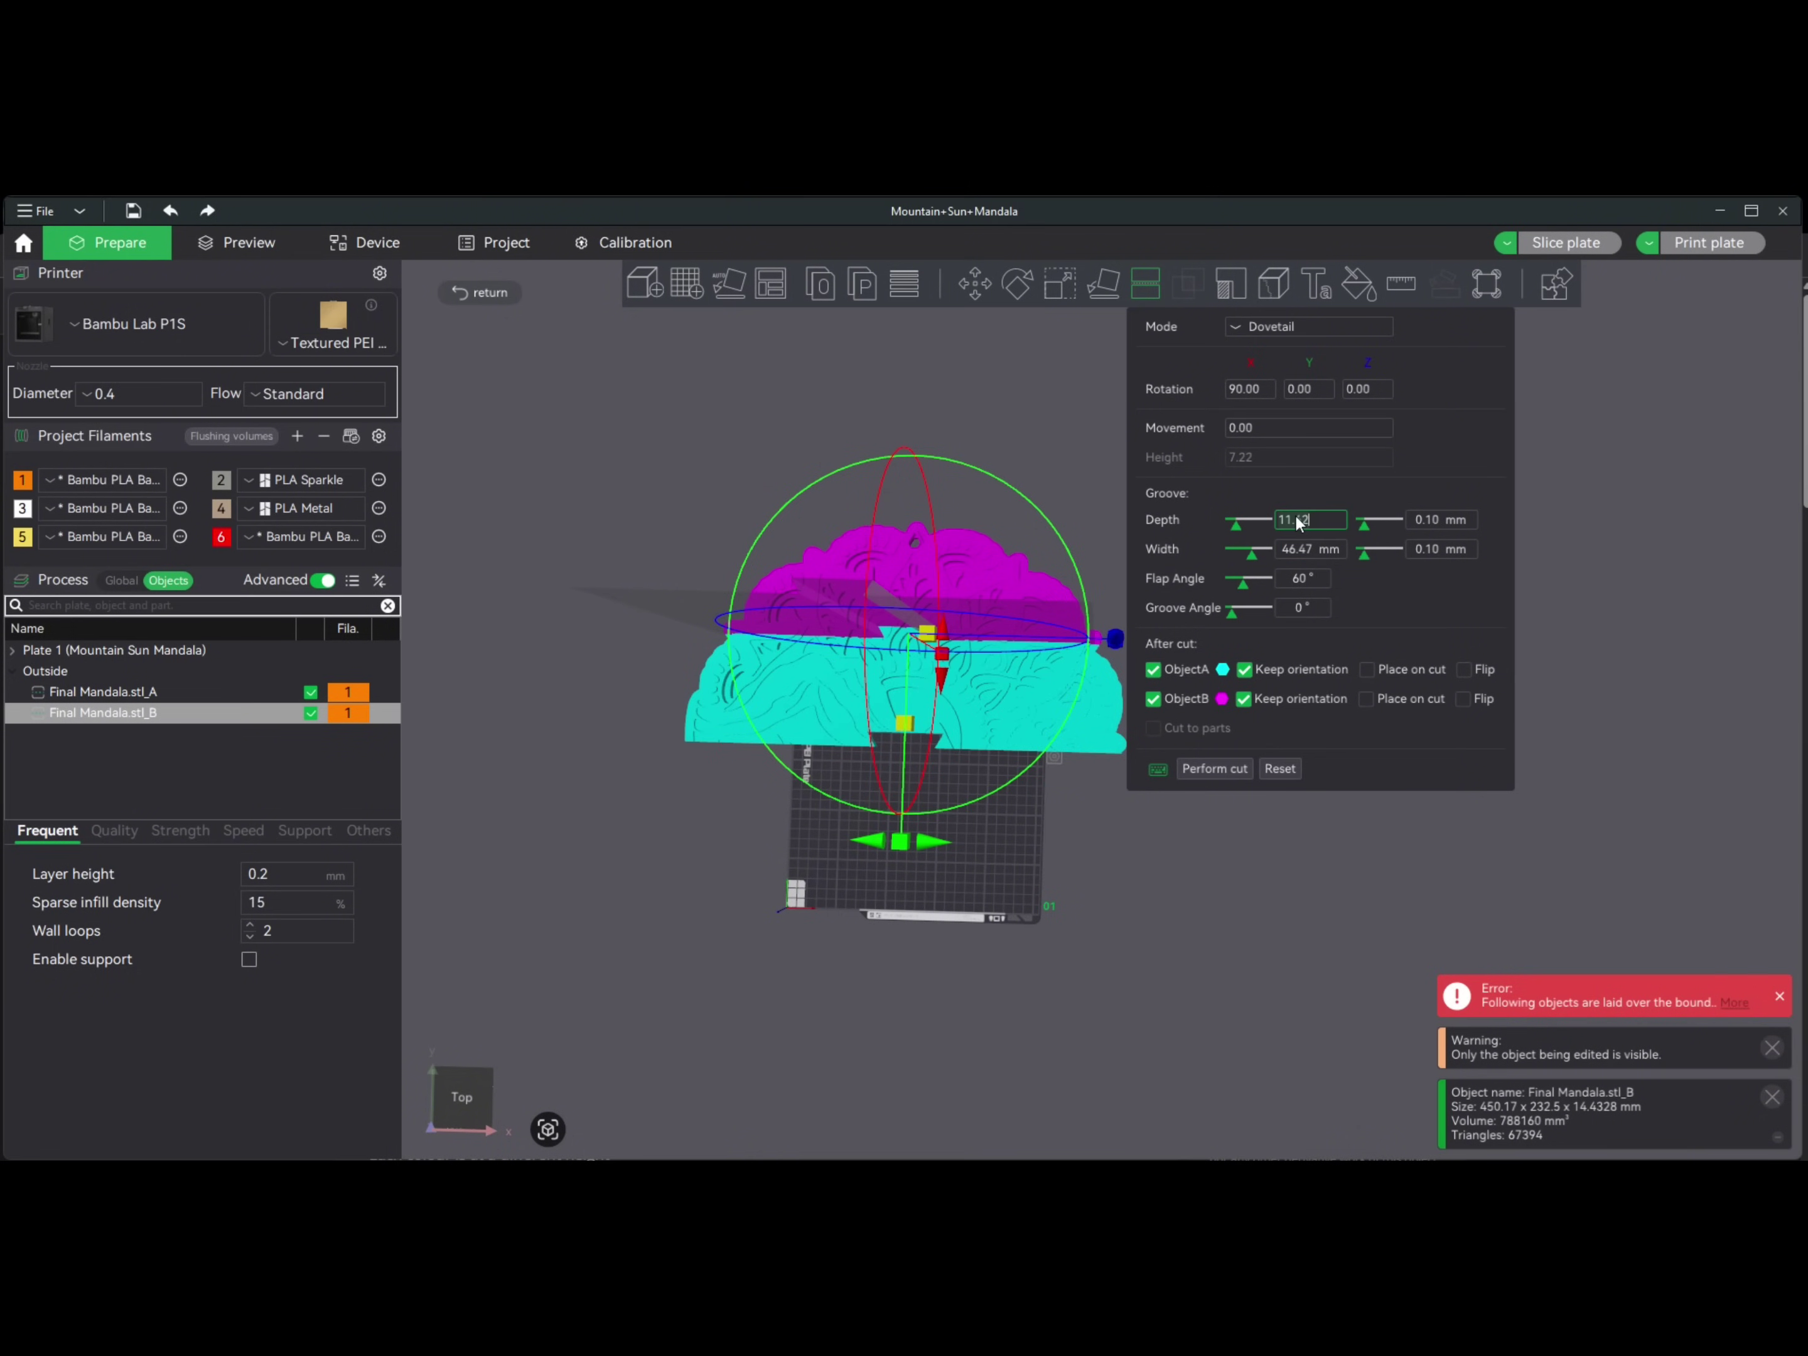
# - Set the upper half's dovetail groove to 10 mm deep and 40 mm wide
pyautogui.write('10')
pyautogui.click(1307, 548)
pyautogui.write('40')
# - Try a Y rotation of 90° for the upper half's cut plane, then return it to 0°
pyautogui.write('90')
pyautogui.press('Return')
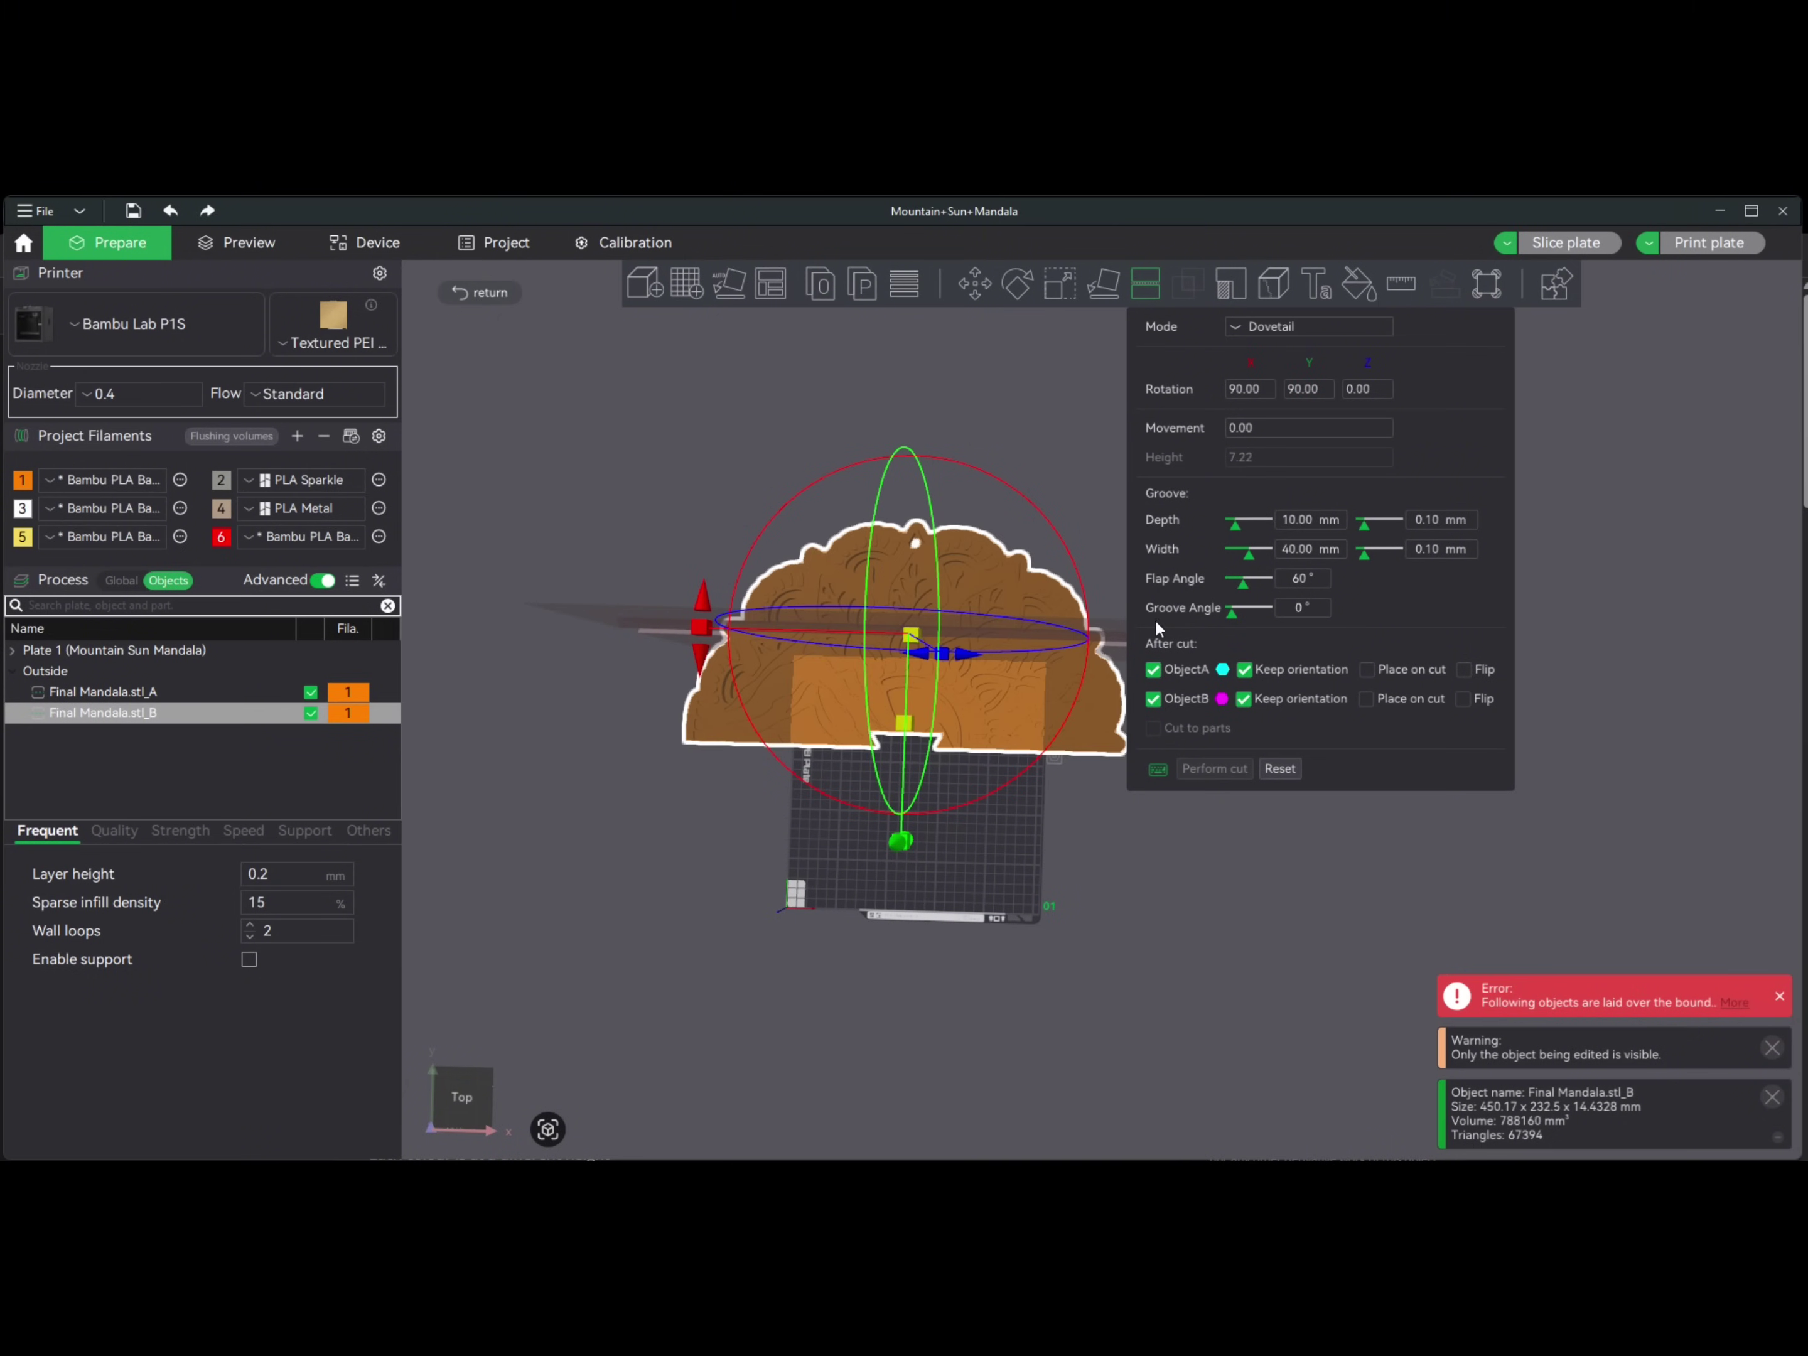
pyautogui.moveTo(1146, 848); pyautogui.dragTo(1145, 886)
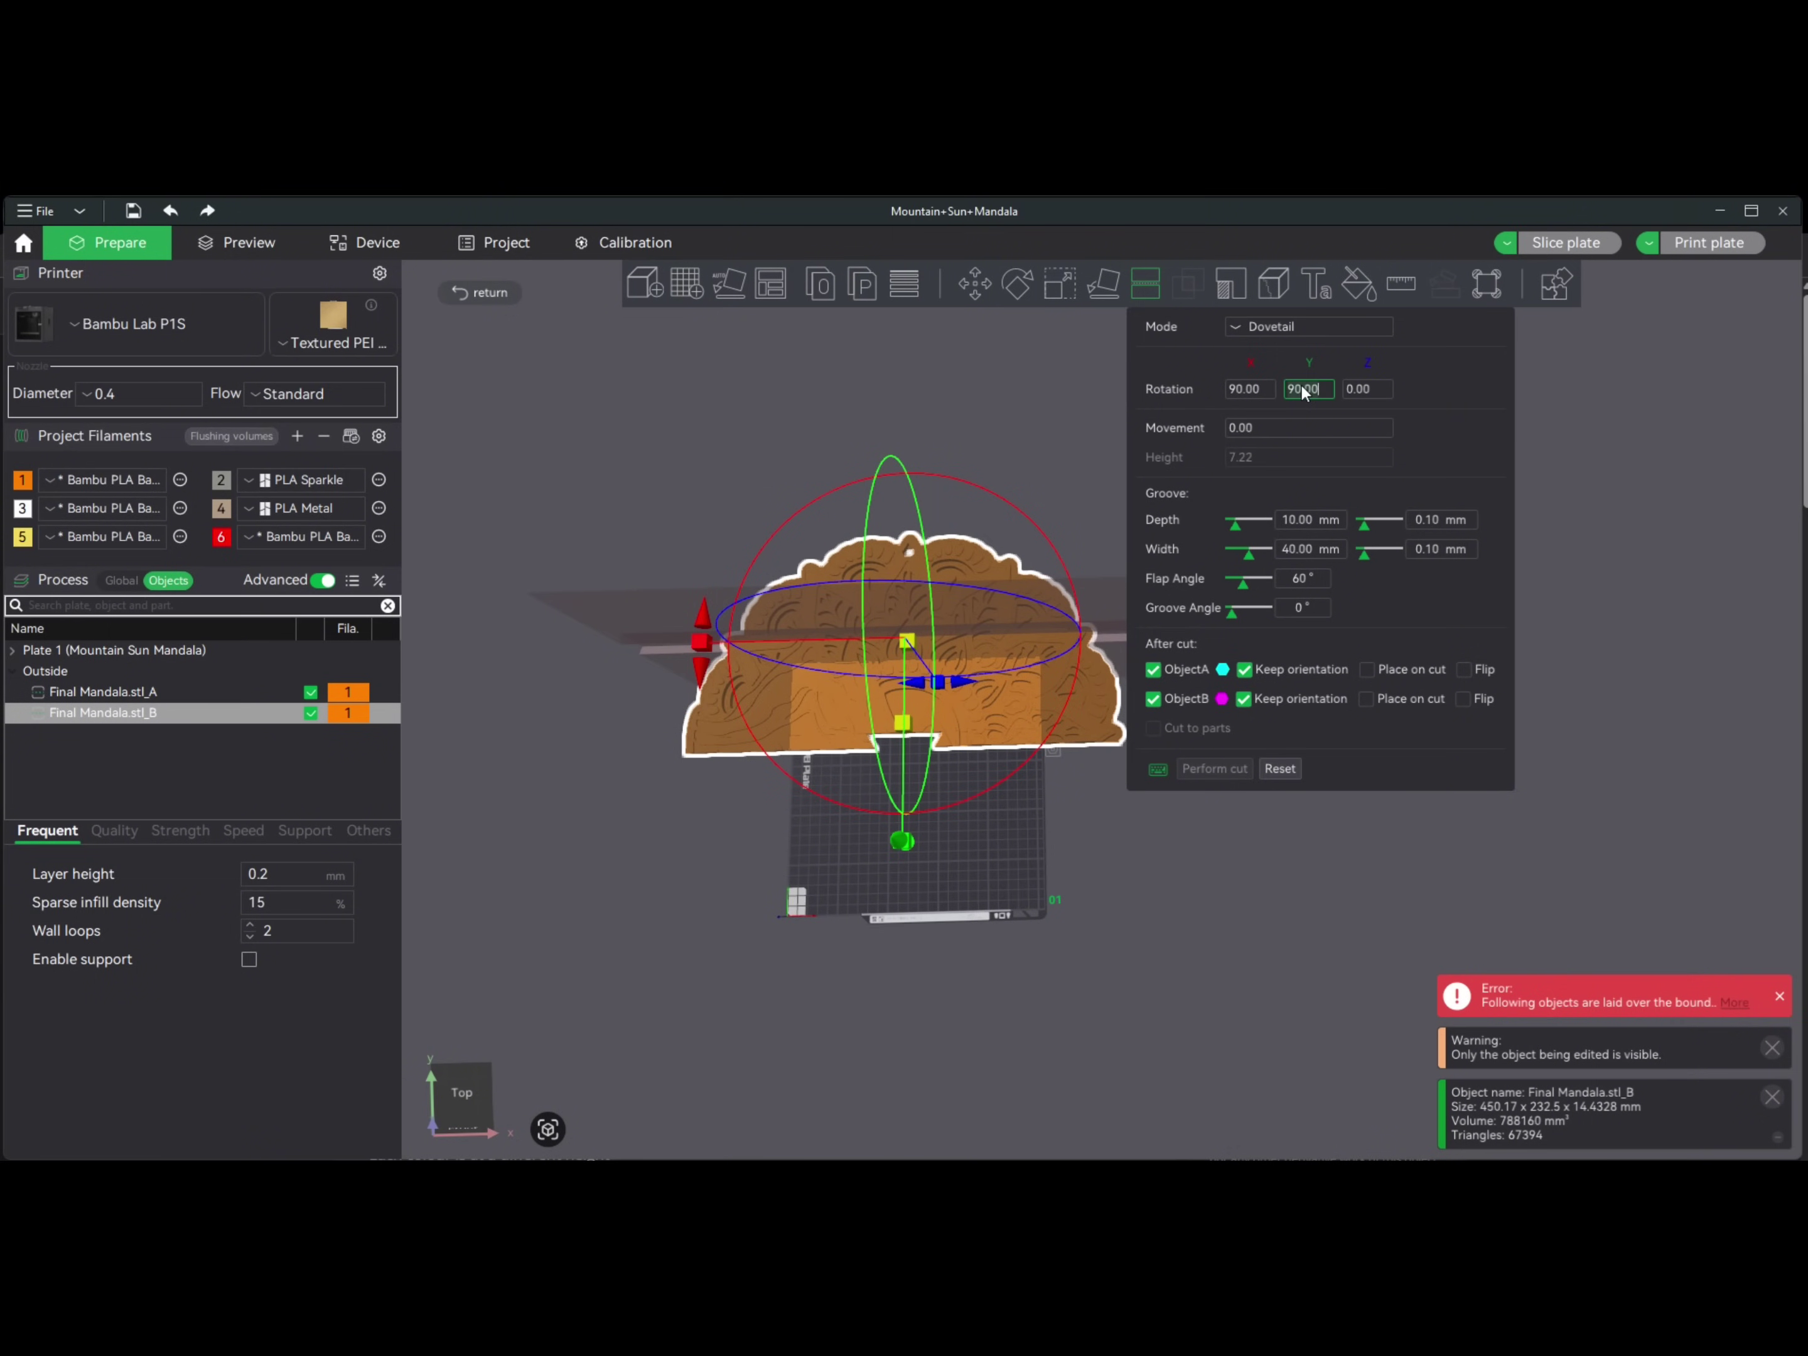
pyautogui.write('0')
pyautogui.press('Return')
# - Turn the upper half's cut plane to a Z rotation of 90°
pyautogui.moveTo(1177, 806); pyautogui.dragTo(1057, 855)
pyautogui.moveTo(824, 1113); pyautogui.dragTo(1182, 987)
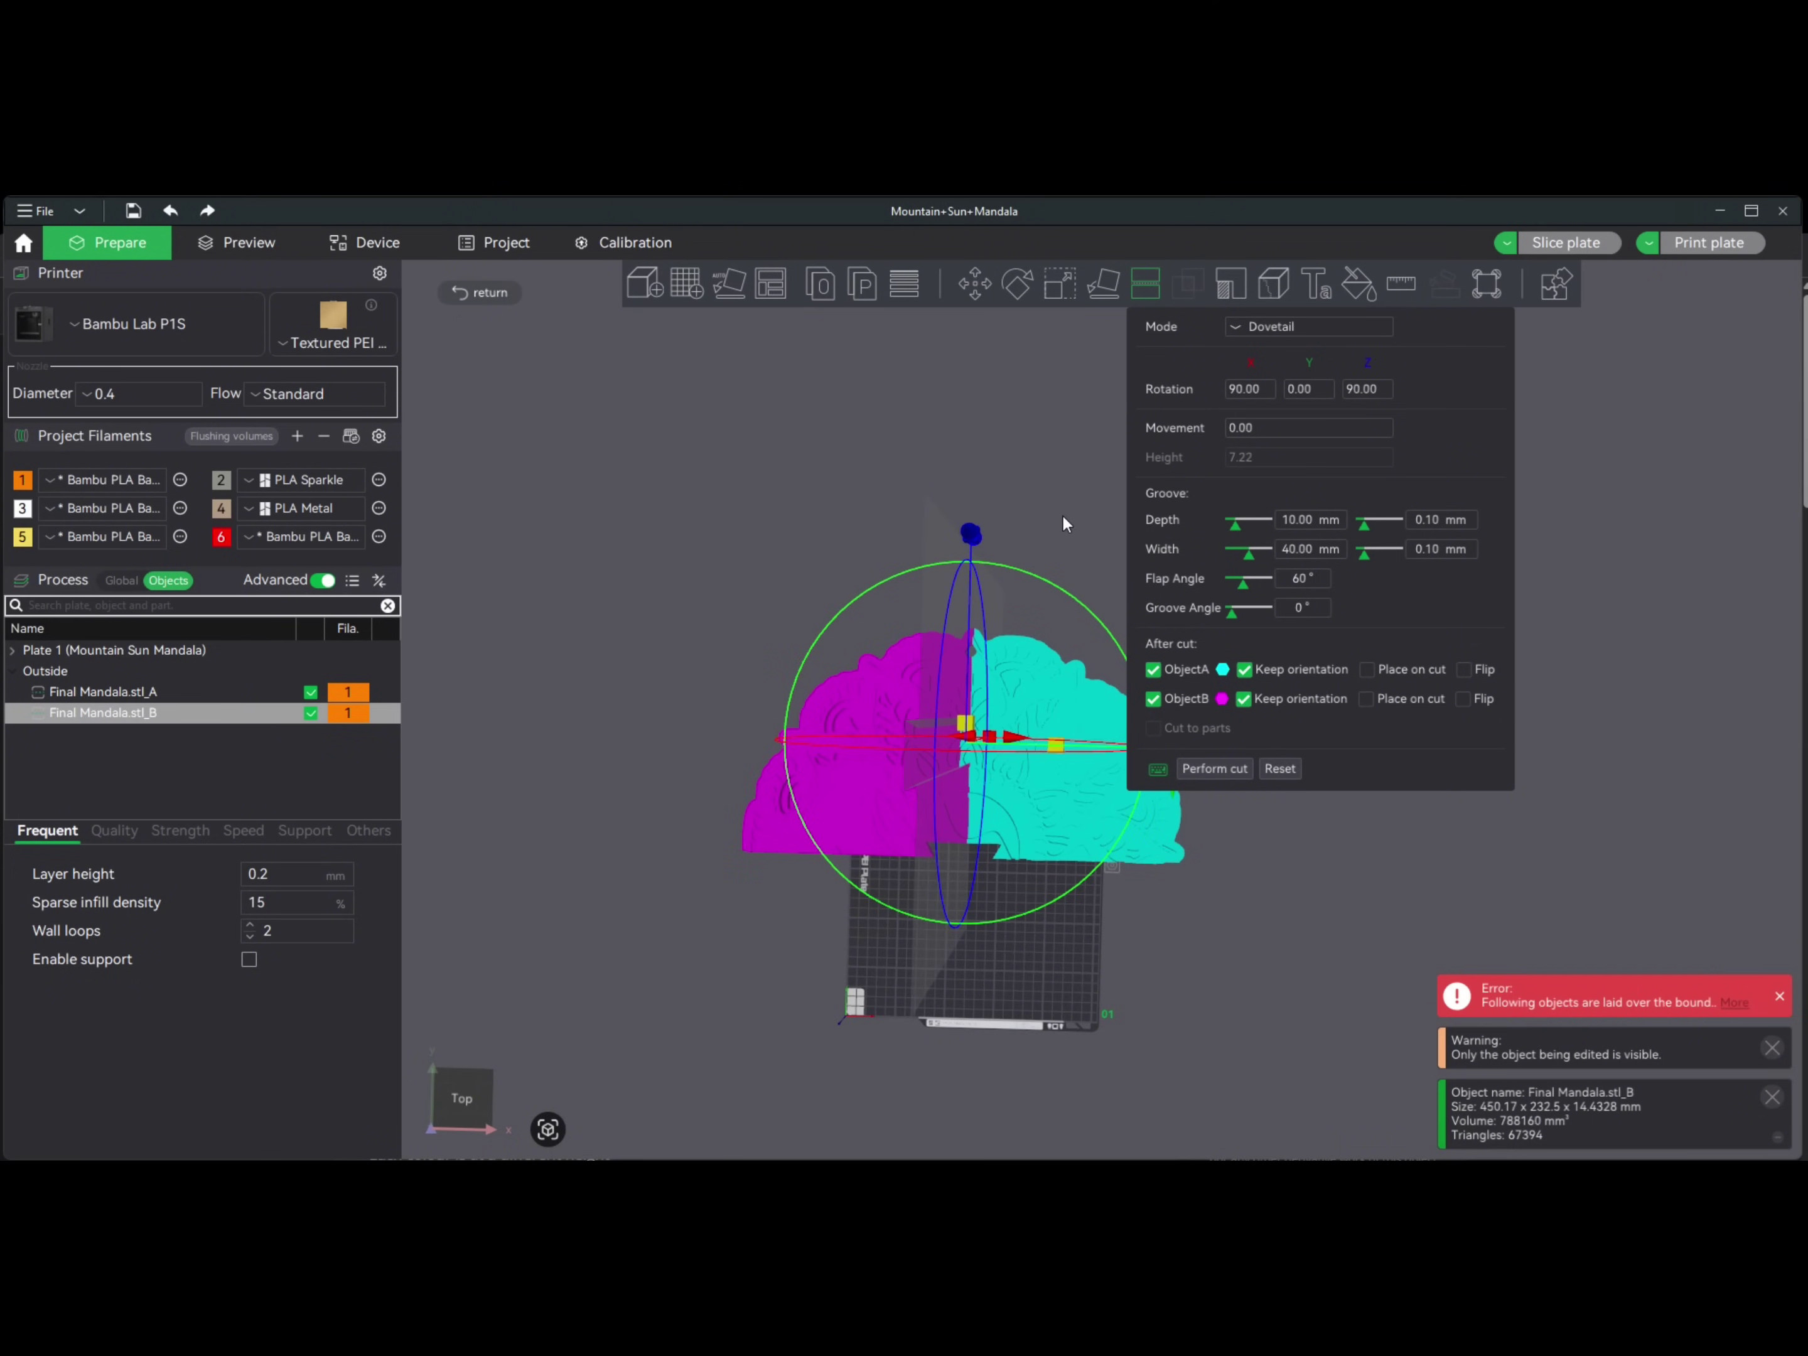
pyautogui.moveTo(1063, 518); pyautogui.dragTo(1142, 859)
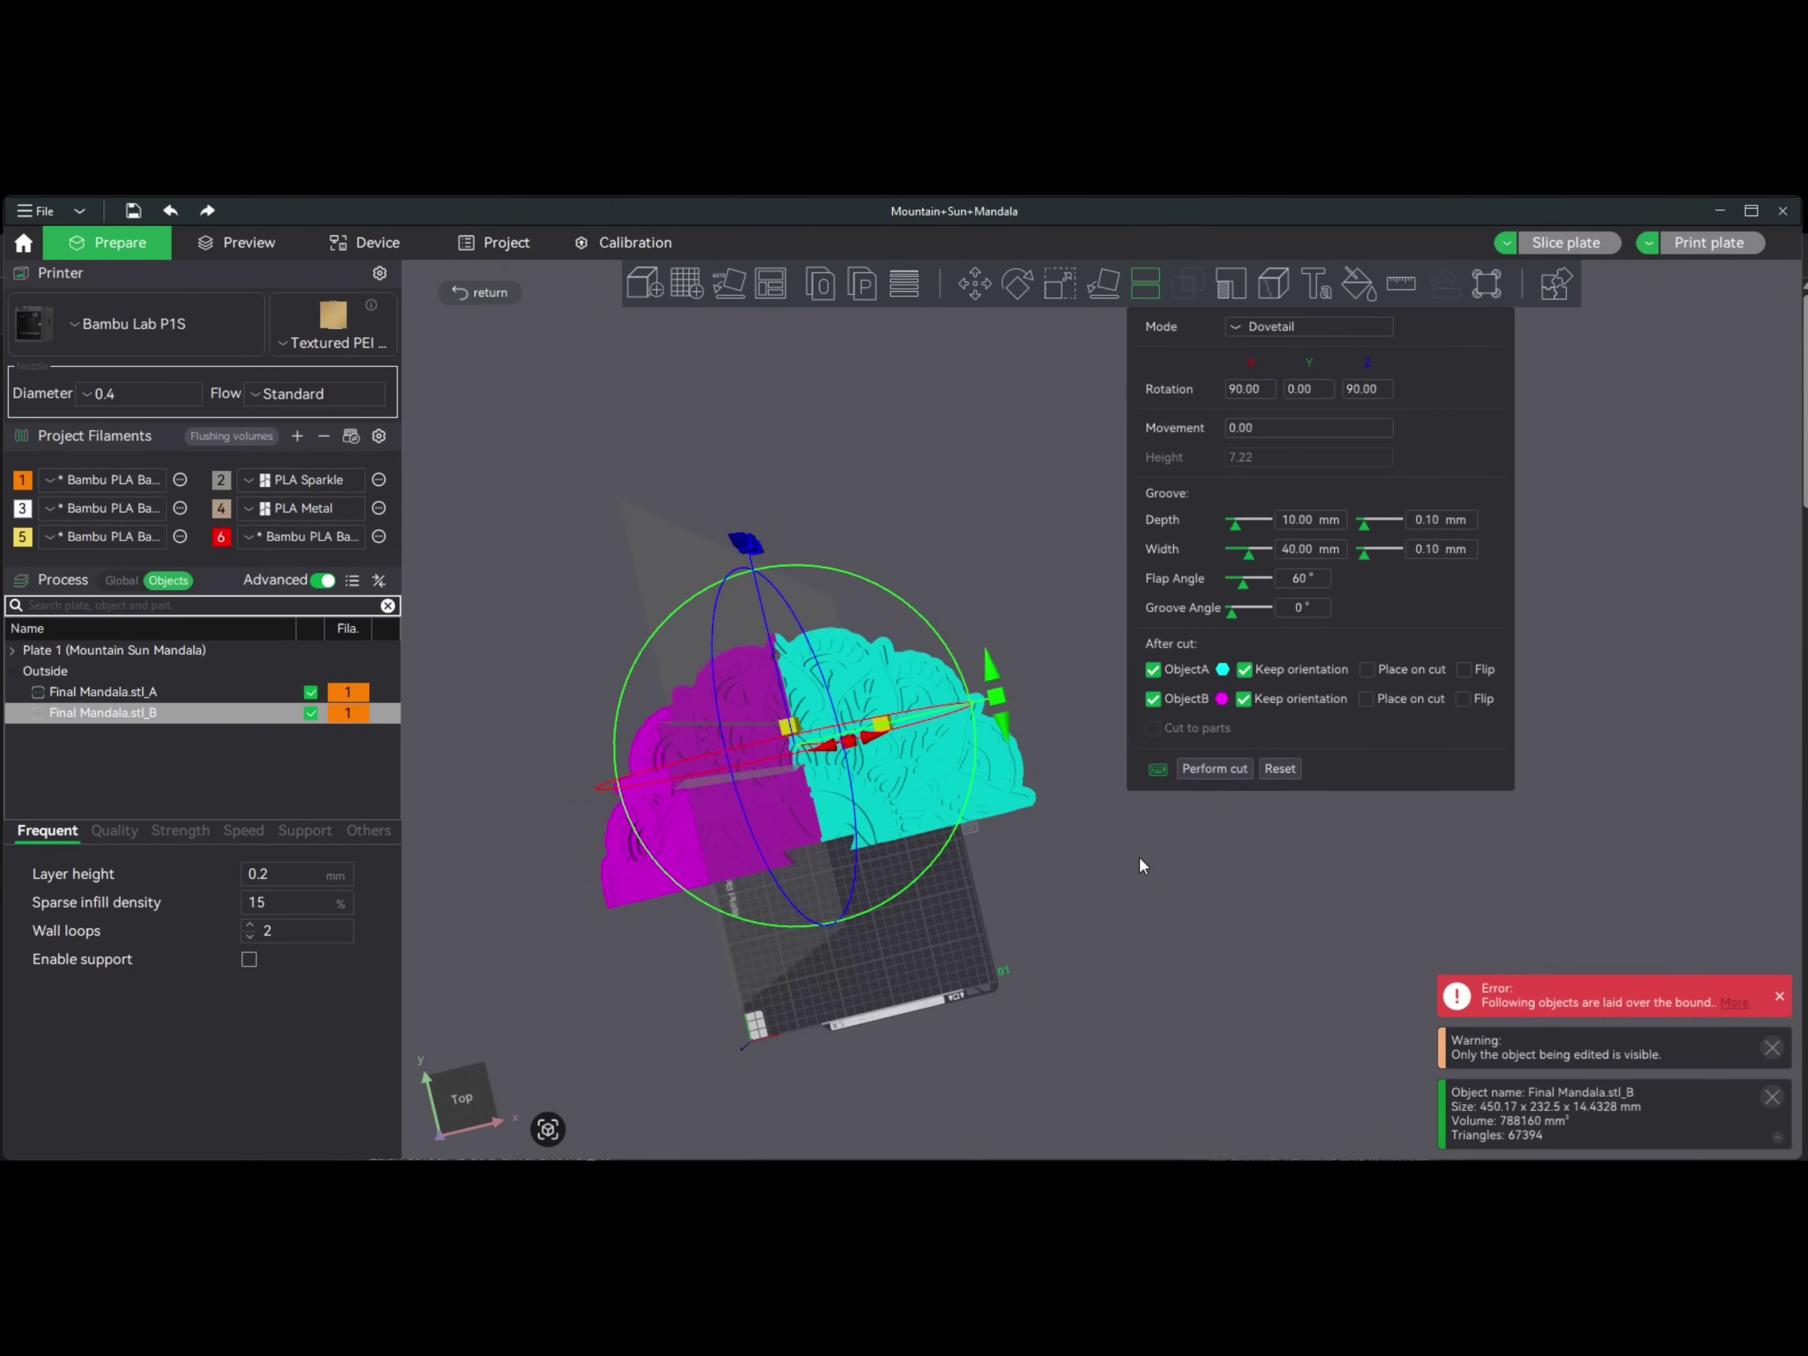
# - Cut the upper half into two dovetailed quarters and move both clear of the plate
pyautogui.click(1220, 768)
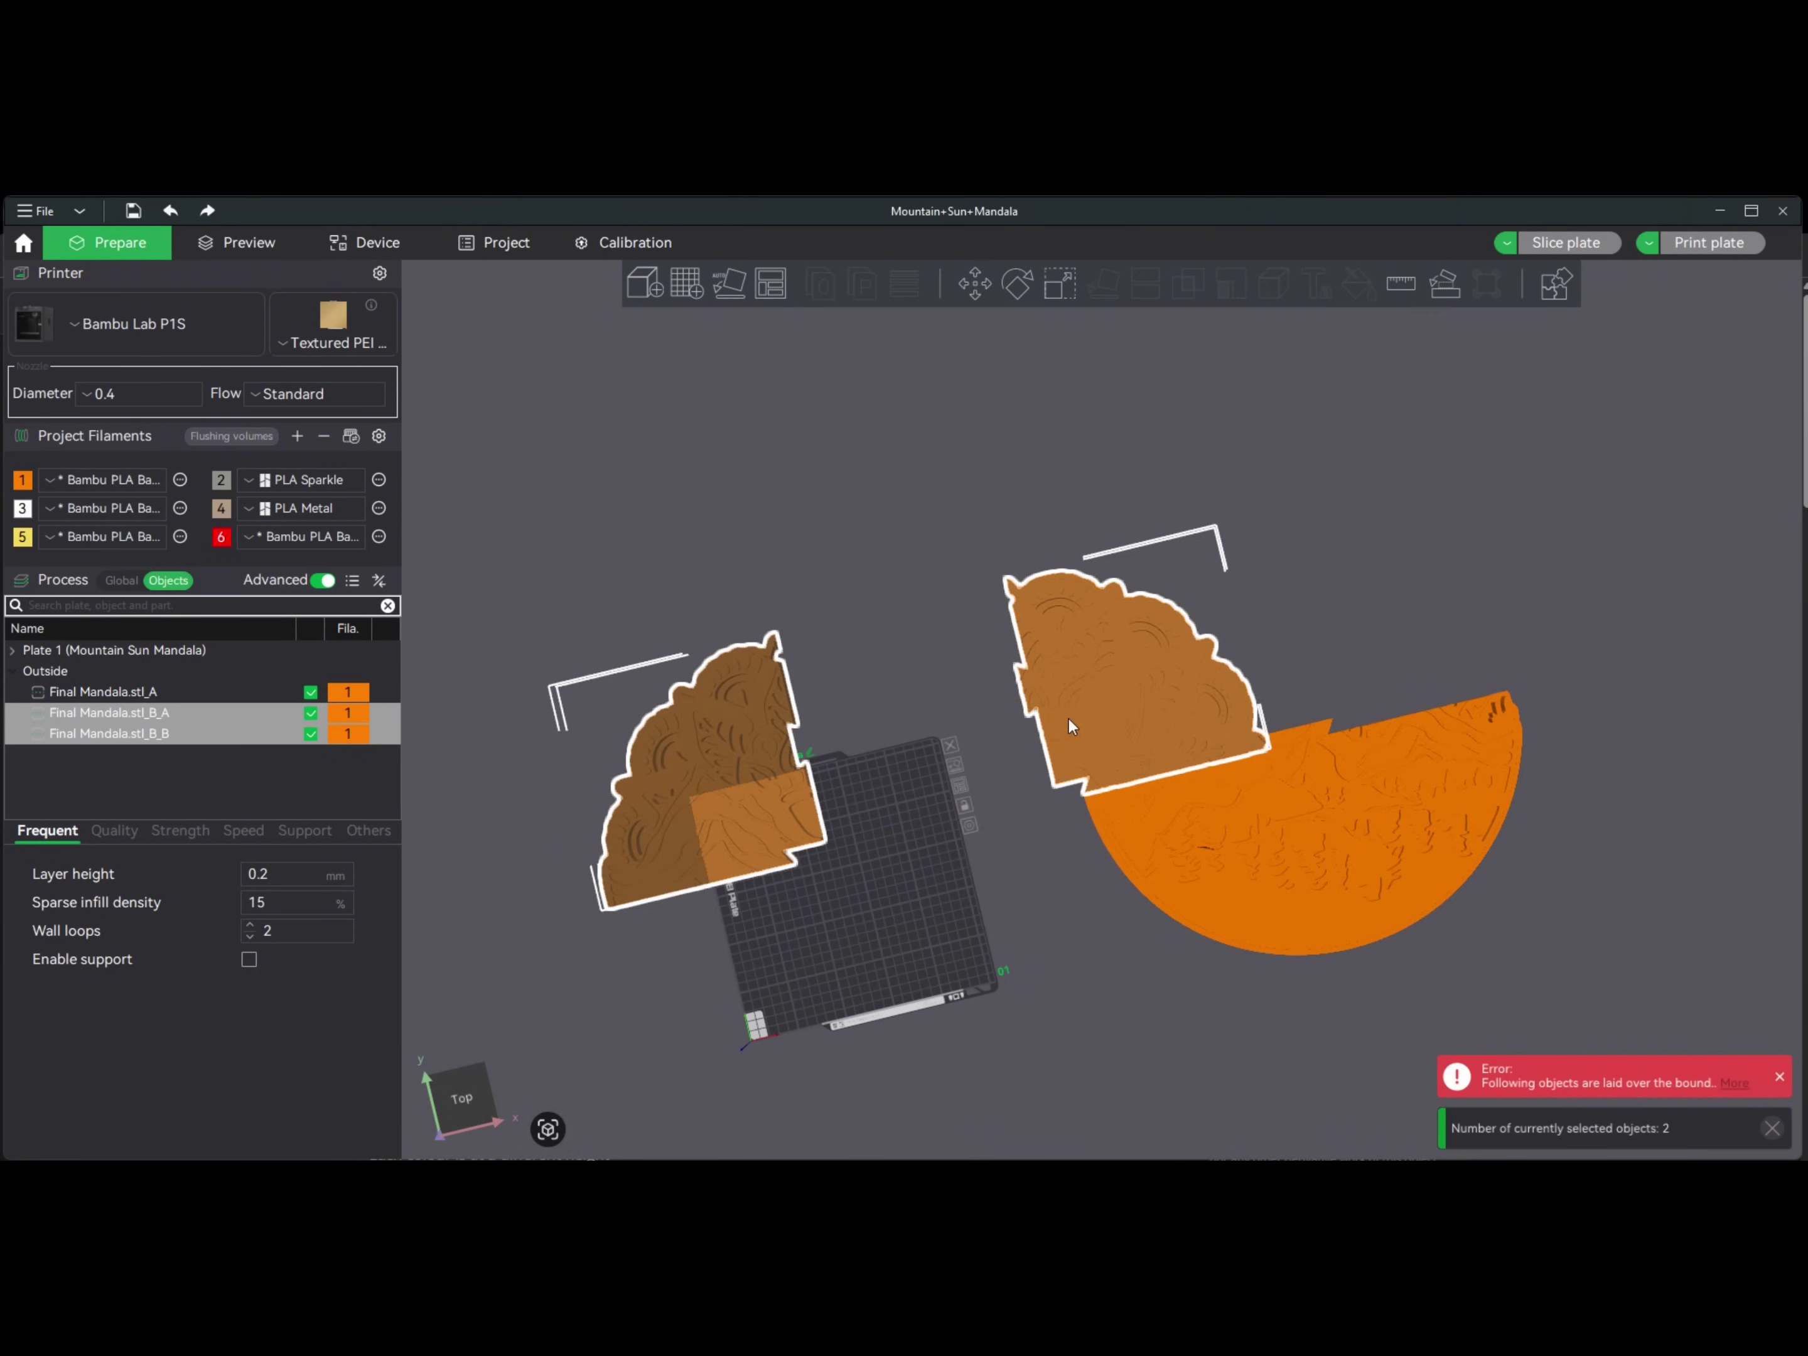
pyautogui.moveTo(1068, 719); pyautogui.dragTo(978, 486)
# - Start a dovetail cut on the lower half with the cut plane's X rotation set to 90°
pyautogui.click(1345, 936)
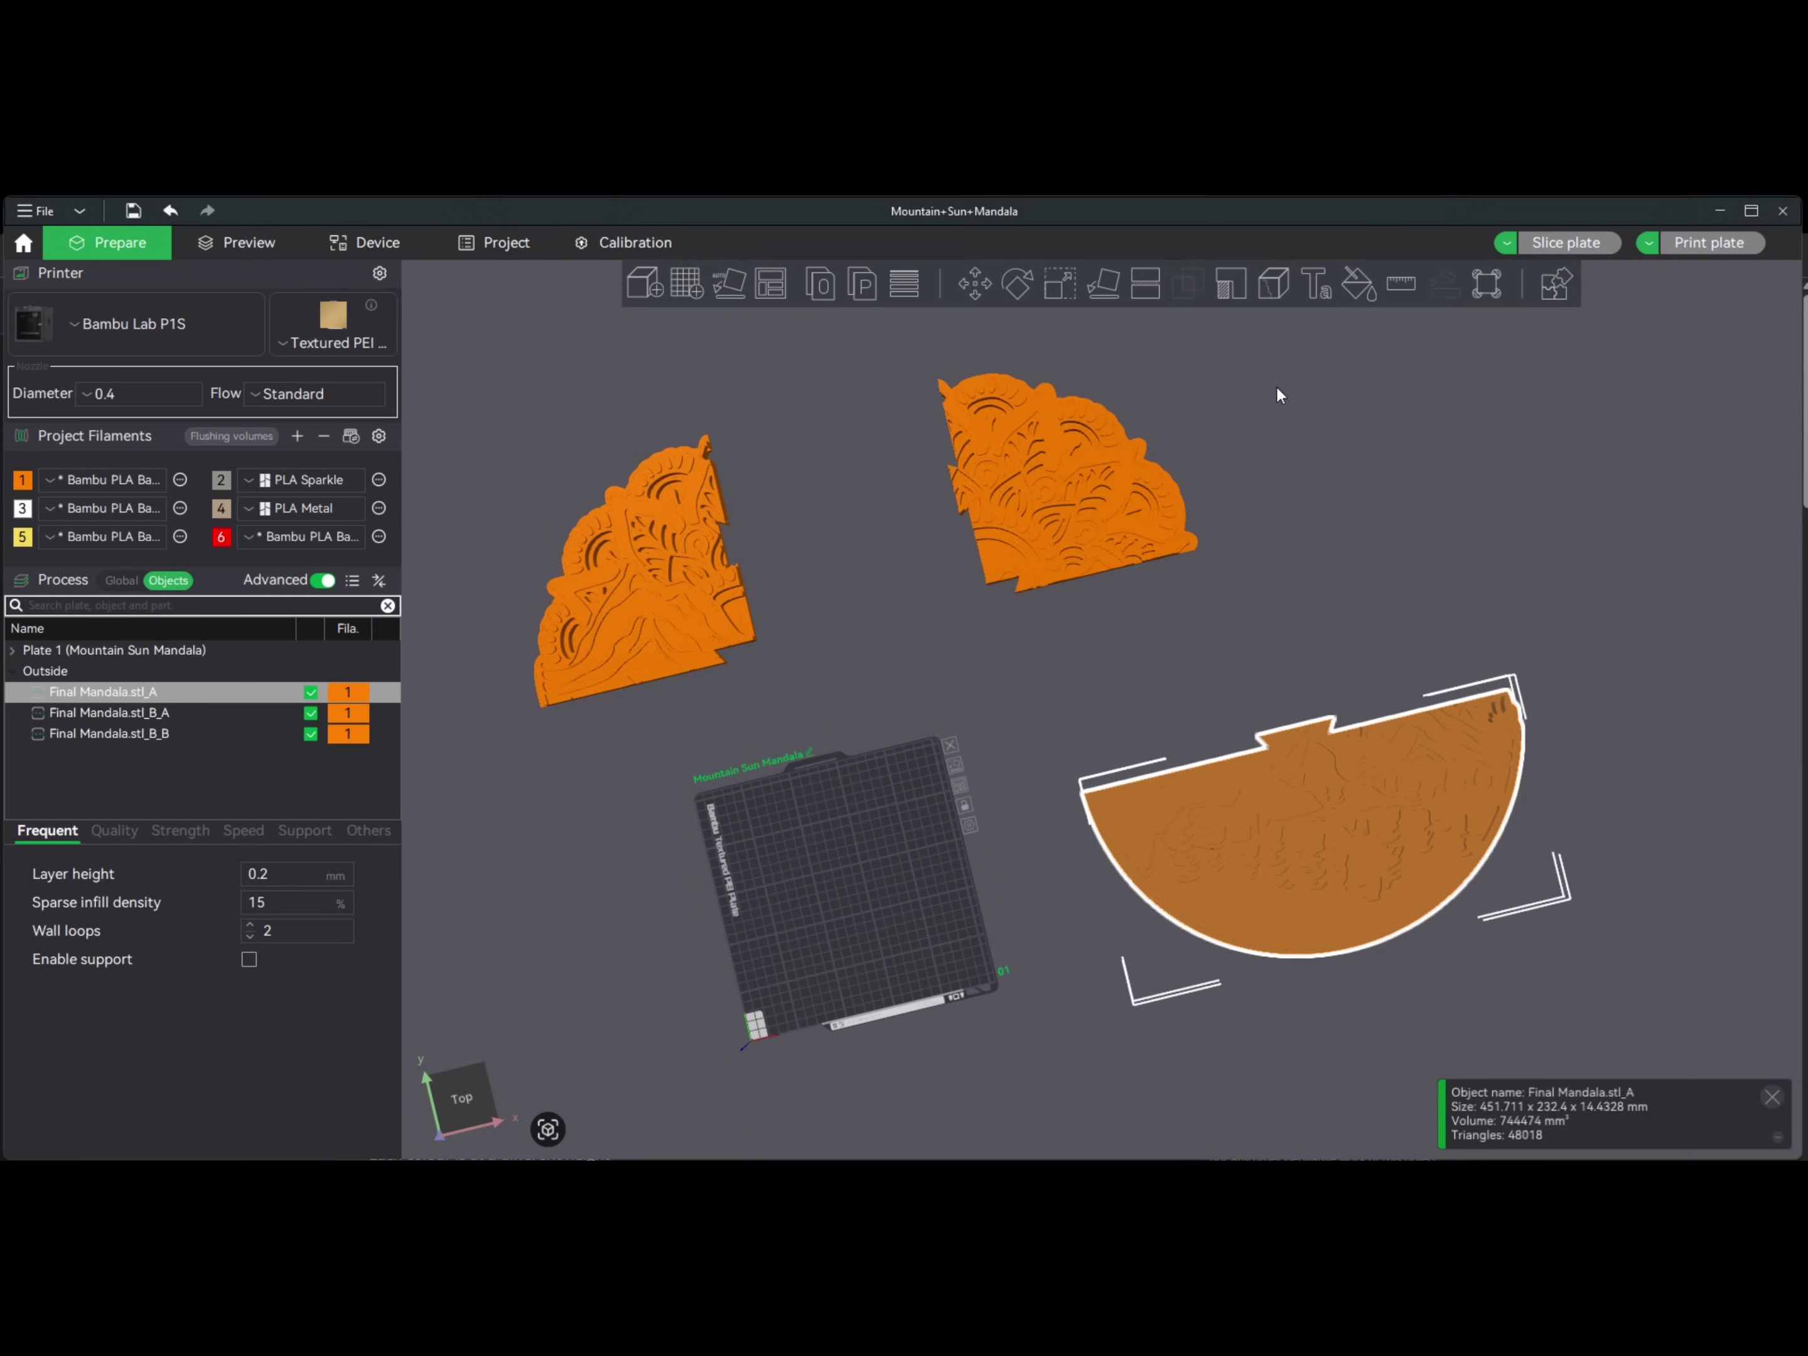
pyautogui.click(1144, 283)
pyautogui.moveTo(997, 849); pyautogui.dragTo(1252, 926)
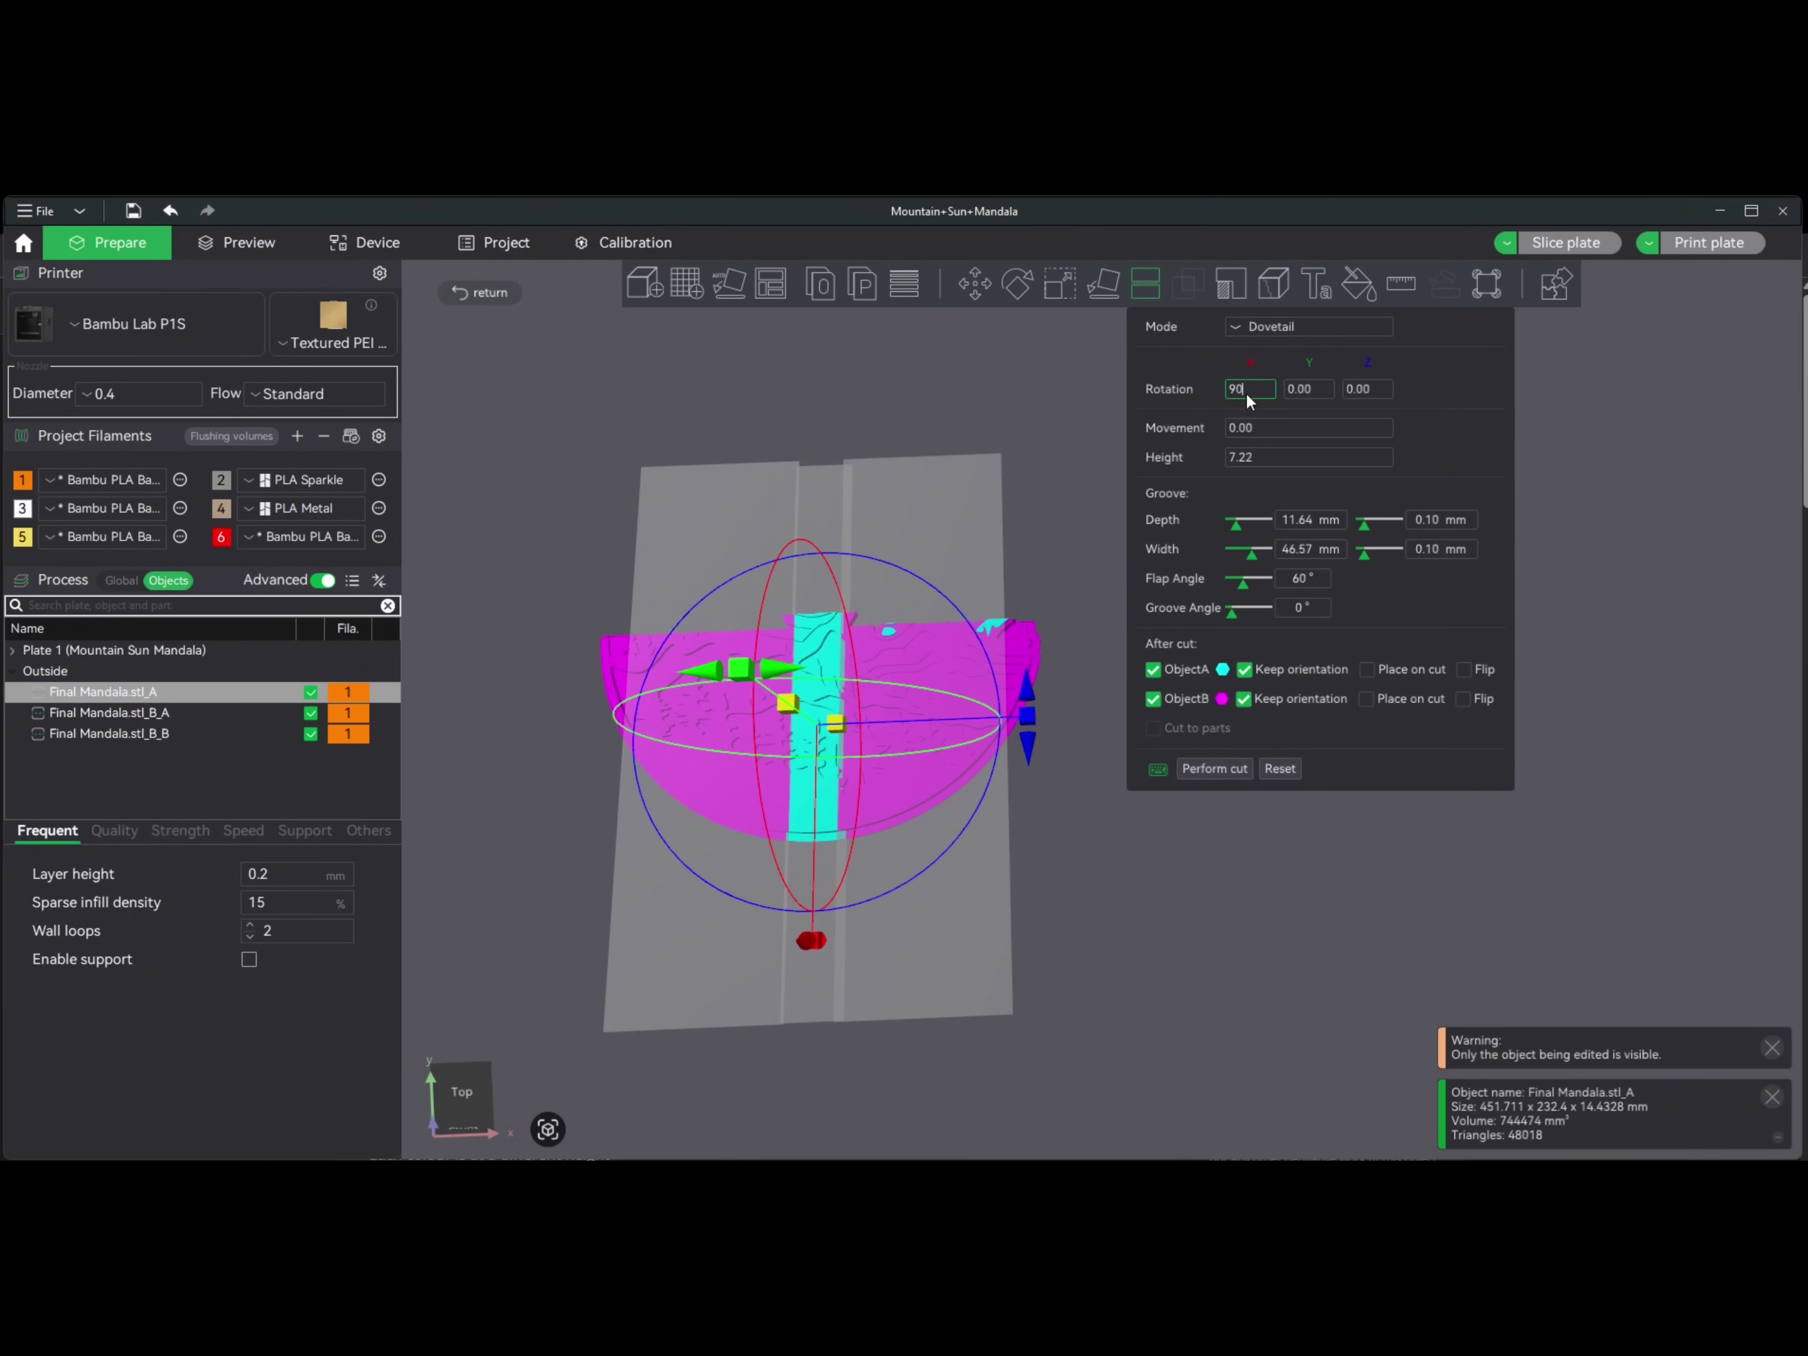
pyautogui.press('Return')
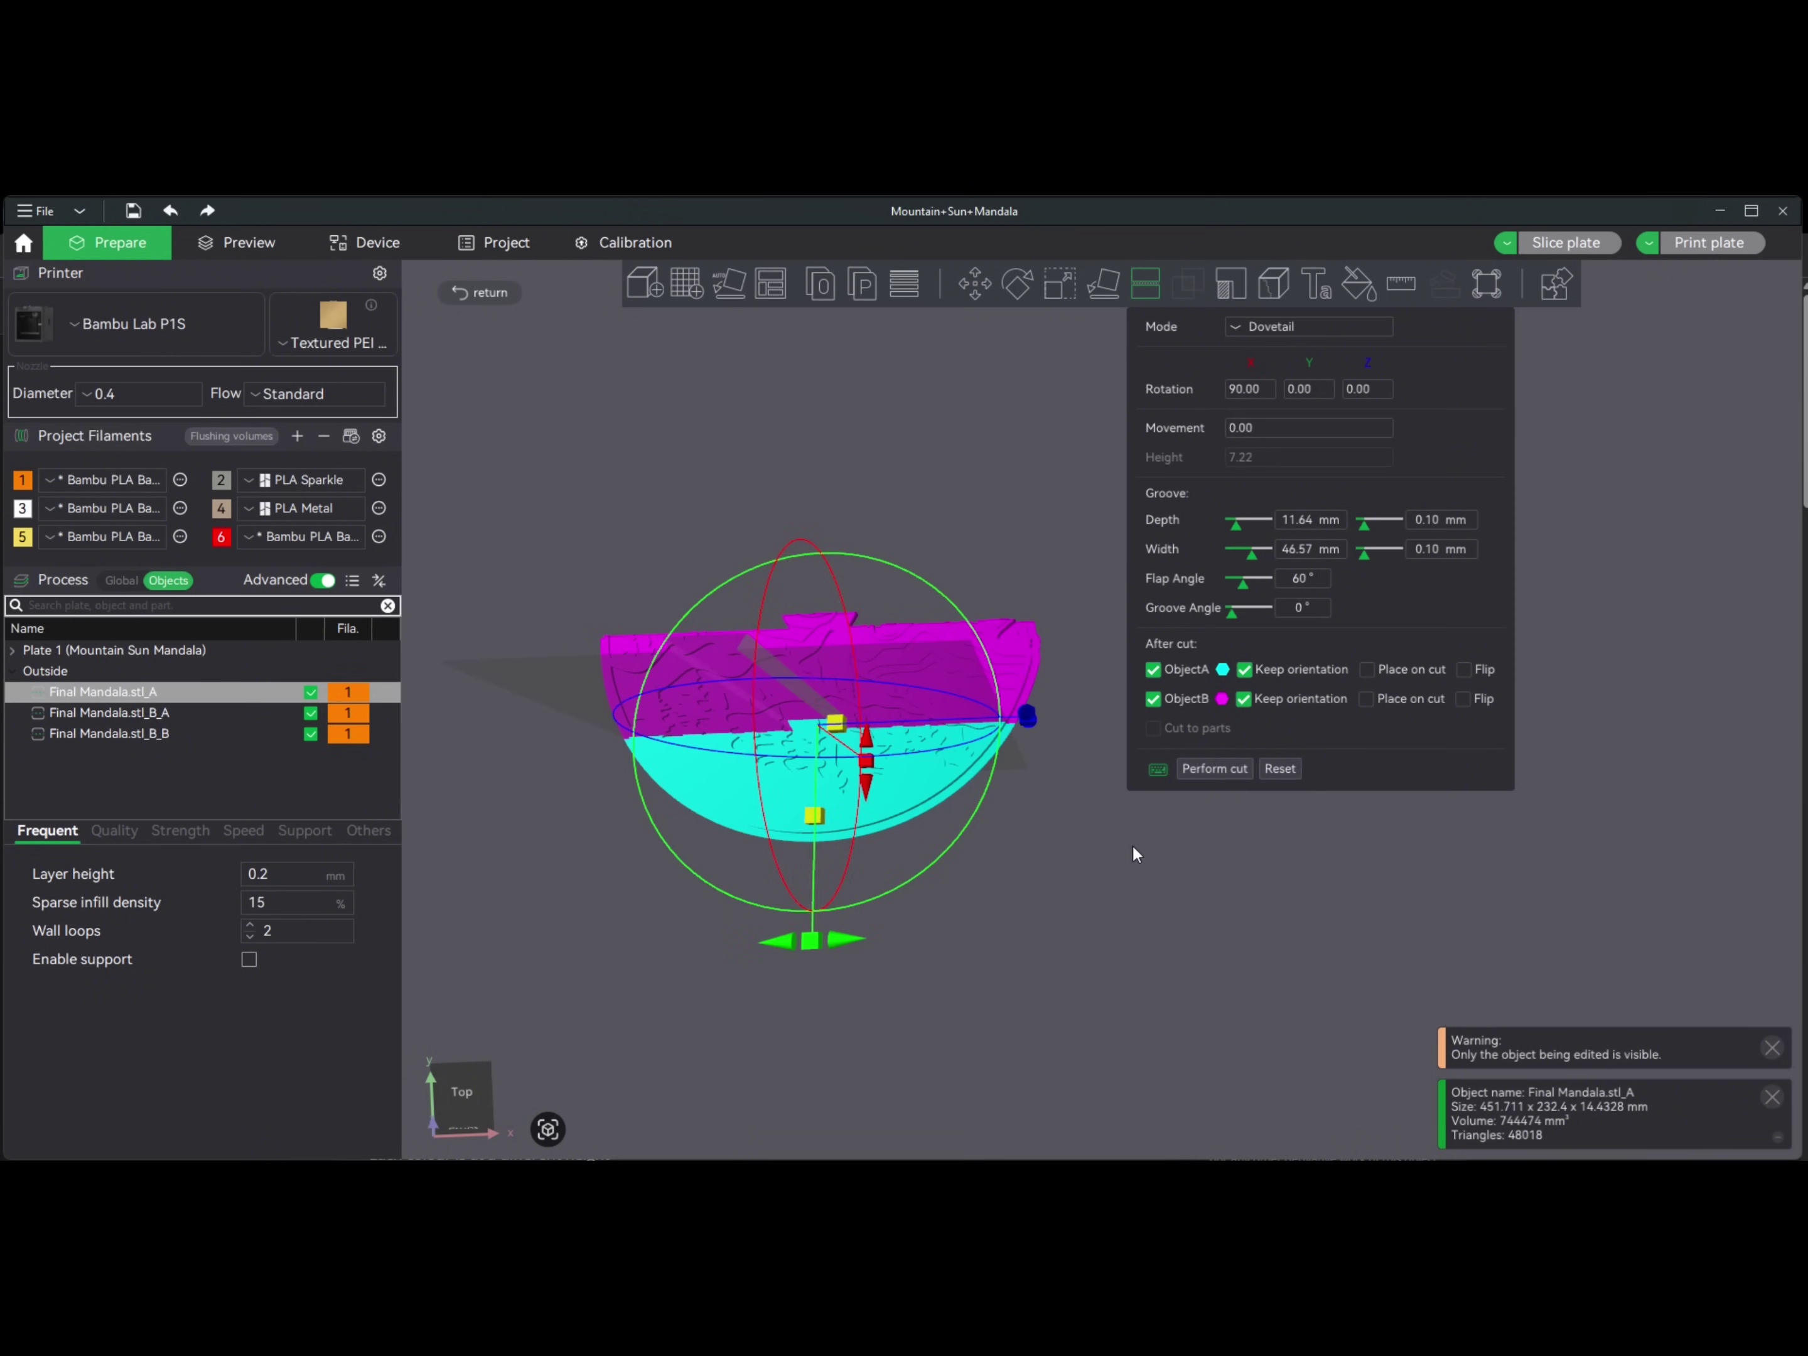
# - Try a Y rotation of 90° for the lower half's cut plane and undo it
pyautogui.click(1309, 390)
pyautogui.write('90')
pyautogui.press('Return')
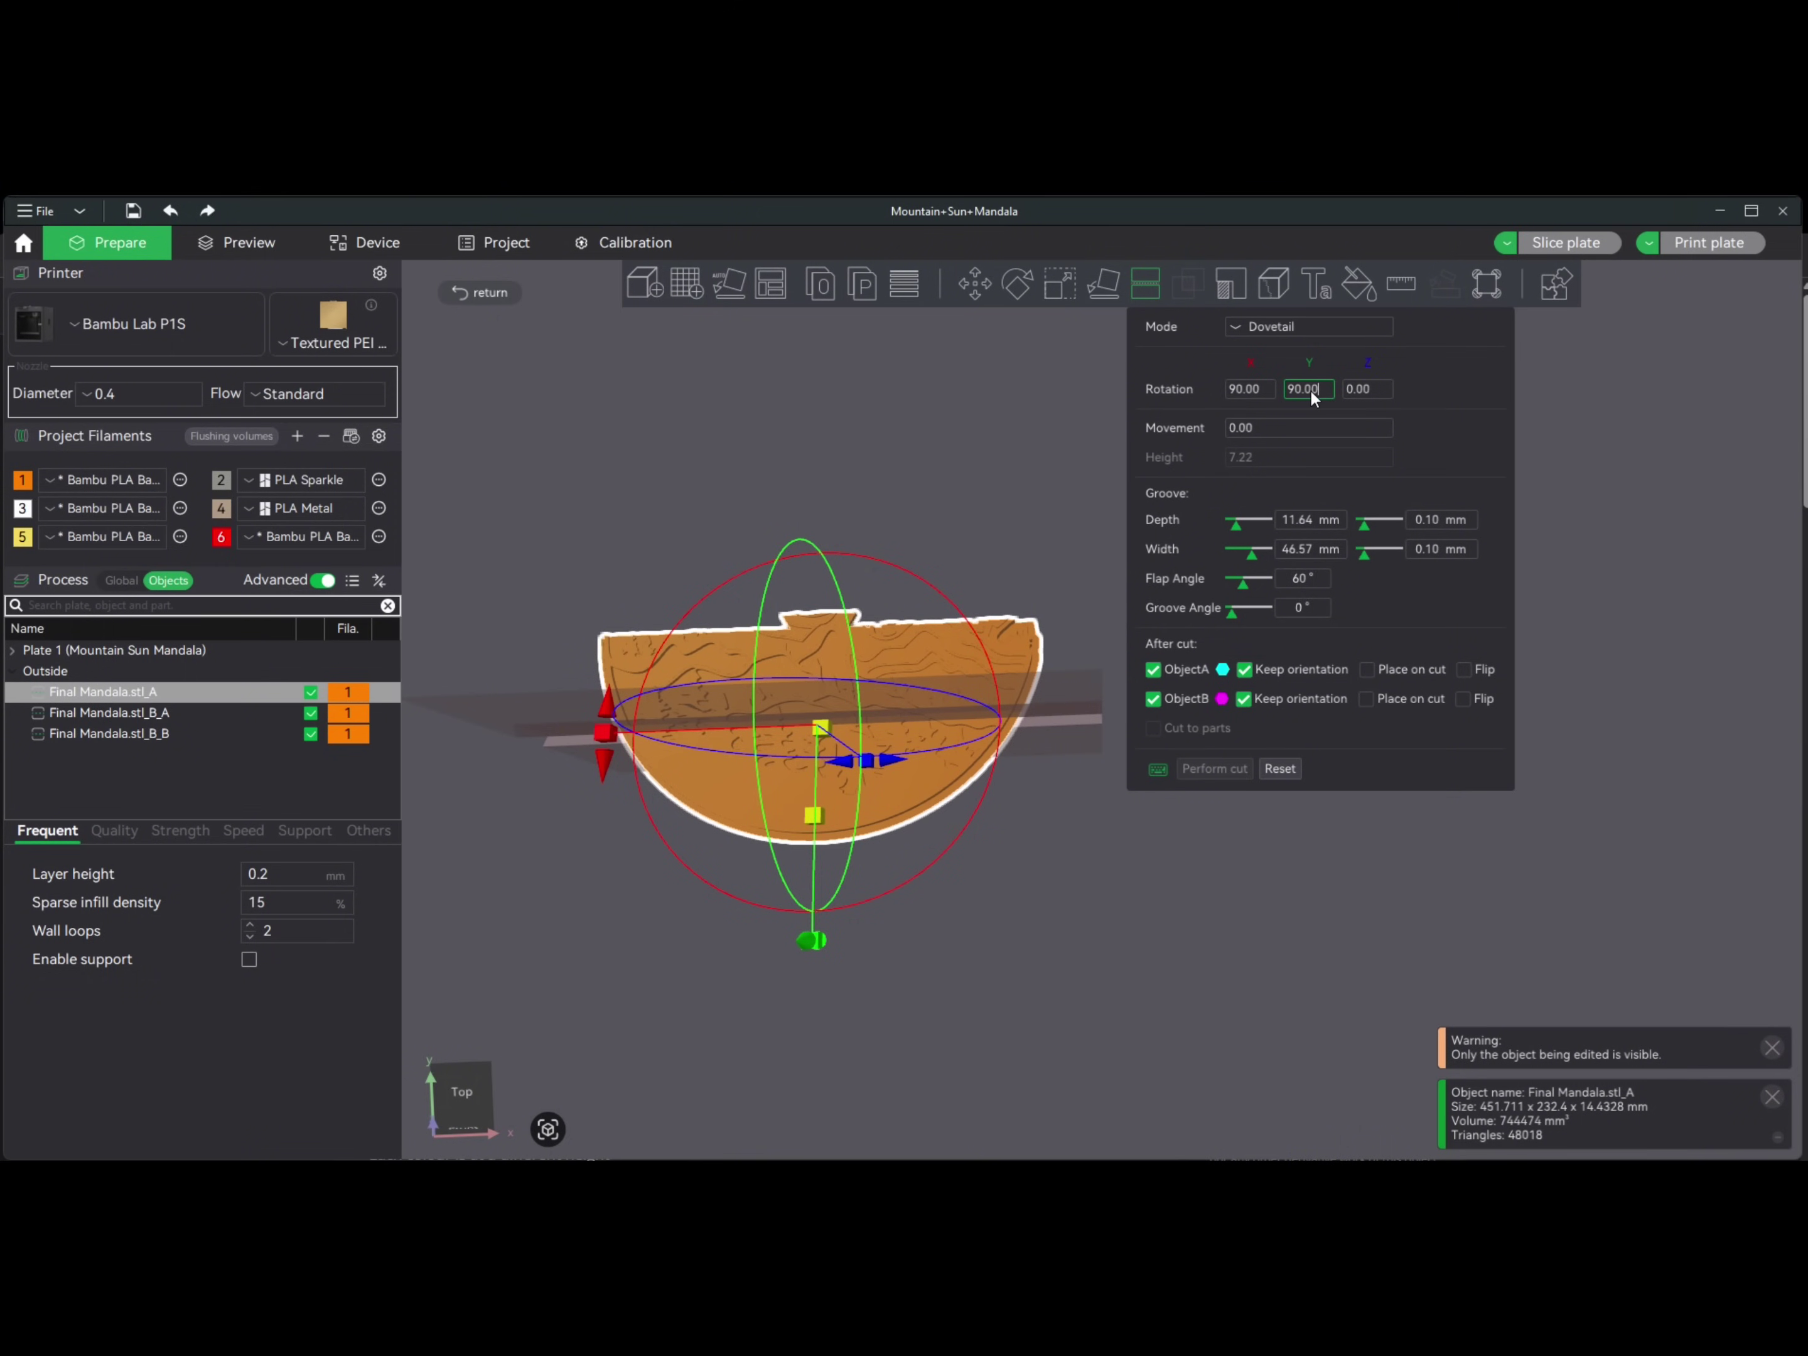
pyautogui.hotkey('ctrl', 'z')
pyautogui.moveTo(1032, 1020); pyautogui.dragTo(871, 1037)
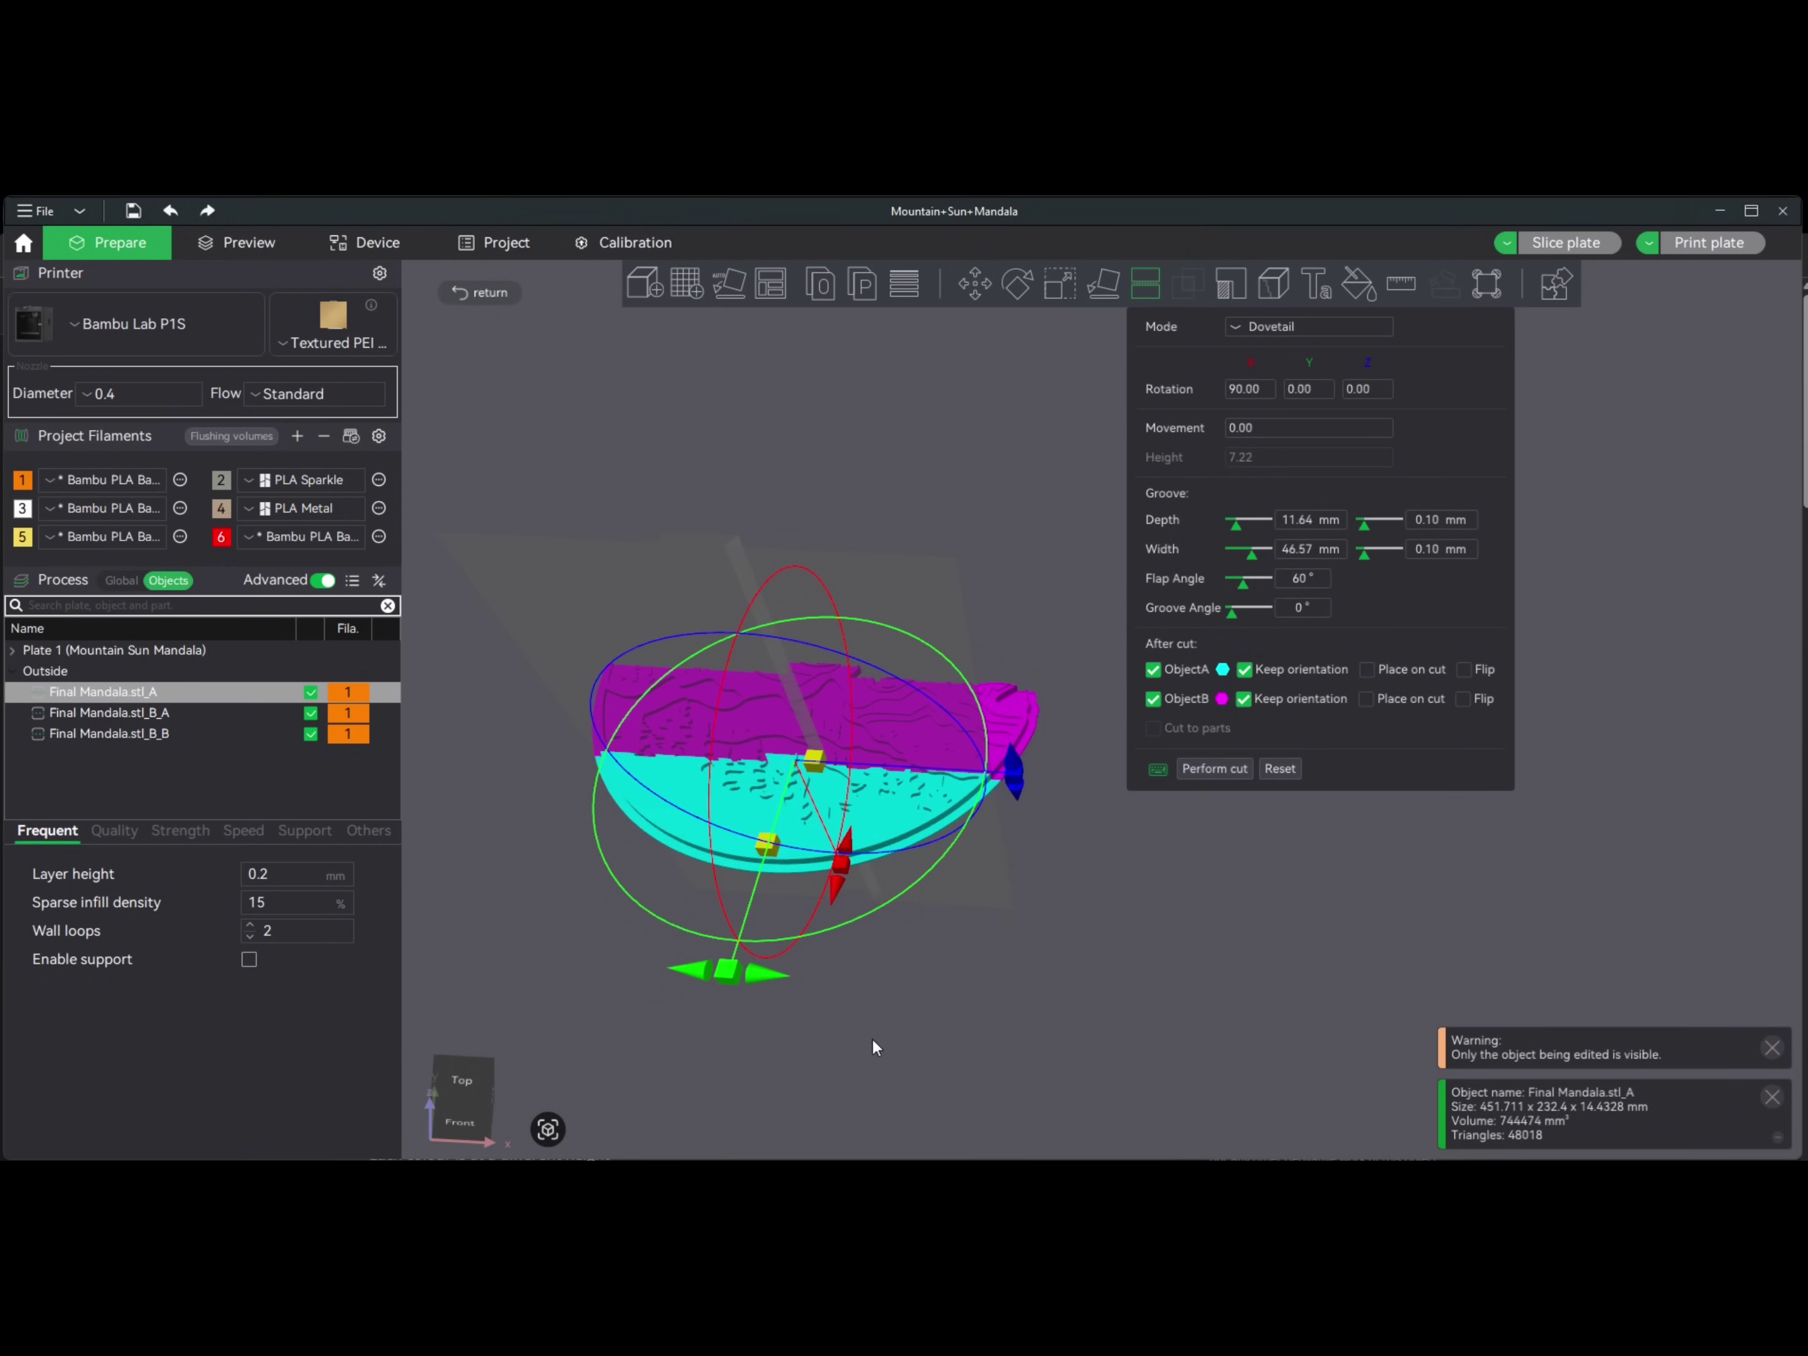
# - Turn the lower half's cut plane to a Z rotation of exactly 90°
pyautogui.moveTo(702, 975); pyautogui.dragTo(1051, 777)
pyautogui.press('1')
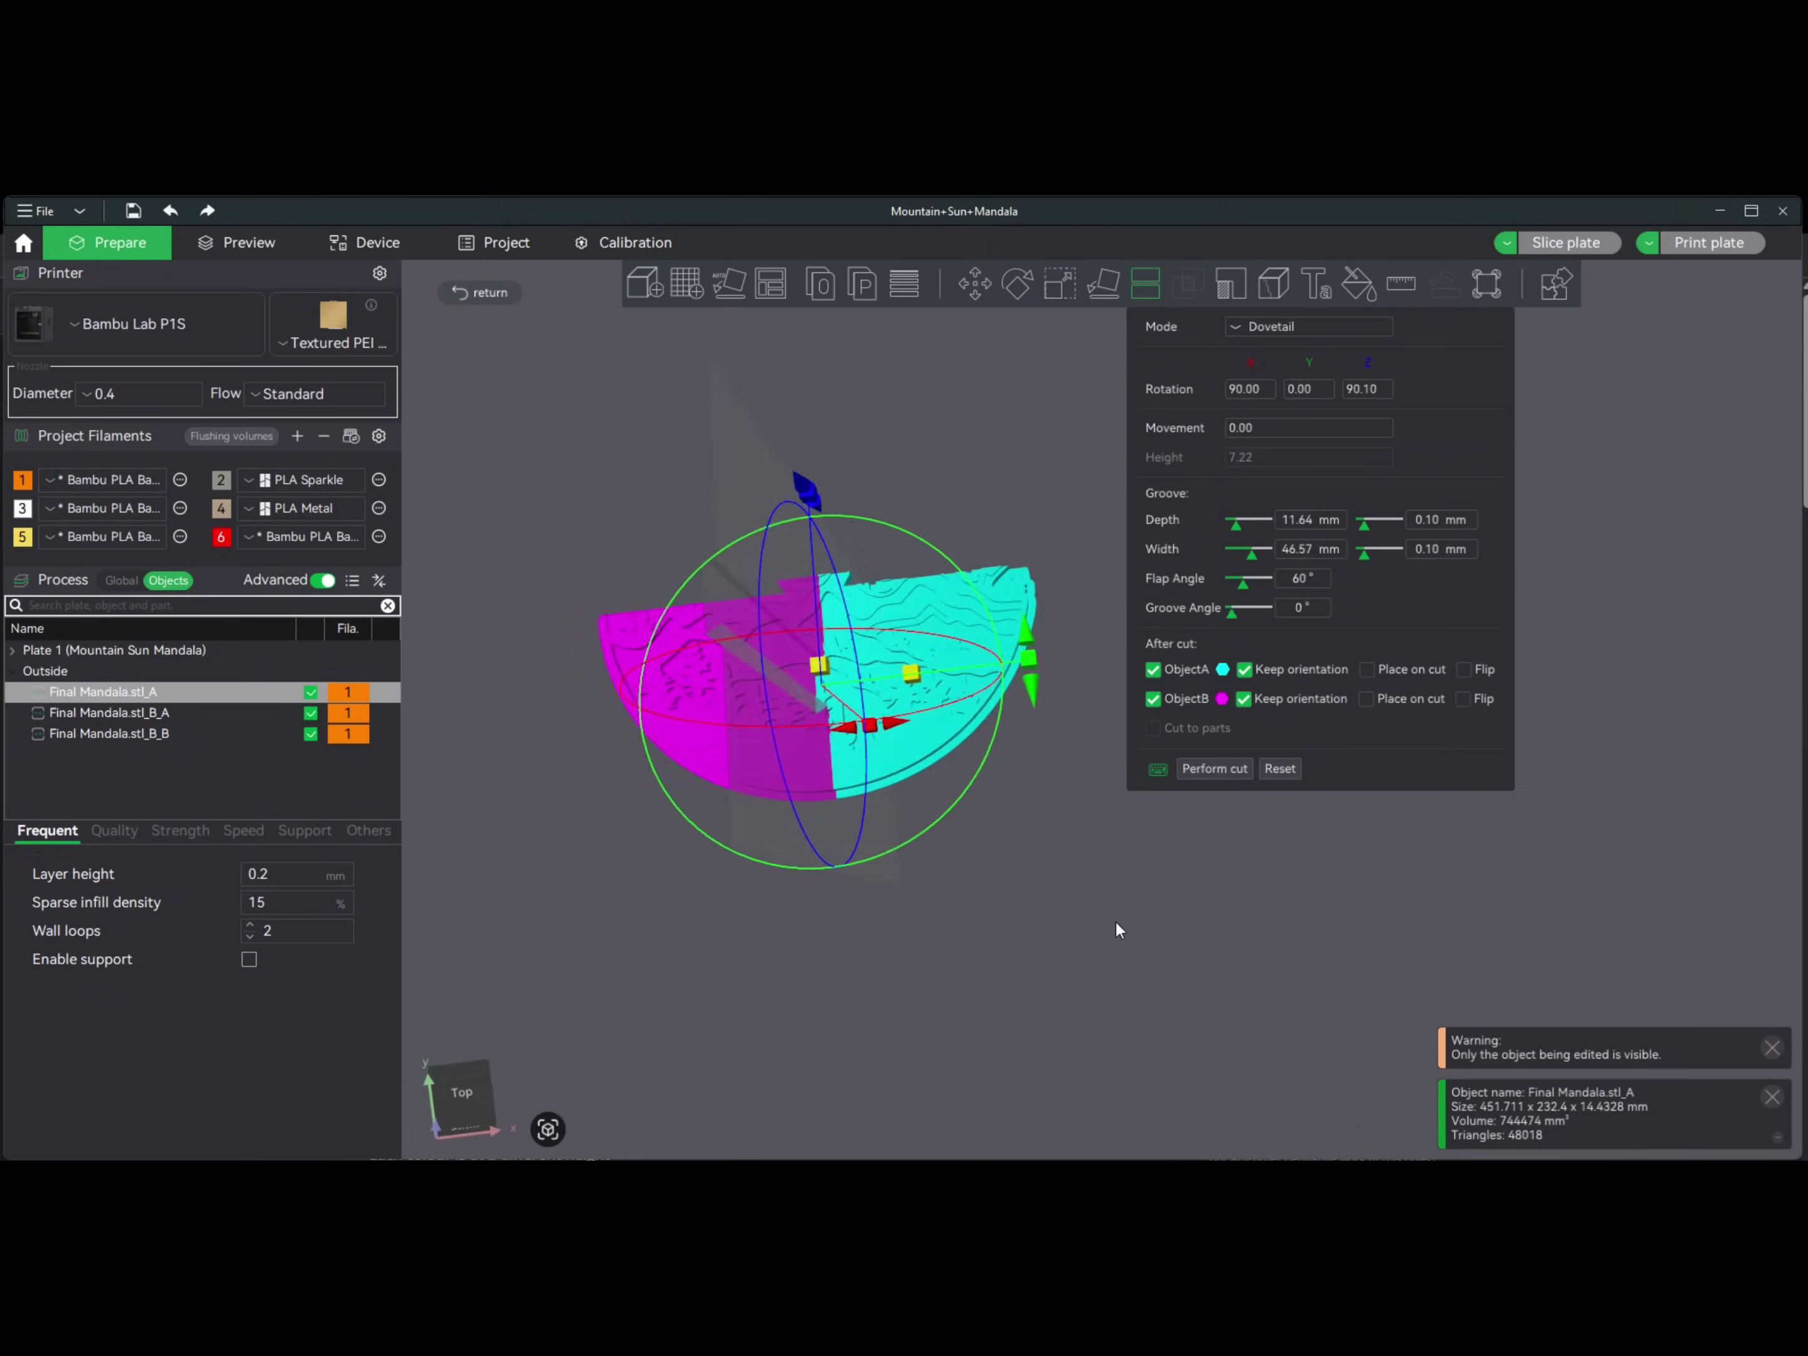
pyautogui.moveTo(1108, 944); pyautogui.dragTo(1111, 938)
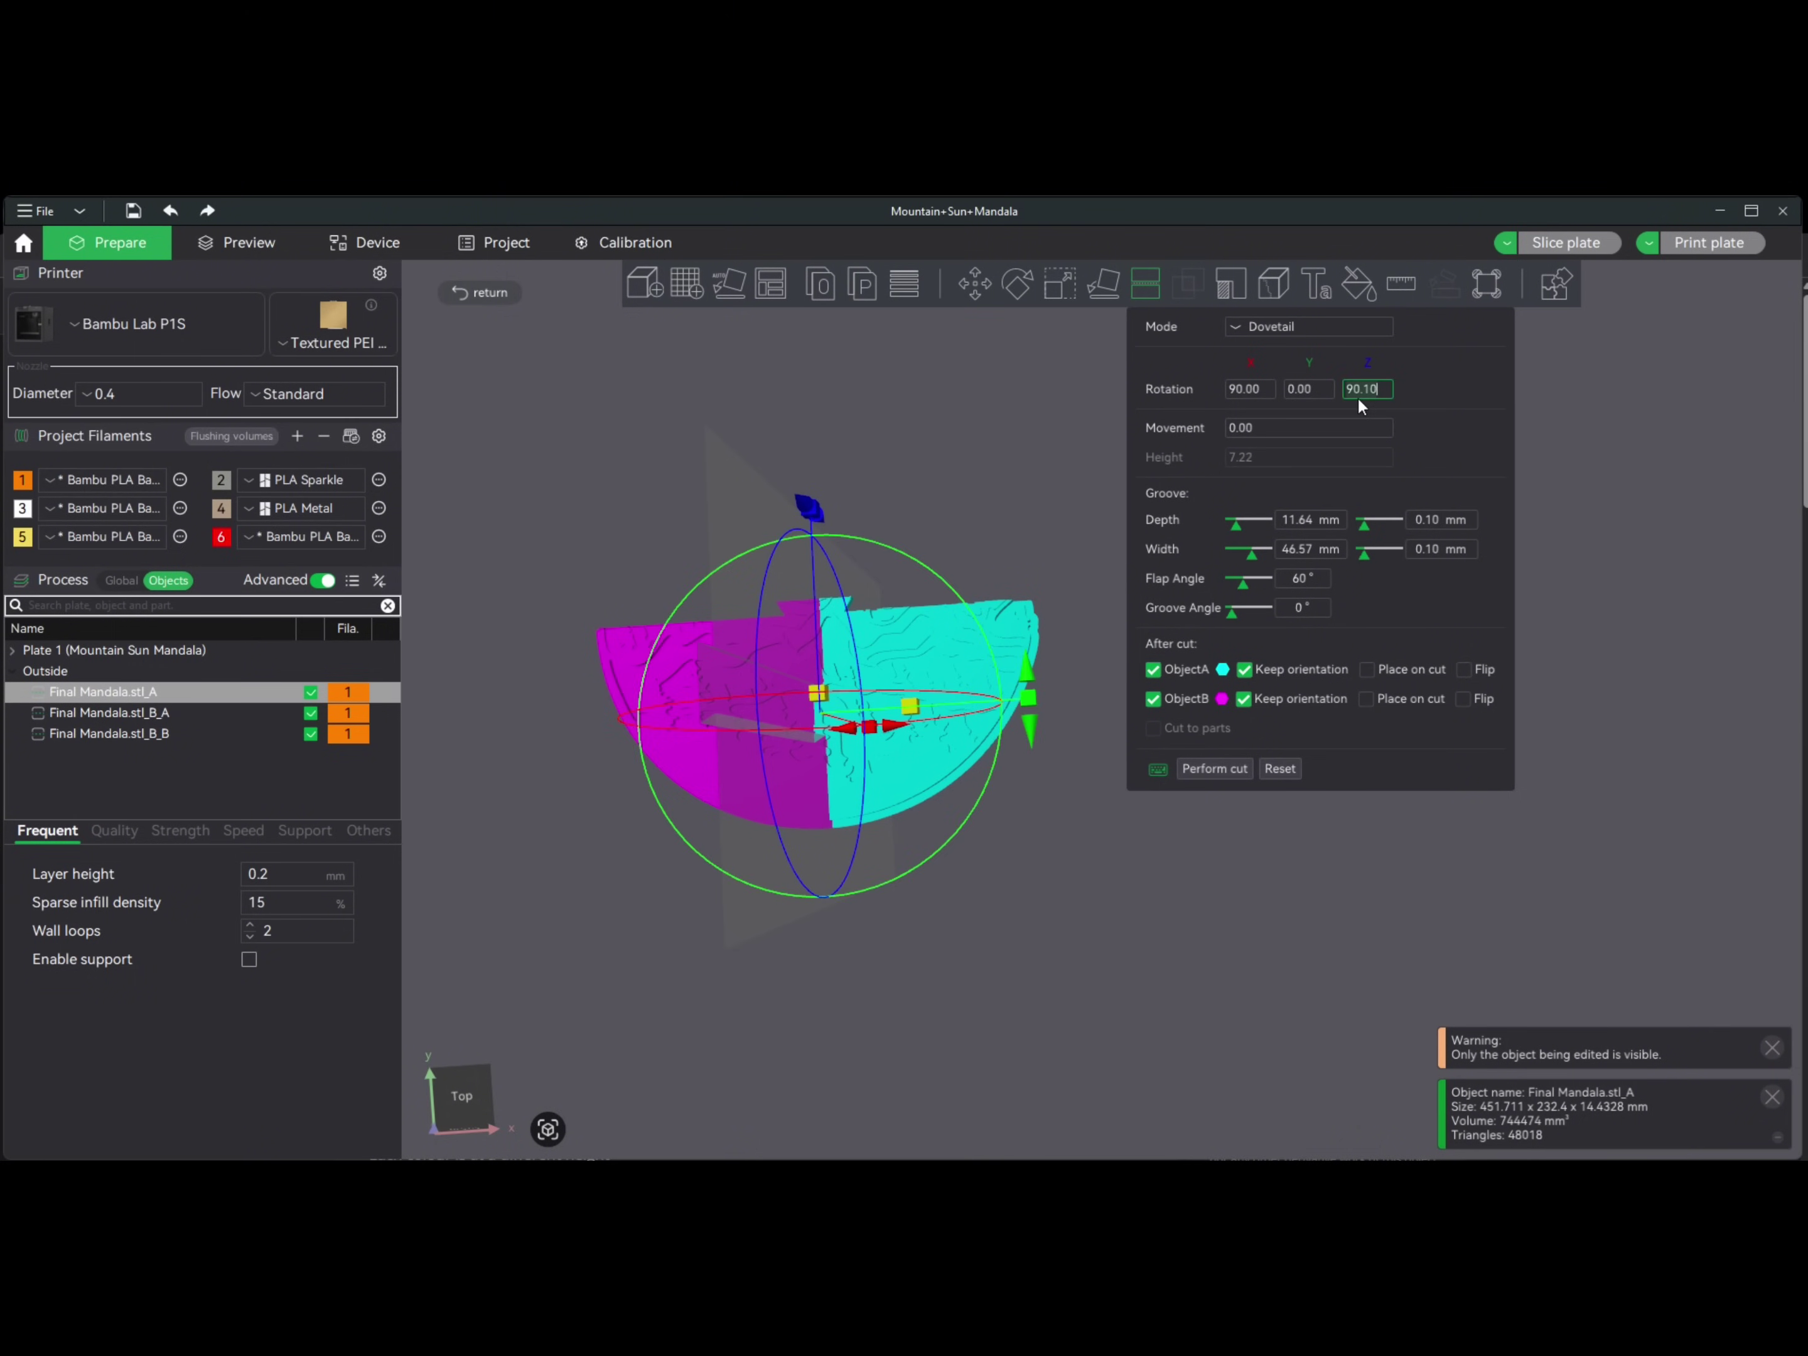
pyautogui.press('Return')
pyautogui.moveTo(1303, 936); pyautogui.dragTo(1333, 982)
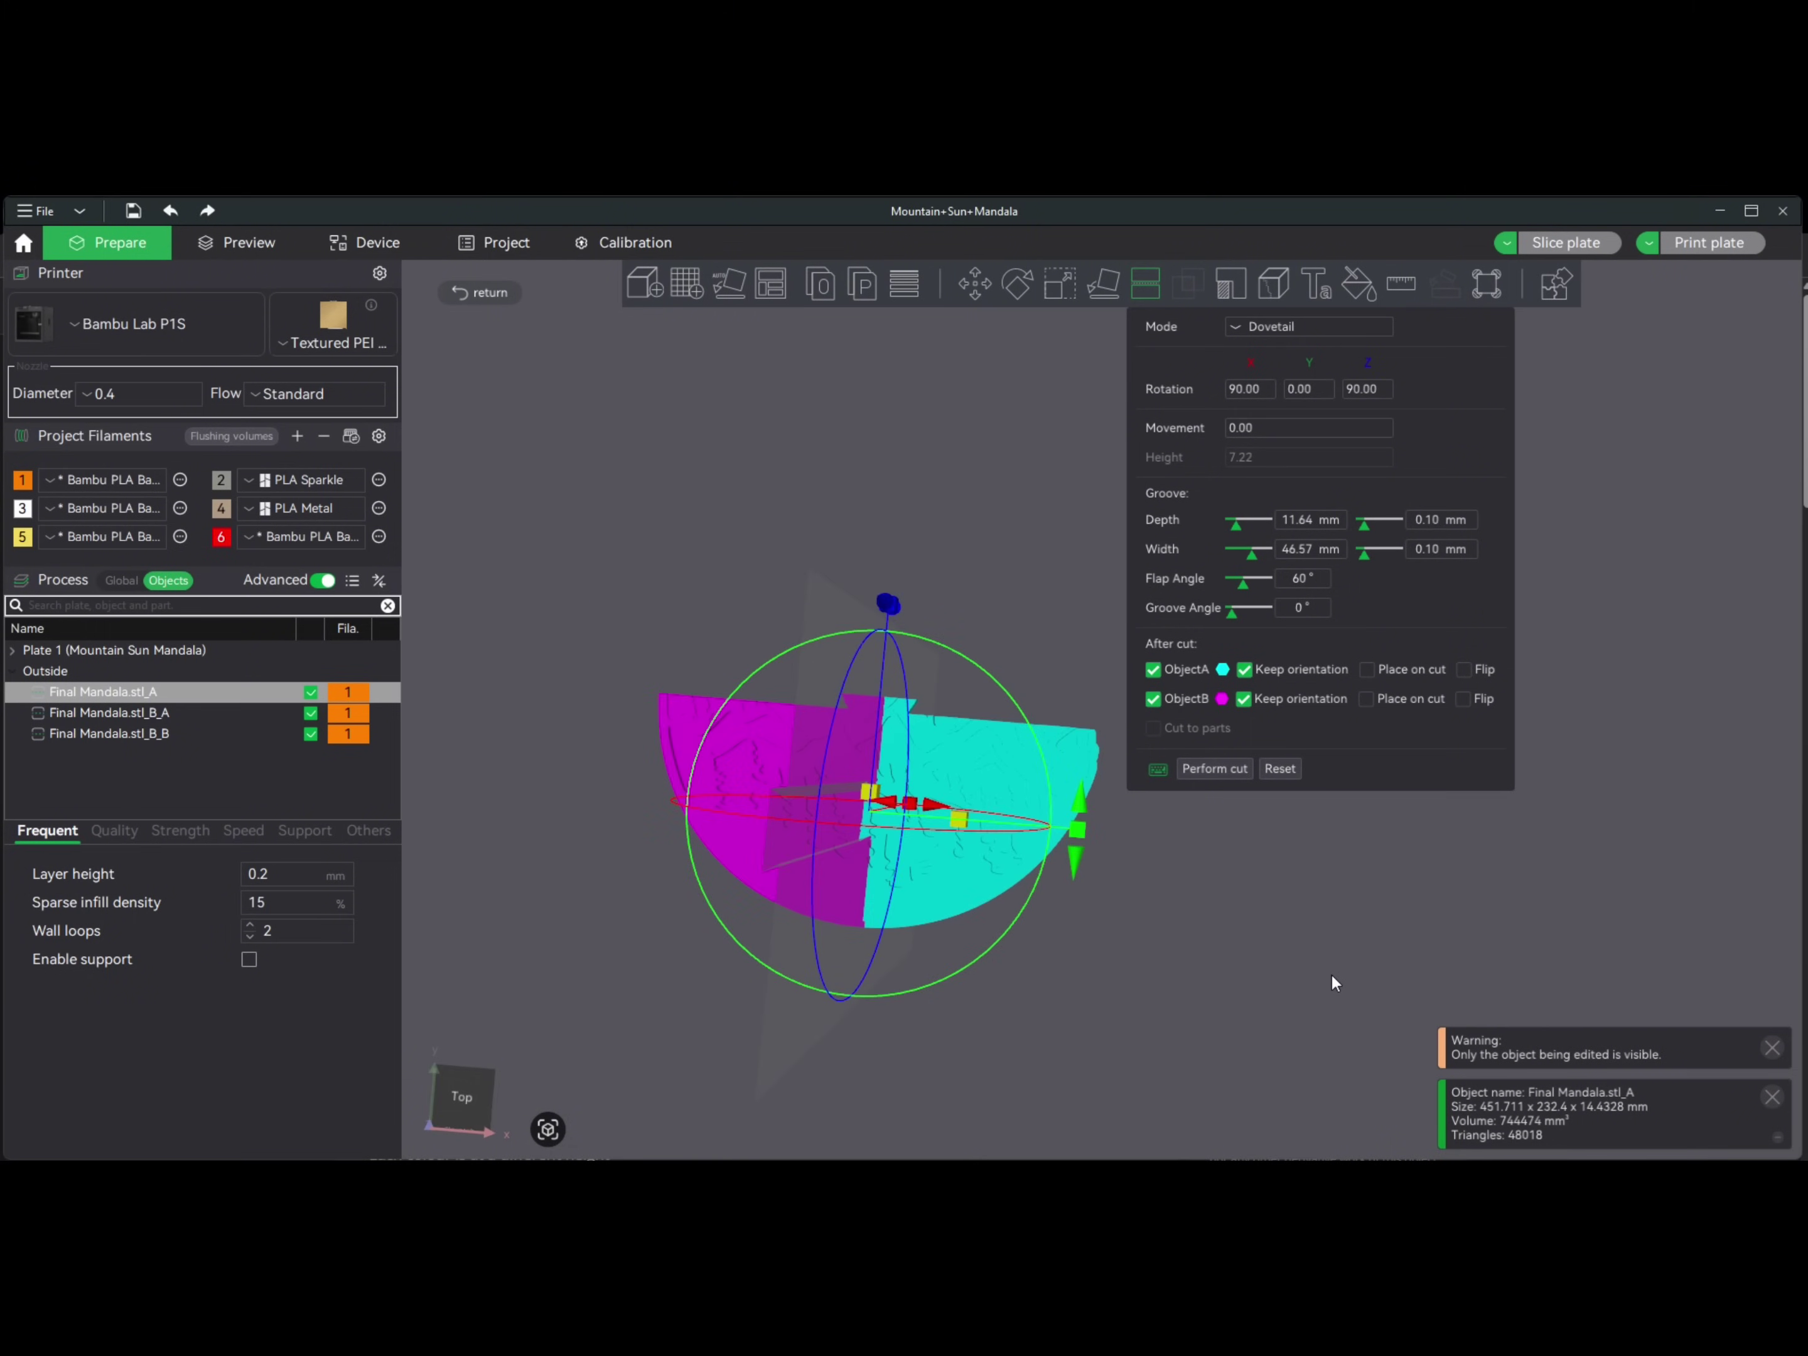
# - Set the lower half's dovetail groove to 10 mm deep and 40 mm wide
pyautogui.press('BackSpace')
pyautogui.press('BackSpace')
pyautogui.press('BackSpace')
pyautogui.press('BackSpace')
pyautogui.press('BackSpace')
pyautogui.write('10')
pyautogui.click(1302, 546)
pyautogui.press('BackSpace')
pyautogui.press('BackSpace')
pyautogui.press('BackSpace')
pyautogui.press('BackSpace')
pyautogui.press('BackSpace')
pyautogui.write('40')
pyautogui.press('Return')
pyautogui.moveTo(1201, 941)
pyautogui.mouseDown()
pyautogui.moveTo(1206, 922)
pyautogui.moveTo(1204, 947)
pyautogui.mouseUp()
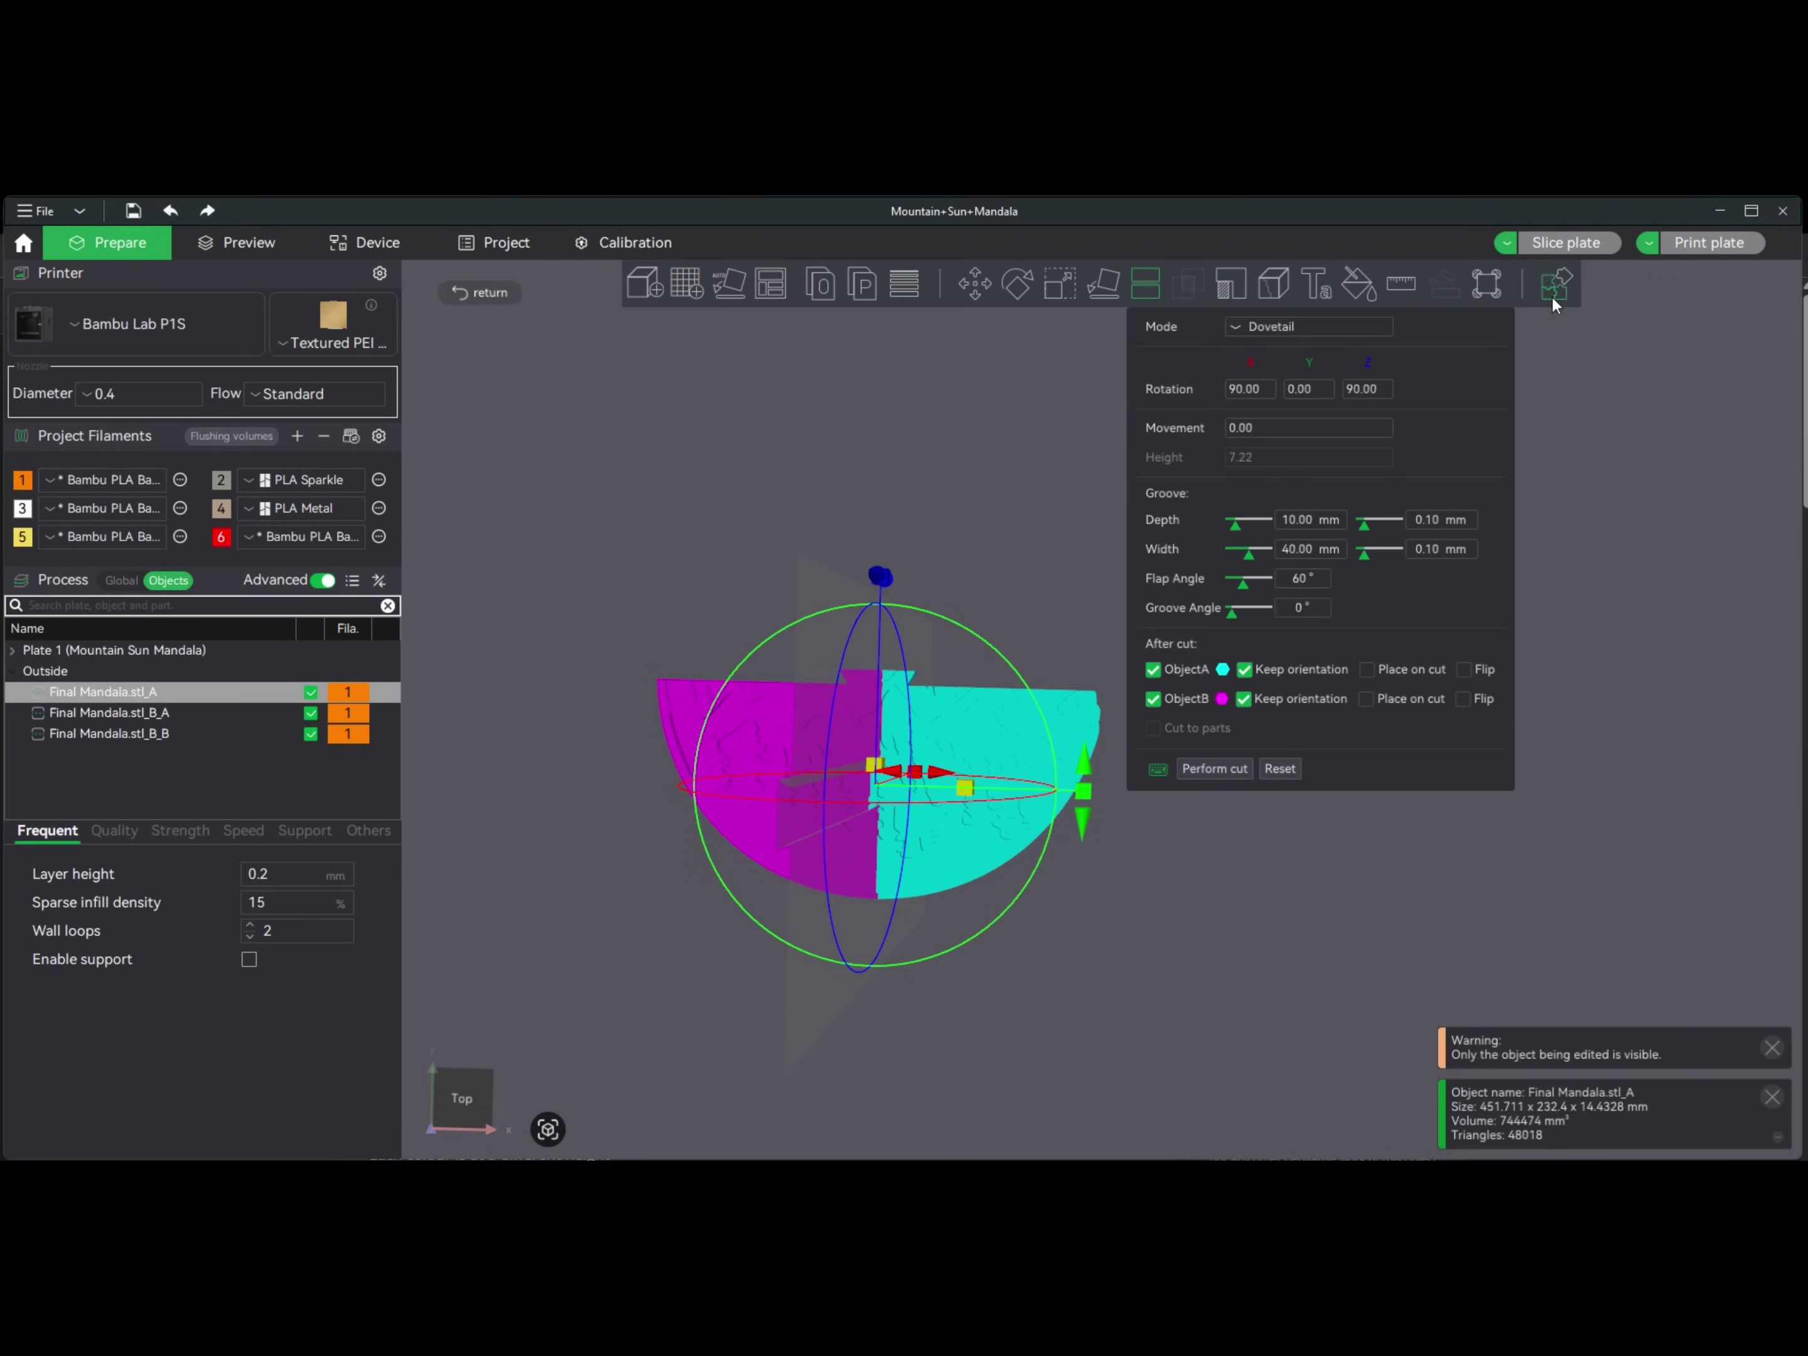
# - Cut the lower half into two dovetailed quarters, dismissing the offer to fix non-manifold edges
pyautogui.click(1214, 768)
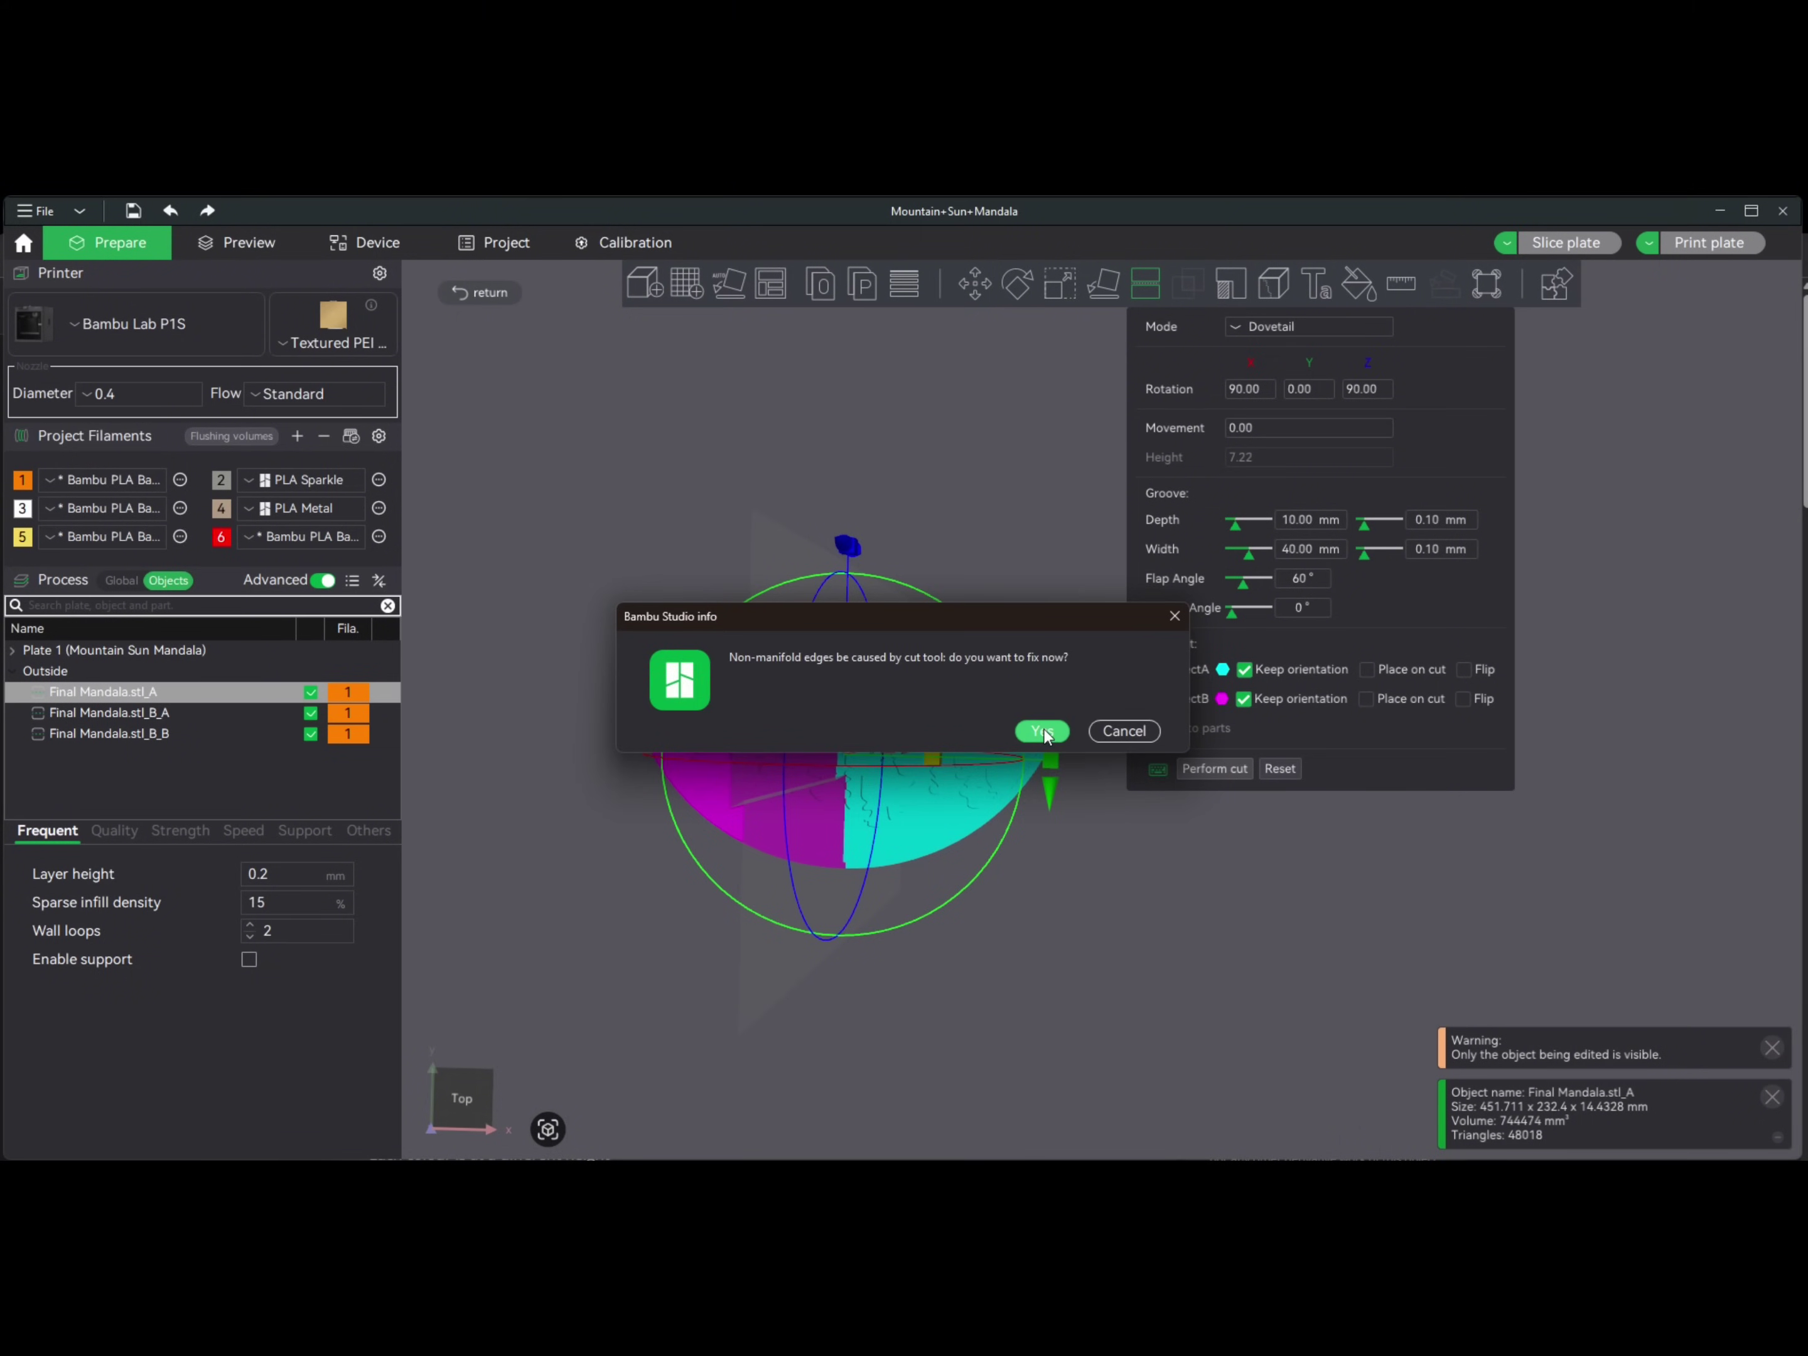
pyautogui.click(1174, 615)
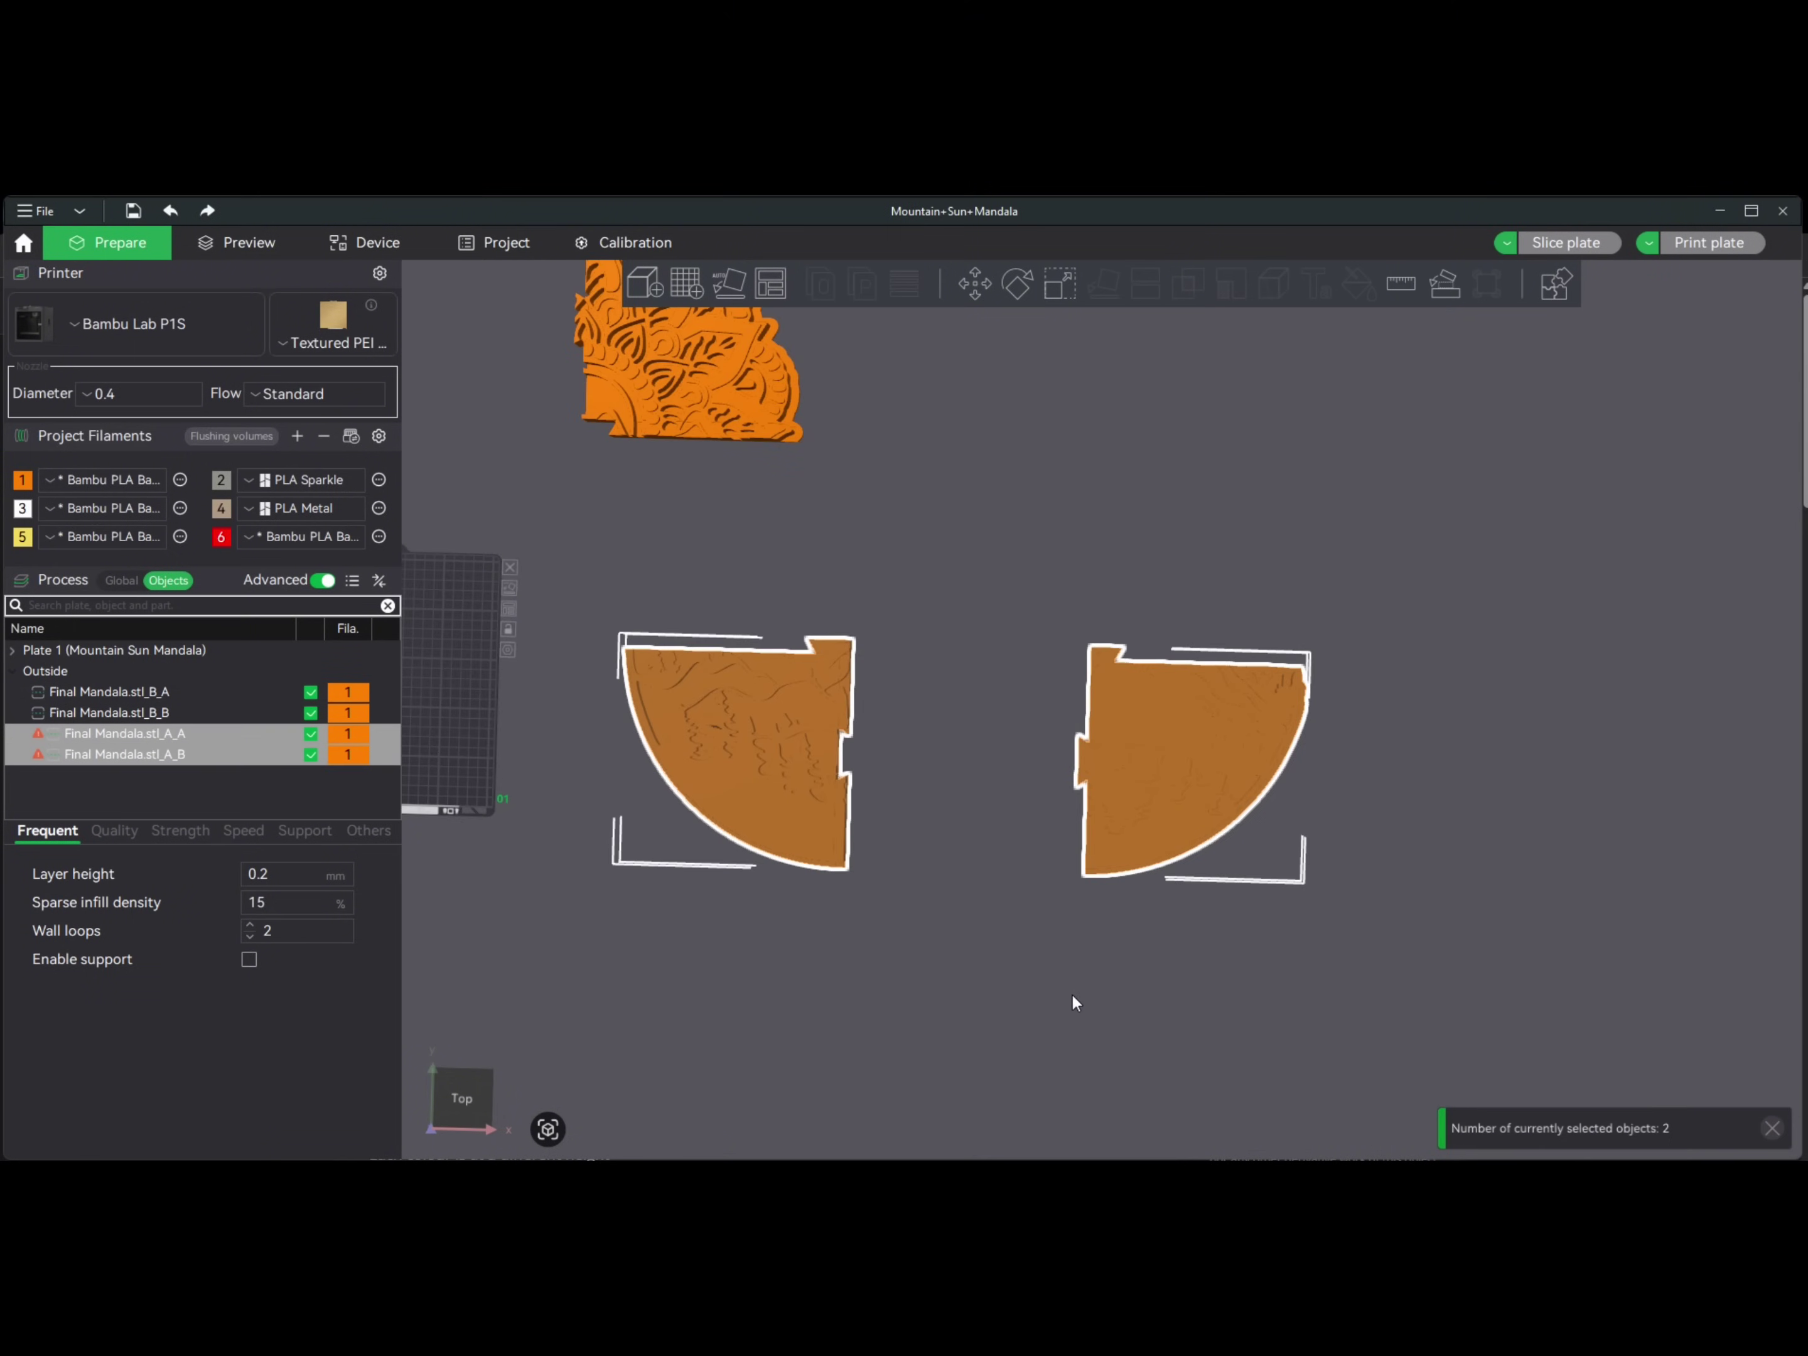
pyautogui.scroll(-6, 974, 768)
pyautogui.scroll(6, 1013, 773)
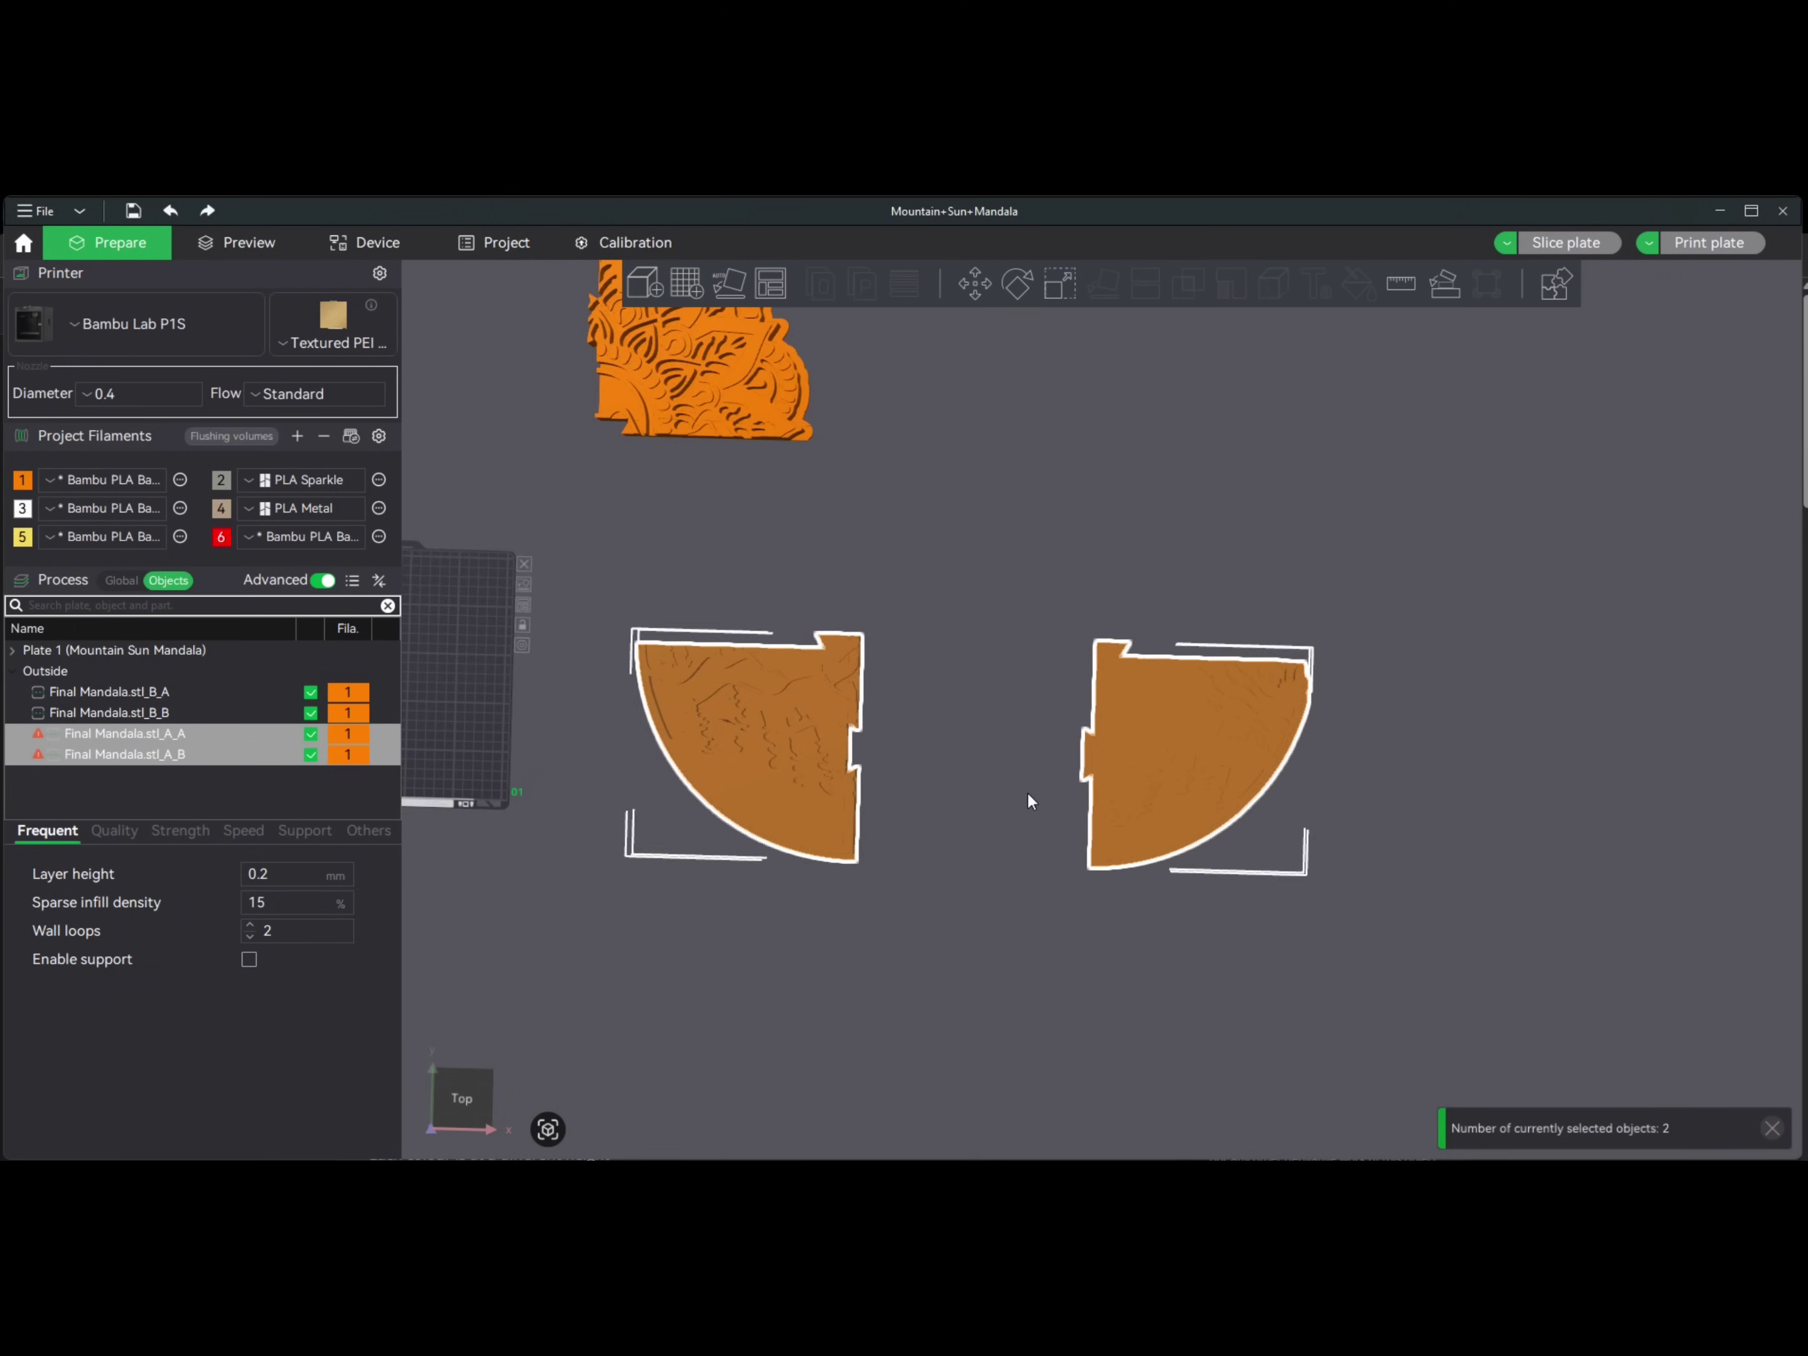
# - Place the mandala's upper-left quarter on the build plate
pyautogui.moveTo(1029, 794); pyautogui.dragTo(1279, 929, button='middle')
pyautogui.scroll(-3, 1075, 680)
pyautogui.click(1062, 673)
pyautogui.moveTo(732, 569); pyautogui.dragTo(795, 809)
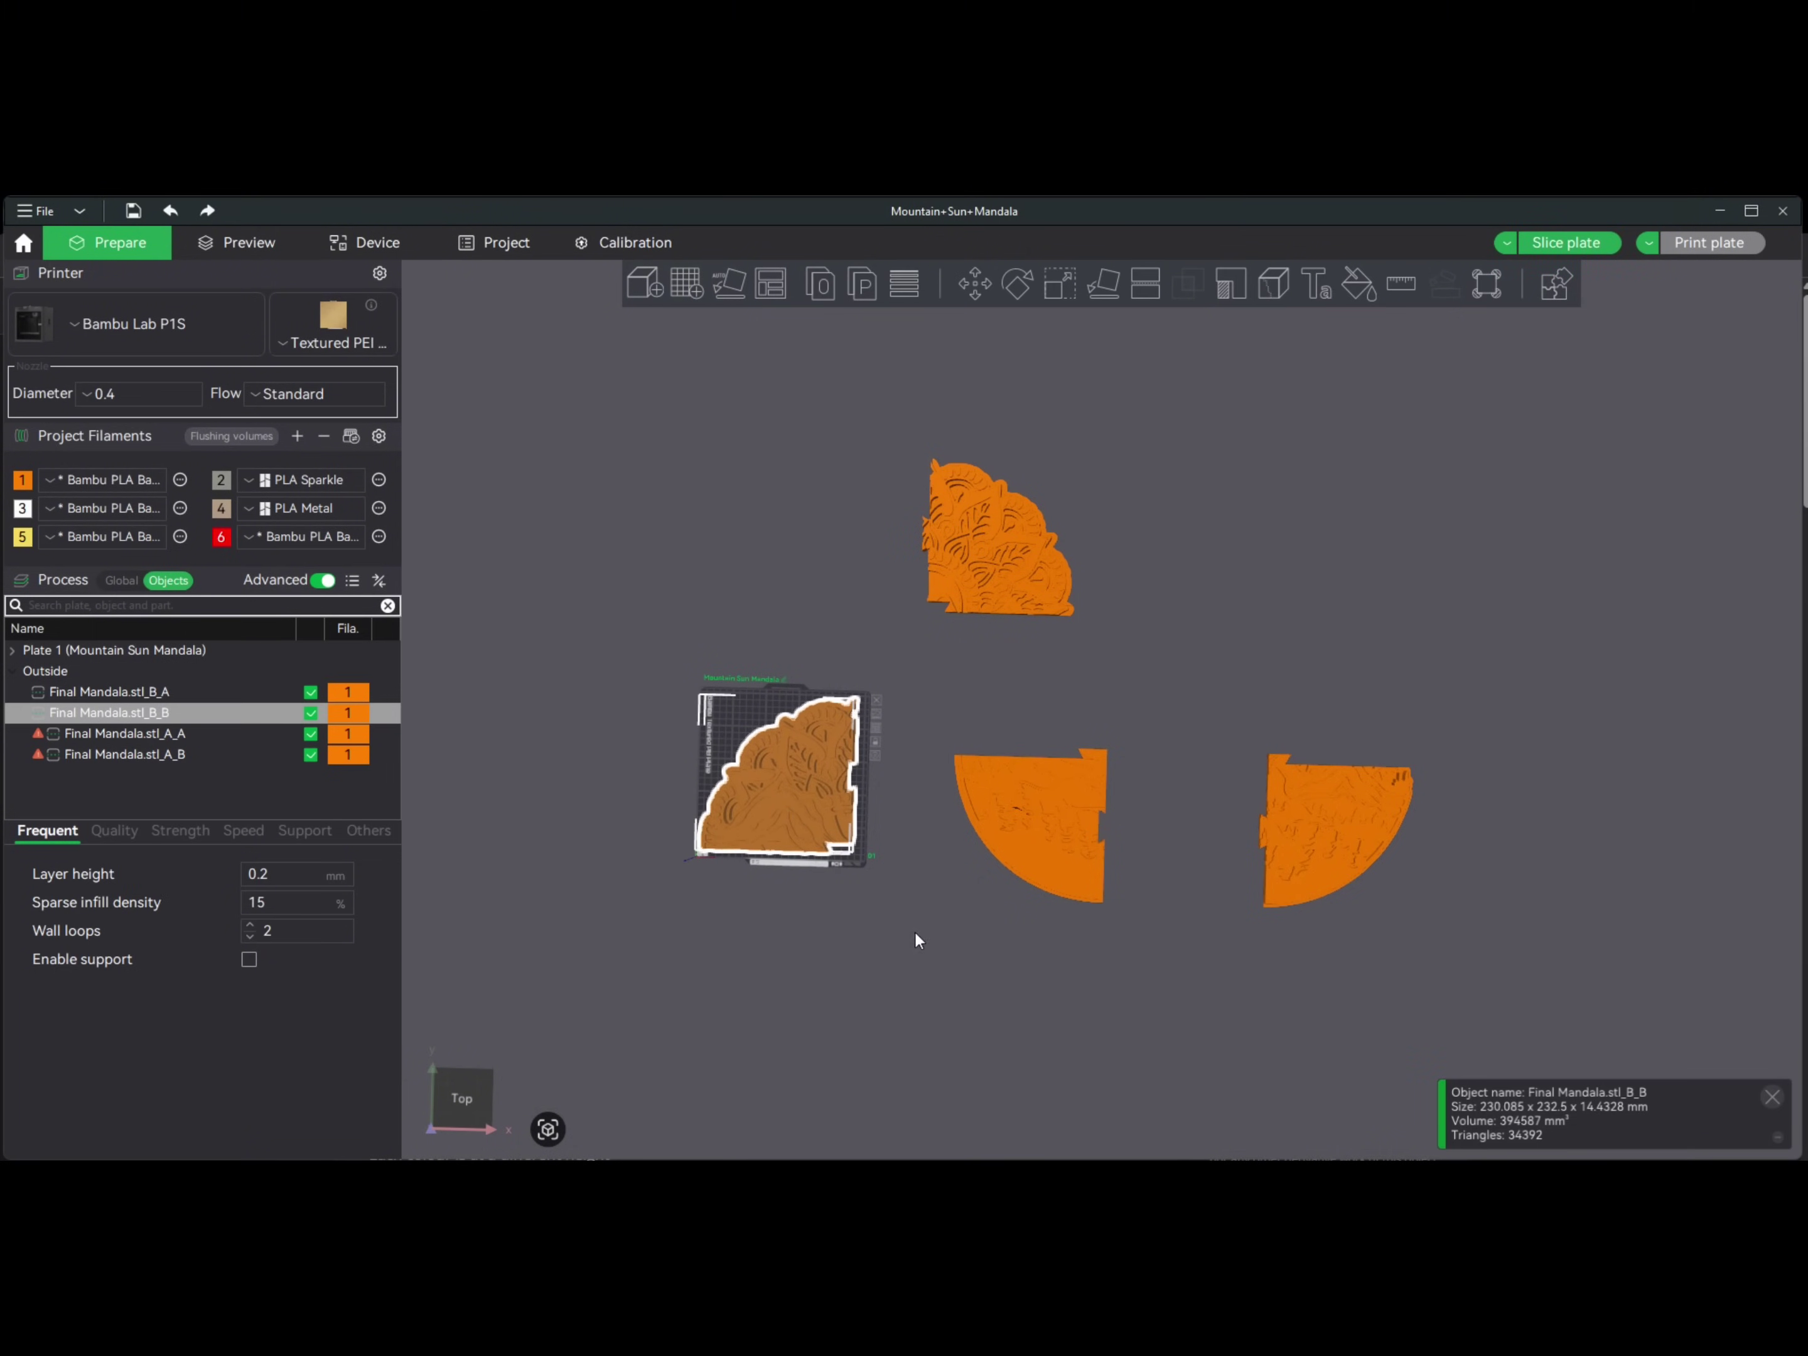
pyautogui.scroll(5, 916, 934)
# - Arrange the other three quarters around the plate in their original mandala positions and select the upper-right one
pyautogui.moveTo(853, 1032); pyautogui.dragTo(964, 969, button='middle')
pyautogui.moveTo(1177, 844); pyautogui.dragTo(733, 1057)
pyautogui.moveTo(988, 376); pyautogui.dragTo(942, 780)
pyautogui.moveTo(1050, 1003); pyautogui.dragTo(944, 650, button='middle')
pyautogui.moveTo(1440, 473); pyautogui.dragTo(796, 647)
pyautogui.moveTo(1324, 494); pyautogui.dragTo(1629, 753, button='middle')
pyautogui.click(1168, 659)
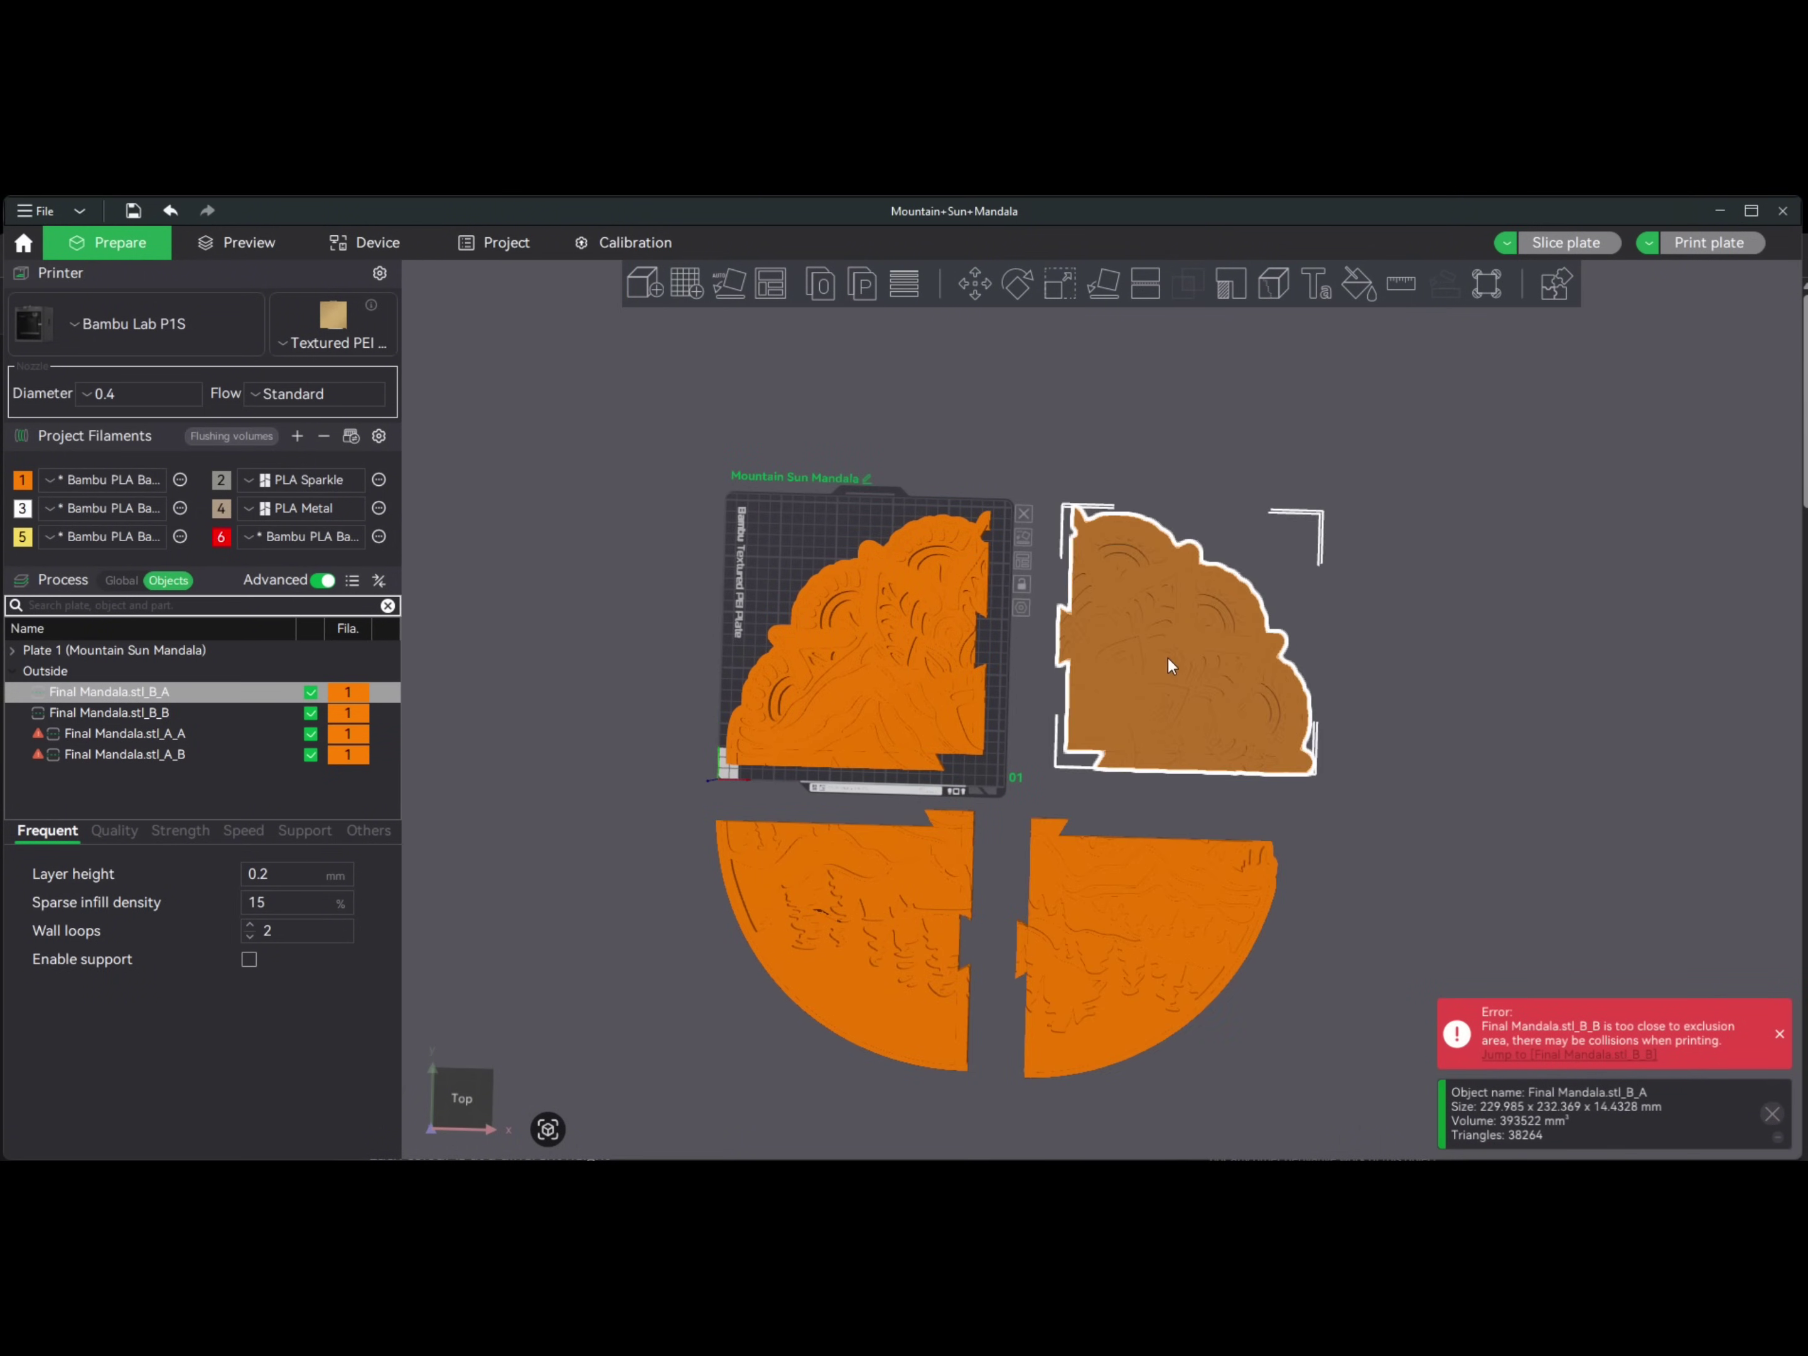
# - Nudge the upper-right quarter slightly closer to the quarter on the build plate and deselect it
pyautogui.moveTo(1168, 659); pyautogui.dragTo(1152, 659)
pyautogui.moveTo(1301, 558); pyautogui.dragTo(1326, 536, button='middle')
pyautogui.click(802, 511)
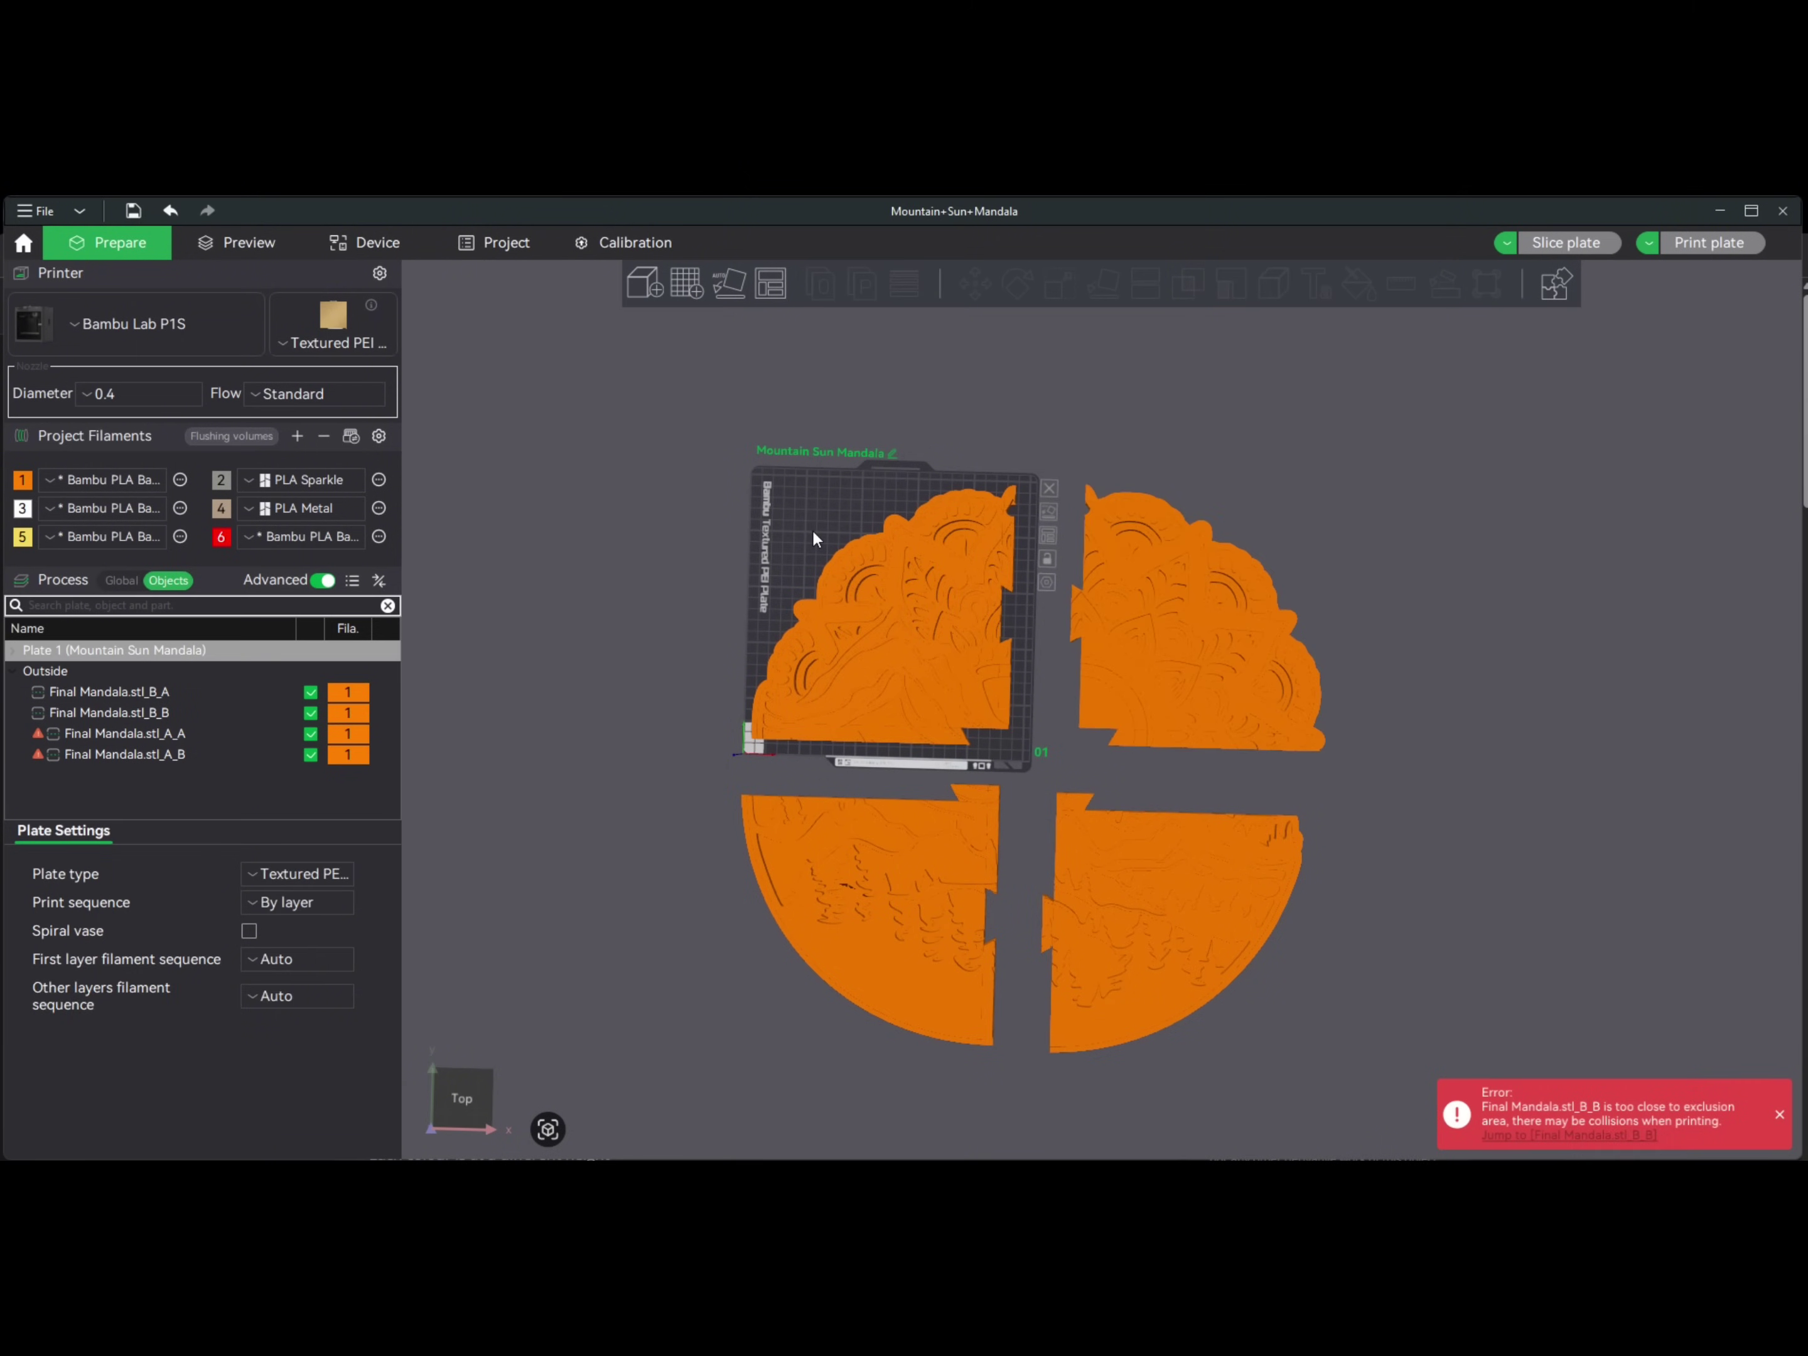
# - Rotate the mandala quarter on the build plate to an absolute 90° about the Z axis
pyautogui.click(866, 582)
pyautogui.moveTo(928, 648); pyautogui.dragTo(931, 646)
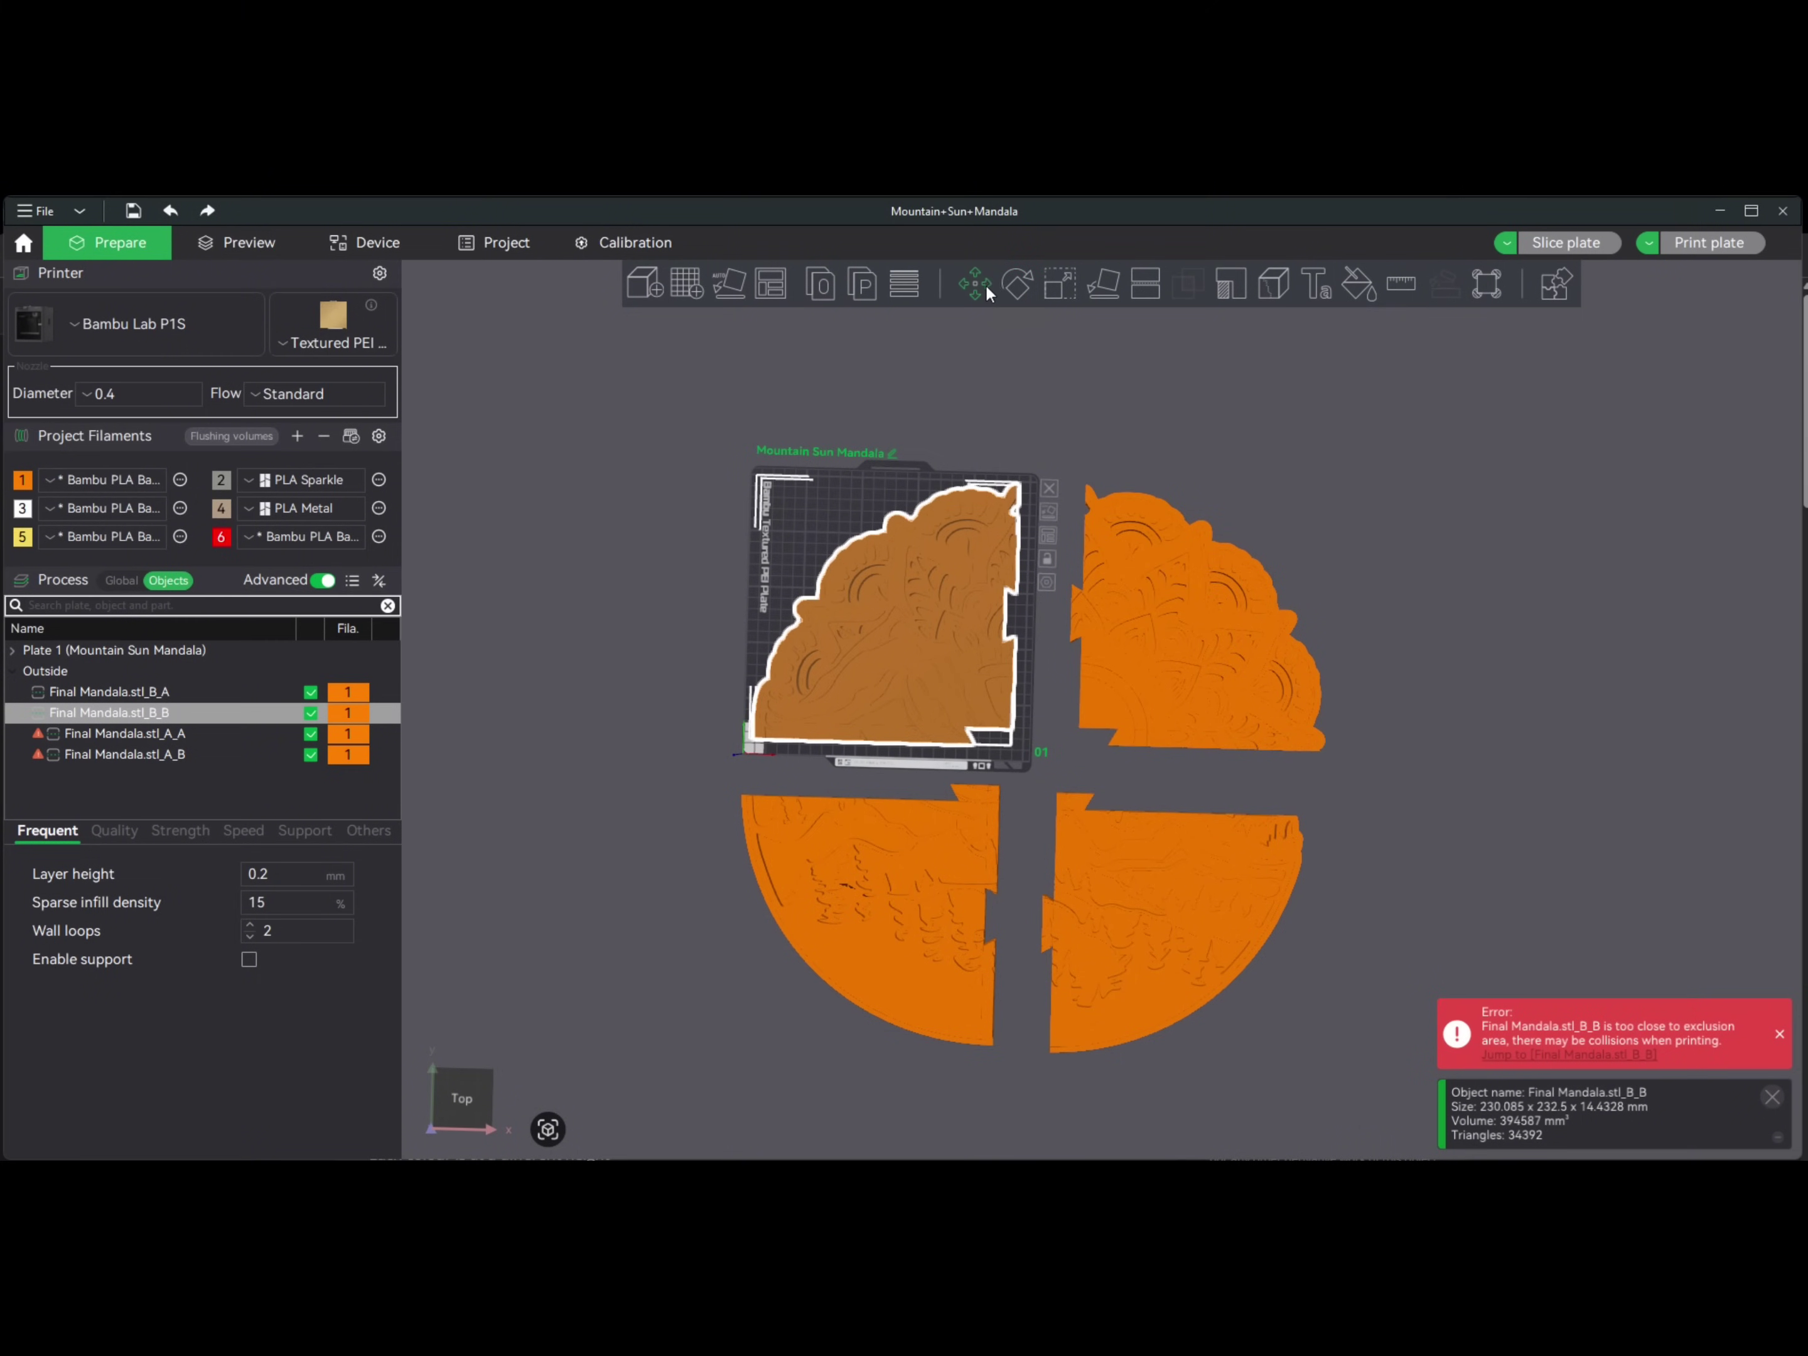
pyautogui.click(1016, 283)
pyautogui.moveTo(1104, 608); pyautogui.dragTo(894, 458)
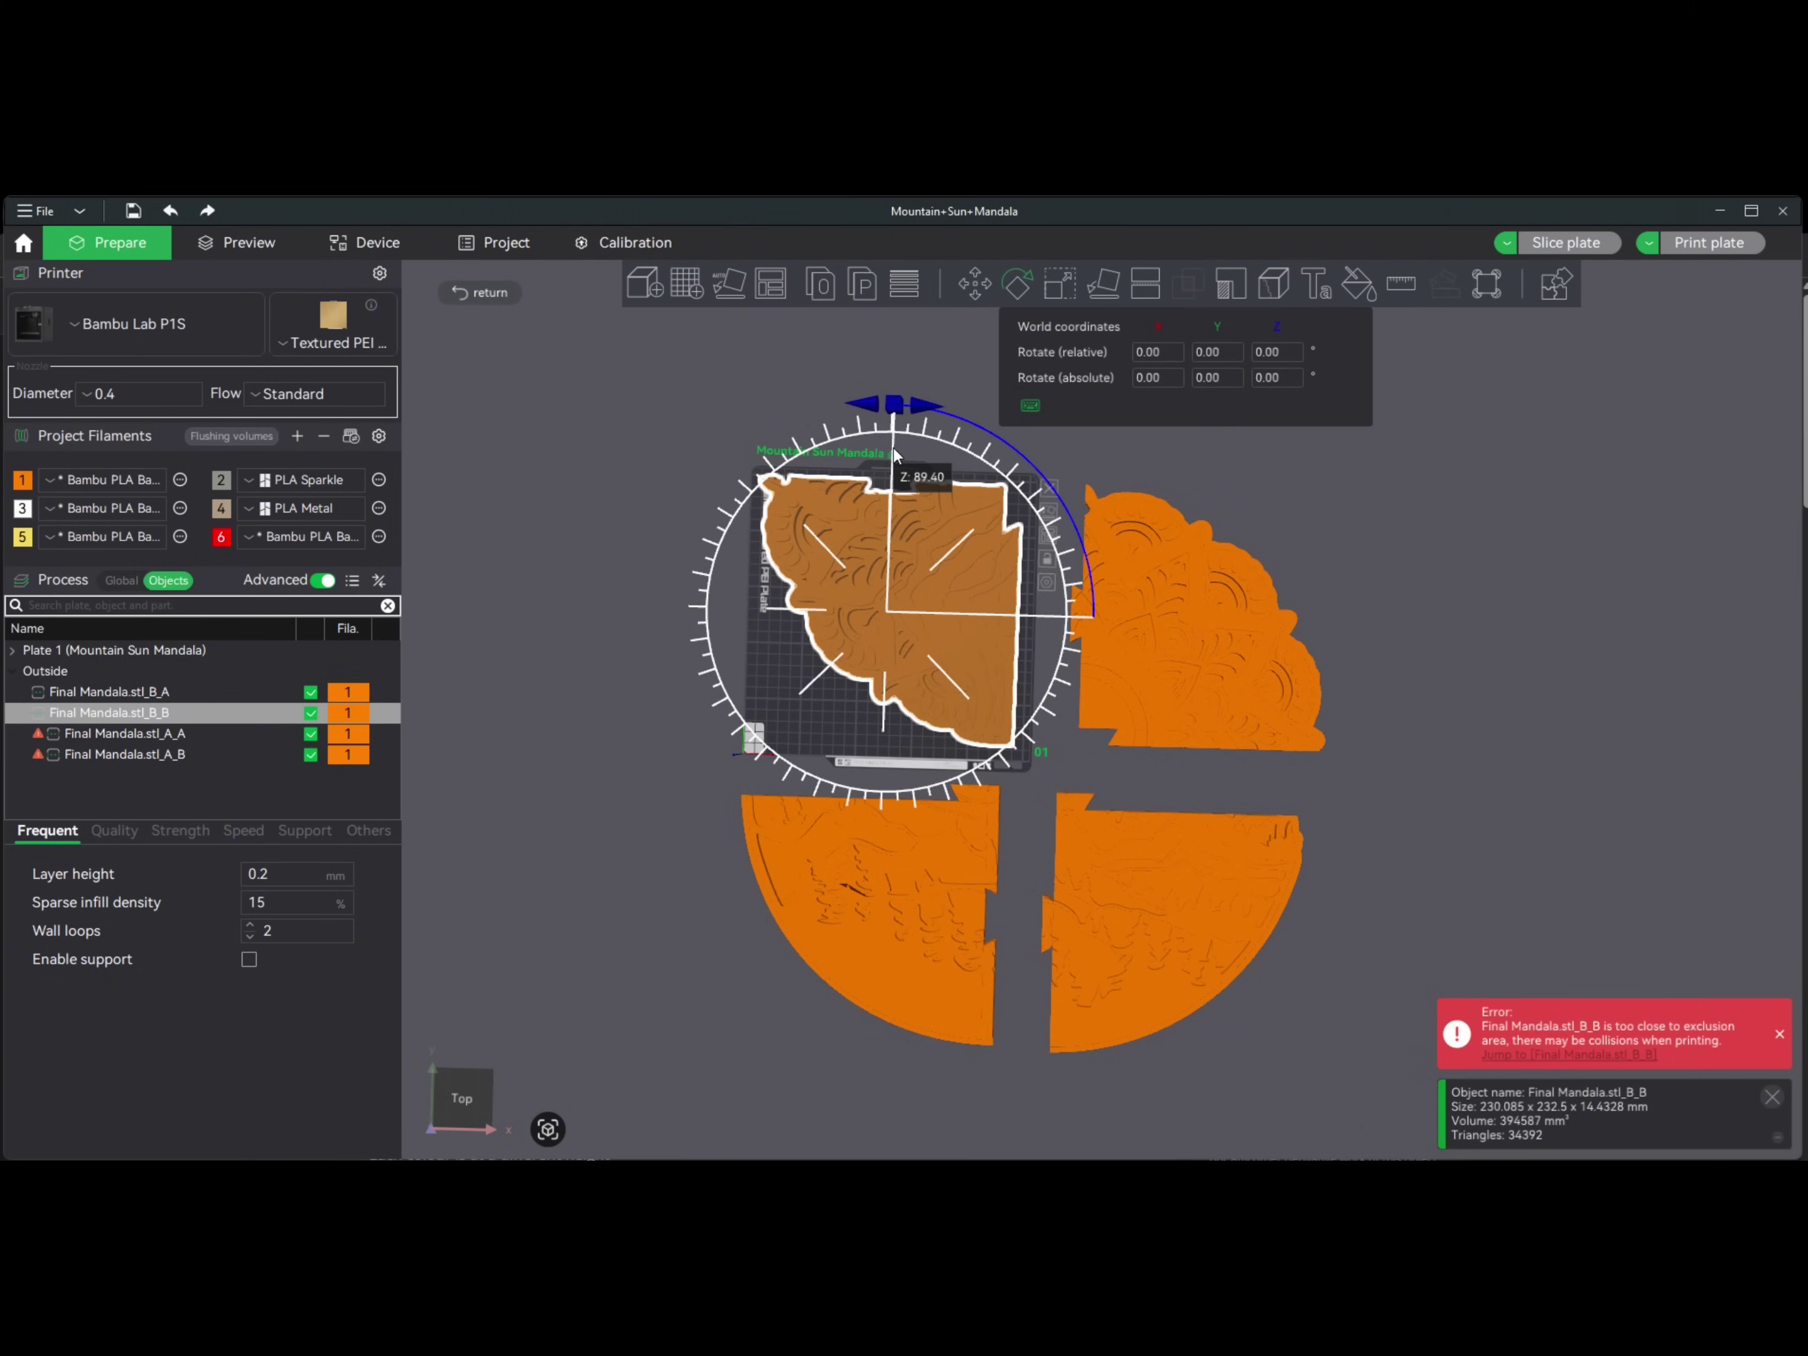
pyautogui.moveTo(892, 449); pyautogui.dragTo(894, 441)
pyautogui.click(1276, 379)
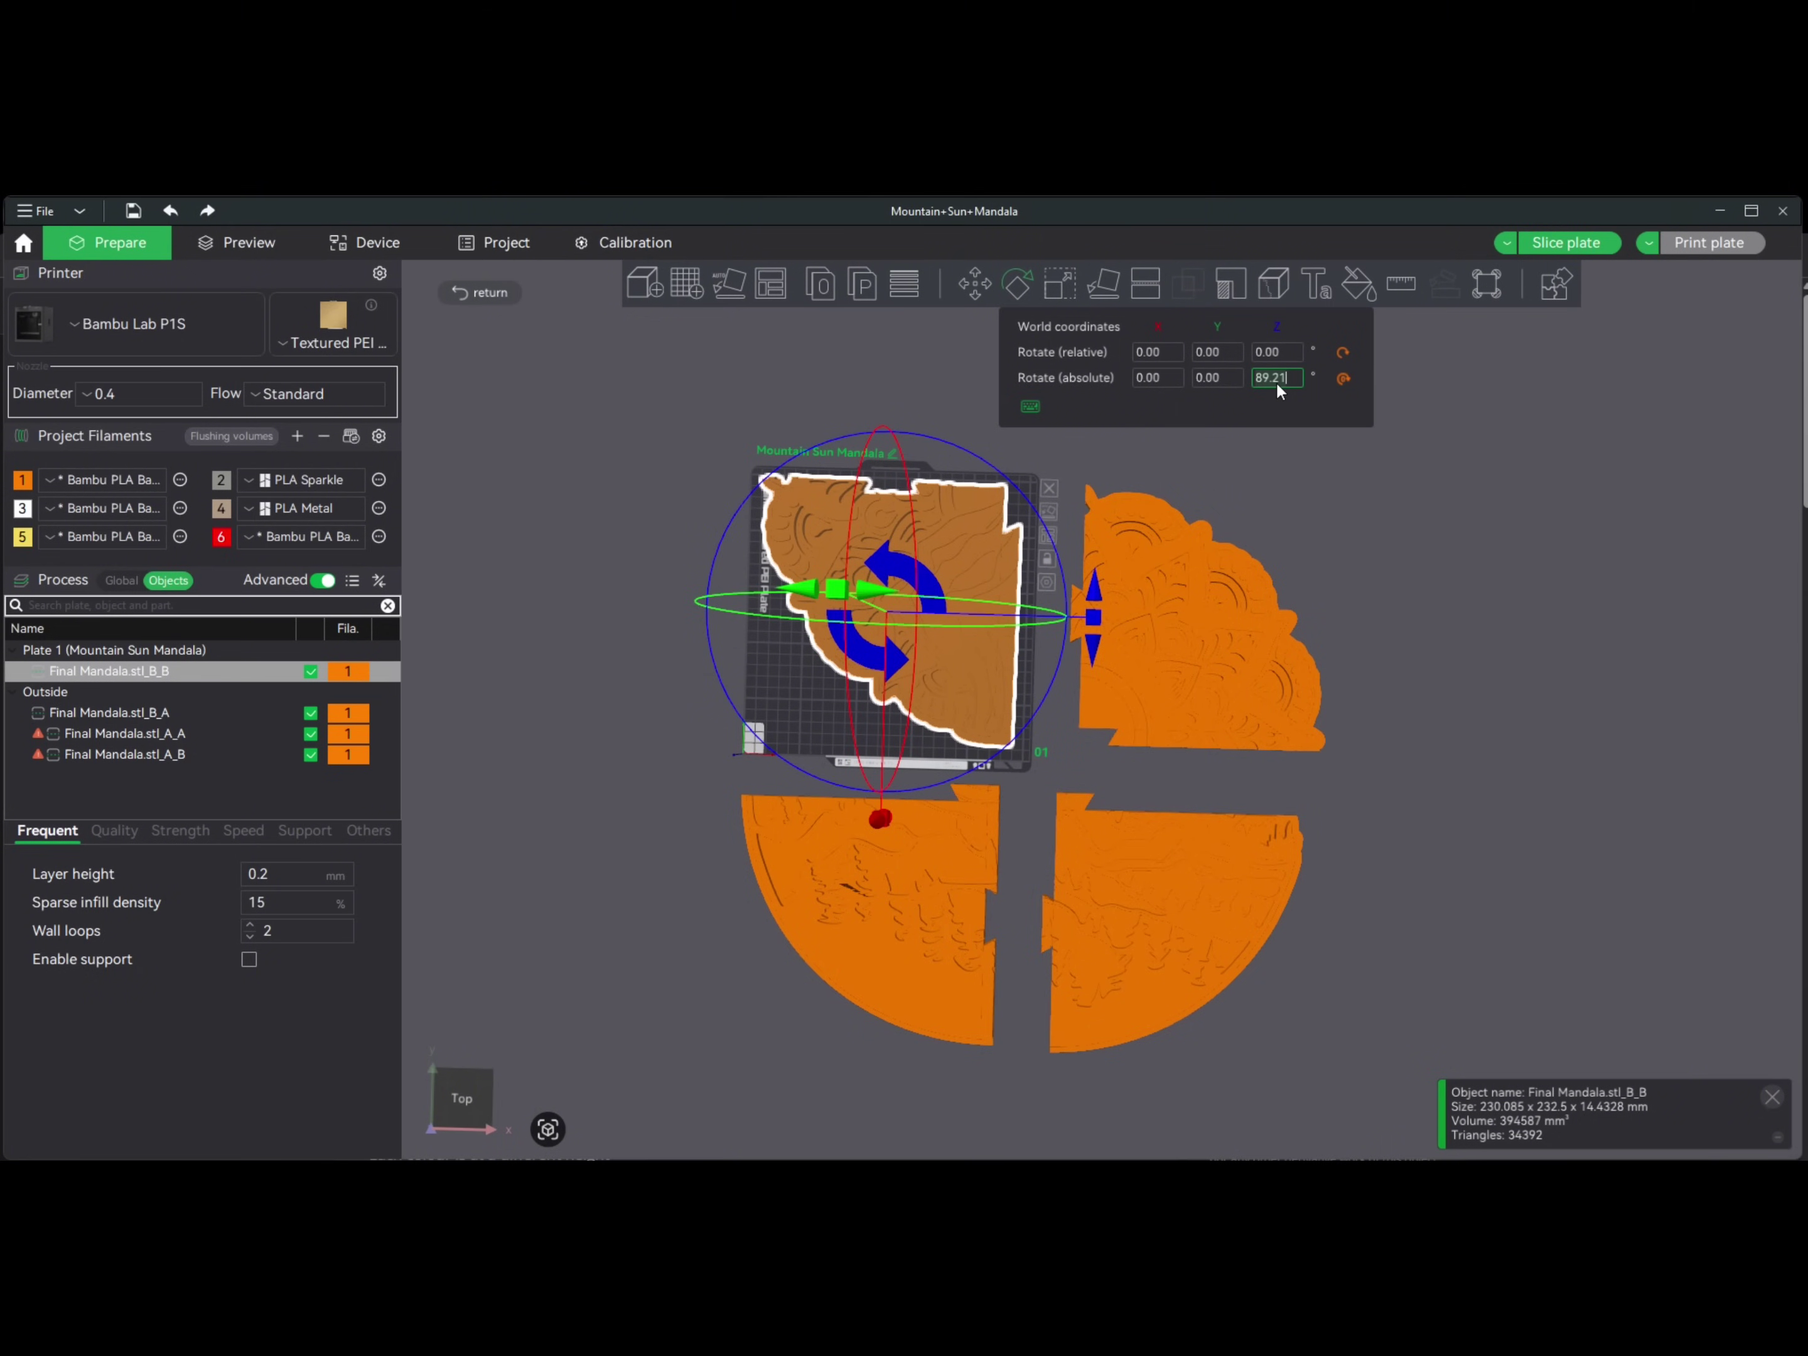
pyautogui.press('BackSpace')
pyautogui.press('BackSpace')
pyautogui.press('BackSpace')
pyautogui.press('BackSpace')
pyautogui.press('BackSpace')
pyautogui.write('90')
pyautogui.press('Return')
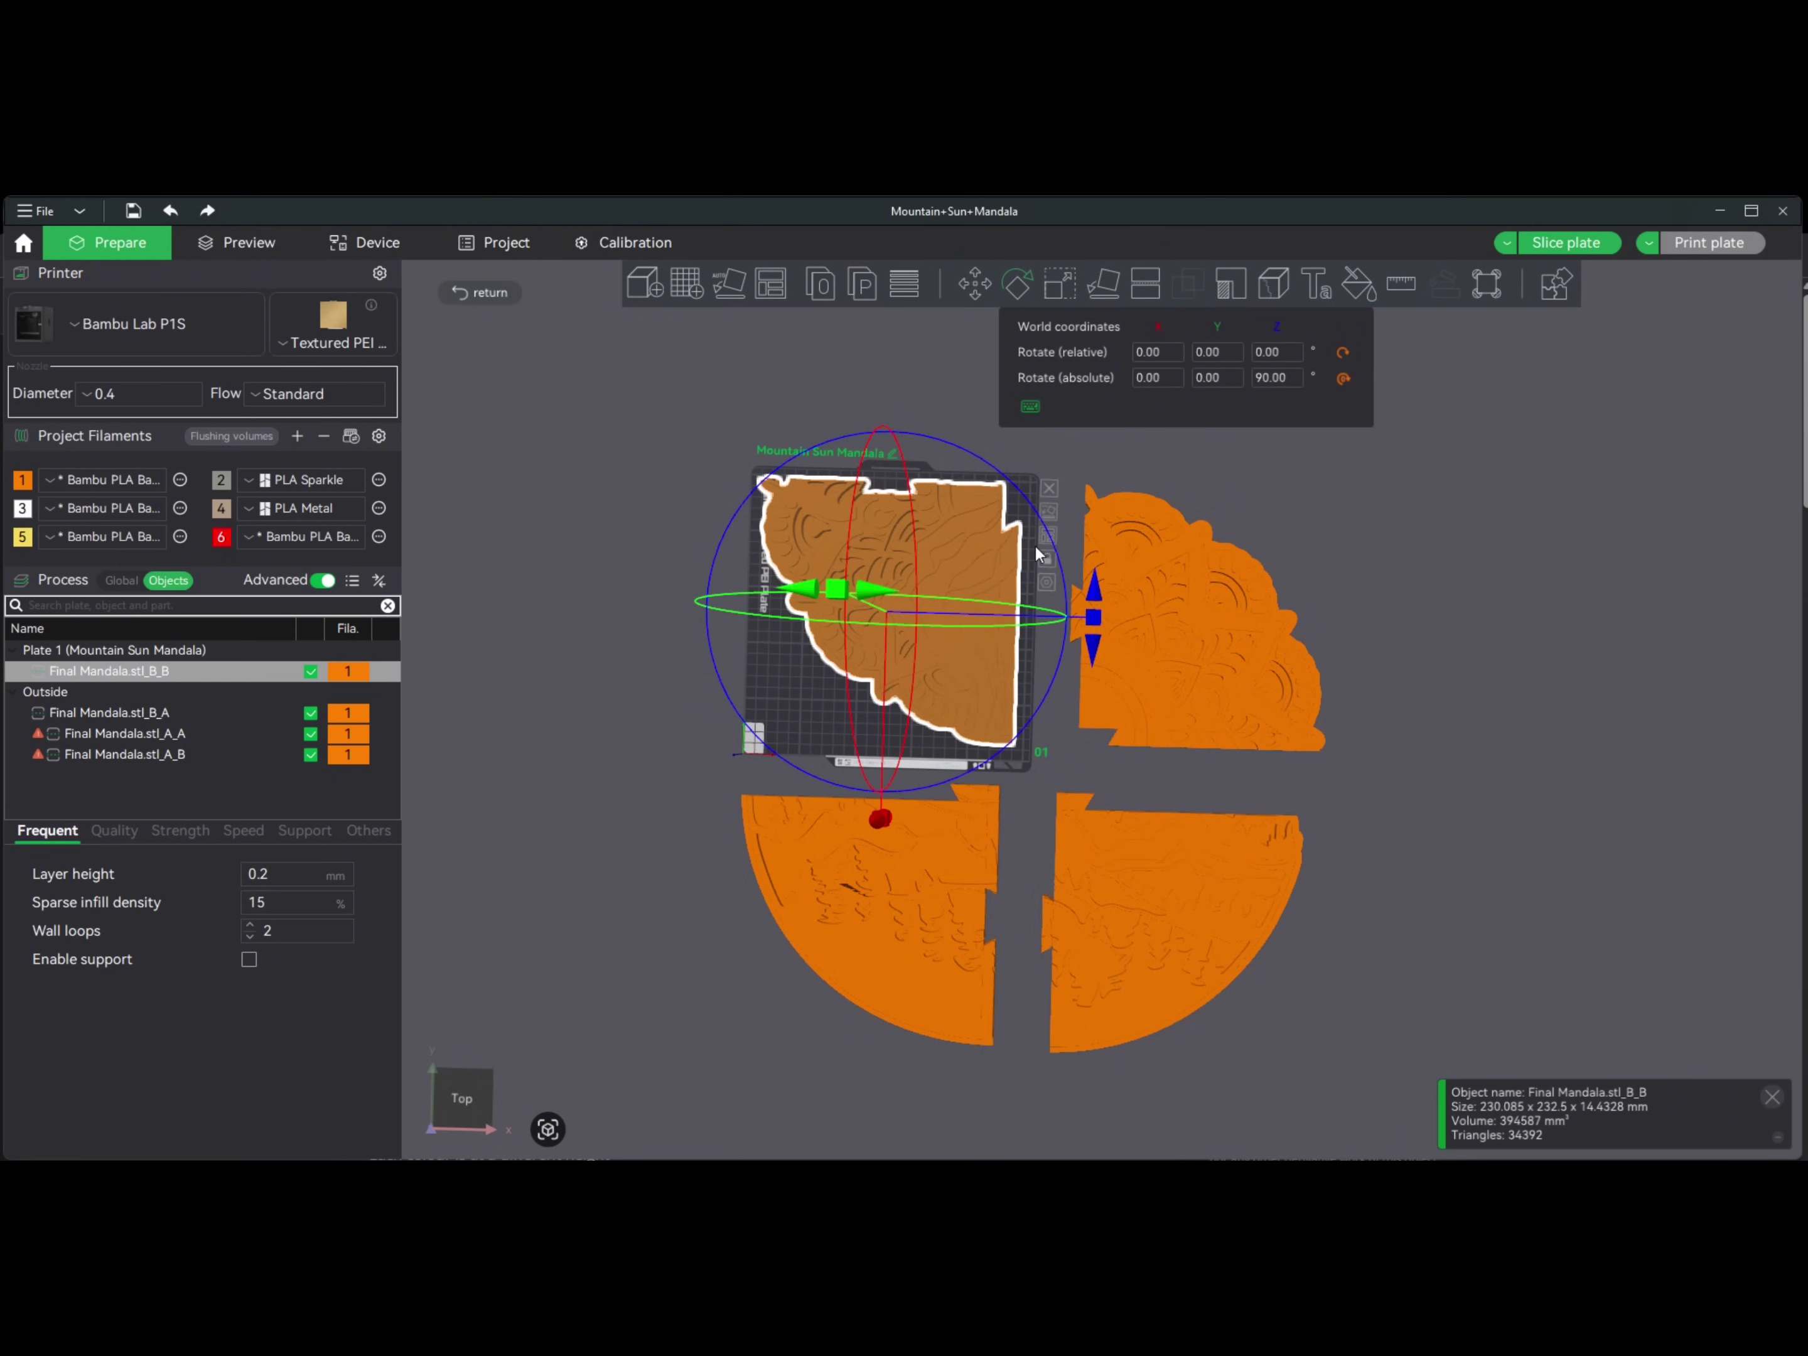
pyautogui.click(965, 440)
pyautogui.moveTo(834, 723); pyautogui.dragTo(829, 763, button='middle')
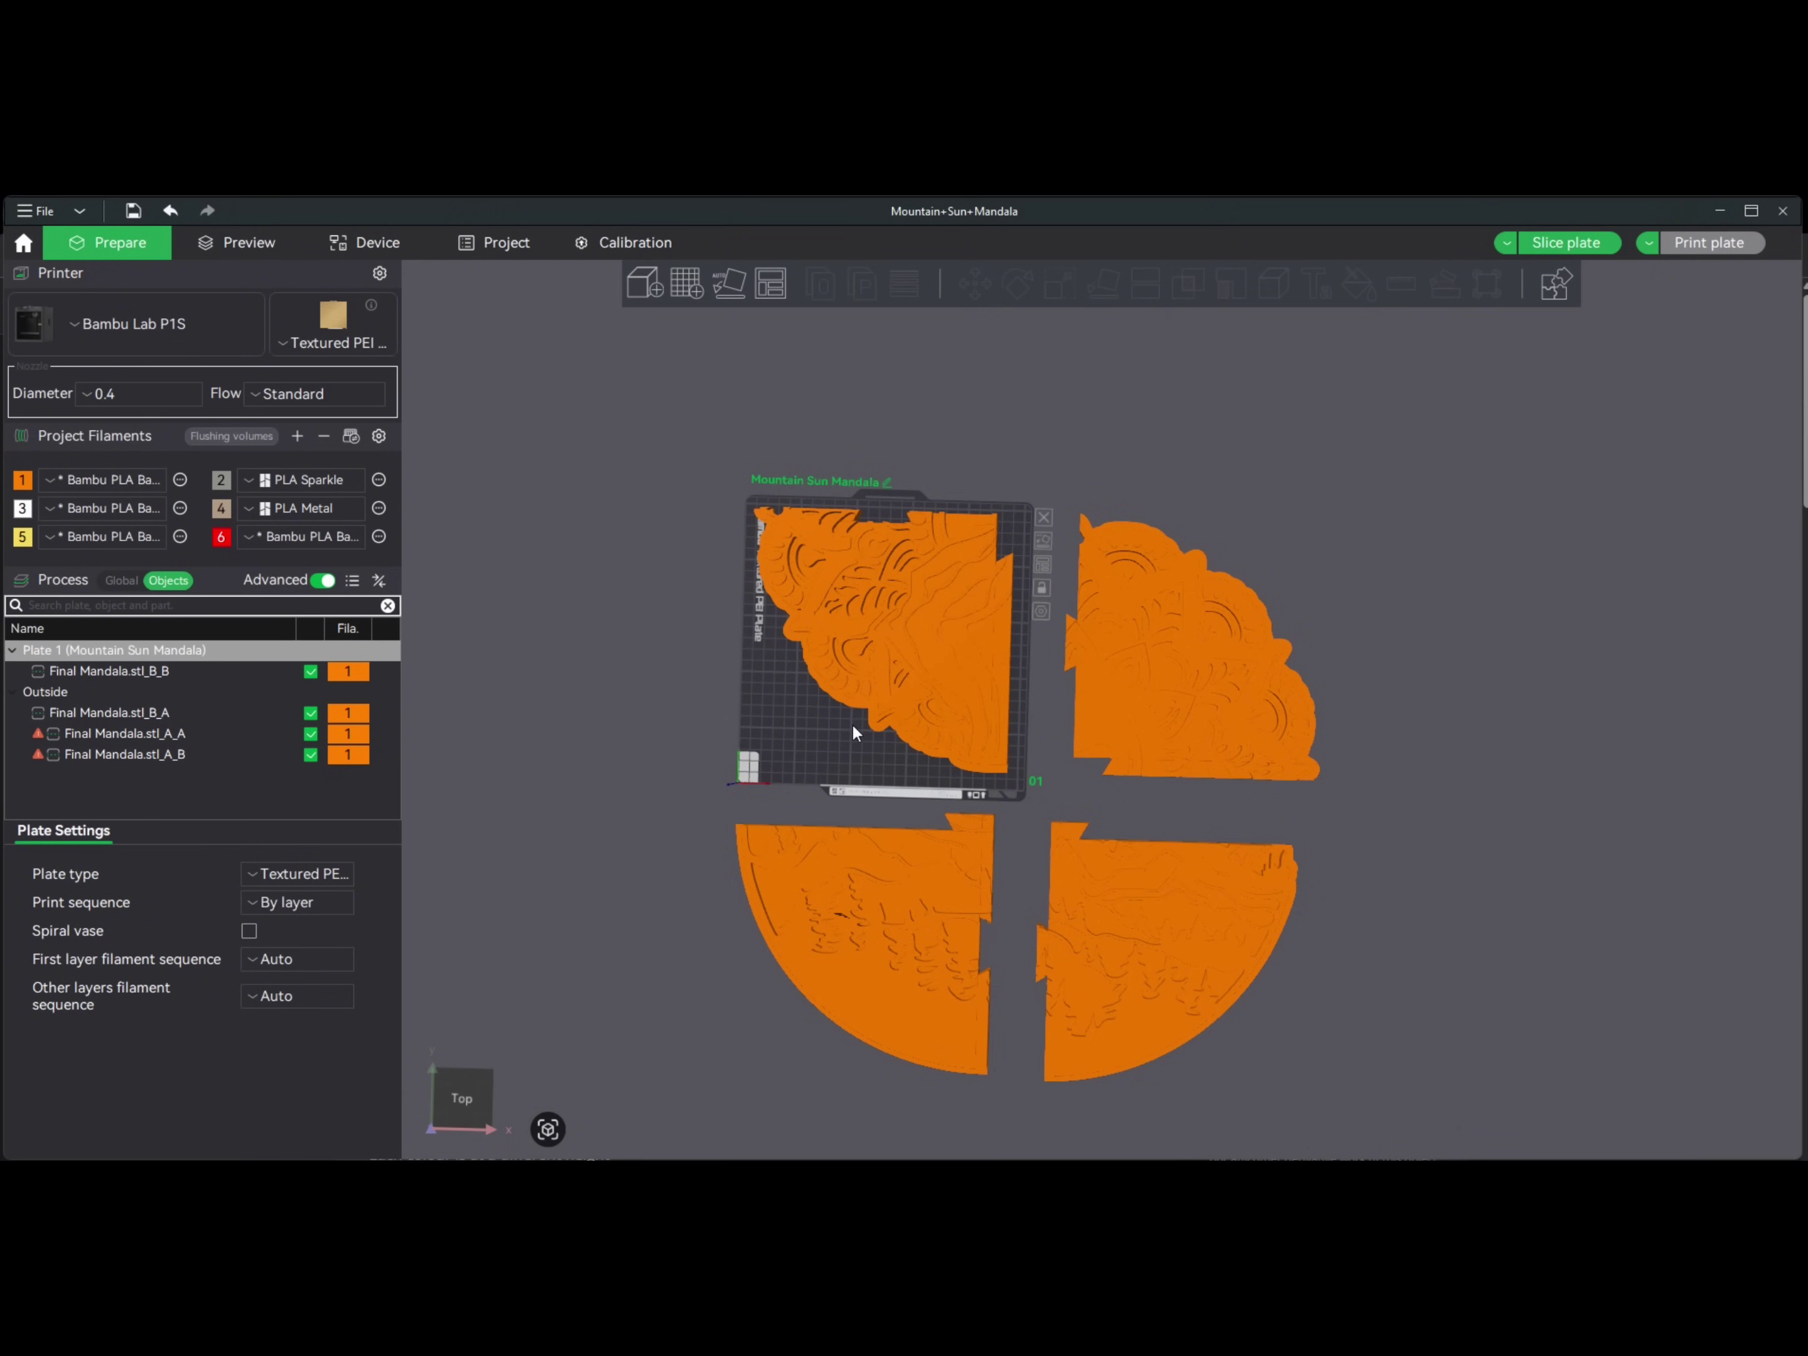
pyautogui.moveTo(851, 775); pyautogui.dragTo(792, 758)
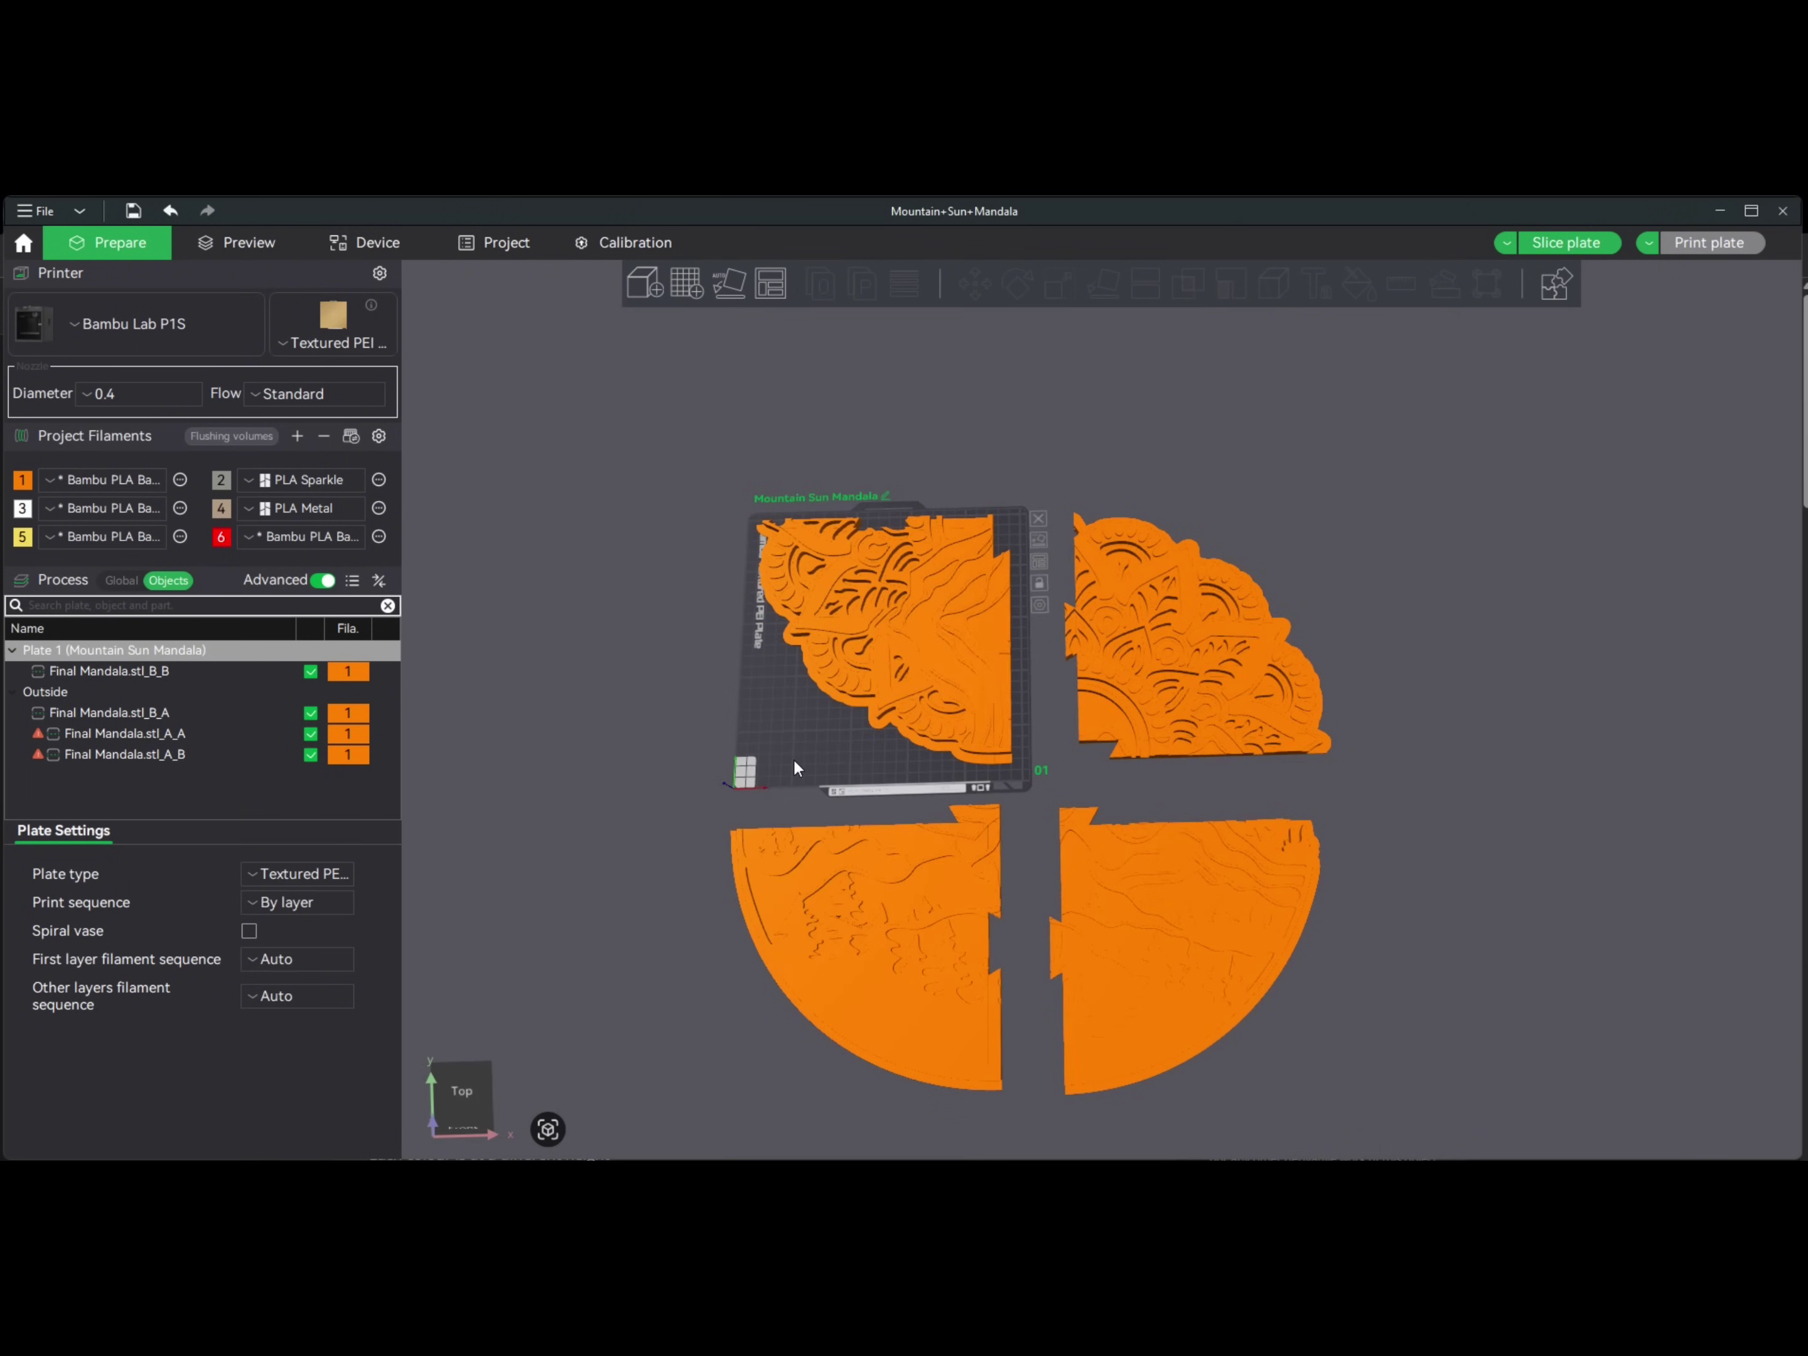
pyautogui.click(1119, 683)
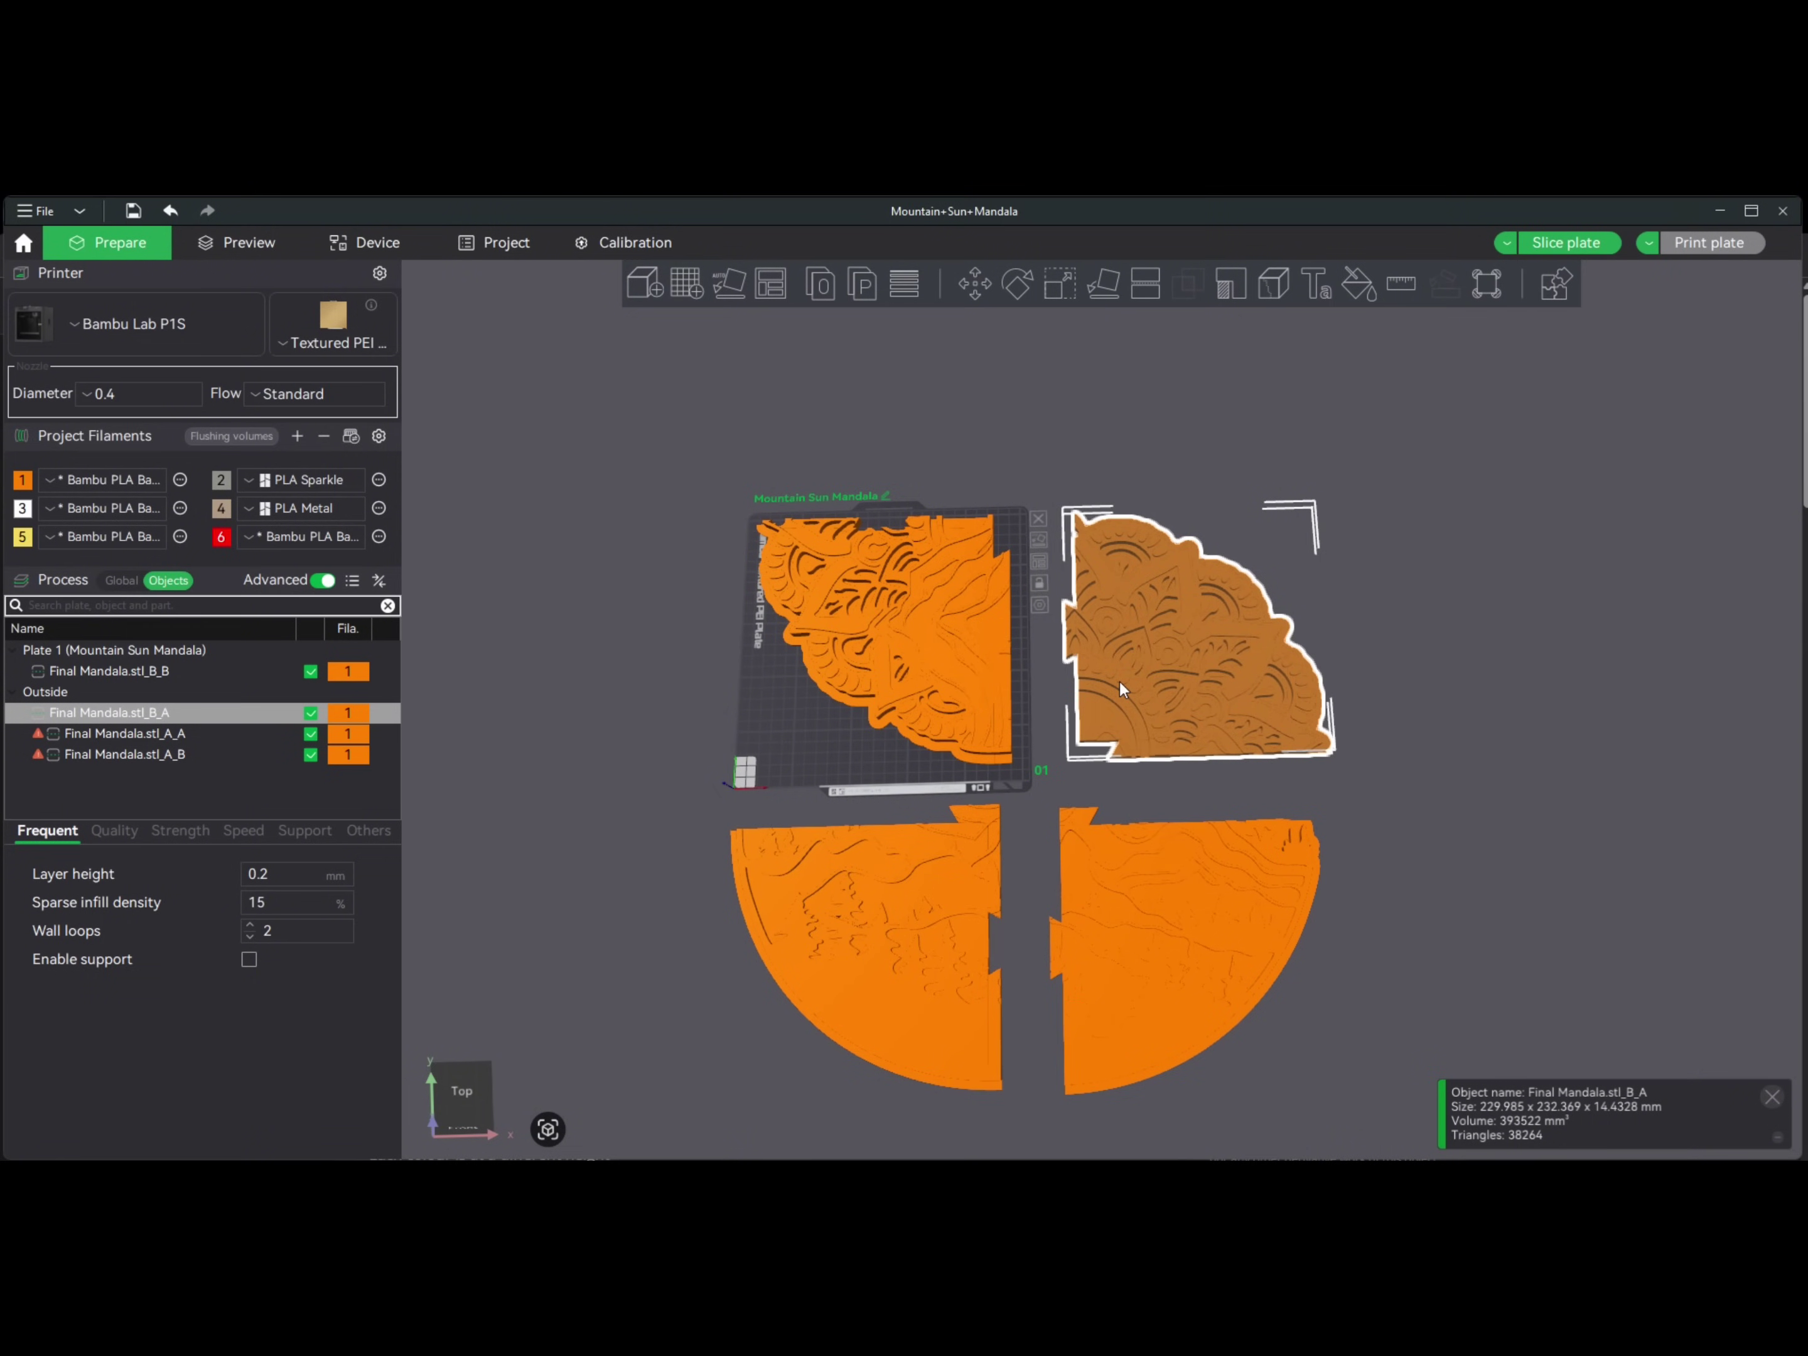
pyautogui.click(1468, 624)
pyautogui.moveTo(1449, 643); pyautogui.dragTo(1450, 656)
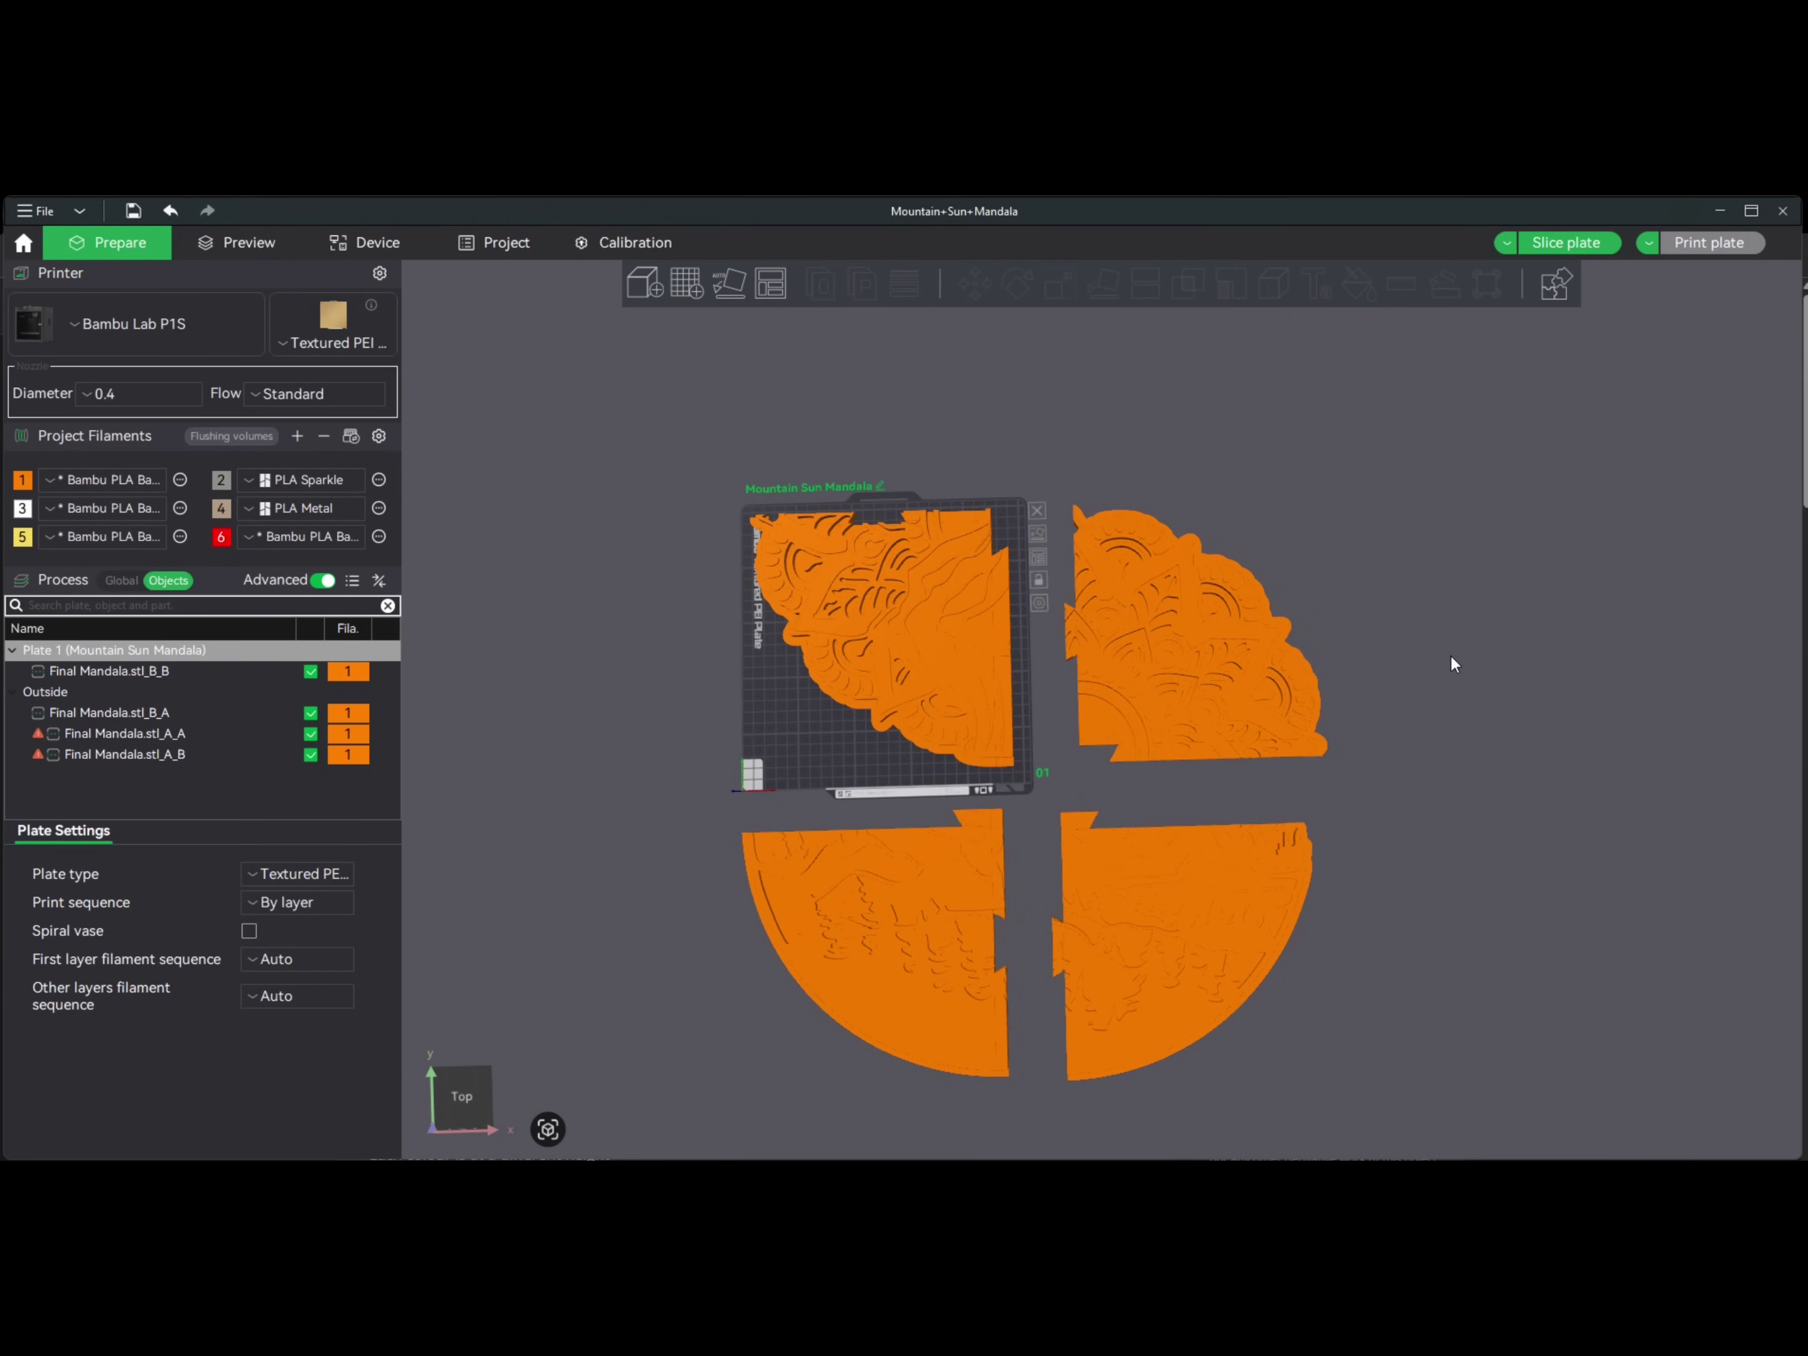
# - Repair all four mandala quarters together with Fix model
pyautogui.click(904, 617)
pyautogui.click(1120, 632)
pyautogui.click(955, 598)
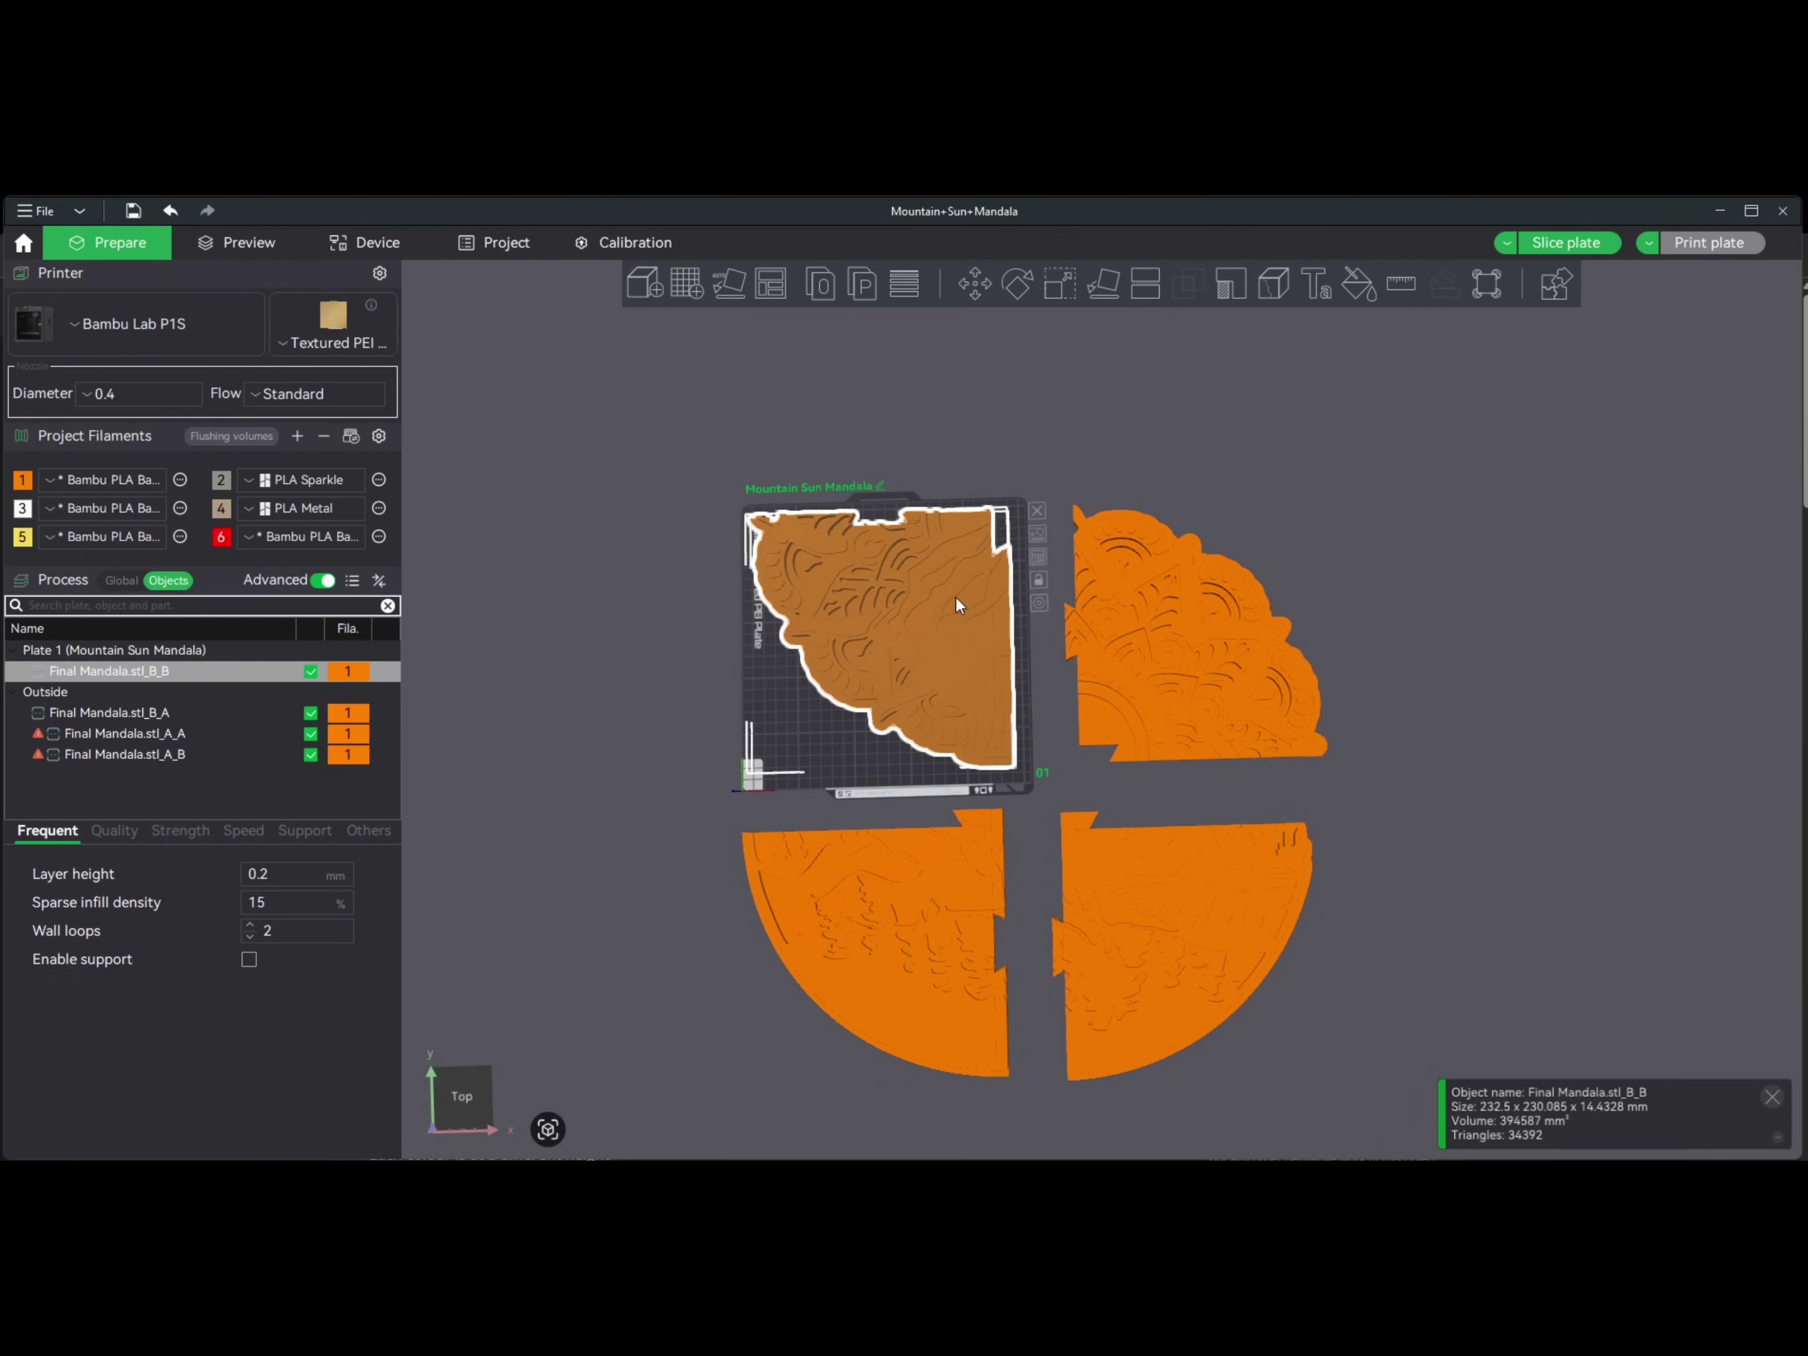
pyautogui.keyDown('ctrl'); pyautogui.click(1182, 657); pyautogui.keyUp('ctrl')
pyautogui.keyDown('ctrl'); pyautogui.click(1209, 829); pyautogui.keyUp('ctrl')
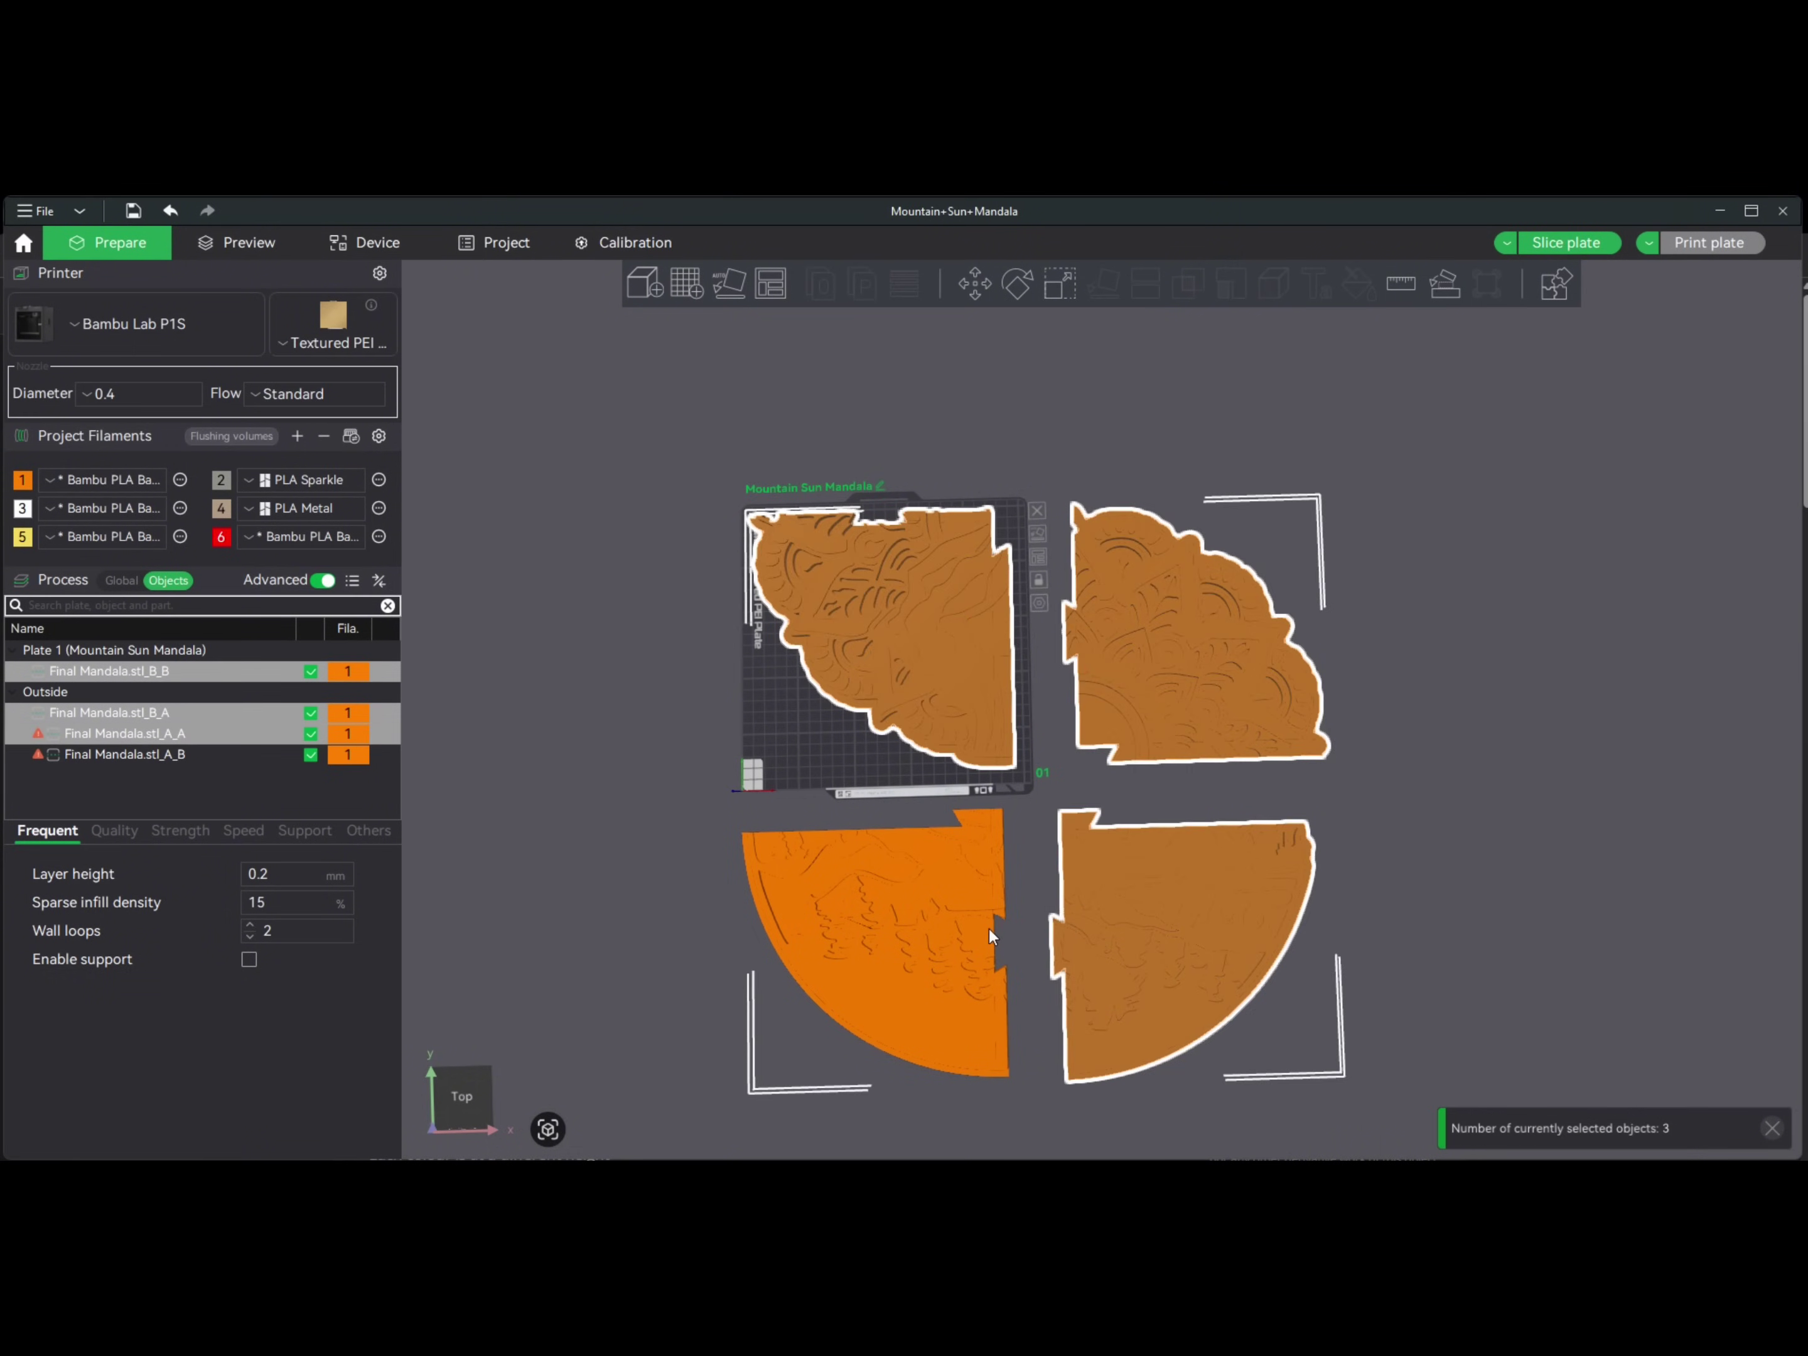
pyautogui.keyDown('ctrl'); pyautogui.click(988, 928); pyautogui.keyUp('ctrl')
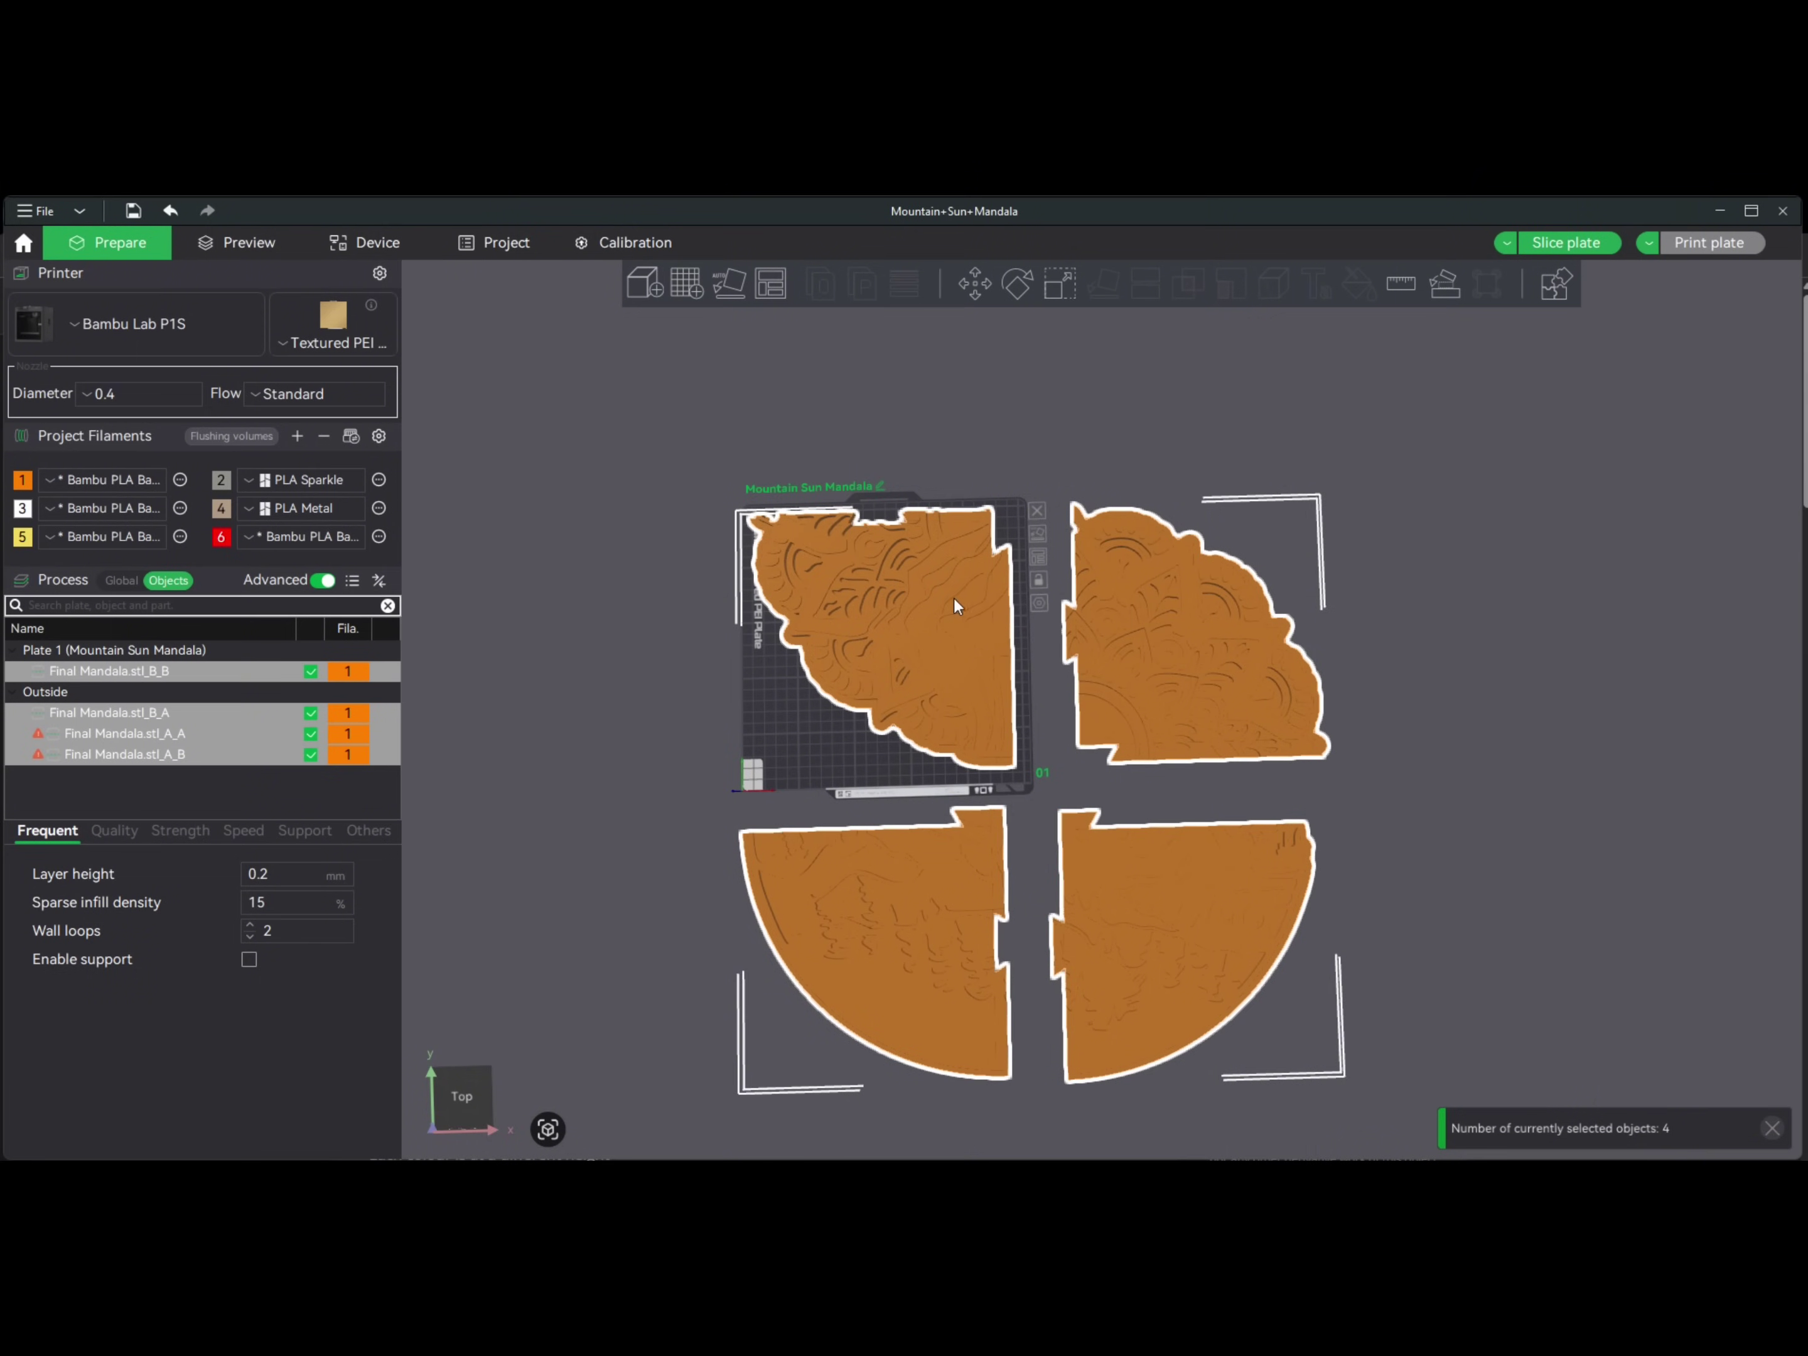
pyautogui.rightClick(806, 587)
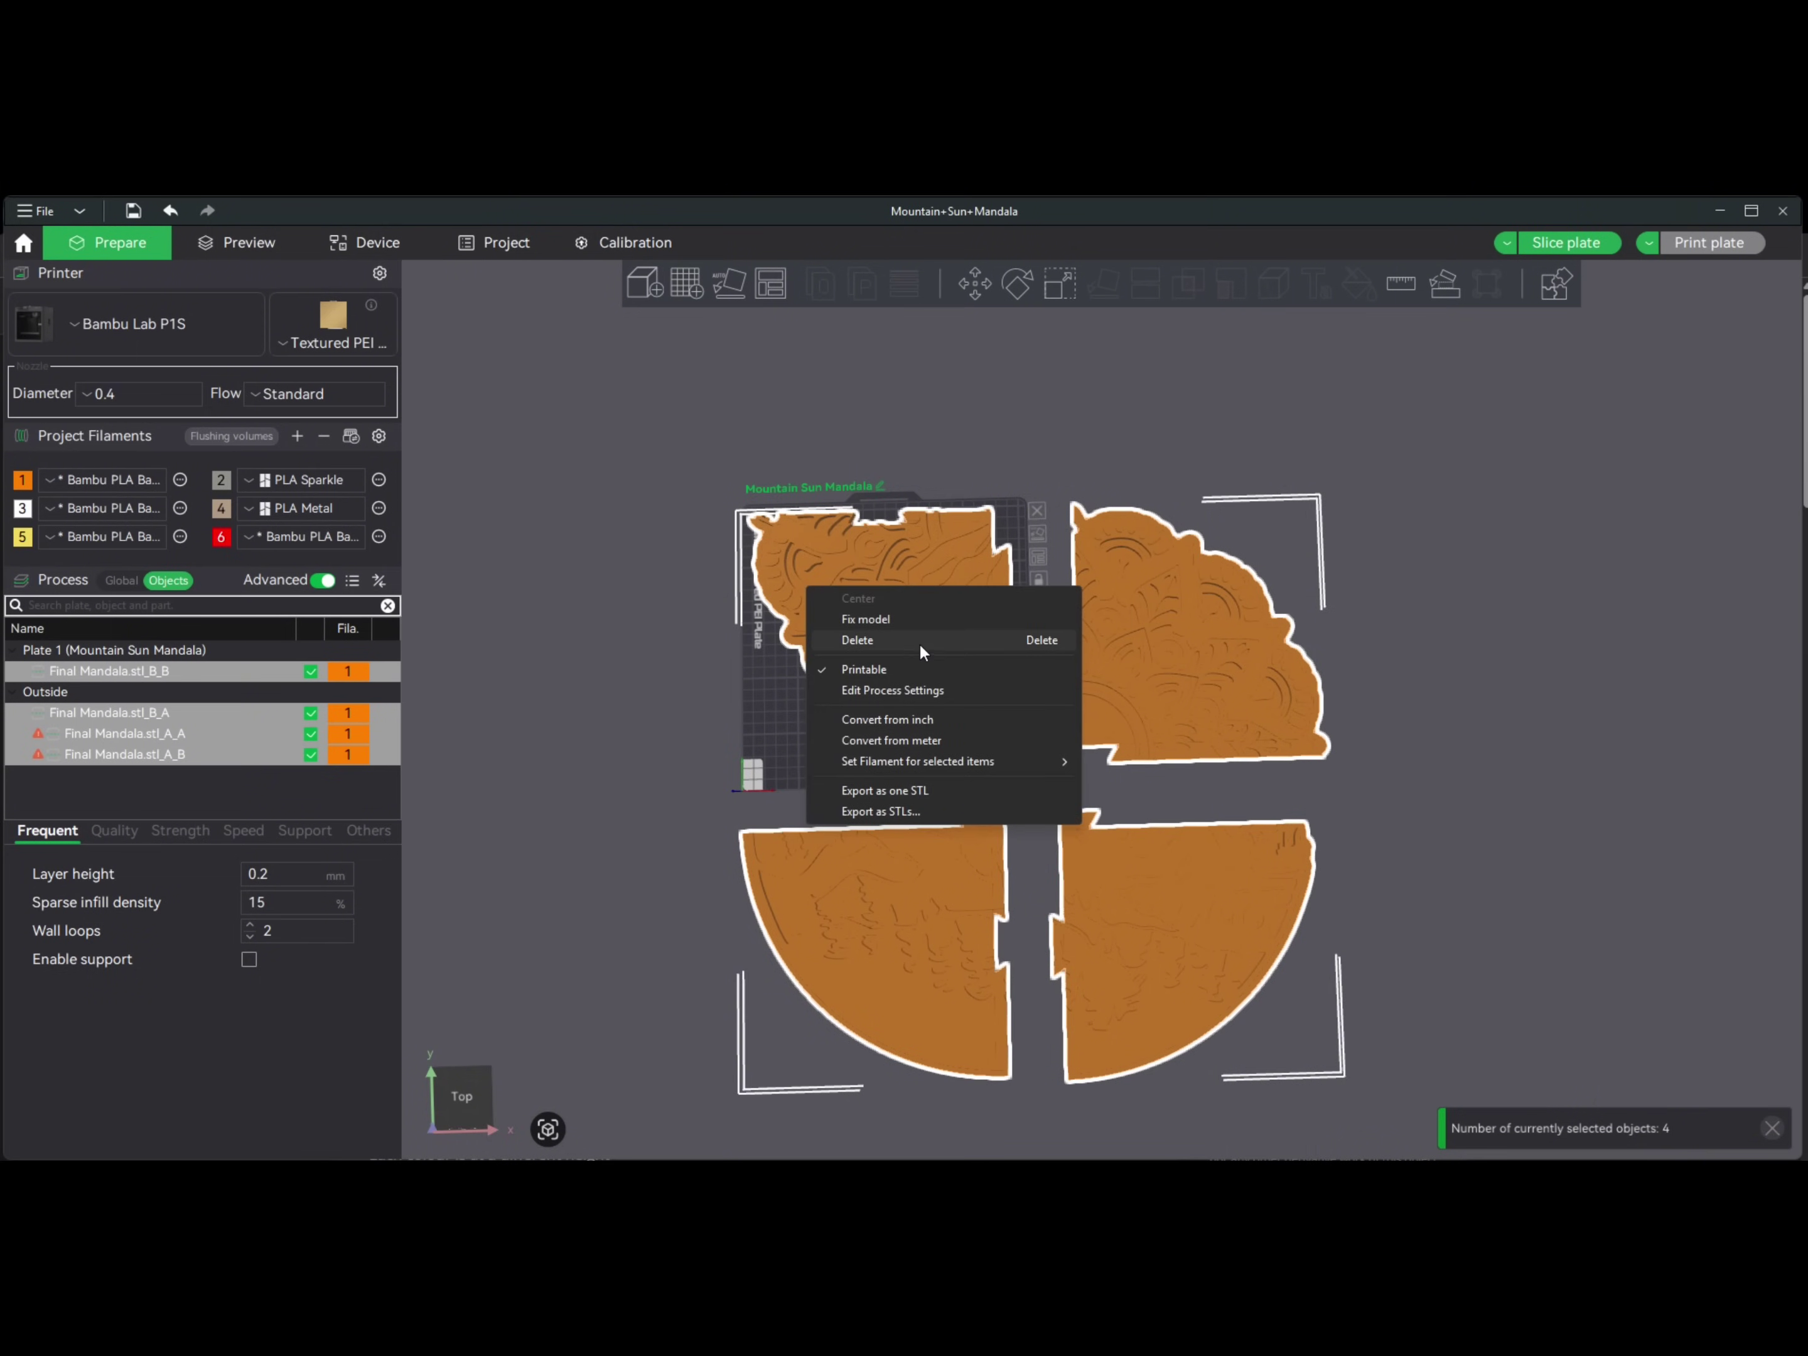
pyautogui.click(657, 548)
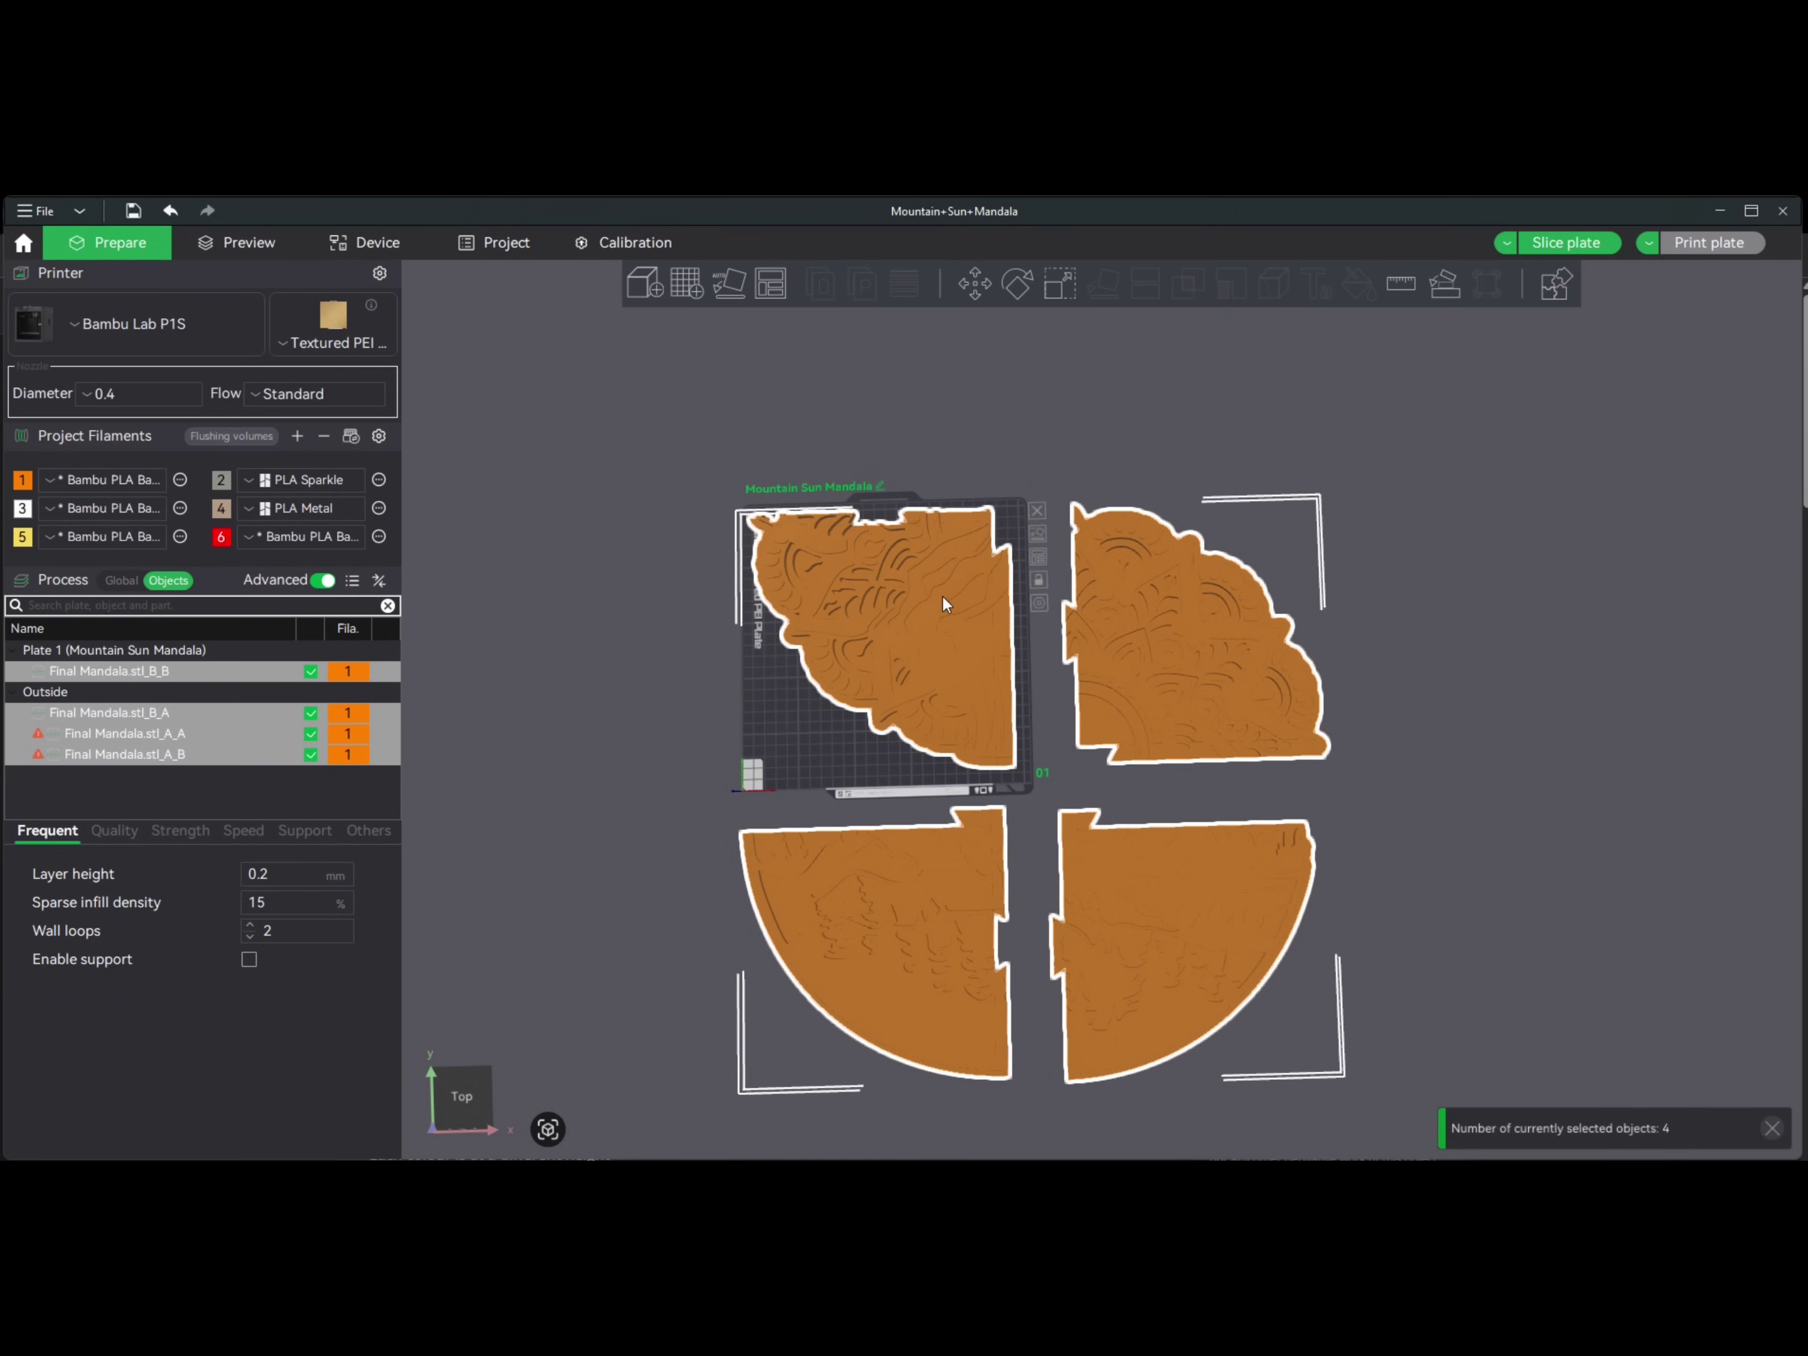
pyautogui.rightClick(942, 596)
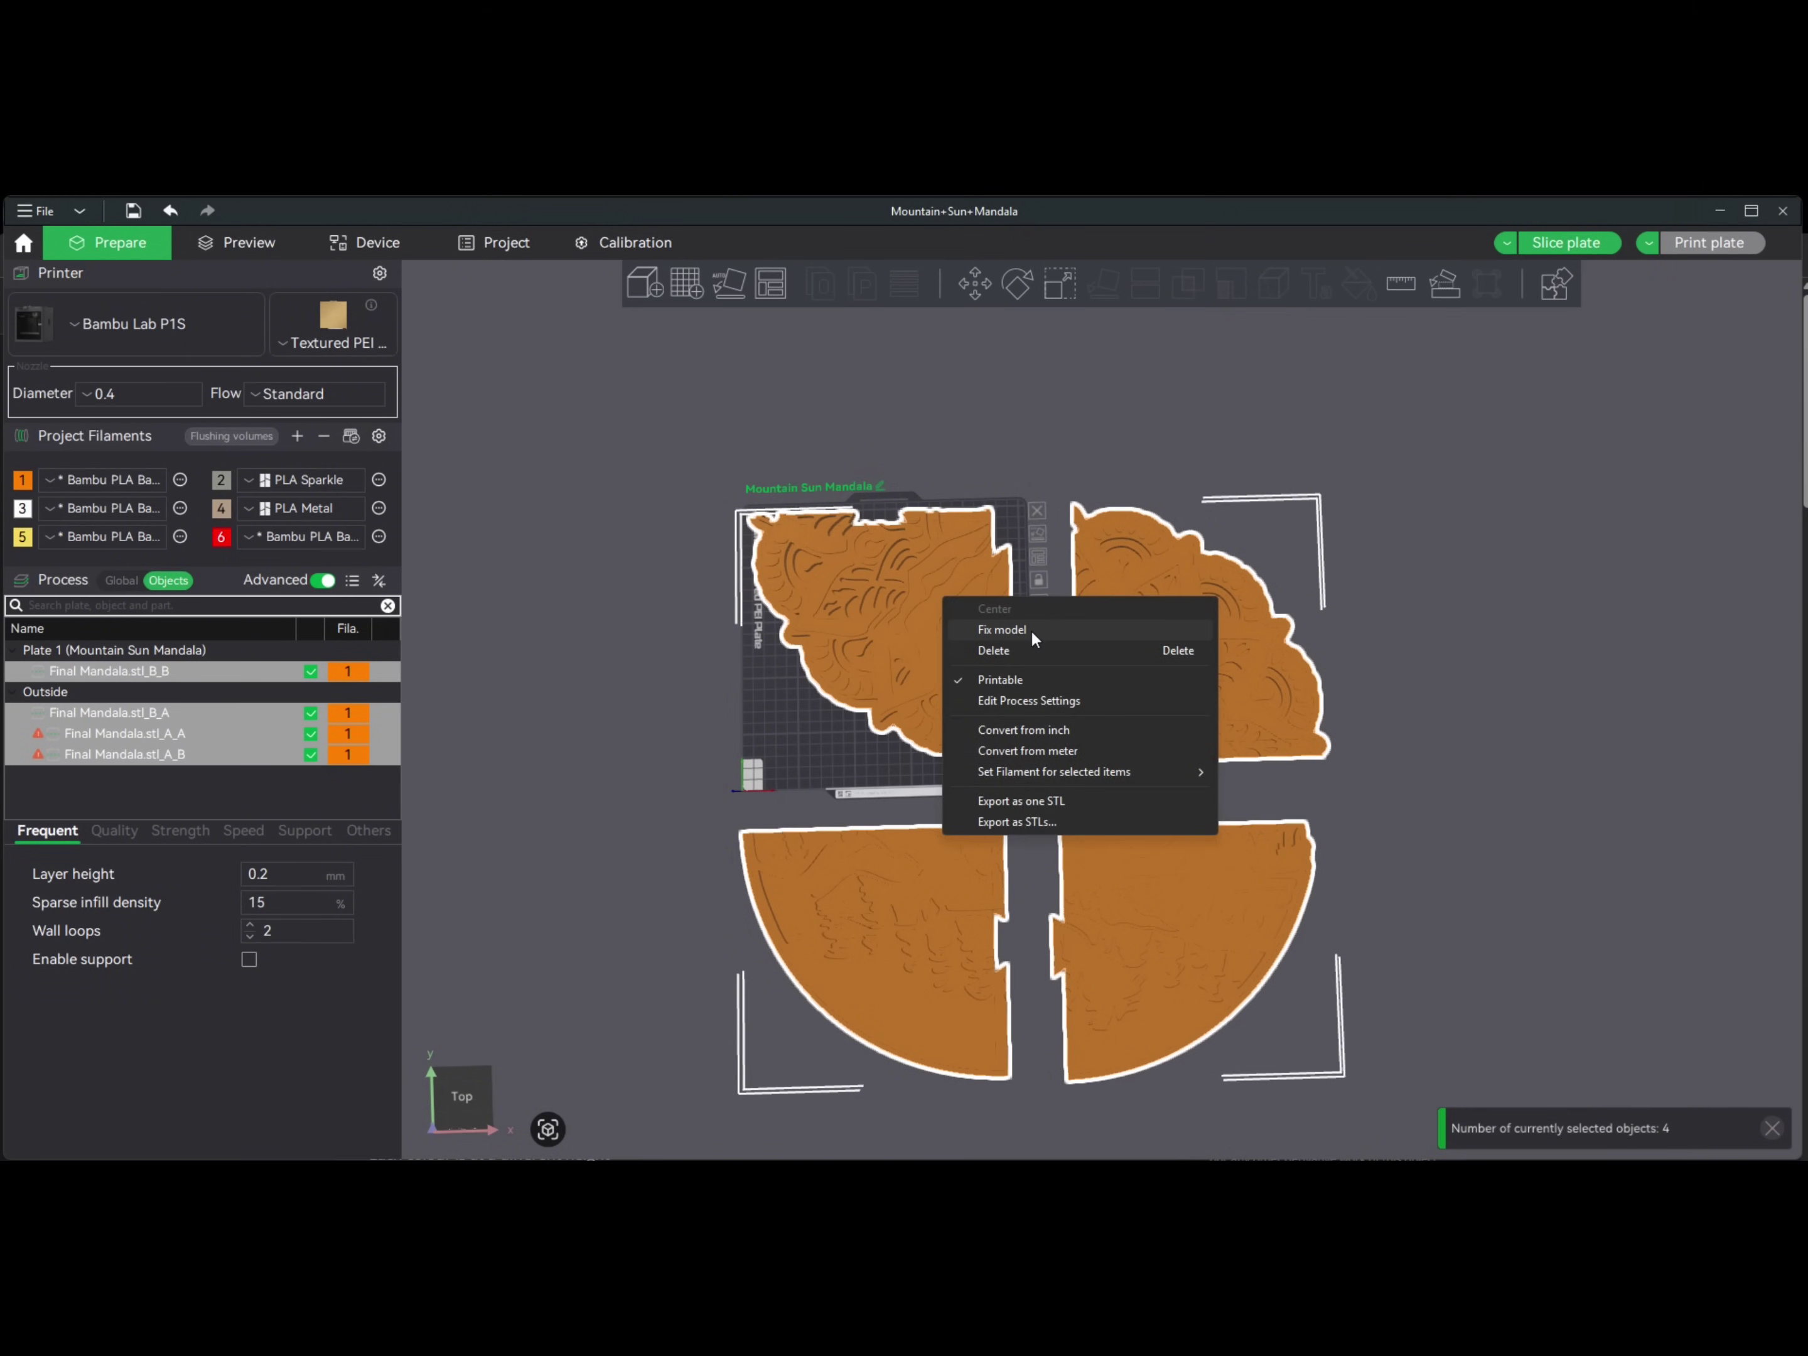
pyautogui.click(949, 435)
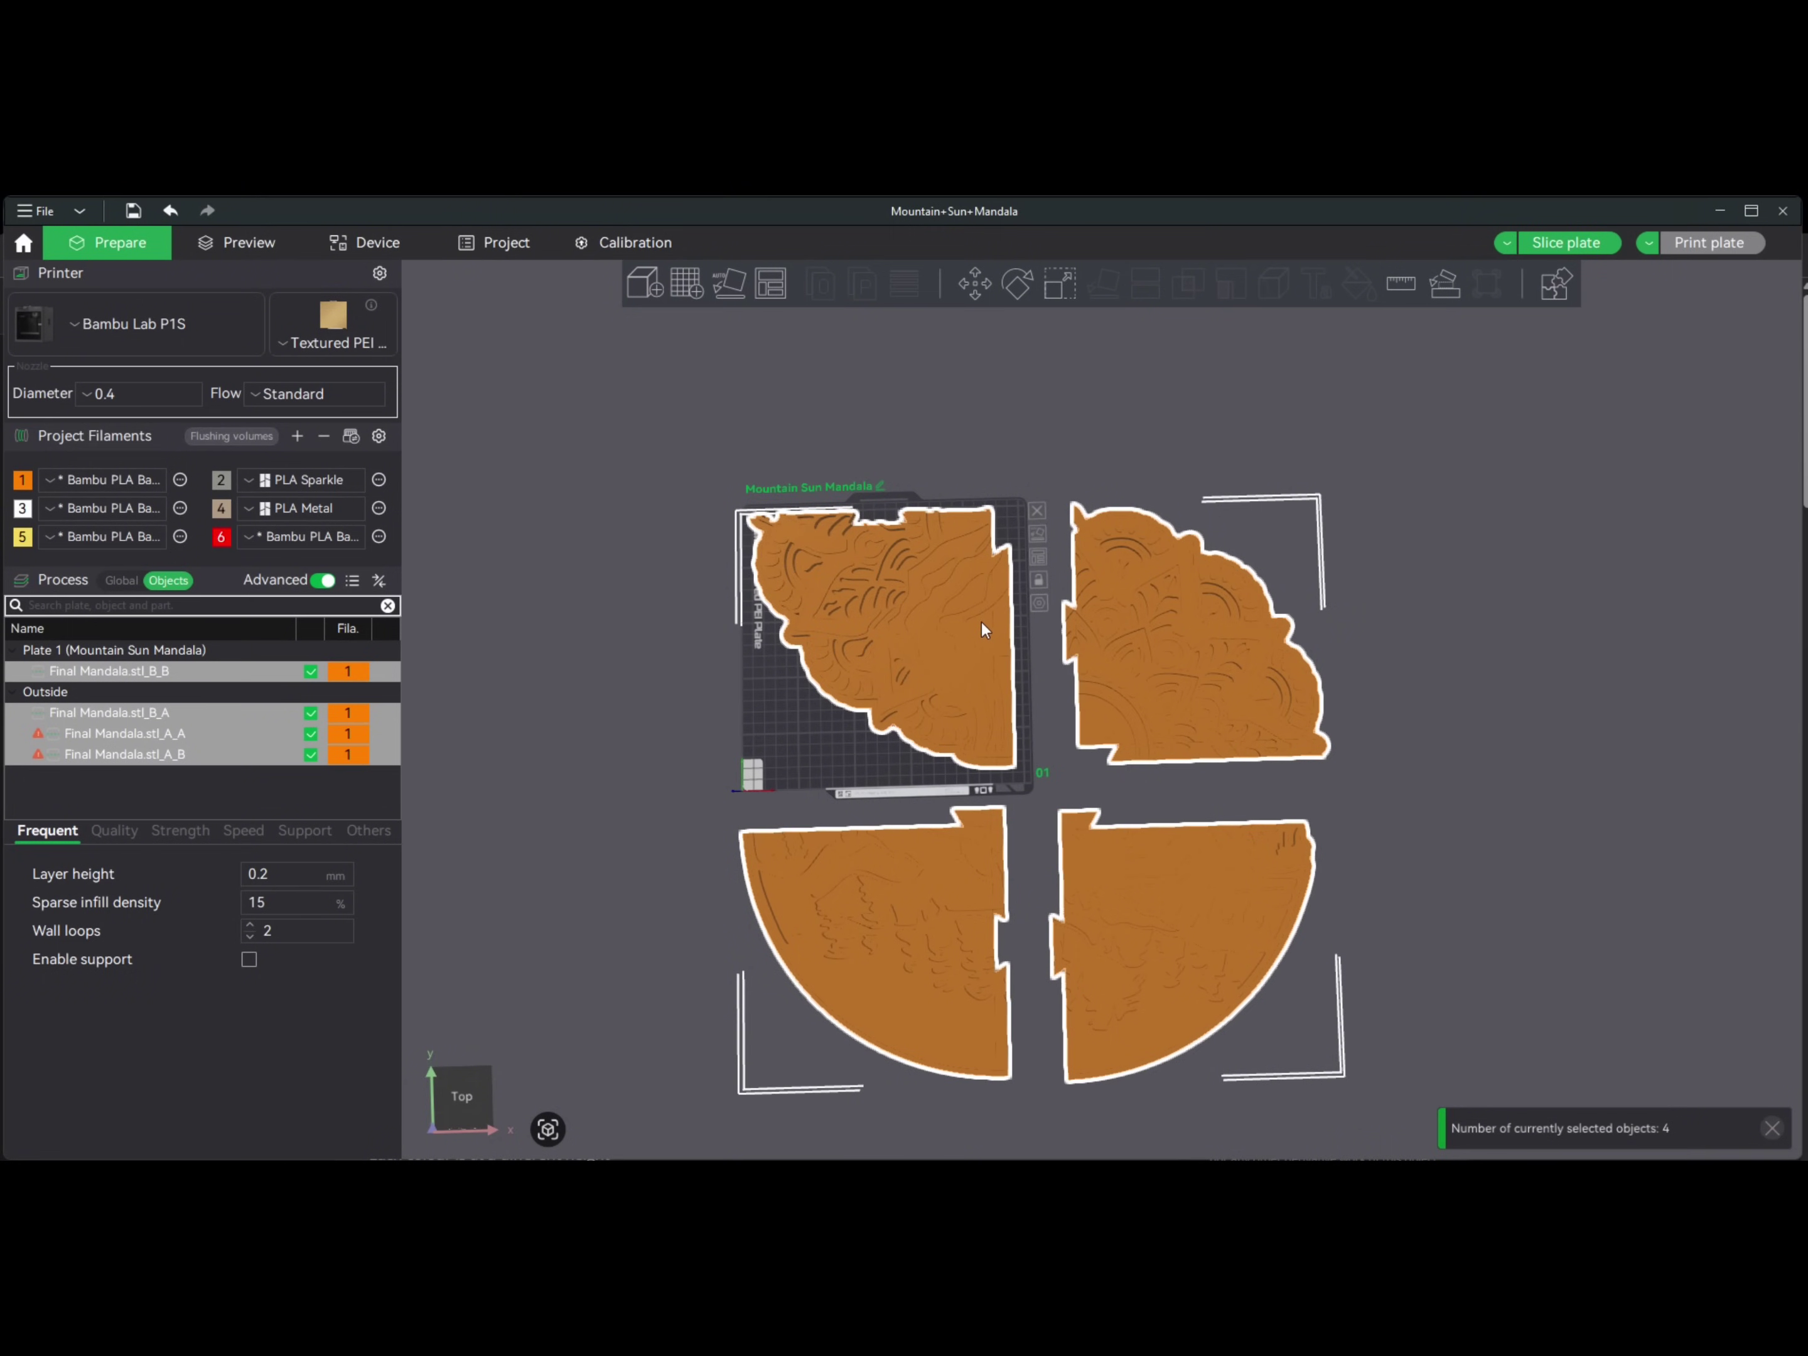
pyautogui.rightClick(942, 644)
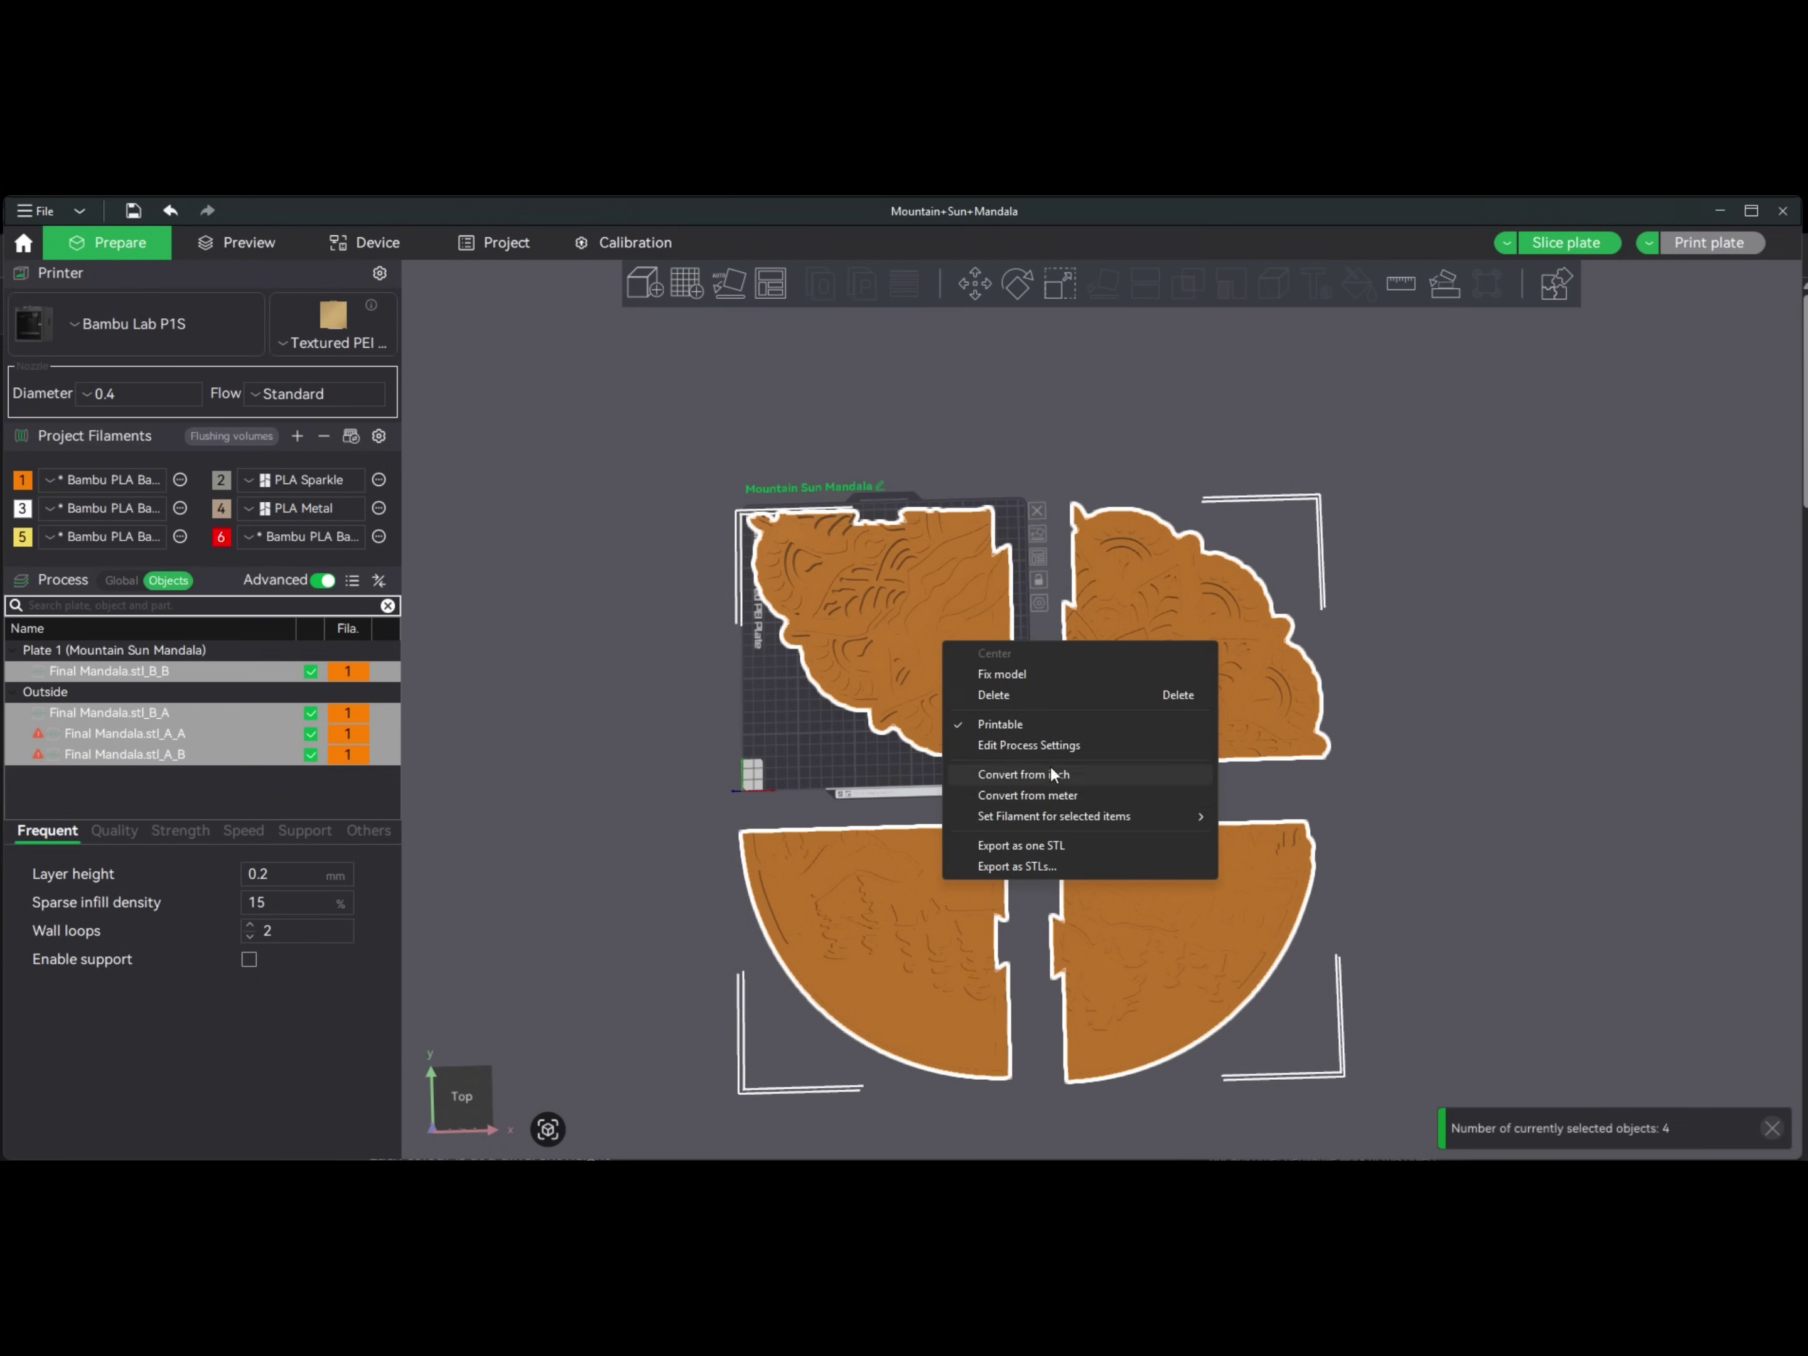
pyautogui.click(1031, 673)
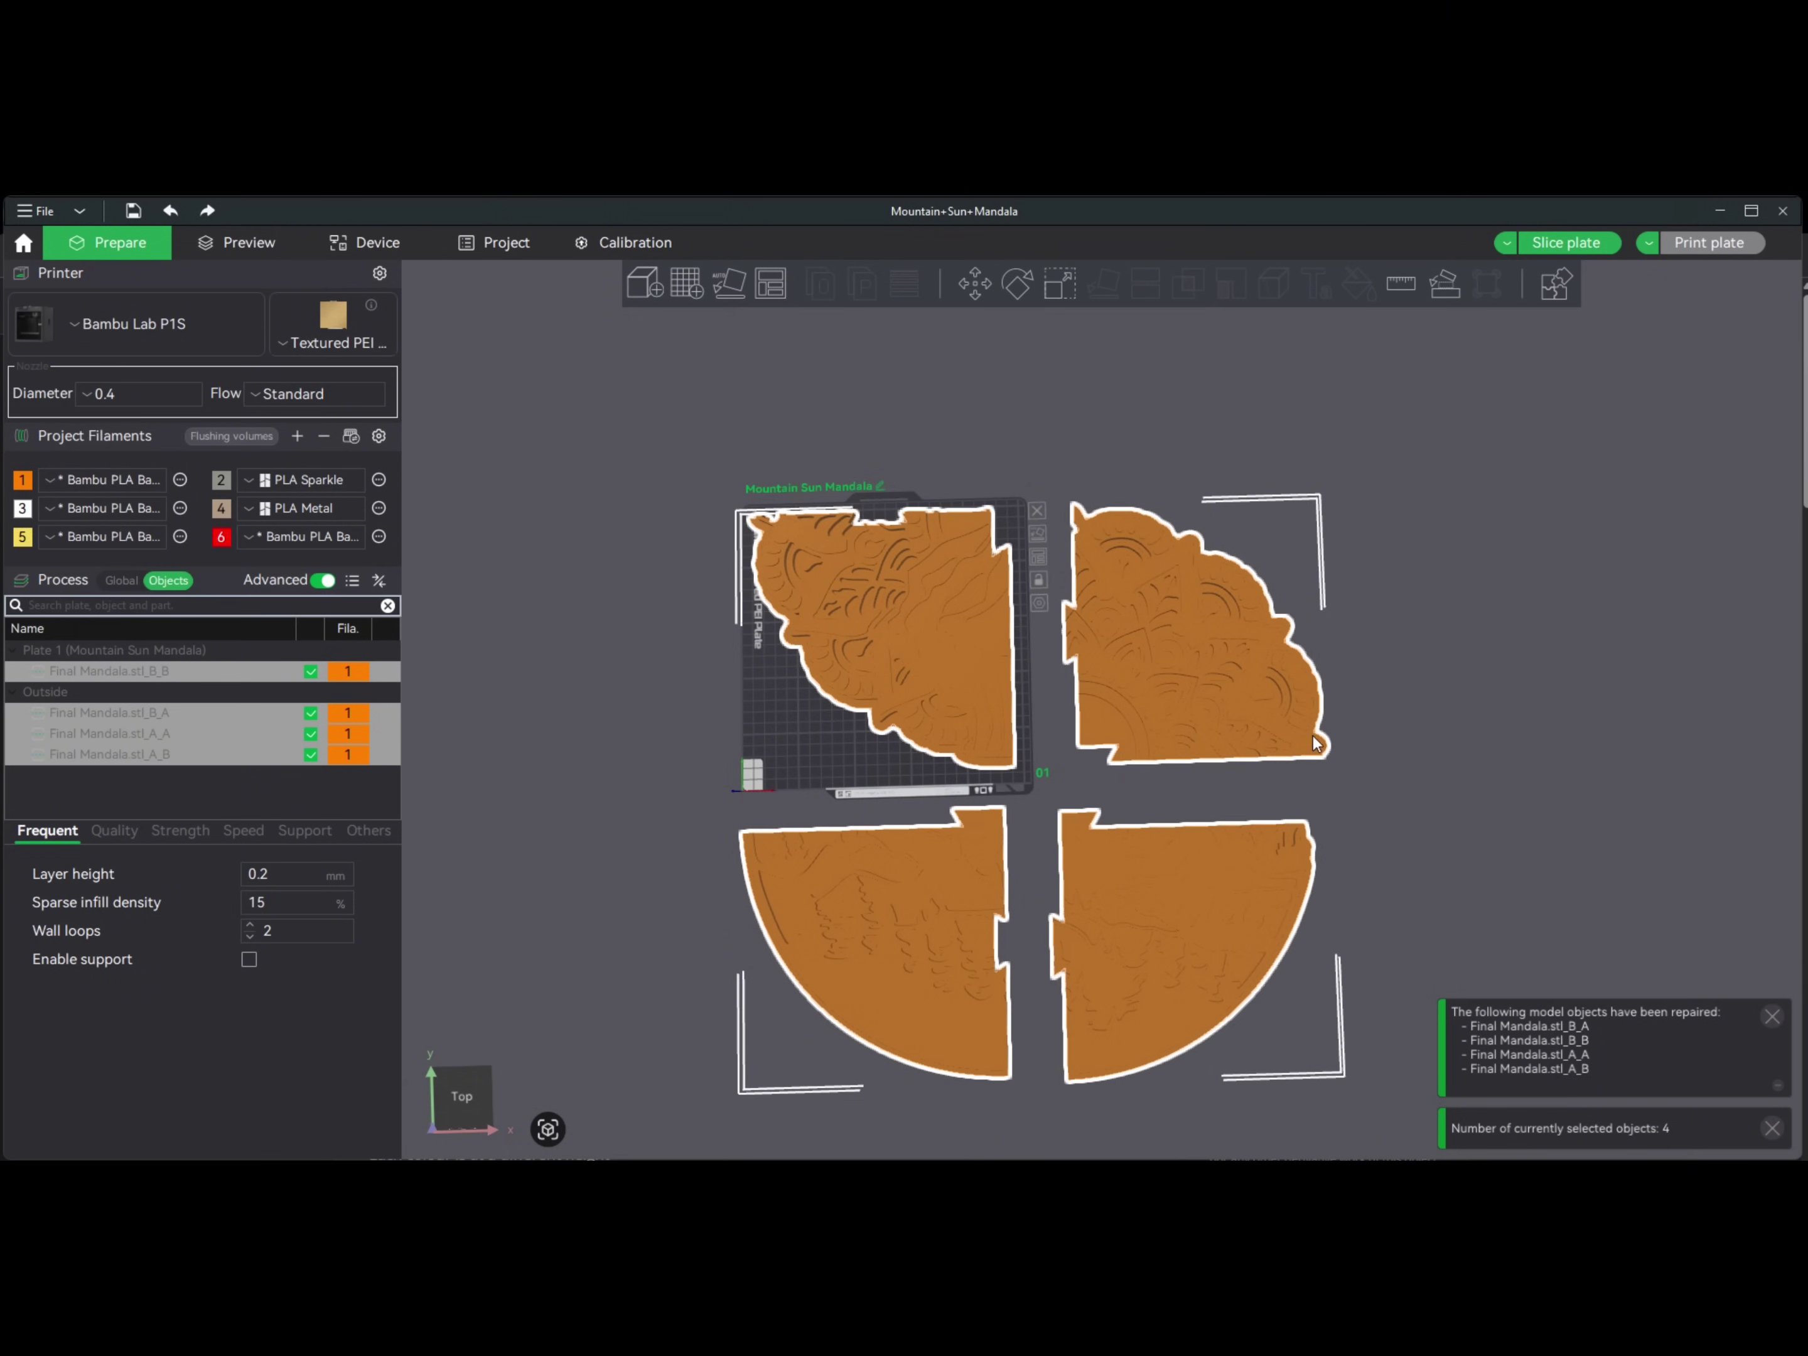
pyautogui.rightClick(1247, 710)
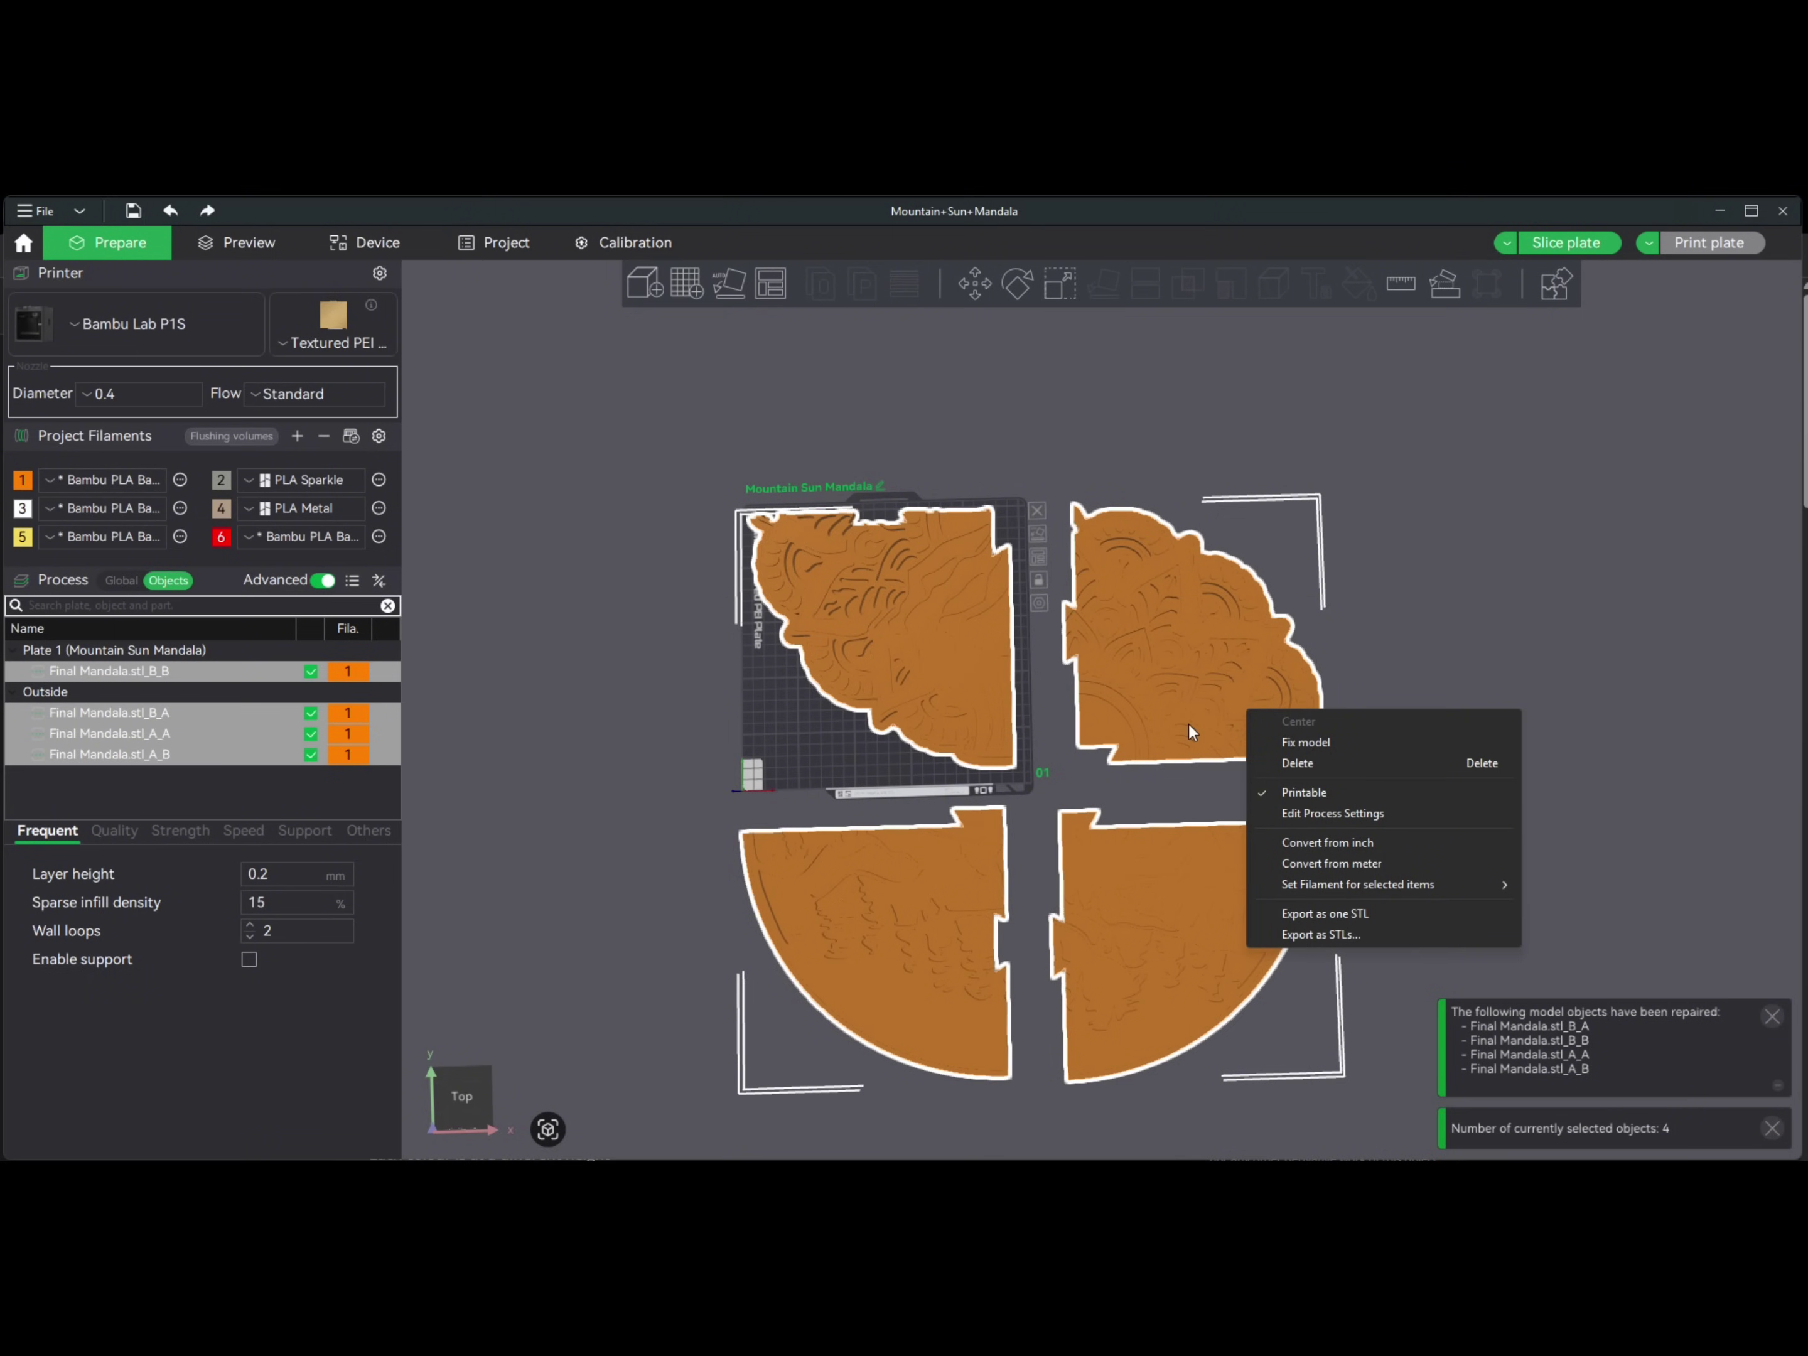
pyautogui.click(1476, 569)
pyautogui.click(1113, 443)
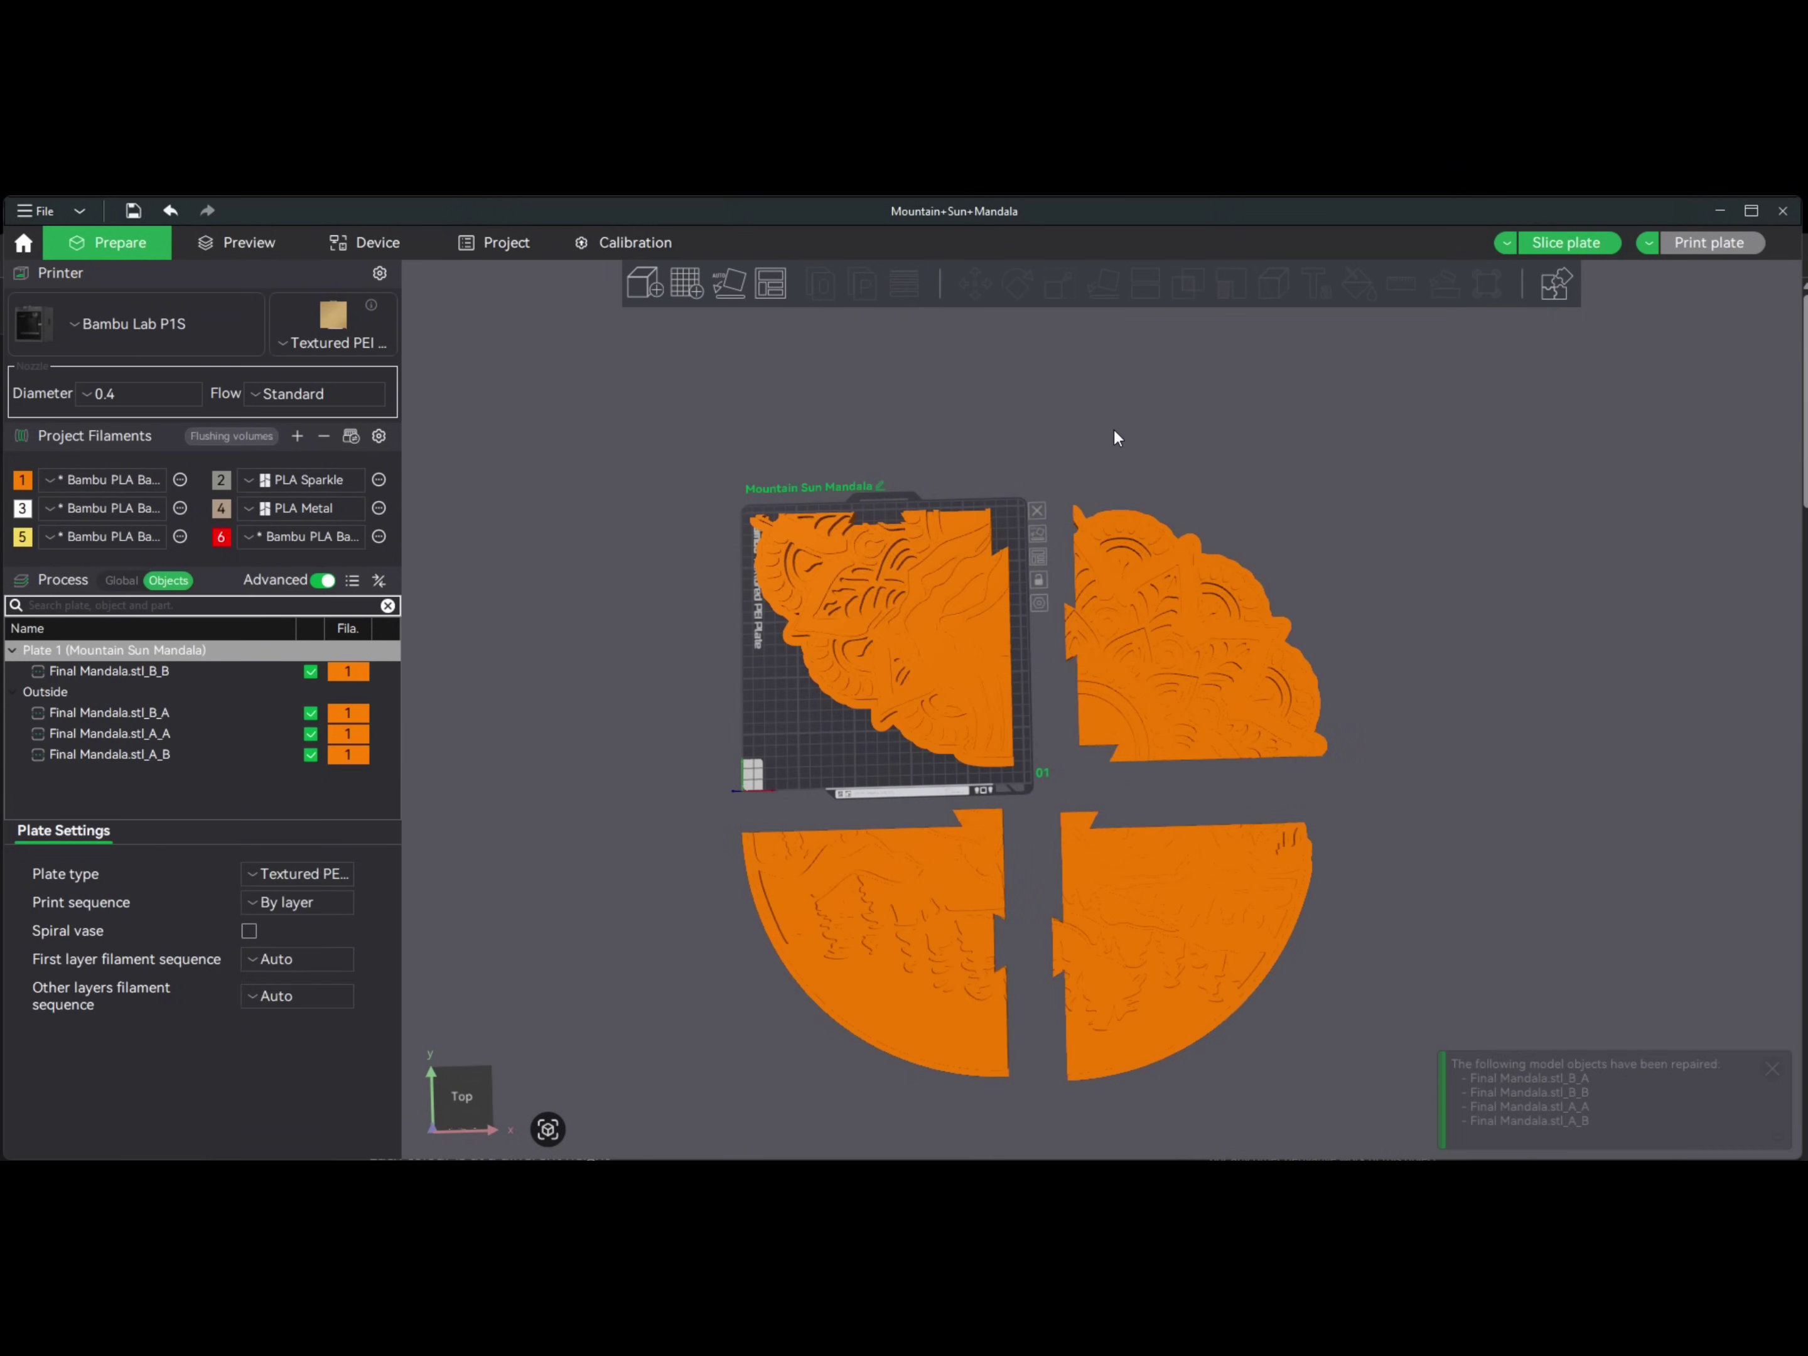
pyautogui.click(912, 627)
pyautogui.click(1107, 640)
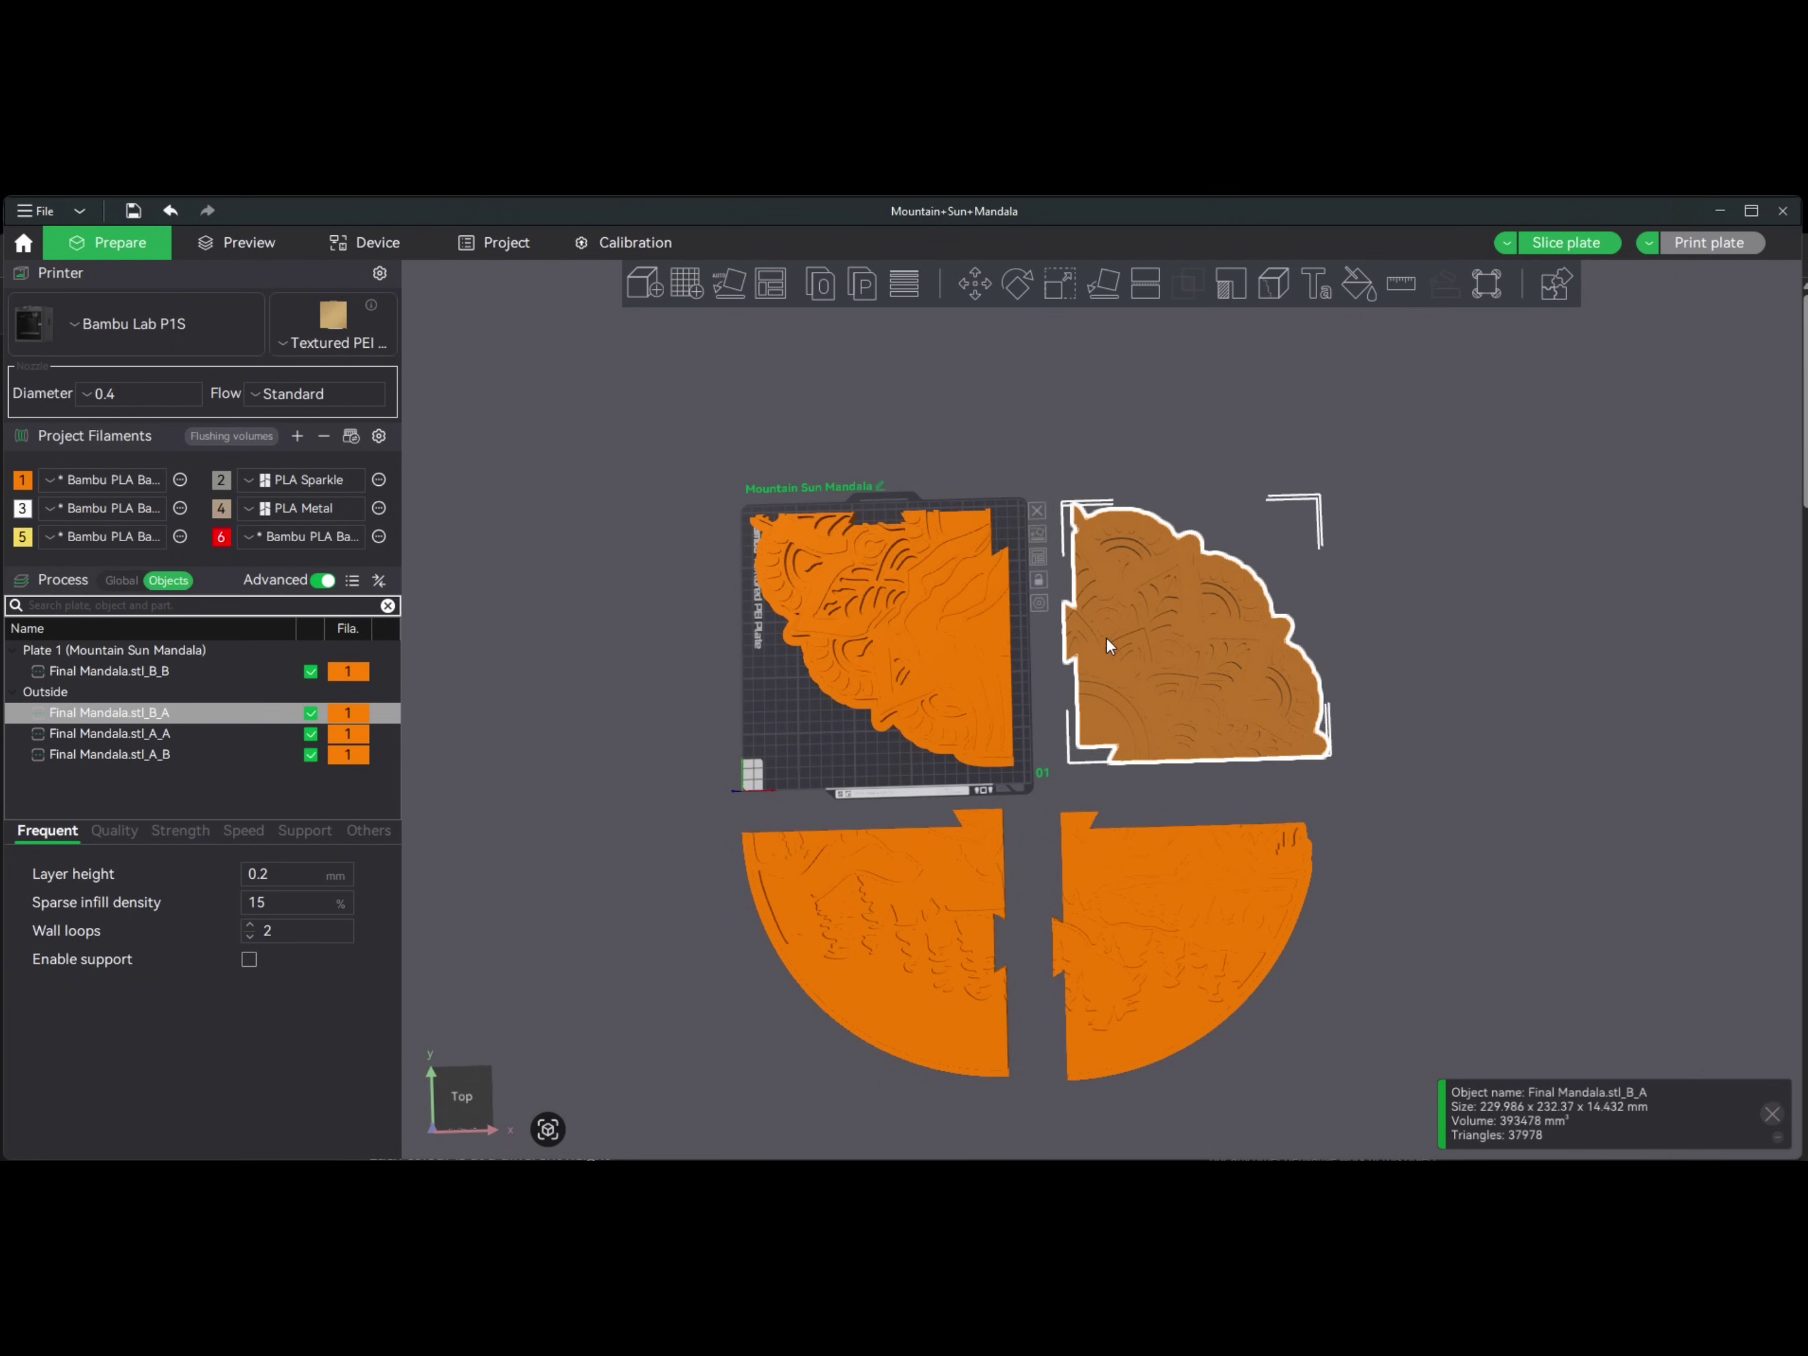
pyautogui.keyDown('shift'); pyautogui.click(941, 600); pyautogui.keyUp('shift')
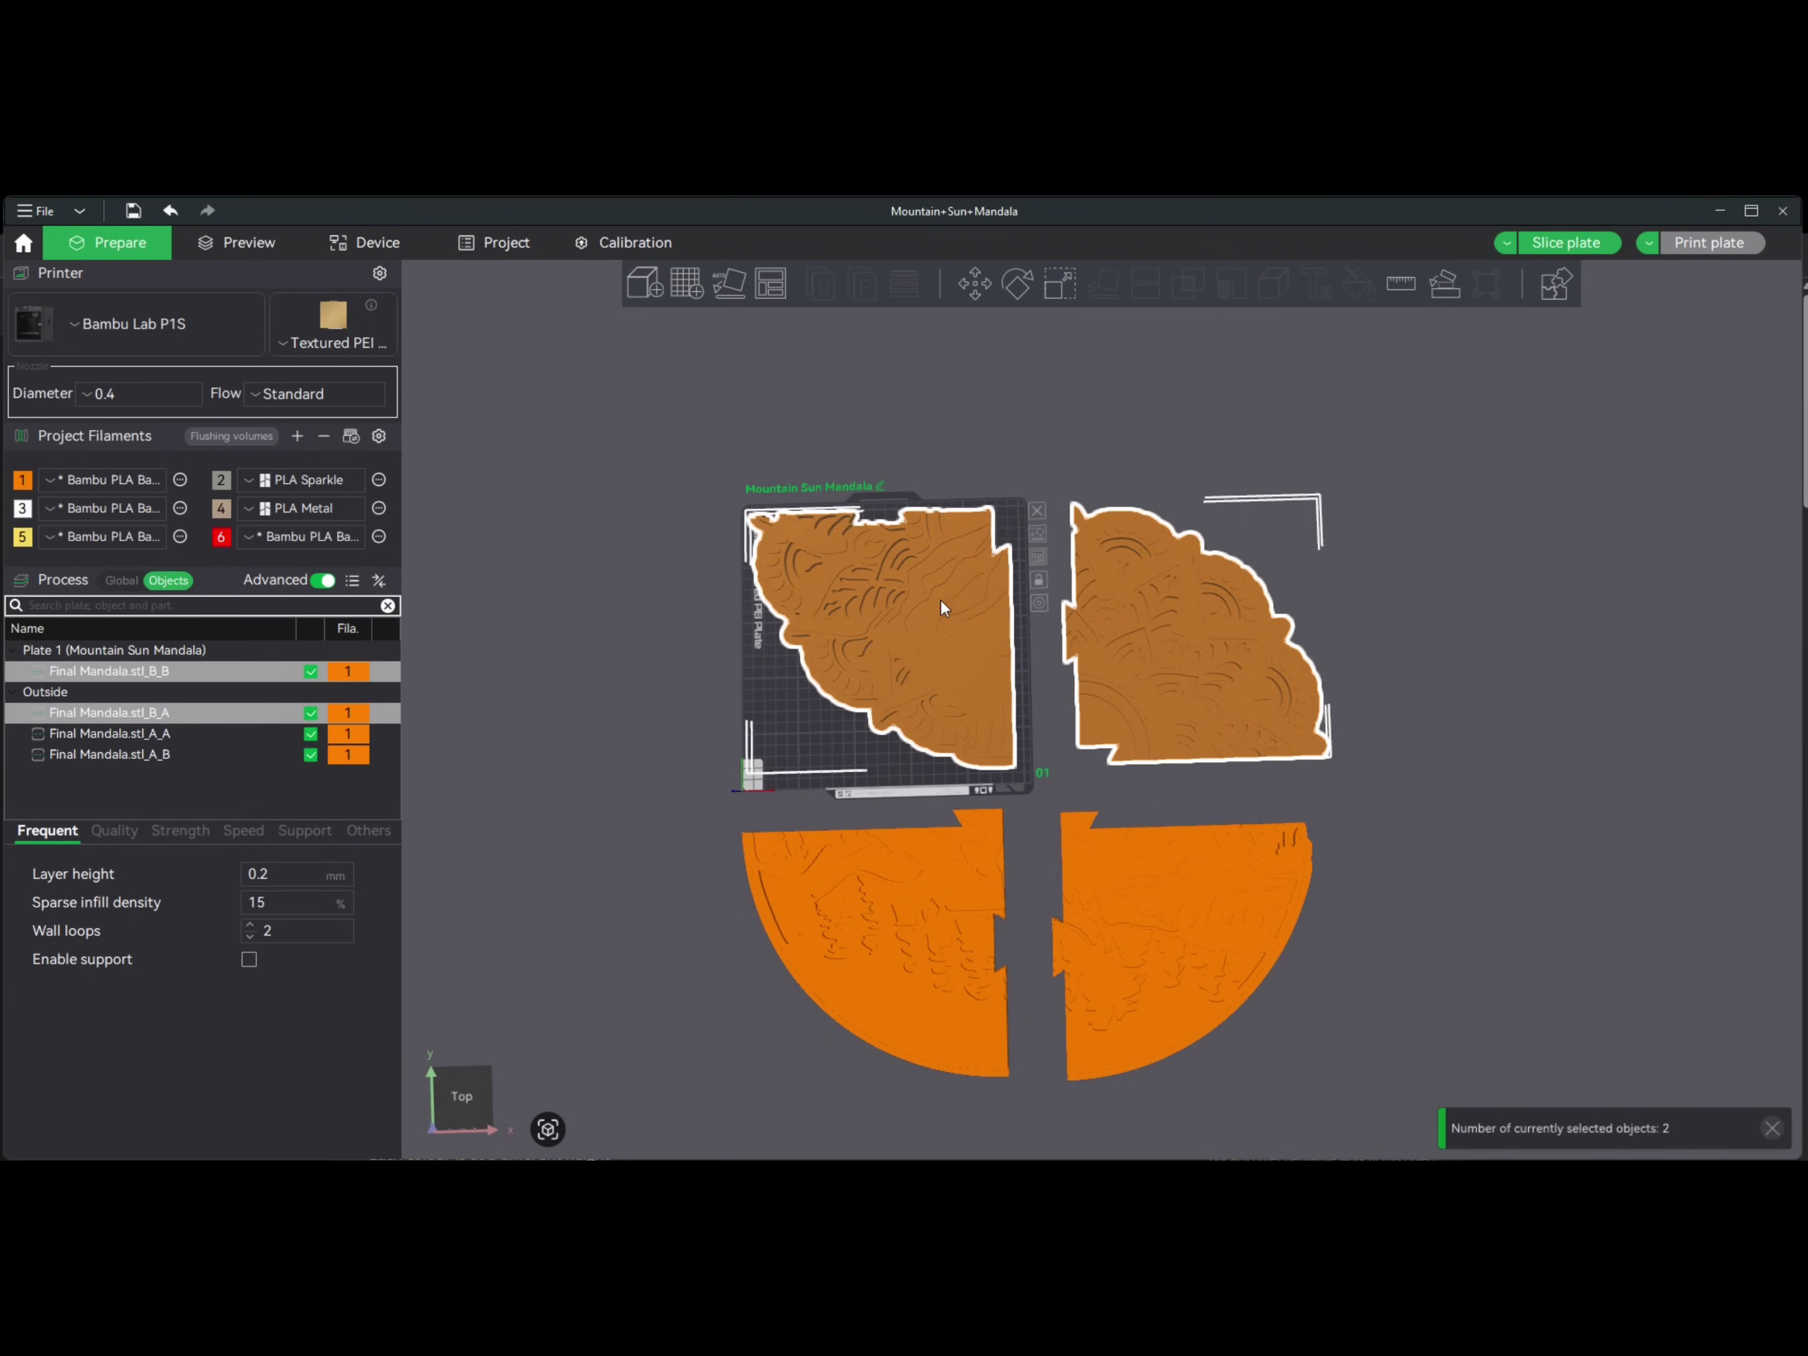
pyautogui.rightClick(1084, 632)
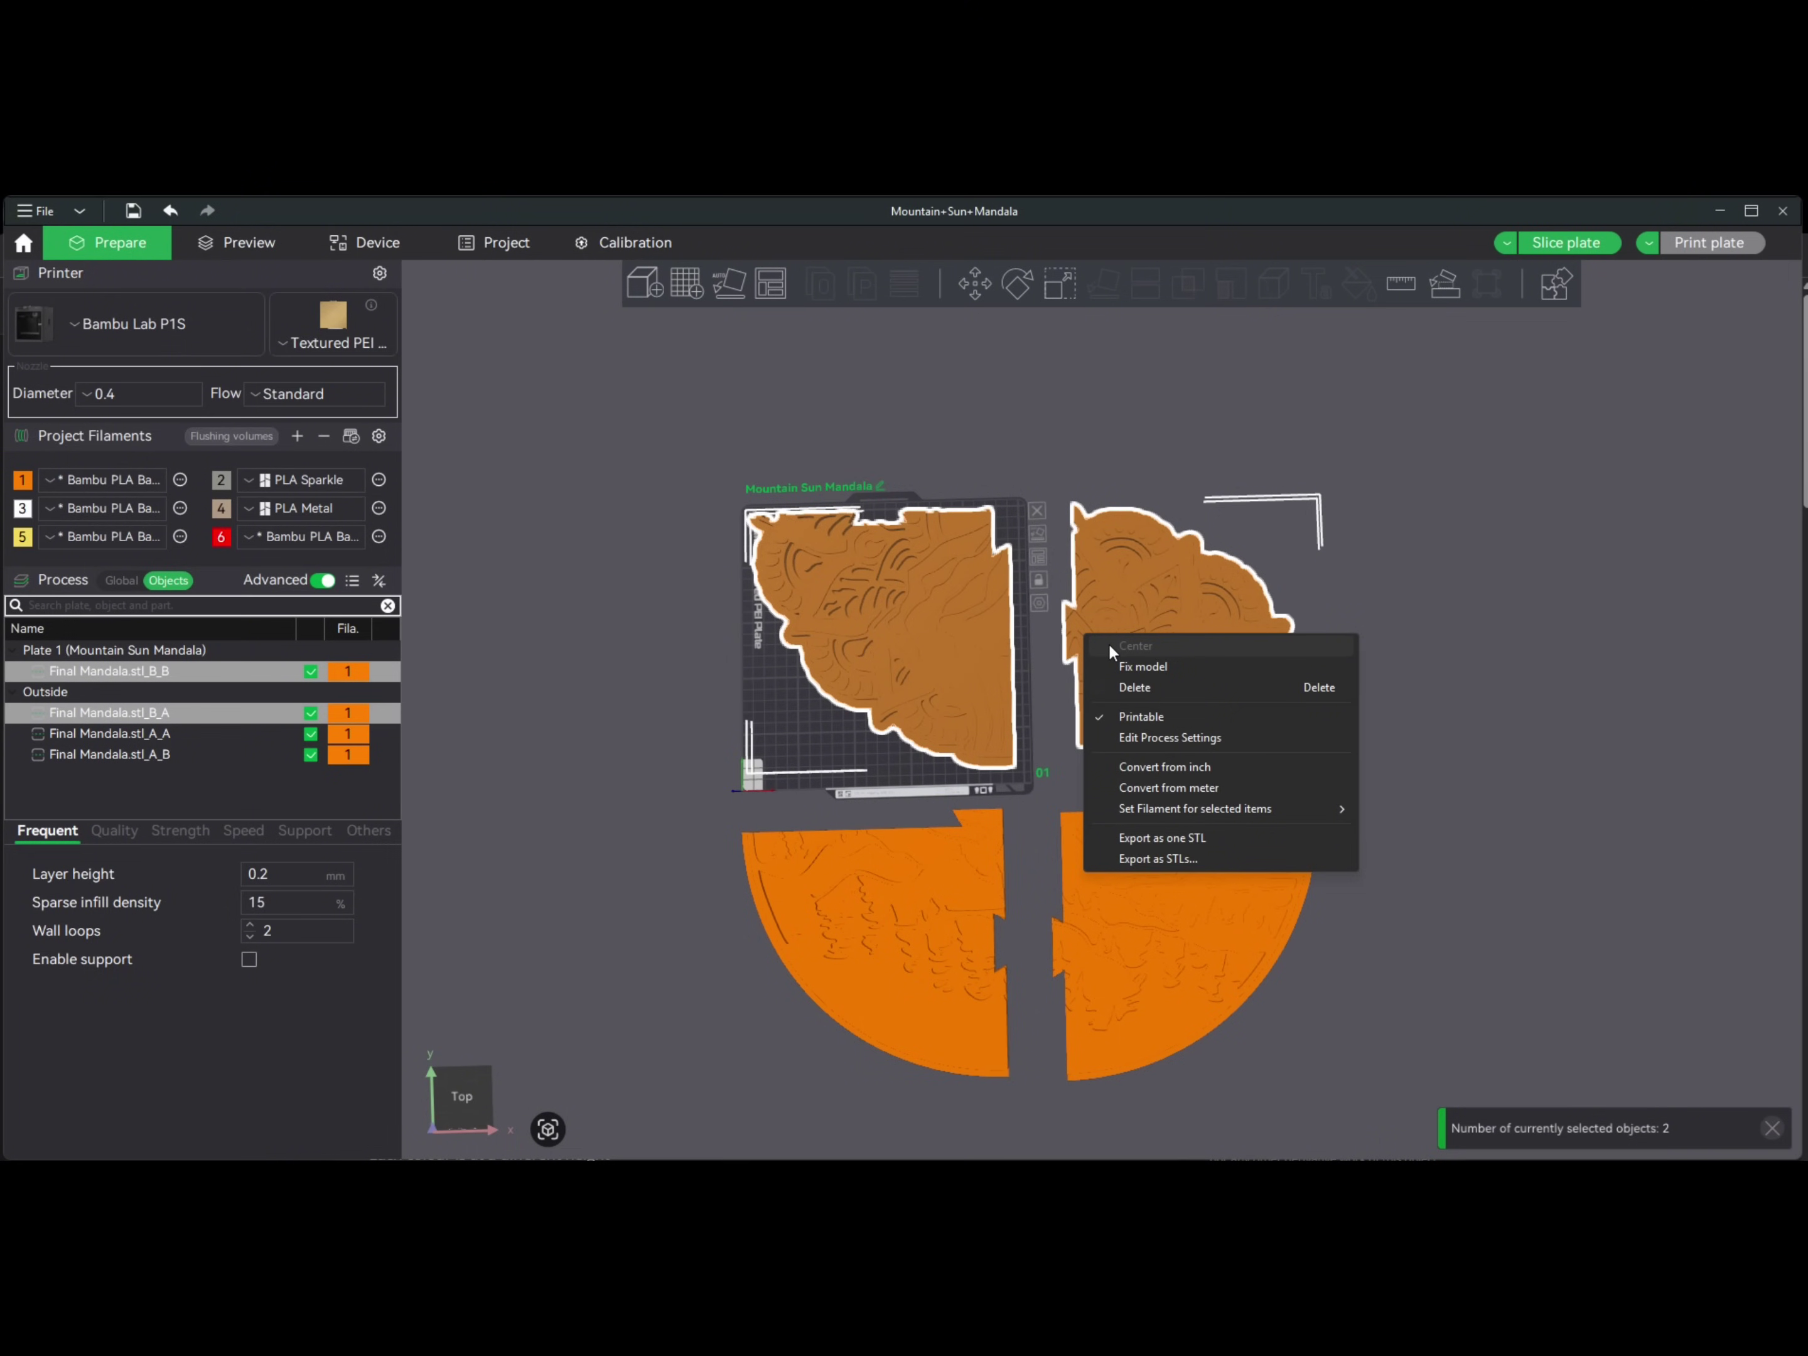
pyautogui.click(1237, 412)
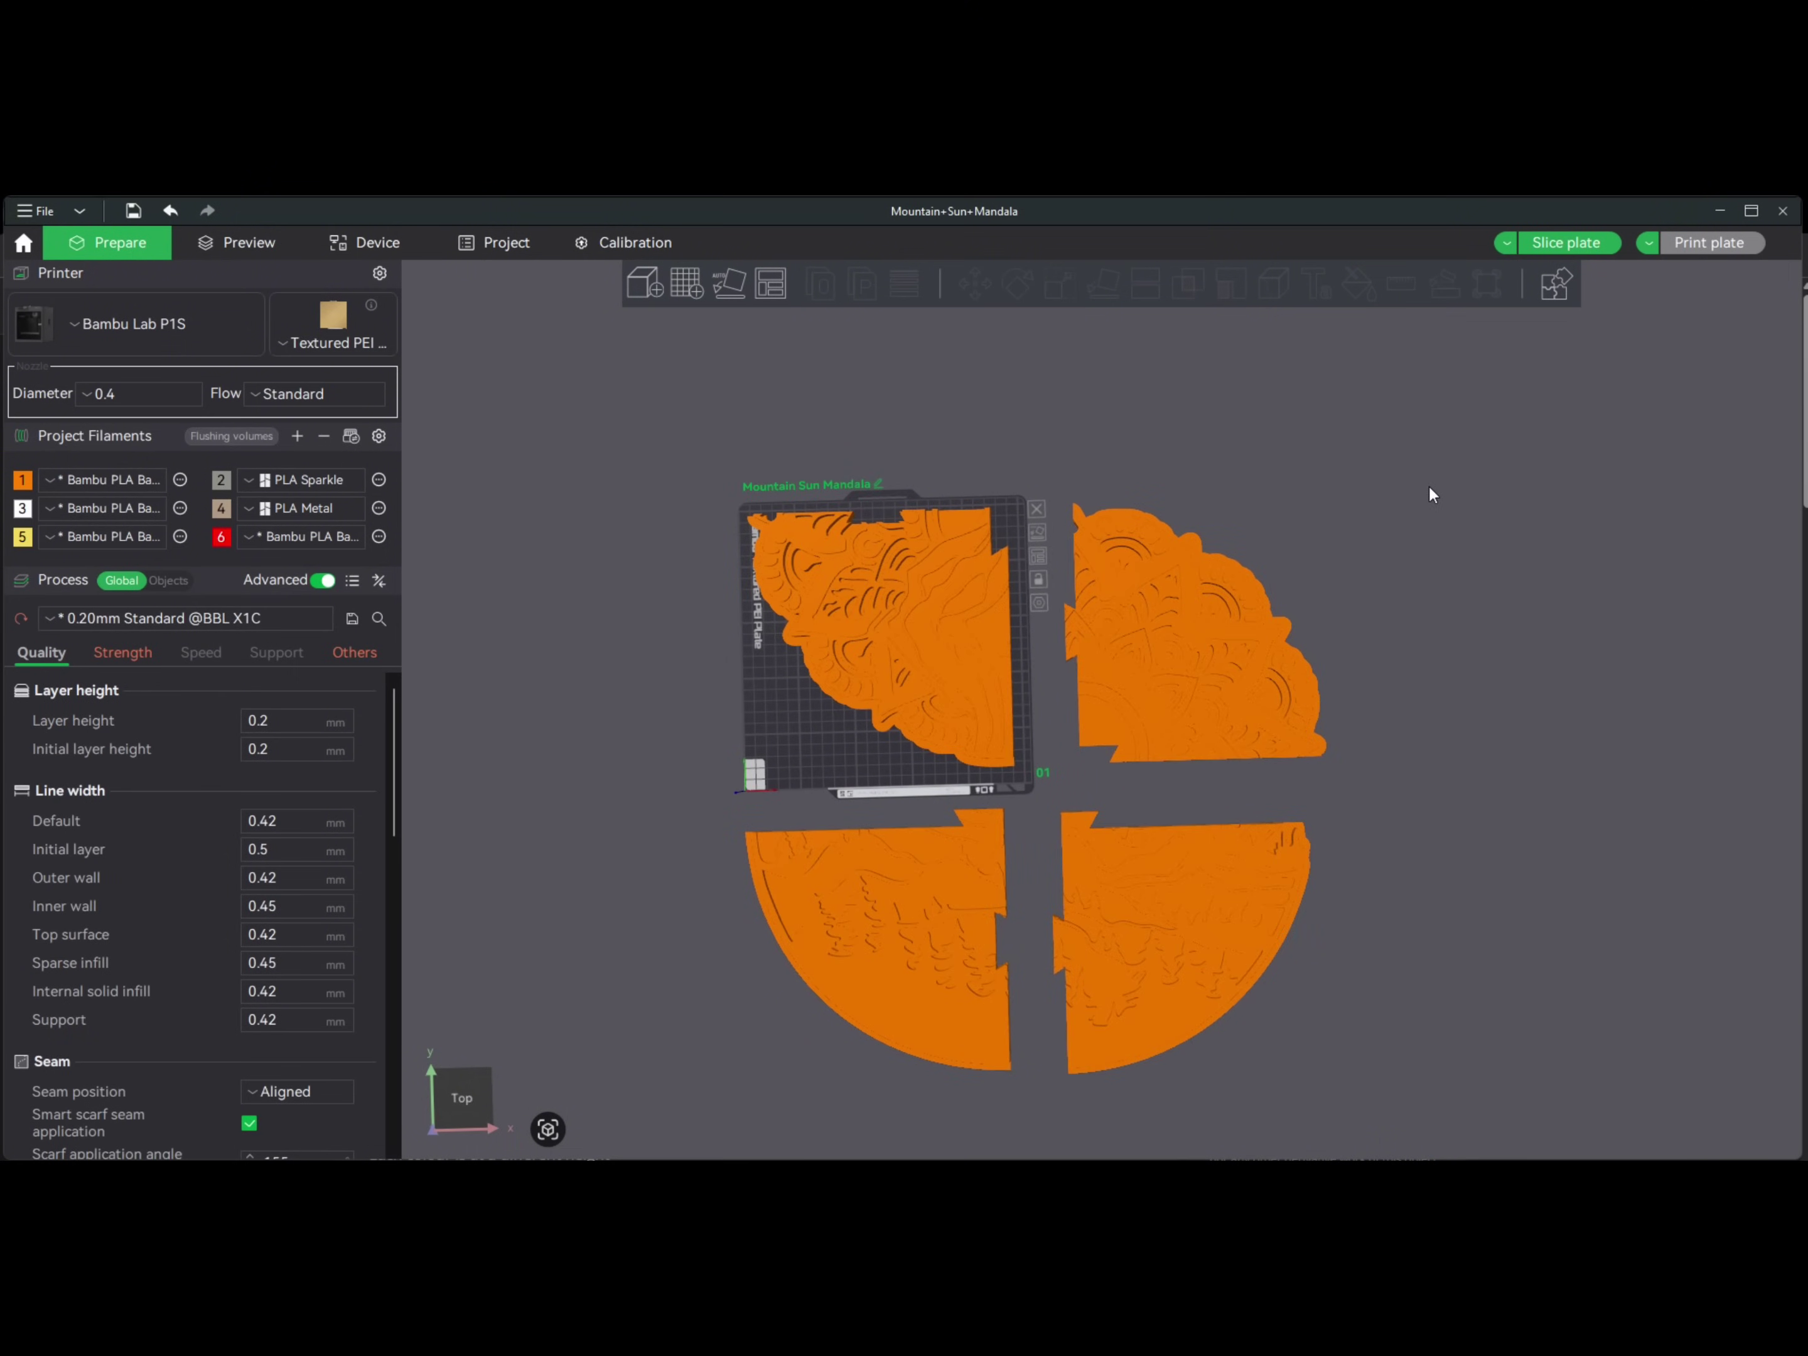
pyautogui.moveTo(1428, 487); pyautogui.dragTo(1429, 478)
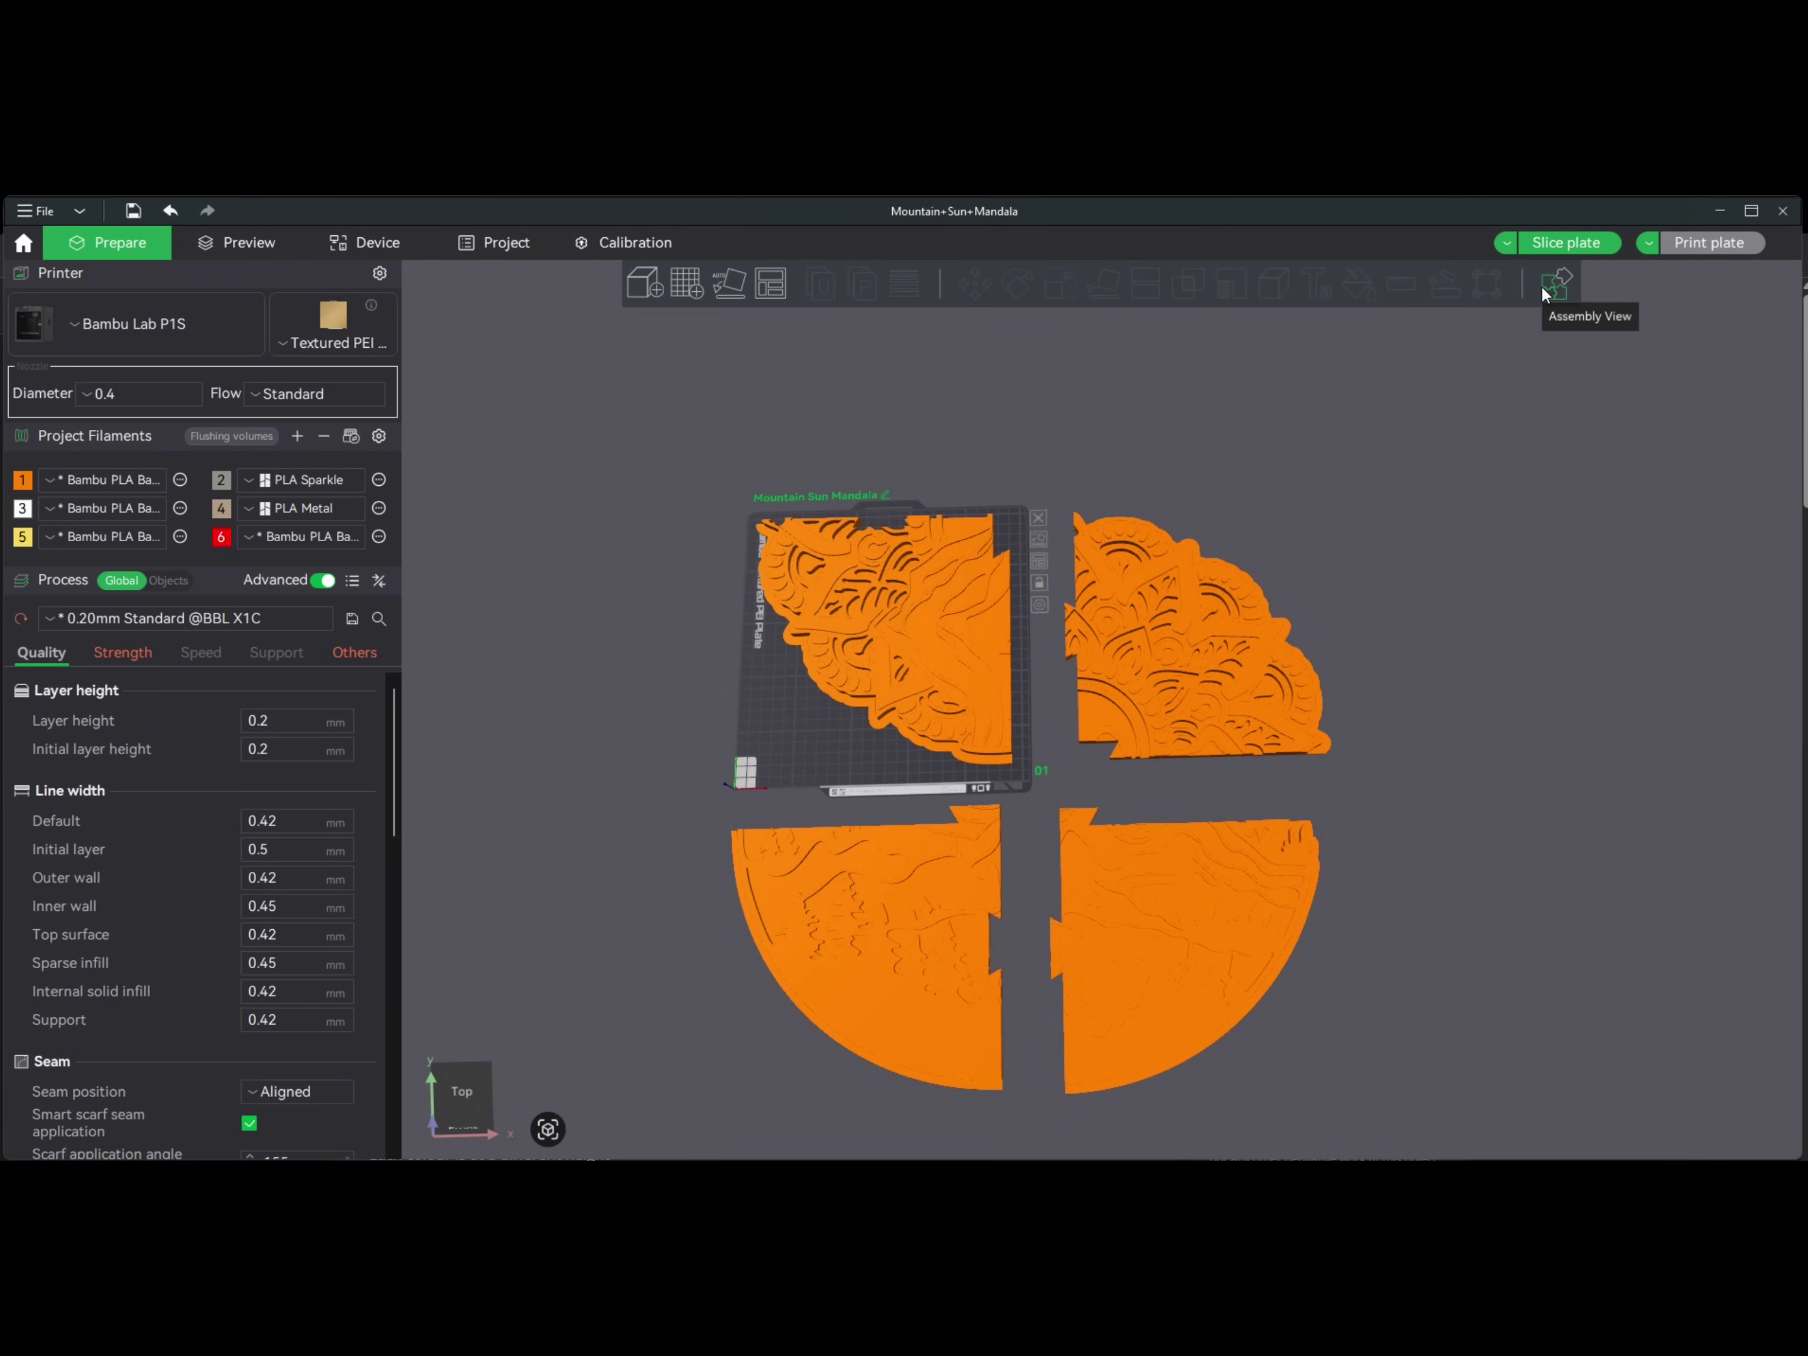
# - Color-paint the mountain layer of the quarter on the plate with filament 2, using a height range of 1.45
pyautogui.click(959, 672)
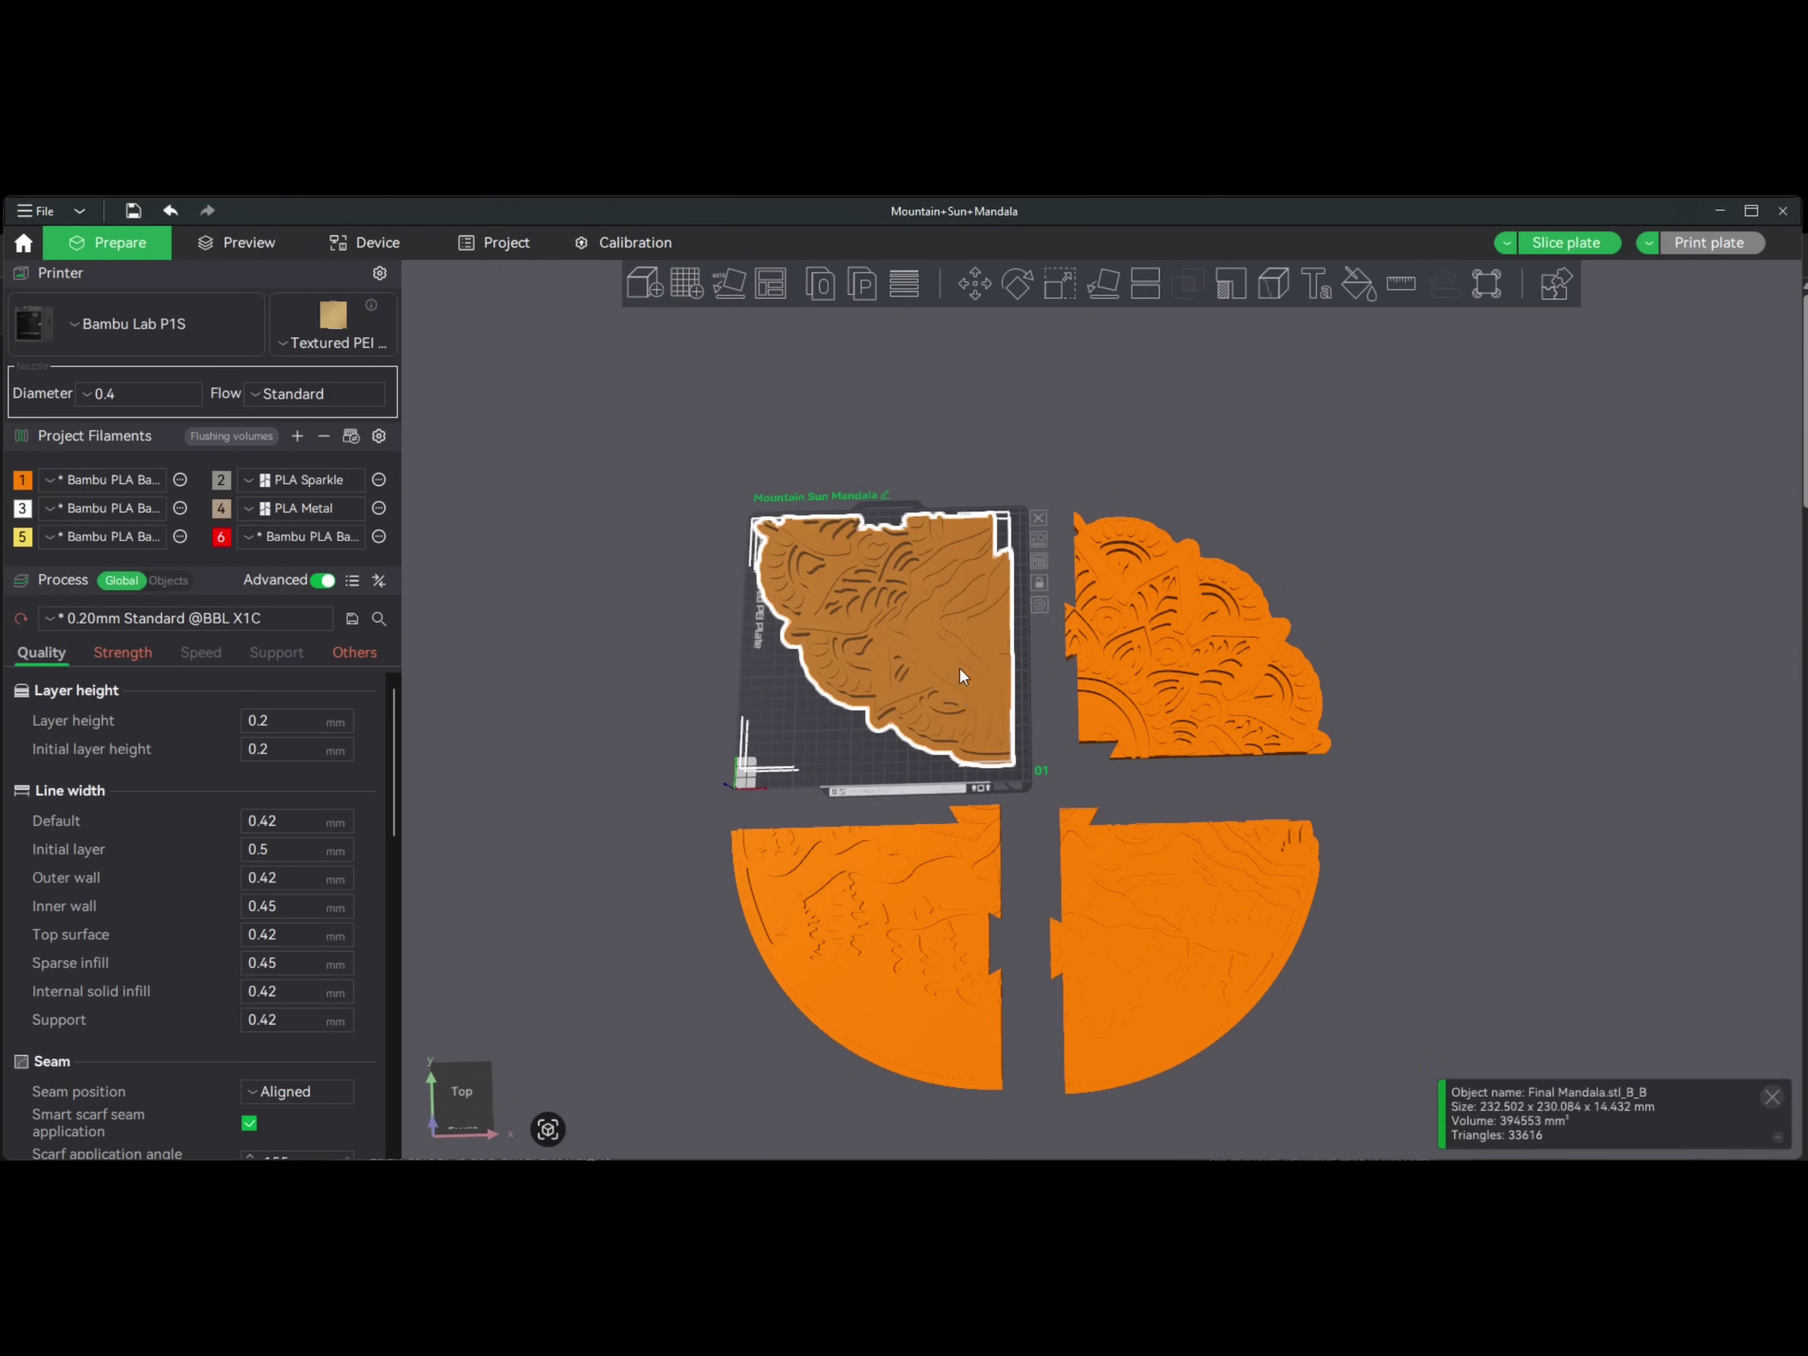
pyautogui.click(1358, 283)
pyautogui.scroll(3, 972, 689)
pyautogui.scroll(5, 1151, 787)
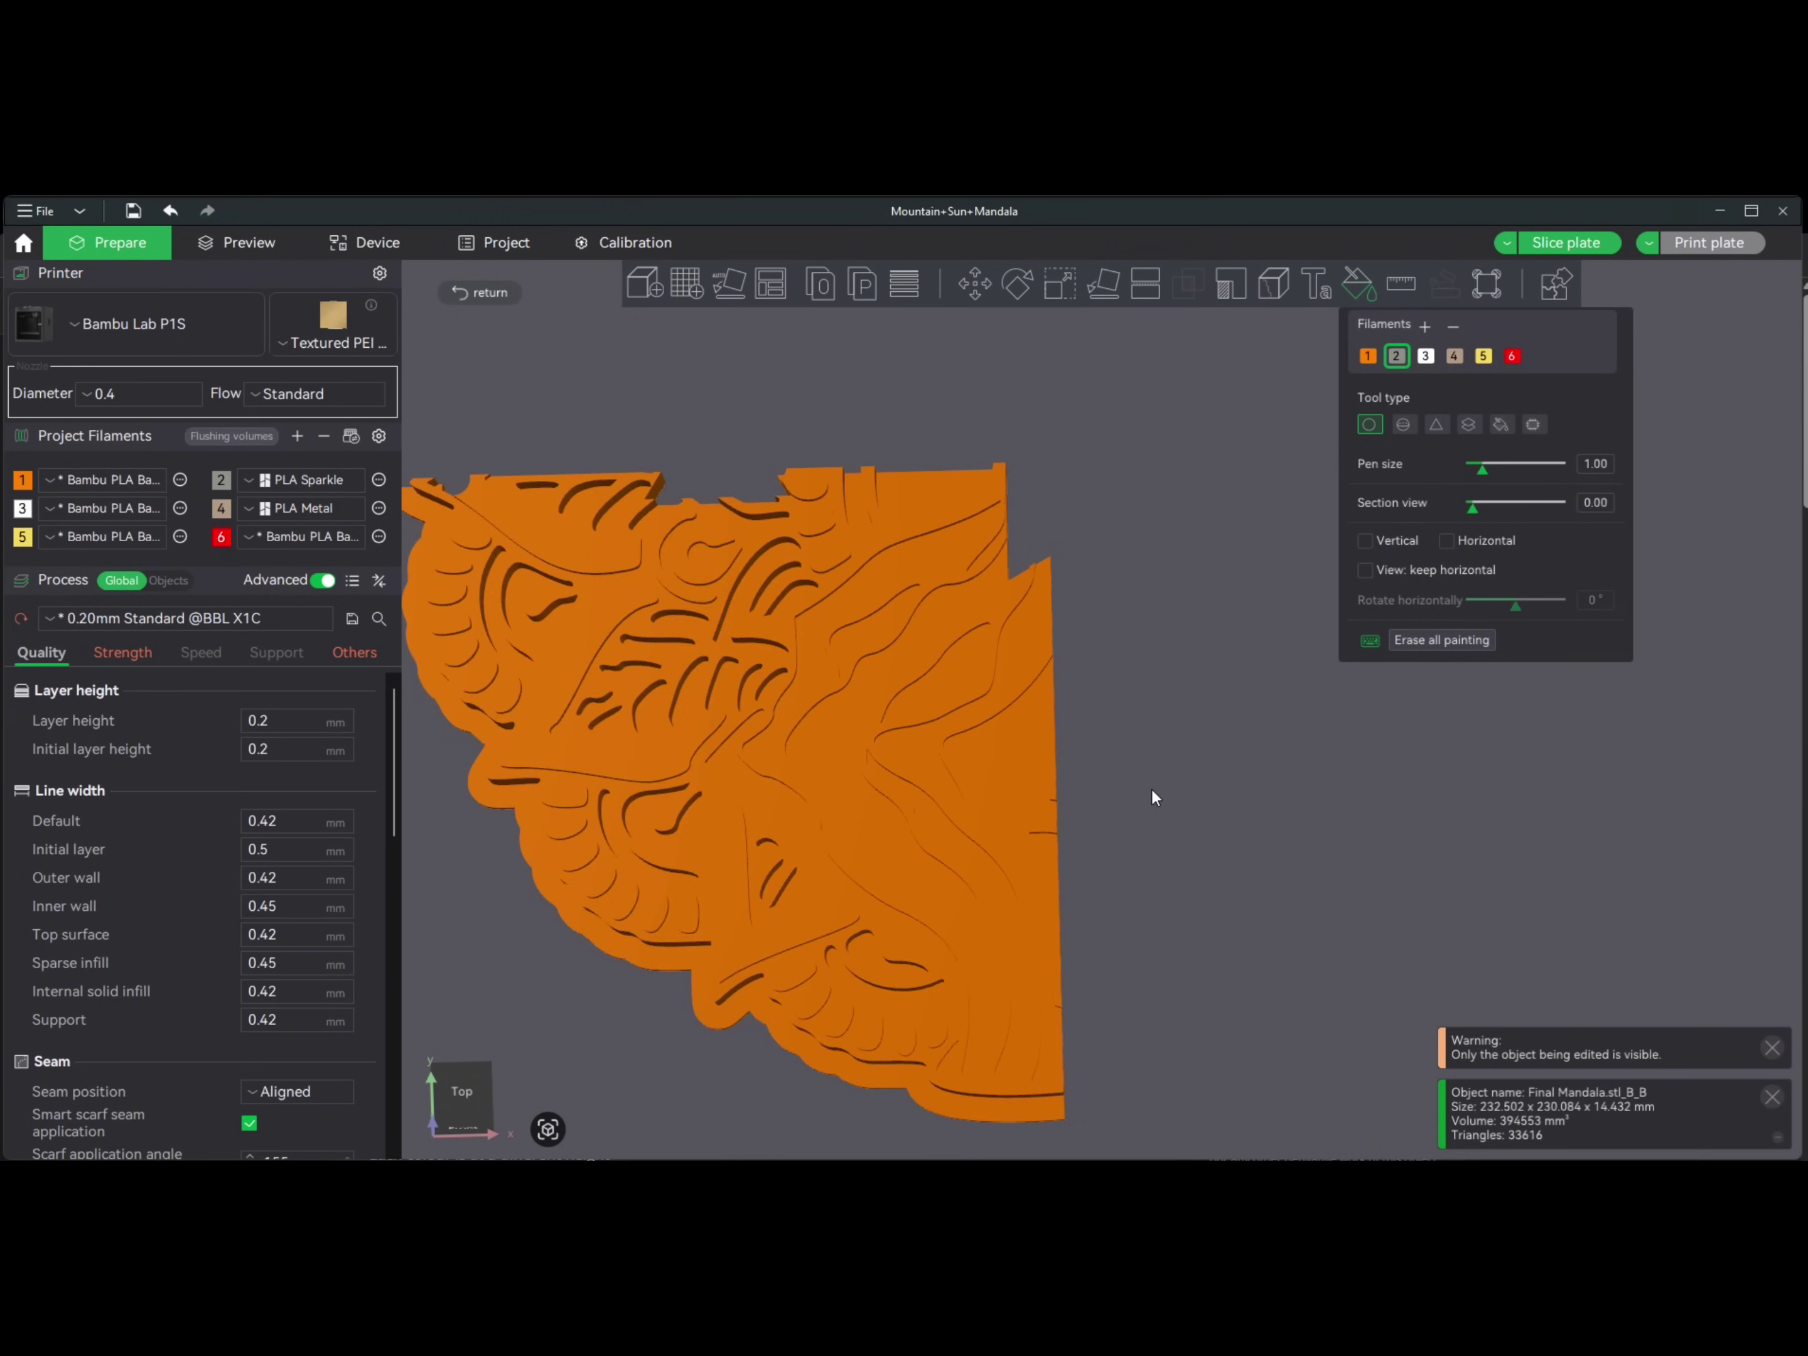
pyautogui.moveTo(1263, 906); pyautogui.dragTo(1357, 809, button='middle')
pyautogui.moveTo(1362, 861); pyautogui.dragTo(1359, 872)
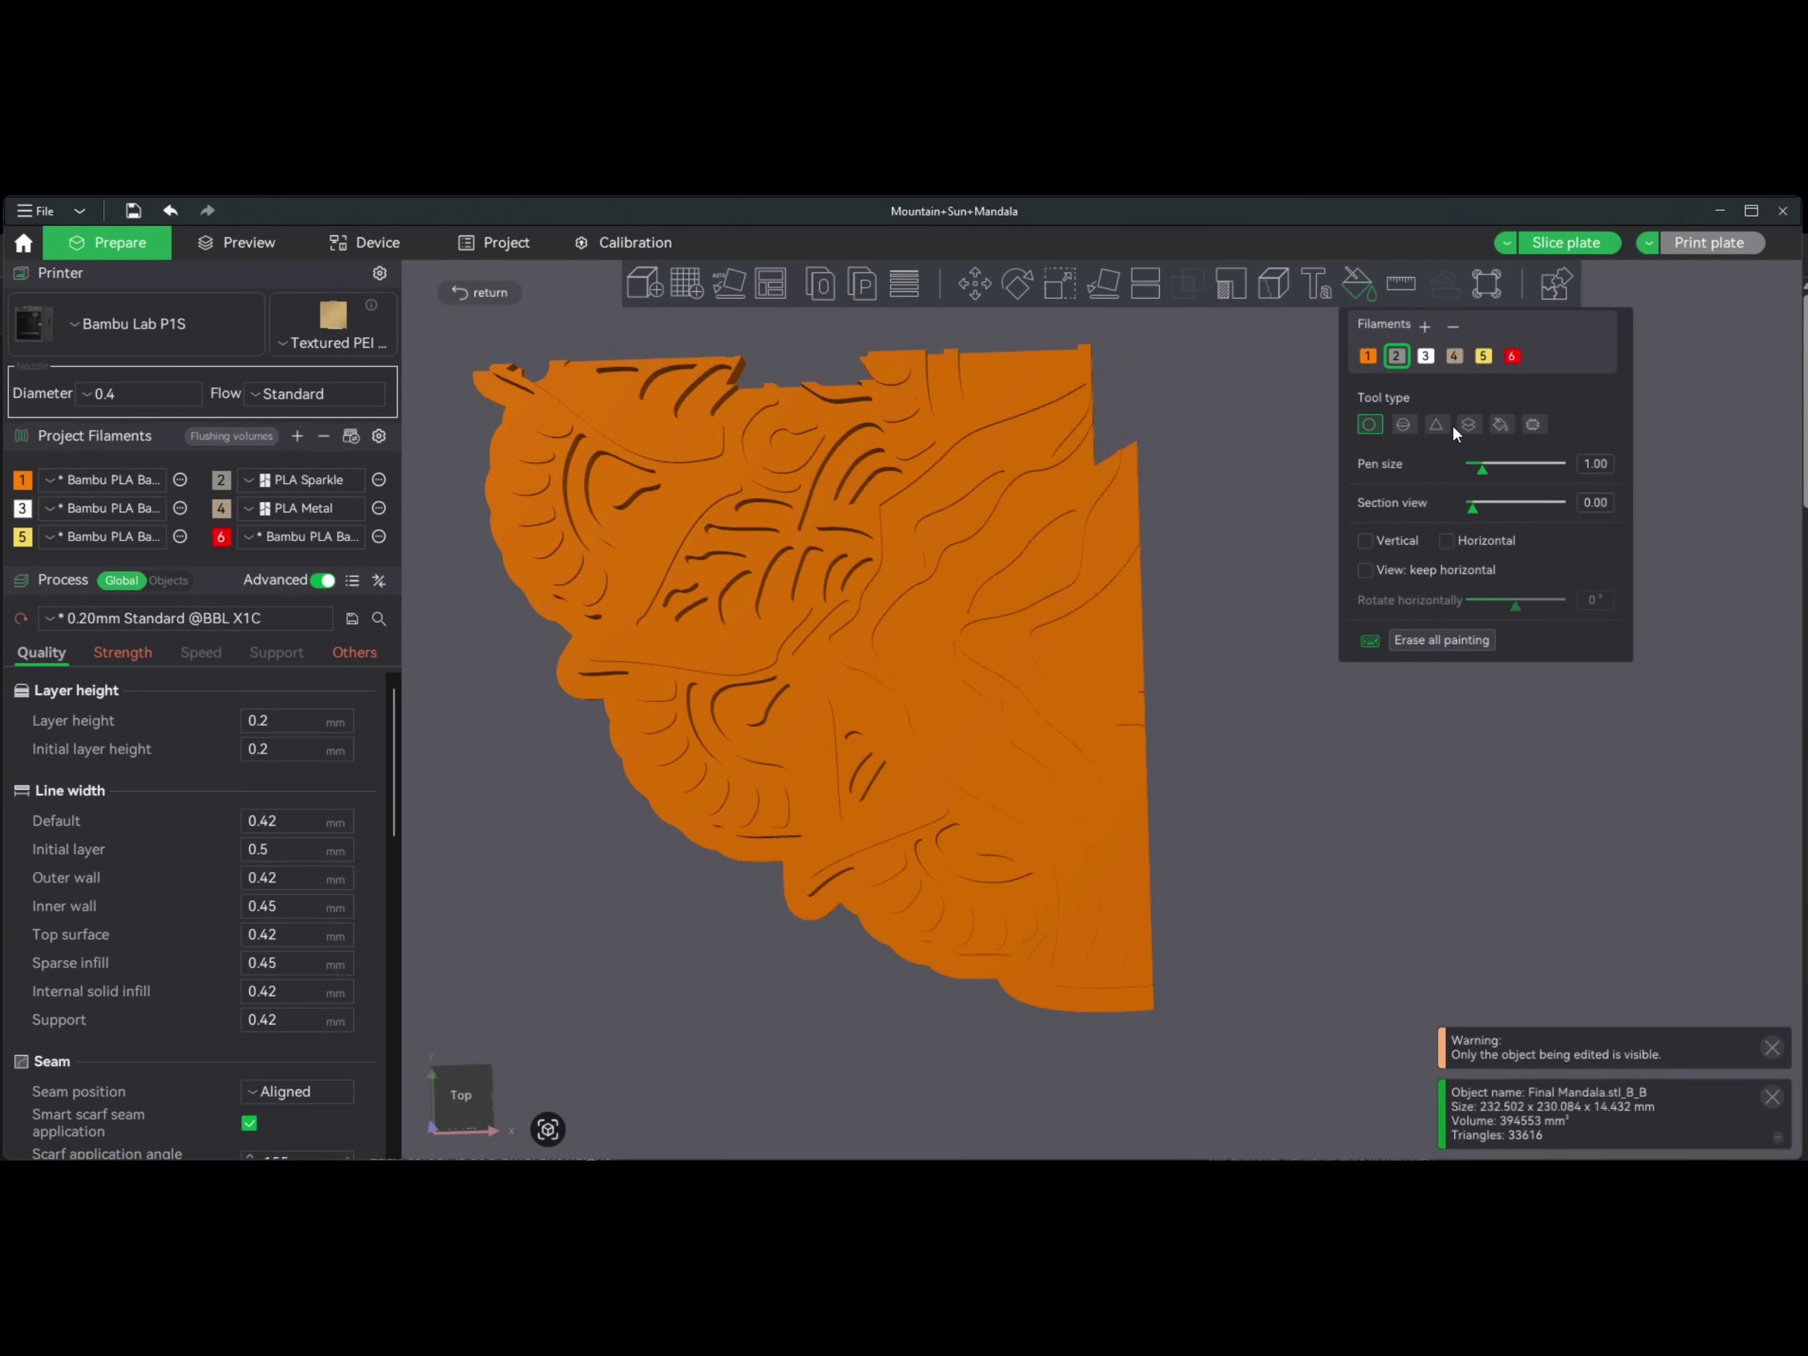
pyautogui.click(1469, 422)
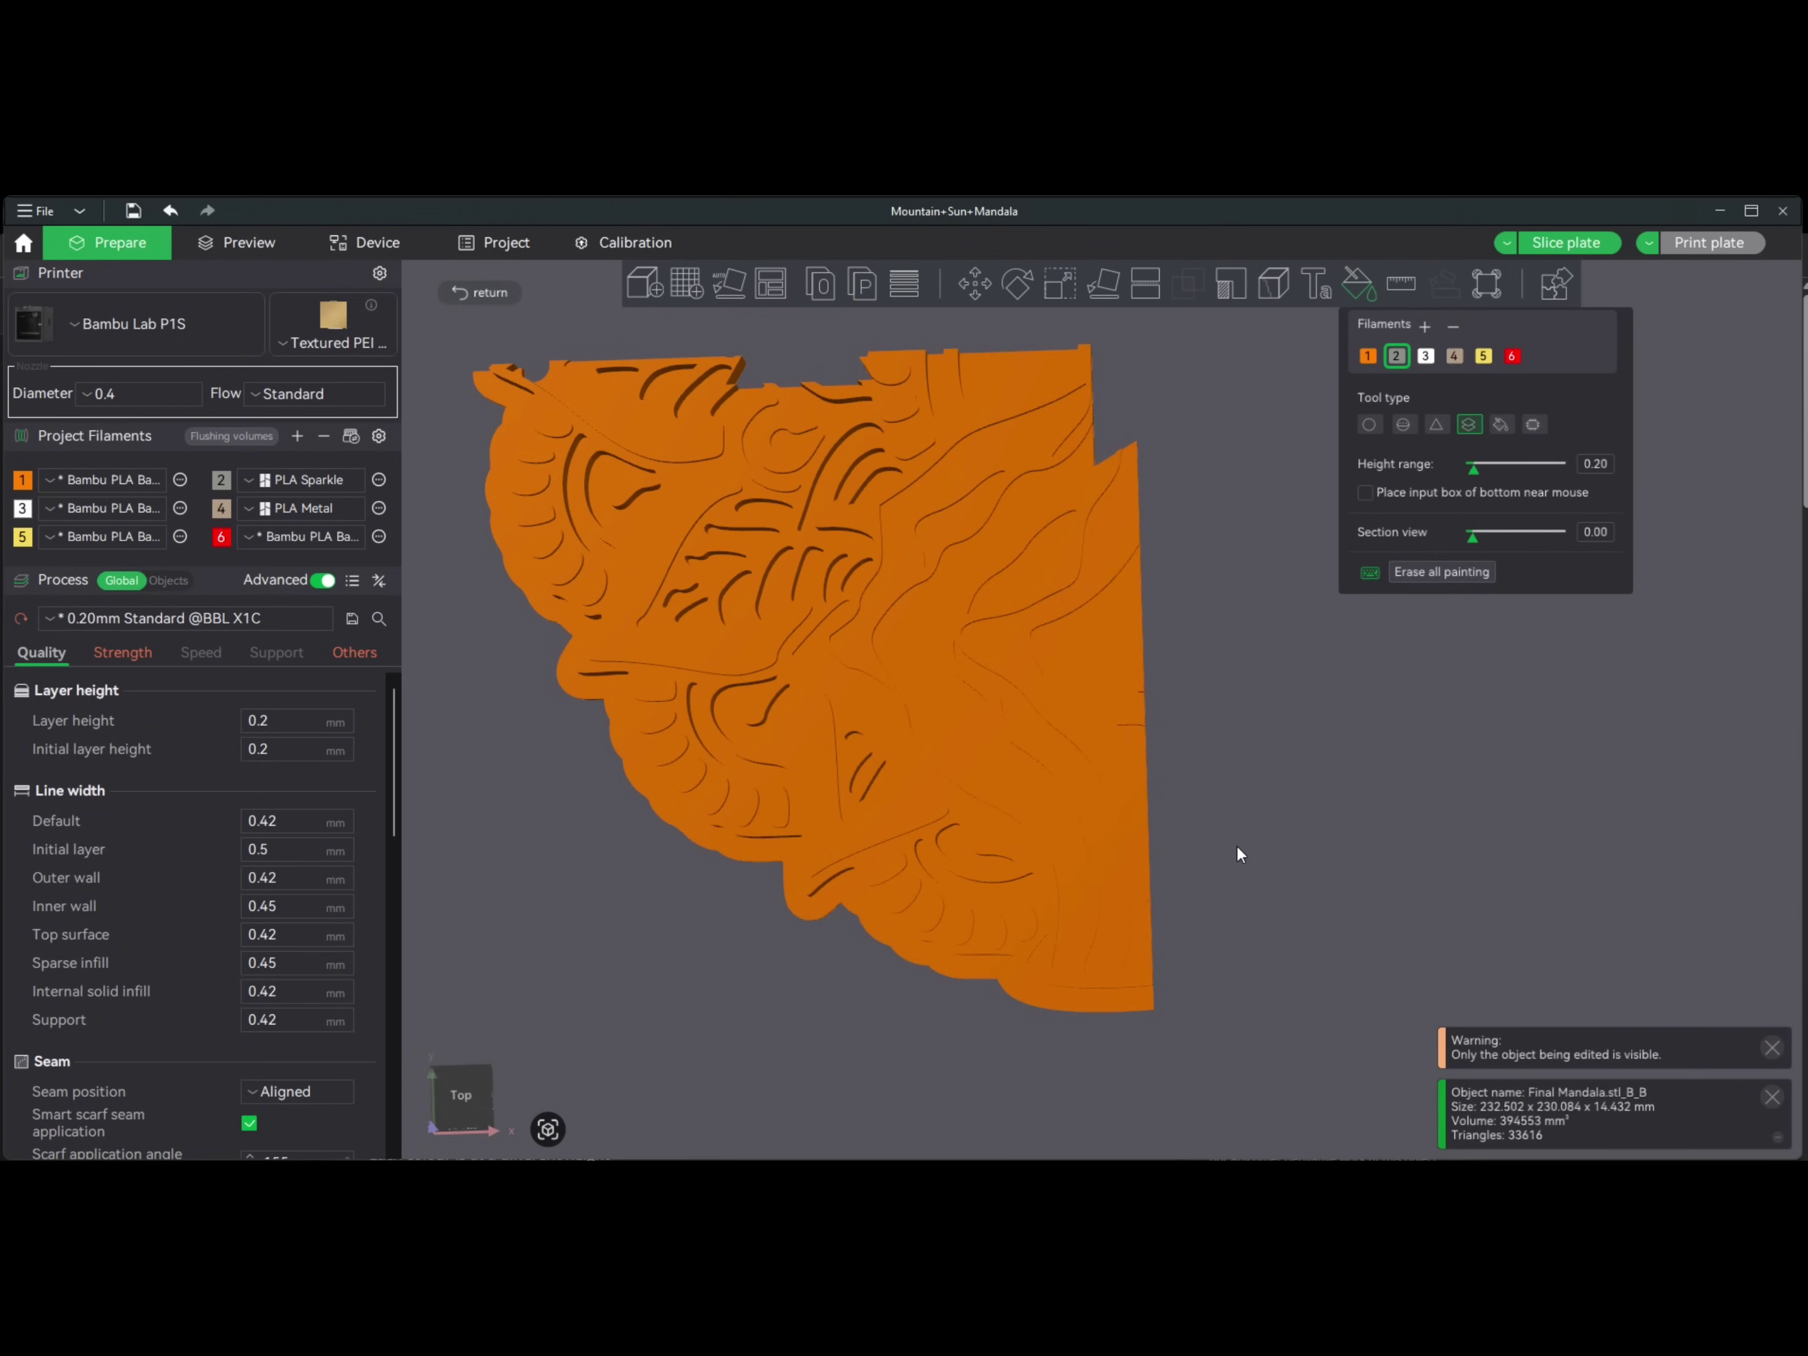
pyautogui.moveTo(1236, 843); pyautogui.dragTo(1249, 793)
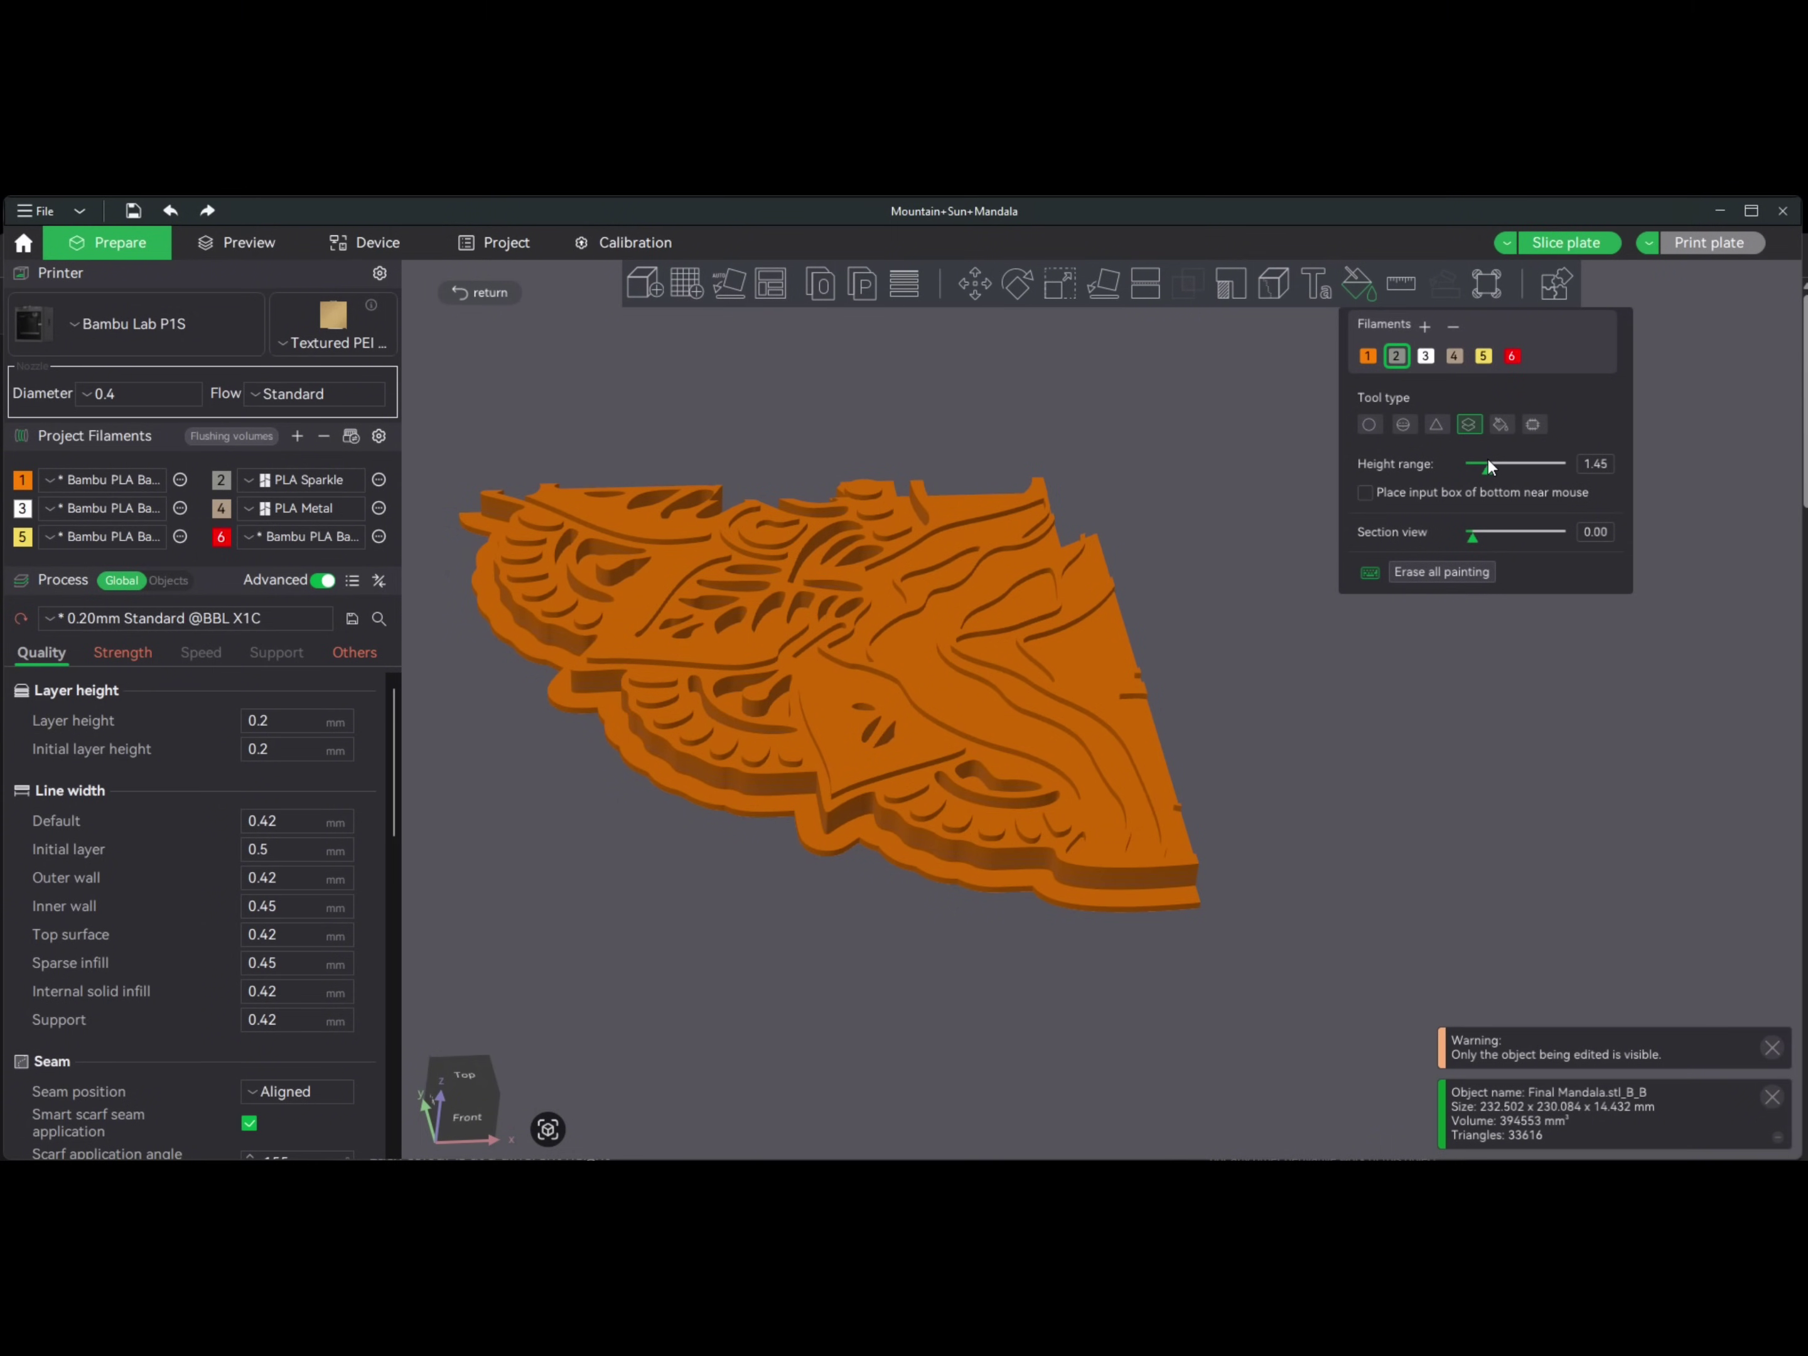
pyautogui.click(1117, 876)
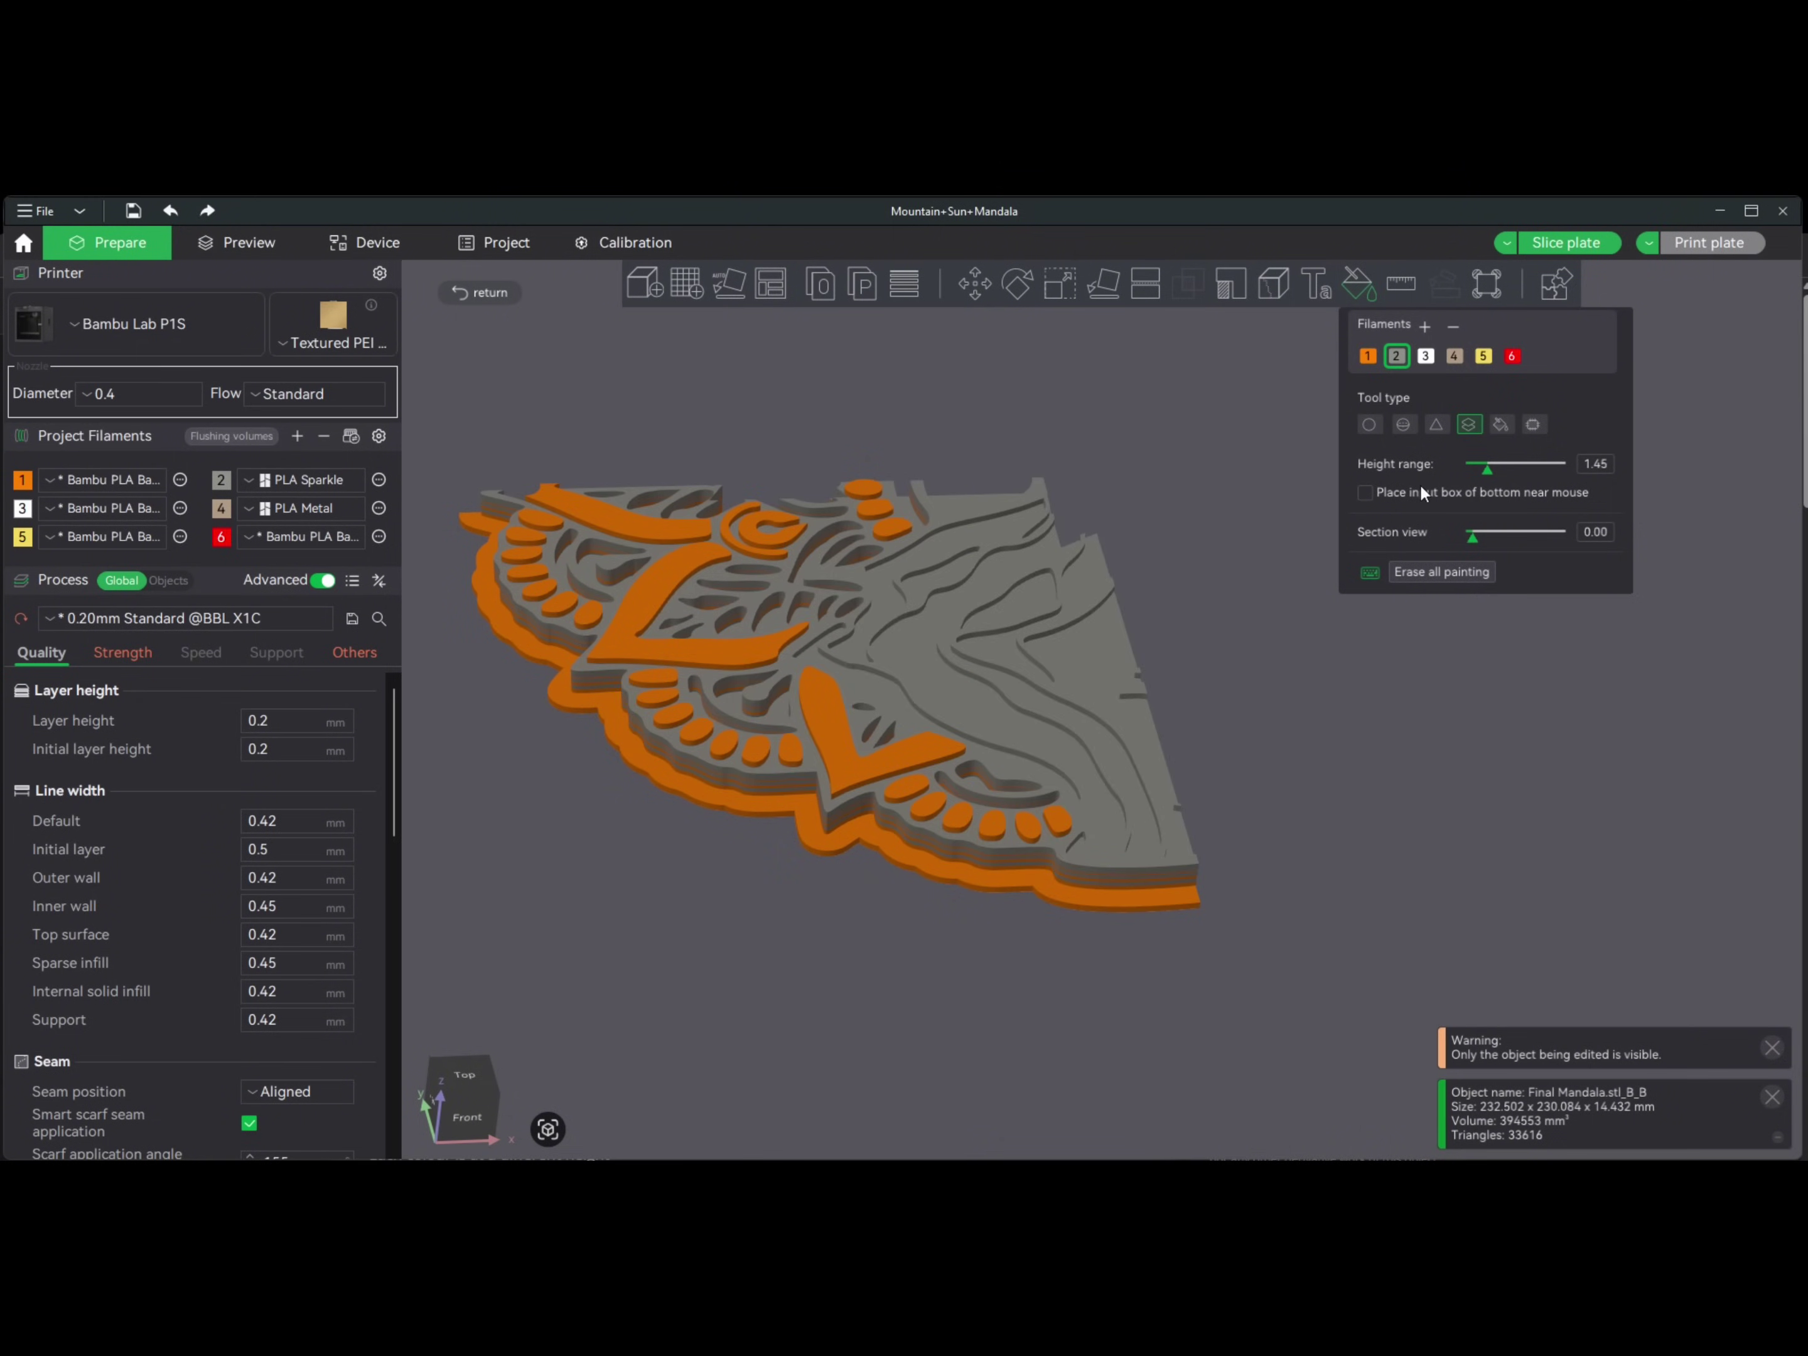
pyautogui.click(1449, 429)
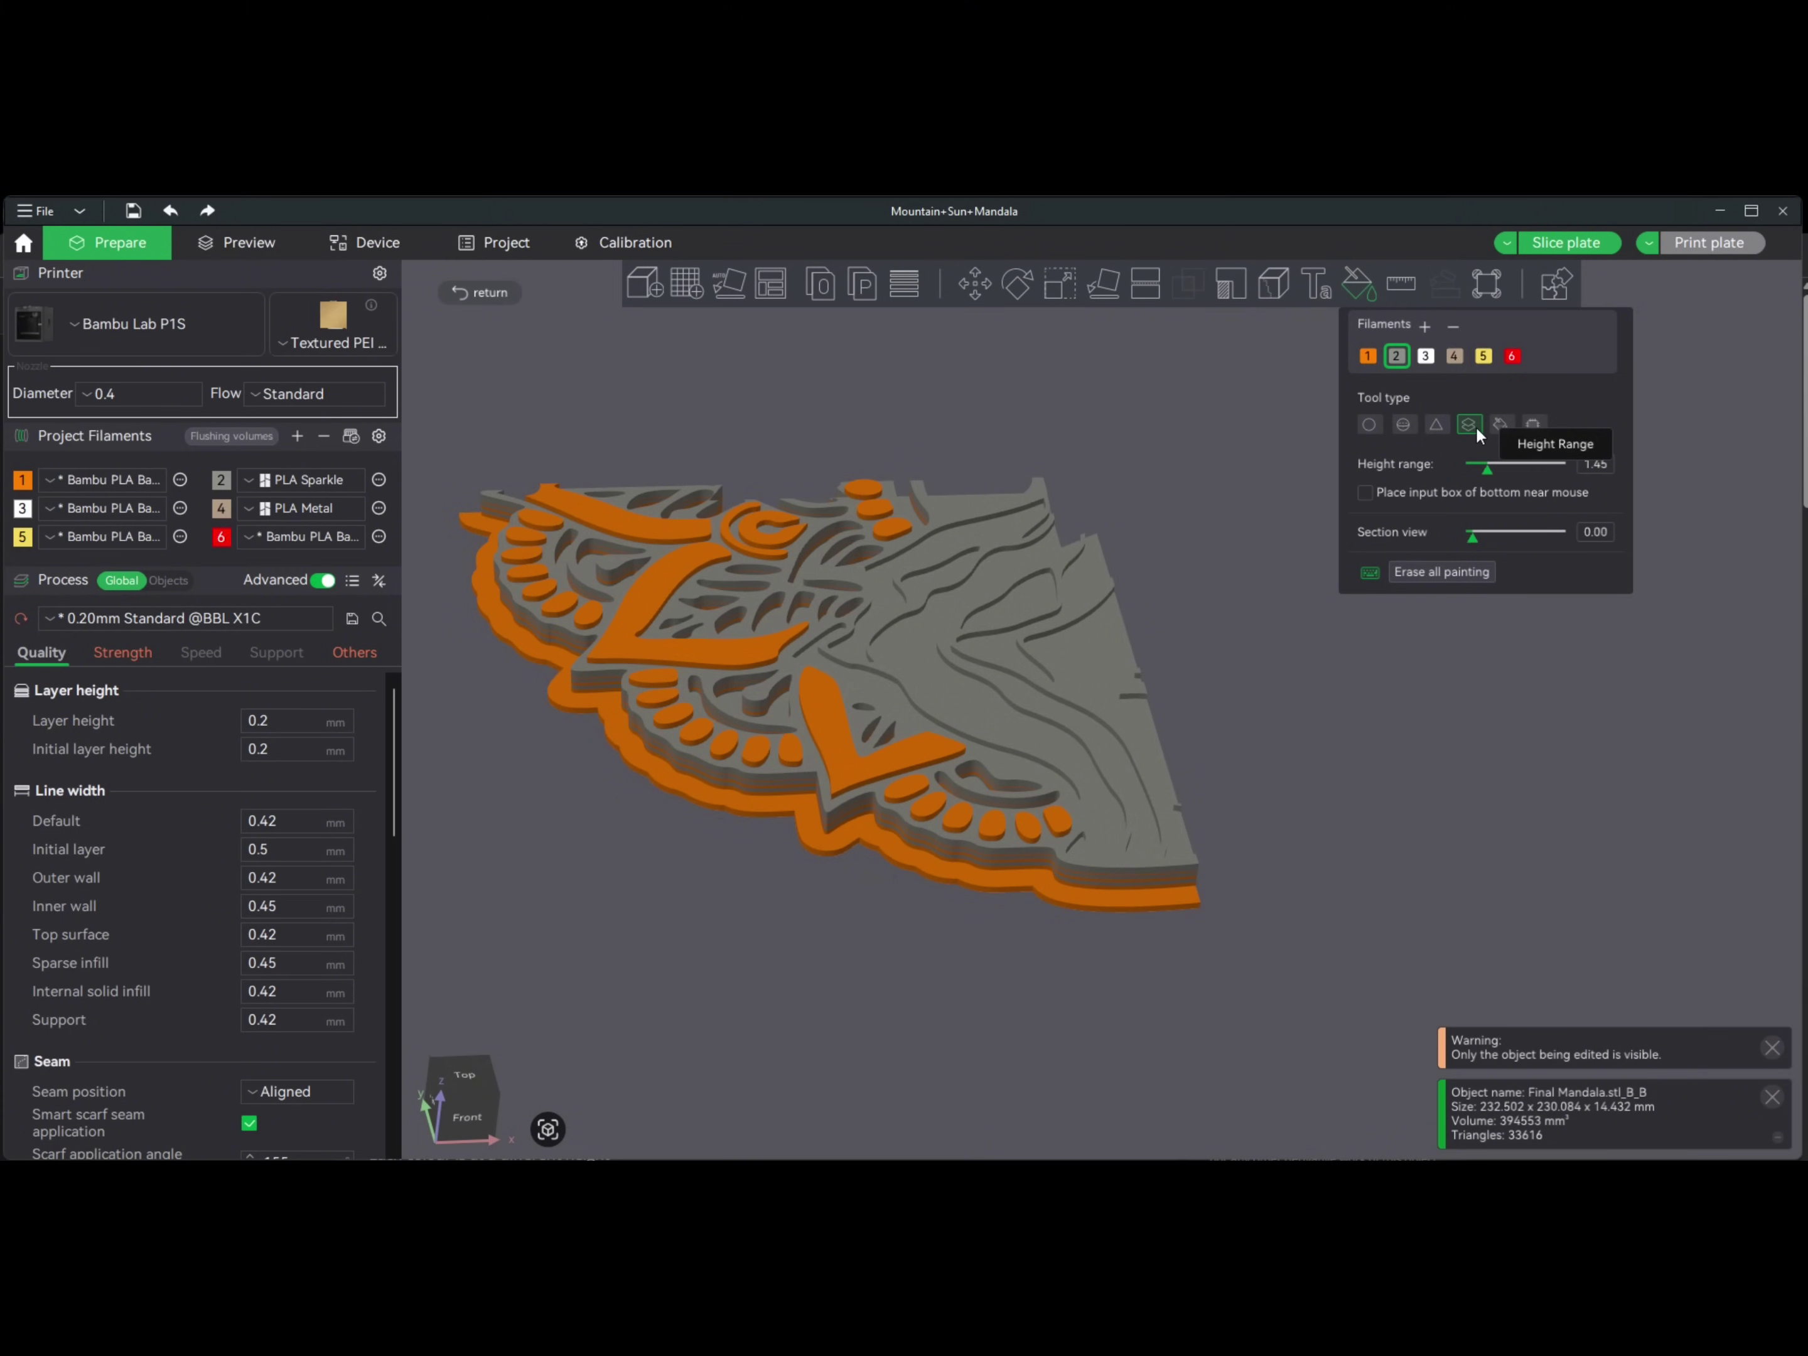
# - Set the height range to 5.00 and paint the remaining orange side walls of the mountain layer with filament 2
pyautogui.moveTo(1487, 468); pyautogui.dragTo(1513, 472)
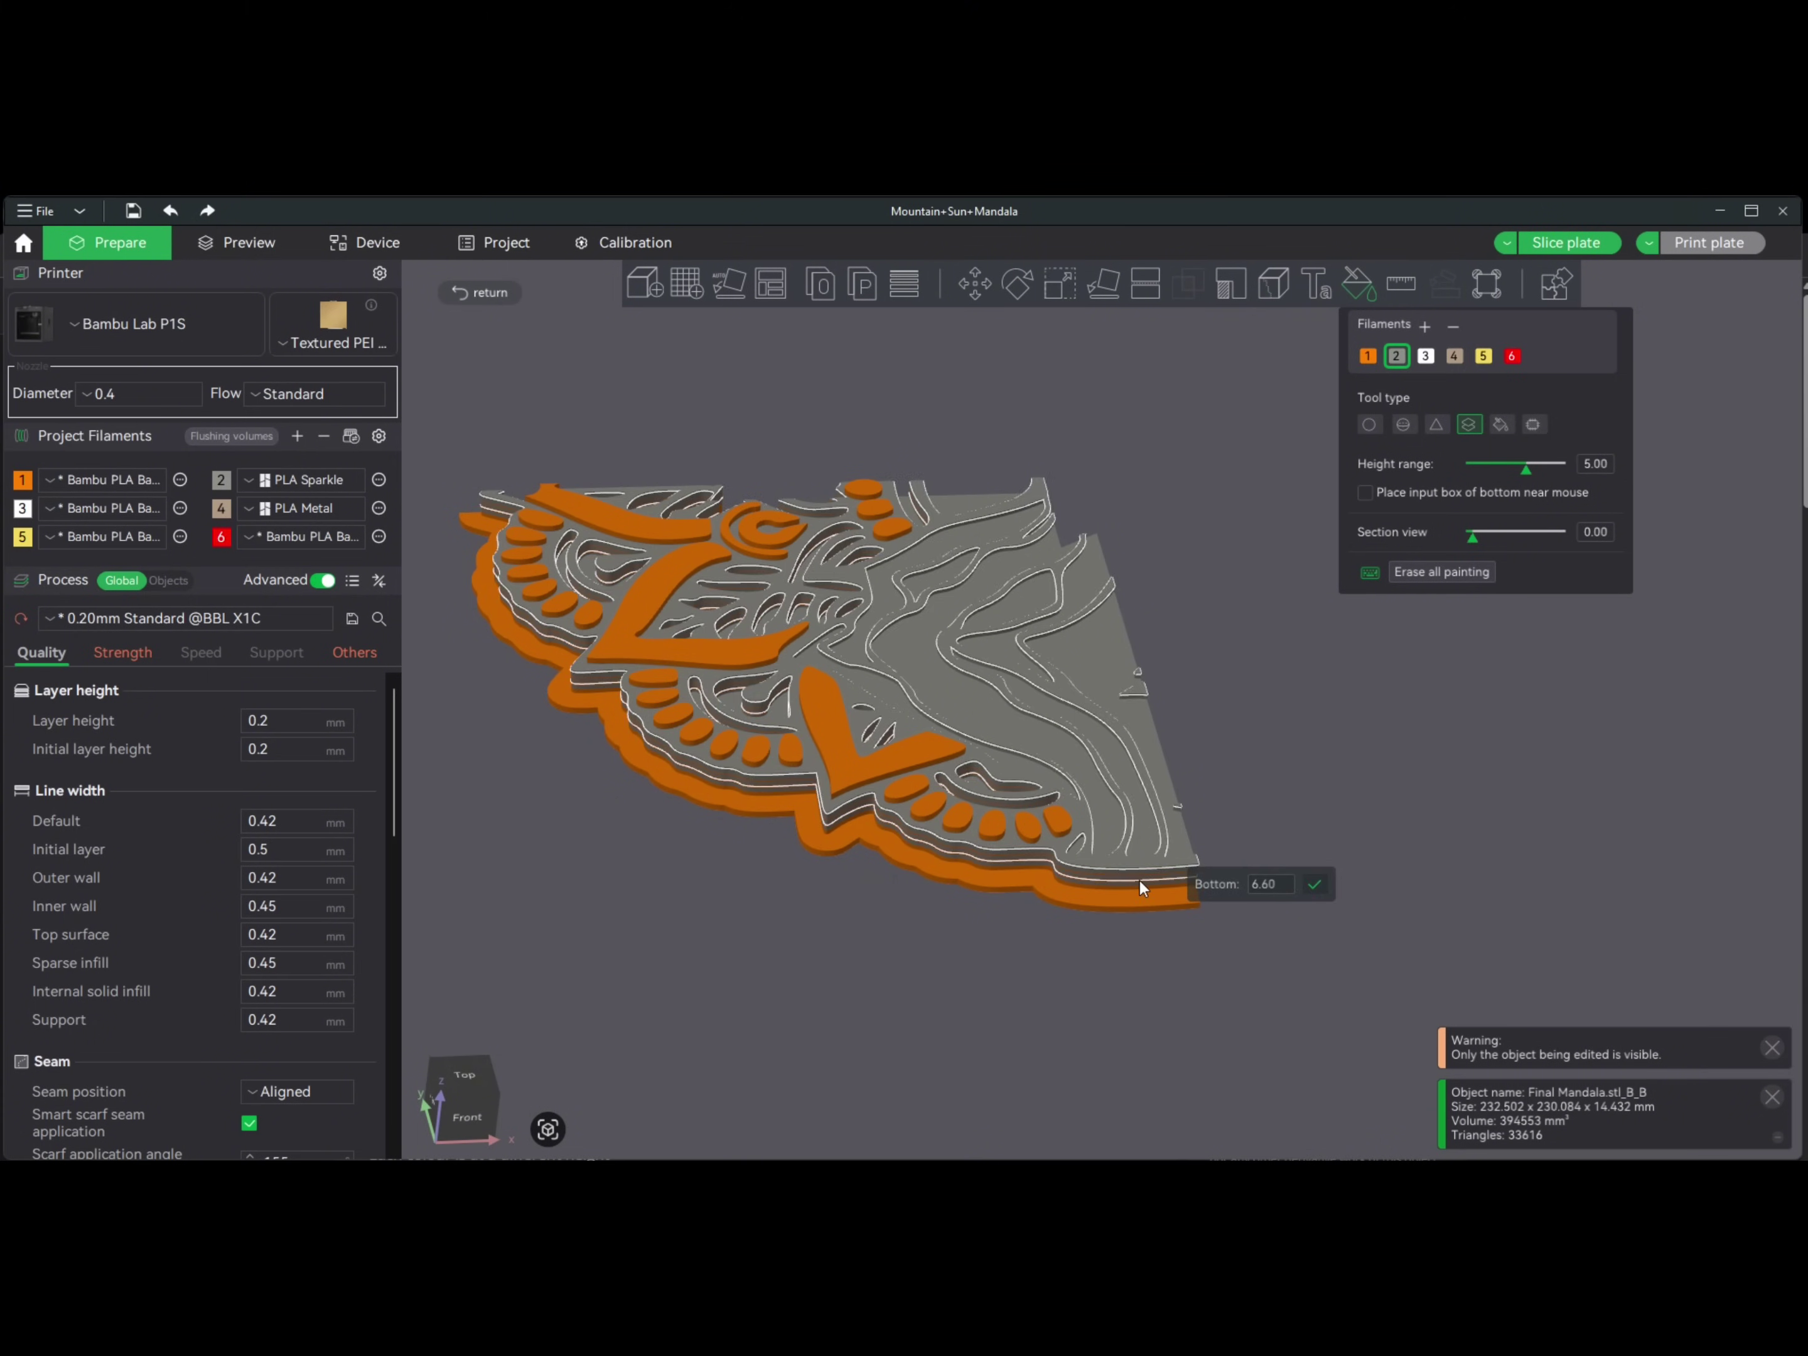
pyautogui.scroll(5, 1138, 889)
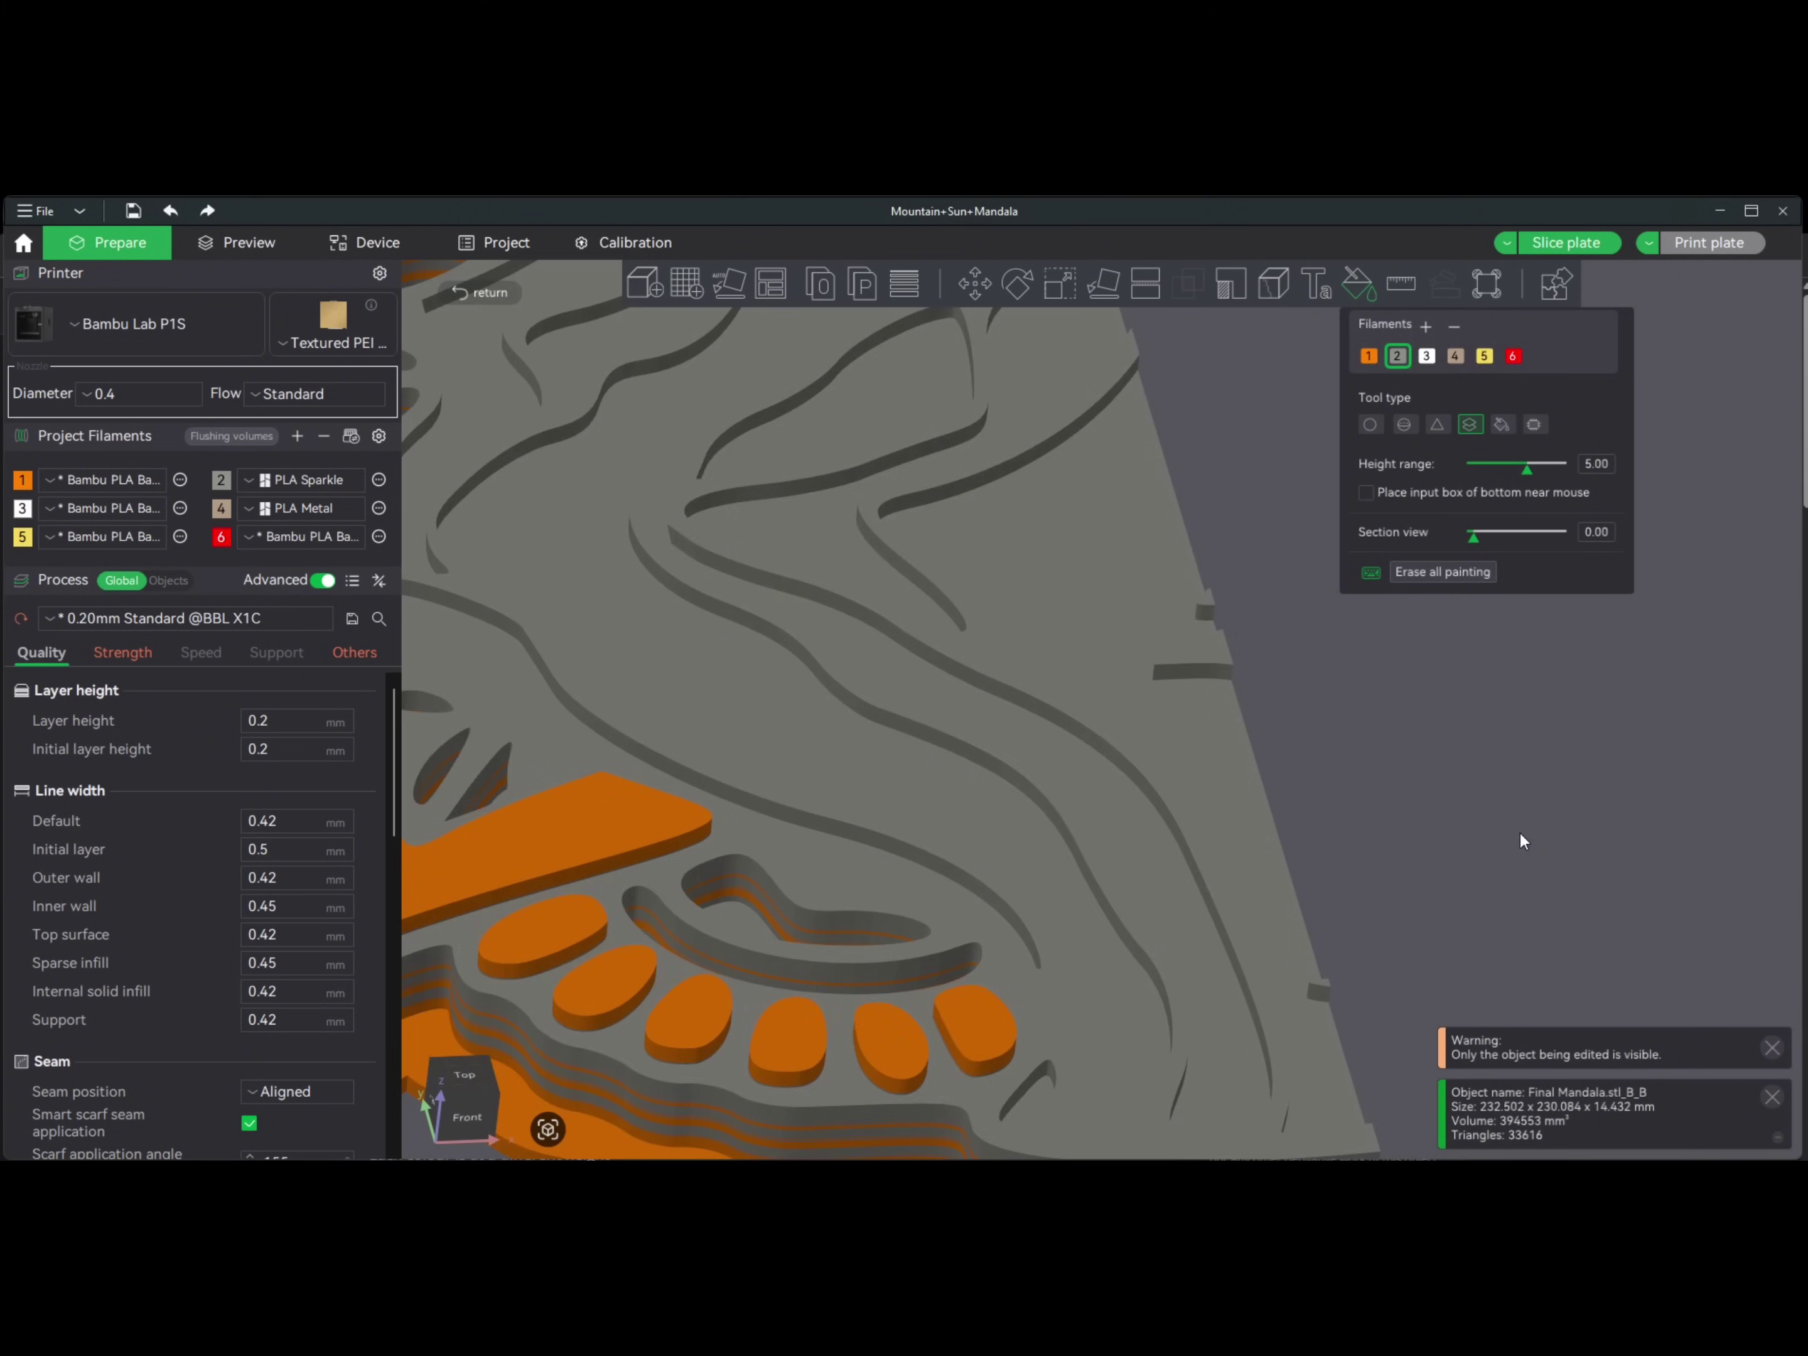
pyautogui.scroll(5, 1231, 934)
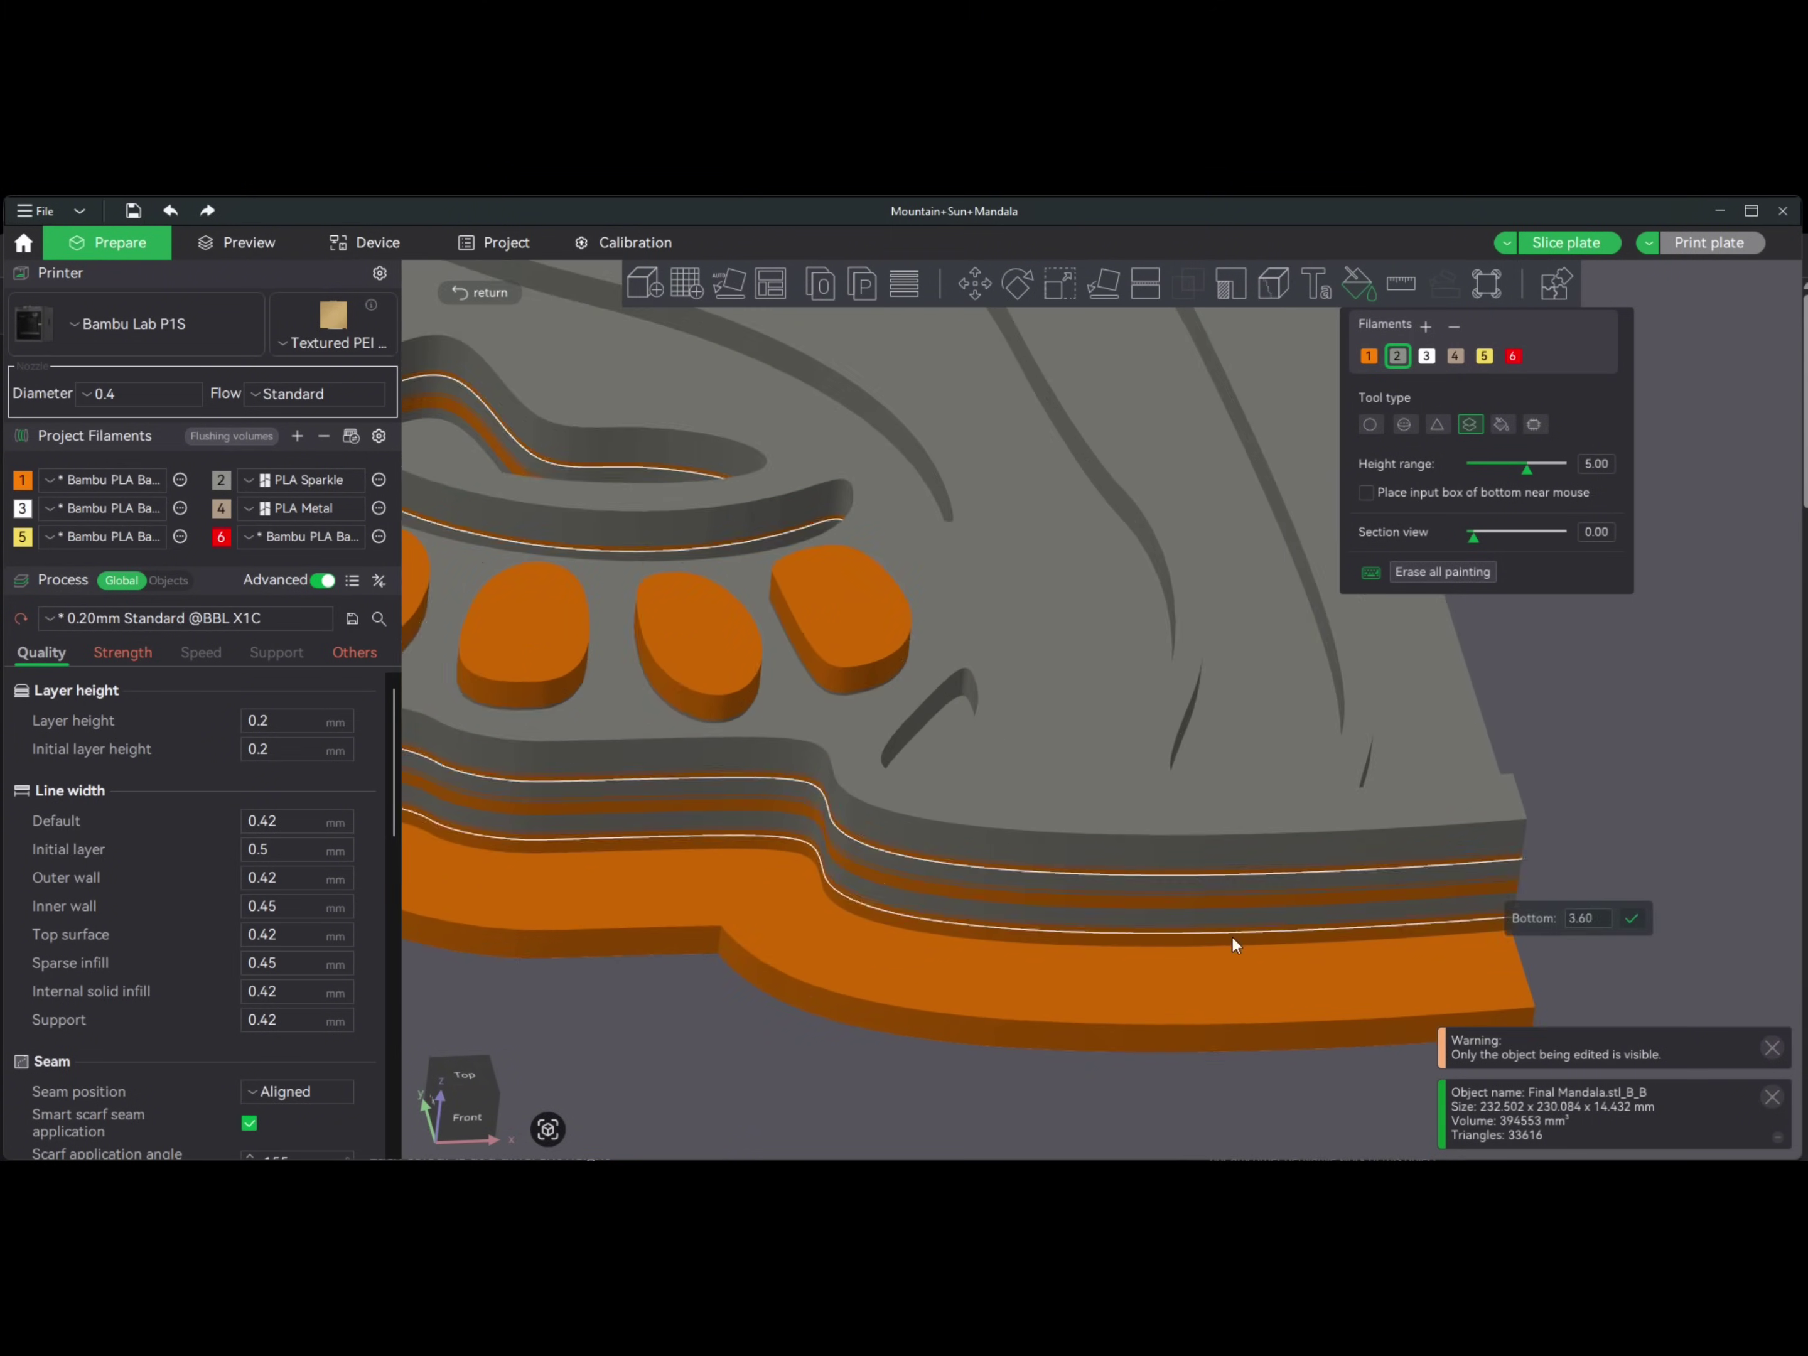
pyautogui.moveTo(1142, 1033); pyautogui.dragTo(1165, 937)
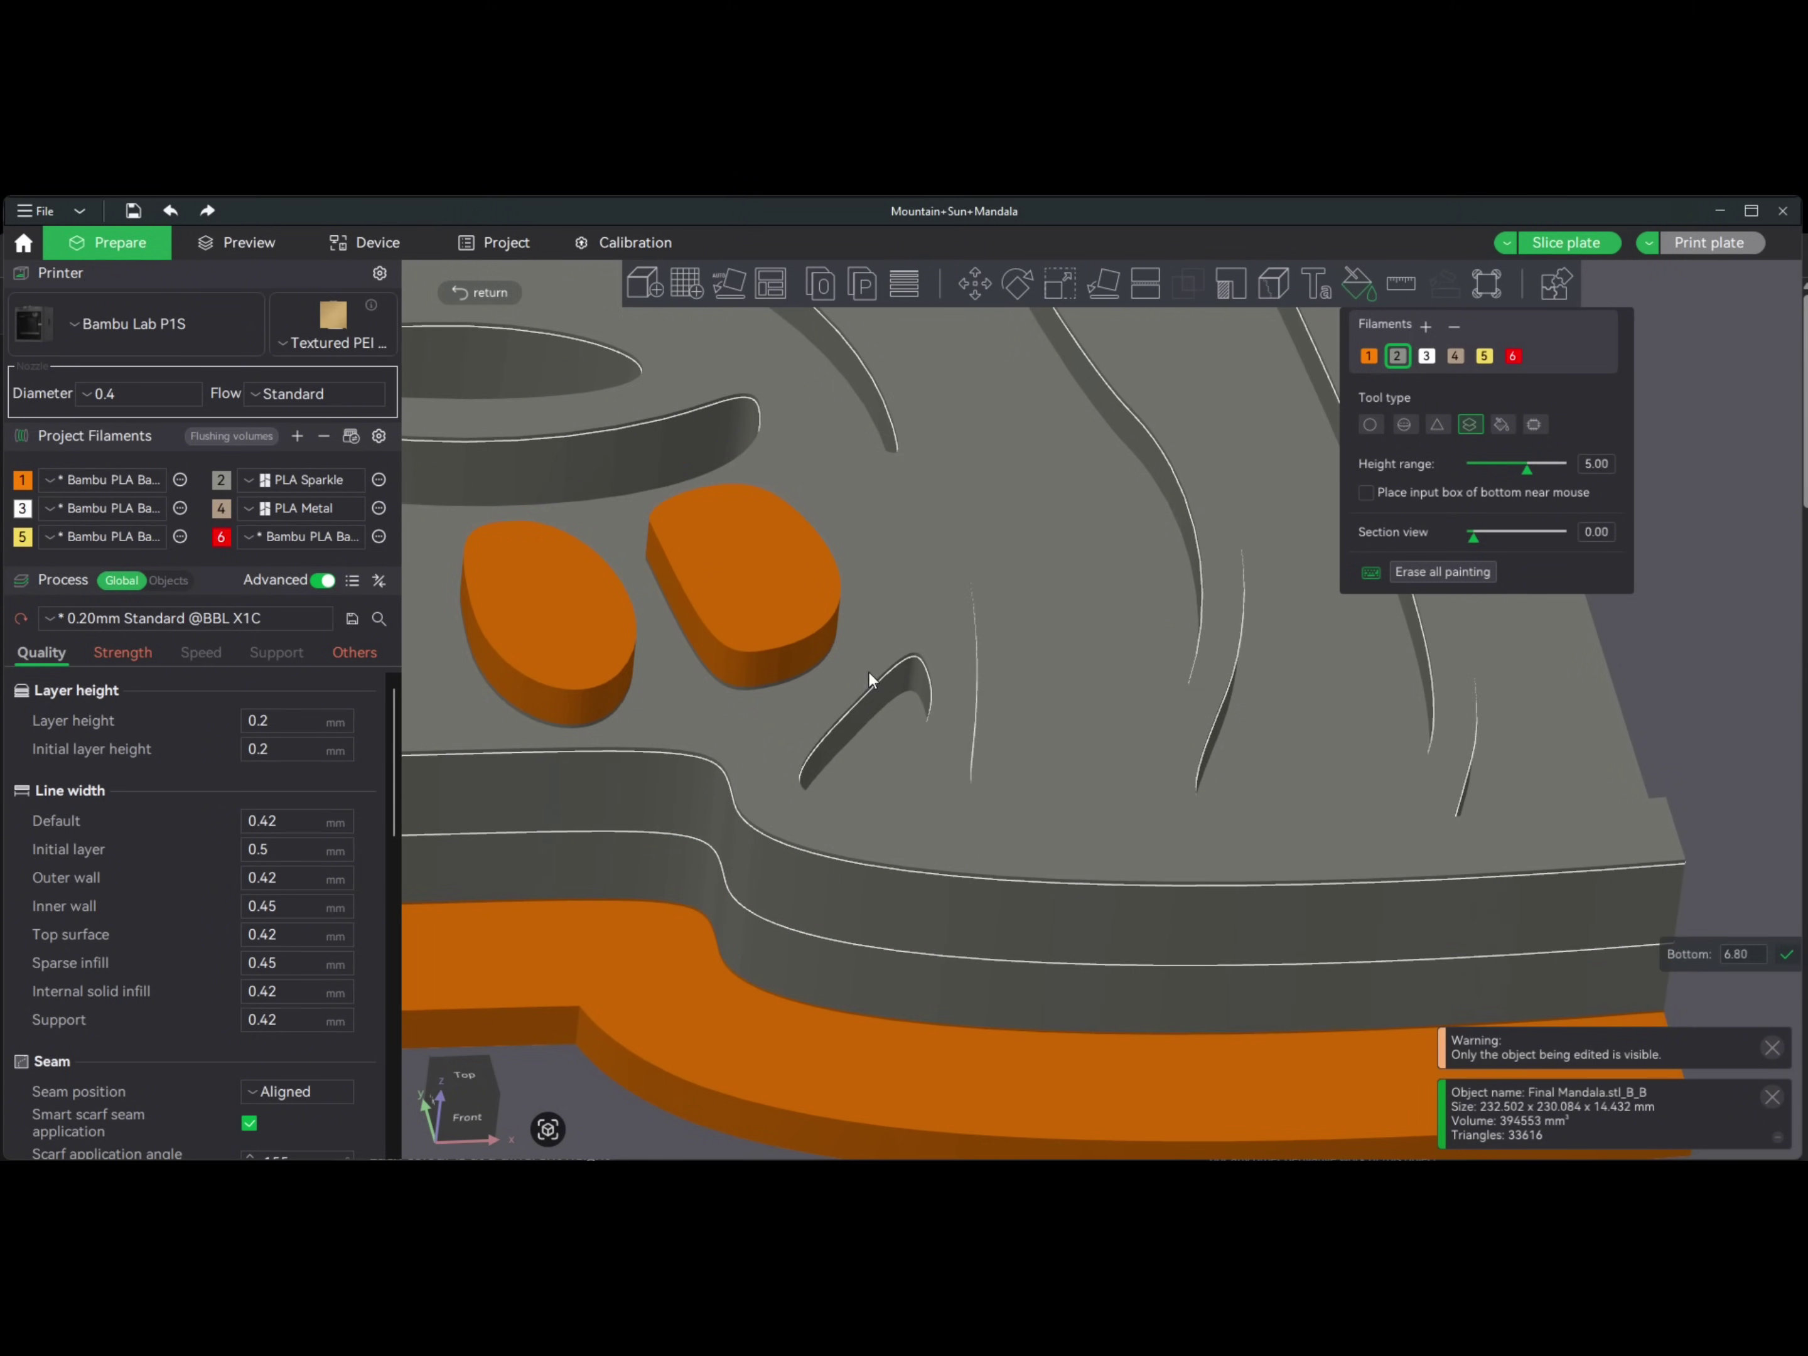
# - Paint the remaining orange raised shapes of the mandala quarter with filament 2, keeping the 5.00 height range
pyautogui.click(775, 607)
pyautogui.scroll(-12, 1281, 928)
pyautogui.moveTo(1383, 865)
pyautogui.mouseDown()
pyautogui.moveTo(1430, 825)
pyautogui.moveTo(1464, 728)
pyautogui.moveTo(1433, 828)
pyautogui.mouseUp()
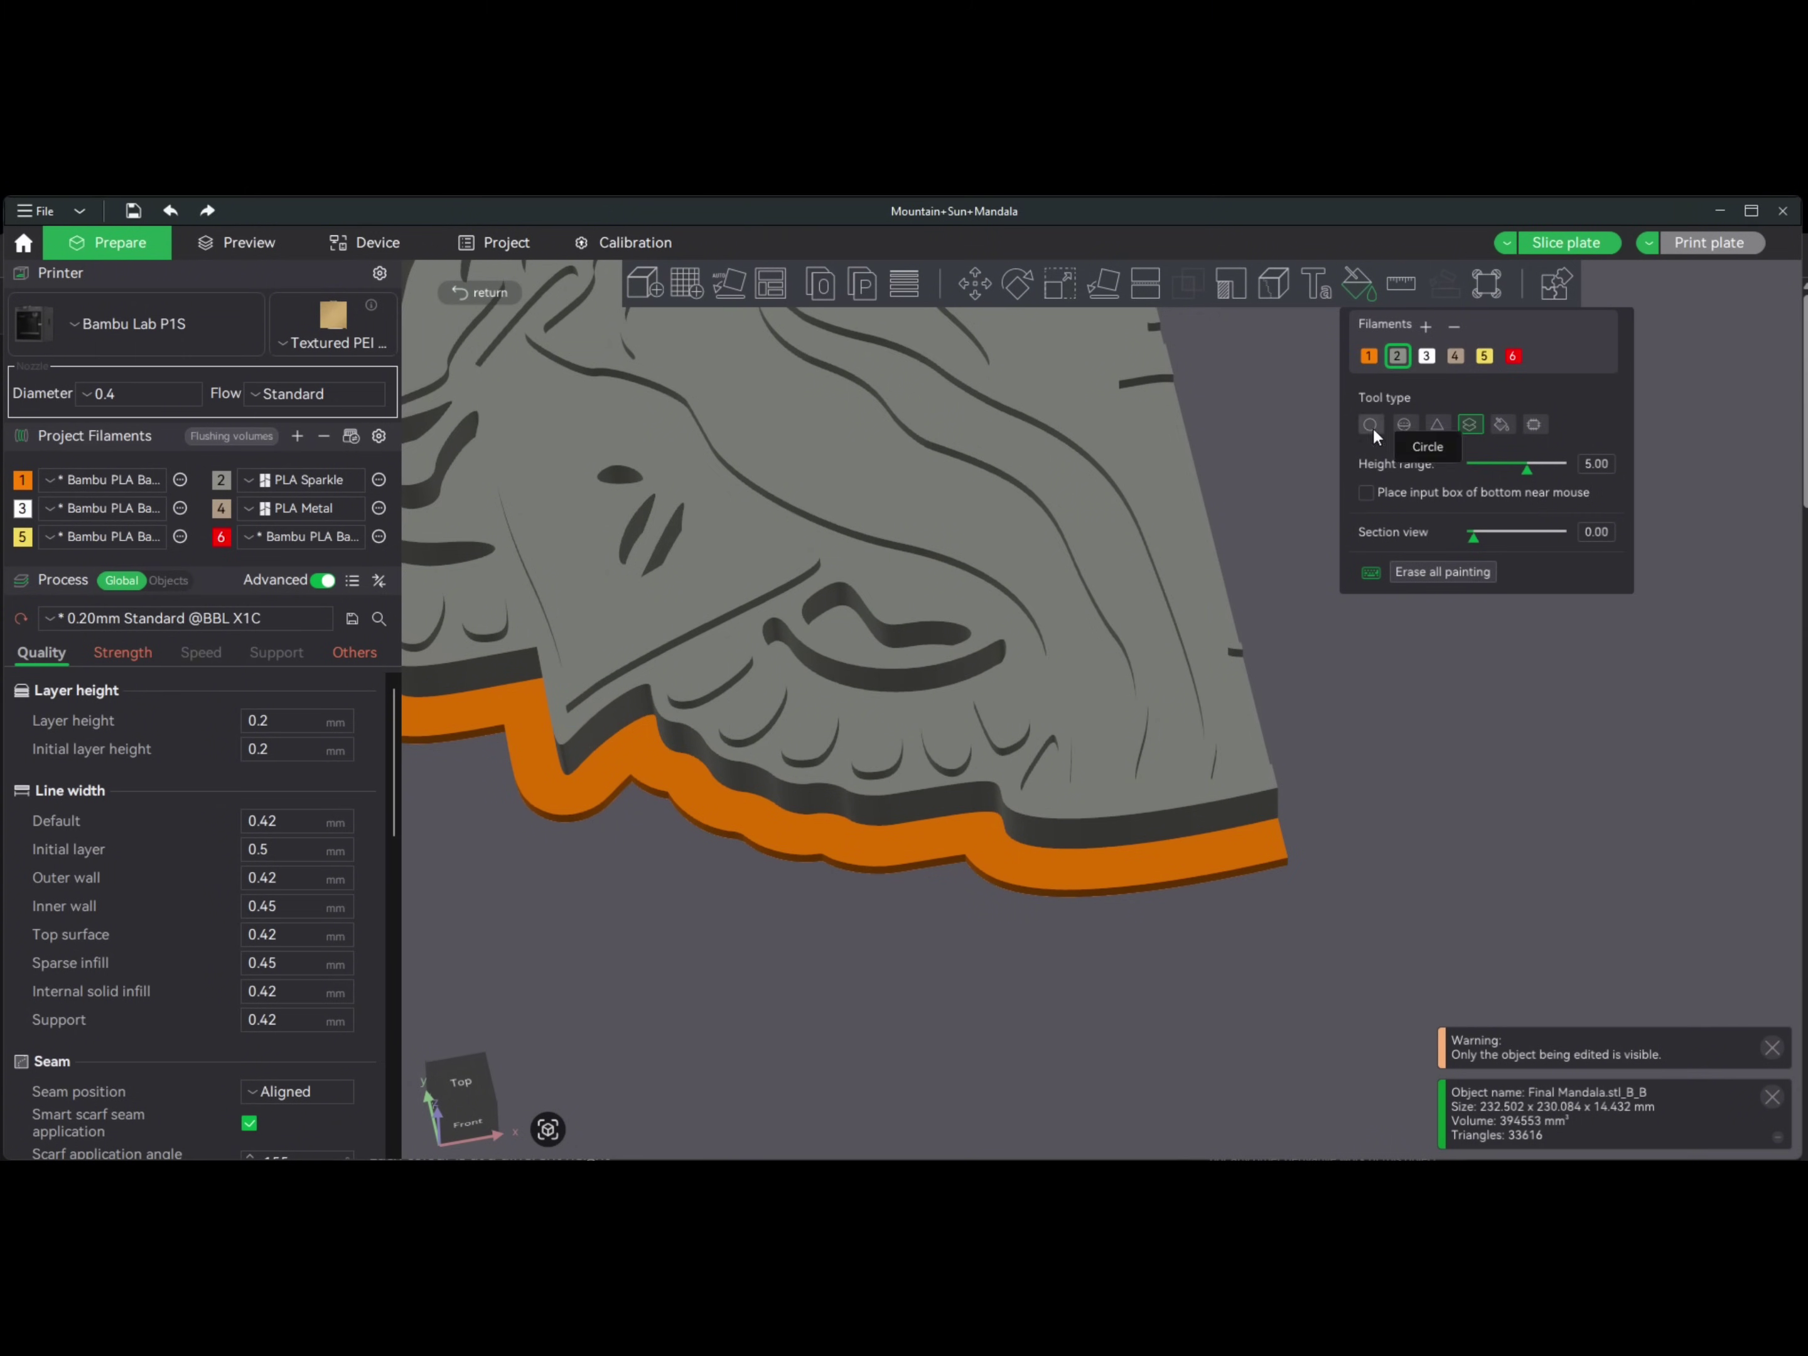
pyautogui.moveTo(1536, 683); pyautogui.dragTo(1786, 814, button='right')
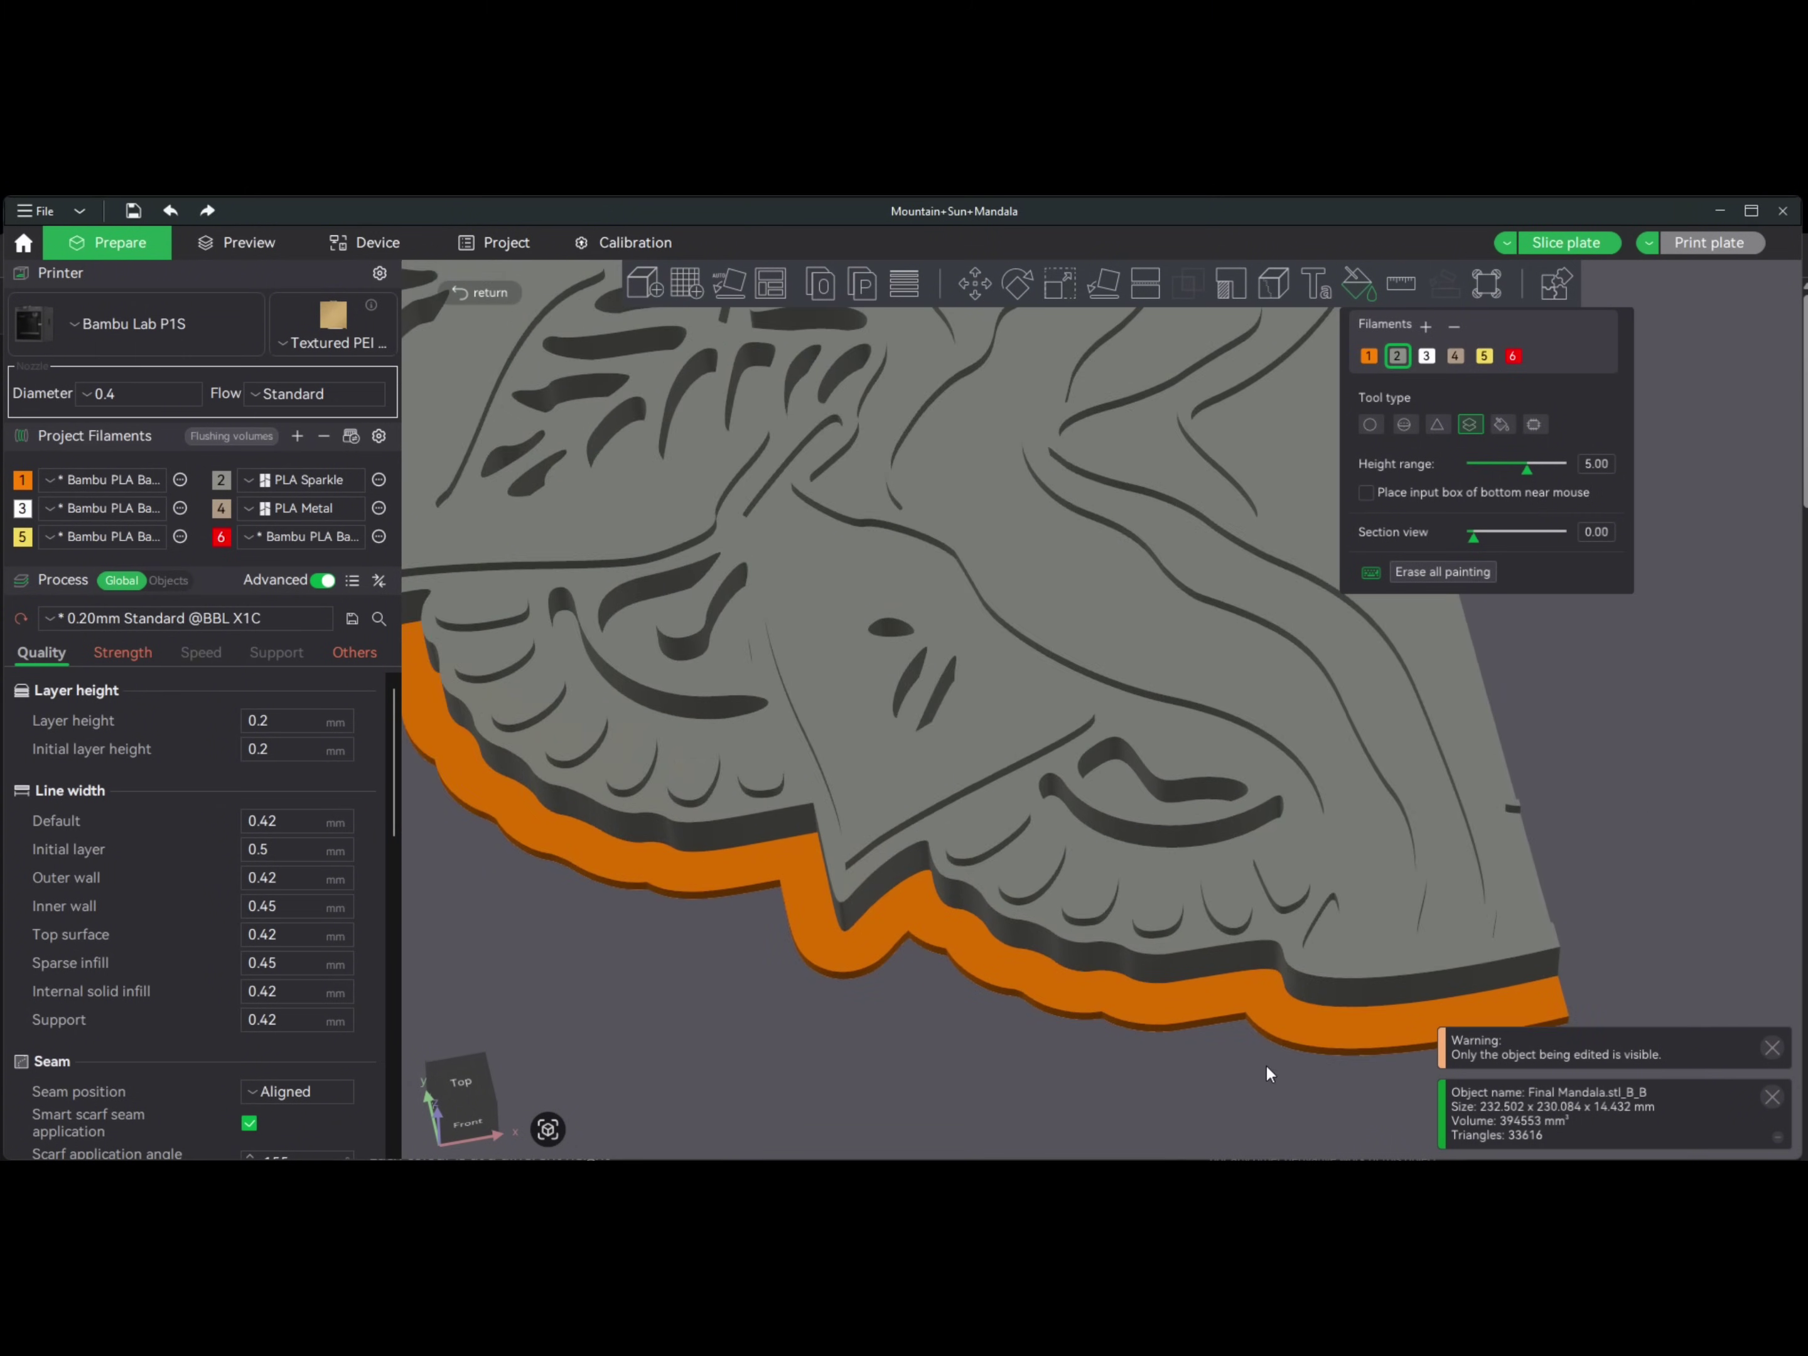
pyautogui.moveTo(1053, 1124); pyautogui.dragTo(1102, 1147, button='right')
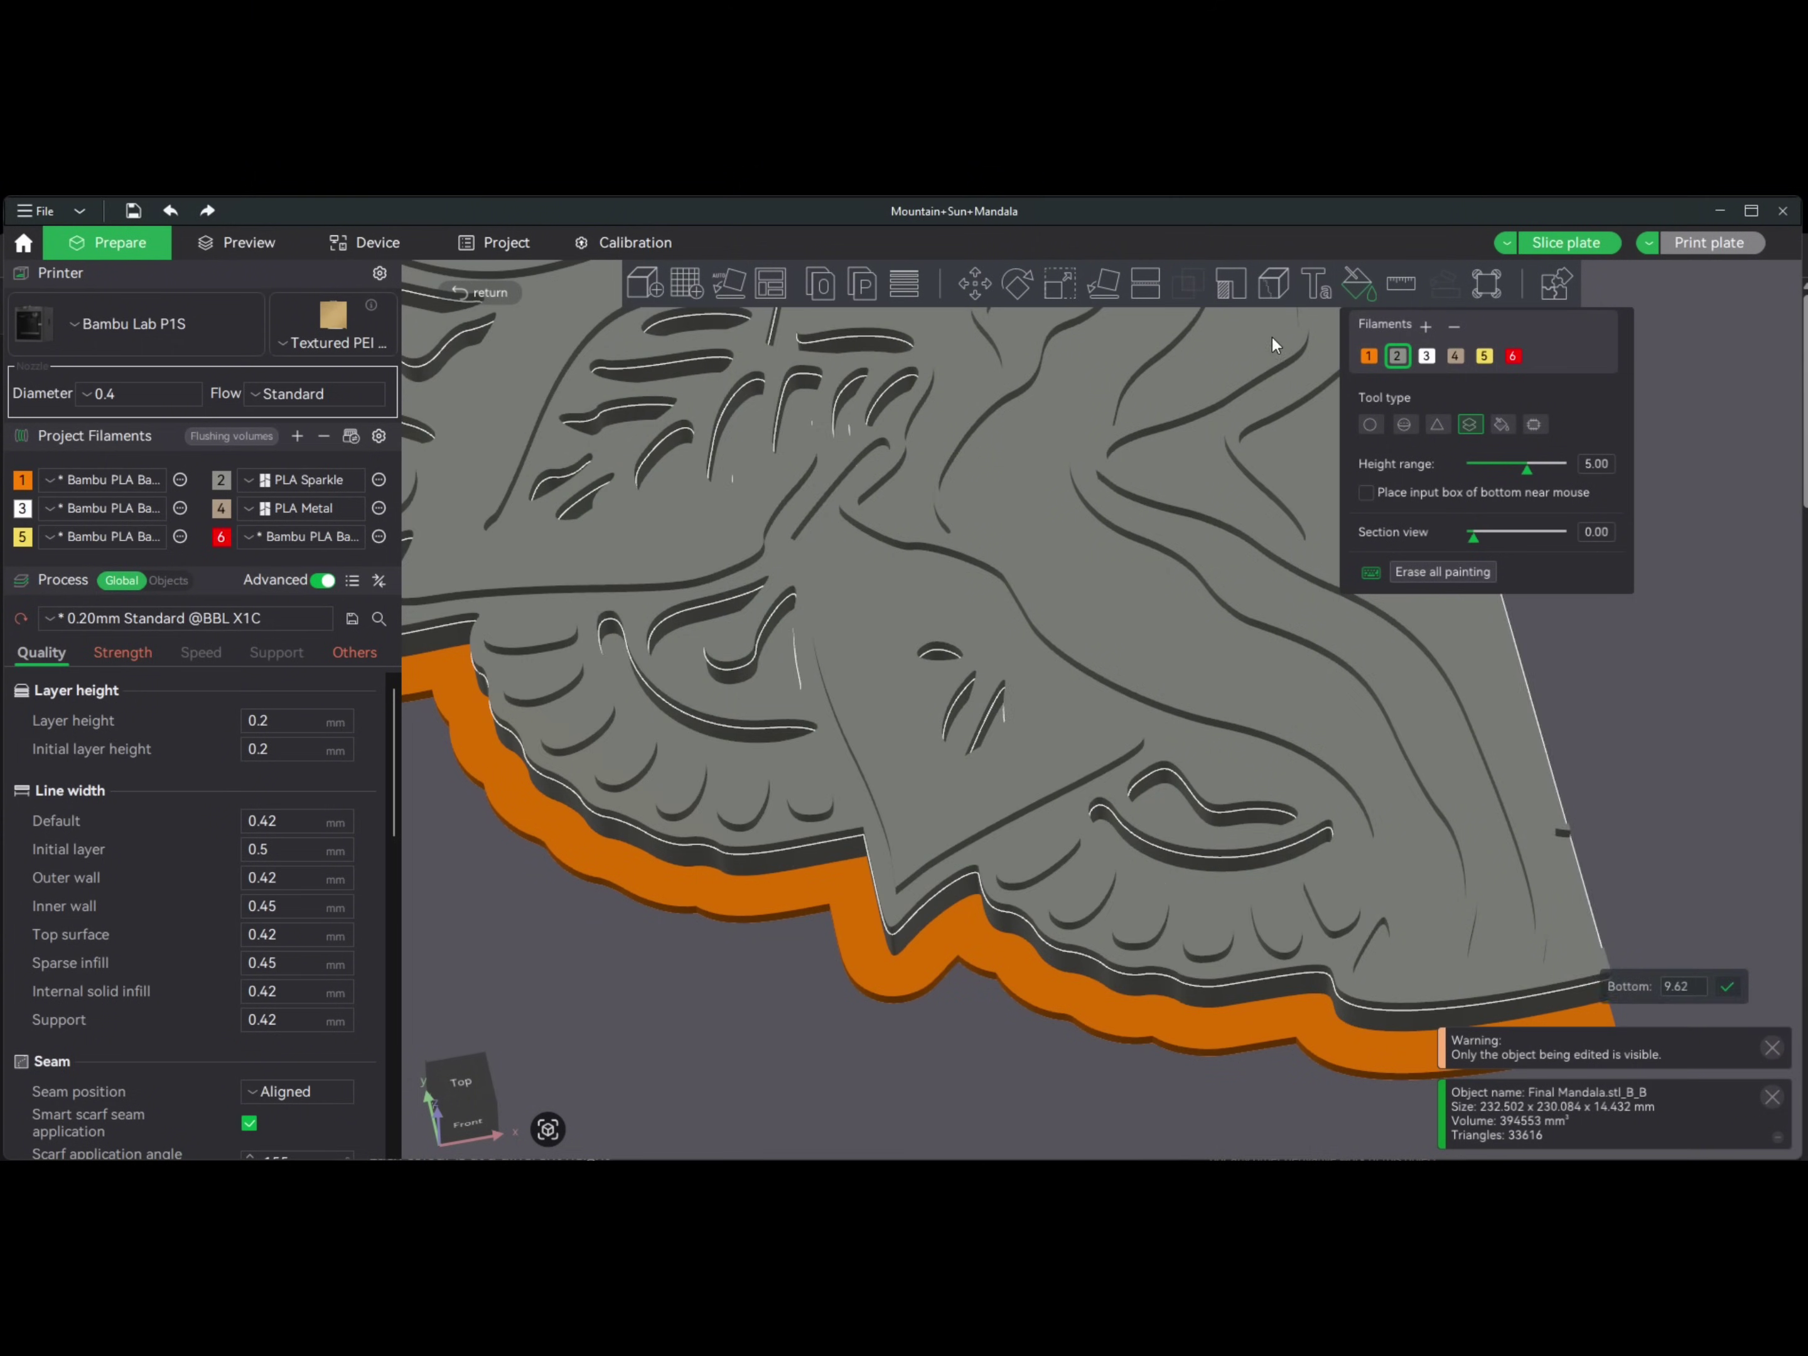
# - Paint the next layer up, above the grey one, with filament 3 (white) using a height range of 1.97
pyautogui.click(1427, 360)
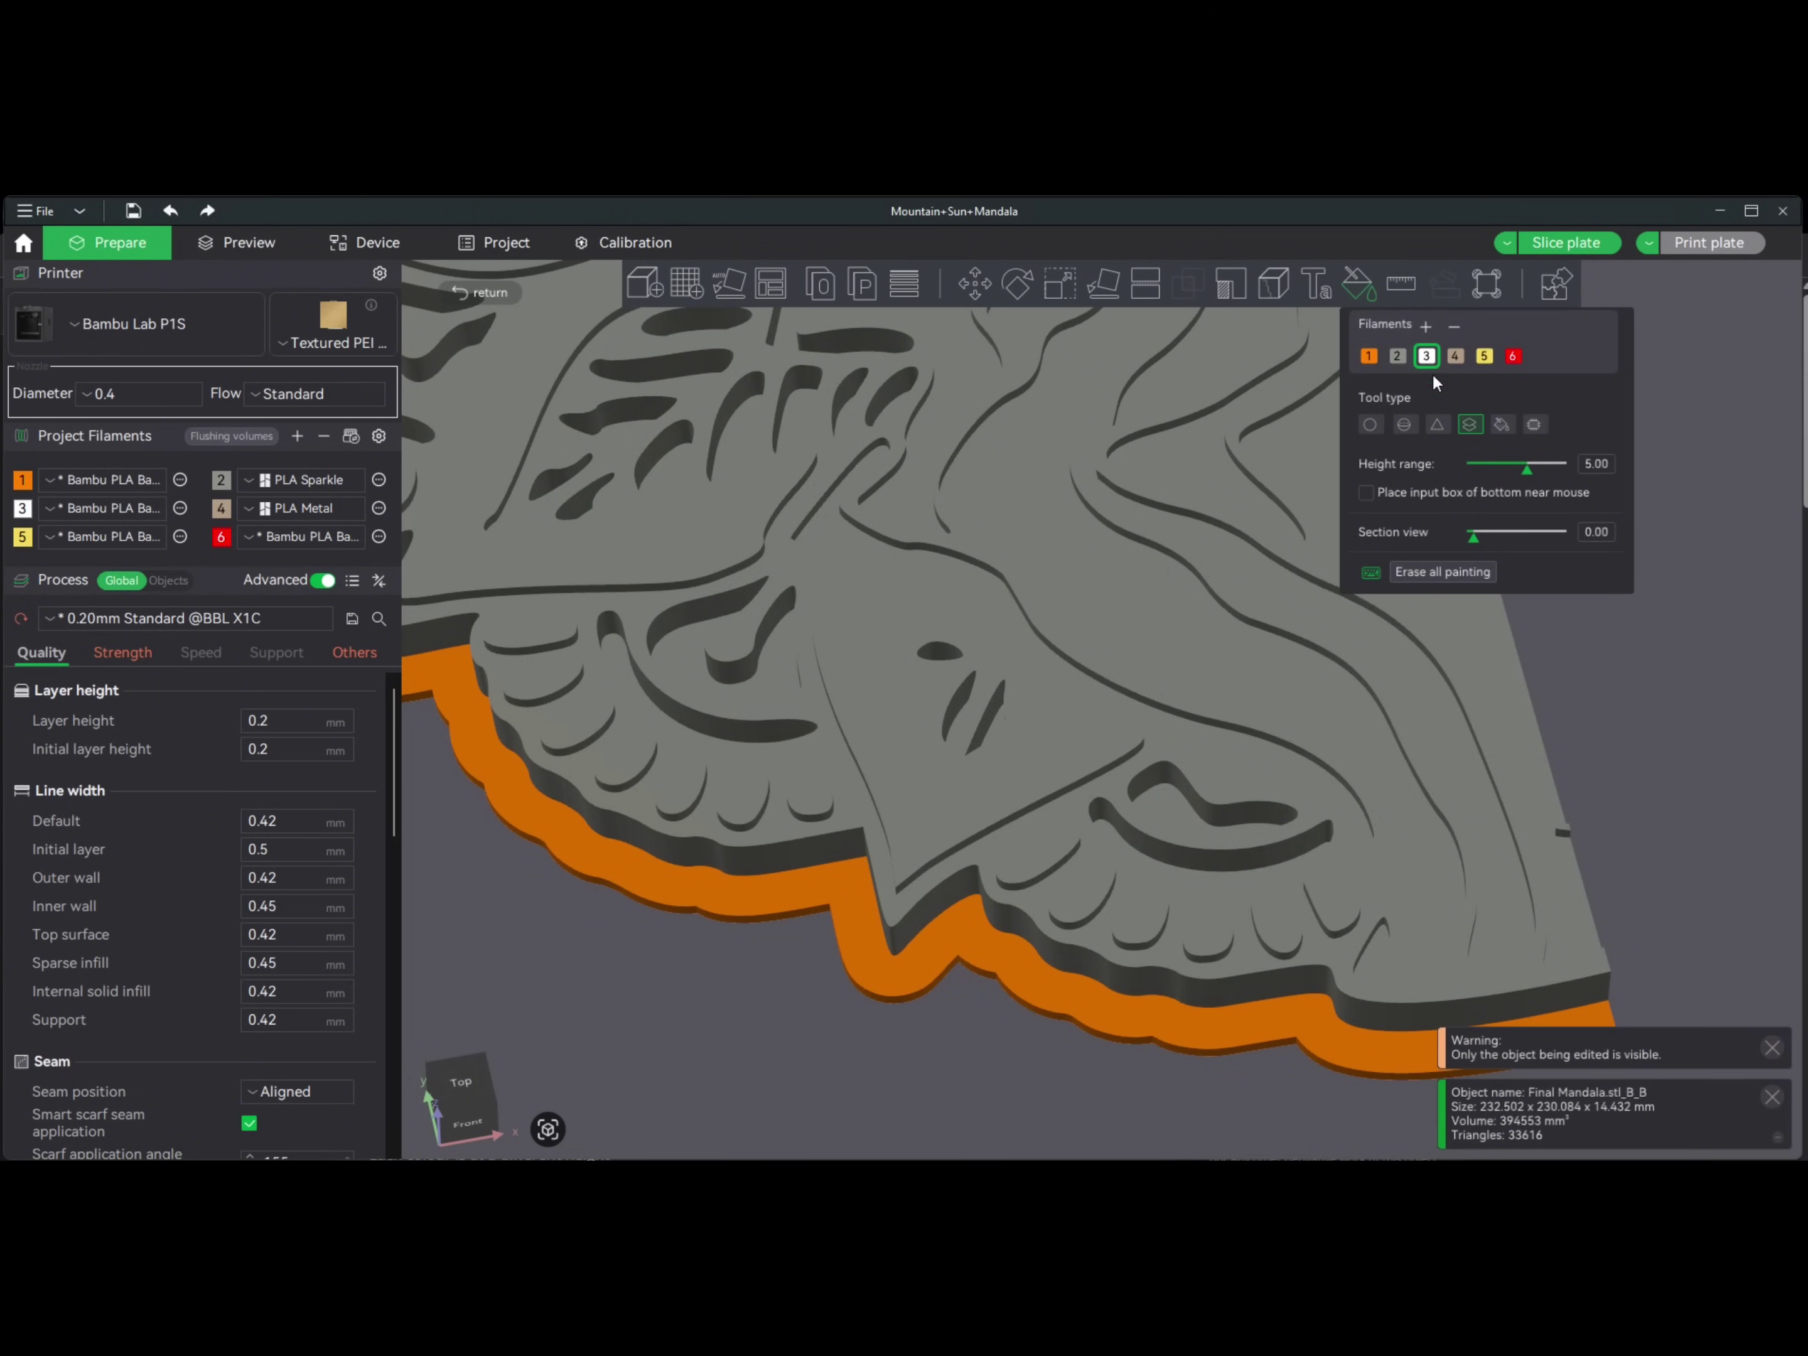
pyautogui.click(1492, 464)
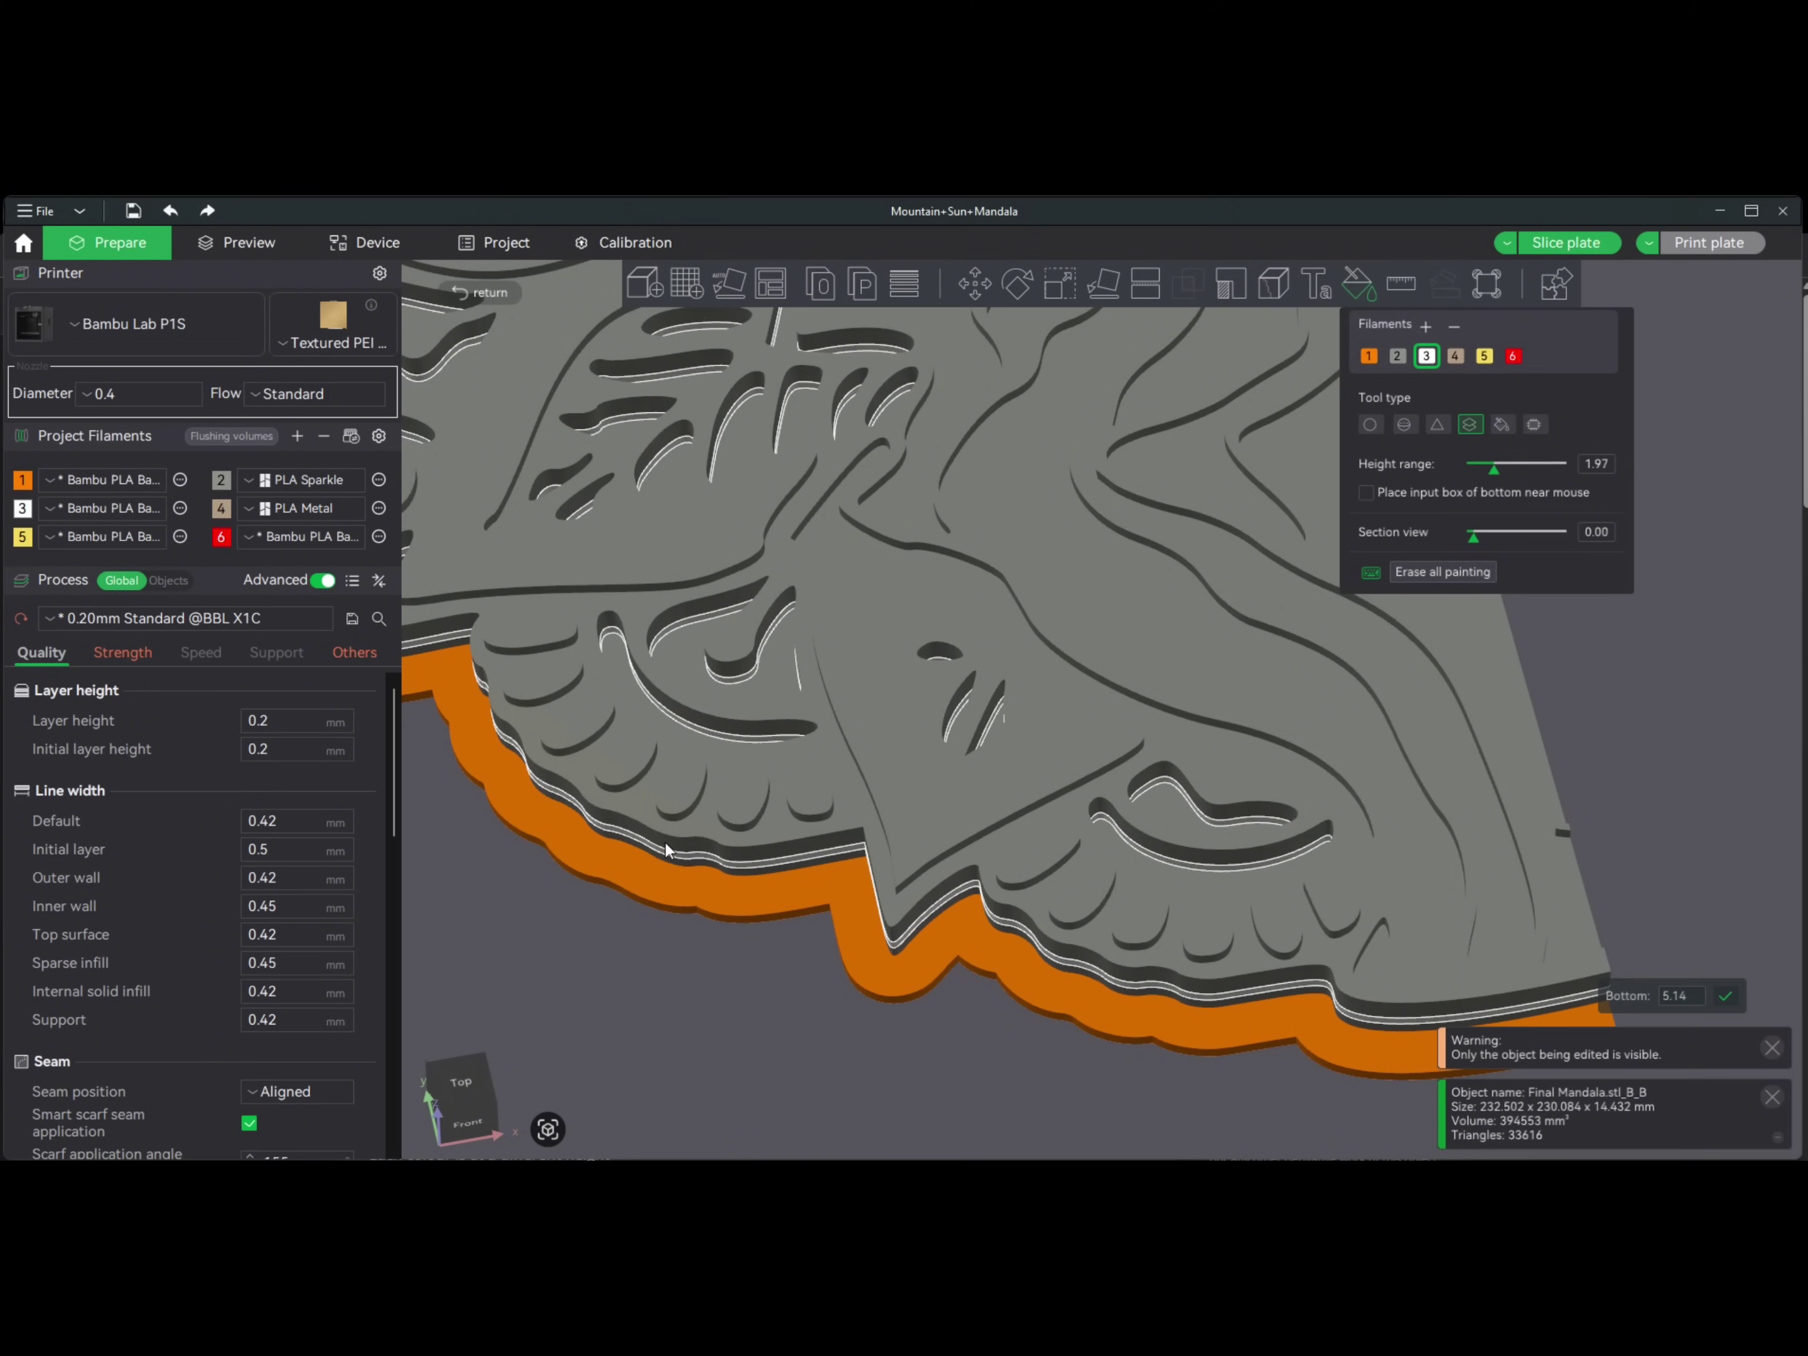
pyautogui.moveTo(664, 841); pyautogui.dragTo(668, 830)
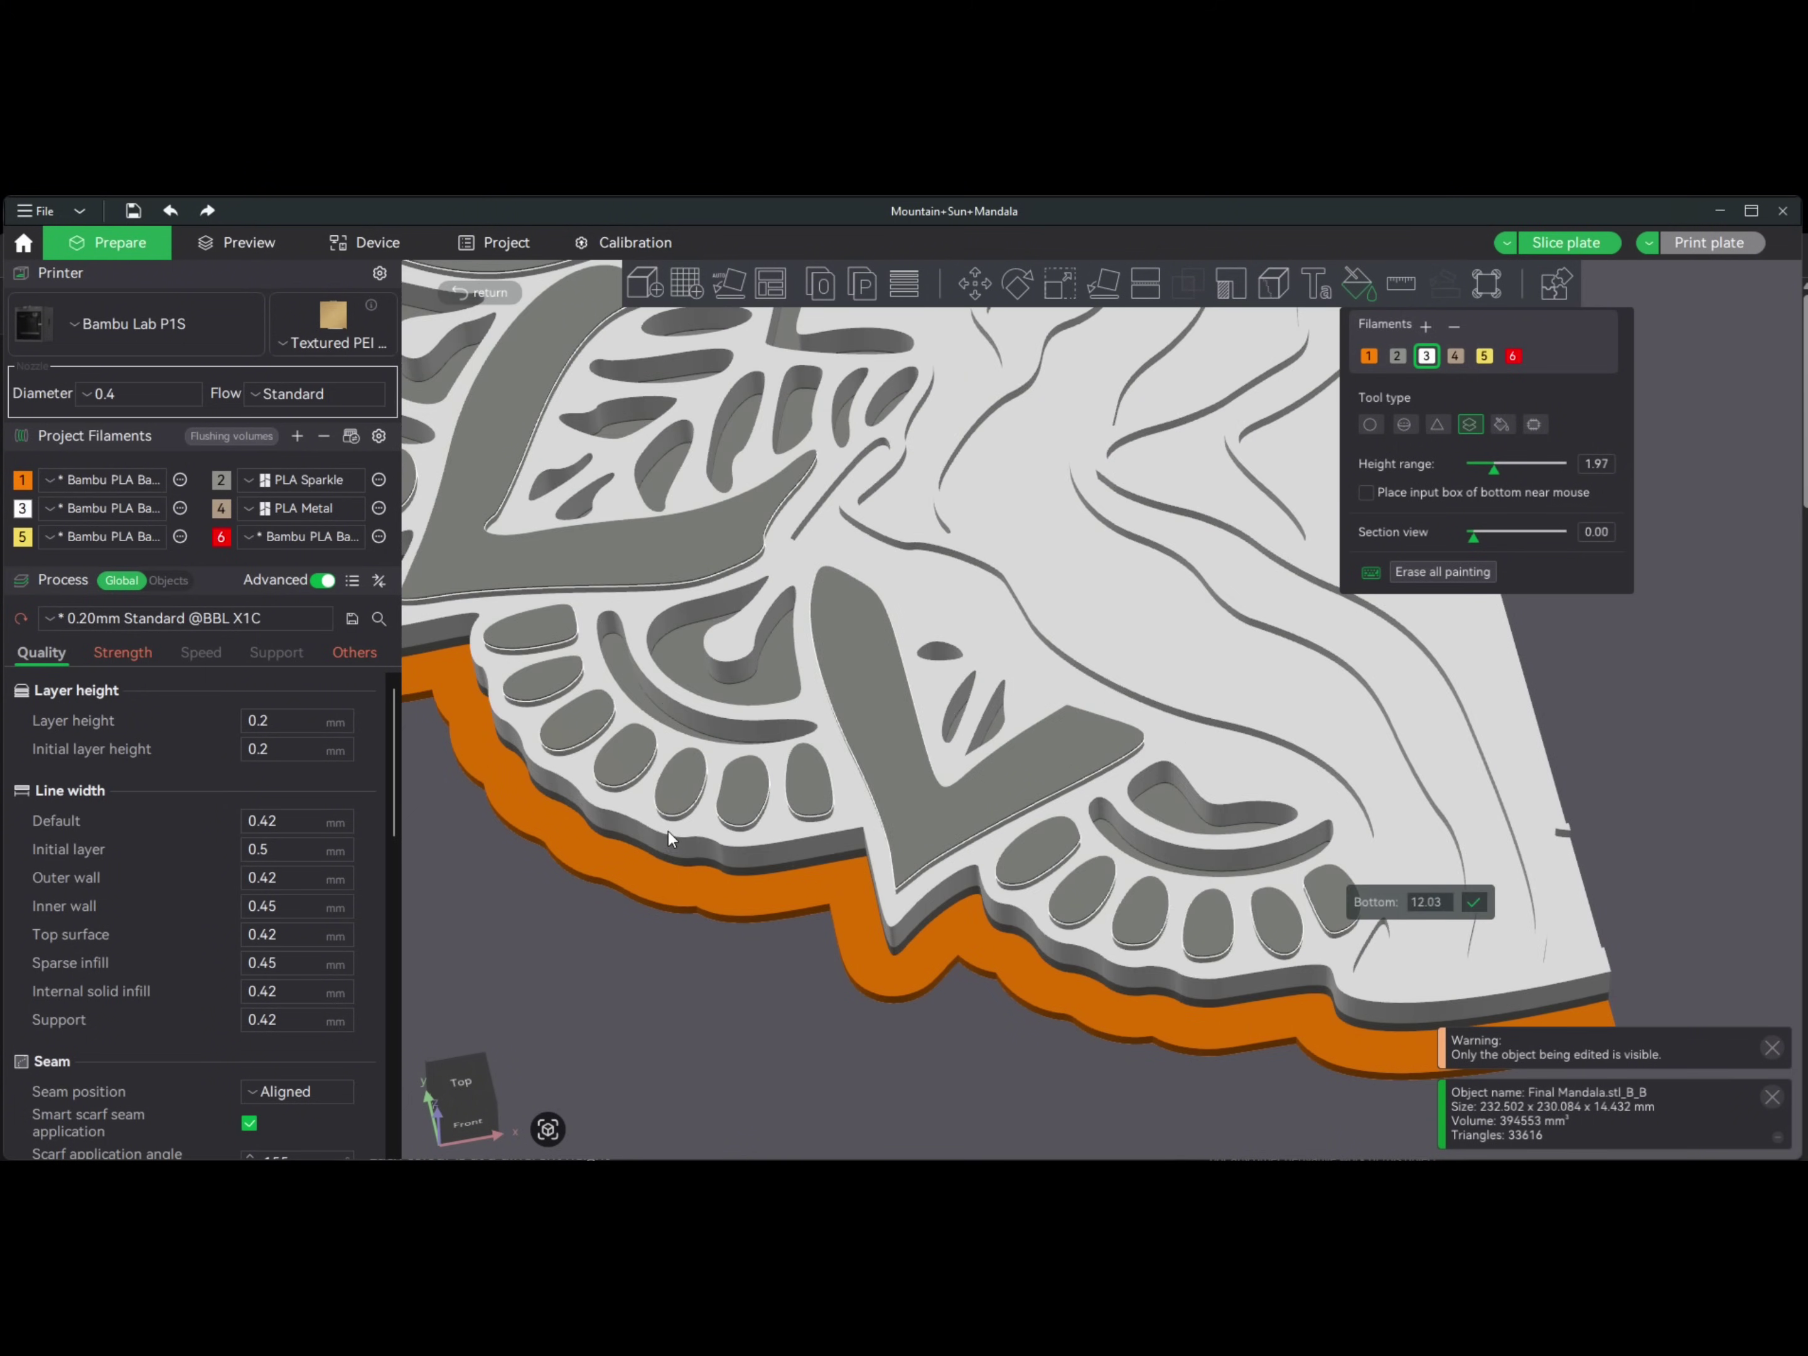
pyautogui.moveTo(698, 1073)
pyautogui.mouseDown()
pyautogui.moveTo(734, 993)
pyautogui.moveTo(698, 1058)
pyautogui.mouseUp()
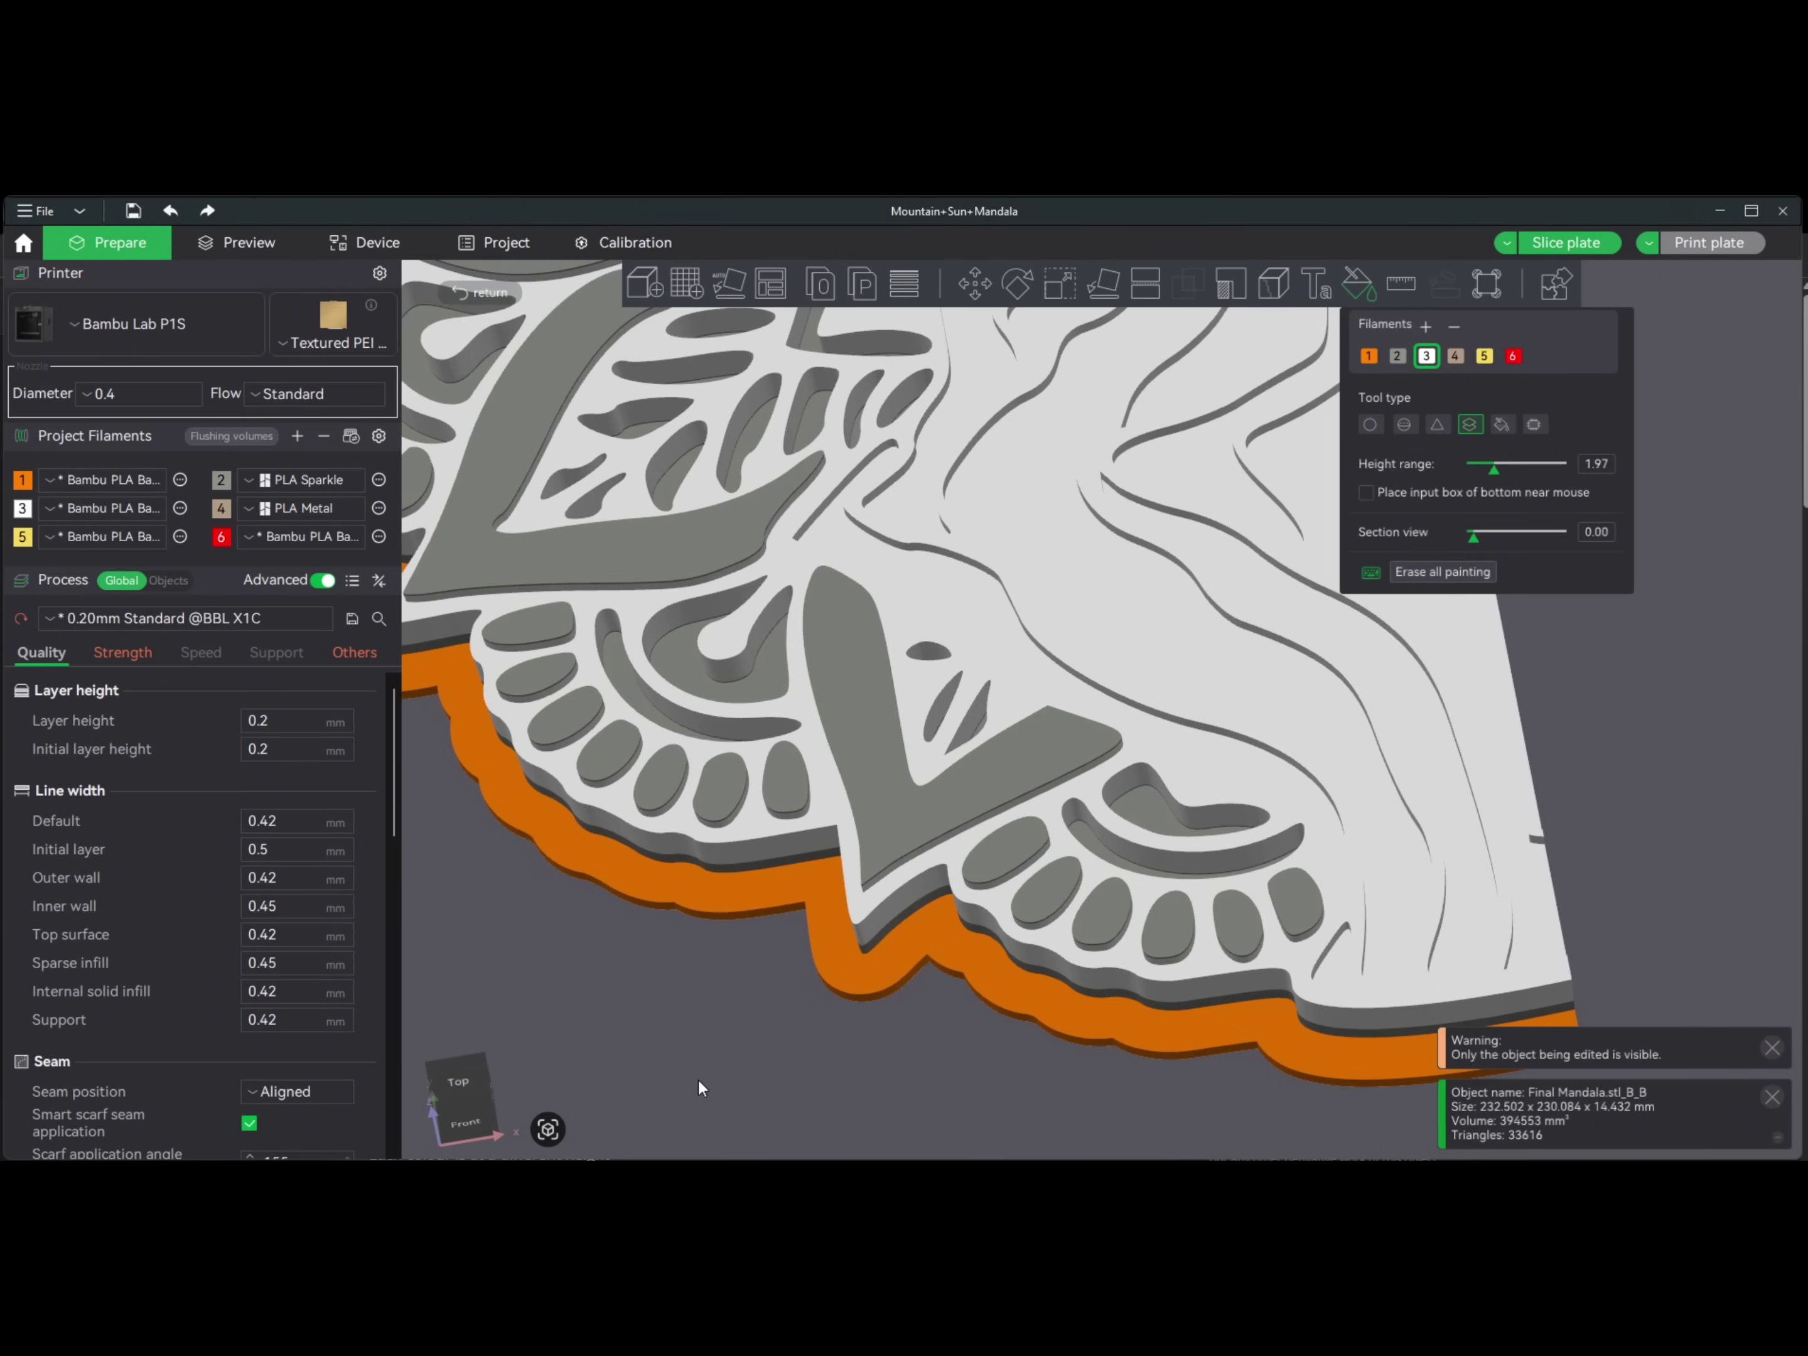
# - Paint the topmost petals, chevrons and swirls of the quarter with filament 4 at the same 1.97 height range
pyautogui.click(1456, 355)
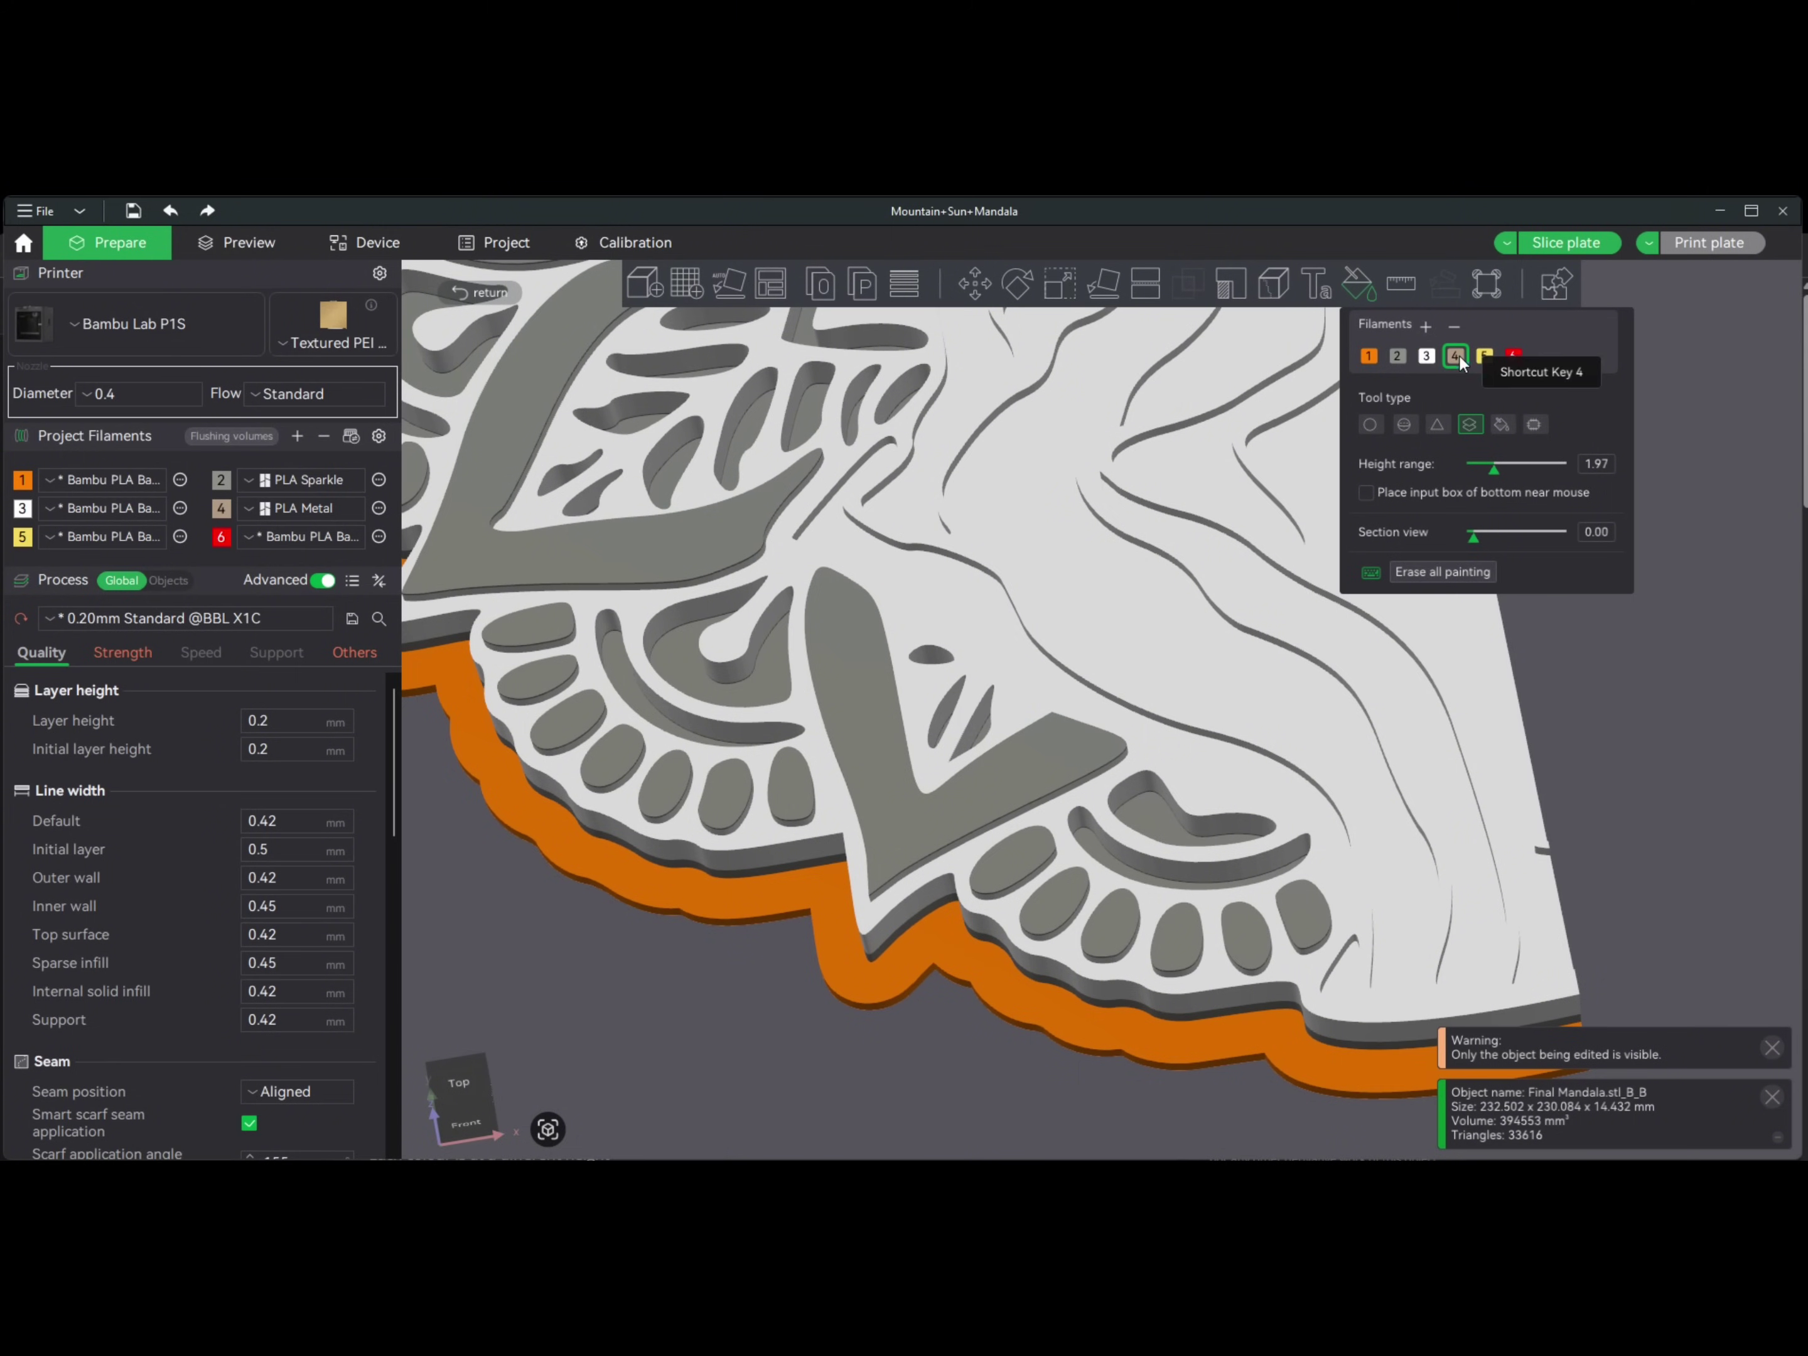
pyautogui.moveTo(580, 1023); pyautogui.dragTo(612, 995)
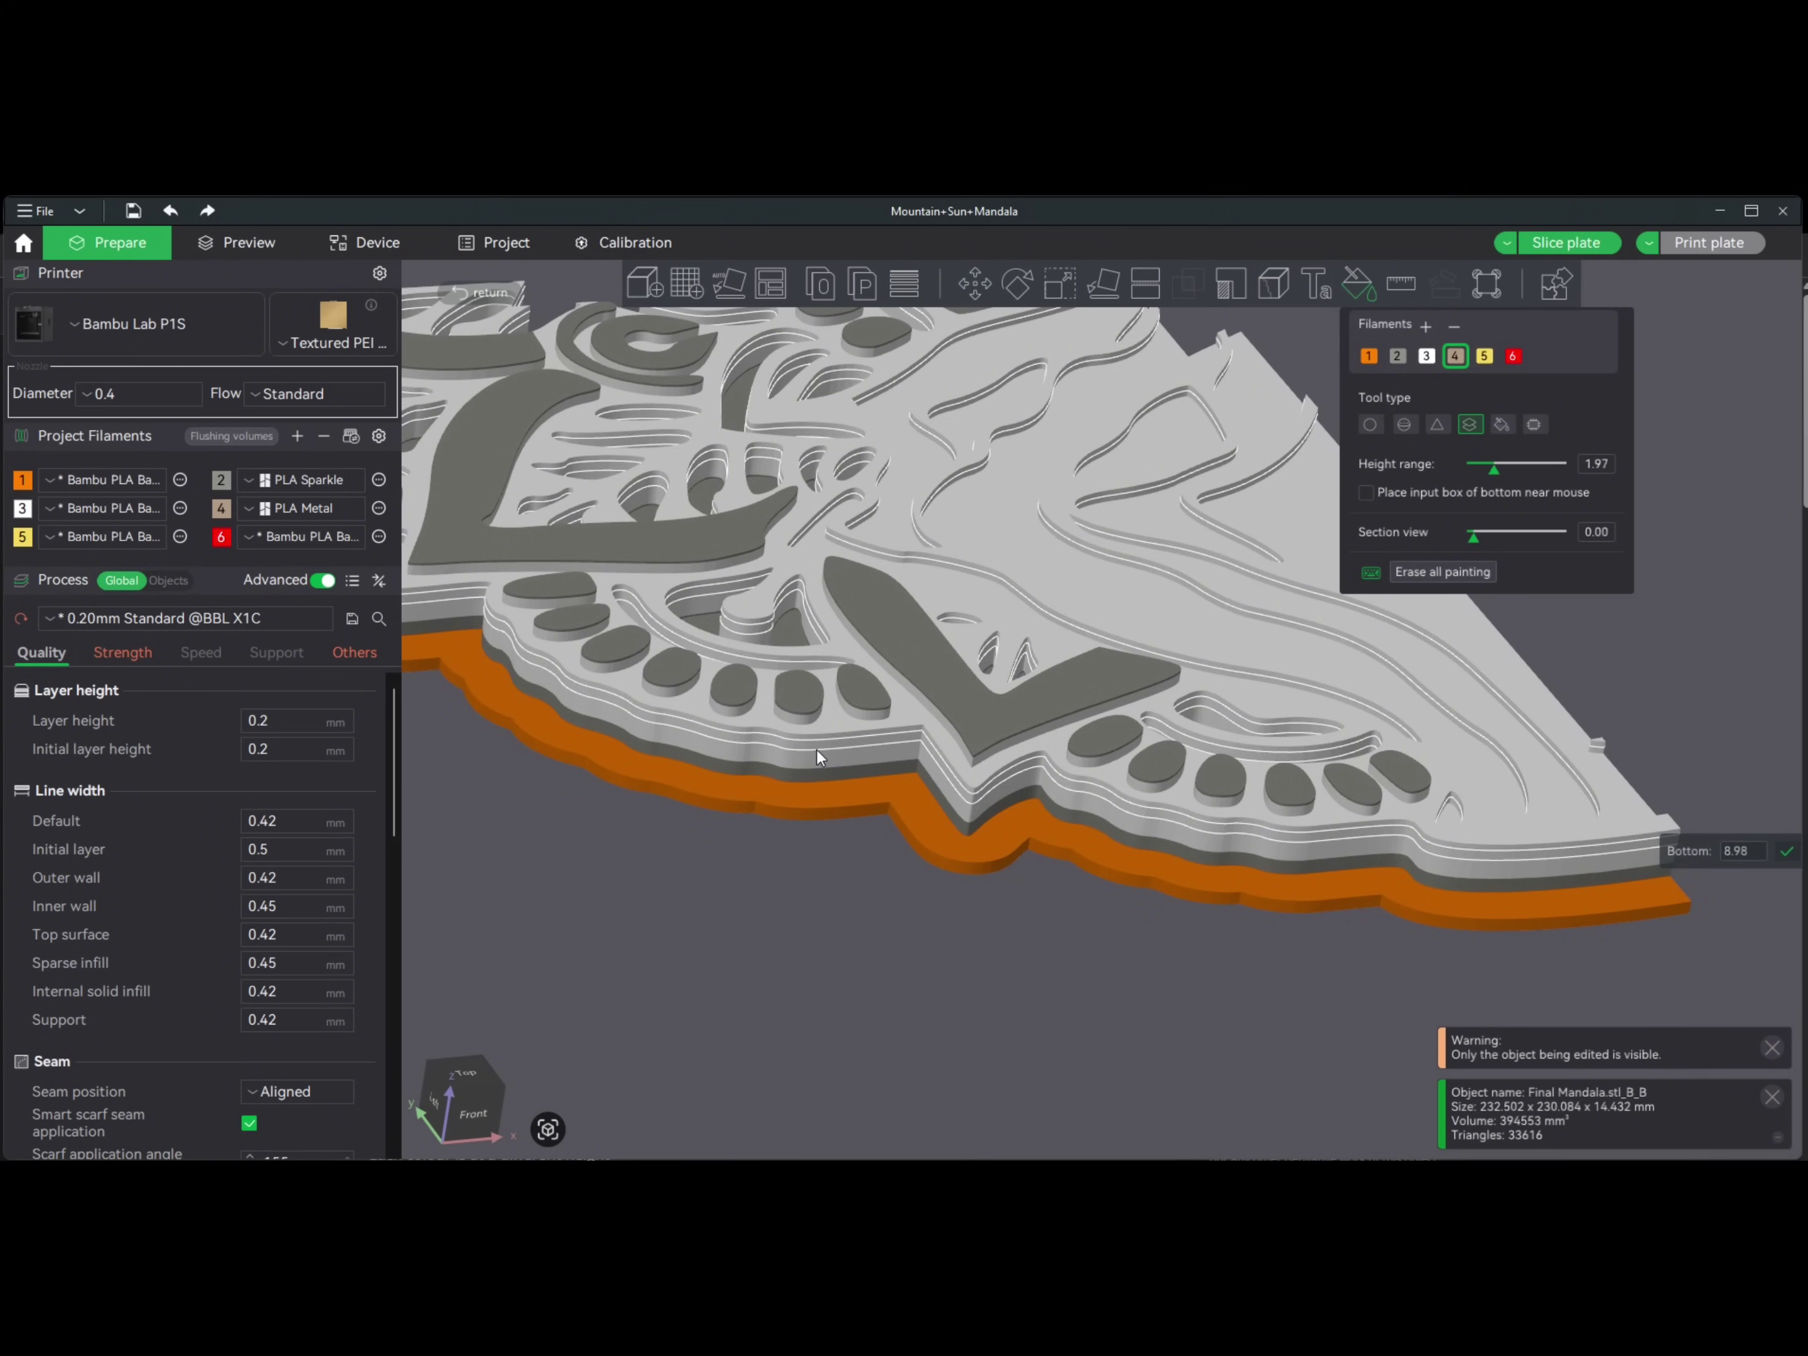
pyautogui.click(804, 714)
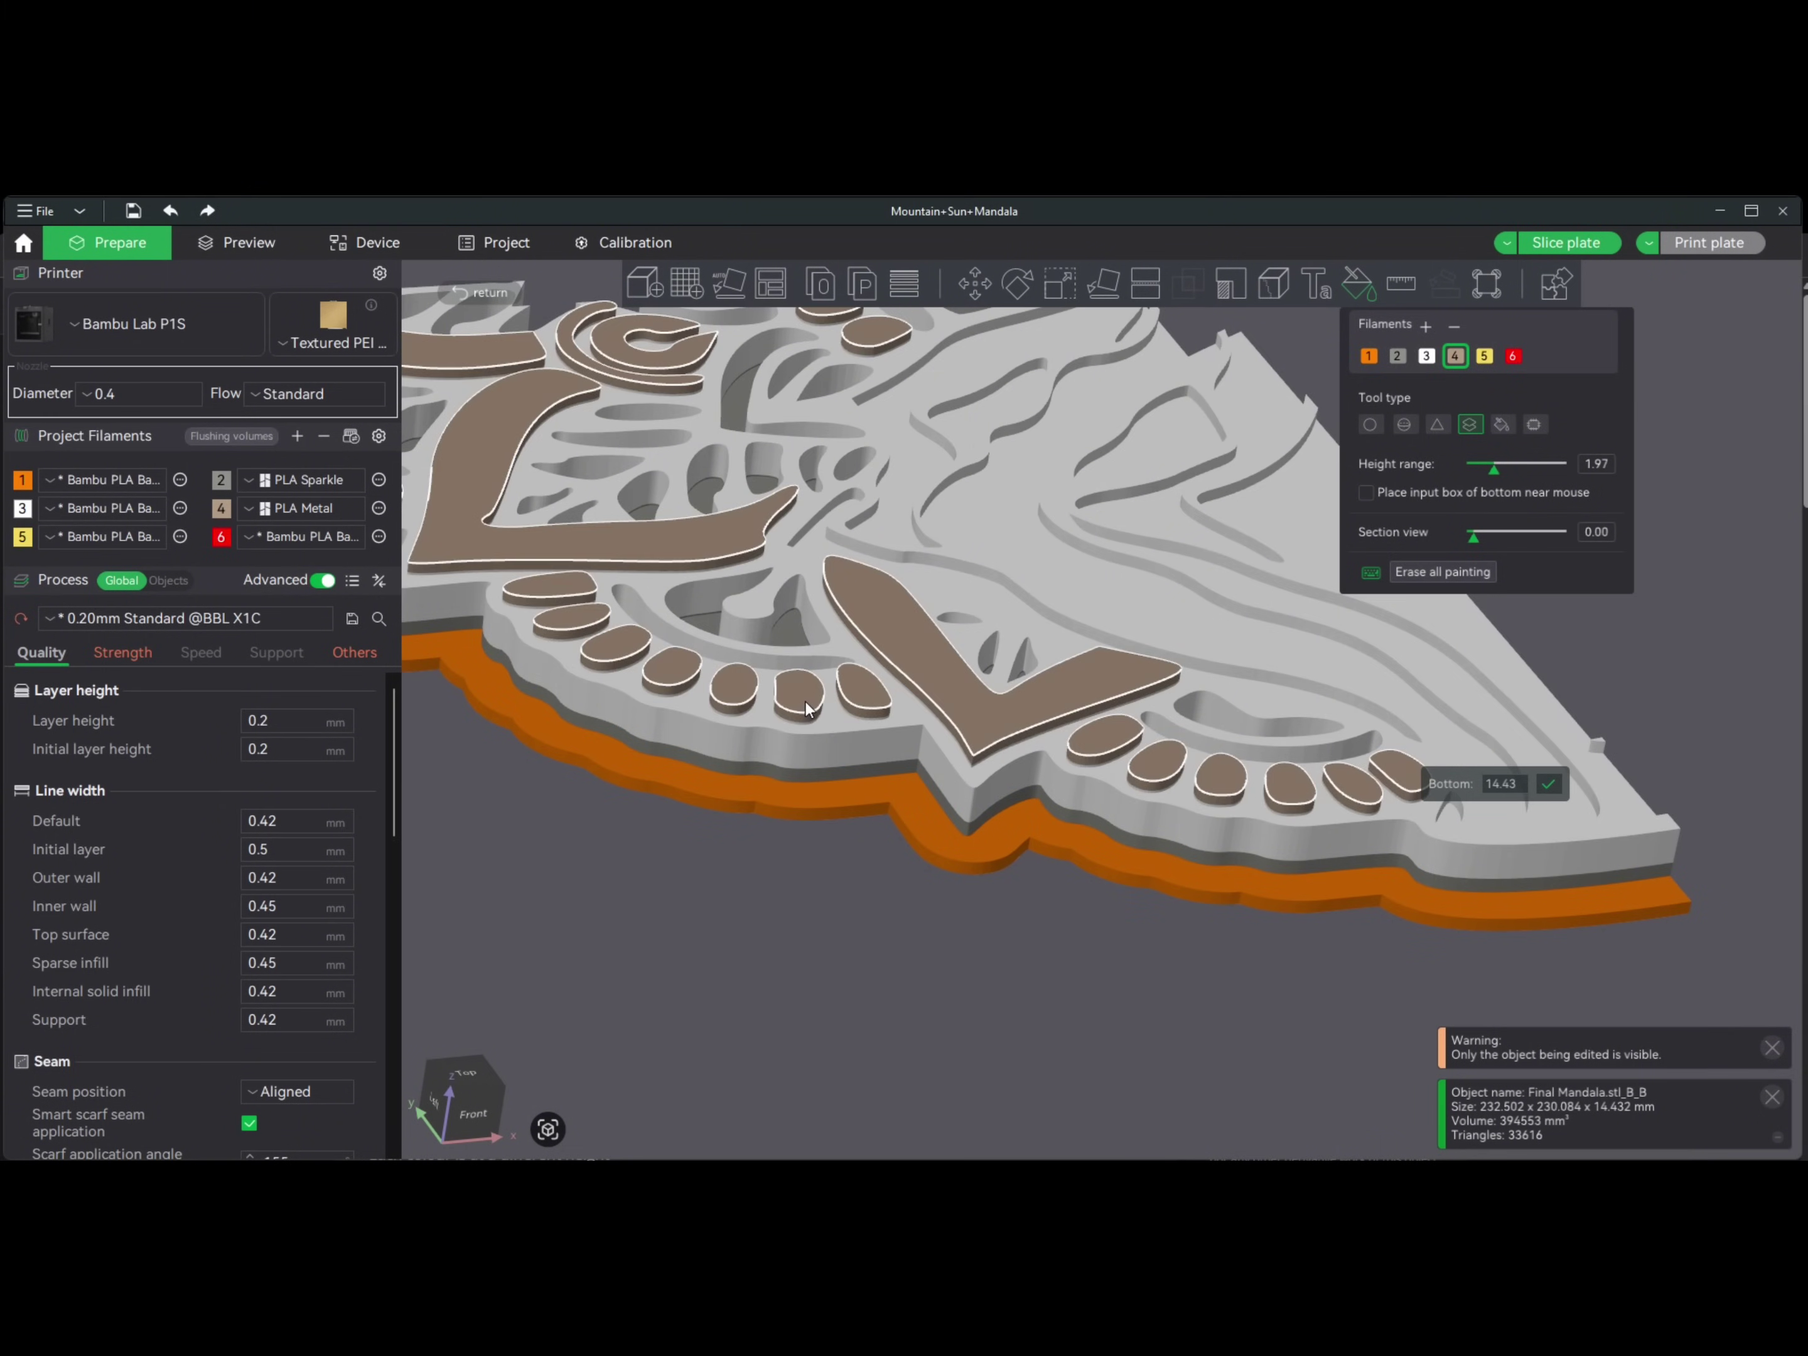
pyautogui.moveTo(839, 886); pyautogui.dragTo(1212, 916)
pyautogui.scroll(-5, 743, 967)
# - Paint the recessed mountain surfaces between the white contour lines with filament 5 (yellow) and finish color painting
pyautogui.click(1483, 356)
pyautogui.moveTo(1141, 838); pyautogui.dragTo(1131, 830)
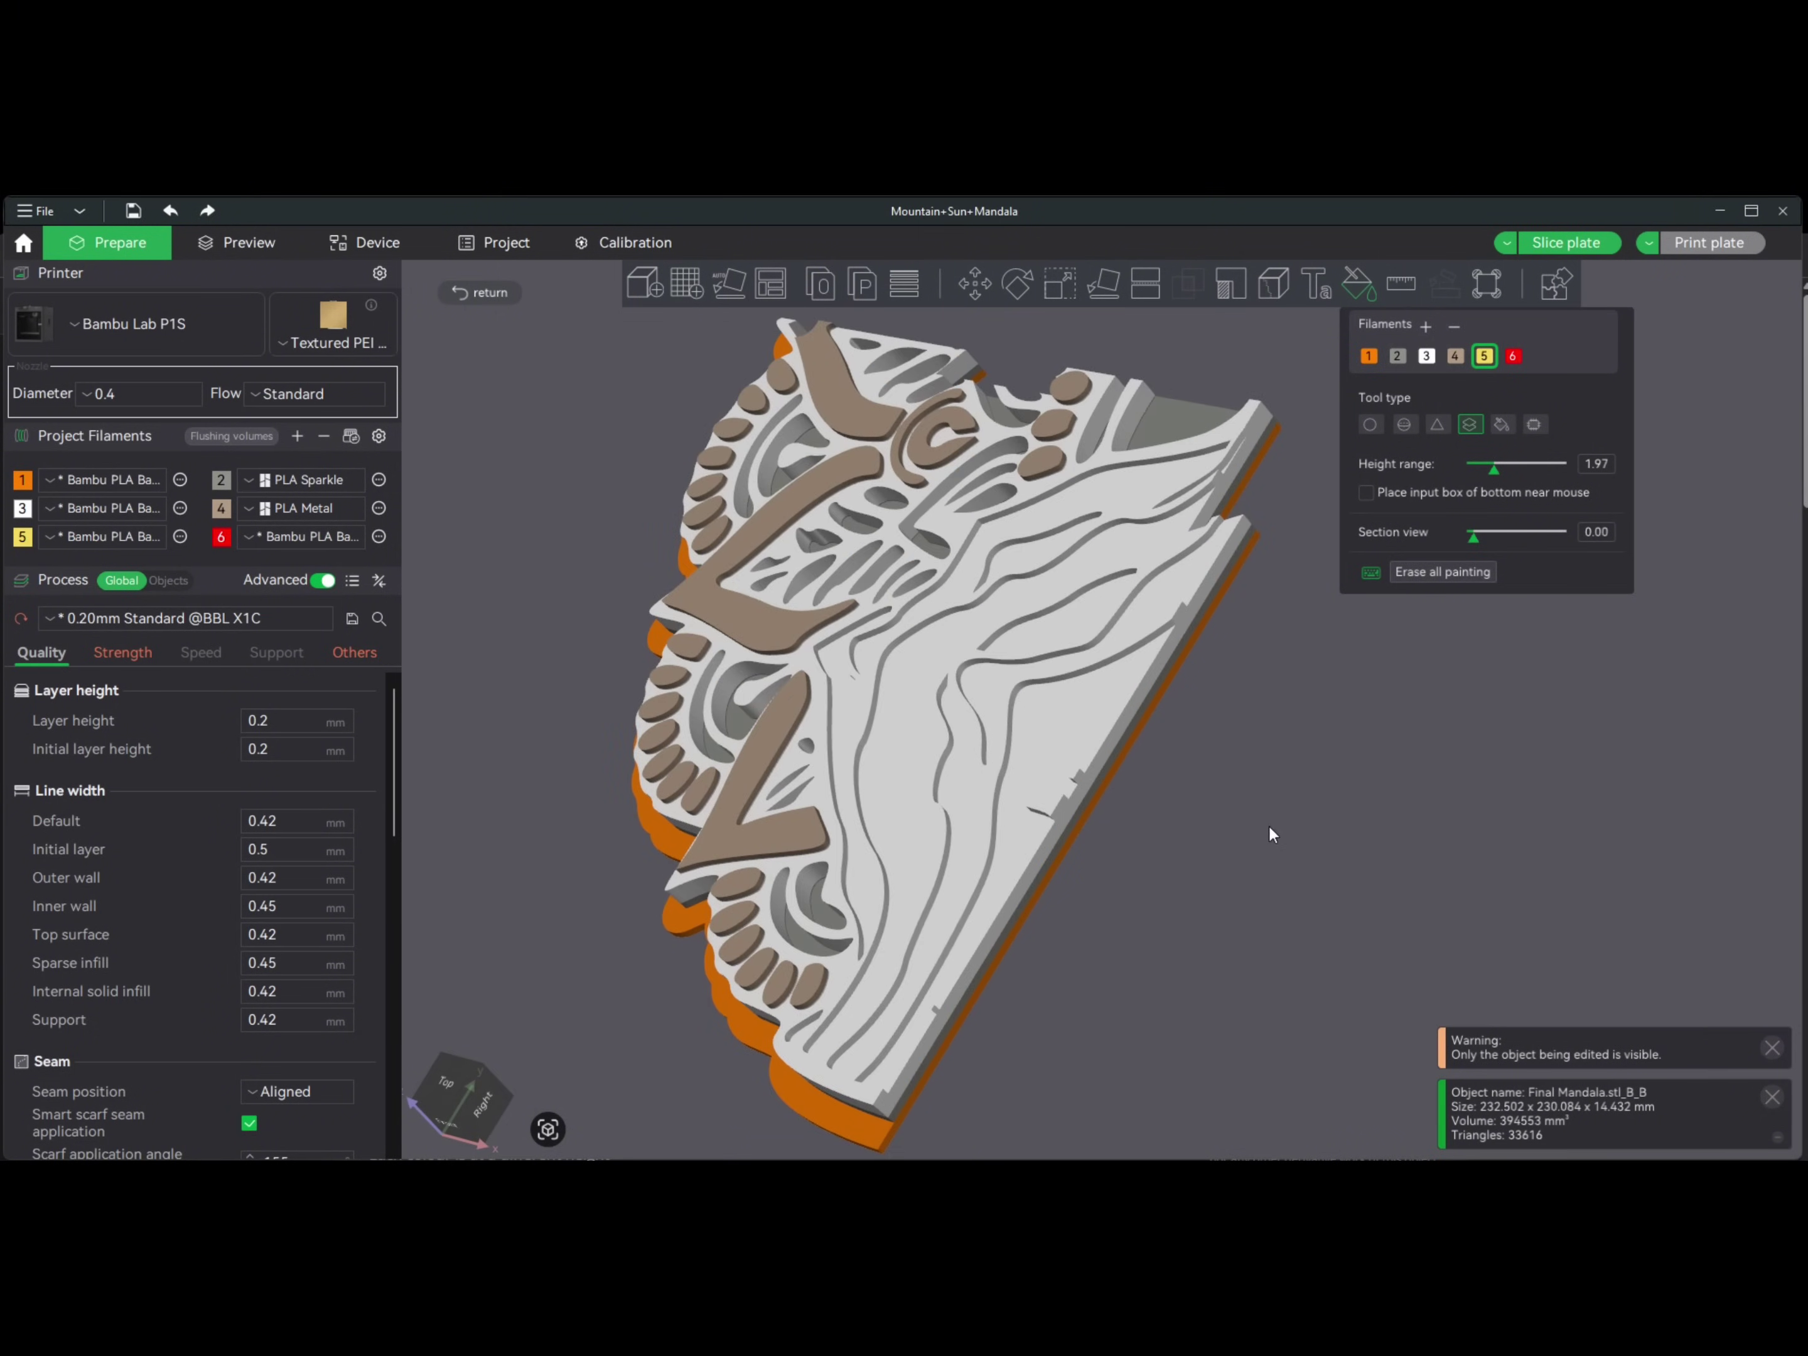
pyautogui.moveTo(1268, 827); pyautogui.dragTo(1271, 806)
pyautogui.scroll(5, 1256, 590)
pyautogui.moveTo(1317, 744); pyautogui.dragTo(1147, 1157, button='right')
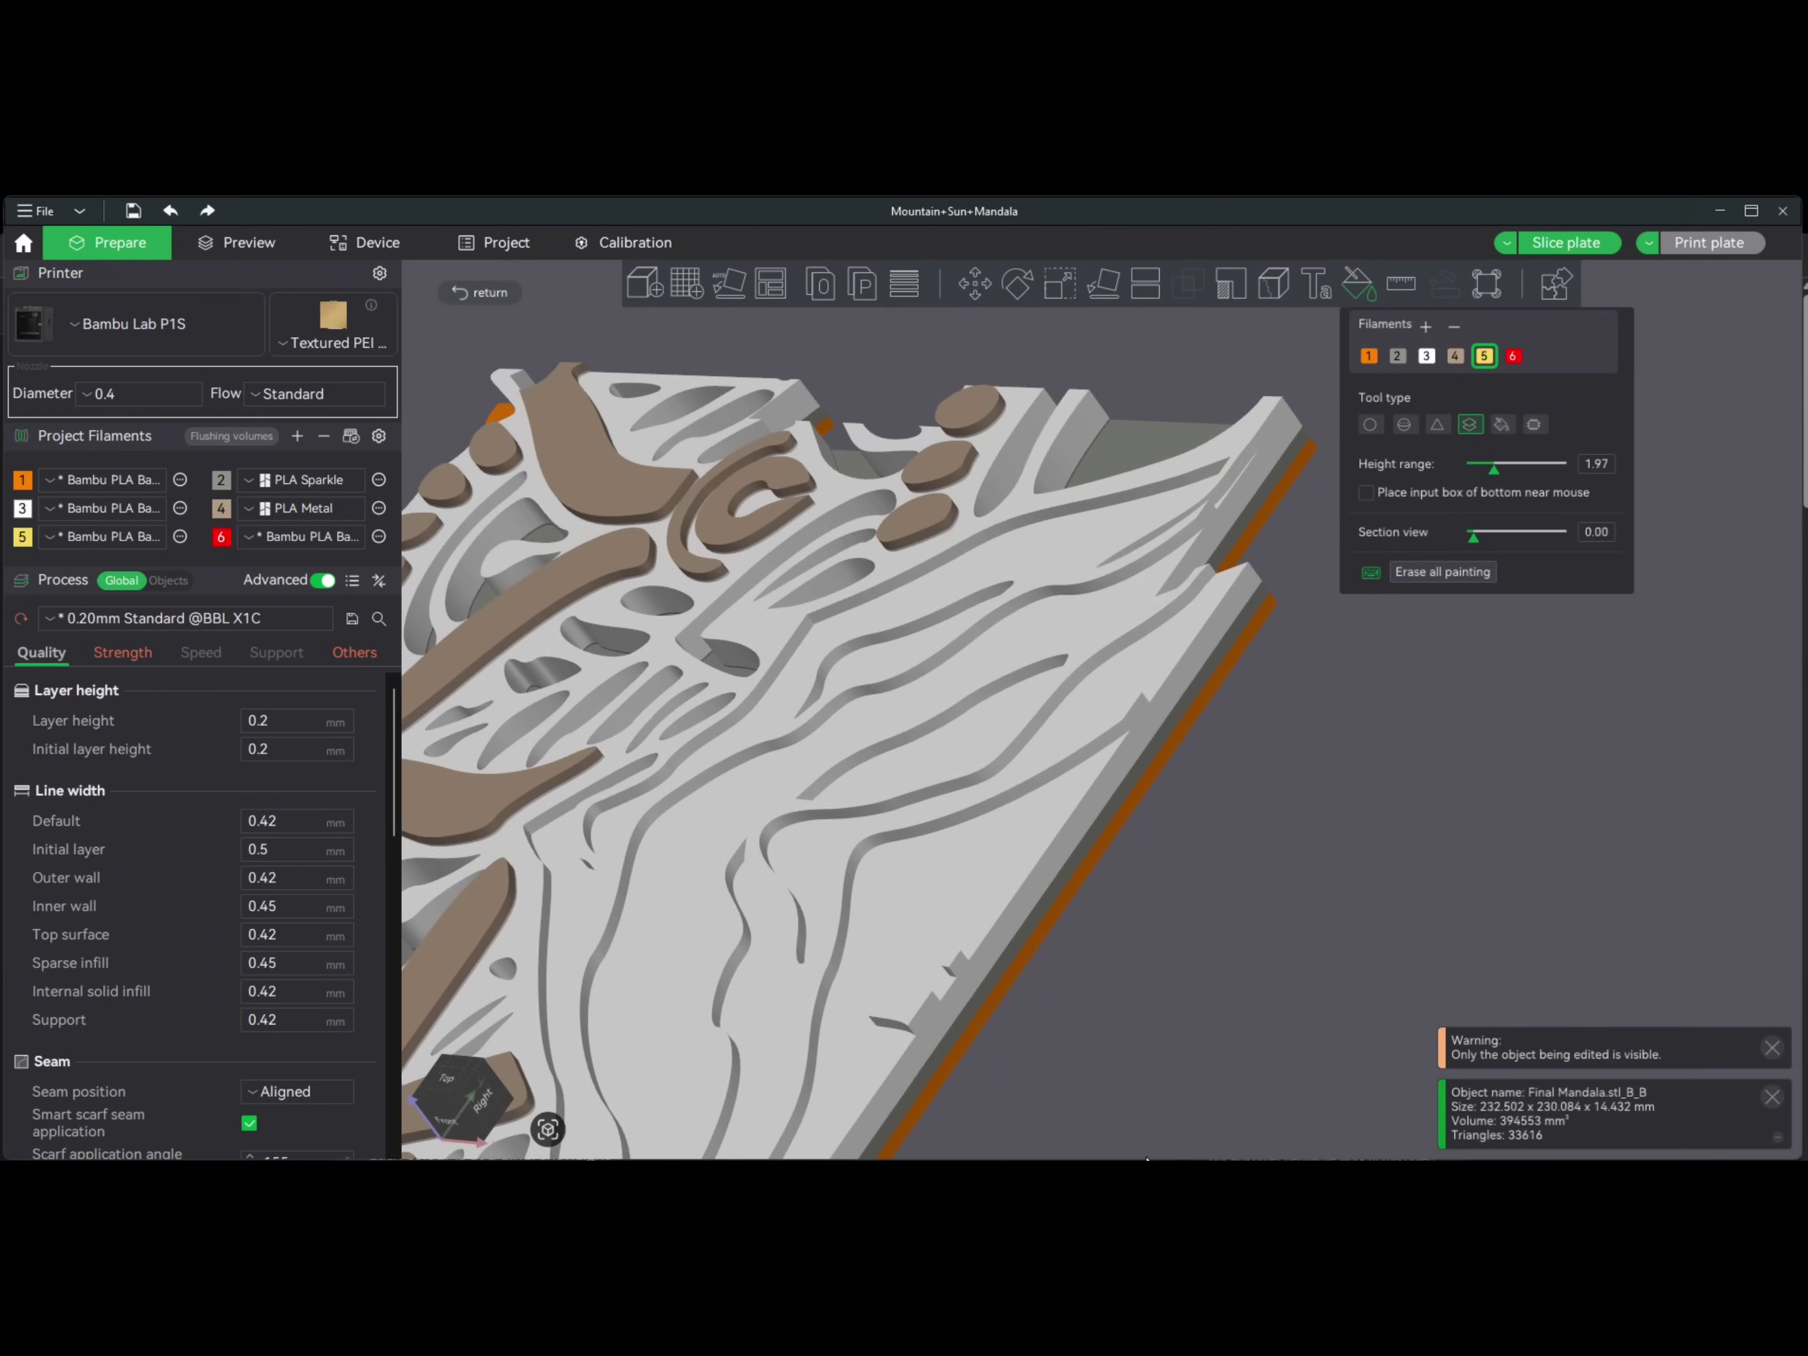
pyautogui.scroll(4, 1249, 945)
pyautogui.moveTo(1263, 910); pyautogui.dragTo(1259, 888, button='right')
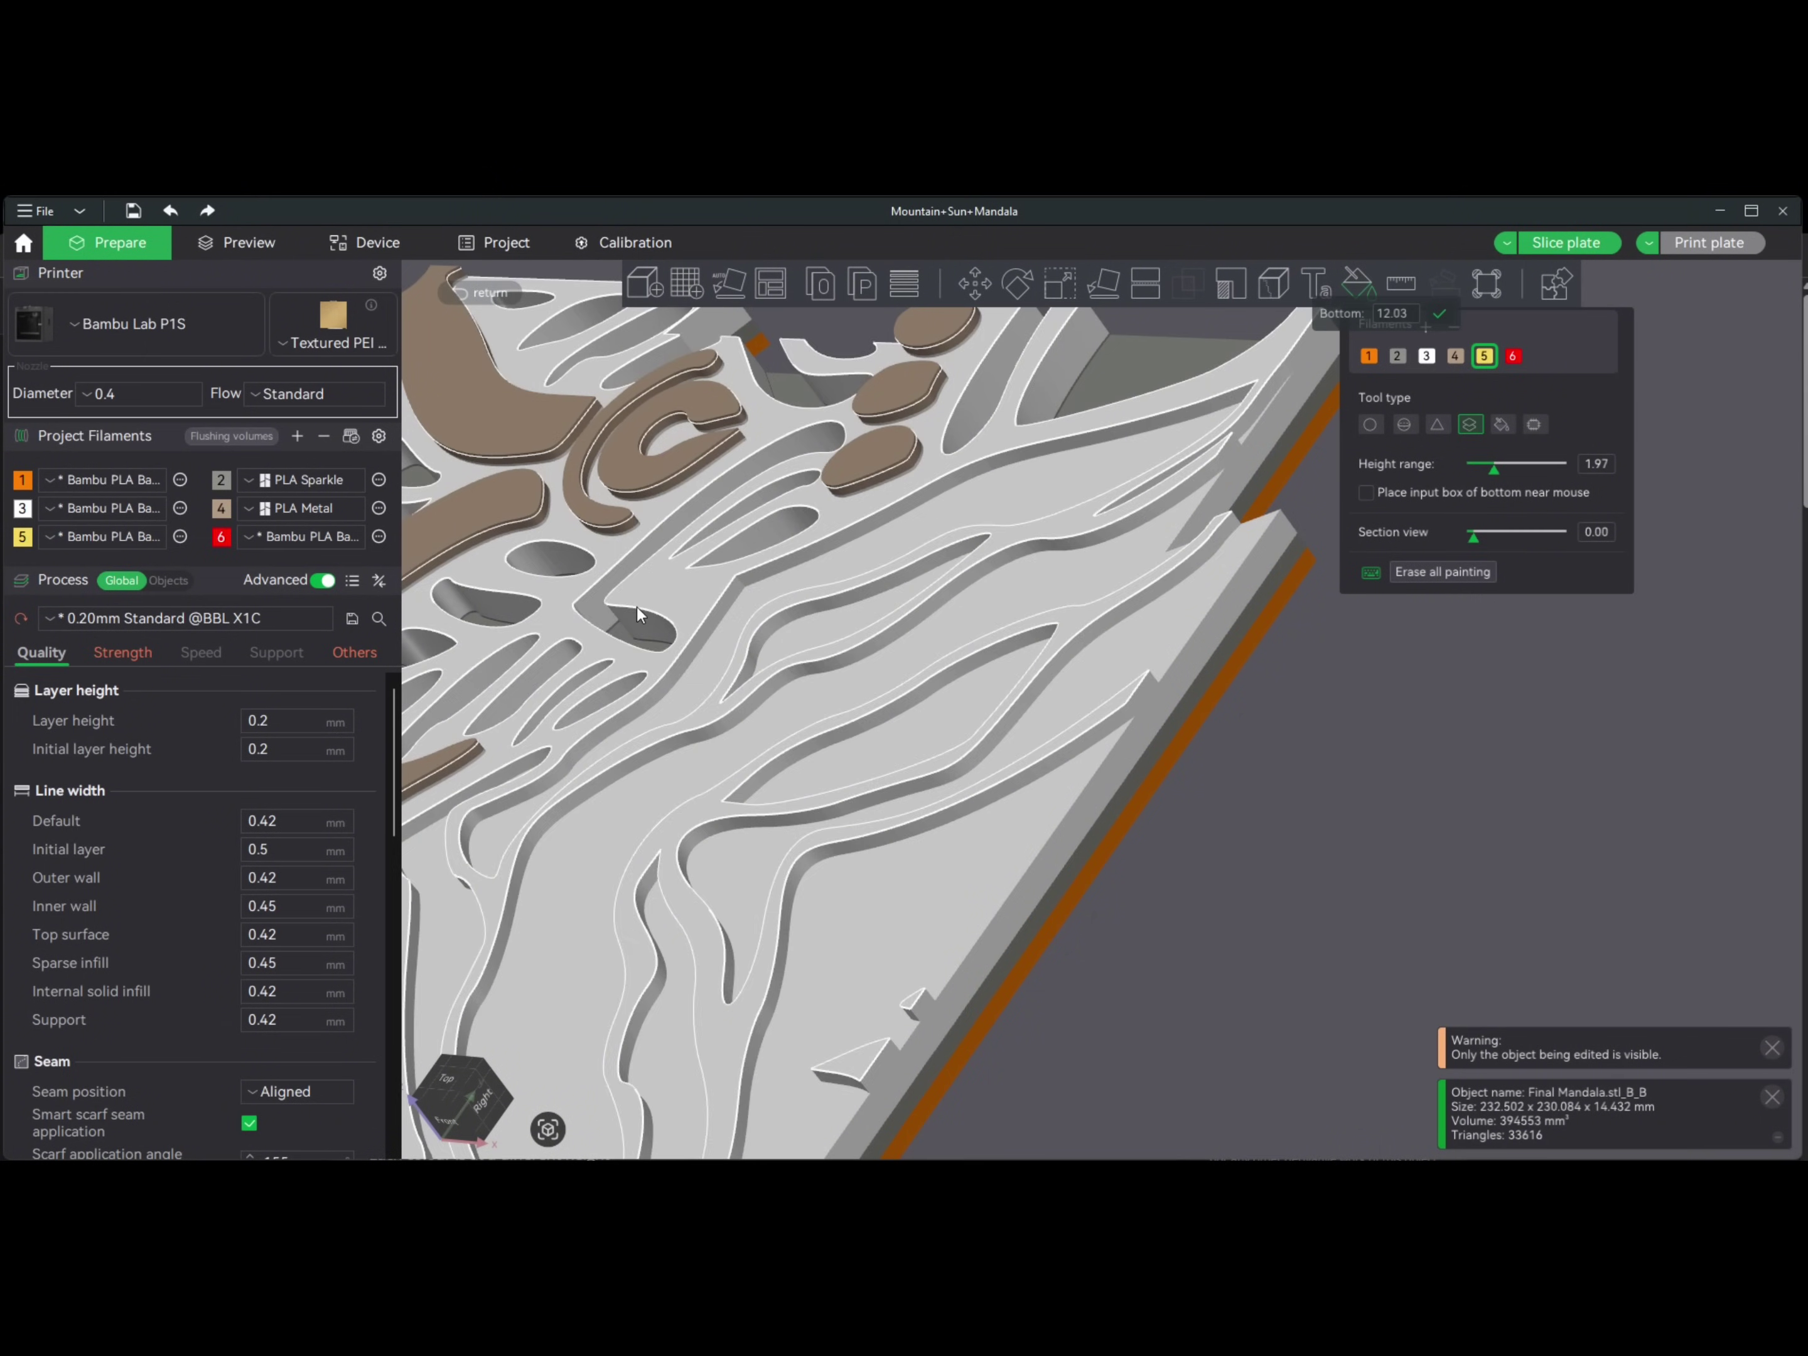
pyautogui.click(1037, 875)
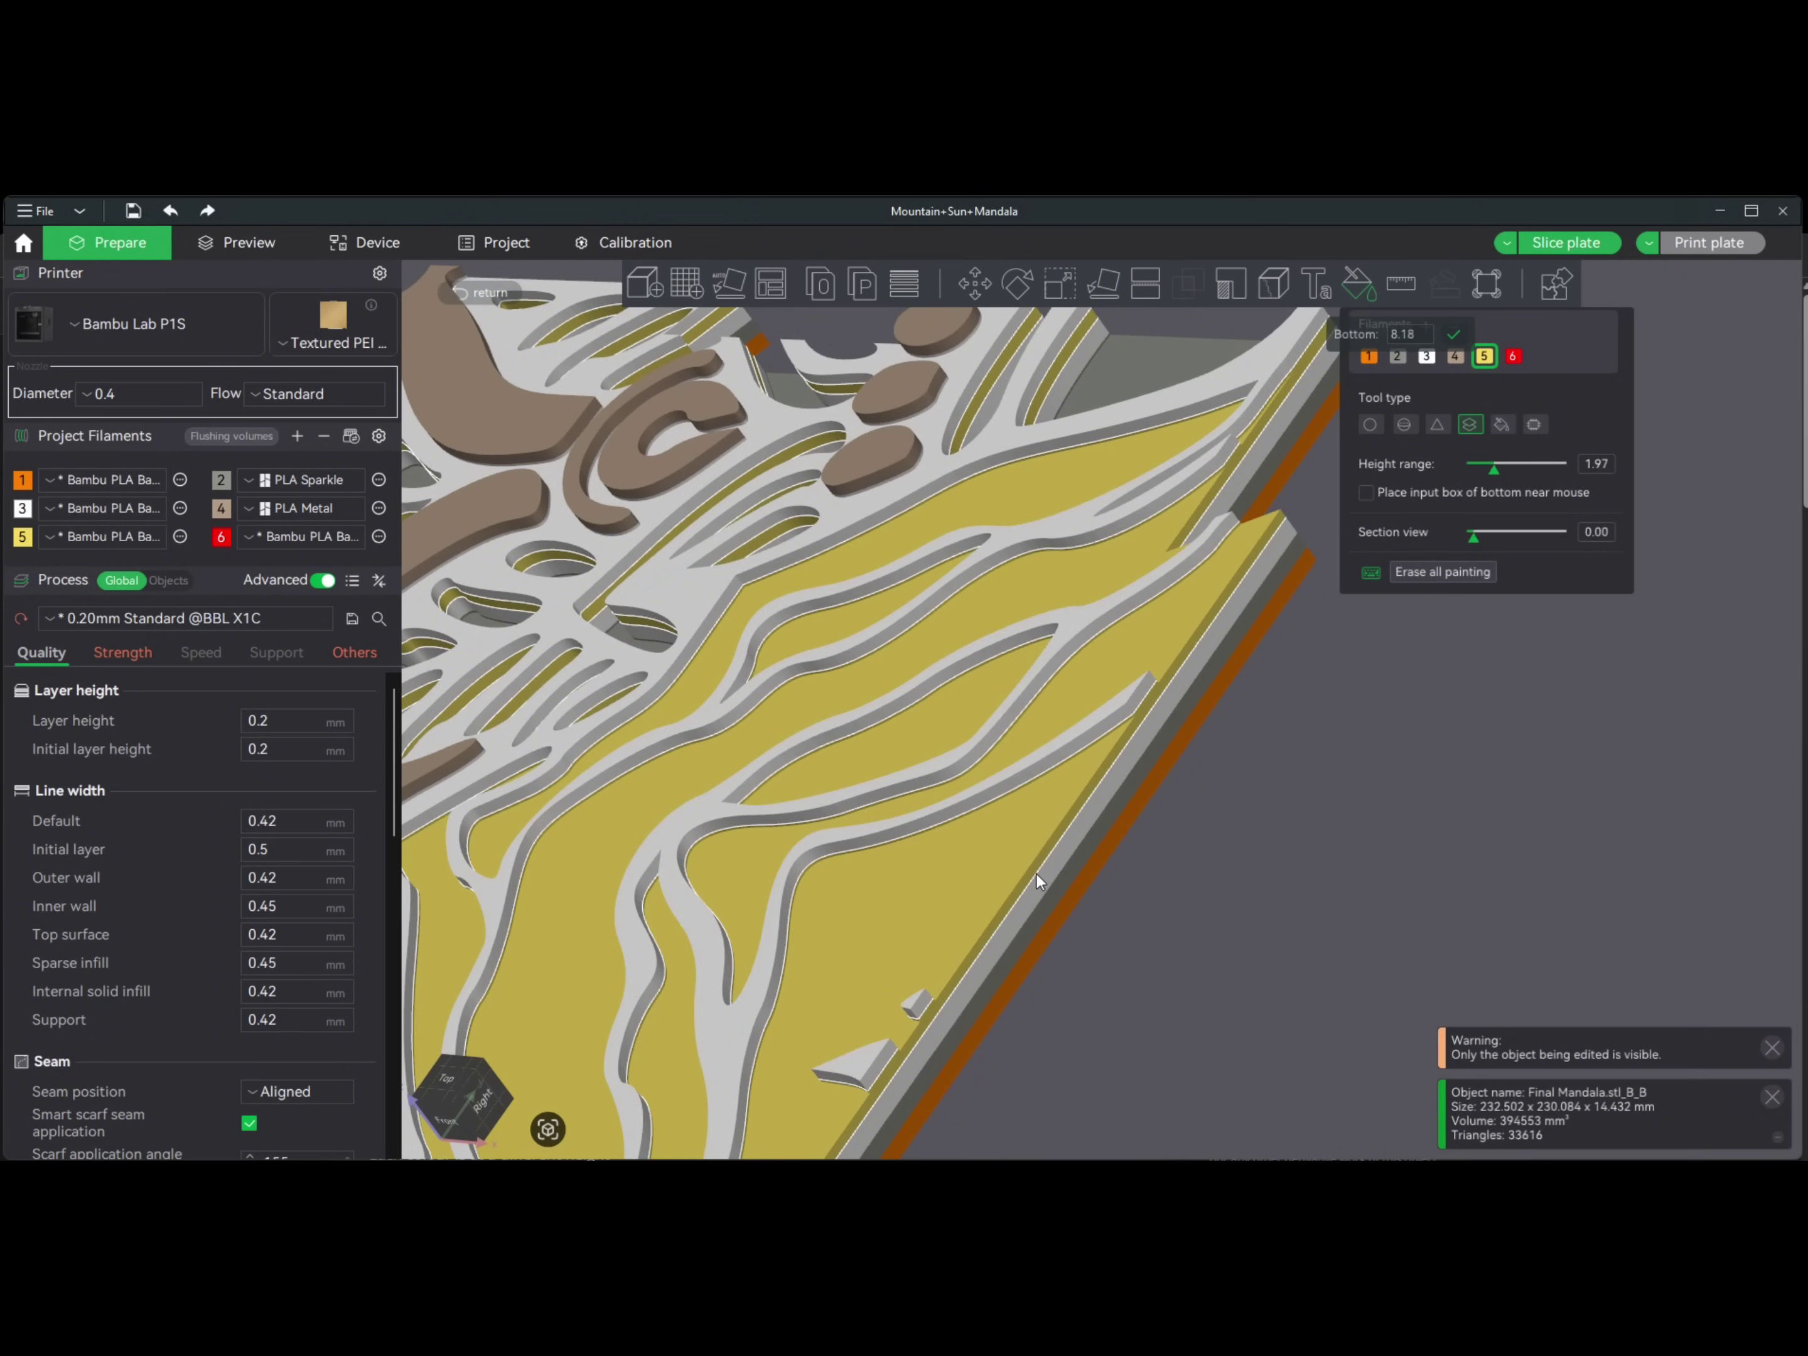
pyautogui.scroll(-5, 1401, 859)
pyautogui.moveTo(1401, 859); pyautogui.dragTo(1322, 819)
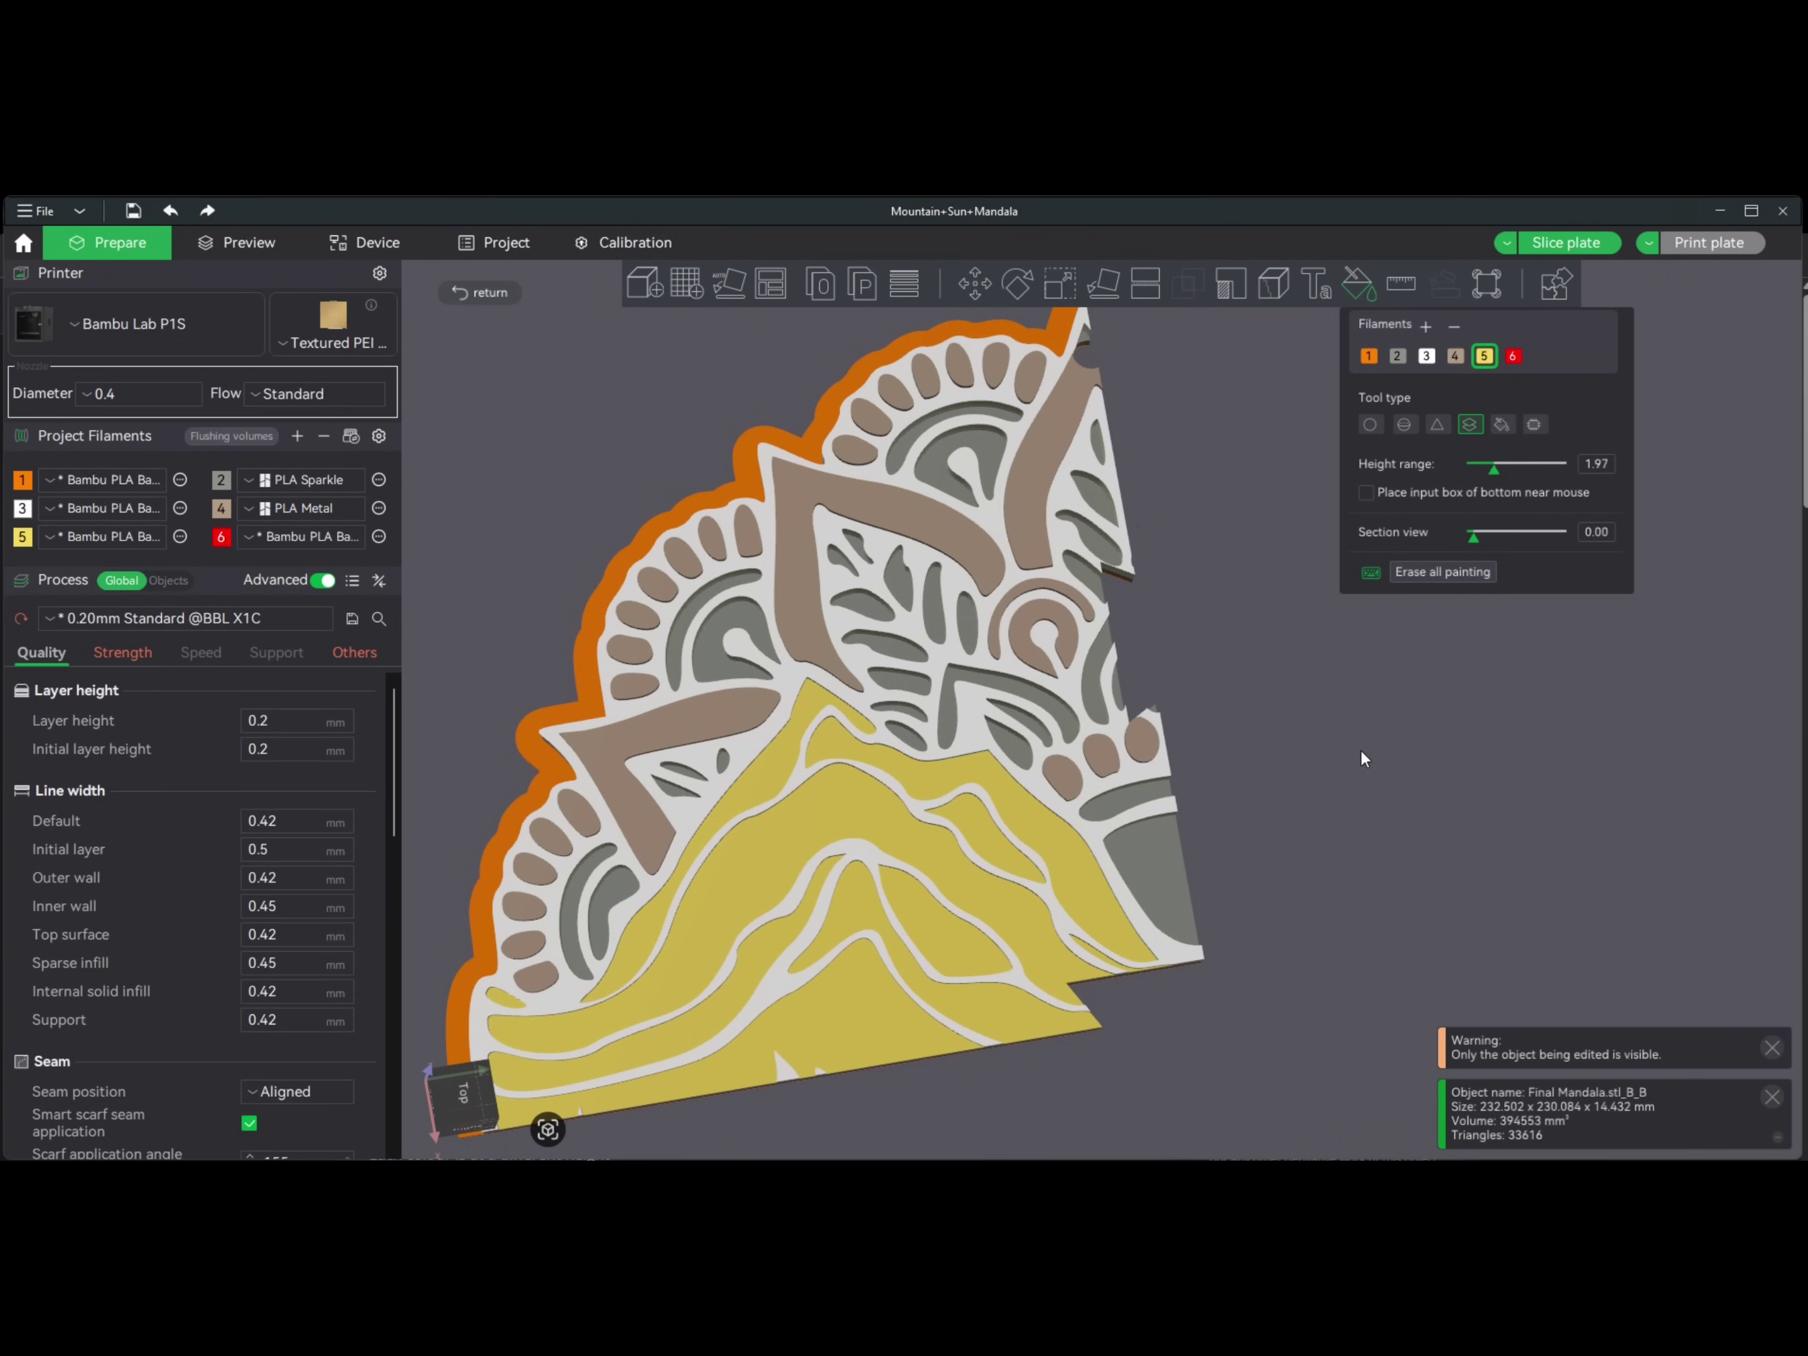
pyautogui.moveTo(1321, 777); pyautogui.dragTo(1332, 868)
pyautogui.click(490, 293)
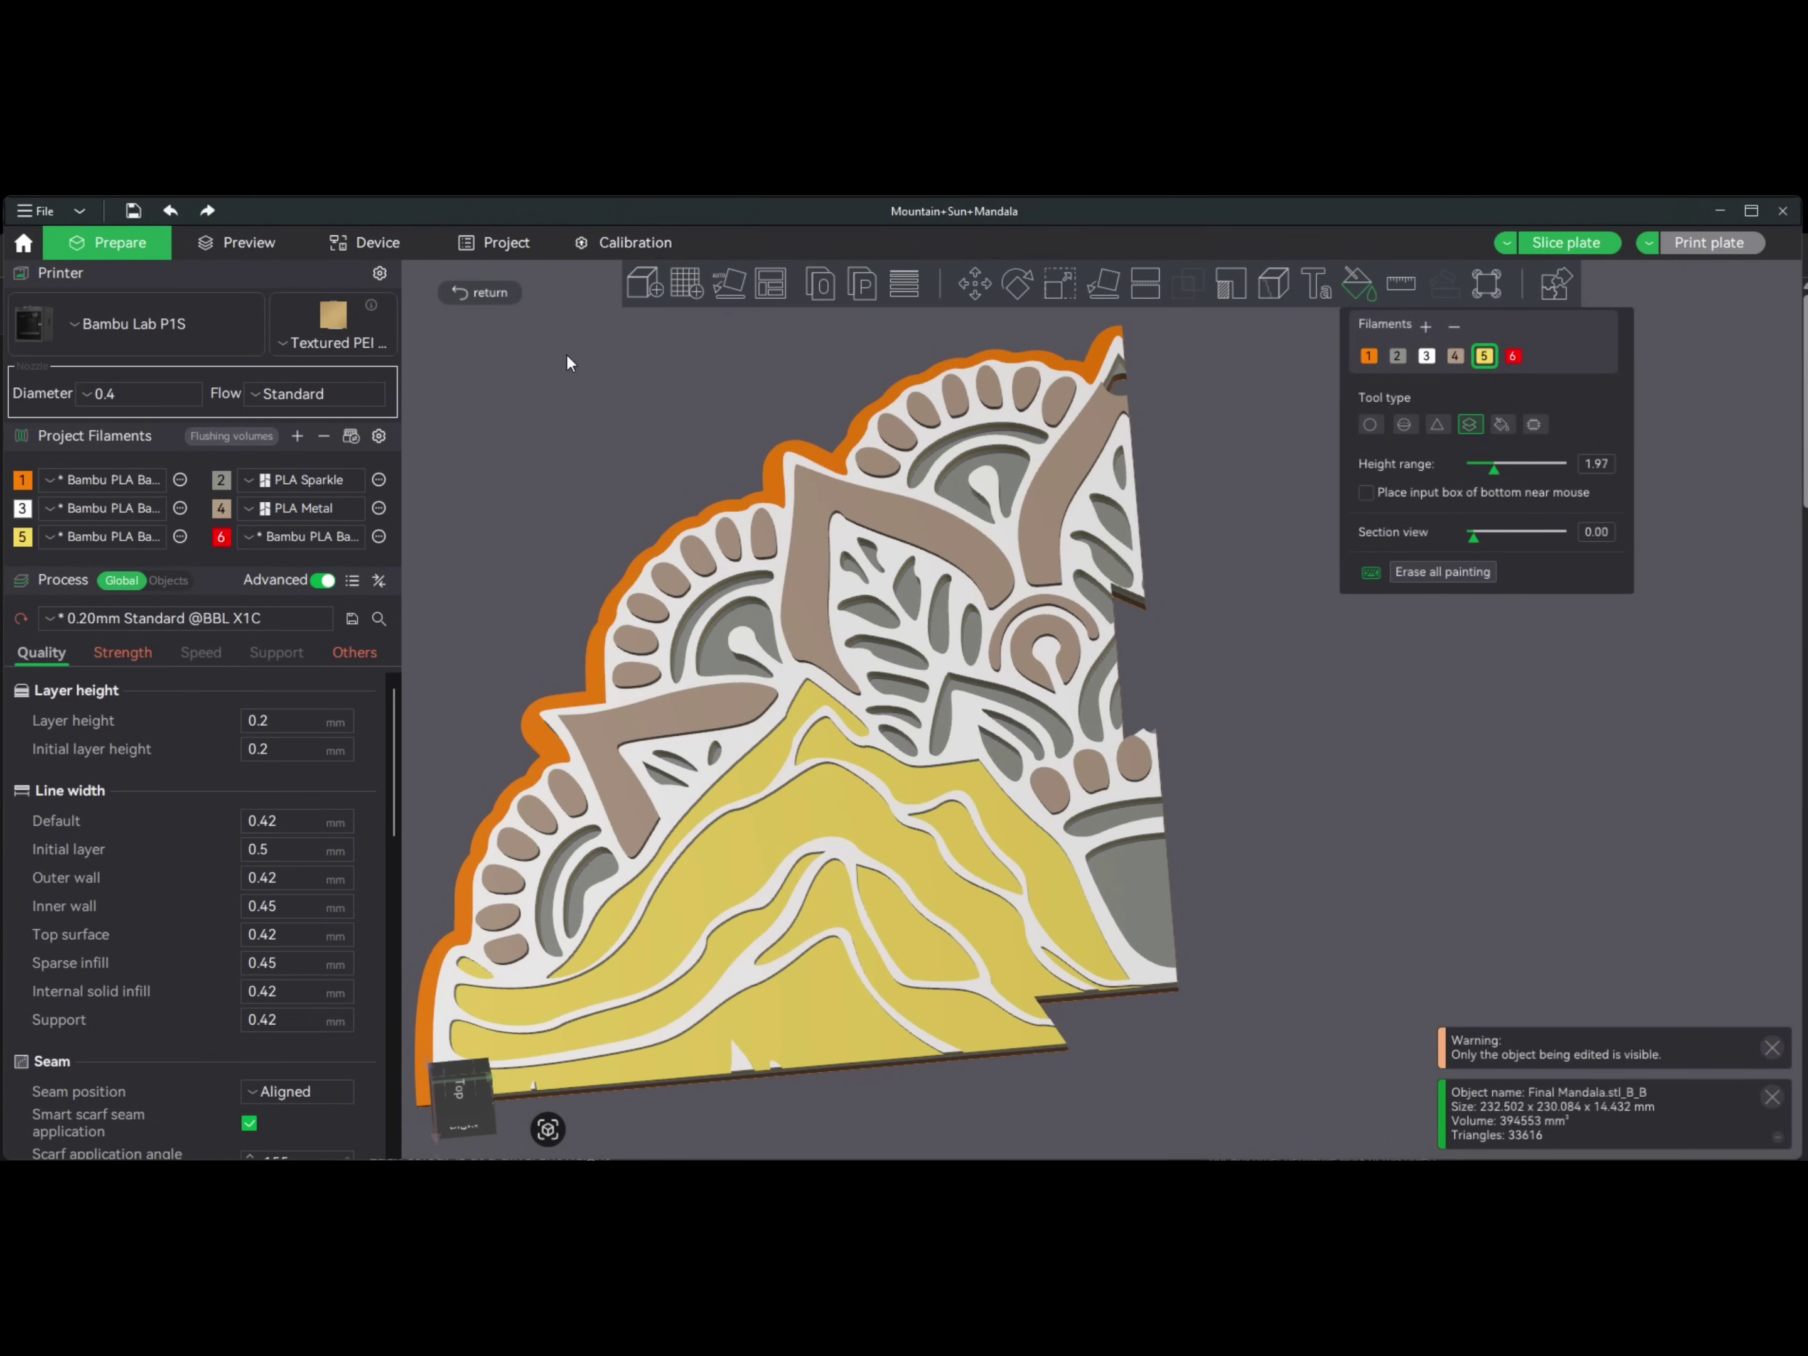
# - Slice the build plate holding the painted mandala quarter
pyautogui.scroll(-7, 1454, 840)
pyautogui.moveTo(1455, 841); pyautogui.dragTo(1390, 928)
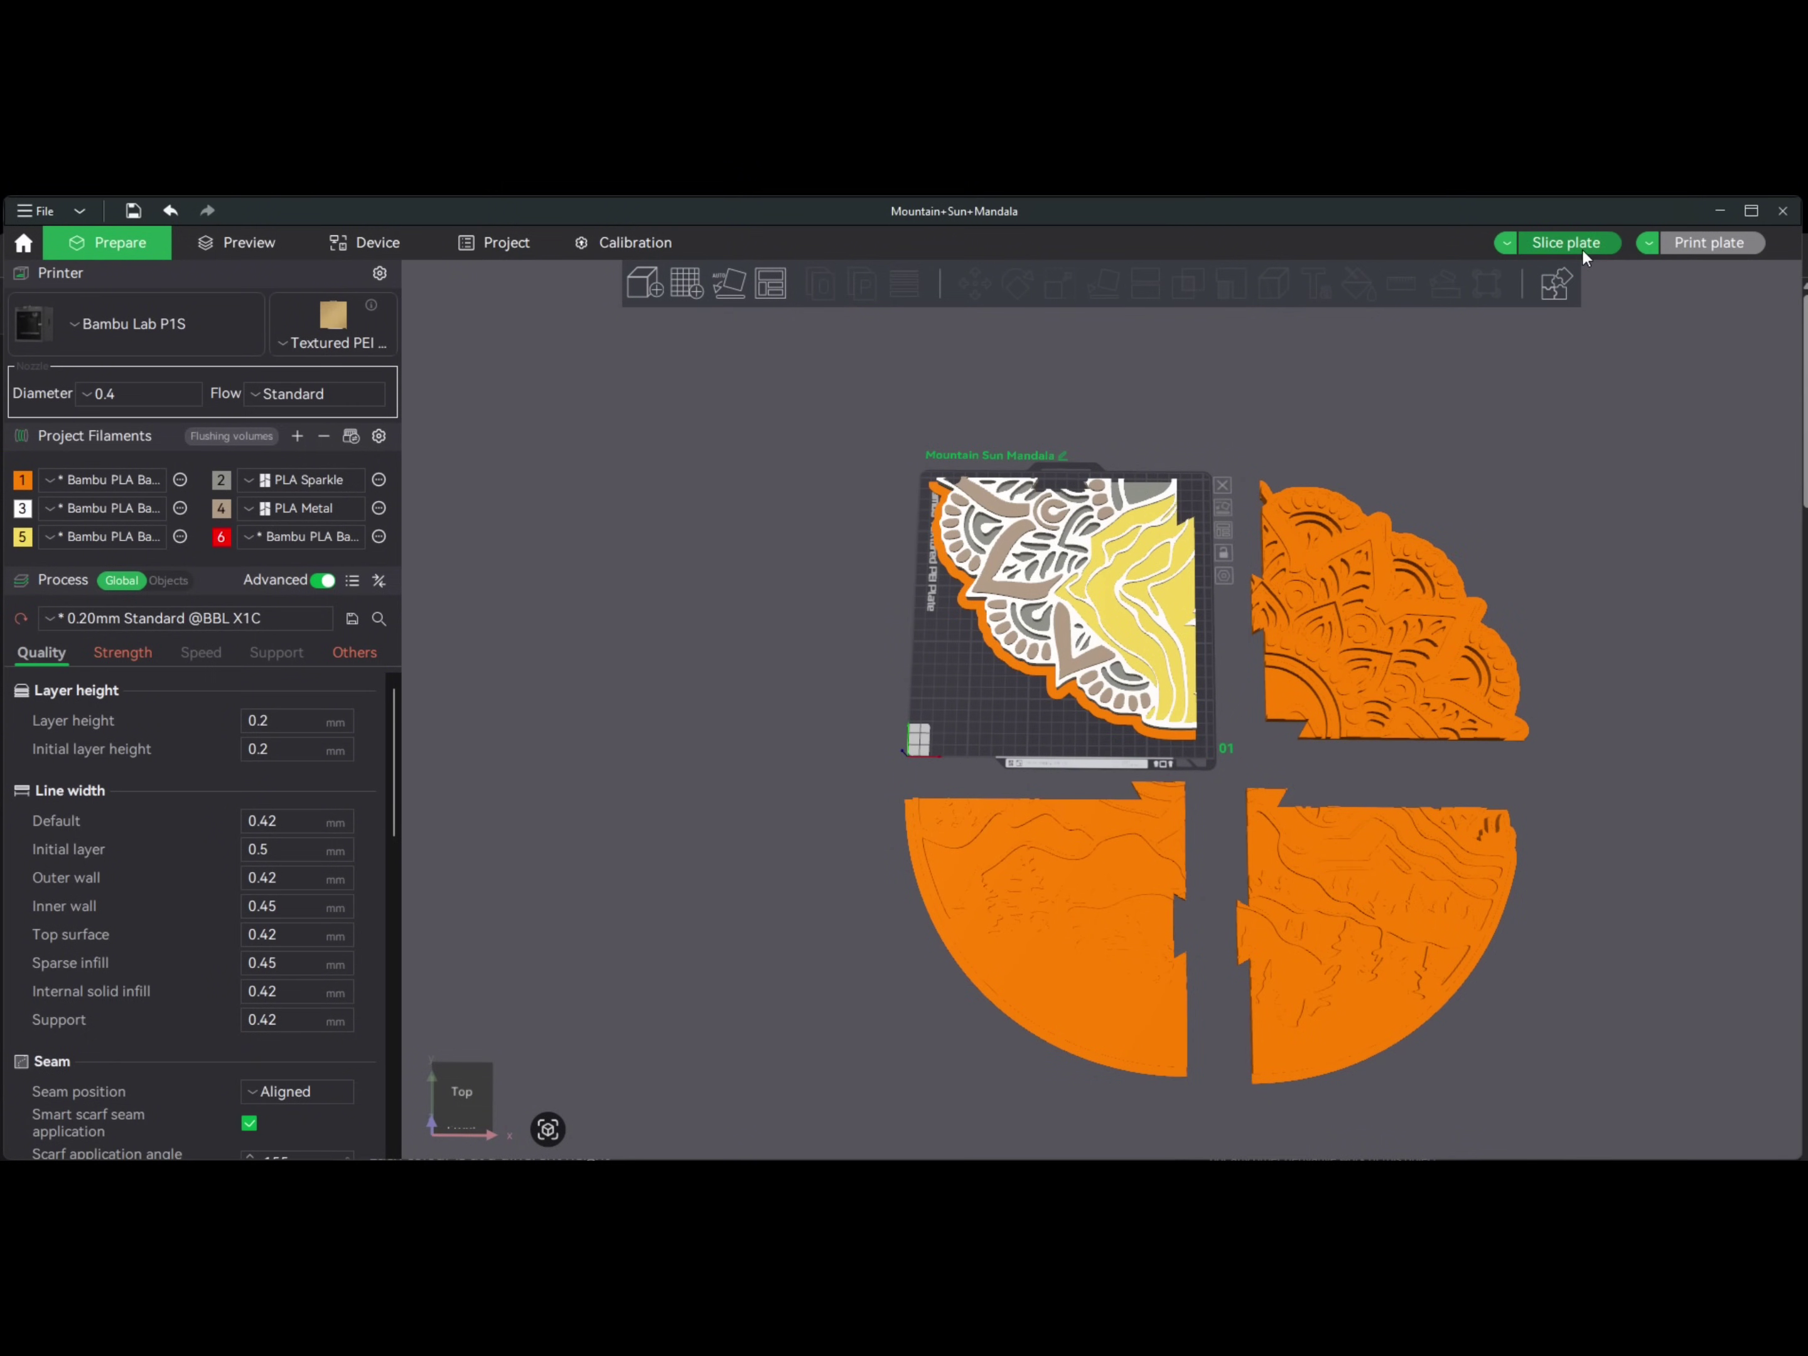
pyautogui.moveTo(1270, 612); pyautogui.dragTo(1281, 620)
pyautogui.moveTo(1299, 557); pyautogui.dragTo(1143, 657, button='middle')
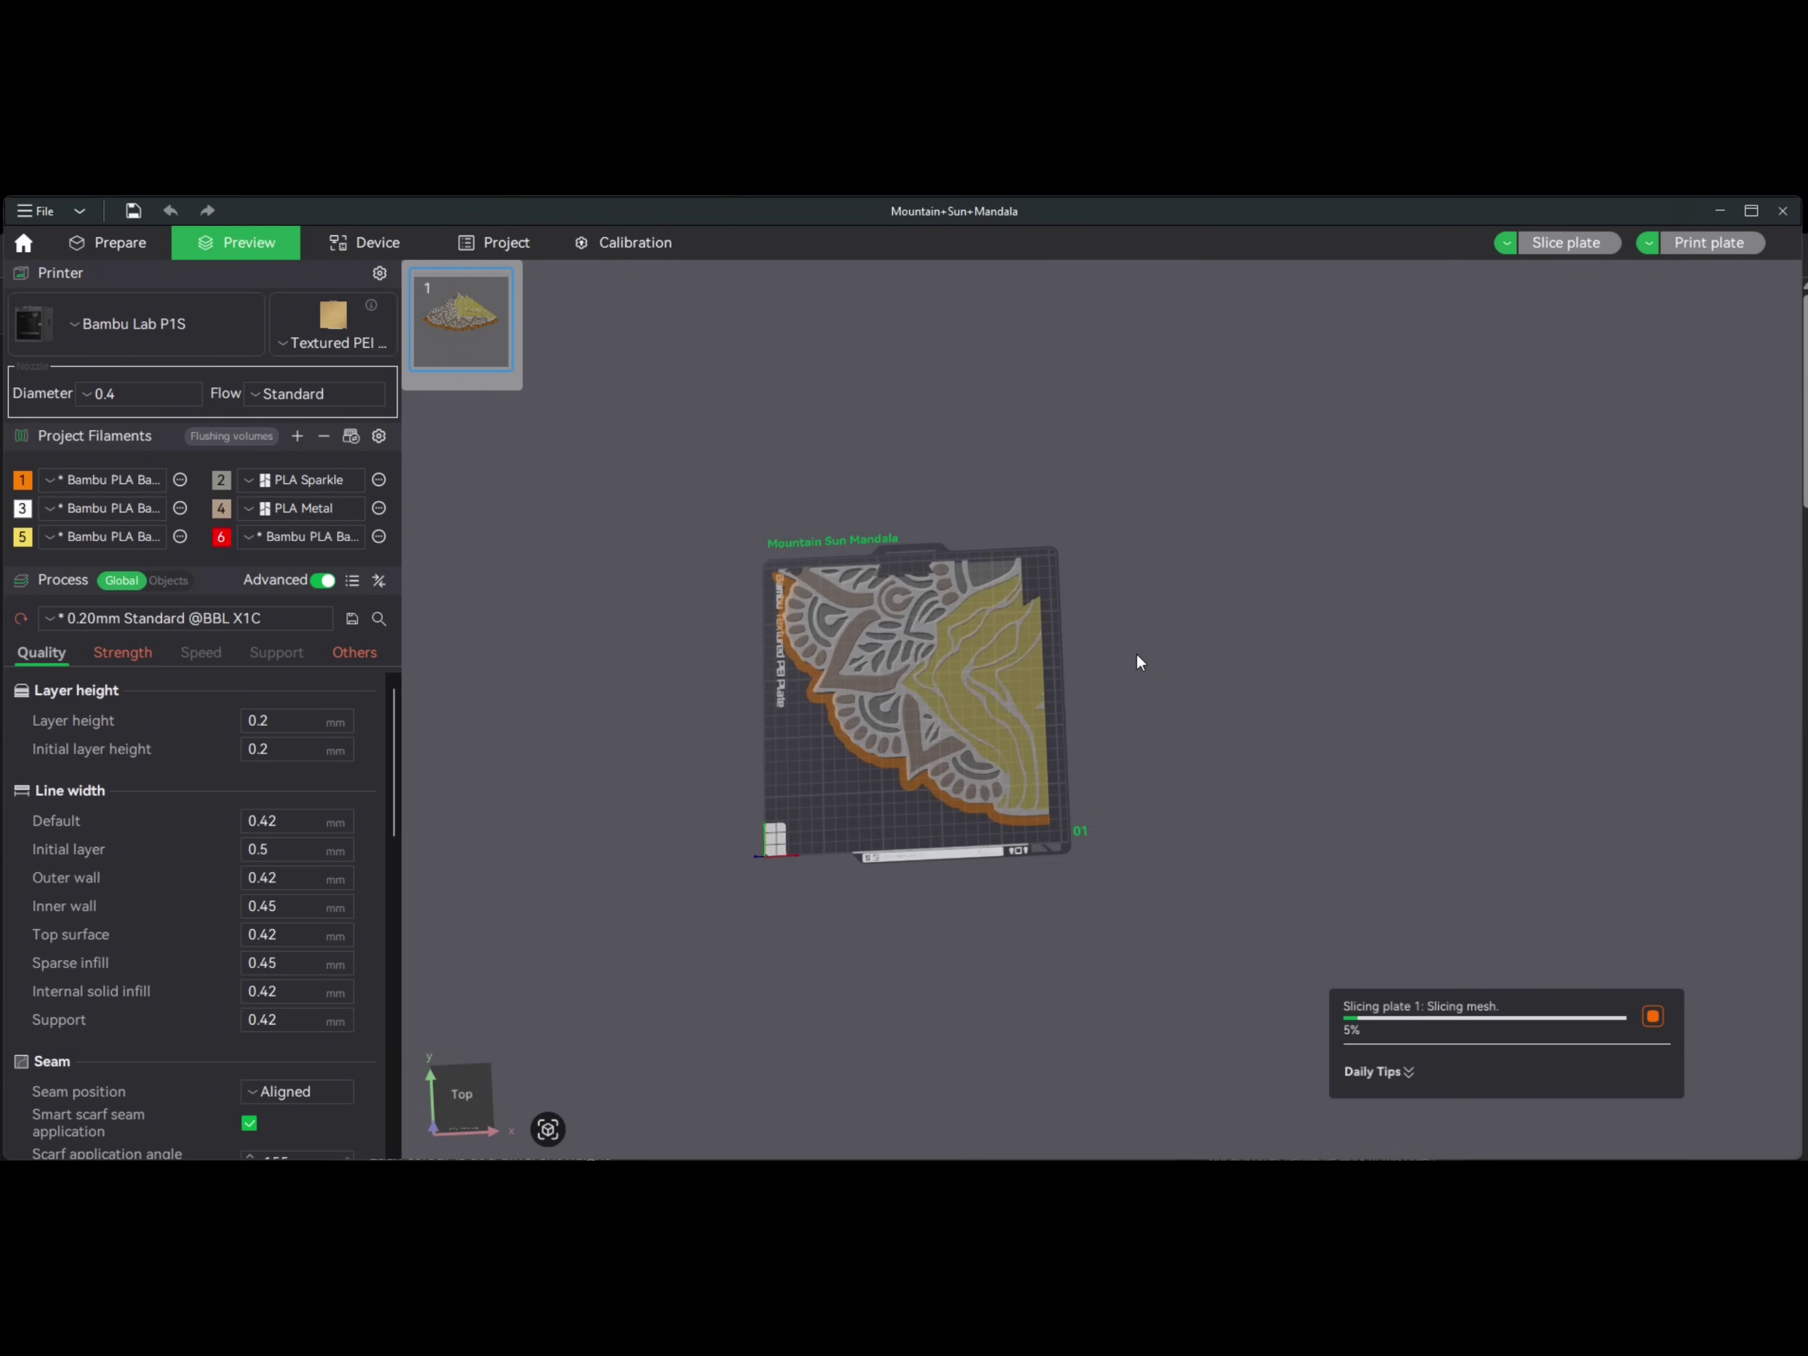
pyautogui.moveTo(1142, 660); pyautogui.dragTo(1137, 656)
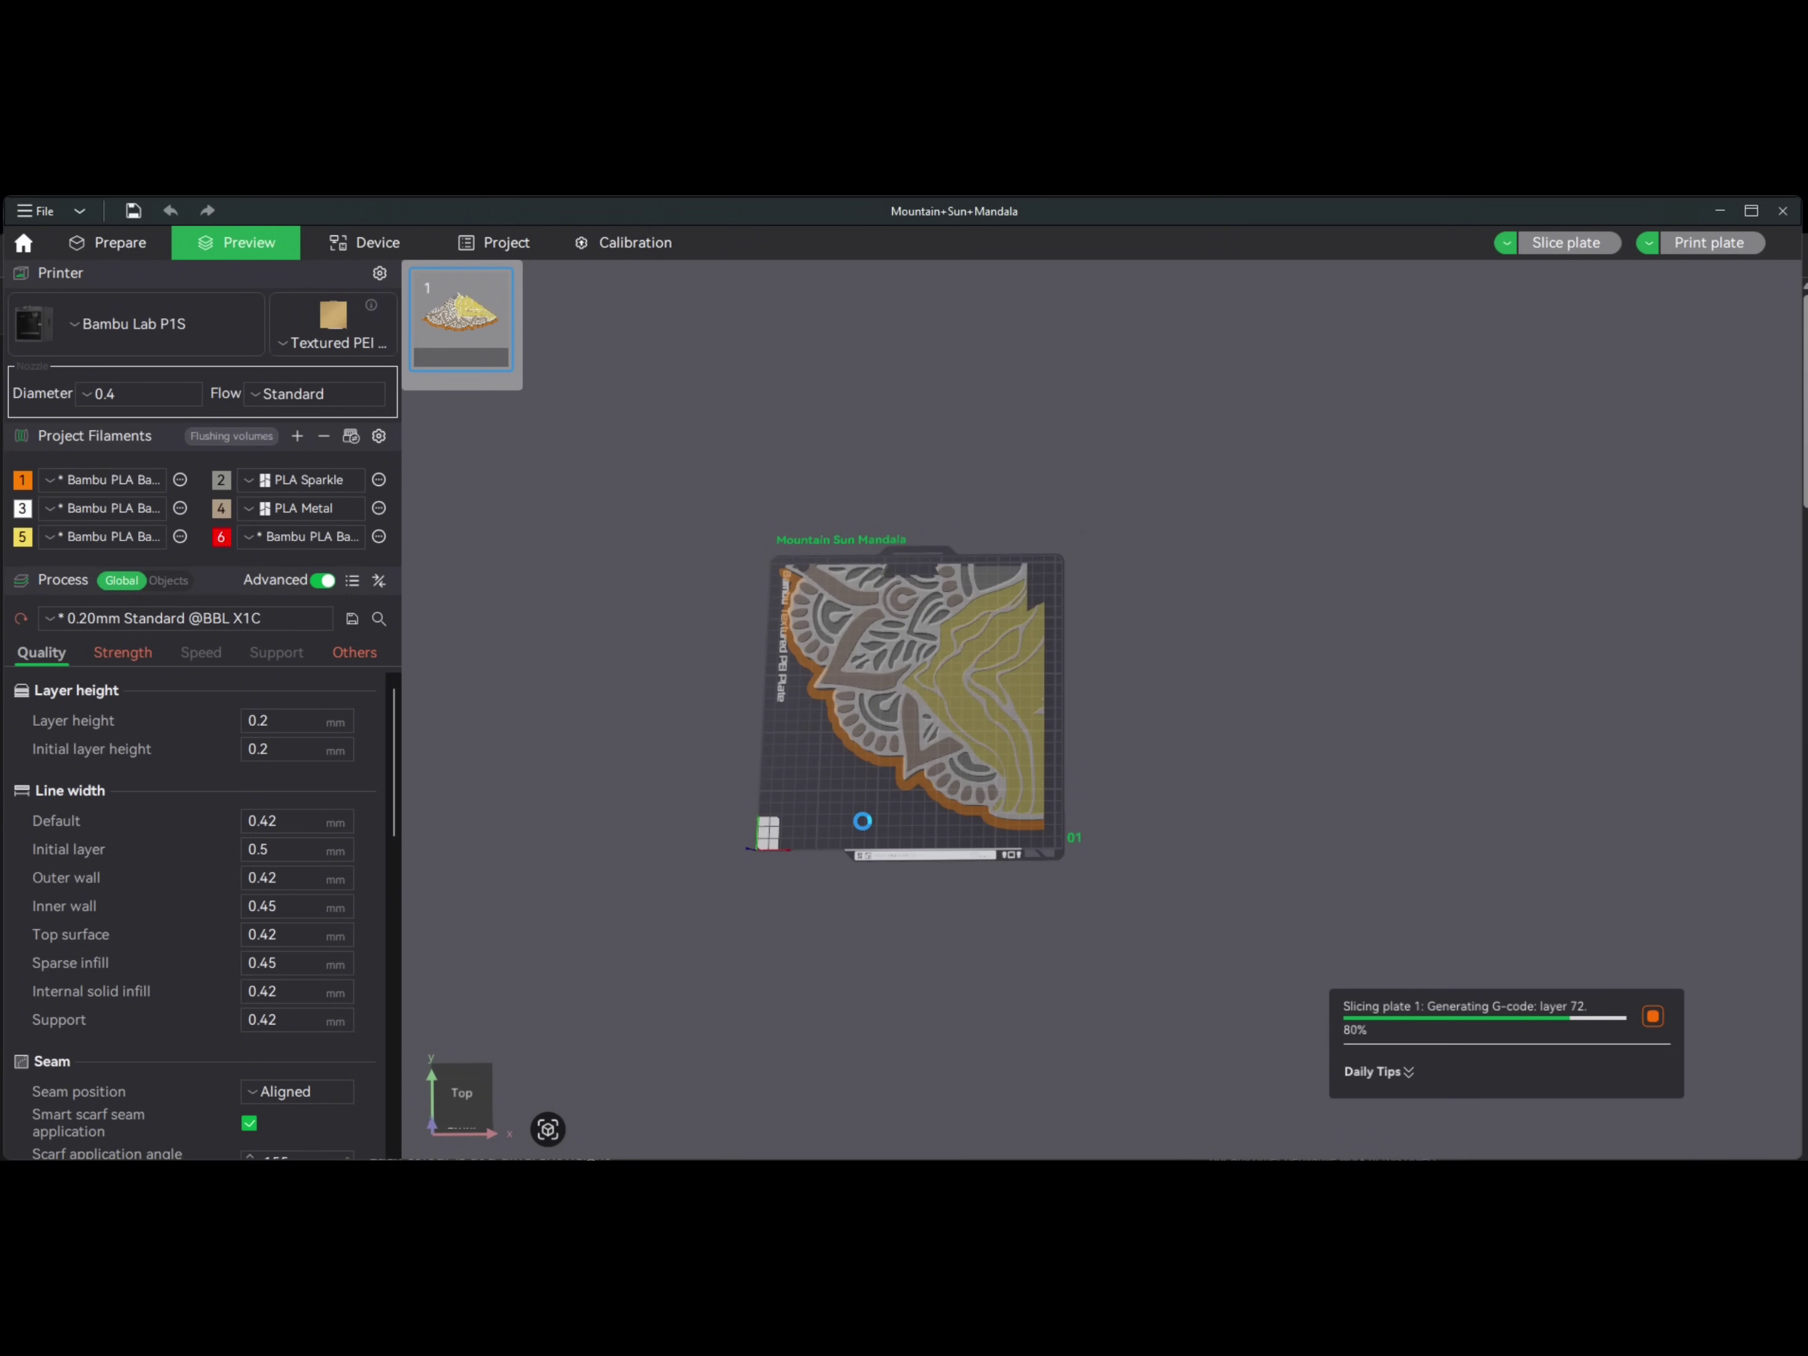
# - Examine the sliced quarter's filament colors from several angles together with the filament usage and print time estimate
pyautogui.moveTo(984, 693); pyautogui.dragTo(806, 899)
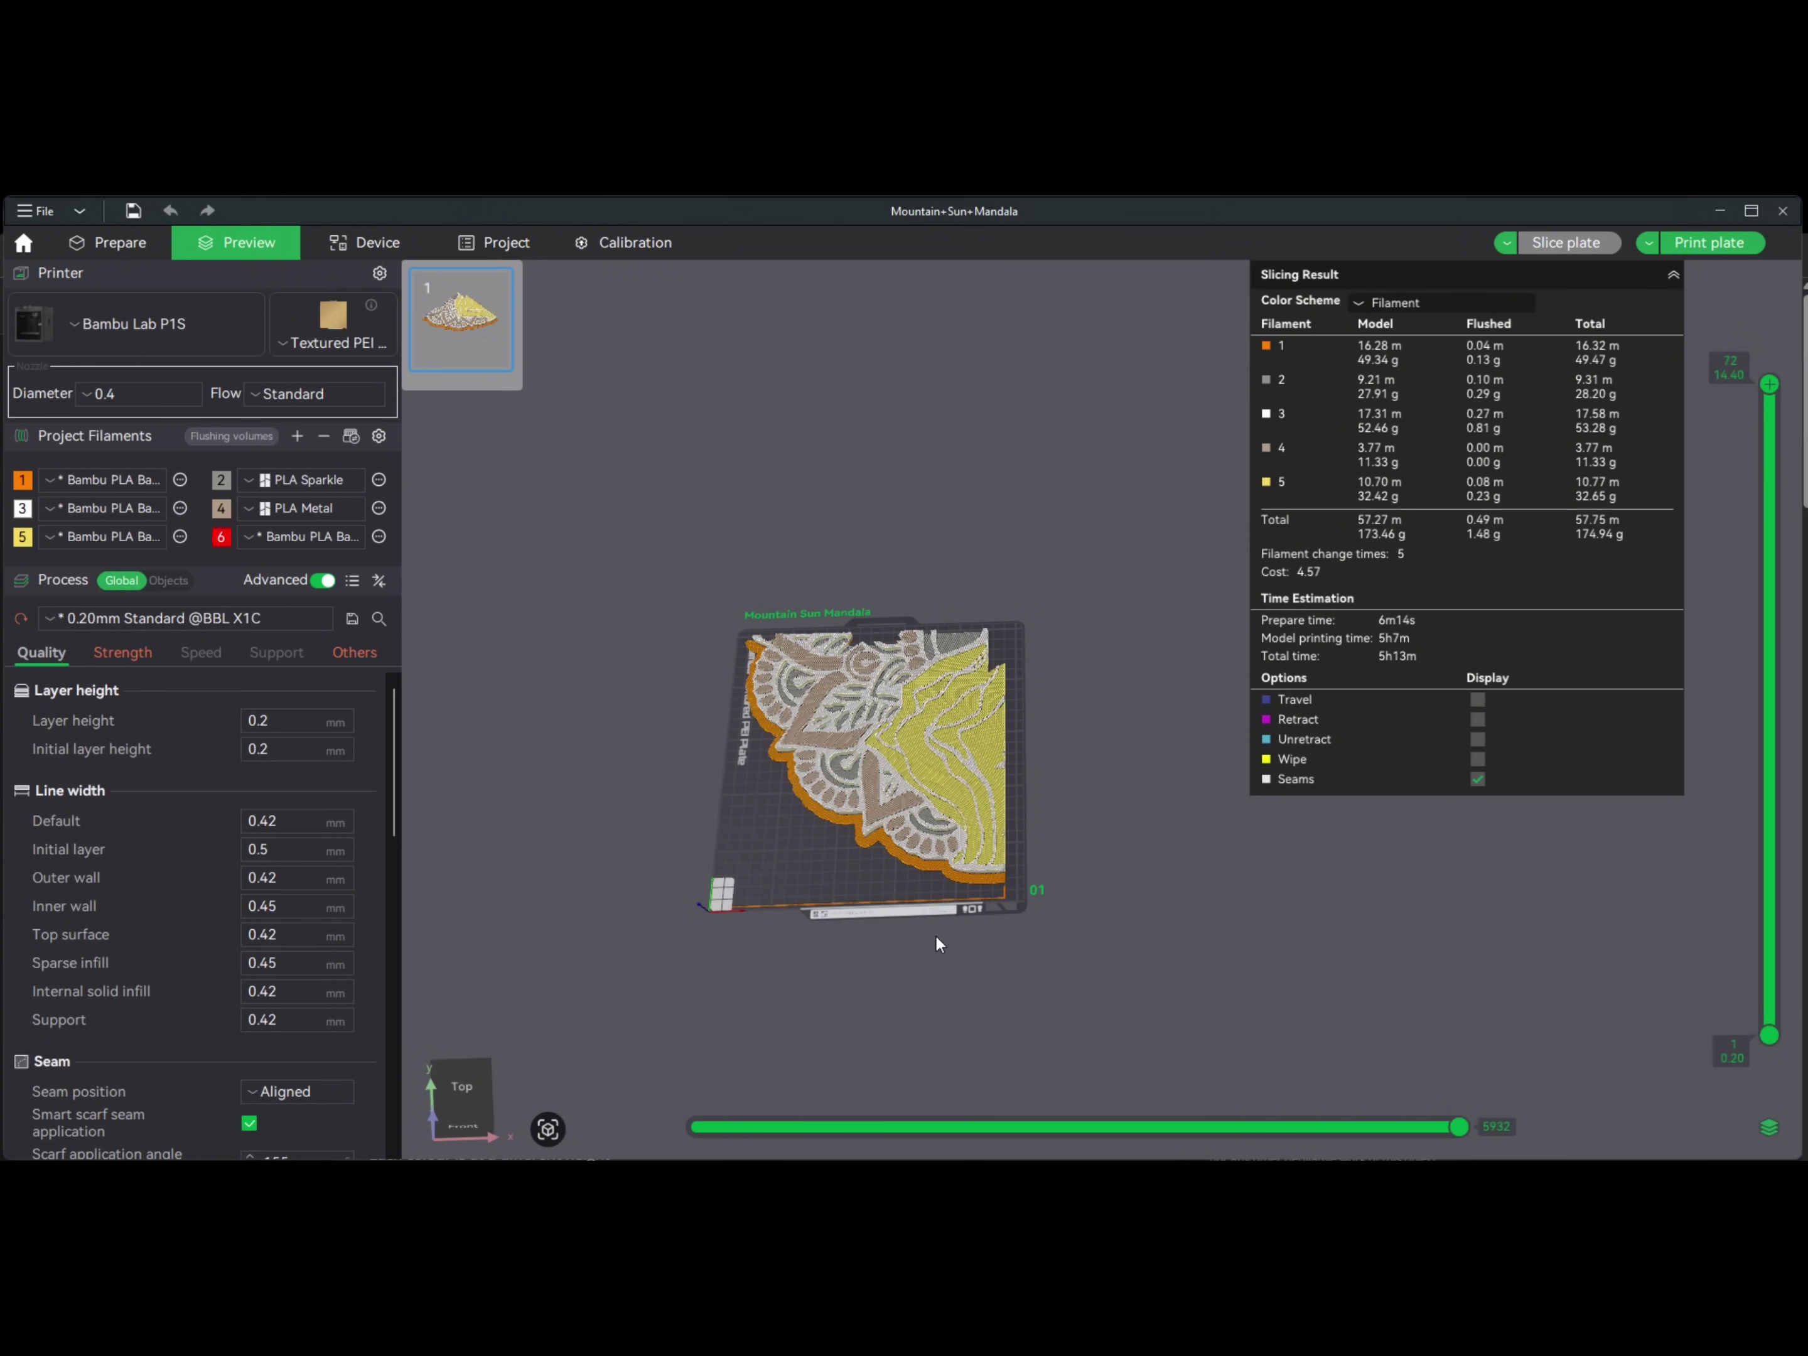
pyautogui.moveTo(935, 862); pyautogui.dragTo(744, 896)
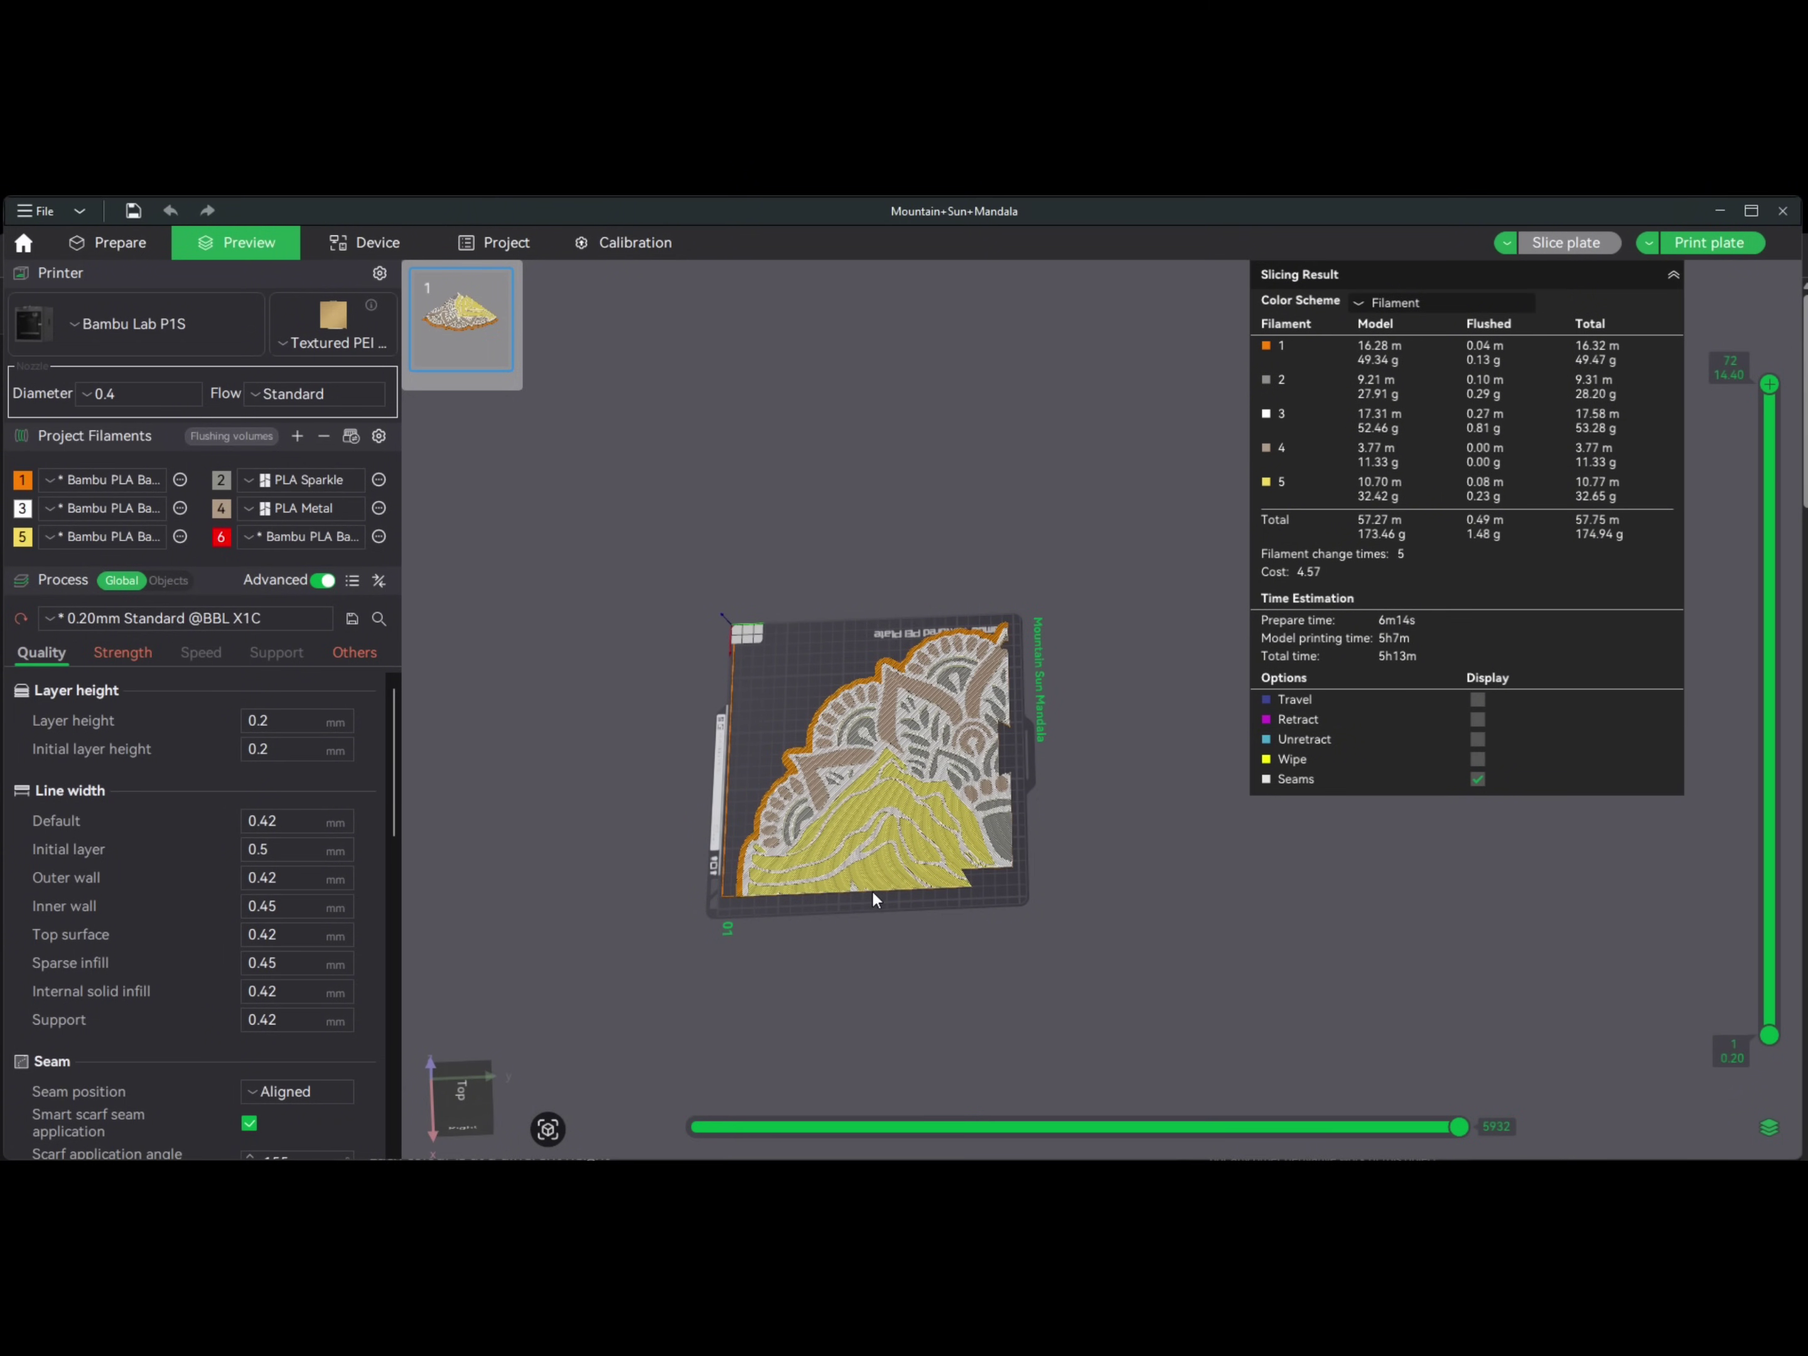
pyautogui.scroll(5, 1156, 671)
pyautogui.scroll(-2, 1148, 681)
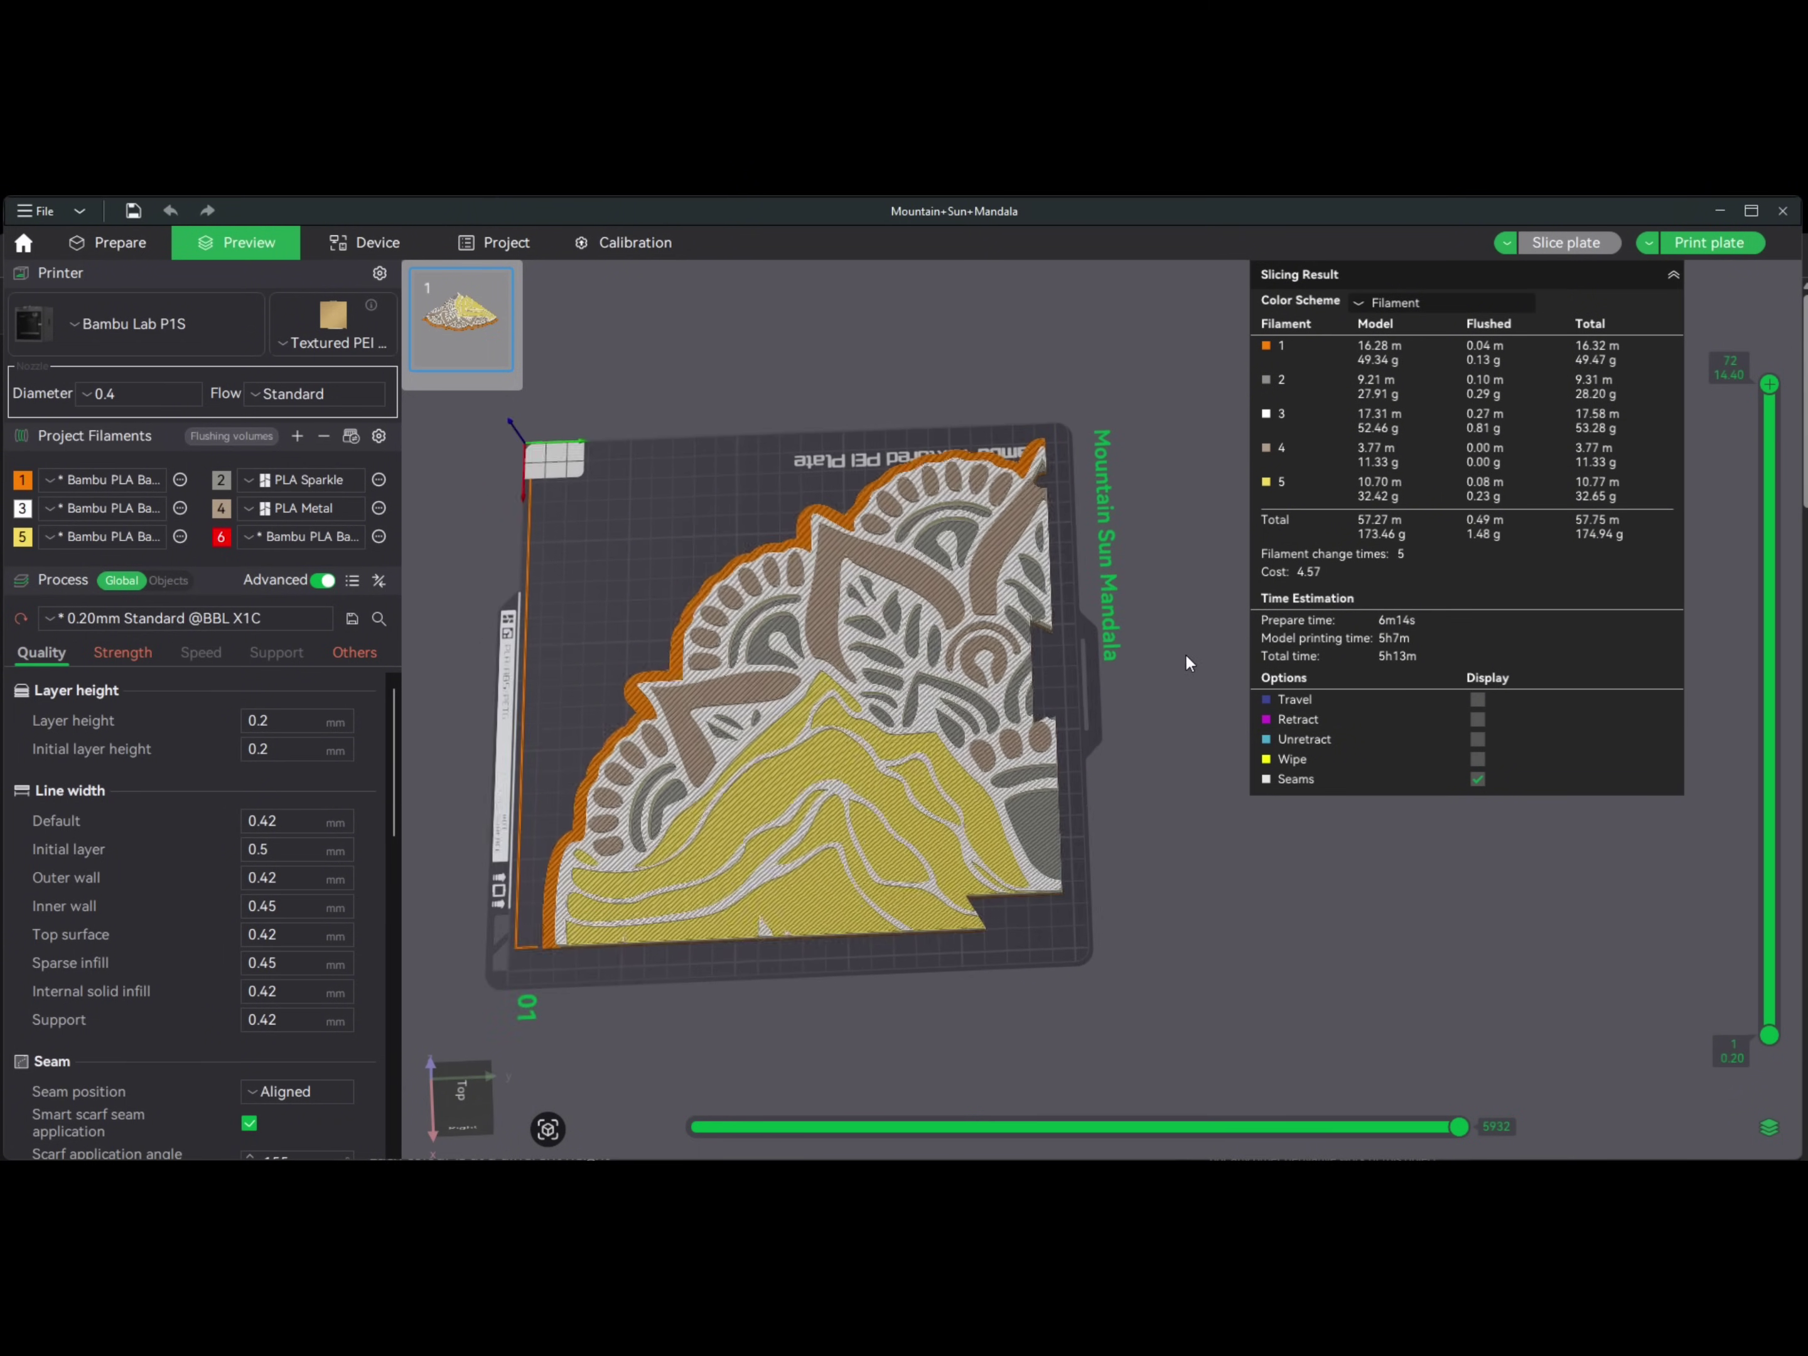
pyautogui.scroll(2, 1155, 667)
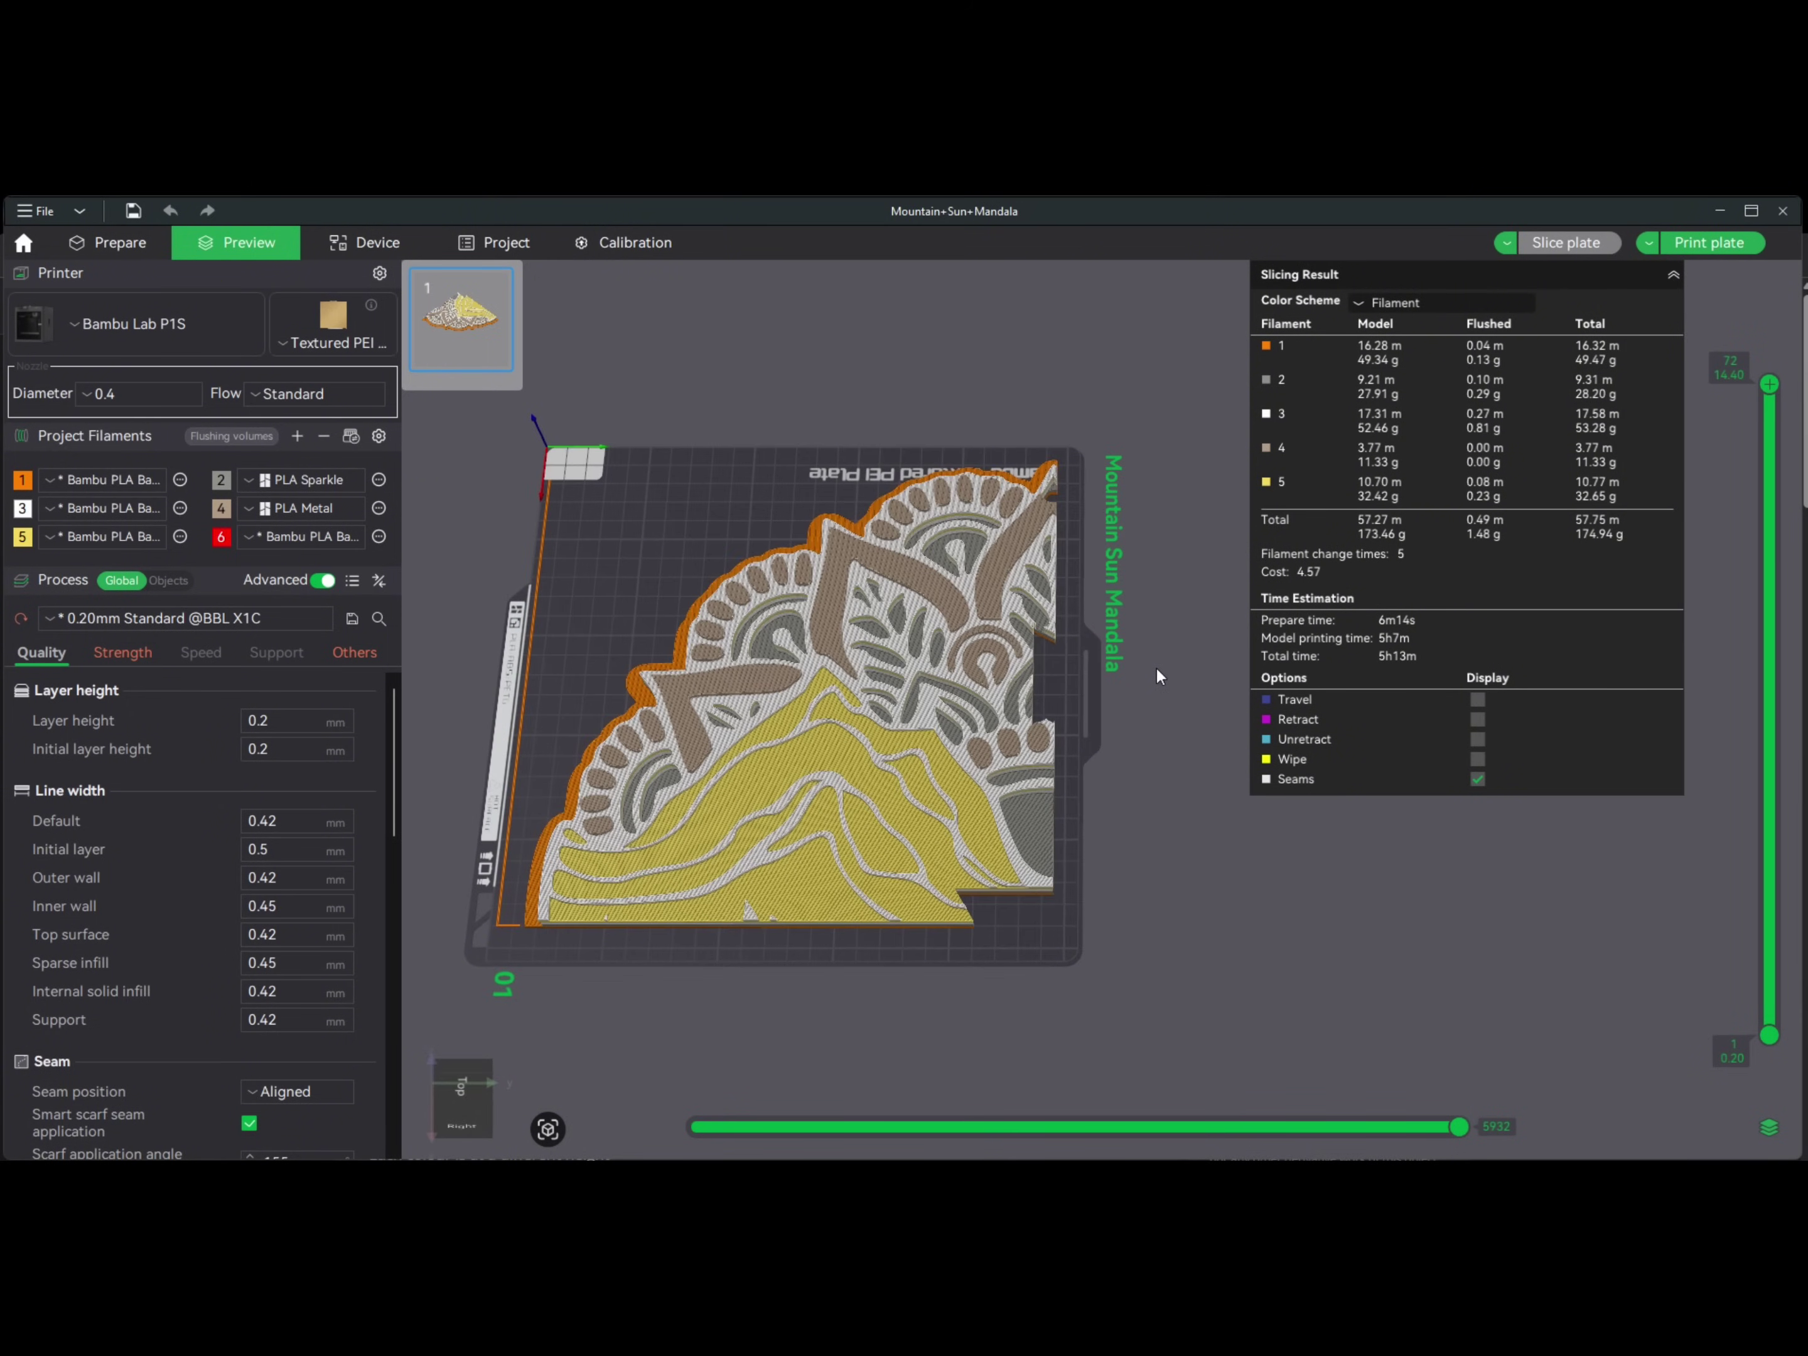
pyautogui.scroll(-3, 1157, 678)
pyautogui.moveTo(1115, 846); pyautogui.dragTo(1227, 836)
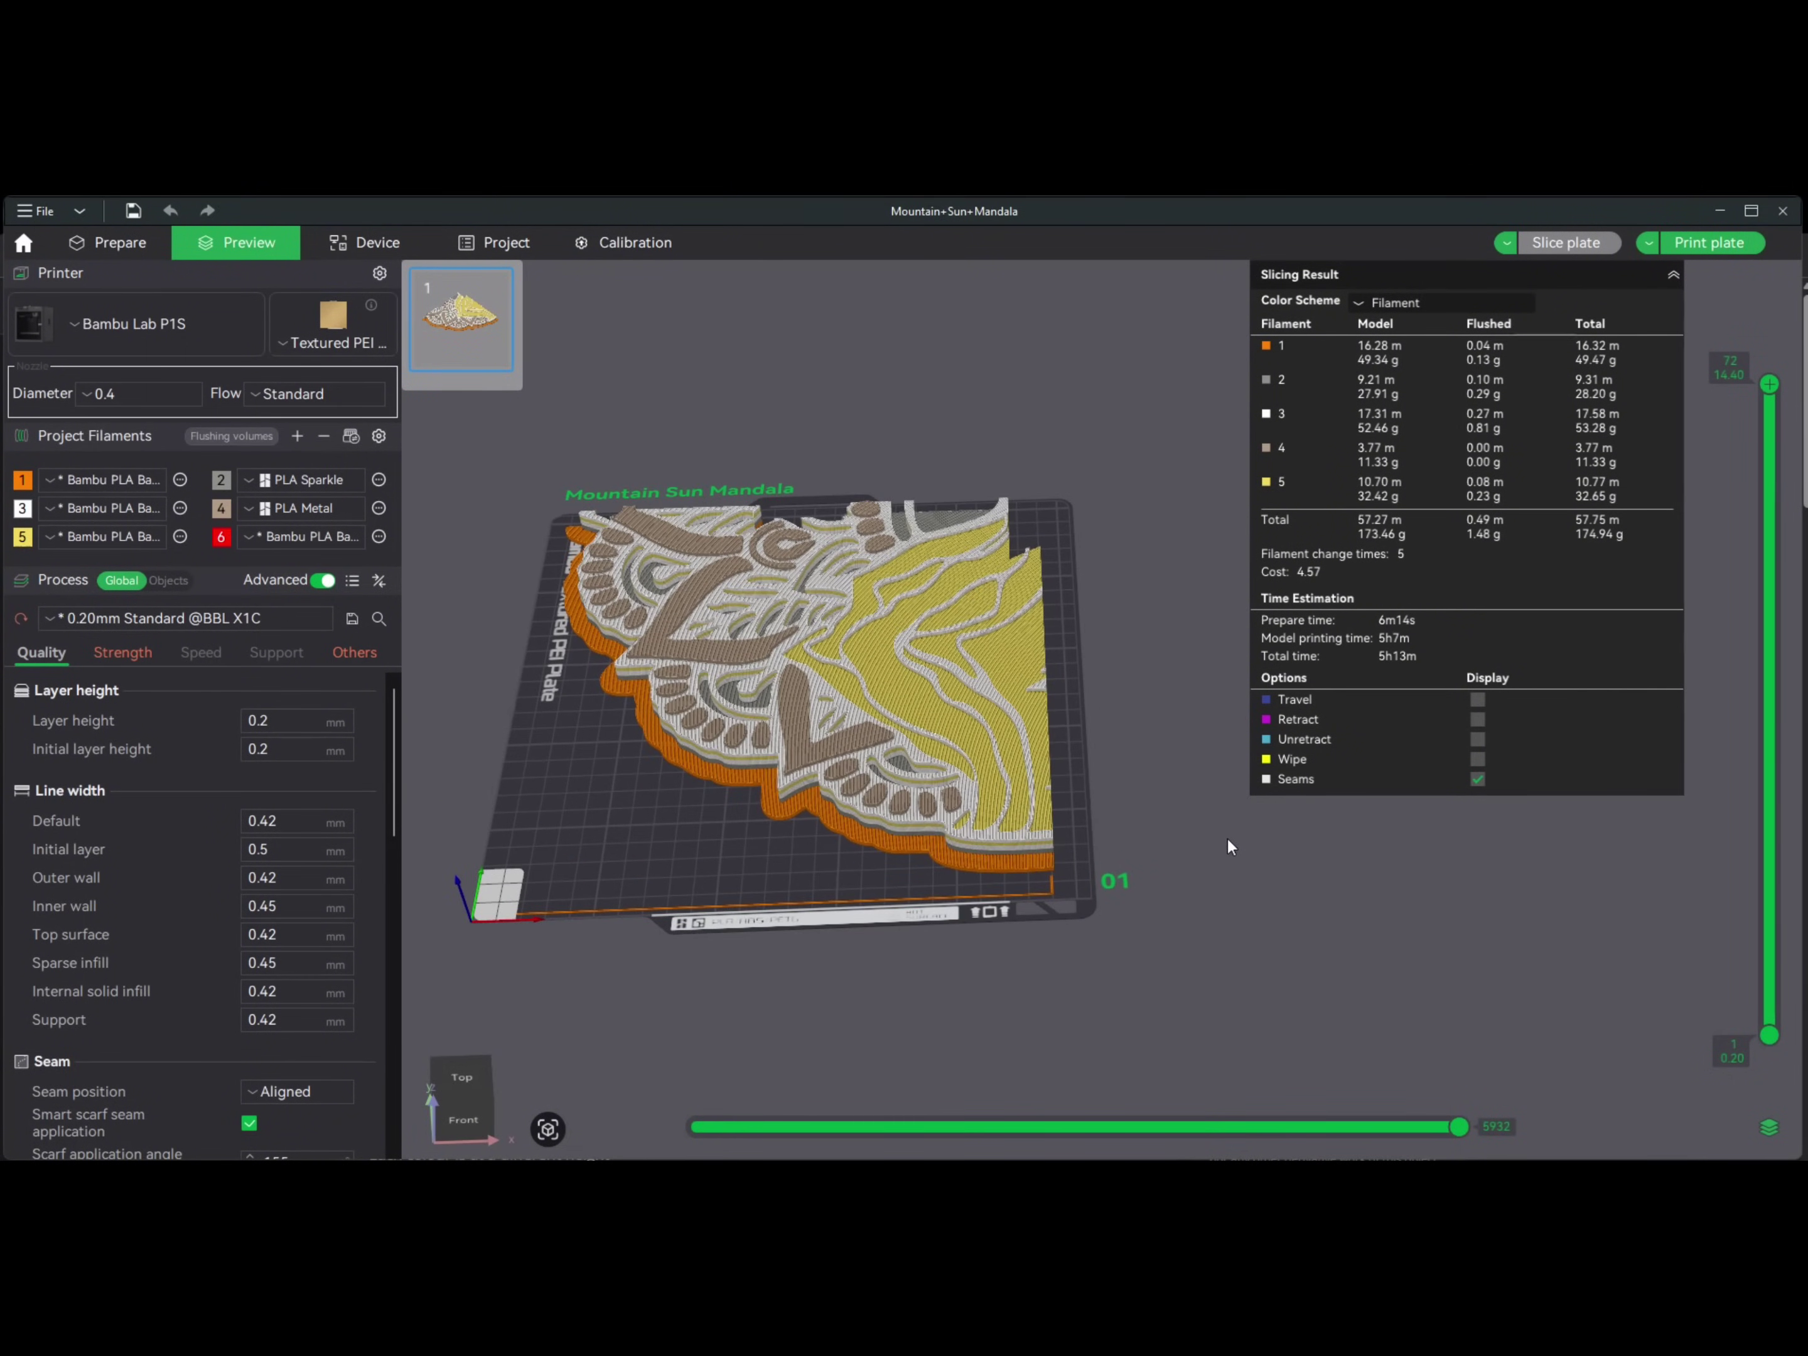
# - Go back to model preparation and cut the painted quarter in Dovetail mode with ObjectA placed on cut
pyautogui.click(144, 249)
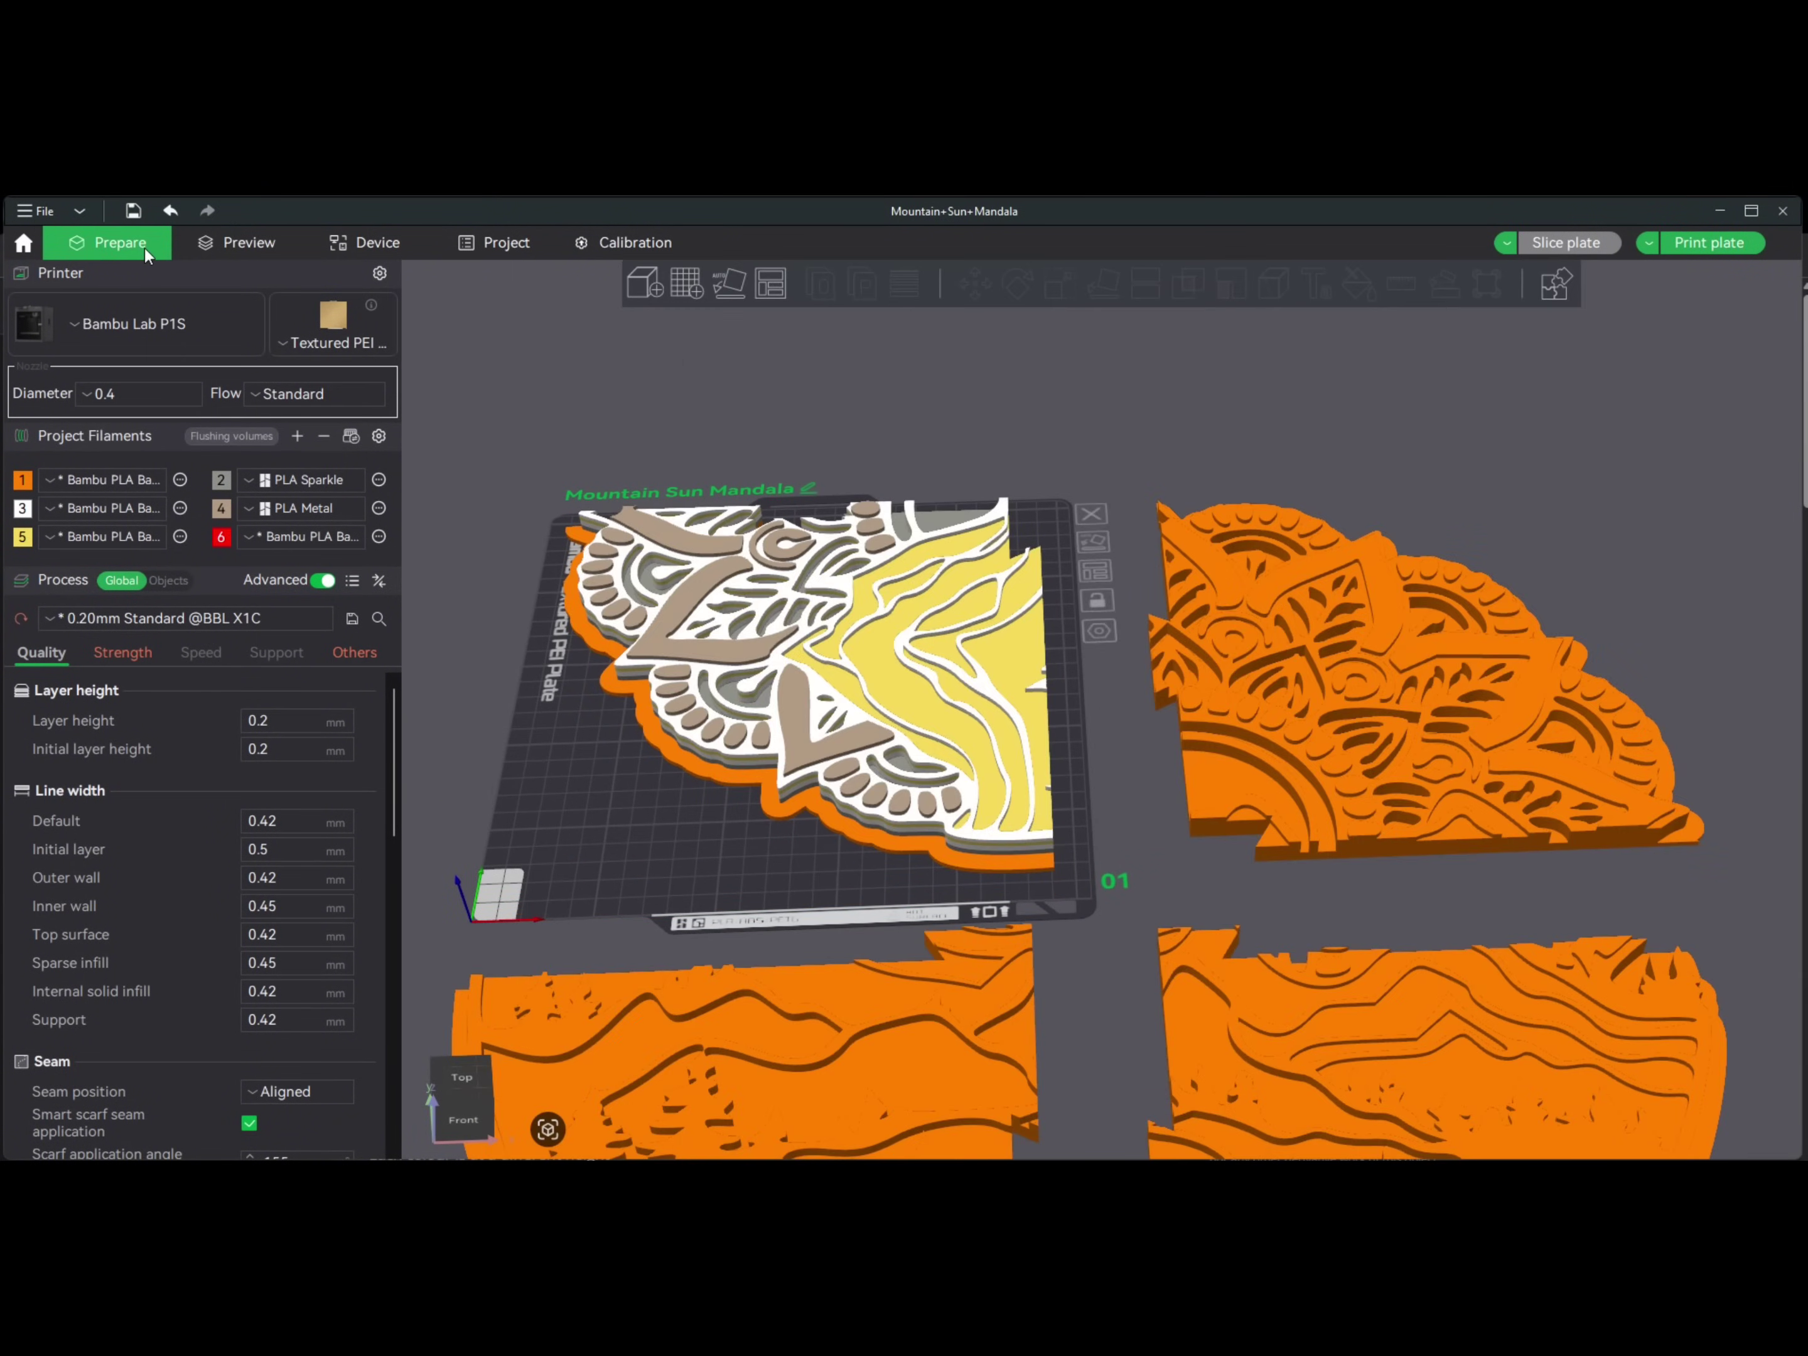
pyautogui.click(1006, 633)
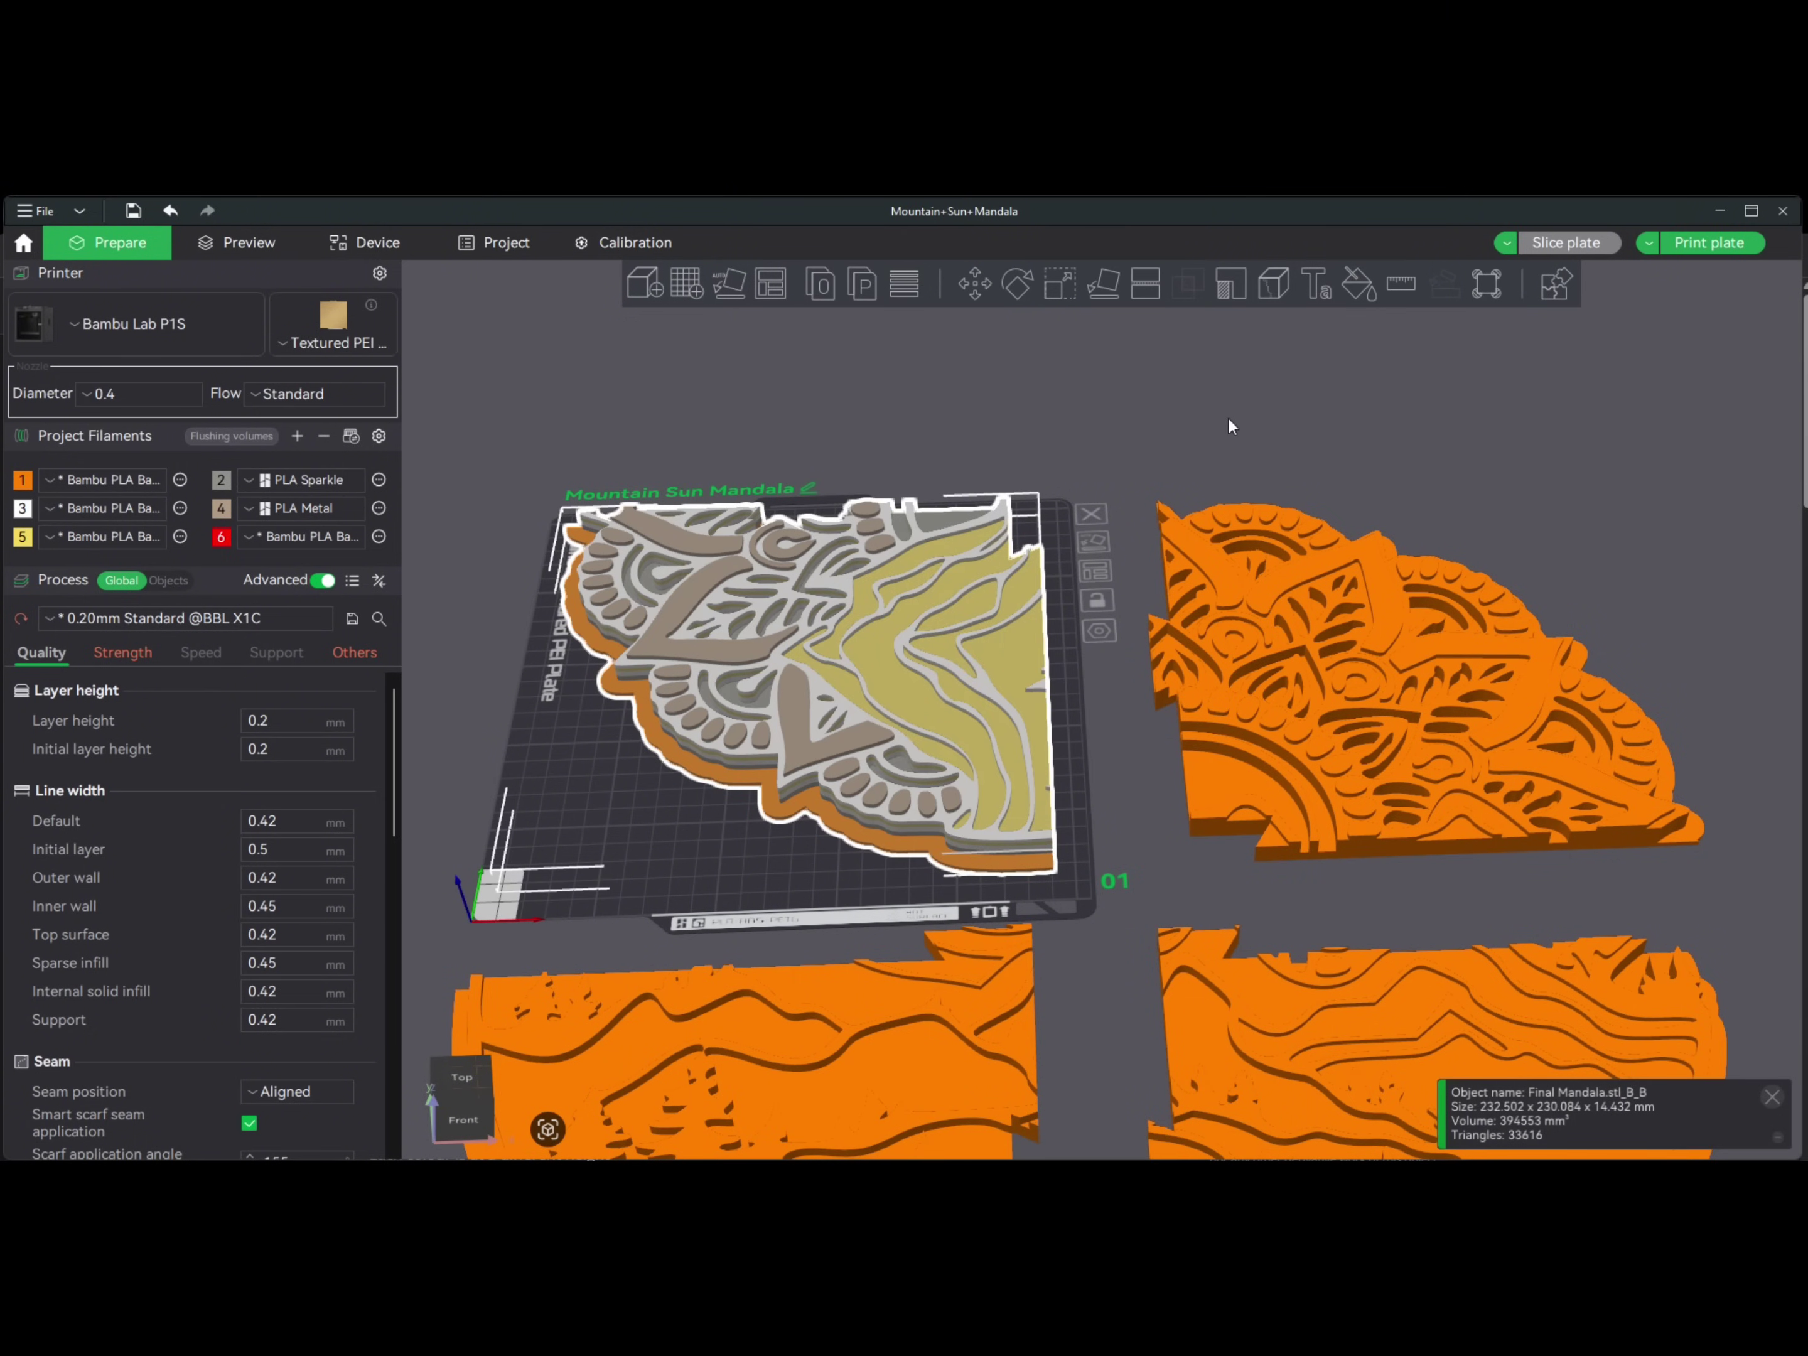
pyautogui.moveTo(1227, 416); pyautogui.dragTo(1222, 454)
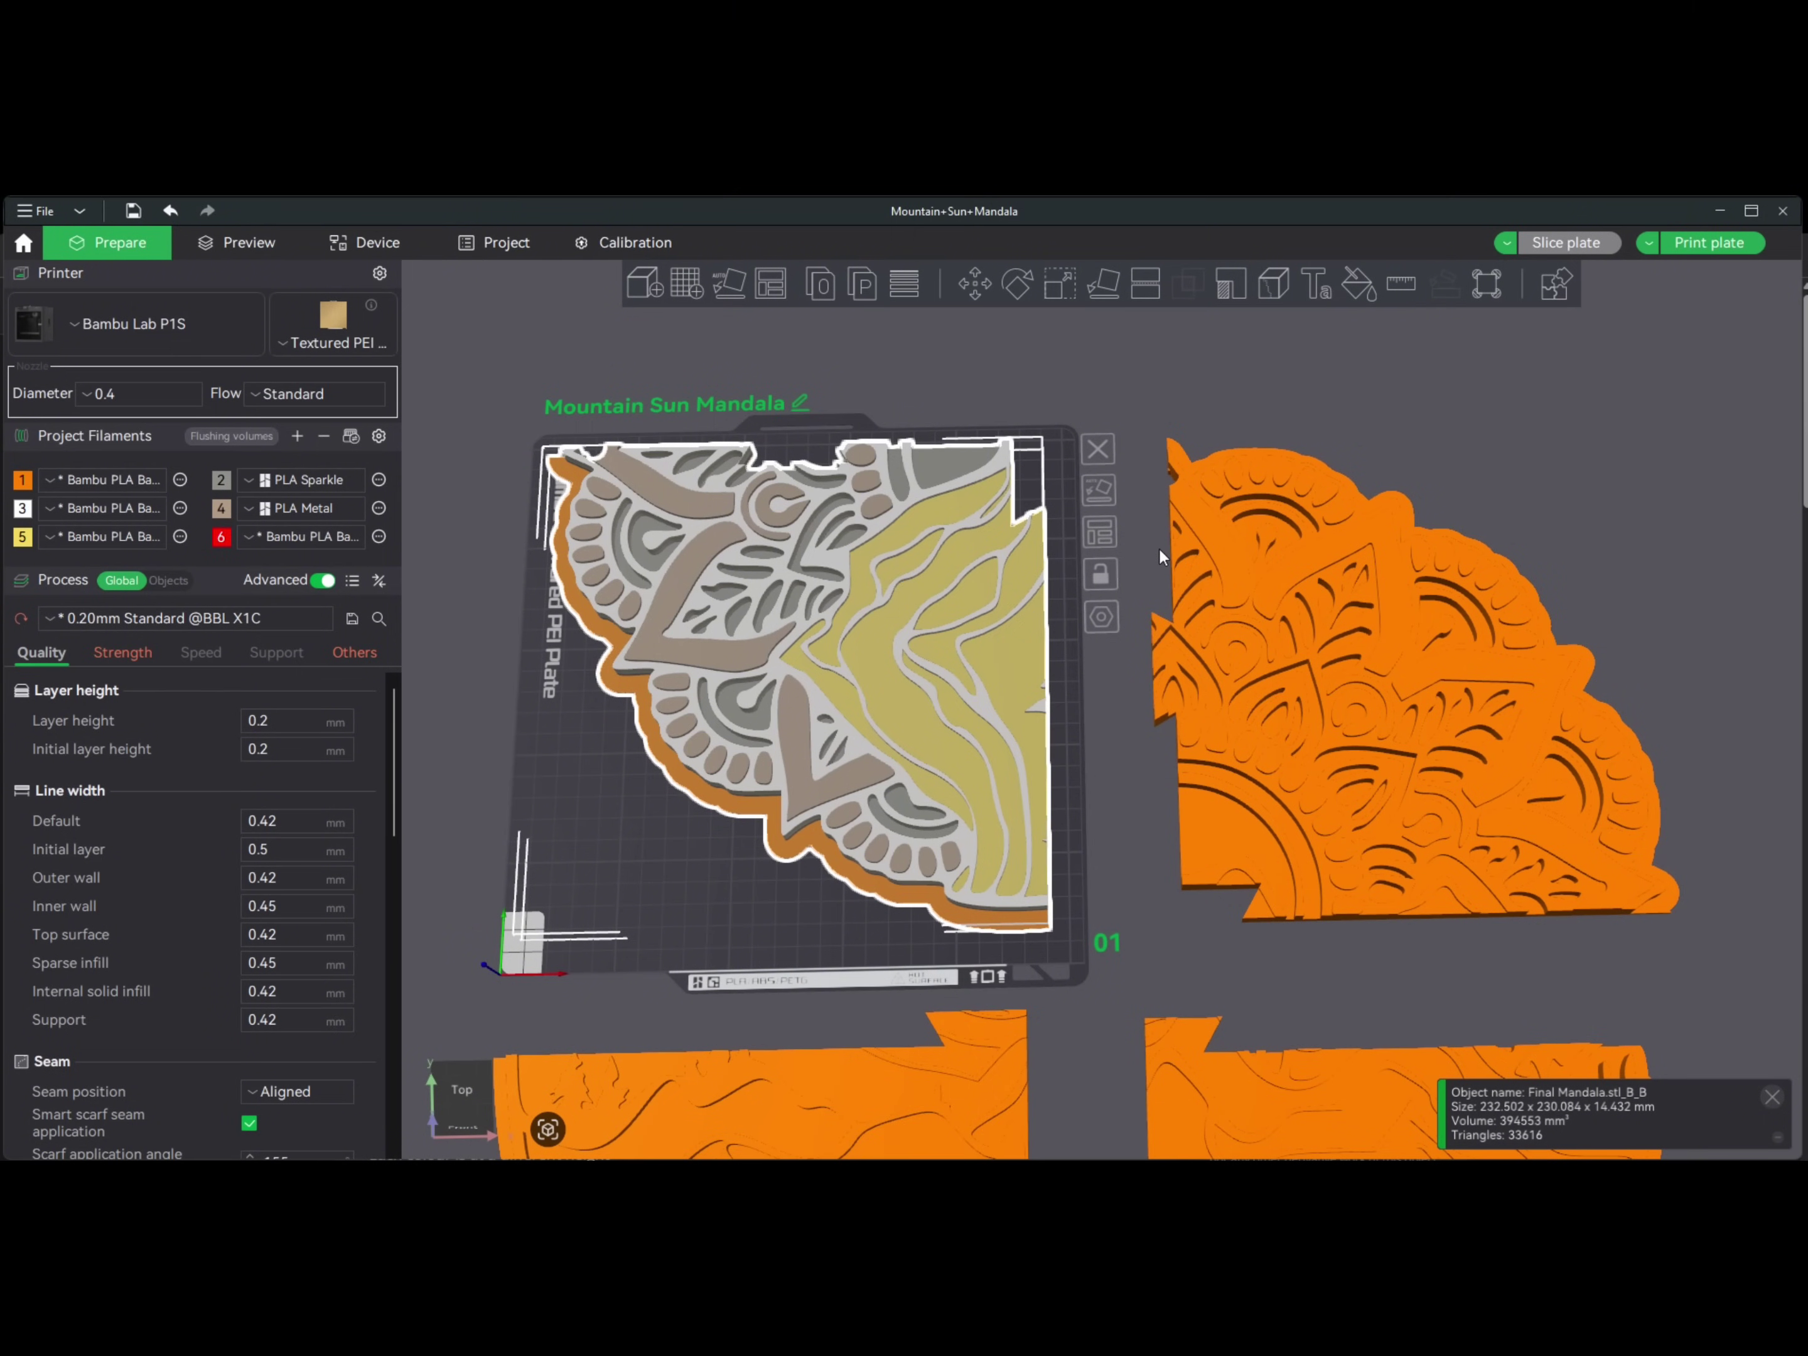
pyautogui.moveTo(1159, 550); pyautogui.dragTo(1160, 557)
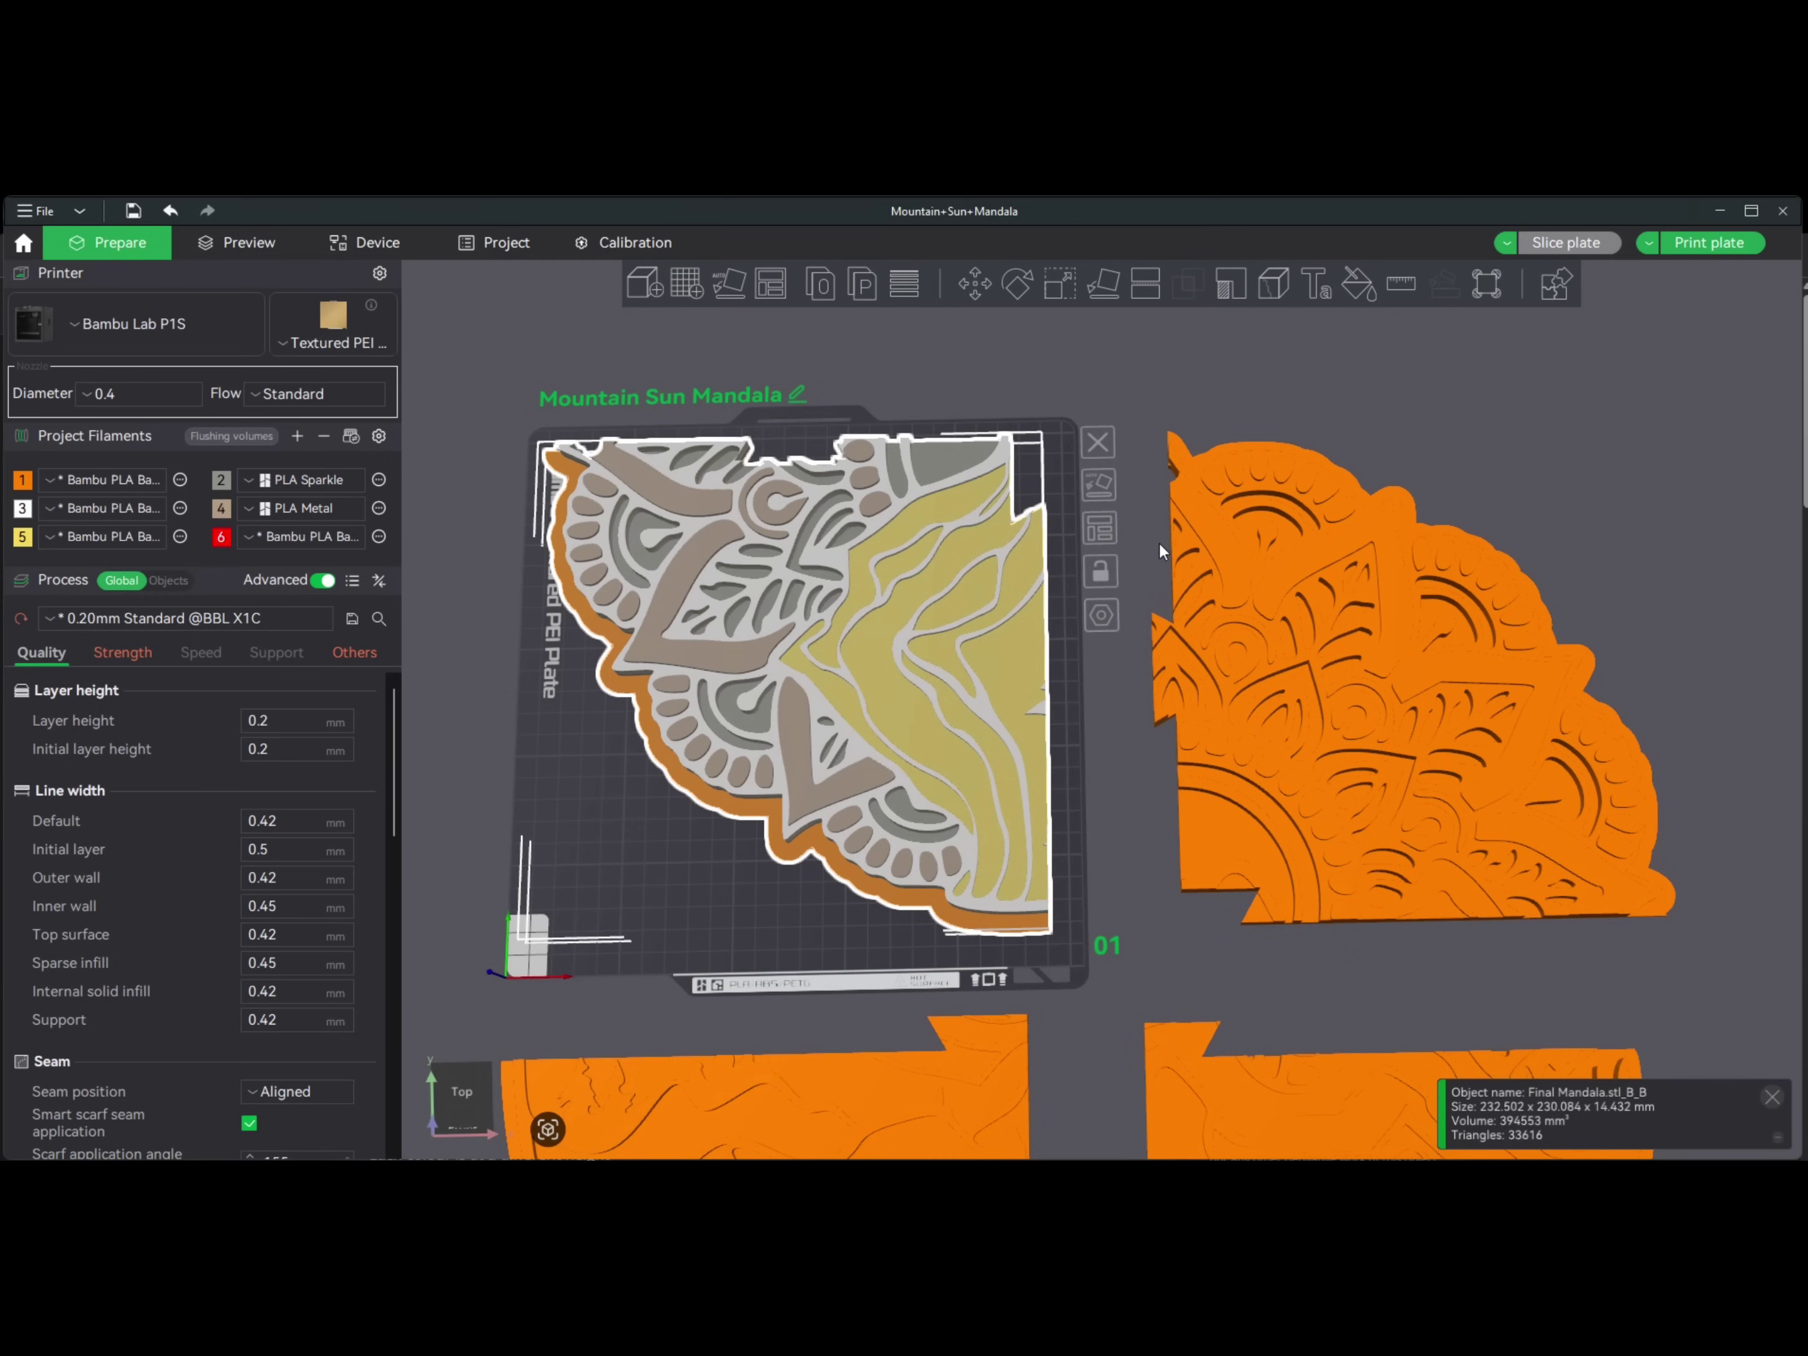
pyautogui.moveTo(1151, 553); pyautogui.dragTo(1147, 555)
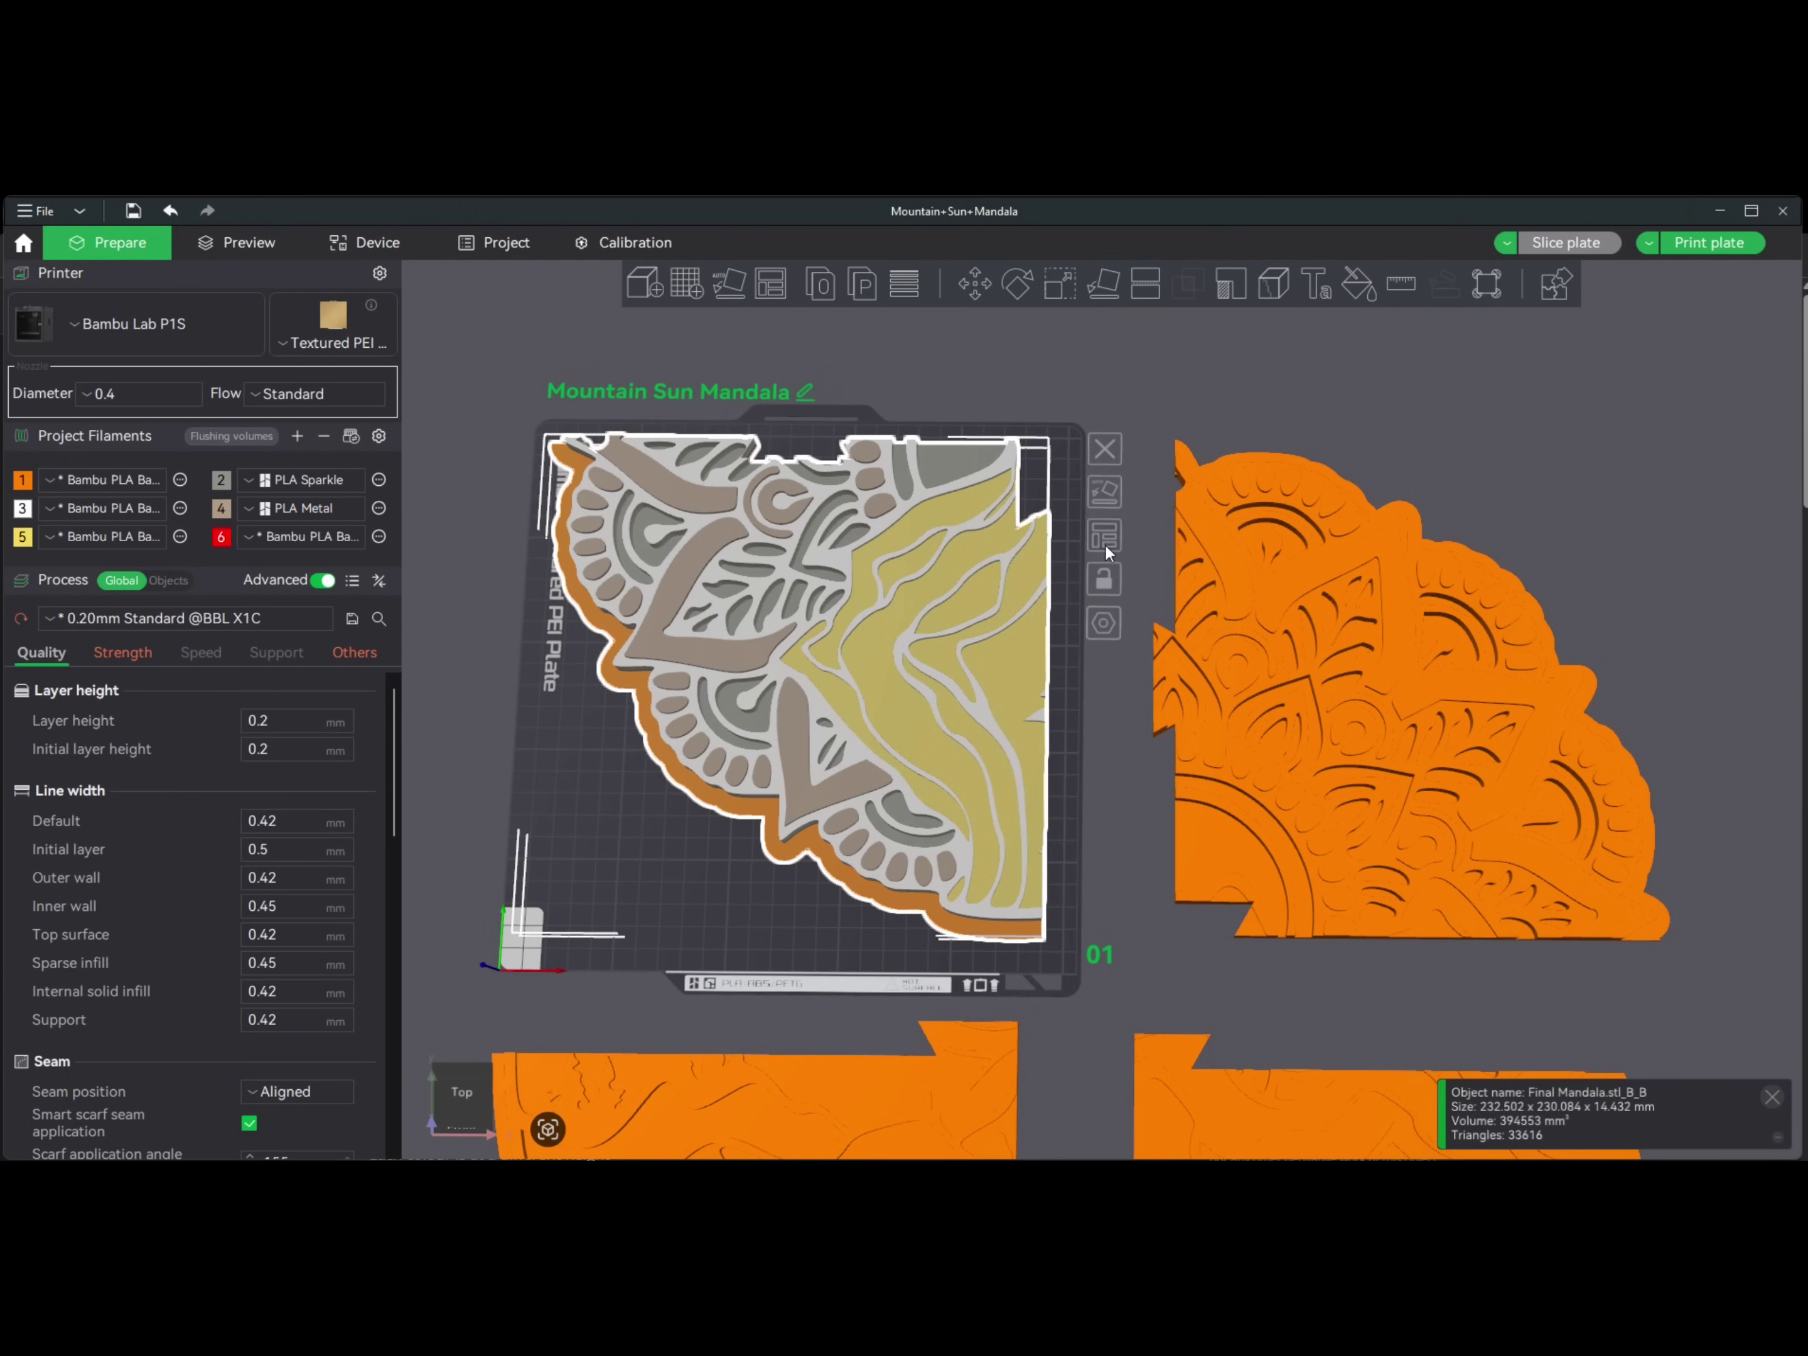
pyautogui.scroll(-6, 1113, 627)
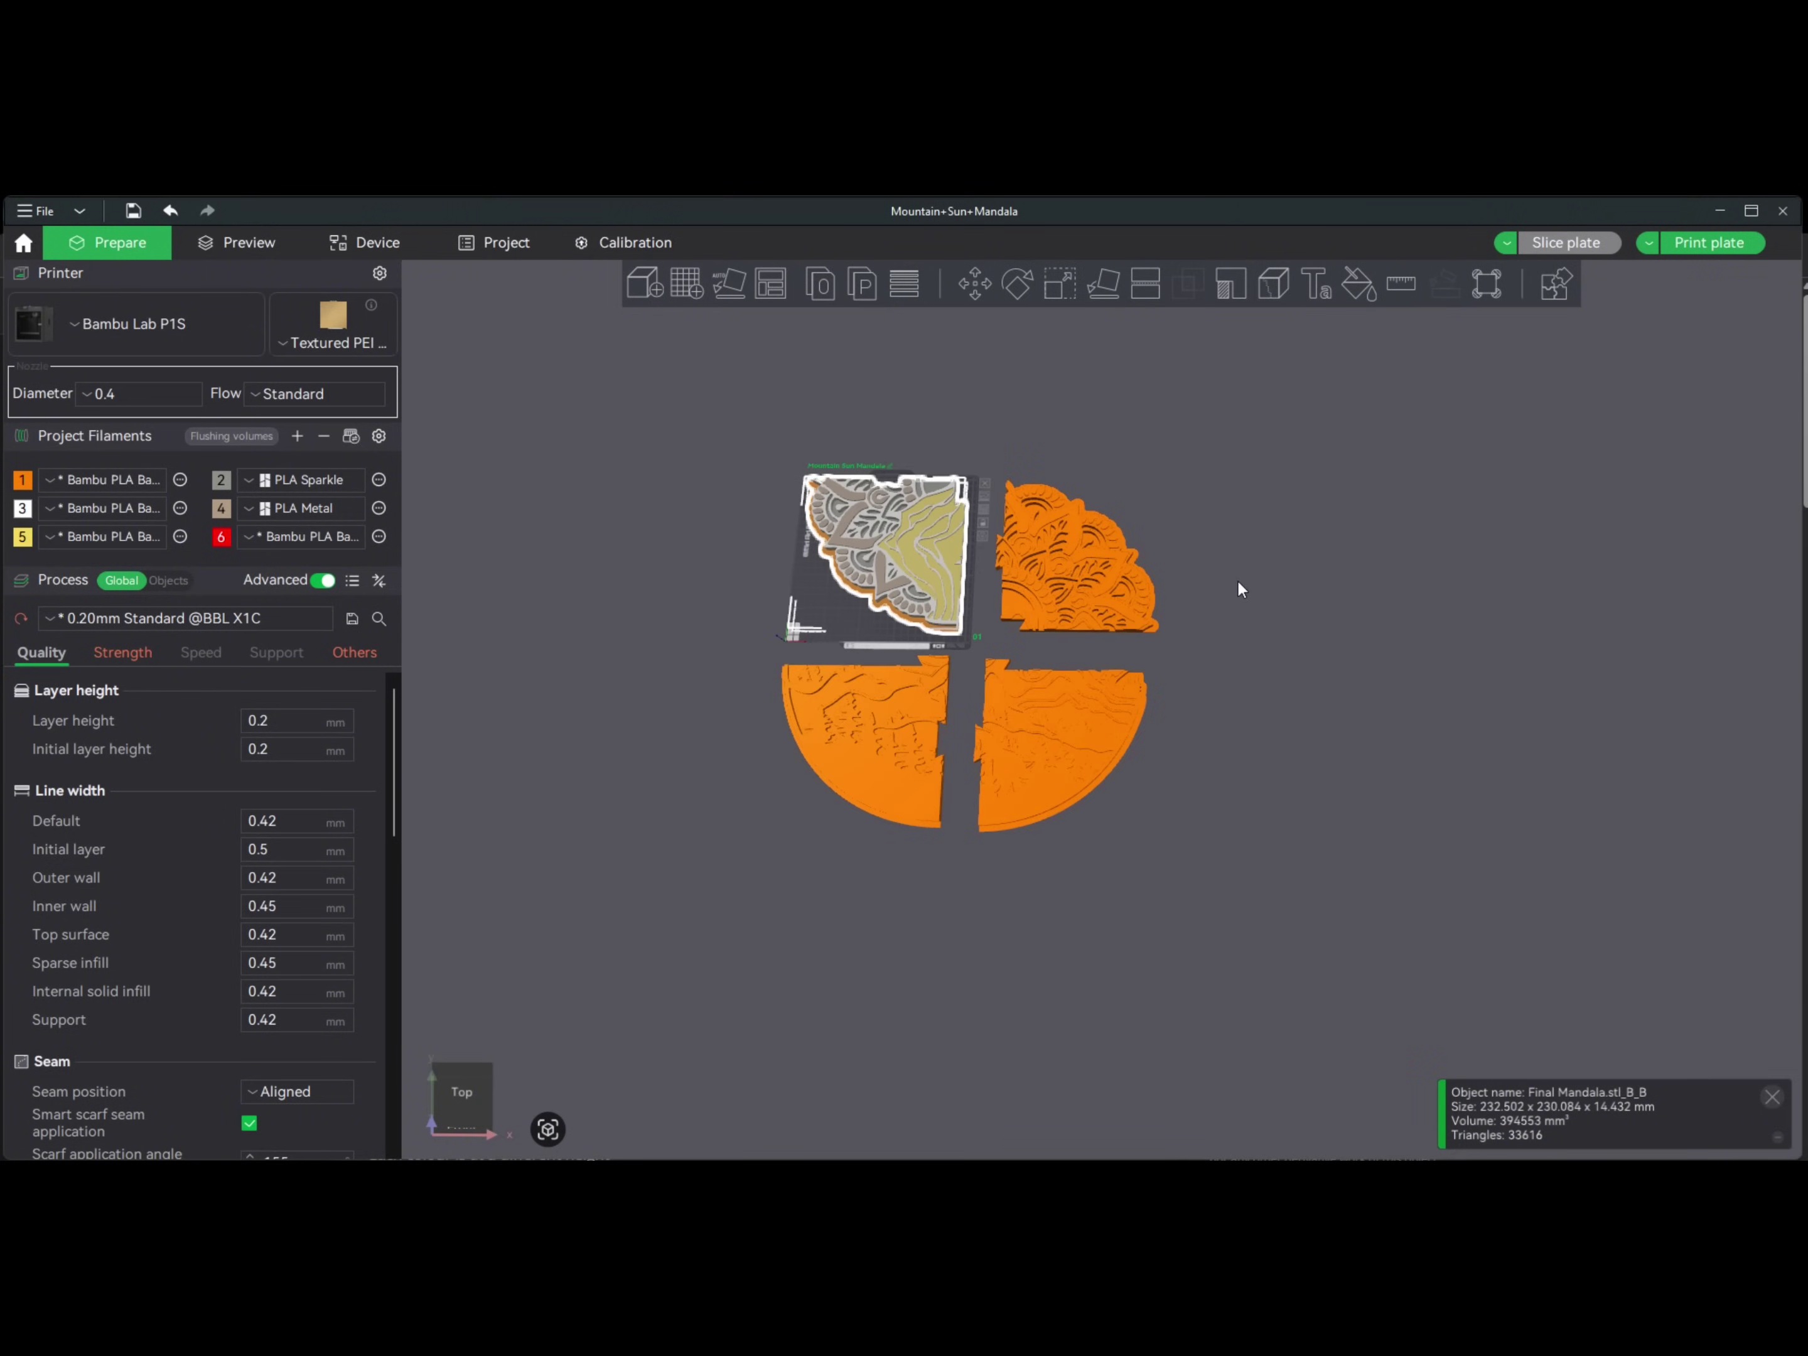
pyautogui.moveTo(1239, 589); pyautogui.dragTo(1286, 654, button='right')
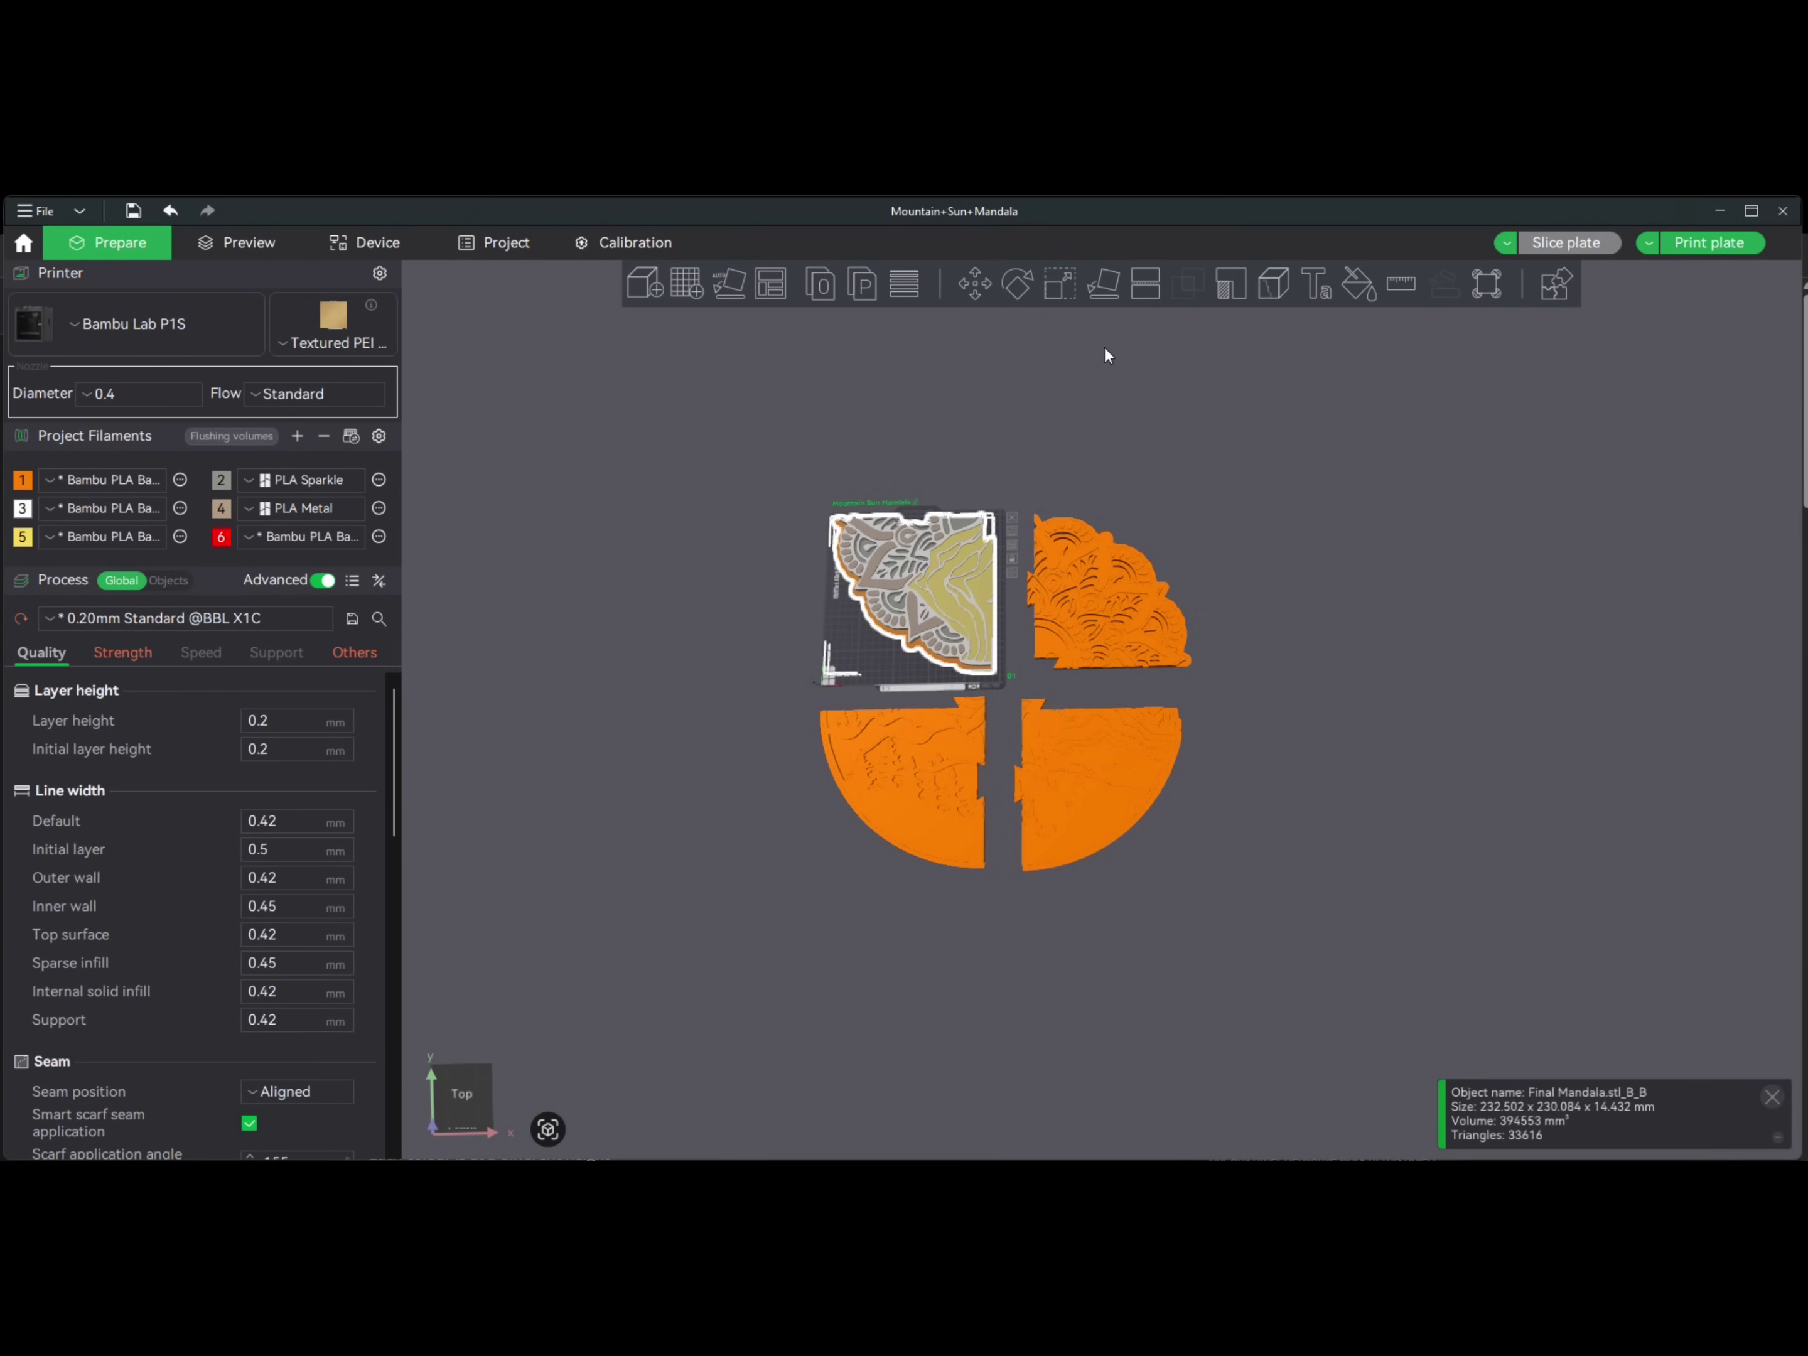
pyautogui.click(1155, 290)
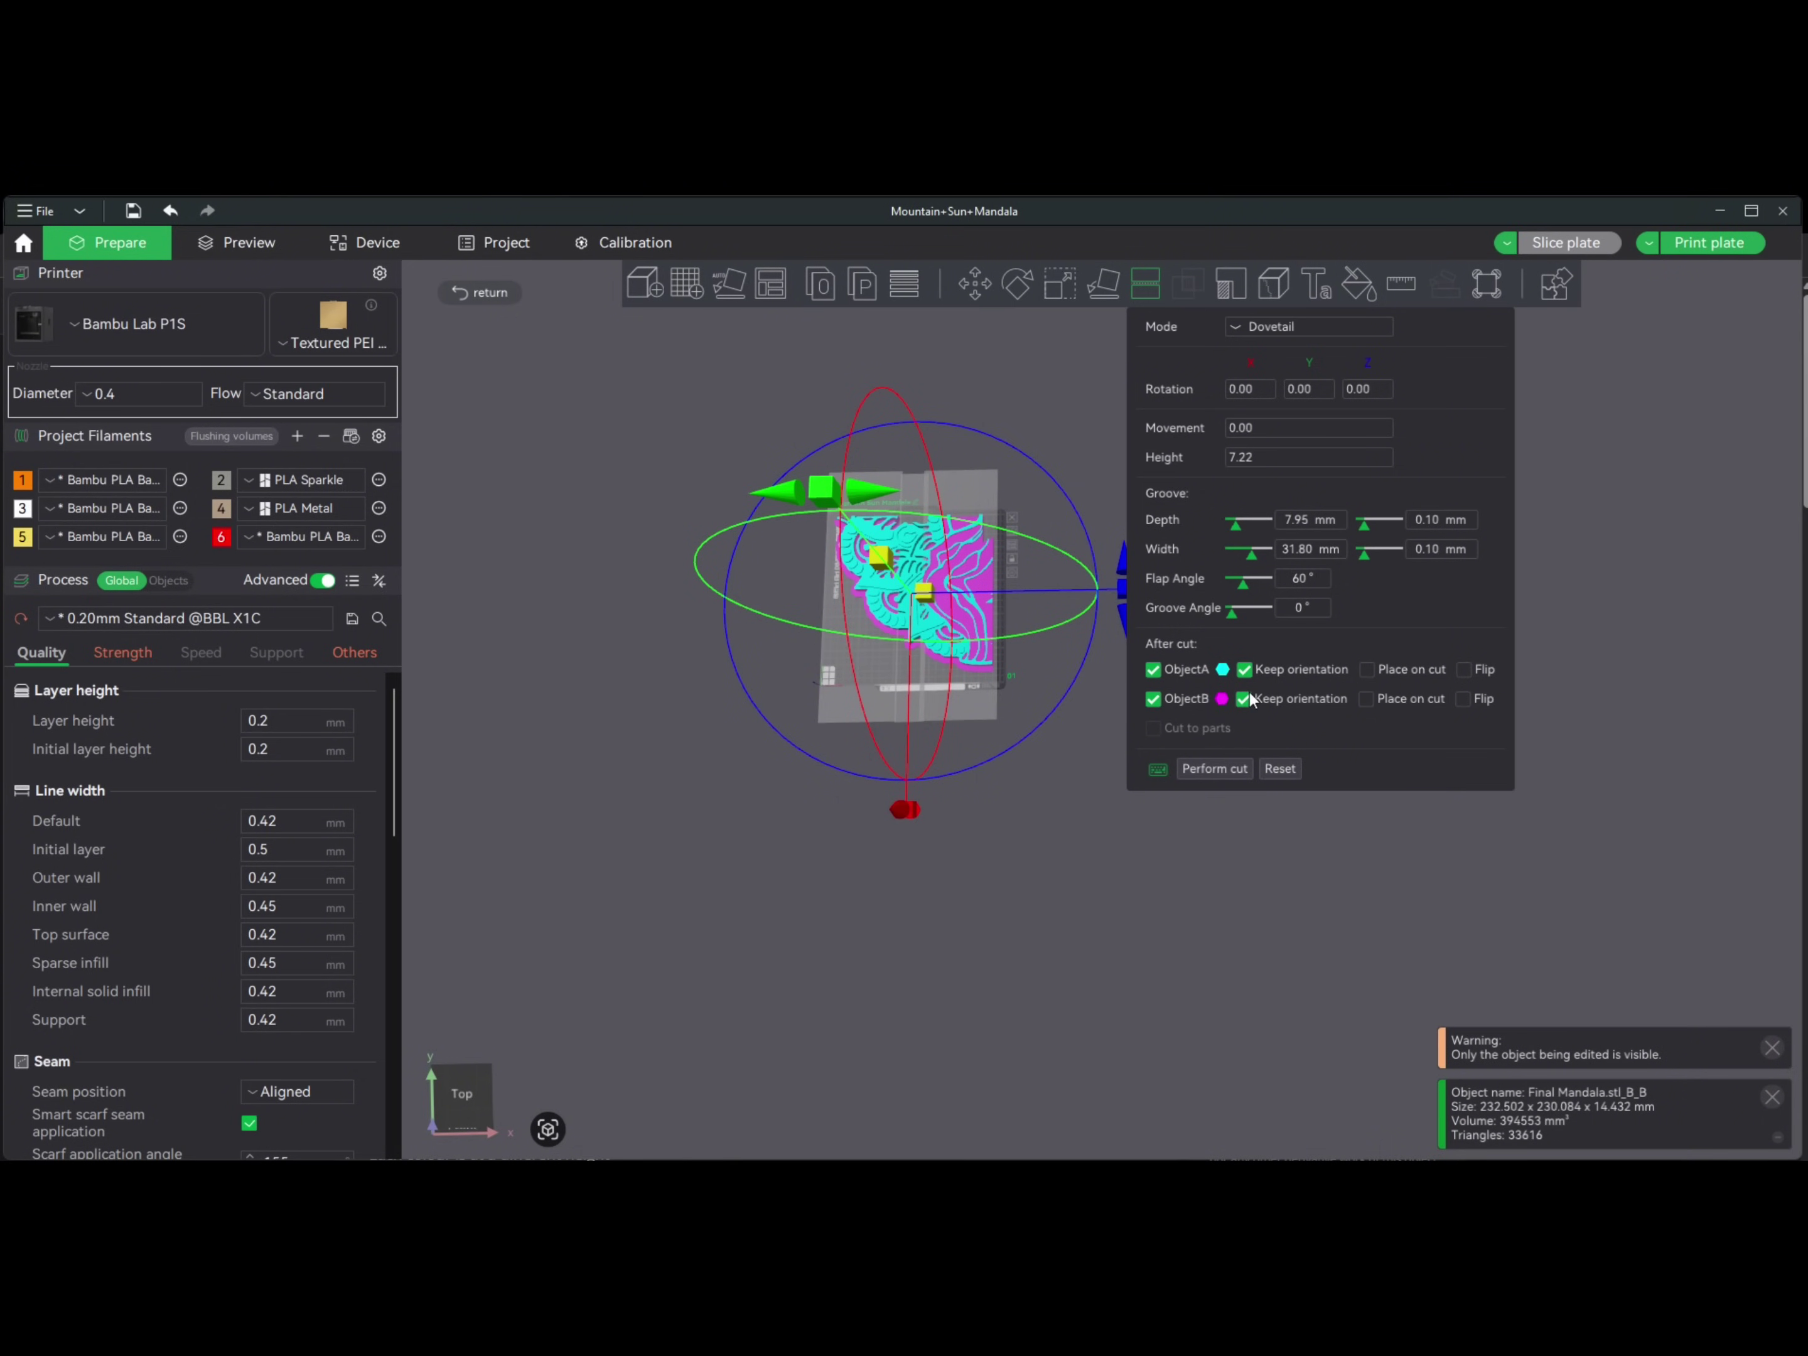
pyautogui.moveTo(1013, 812); pyautogui.dragTo(1039, 891)
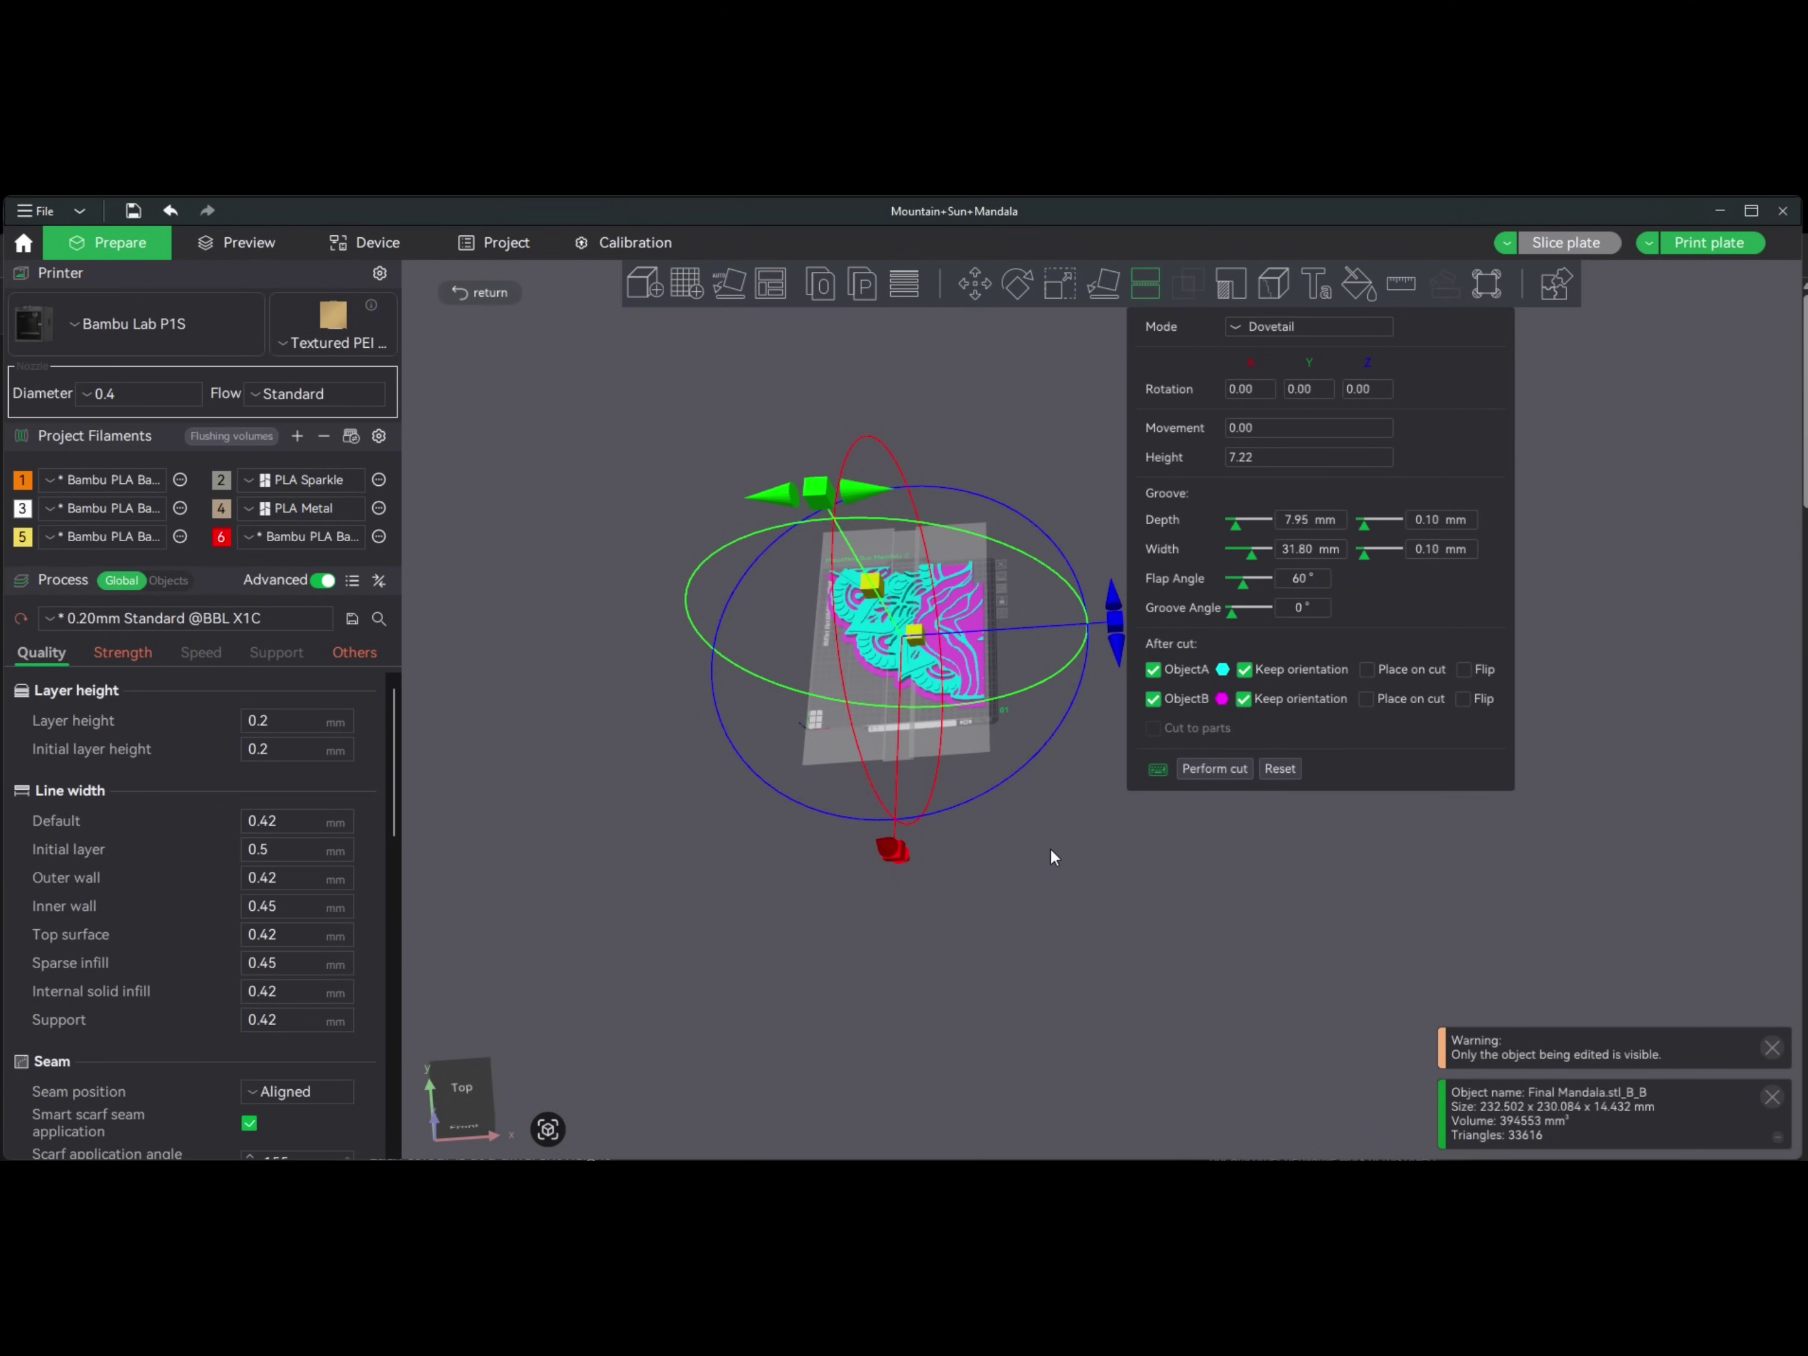
pyautogui.click(1368, 667)
pyautogui.click(1214, 768)
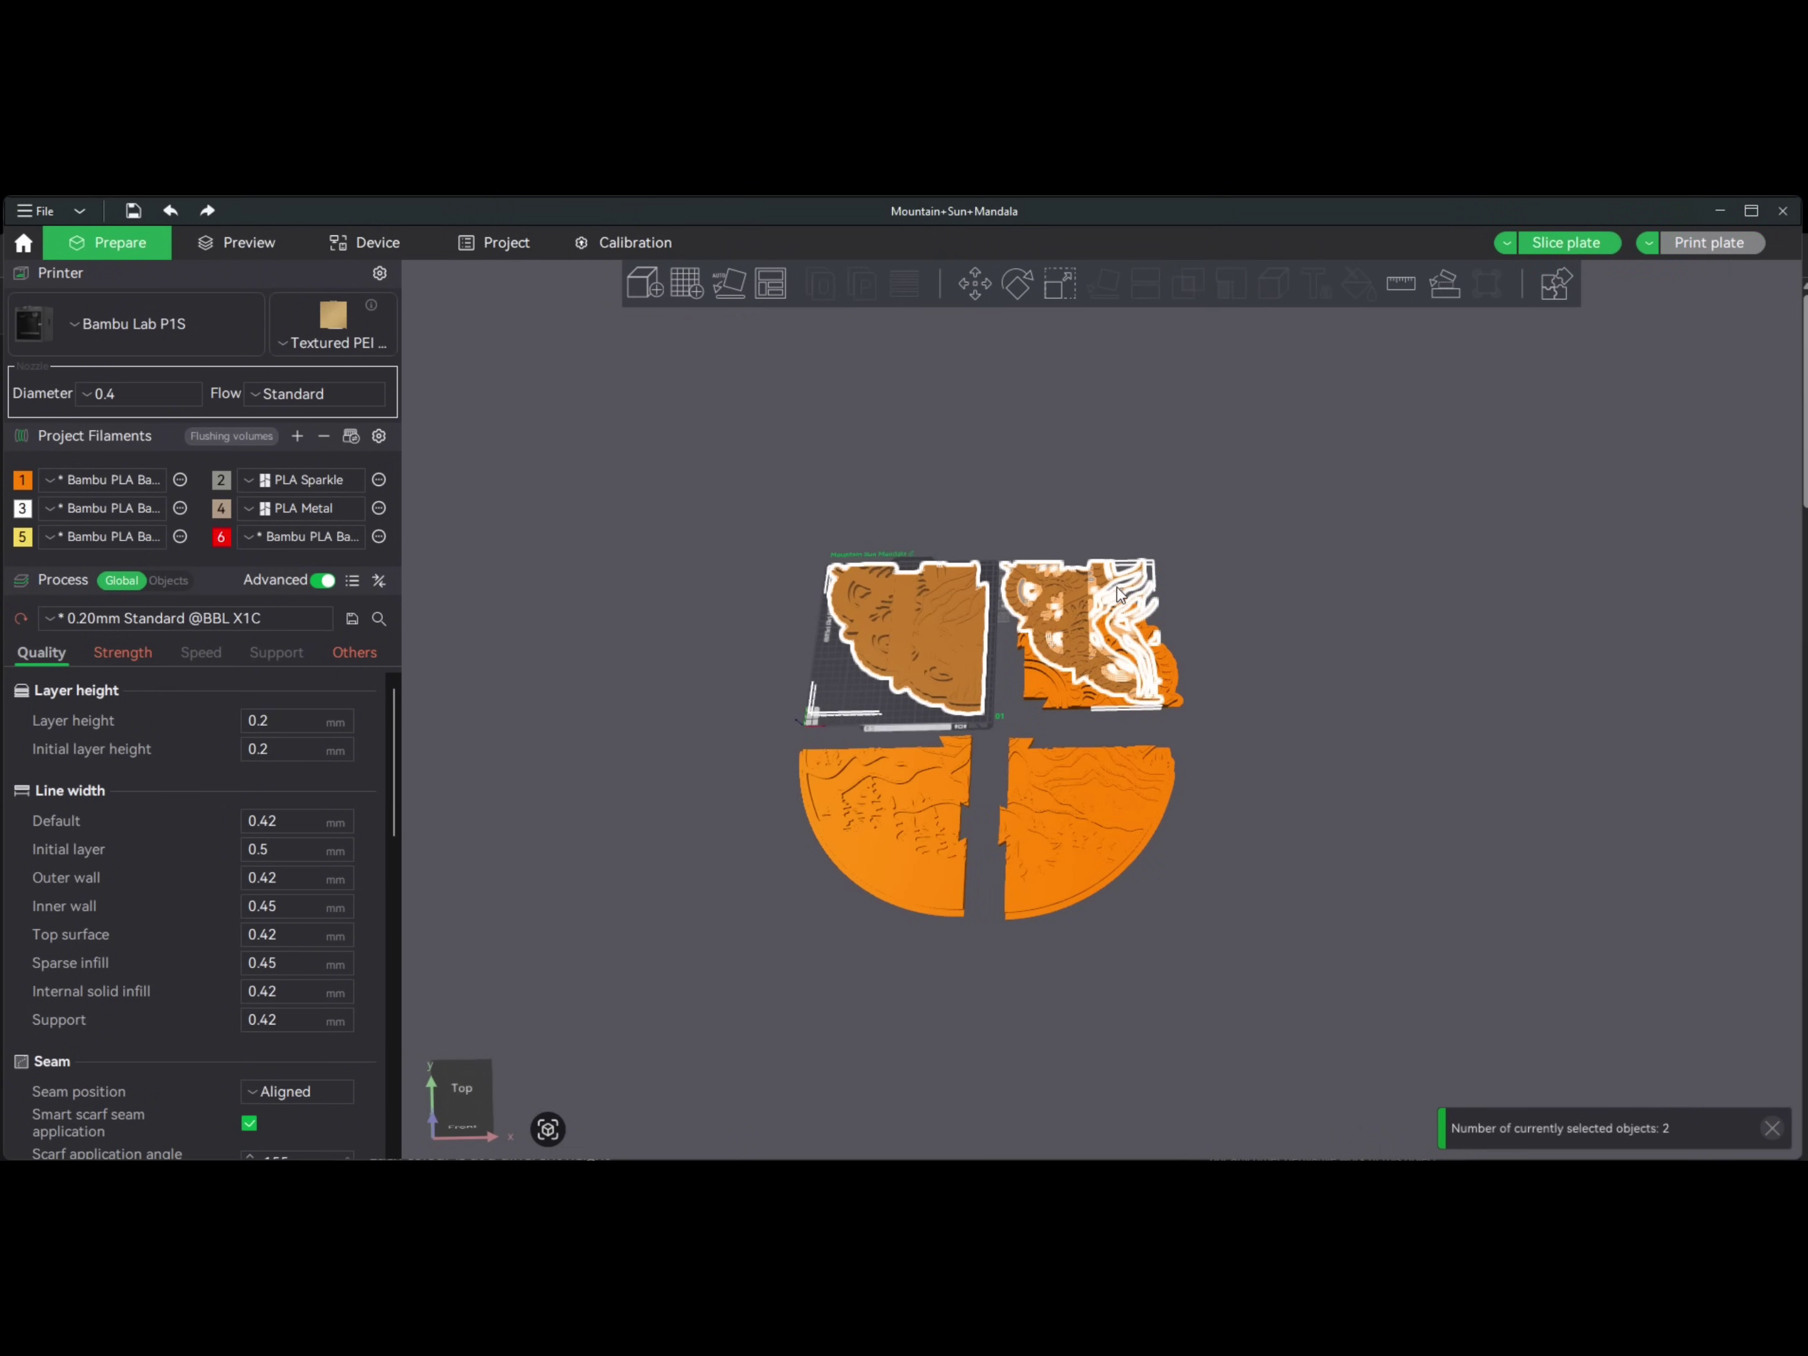
# - Move the cut-off piece over its base on the plate and put the neighbouring quarter back beside the plate
pyautogui.moveTo(1080, 579); pyautogui.dragTo(655, 443)
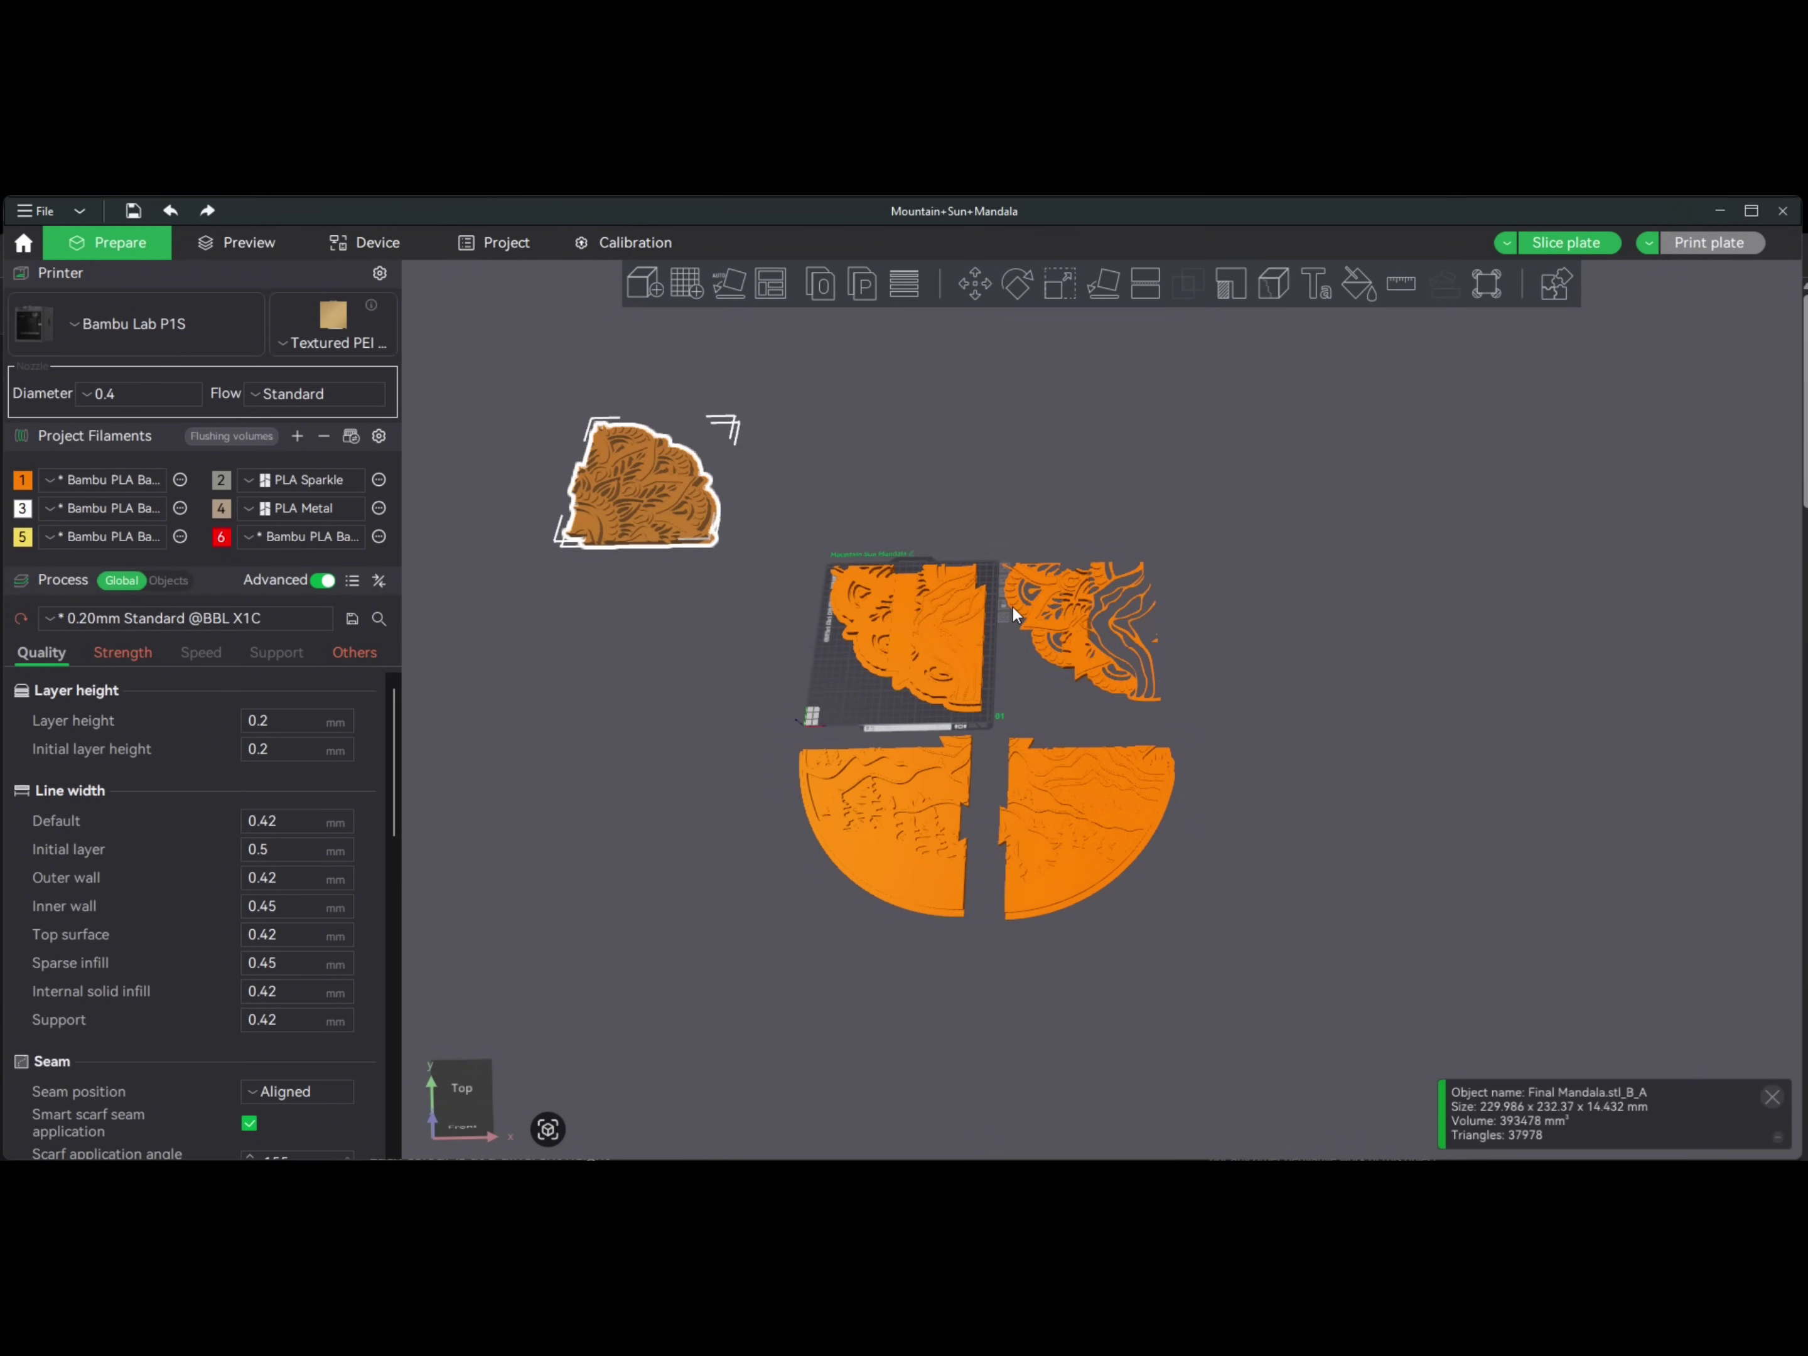
pyautogui.moveTo(1049, 623); pyautogui.dragTo(1094, 631)
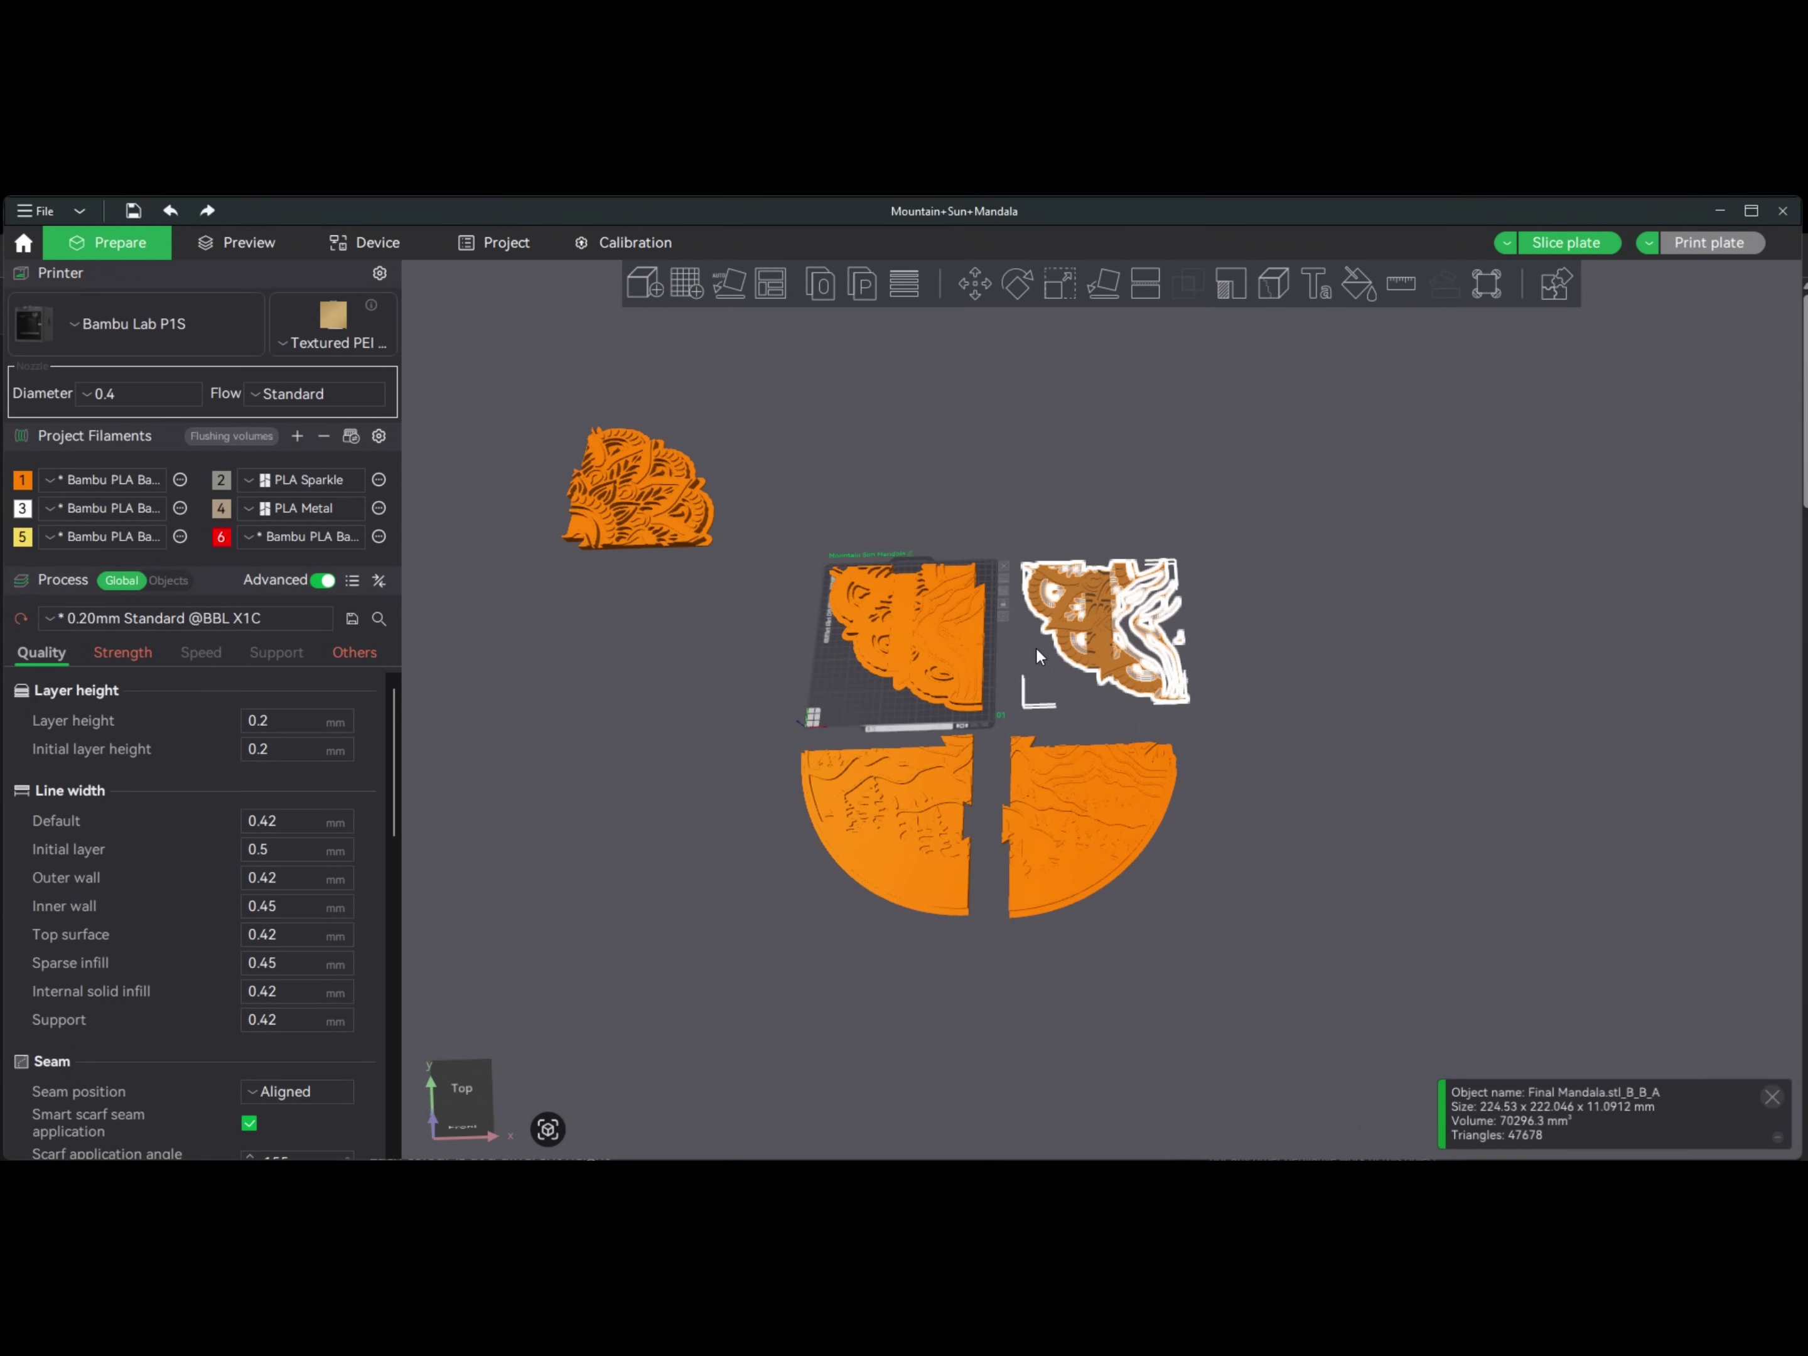
pyautogui.moveTo(1093, 624); pyautogui.dragTo(896, 632)
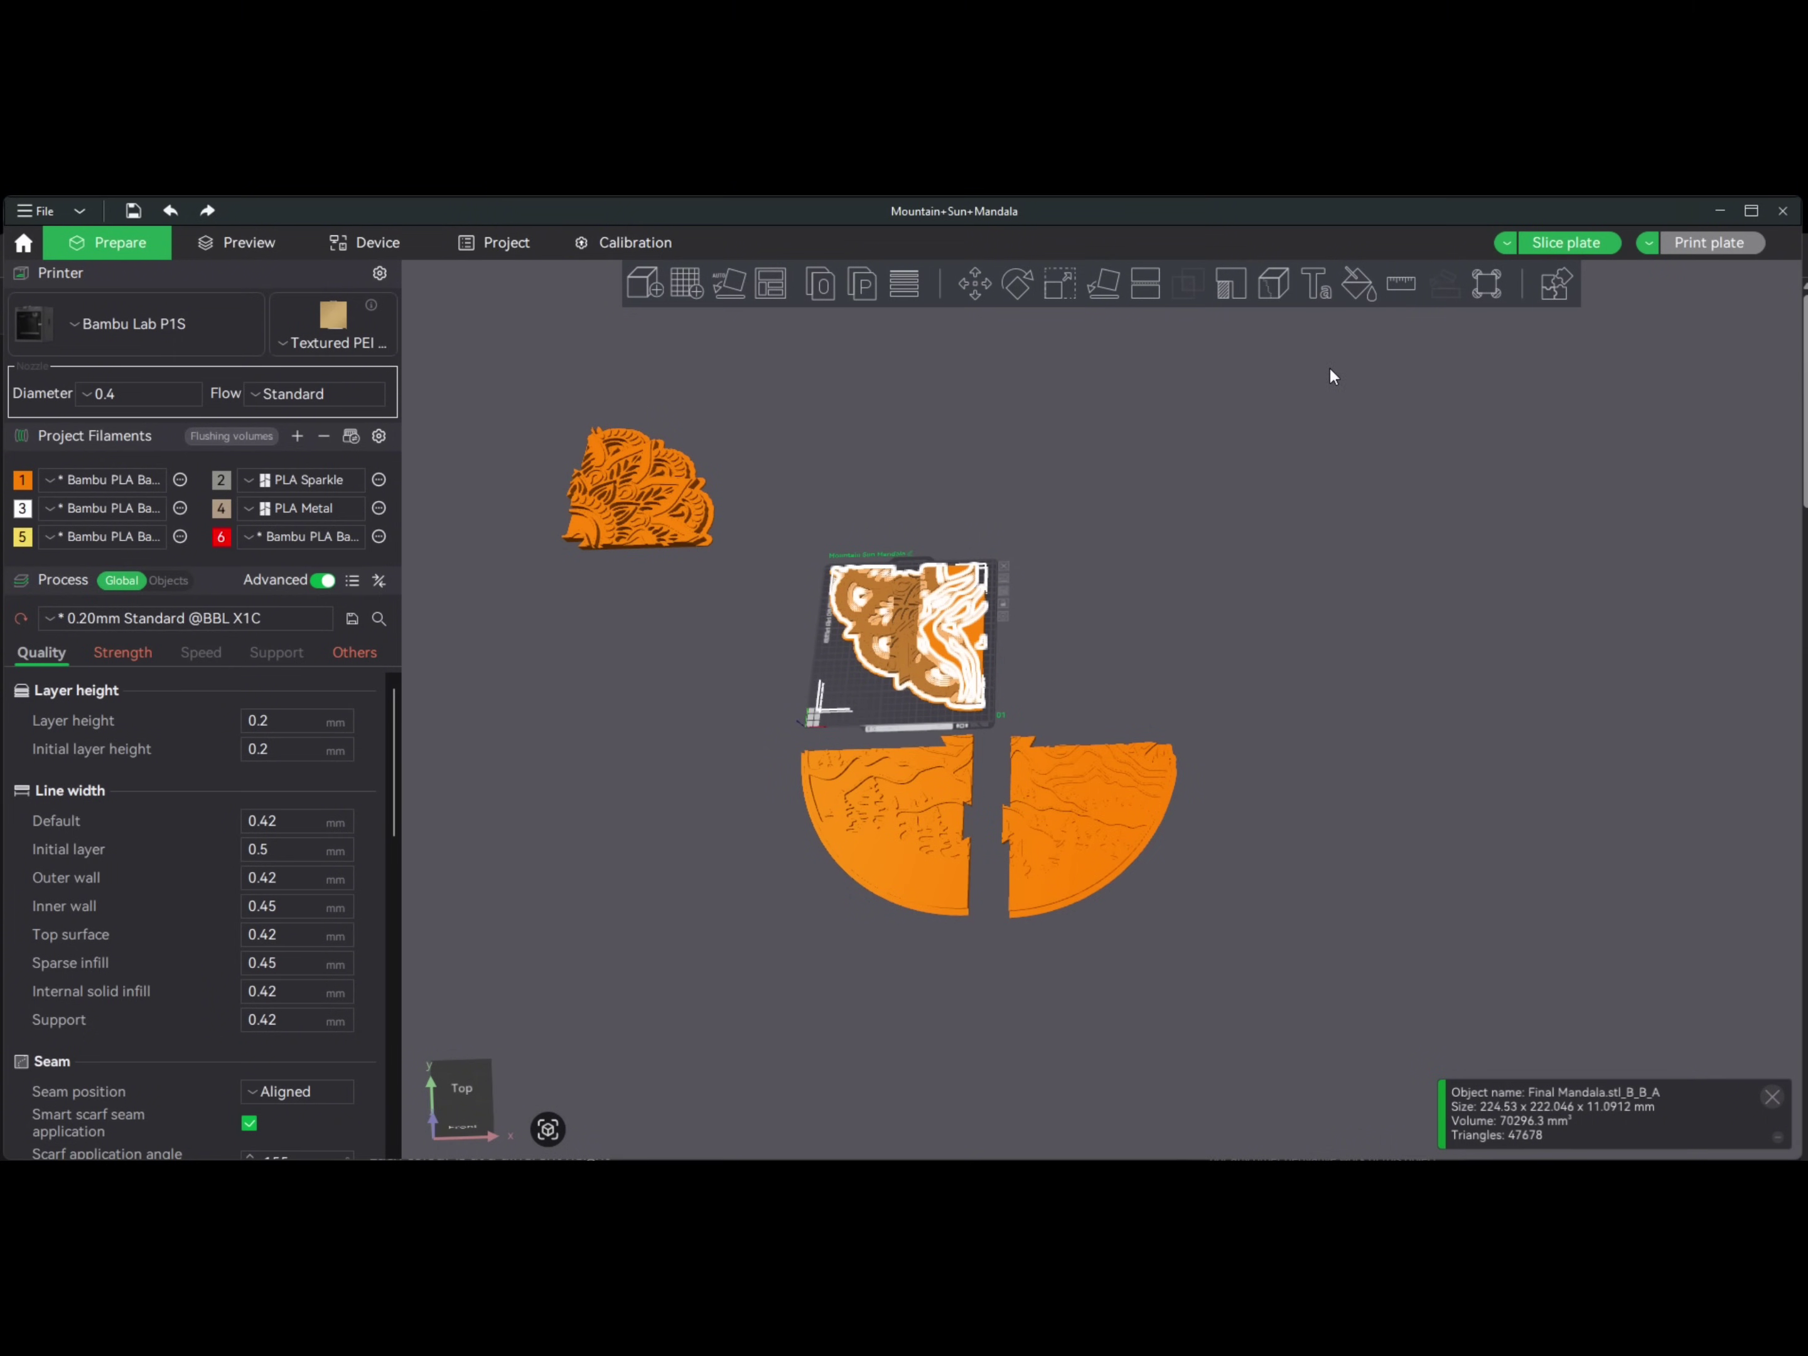
pyautogui.moveTo(637, 501); pyautogui.dragTo(1093, 656)
pyautogui.moveTo(1288, 616); pyautogui.dragTo(1296, 636)
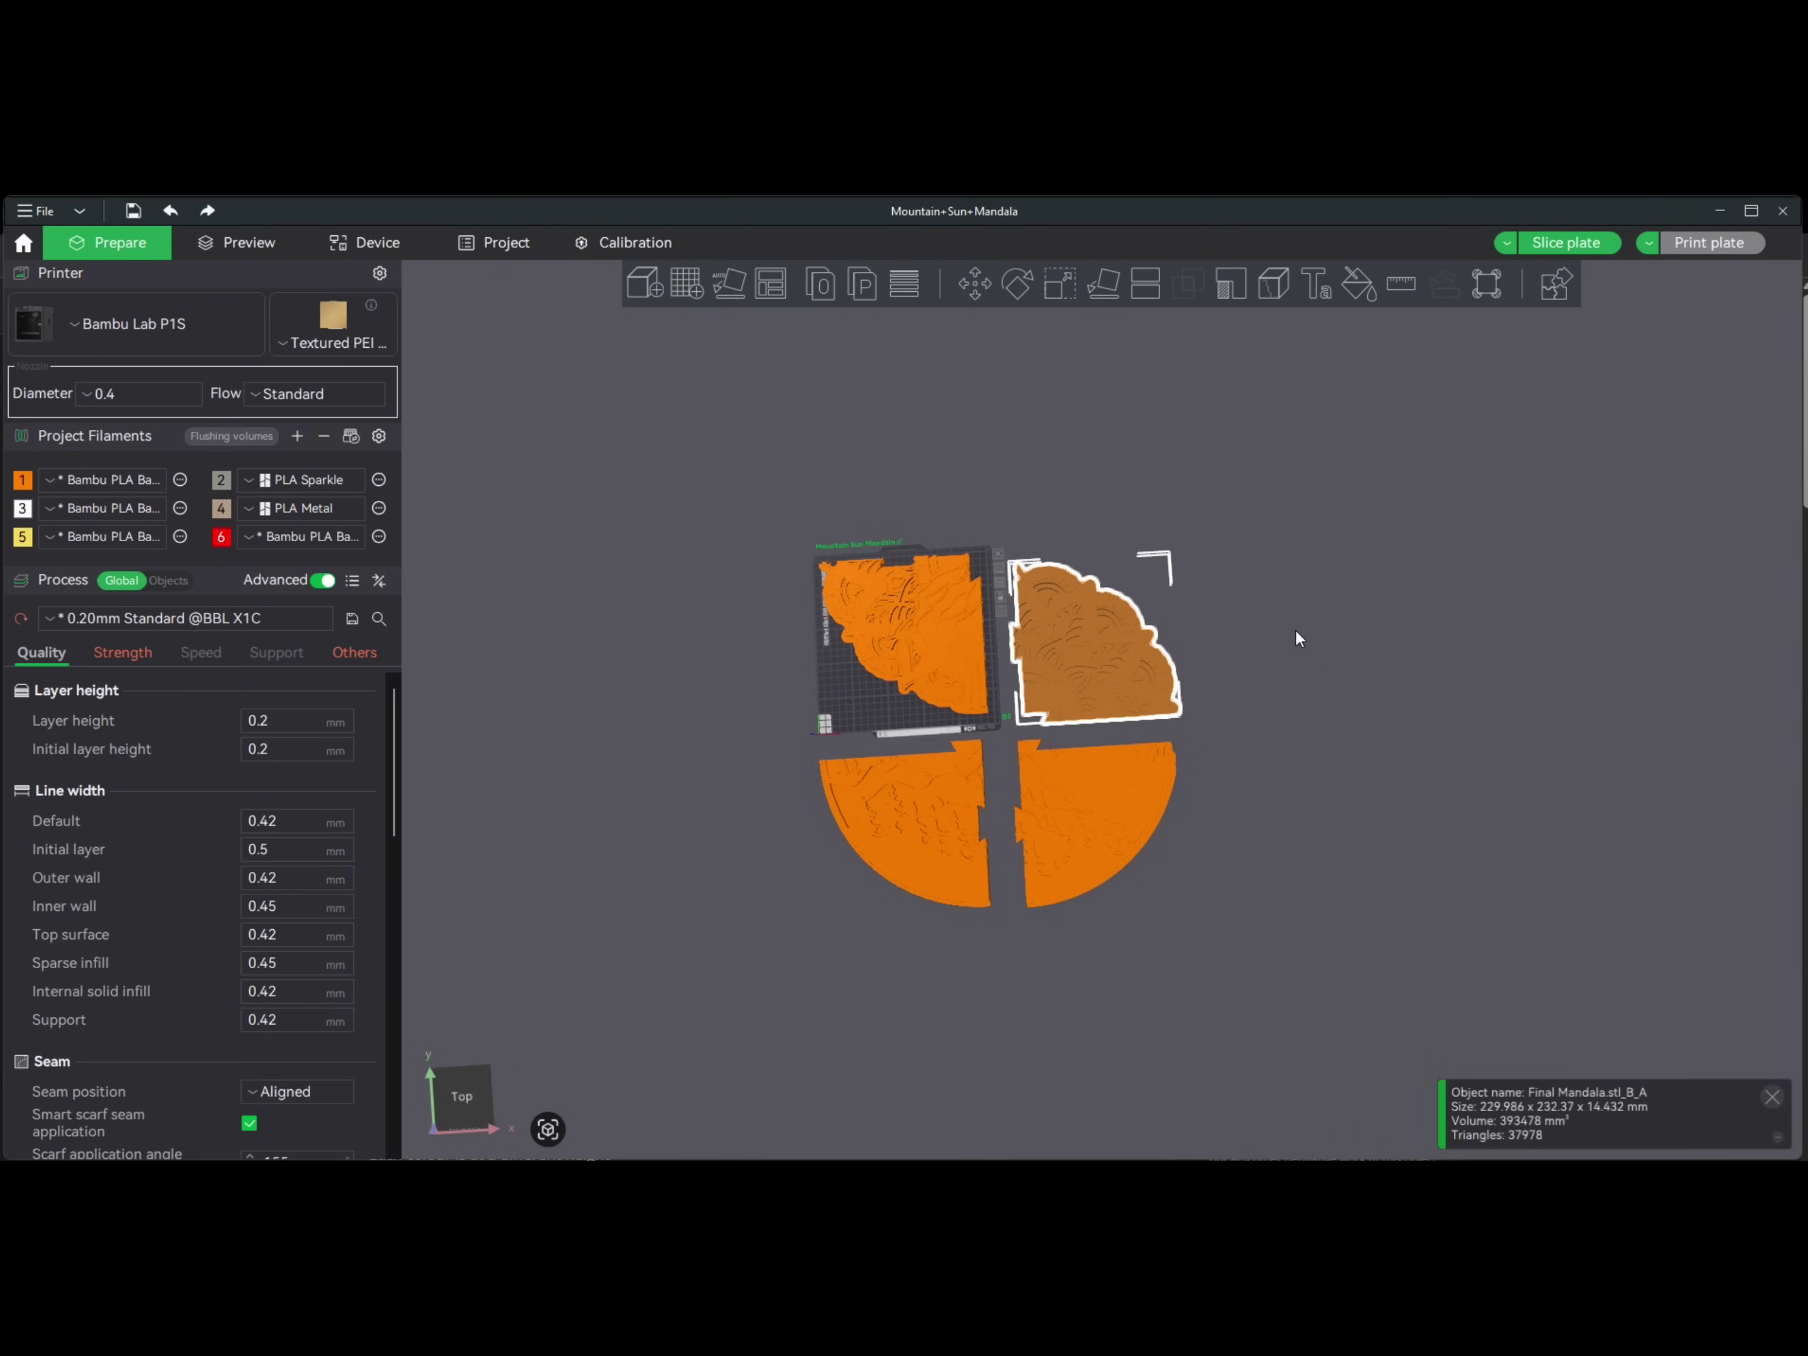
pyautogui.moveTo(1296, 631); pyautogui.dragTo(1241, 613)
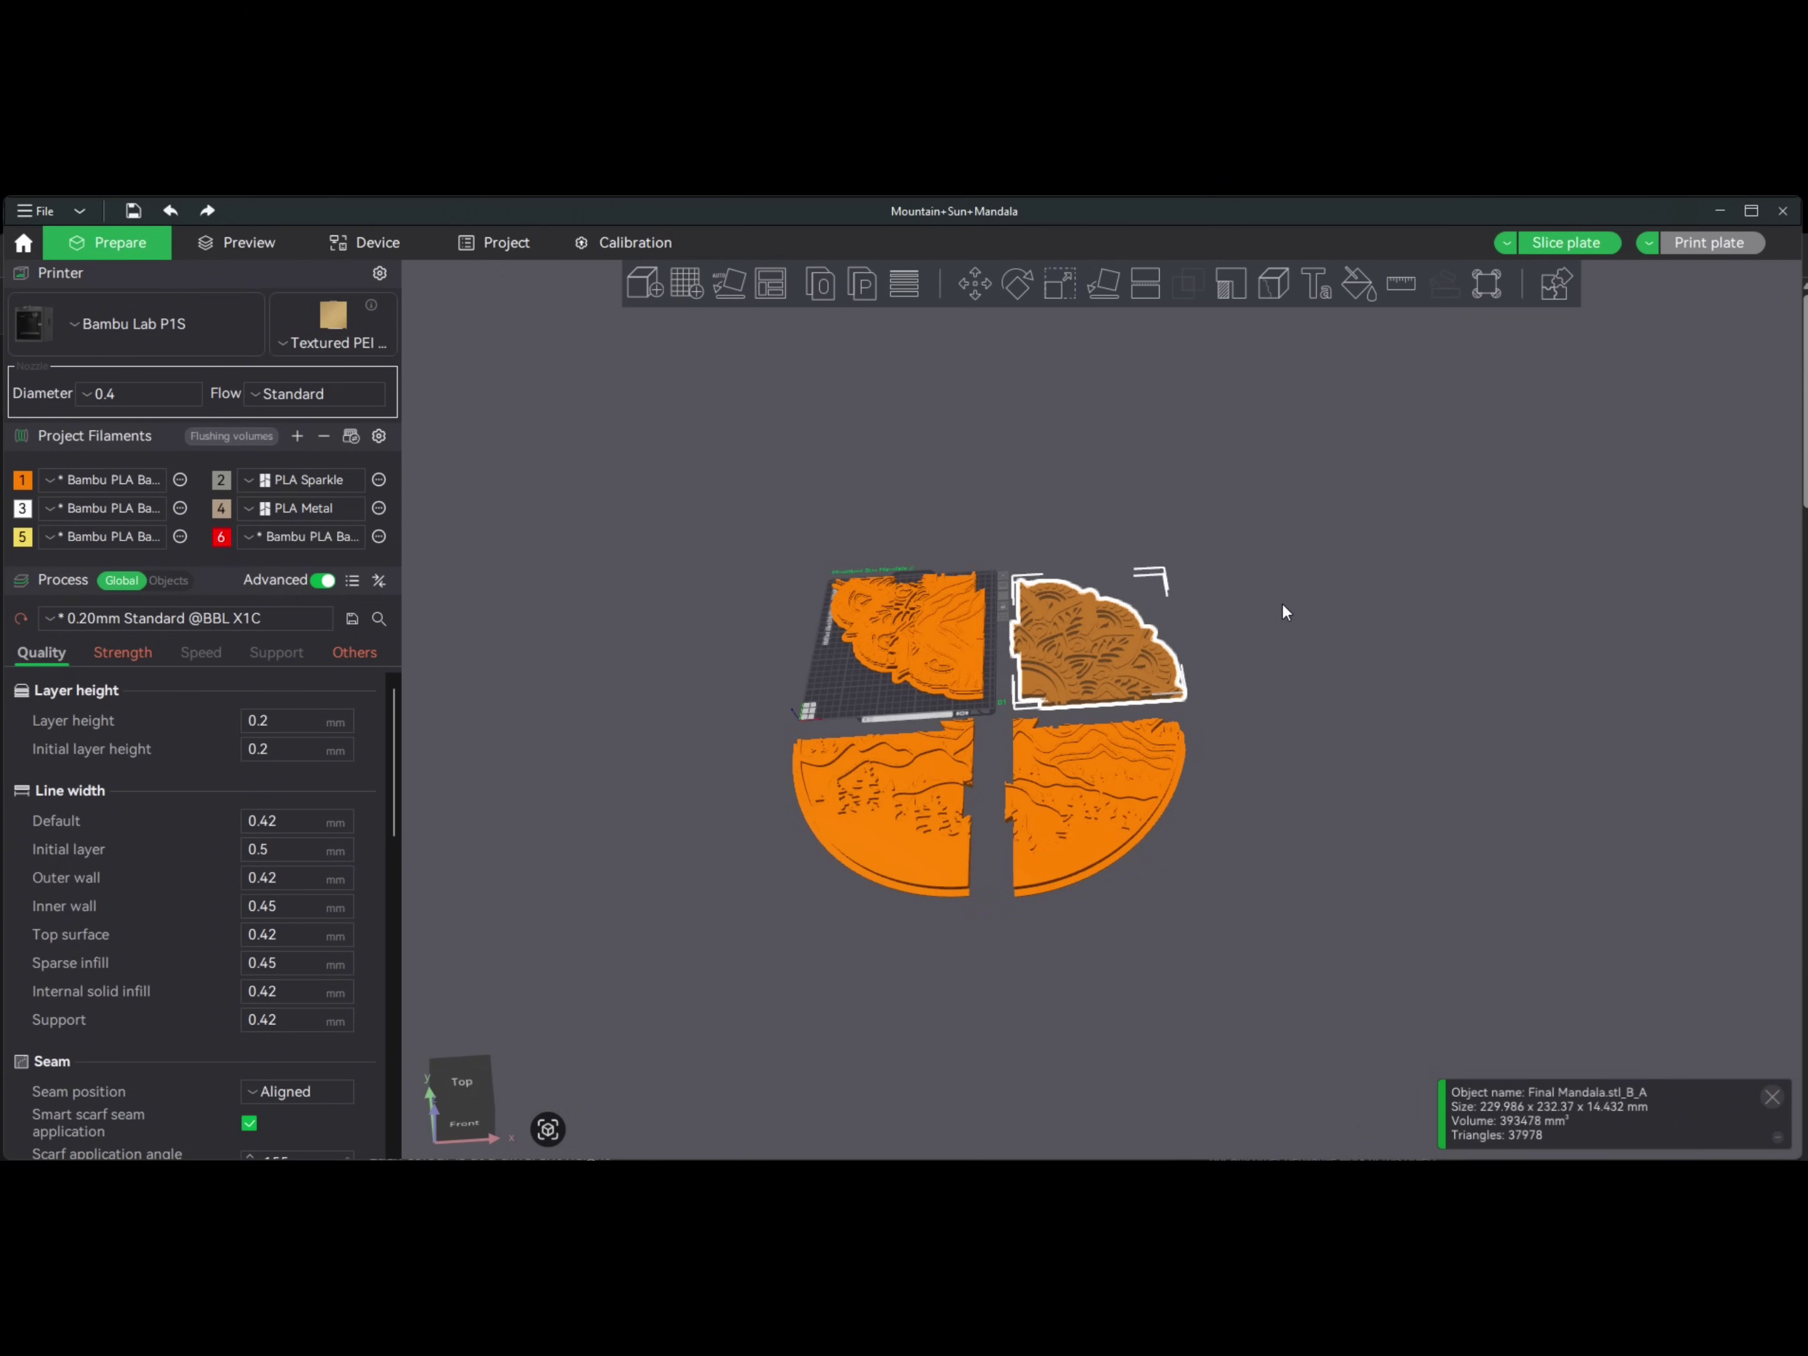